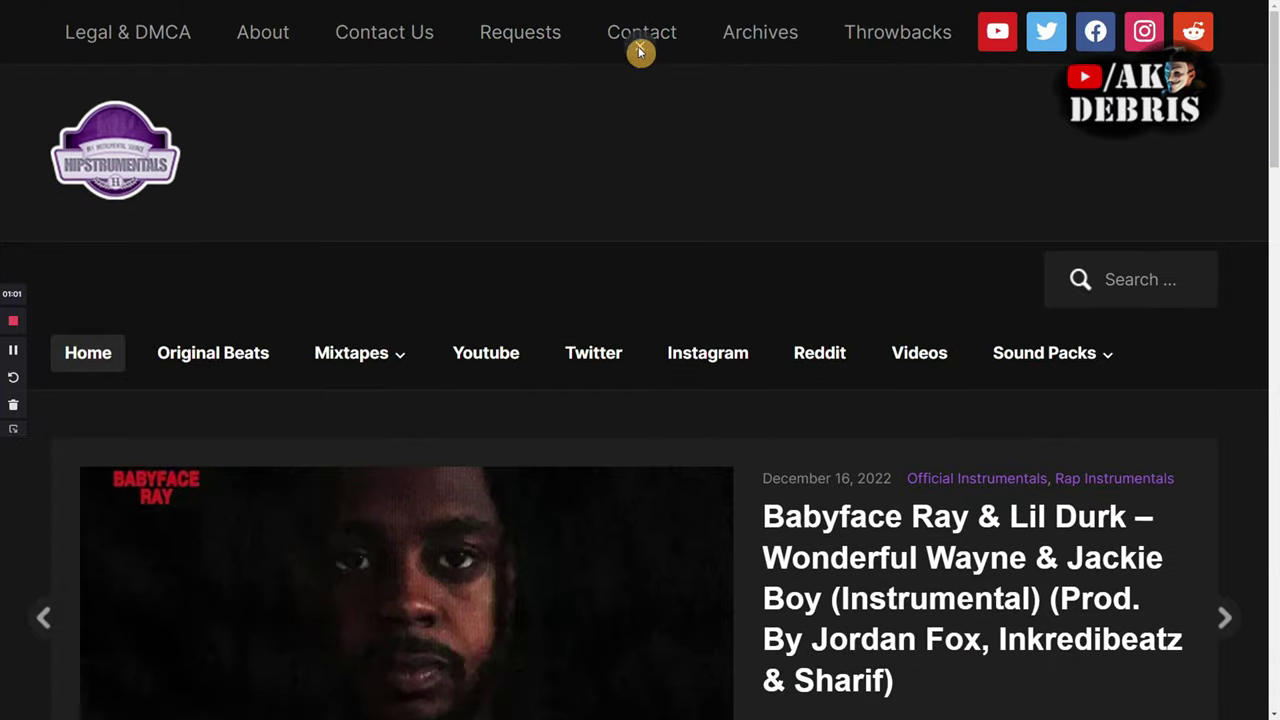
Reset the page zoom to 100% and open the site's Sound Packs category
click(640, 46)
click(1089, 35)
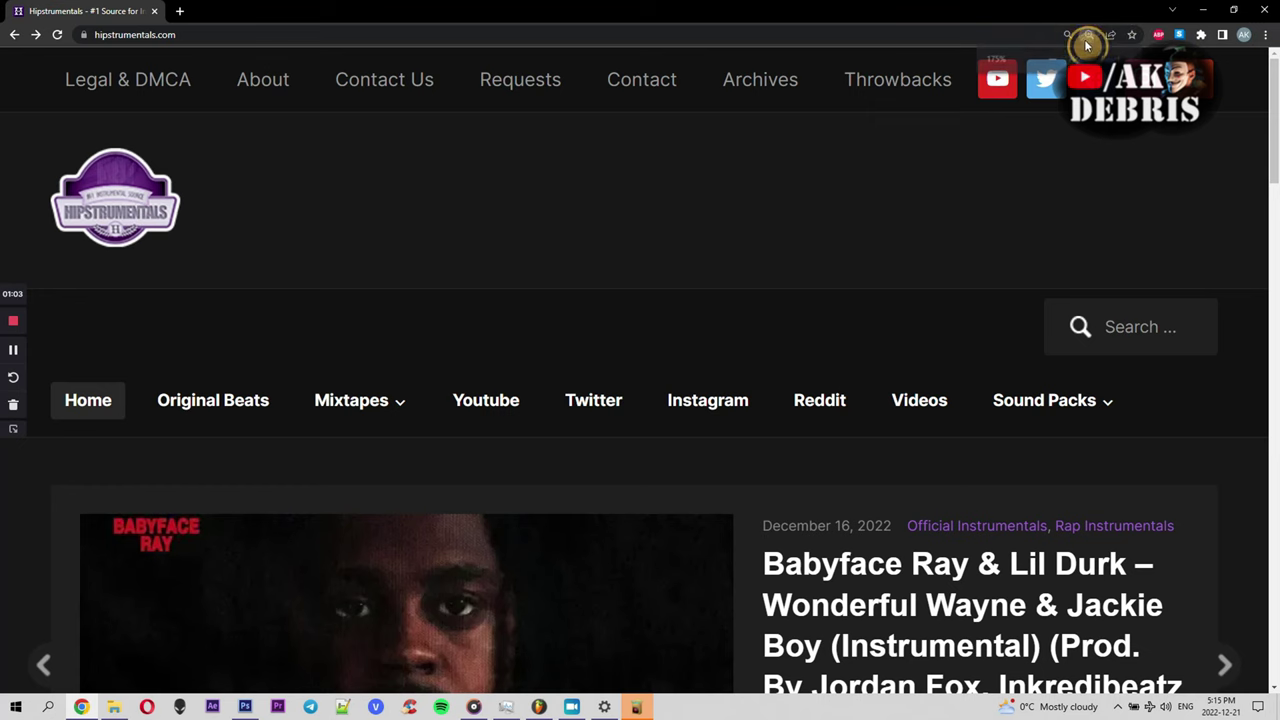
click(1109, 58)
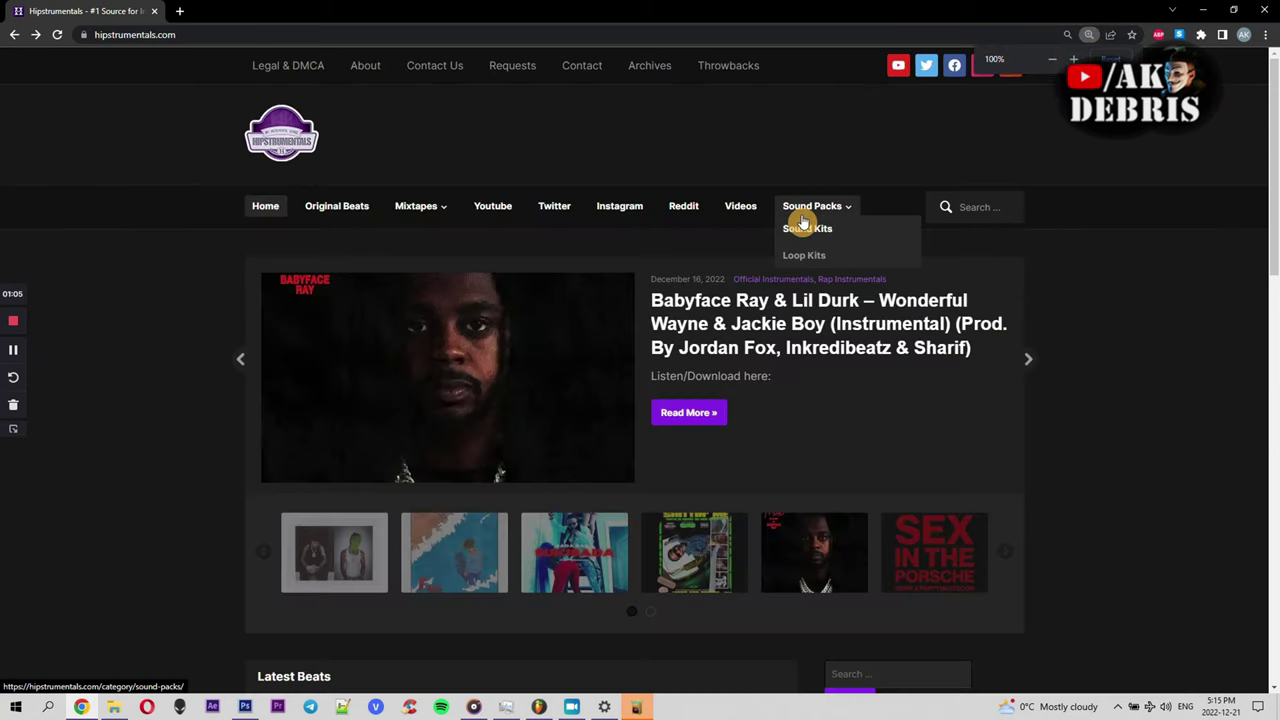
click(807, 212)
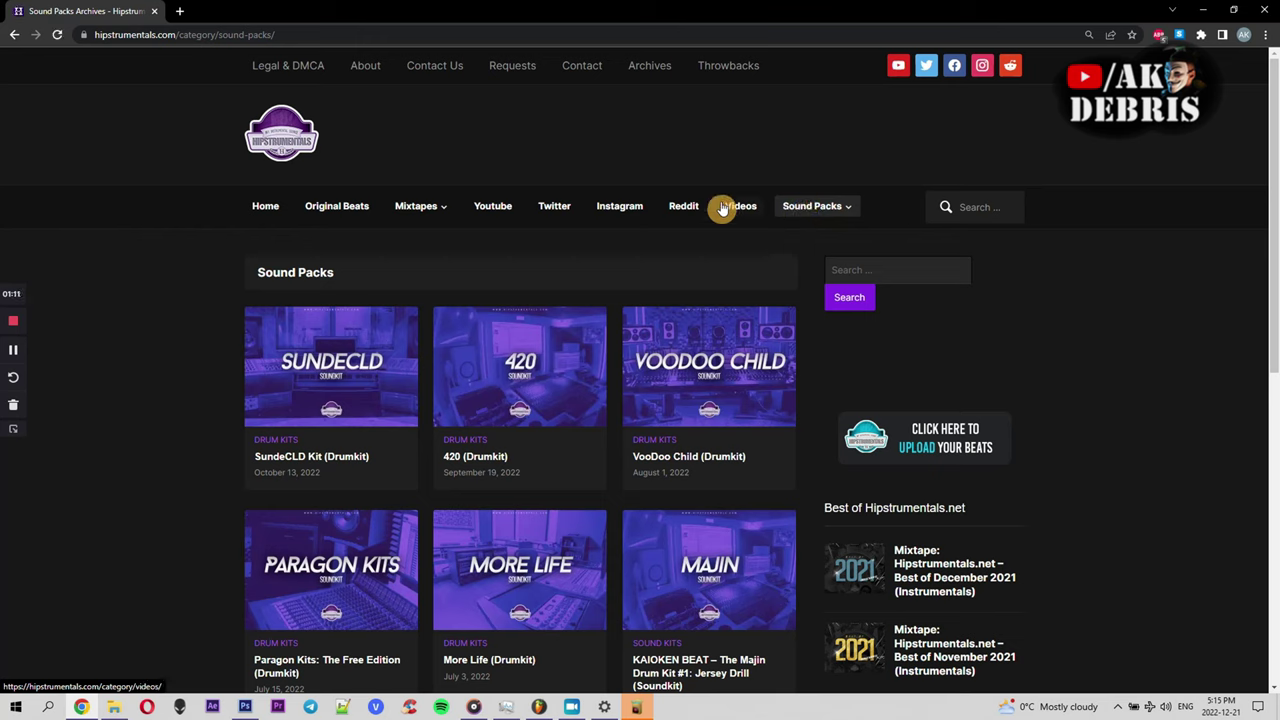
Go to page 2 of the sound packs and open the Pi'erre Sounds (Drumkit) page
scroll(500, 420, down, 4)
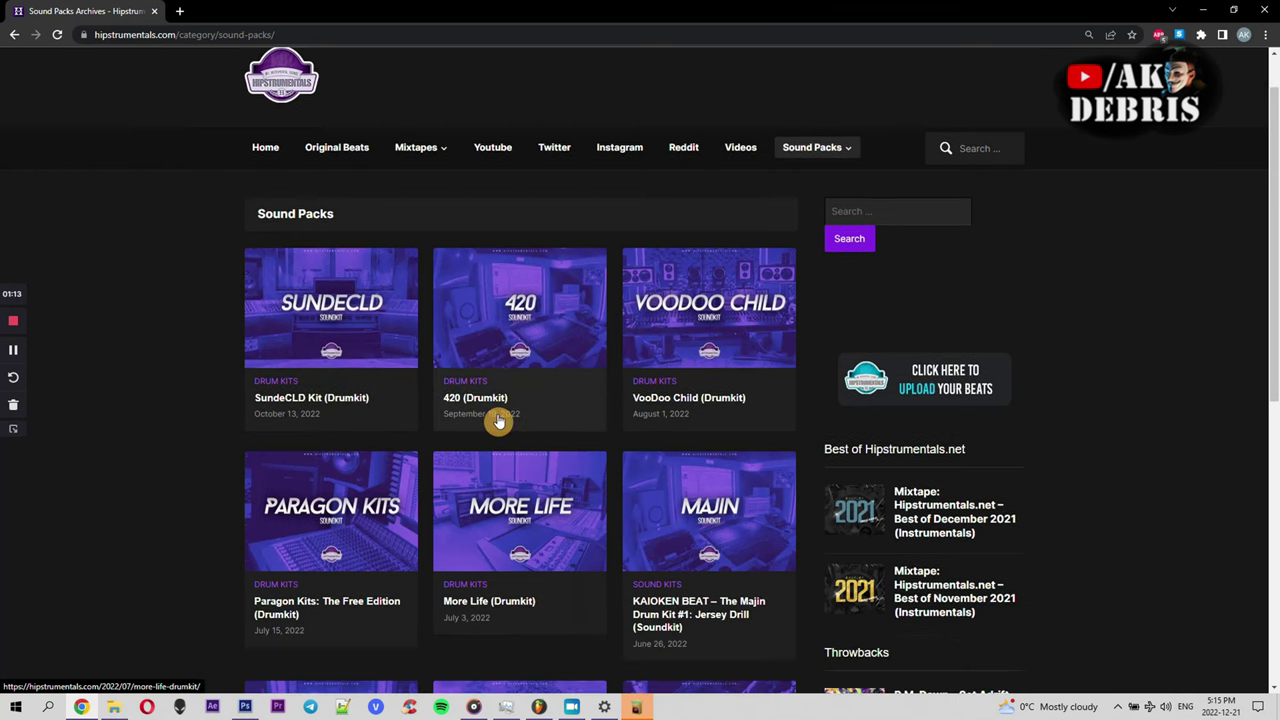
scroll(546, 328, down, 2)
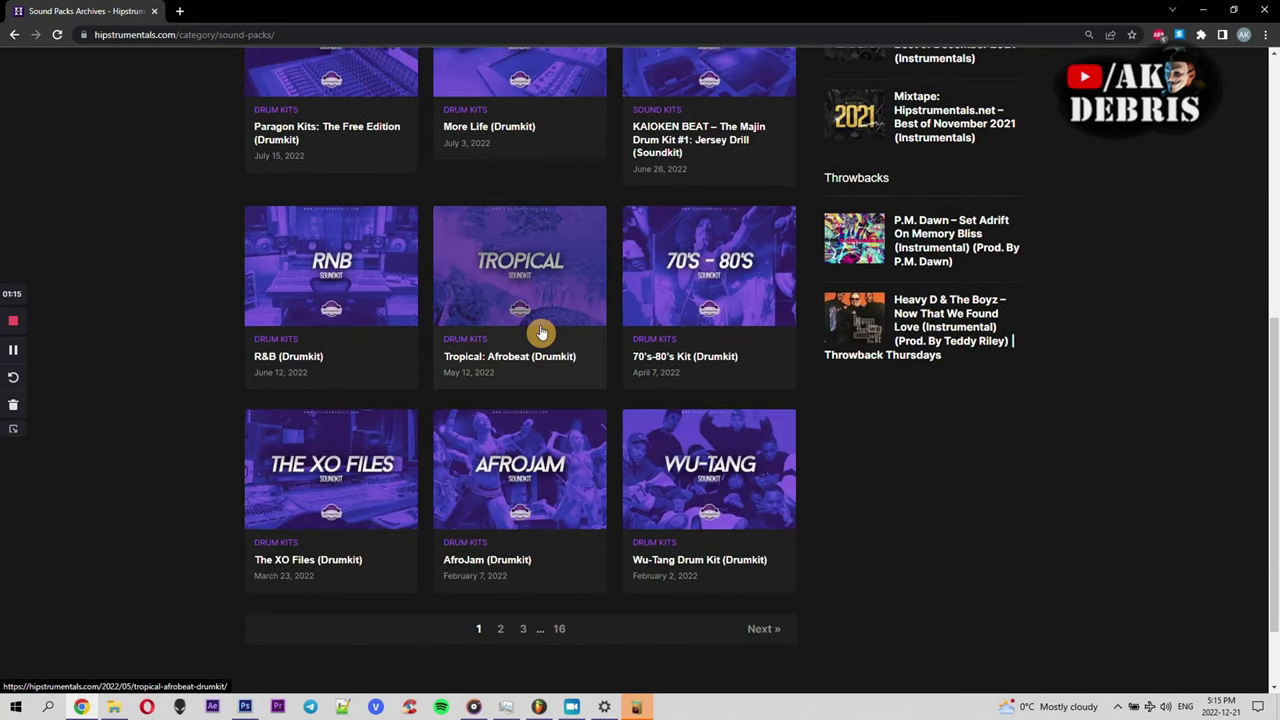
click(500, 629)
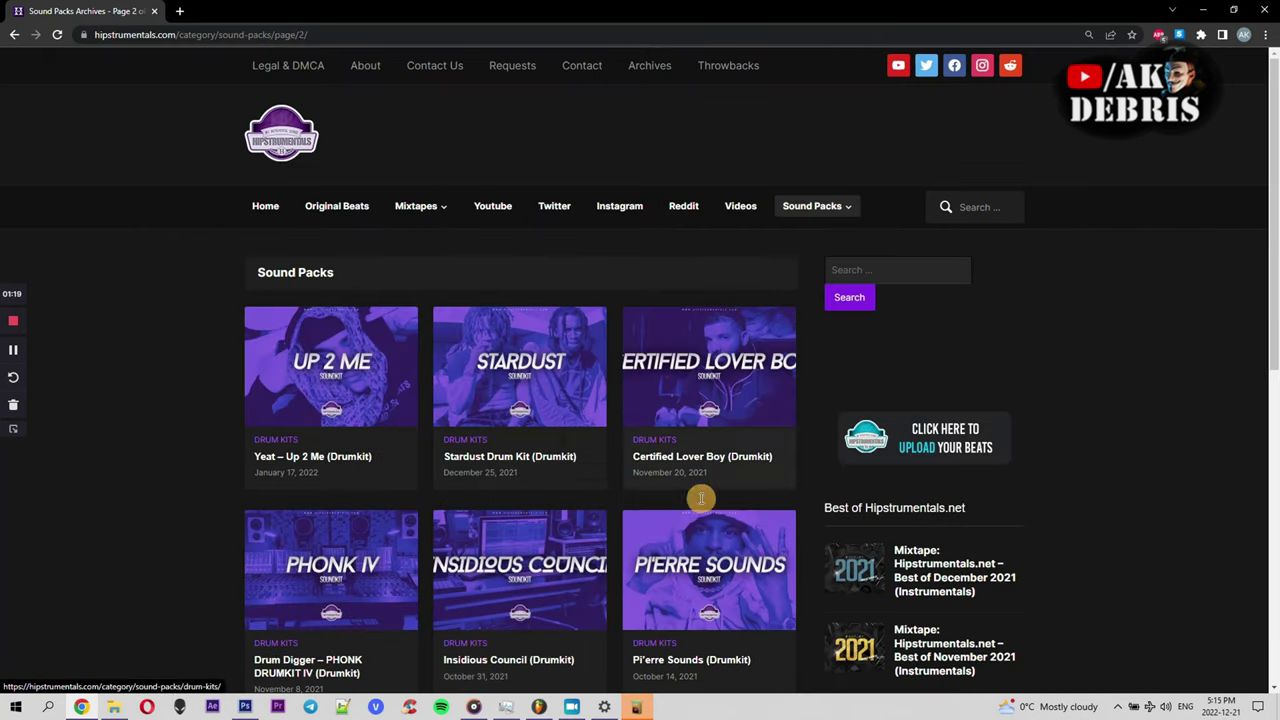
scroll(711, 620, down, 1)
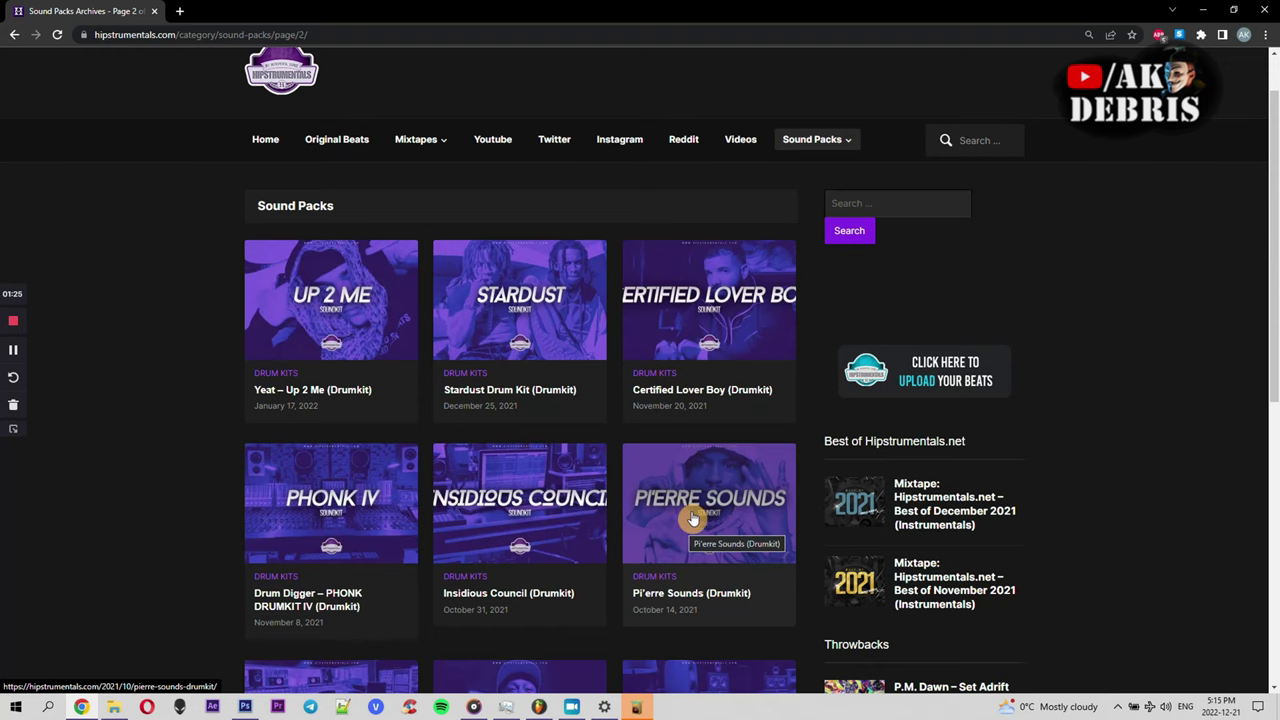
click(692, 518)
Download the Pi'erre Sounds zip from MediaFire, open the archive, and dismiss the WinRAR purchase reminder
scroll(660, 500, down, 3)
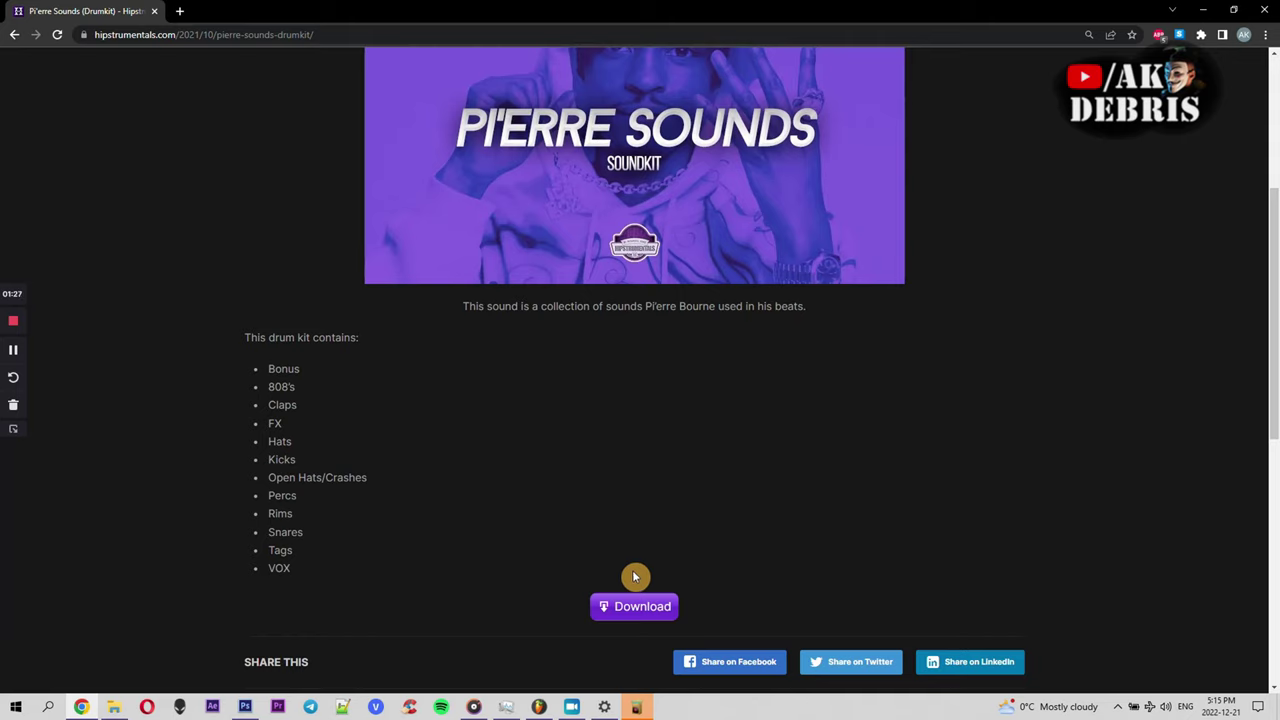
click(628, 610)
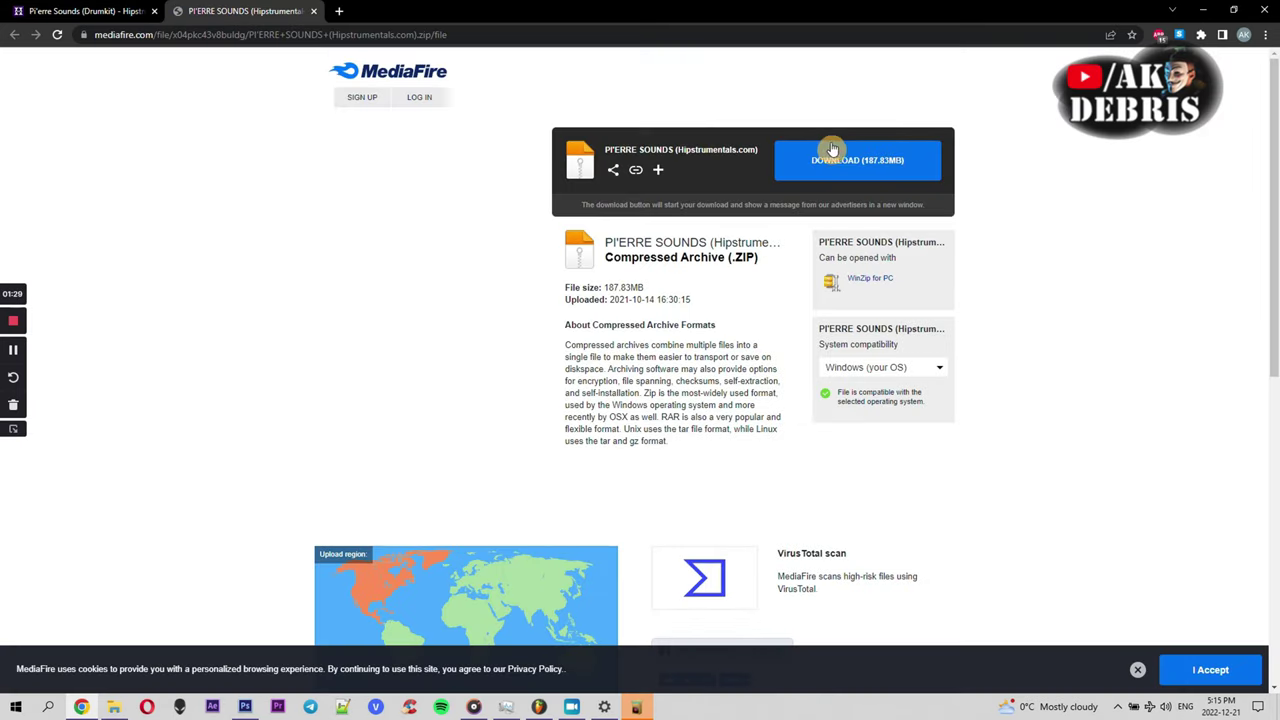
click(843, 171)
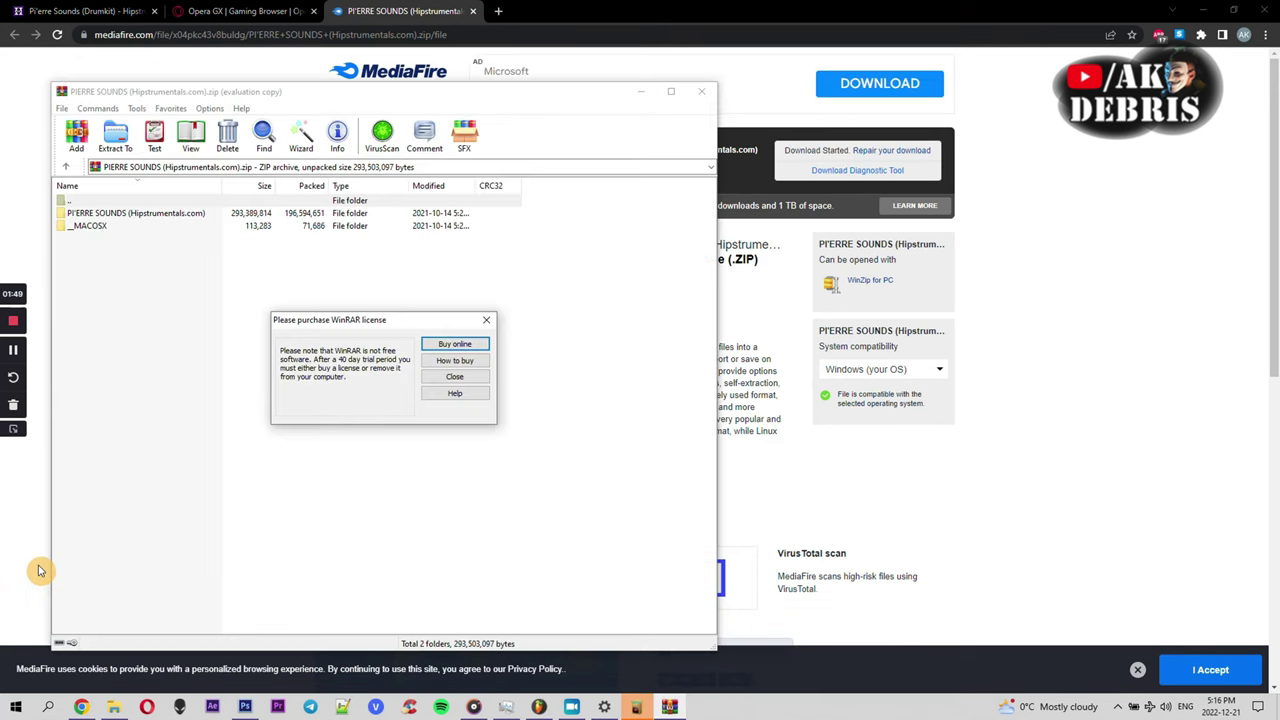
click(486, 319)
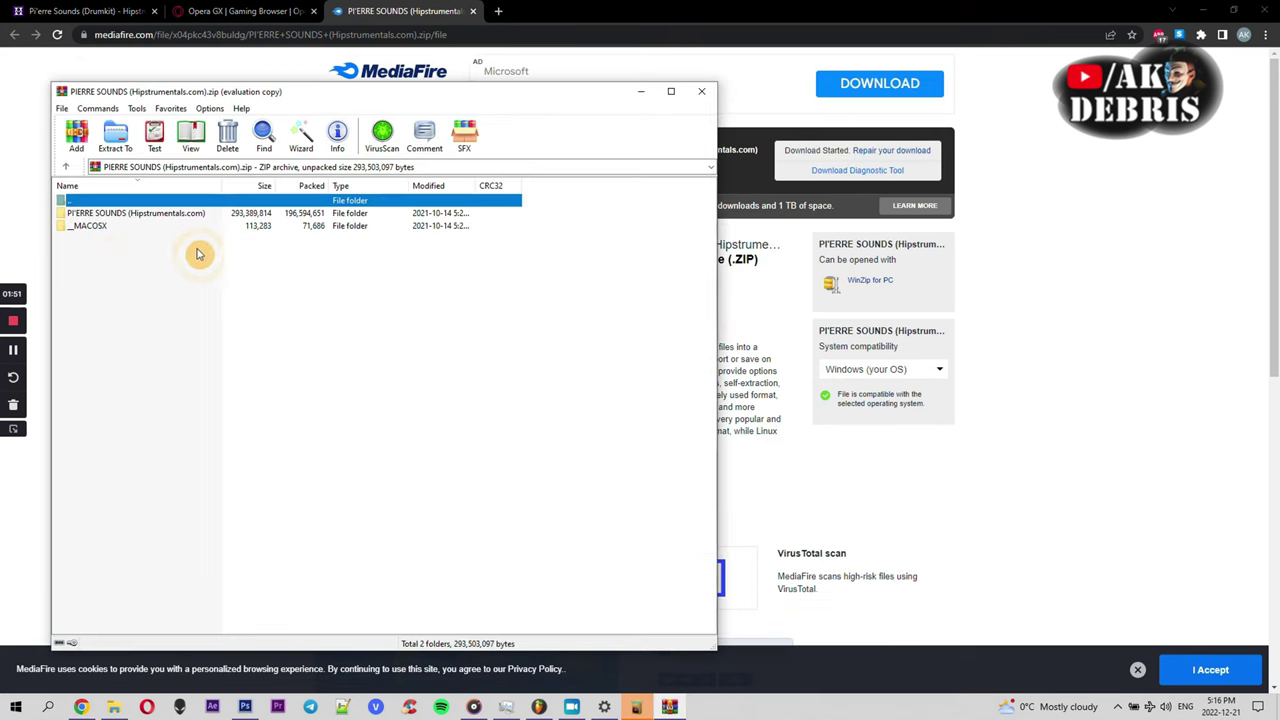
Switch to File Explorer on the C: drive and place its window beside the archive's file list
click(114, 707)
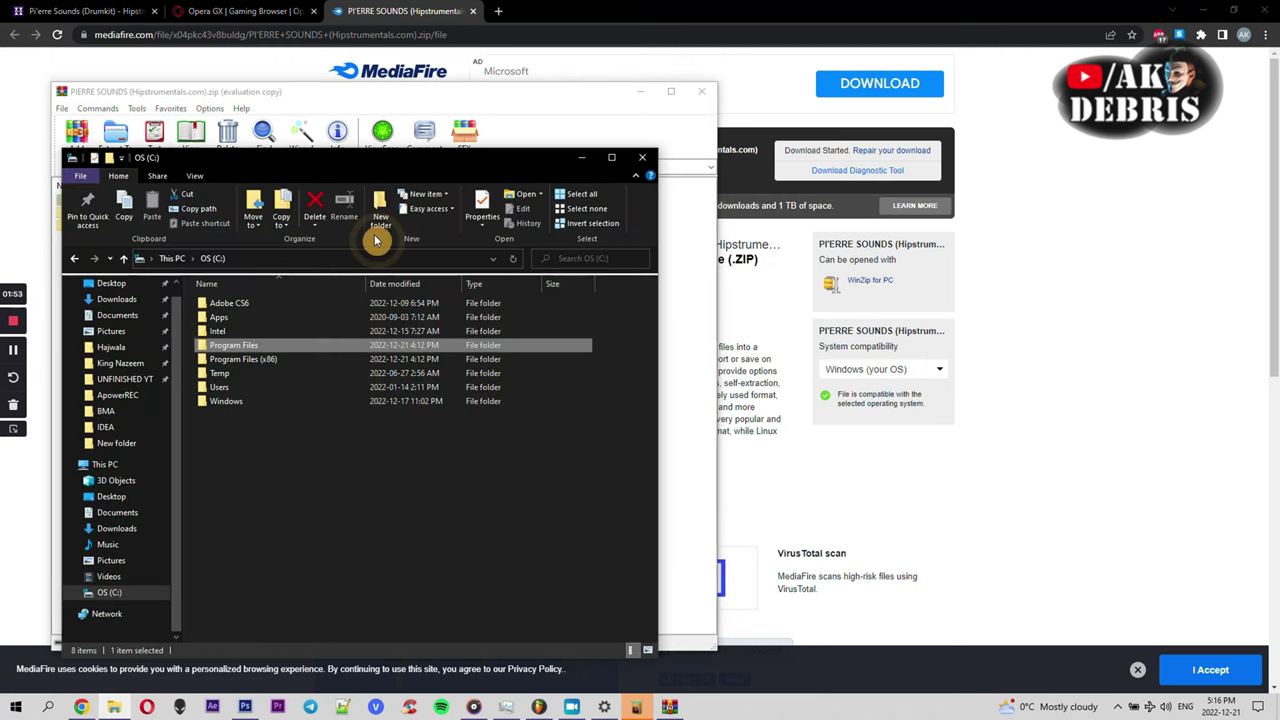
drag(389, 171, 665, 128)
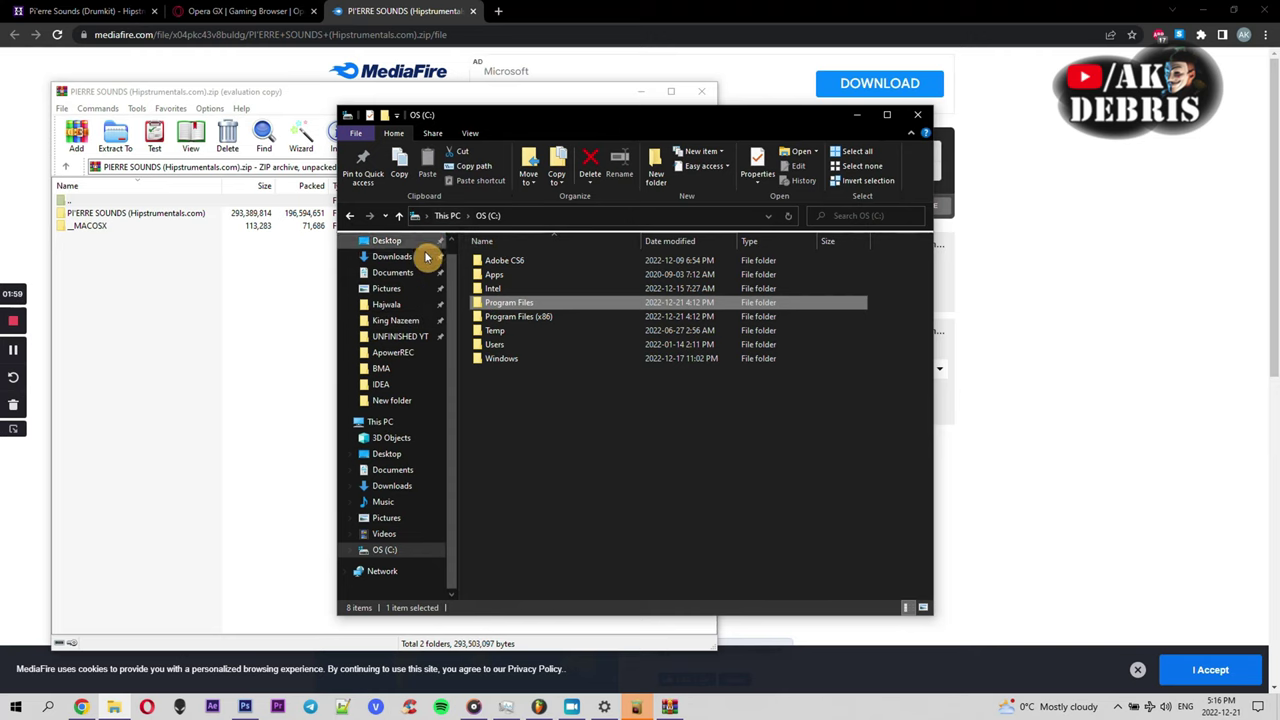
right_click(532, 449)
click(508, 441)
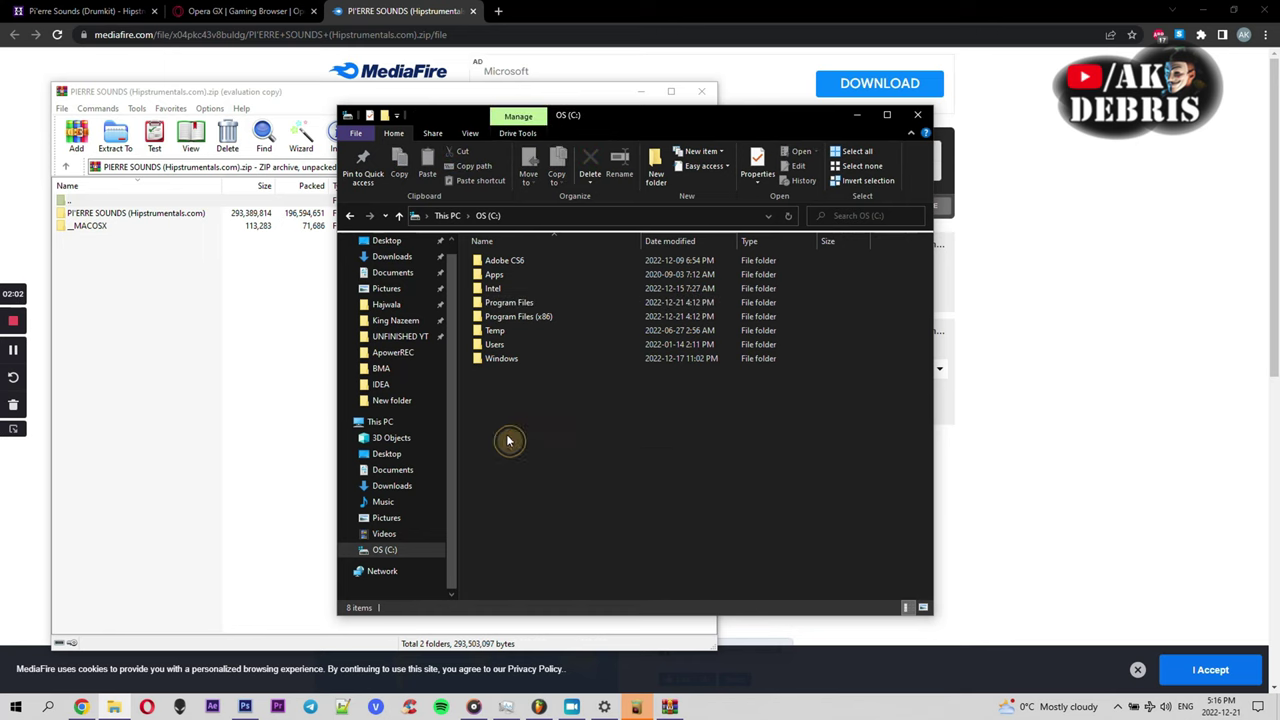
Open the folder Program Files\Image-Line\FL Studio 21\Data\Patches\Packs and look through its drum kits
double_click(519, 314)
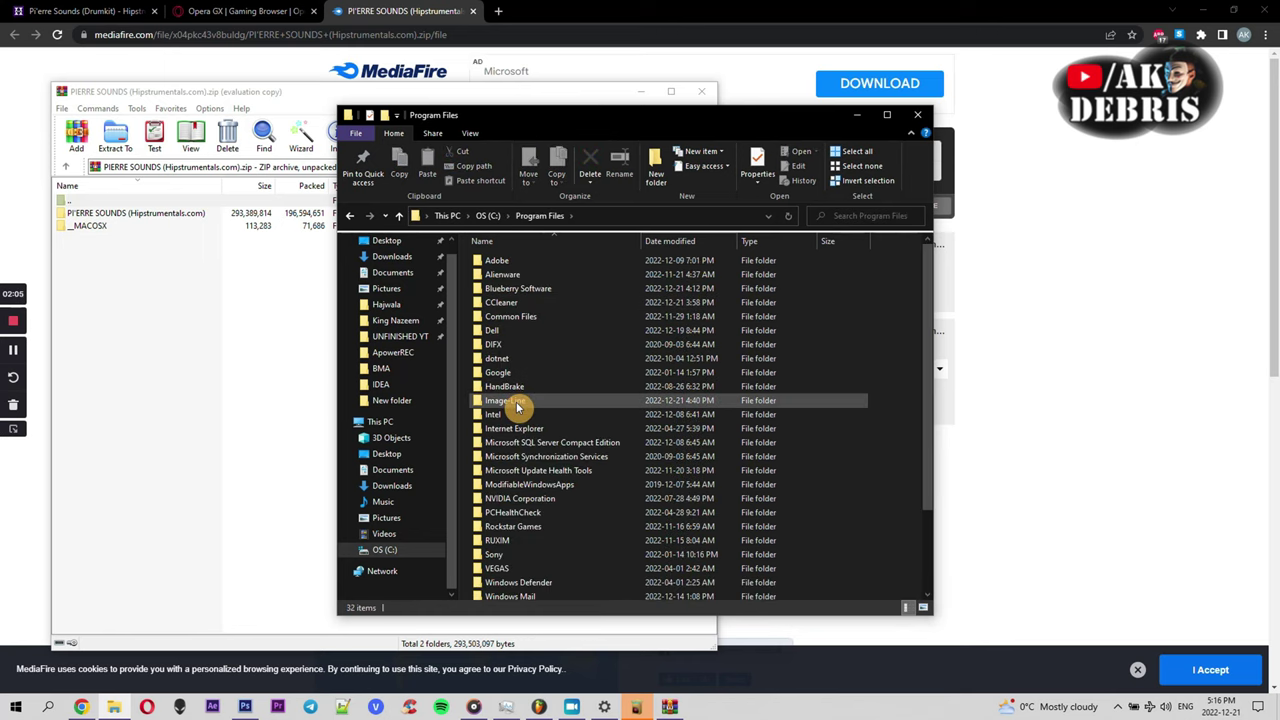
double_click(519, 405)
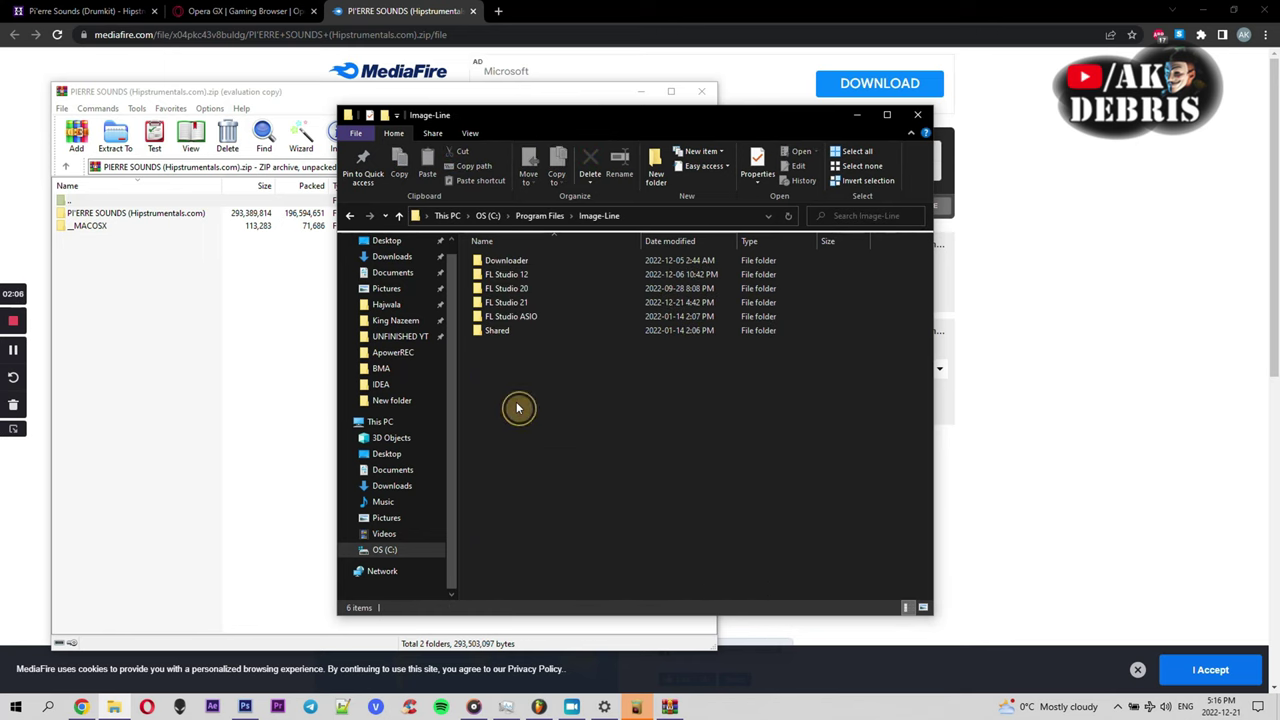
double_click(522, 304)
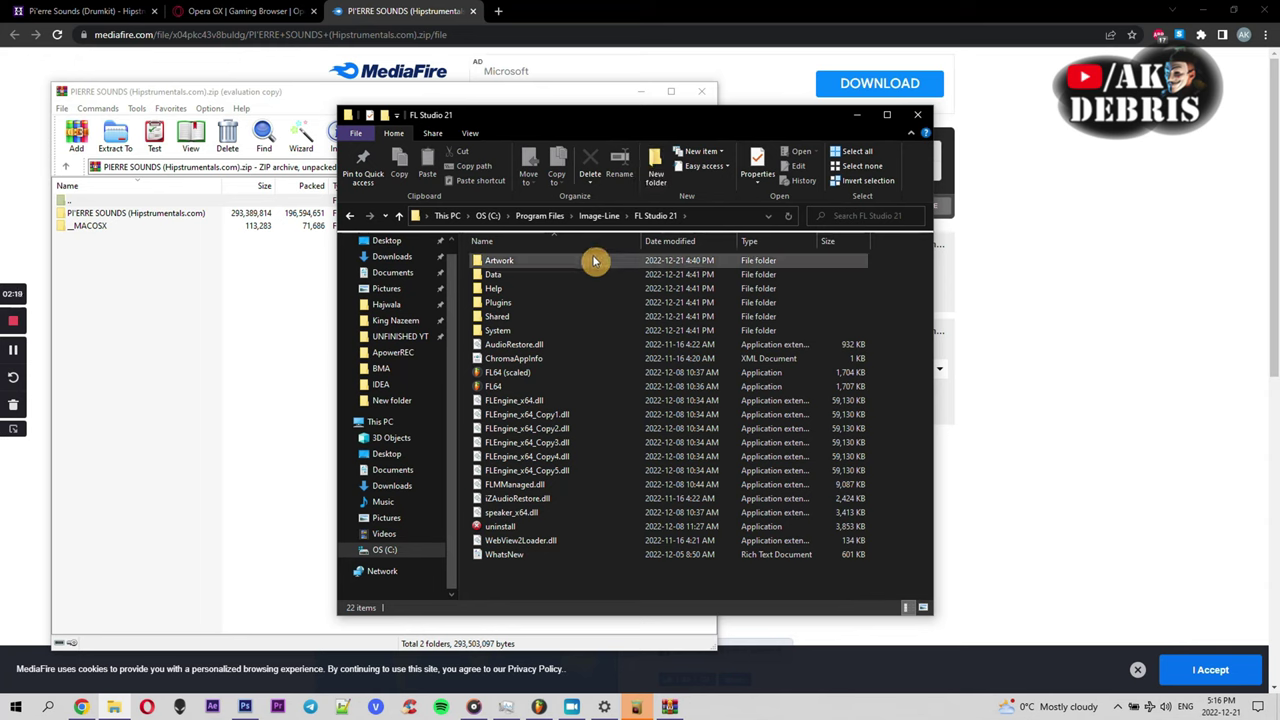
double_click(515, 278)
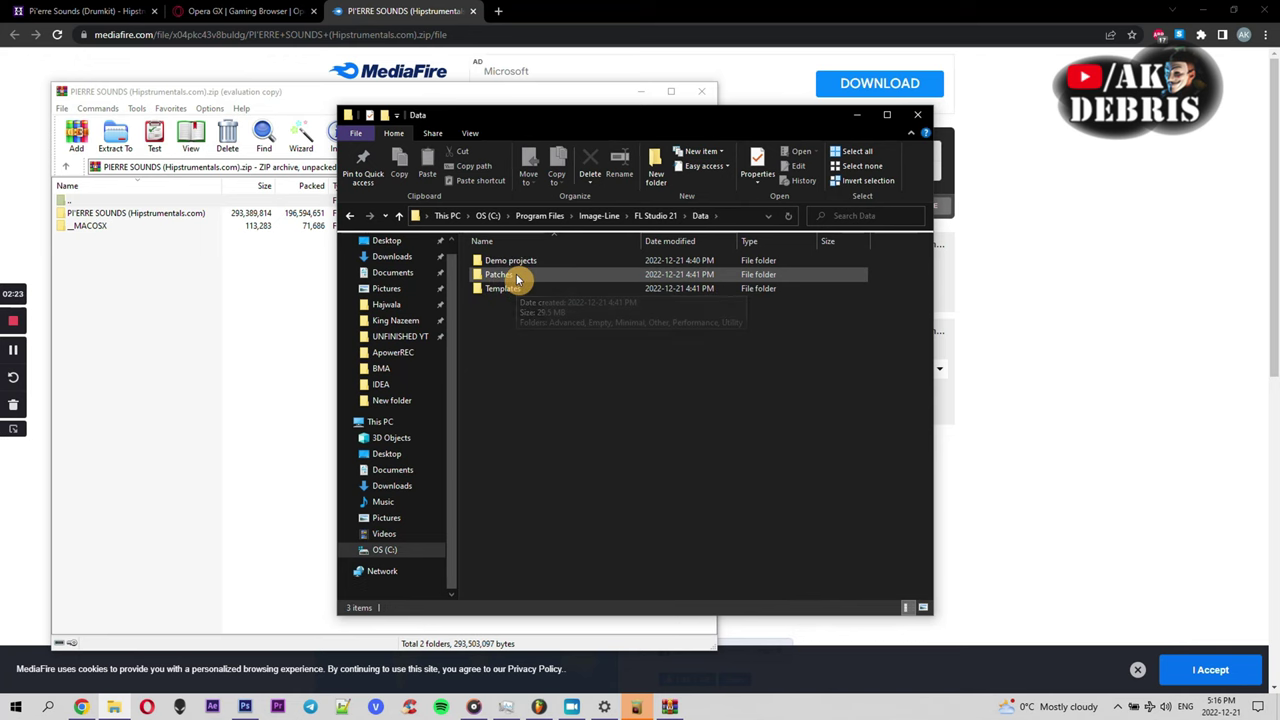
double_click(515, 278)
click(522, 344)
double_click(522, 344)
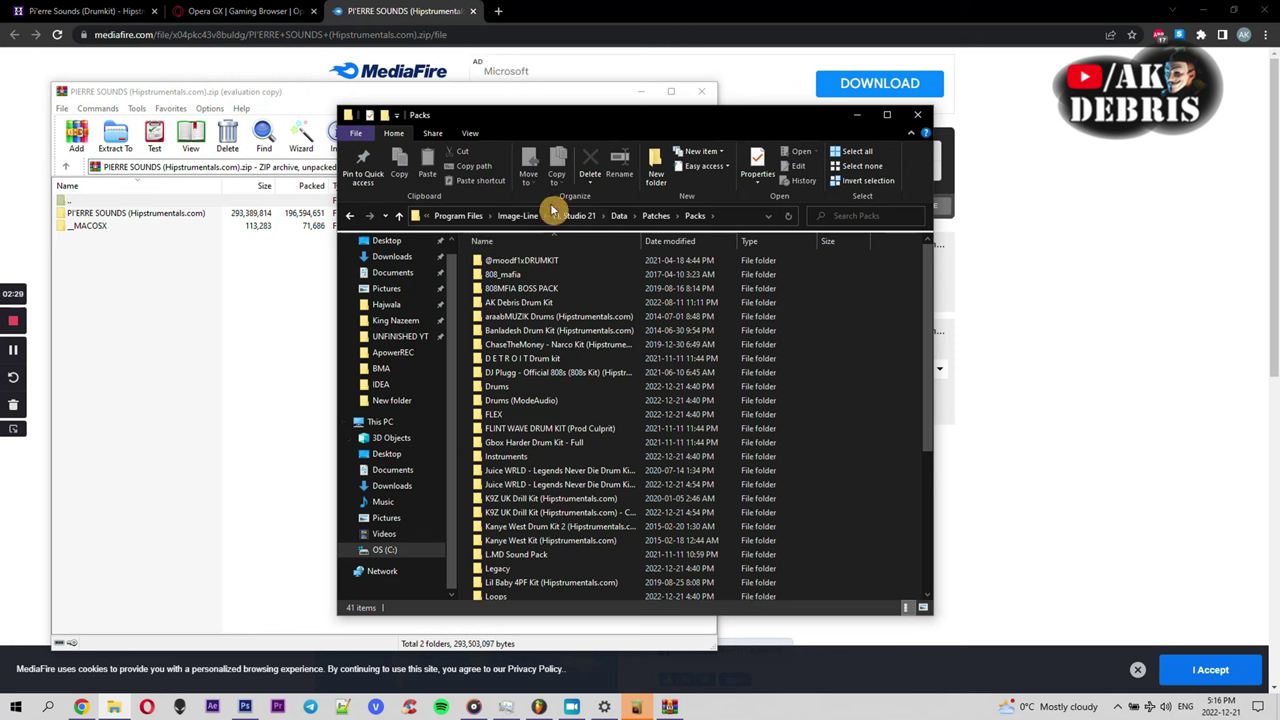
scroll(832, 286, down, 5)
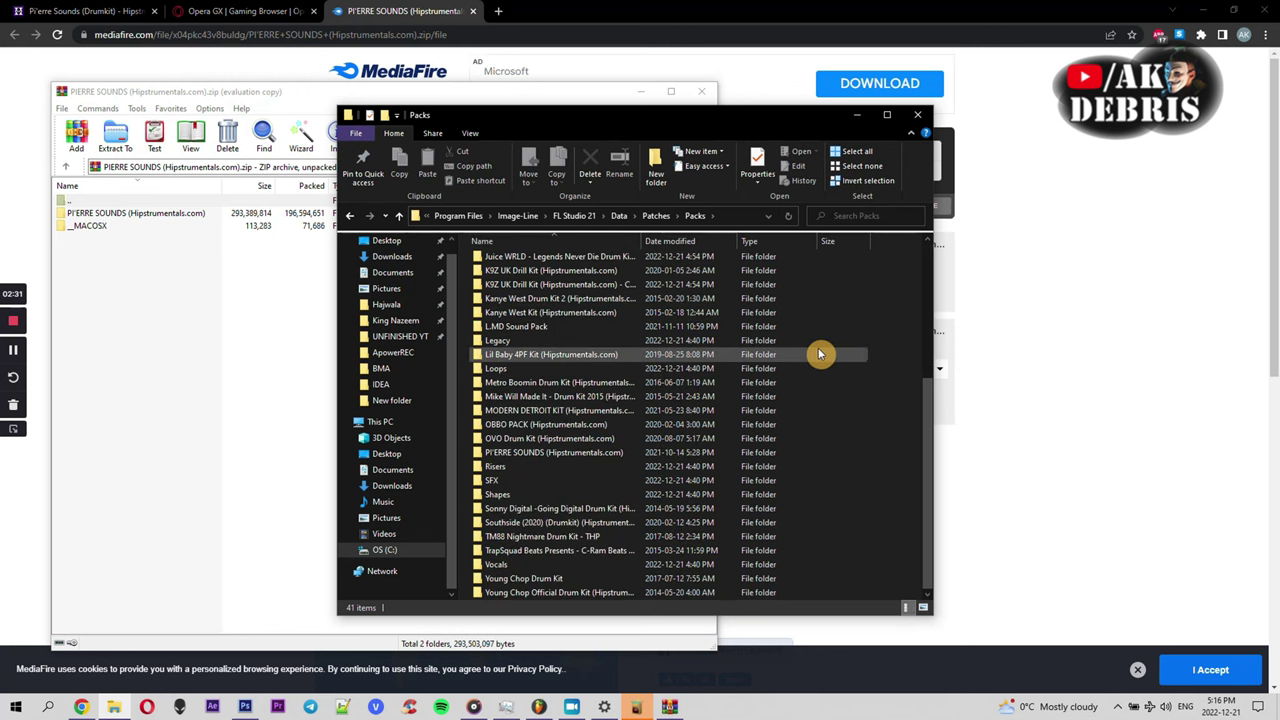
scroll(820, 351, up, 5)
Extract the PI'ERRE SOUNDS (Hipstrumentals.com) folder from the archive into the Packs folder and close the archive
click(259, 220)
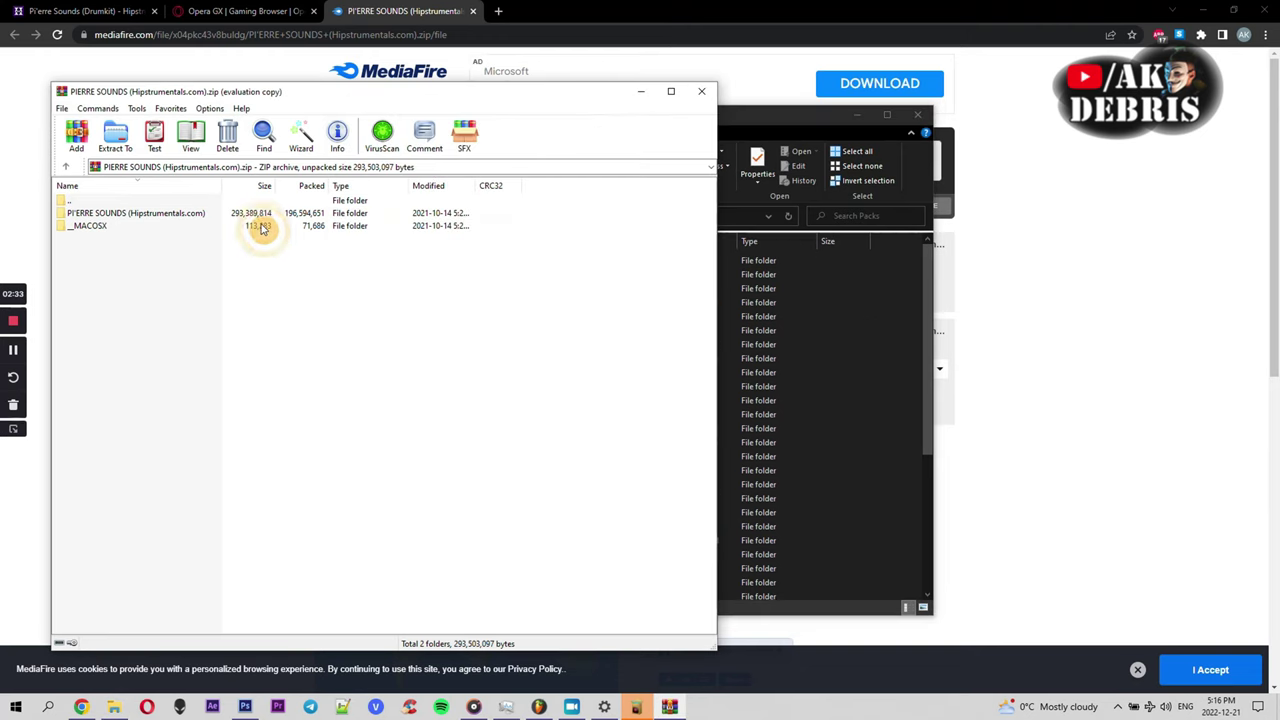
drag(259, 224, 852, 270)
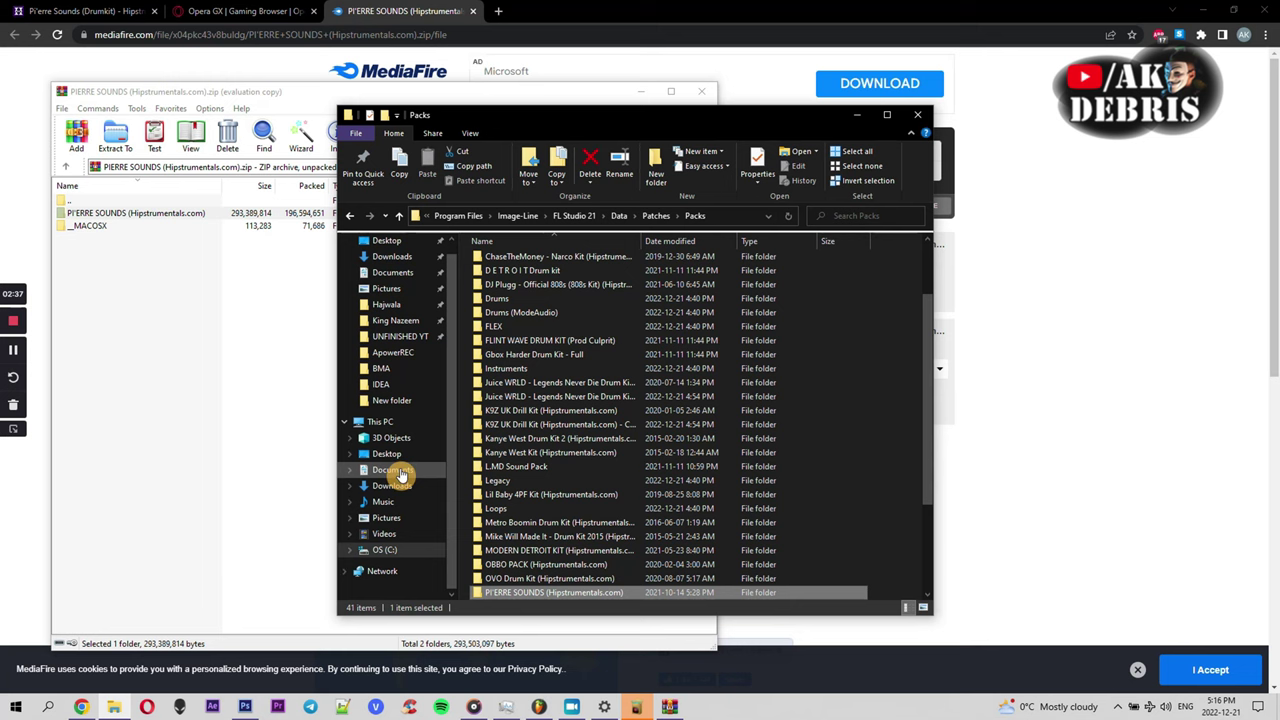
click(309, 289)
click(701, 91)
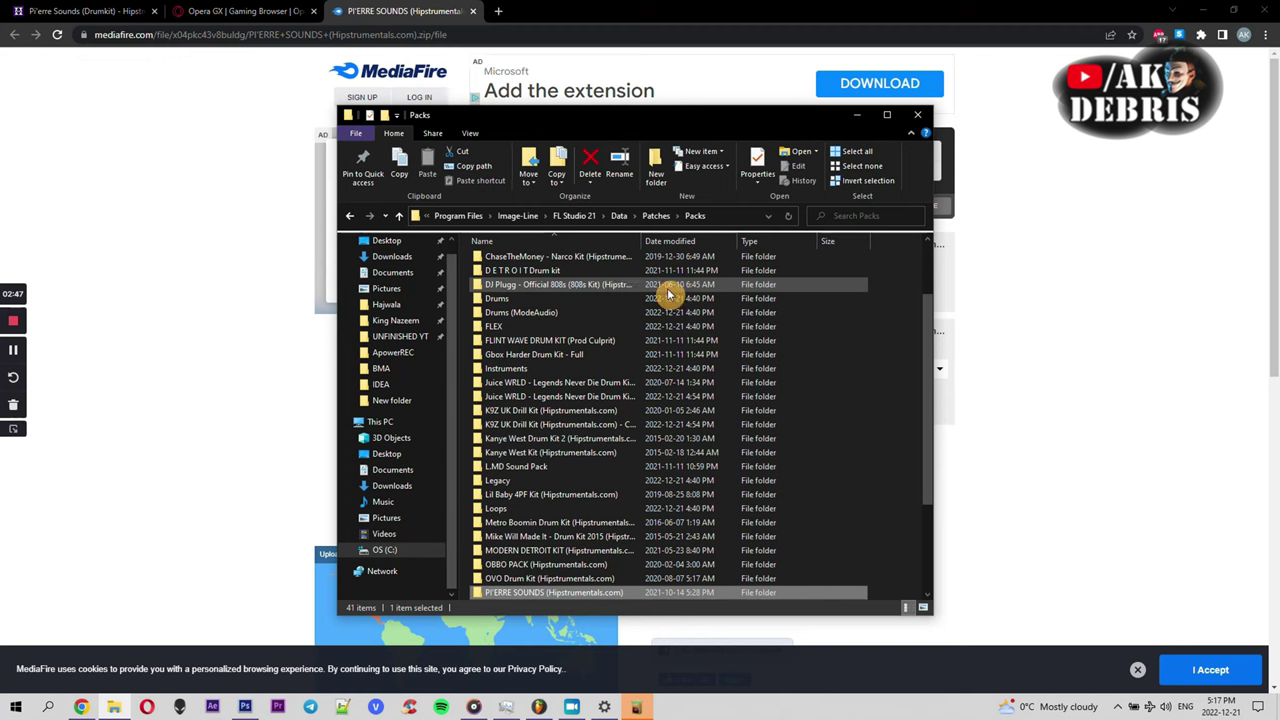
click(882, 298)
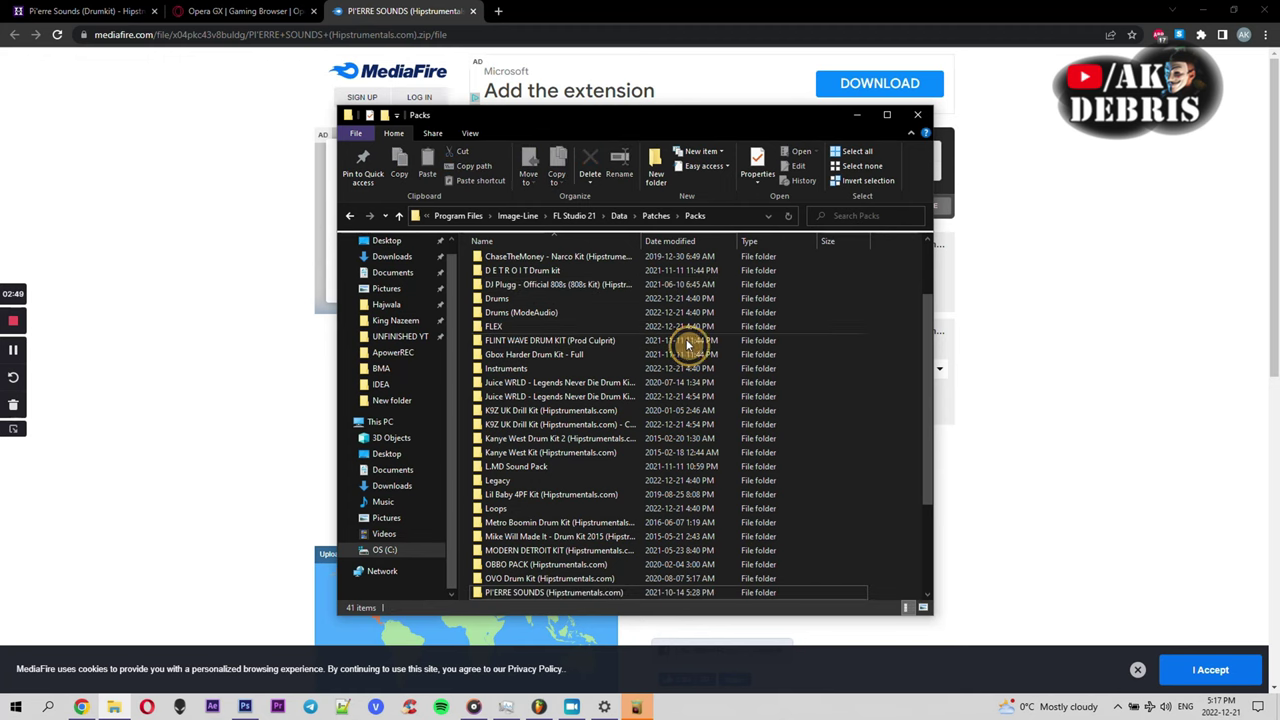
right_click(894, 285)
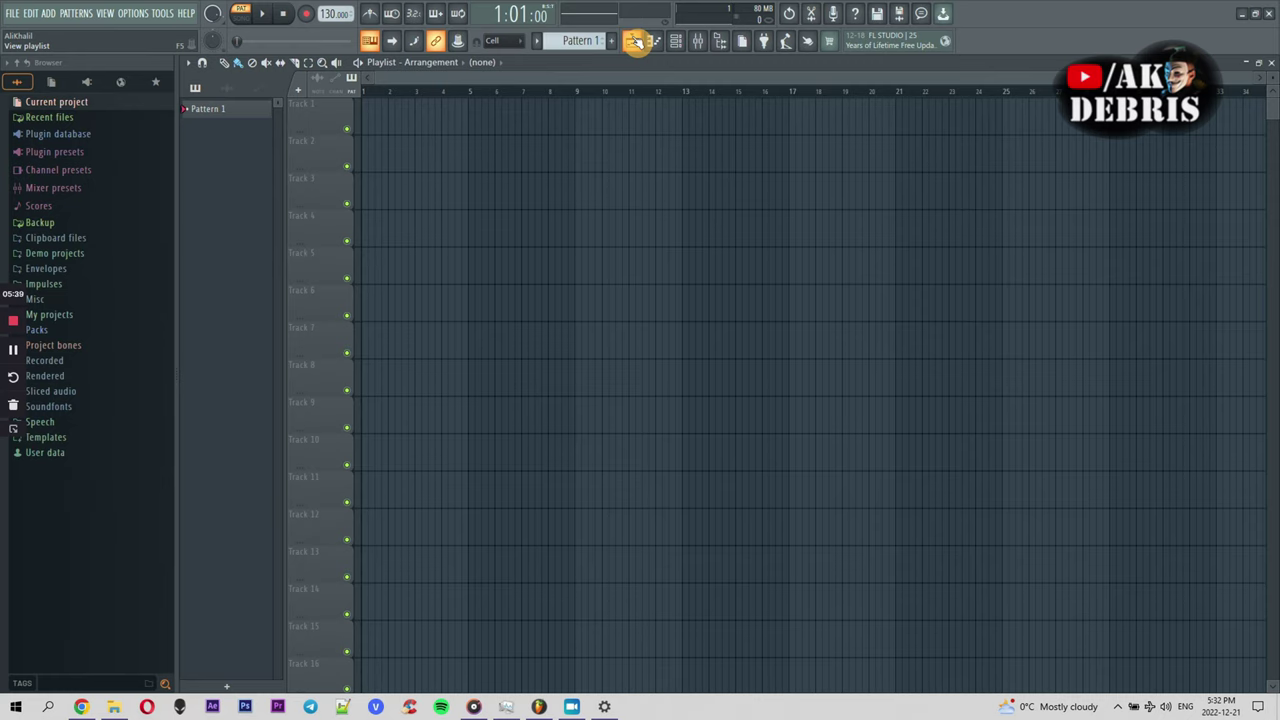
In FL Studio, toggle the browser off and on, leave it visible, and expand its Packs folder
click(722, 42)
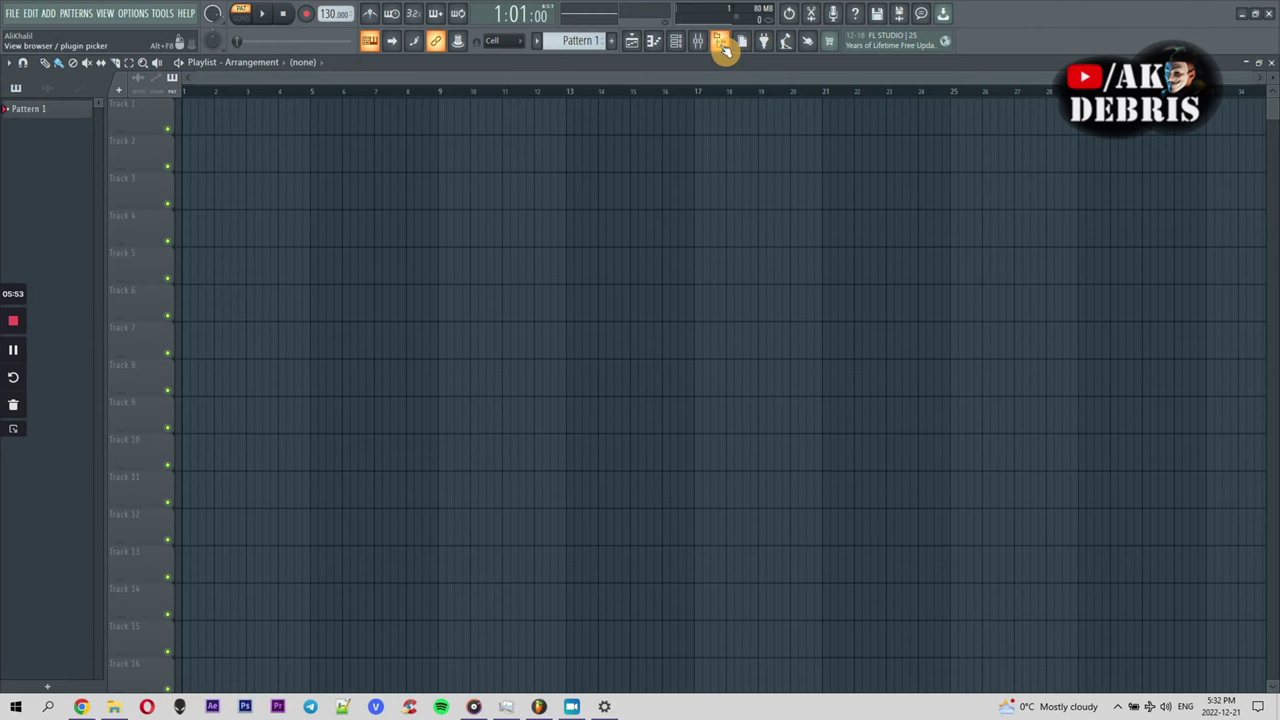
click(722, 42)
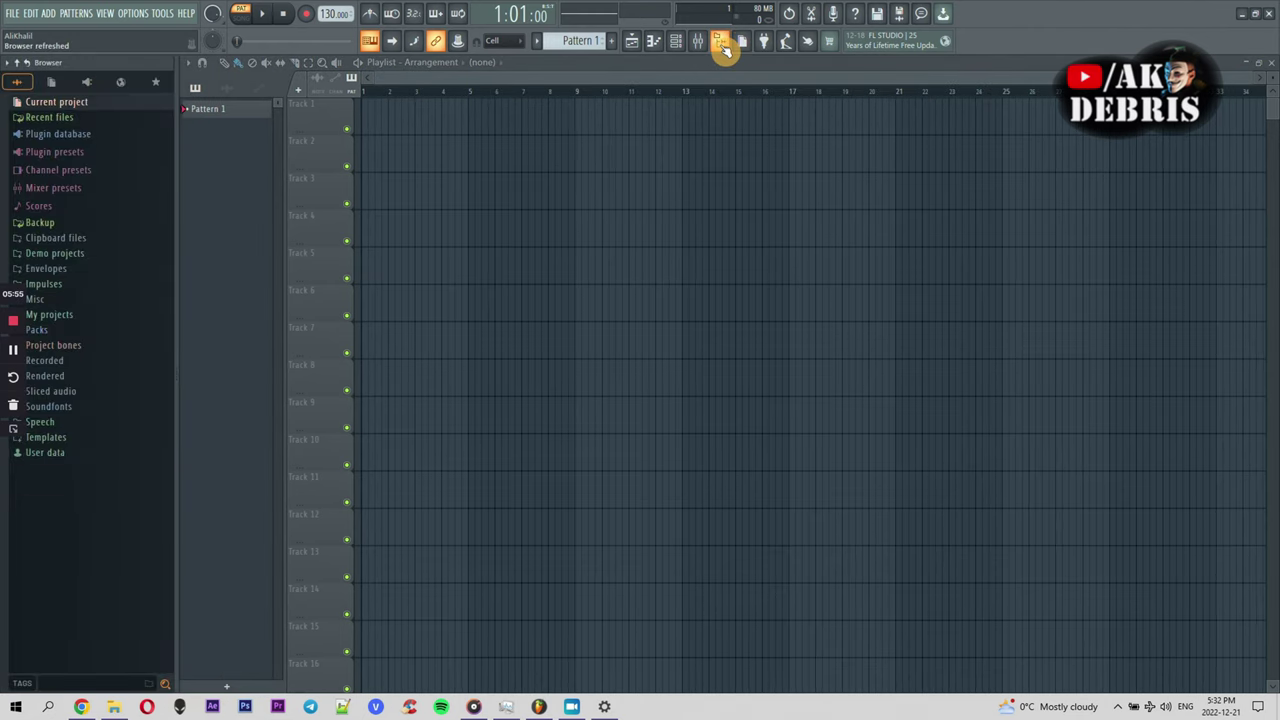
click(724, 47)
click(725, 49)
click(726, 44)
click(724, 44)
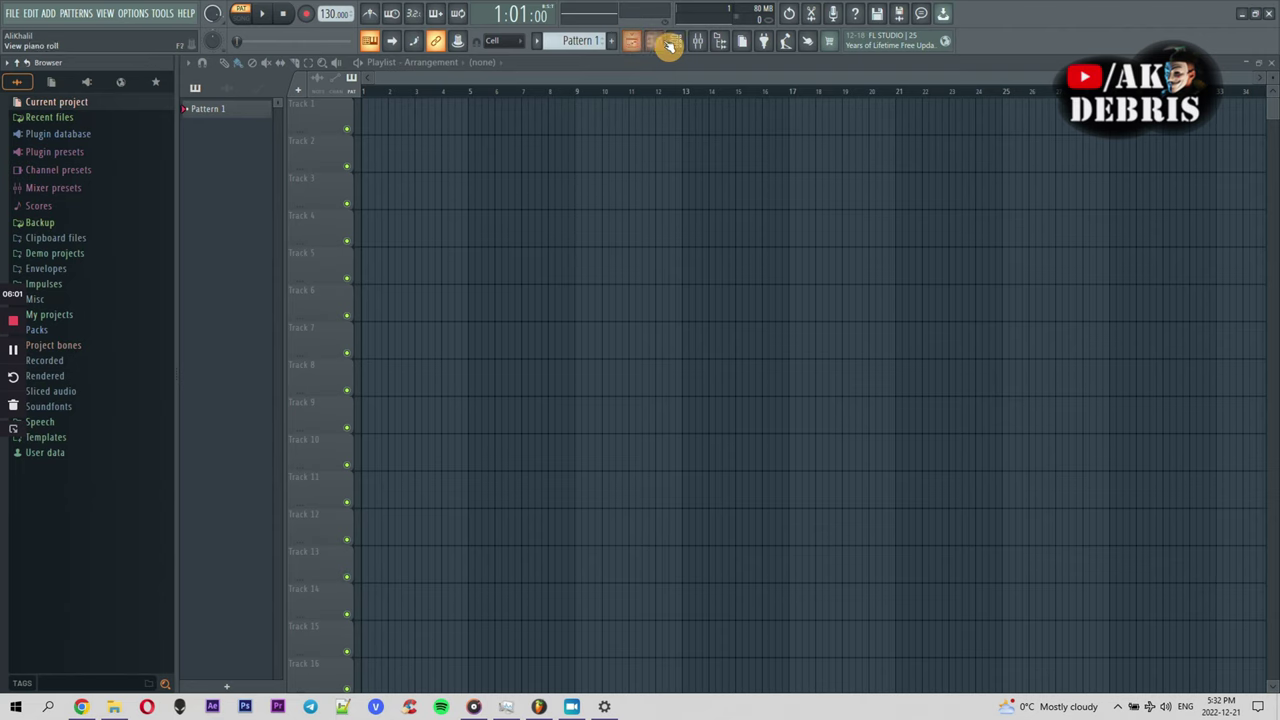
click(52, 331)
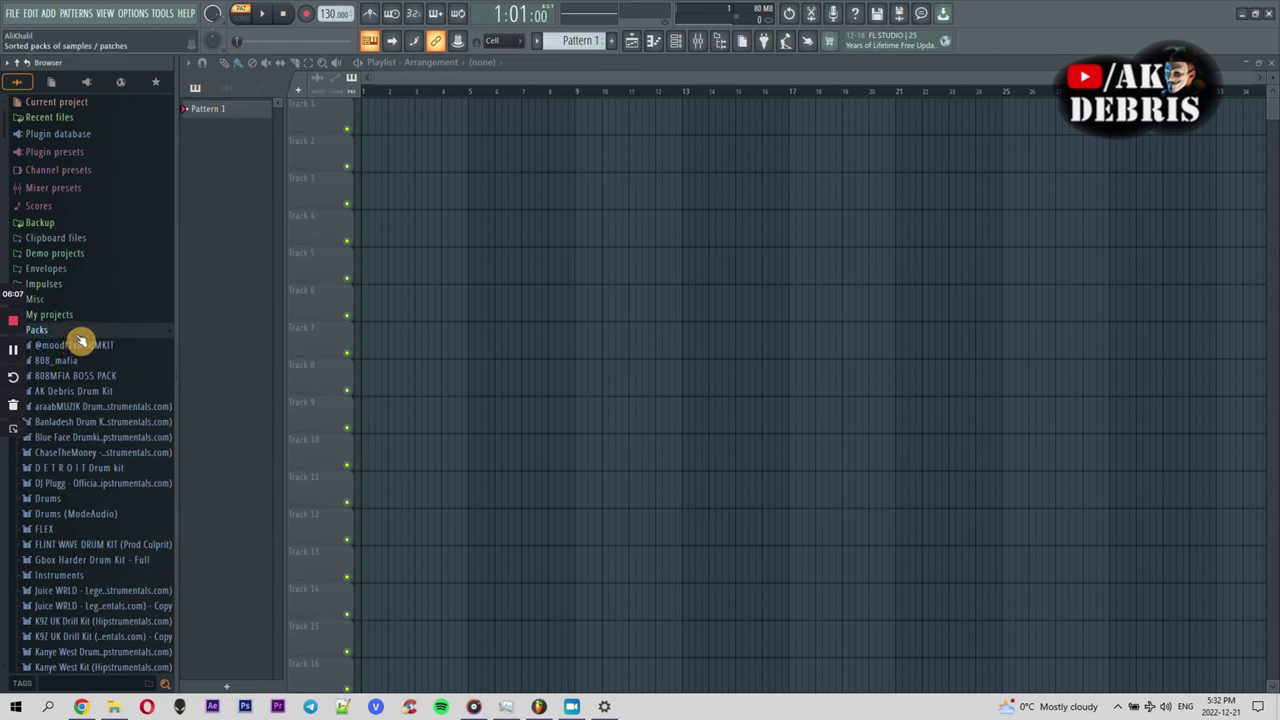
Show the channel rack, reposition it over the middle of the playlist, and return to the playlist
click(680, 45)
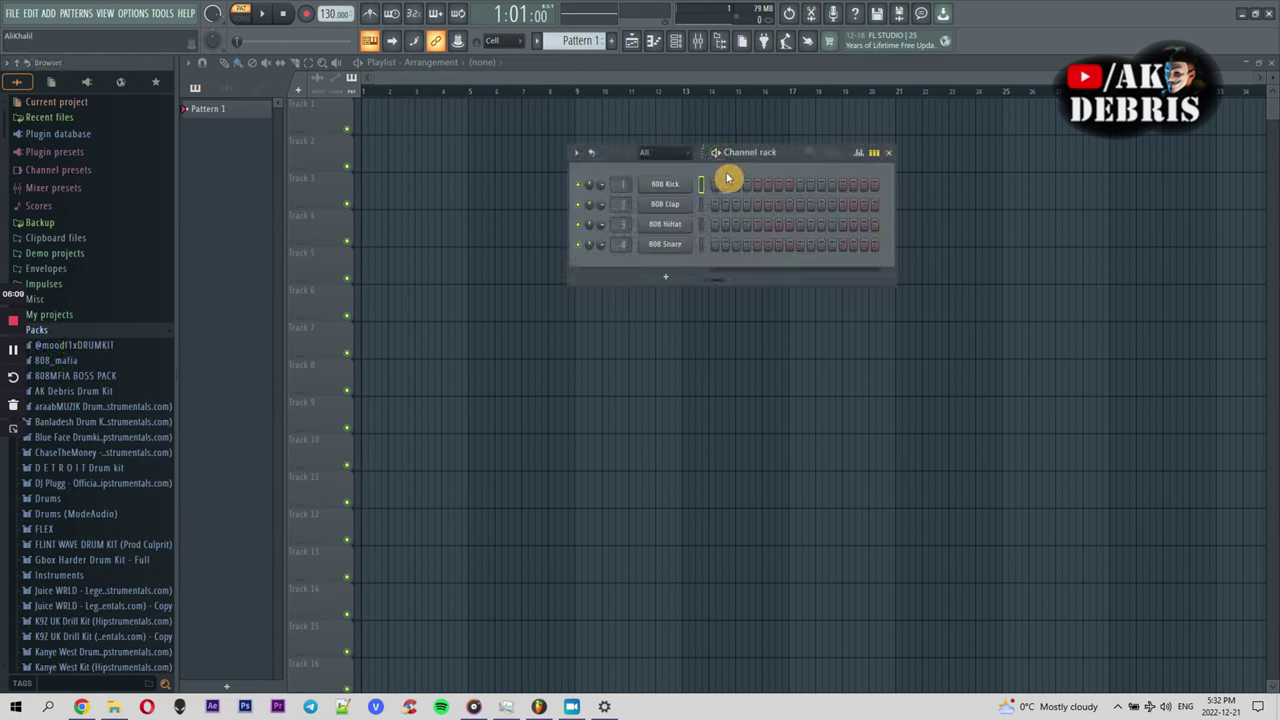
drag(786, 152, 668, 224)
click(609, 78)
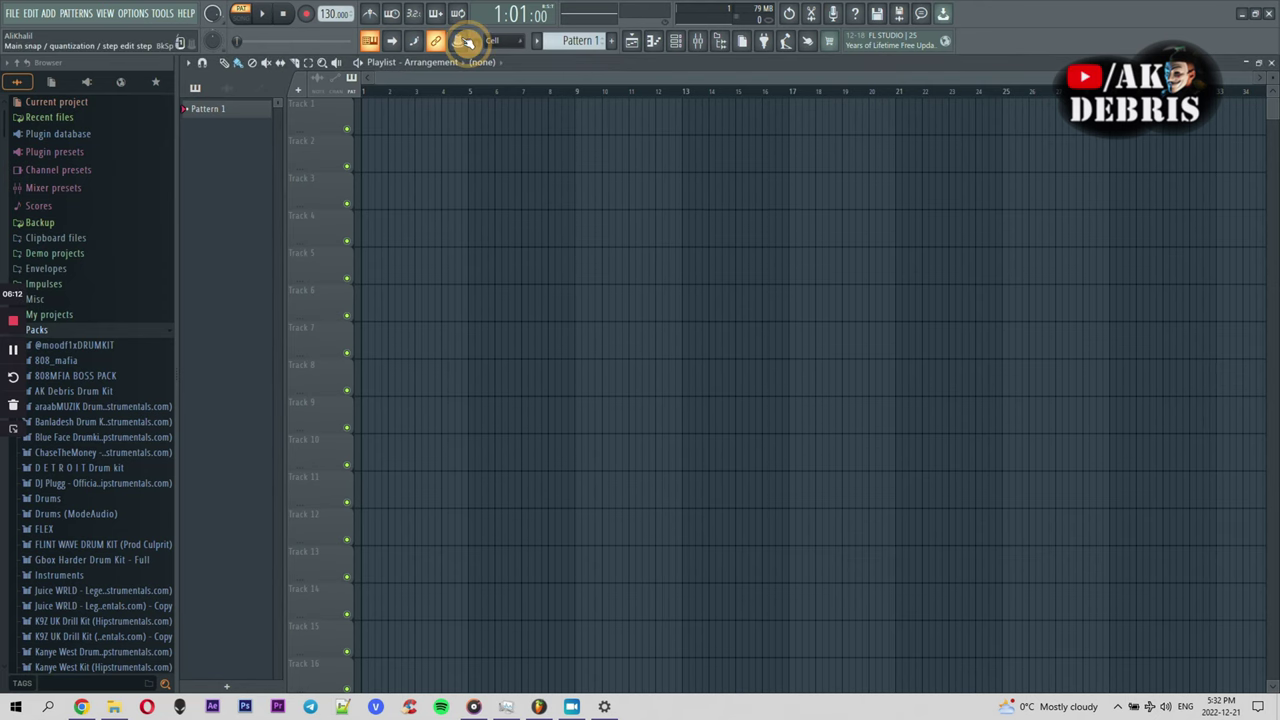
Toggle the playlist off and on, maximize it to fill the workspace, and switch playback to Song mode
click(636, 43)
click(636, 43)
click(636, 43)
click(635, 45)
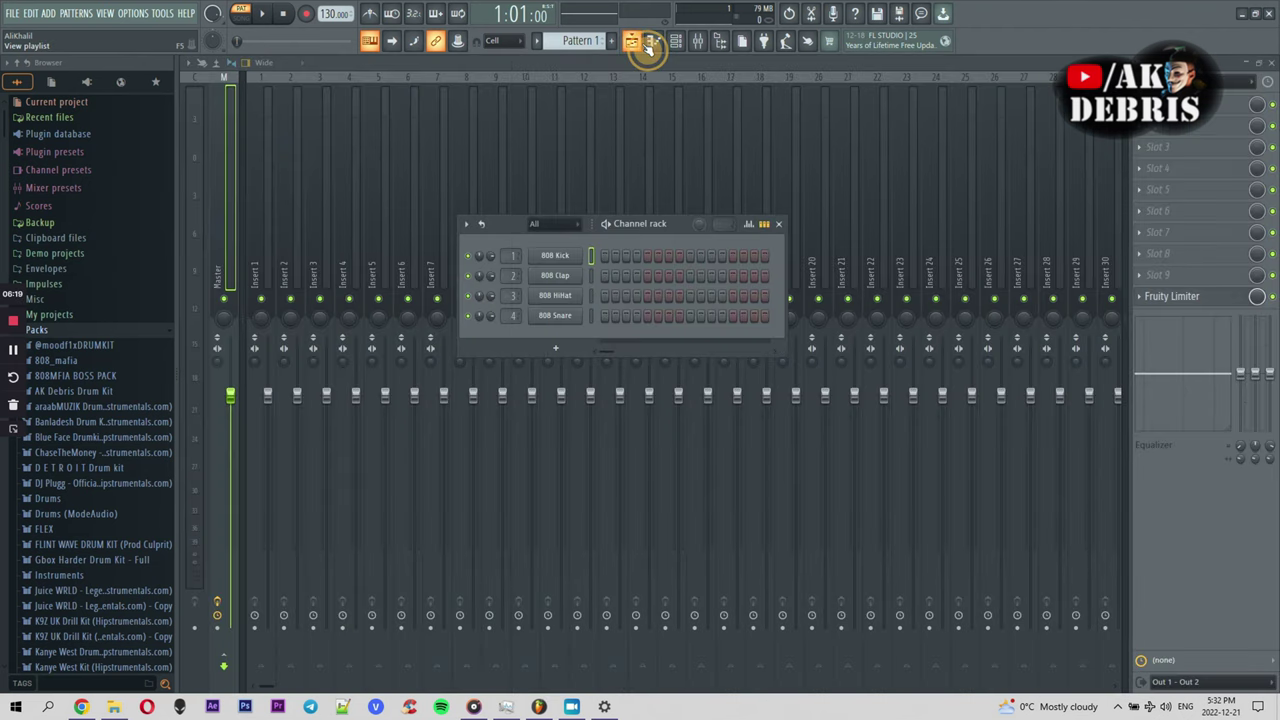
click(634, 47)
click(634, 47)
click(634, 47)
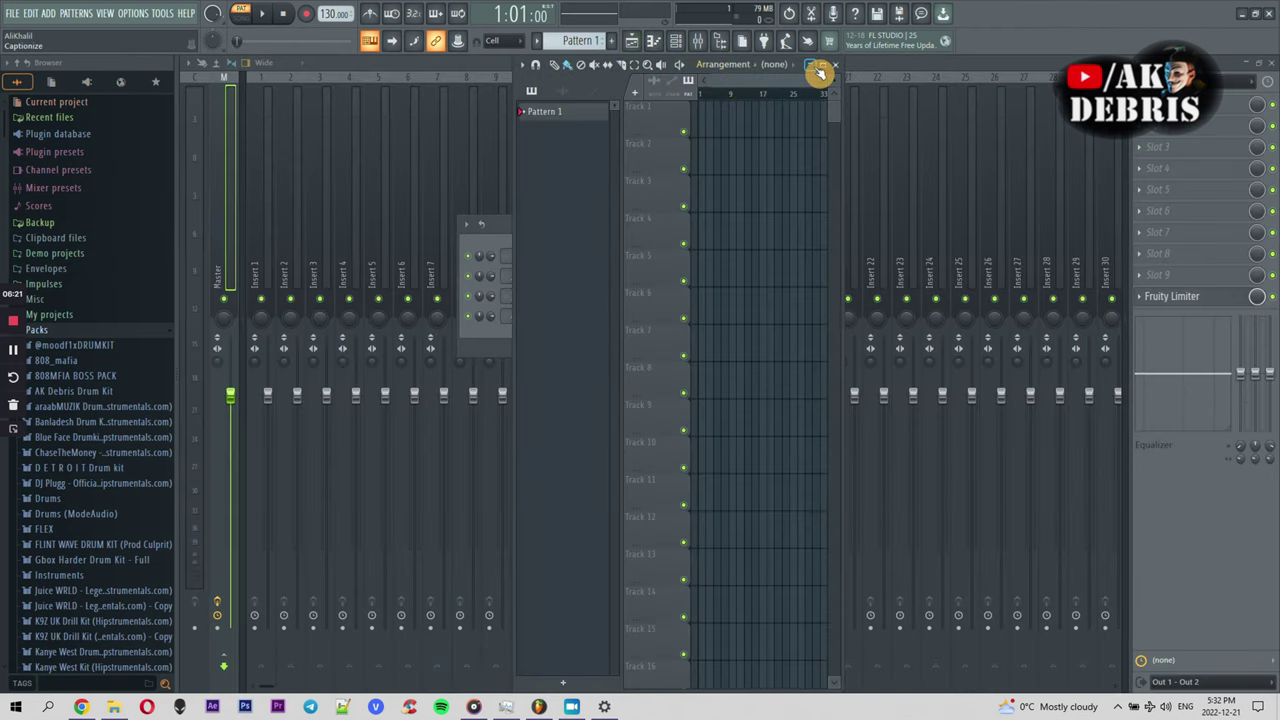
double_click(775, 78)
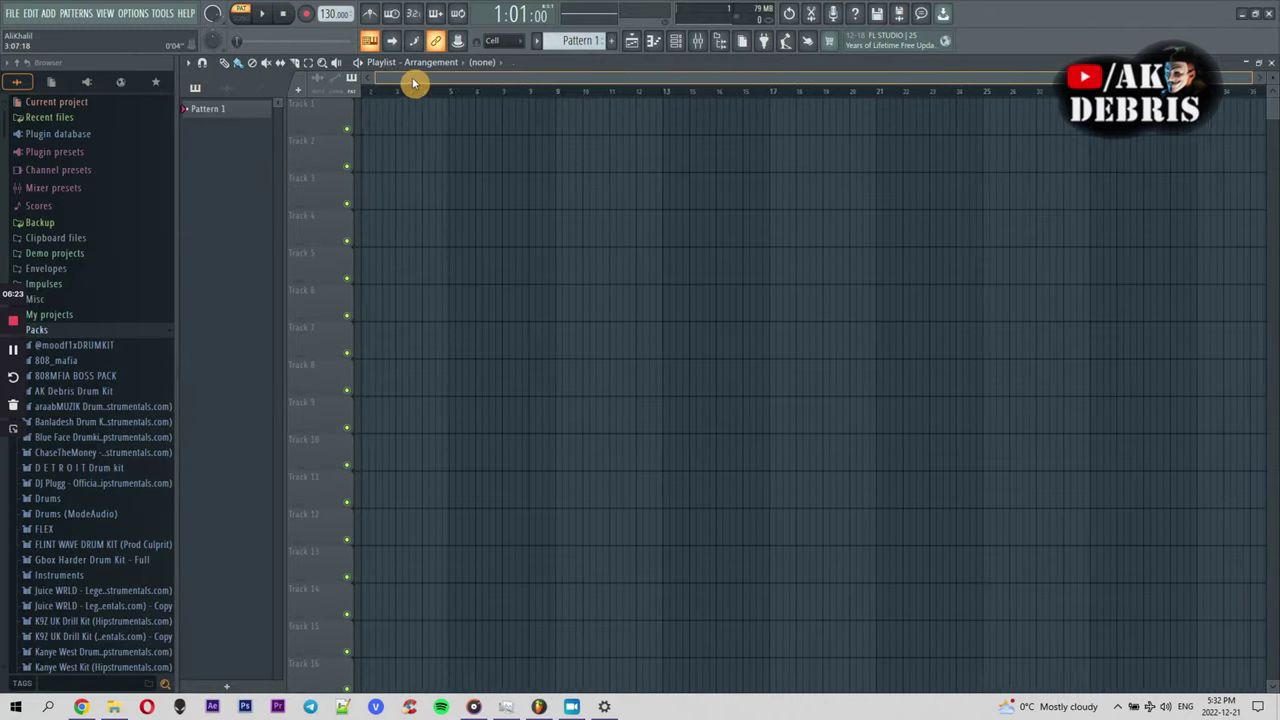
click(243, 19)
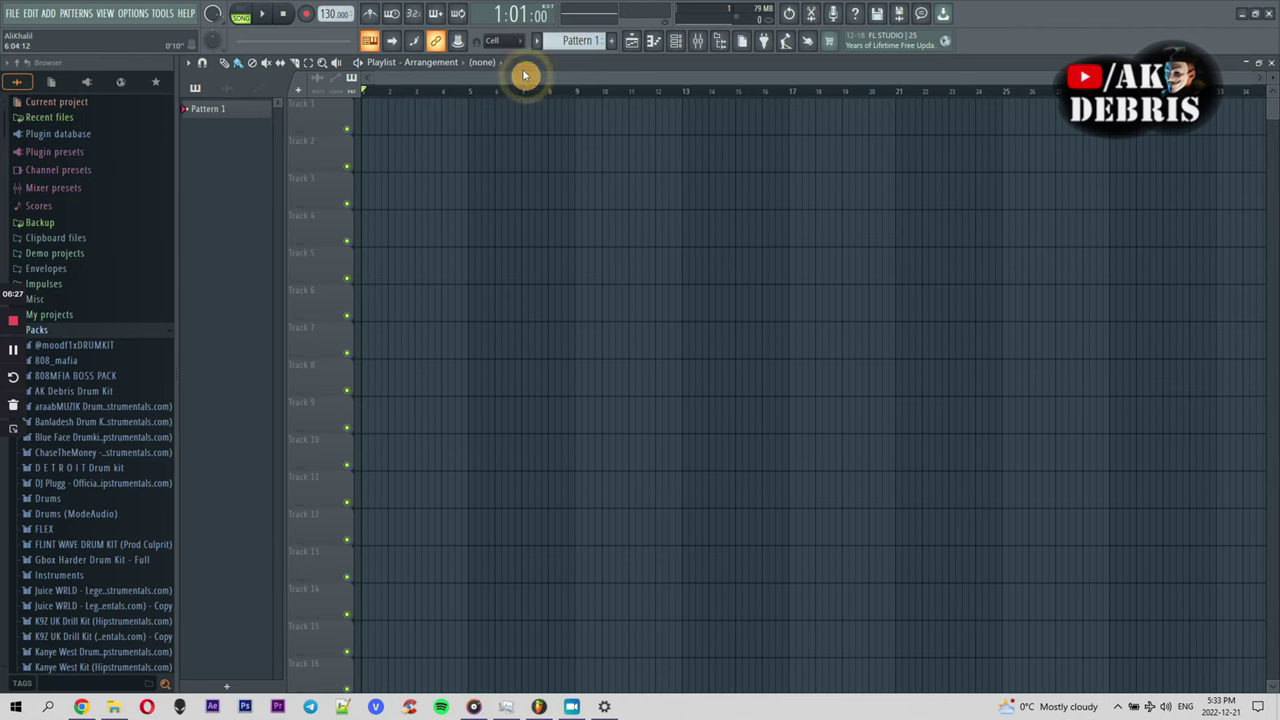
Place a Pattern 1 clip at the start of bar 1 on Track 1 in the playlist
click(485, 125)
drag(376, 117, 351, 114)
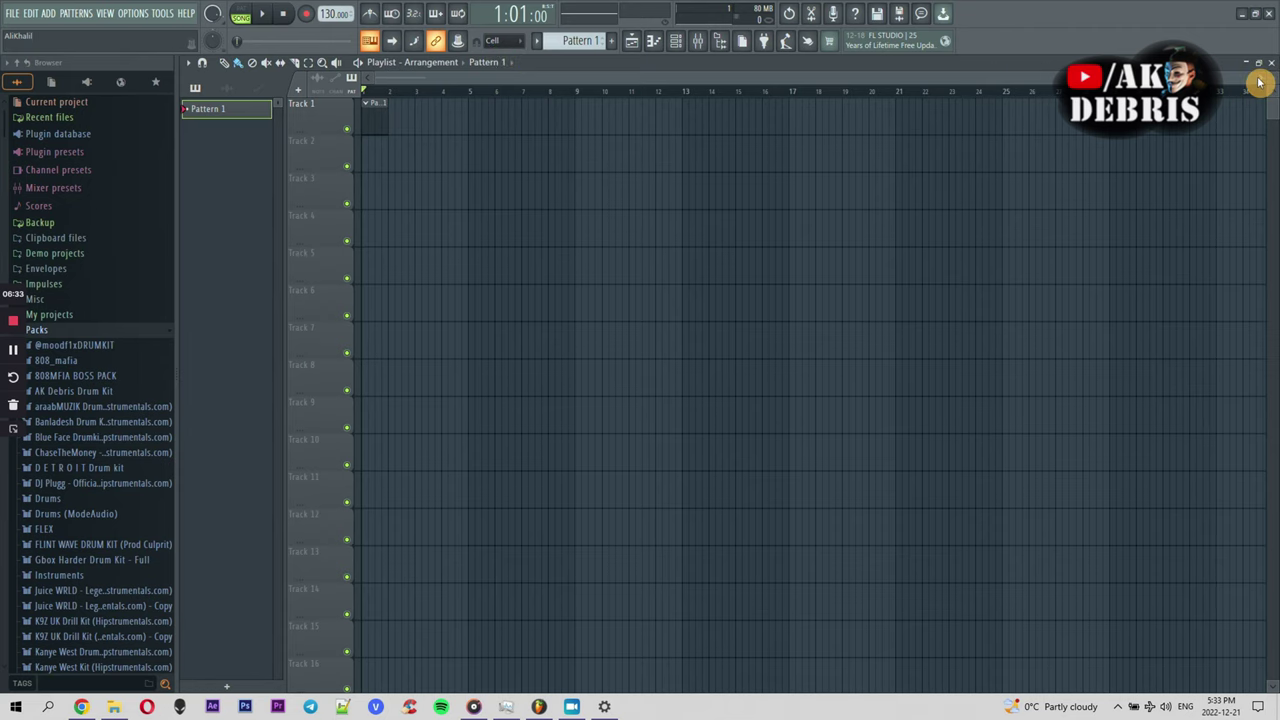
drag(1250, 76, 1066, 75)
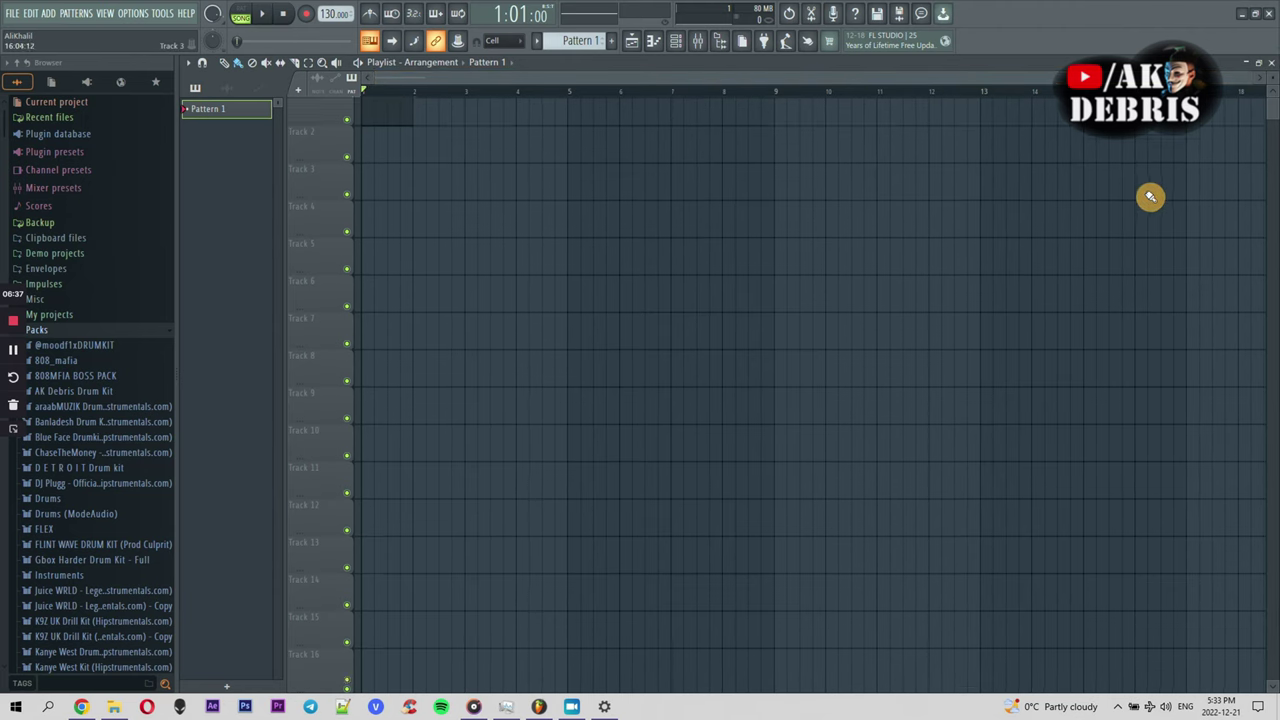
scroll(659, 224, down, 5)
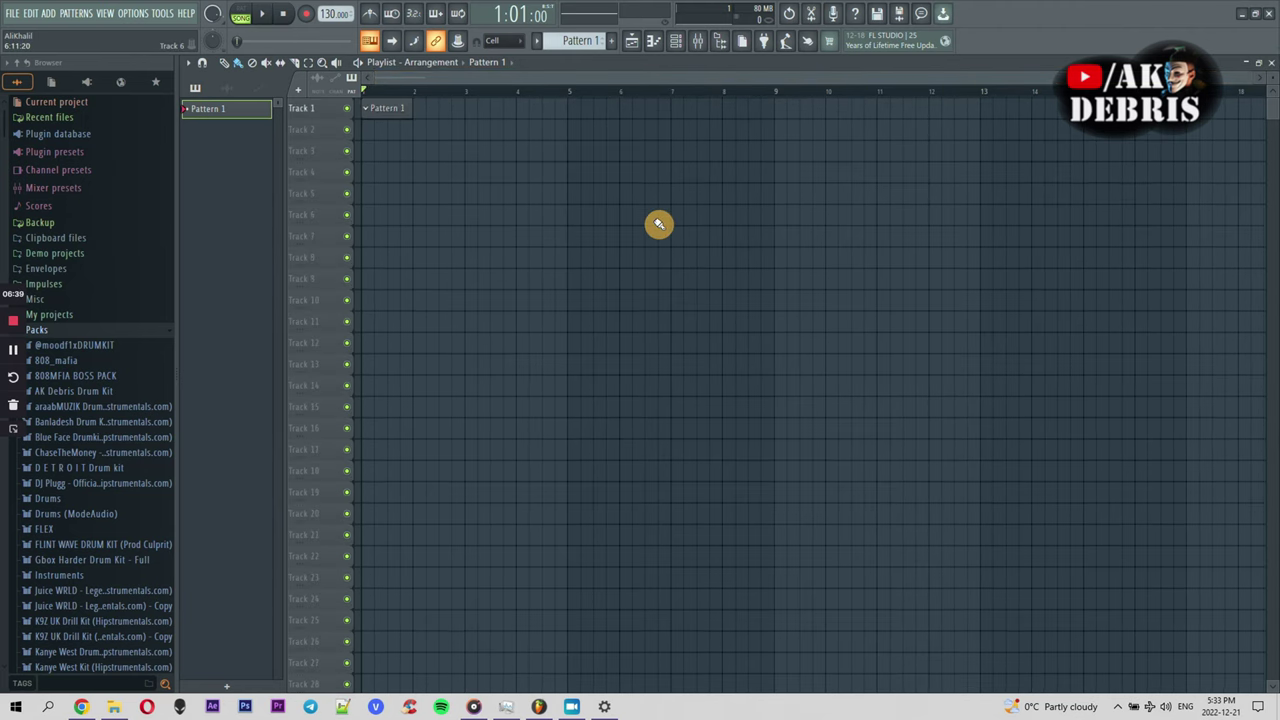
scroll(849, 134, up, 5)
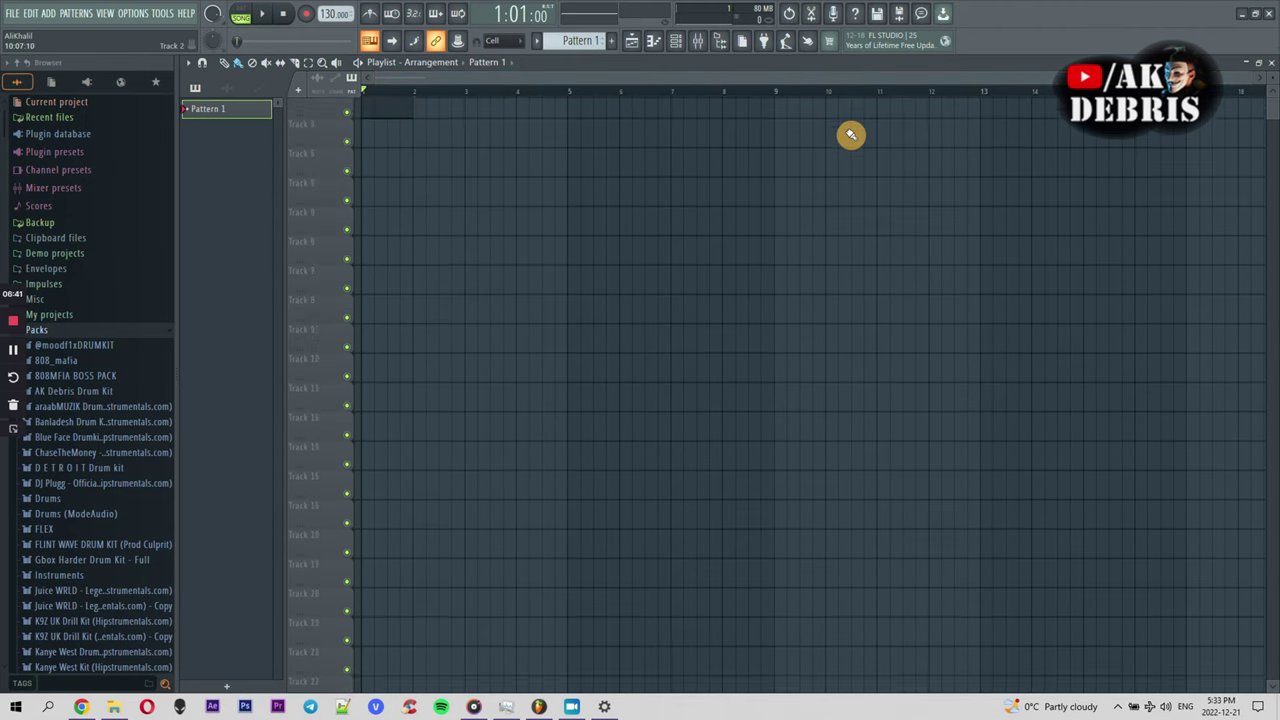
scroll(750, 153, up, 2)
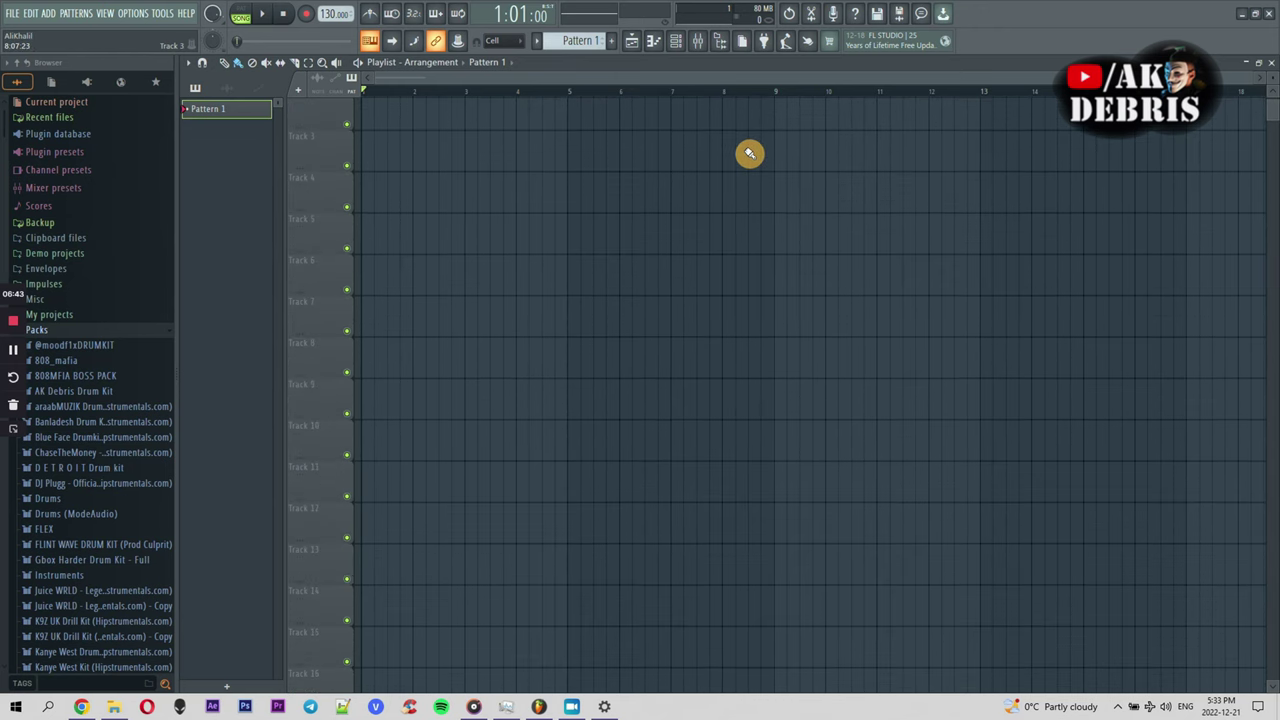
scroll(614, 149, up, 2)
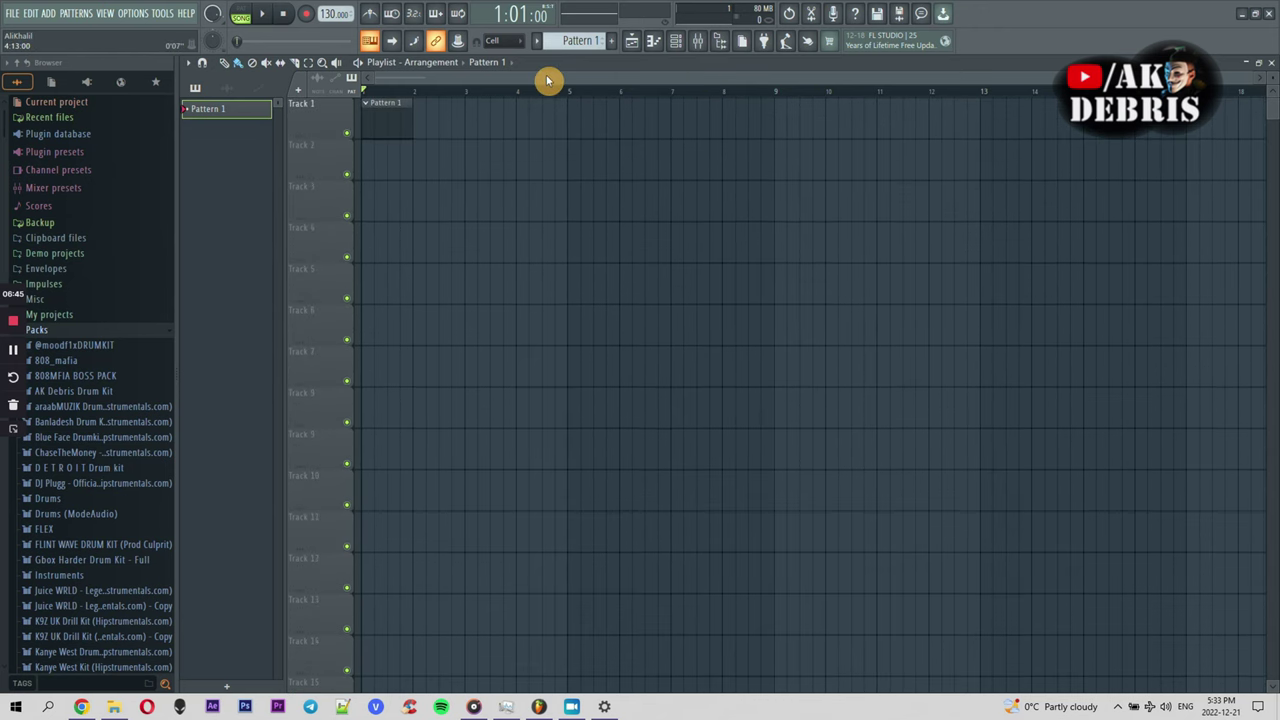
drag(547, 80, 826, 67)
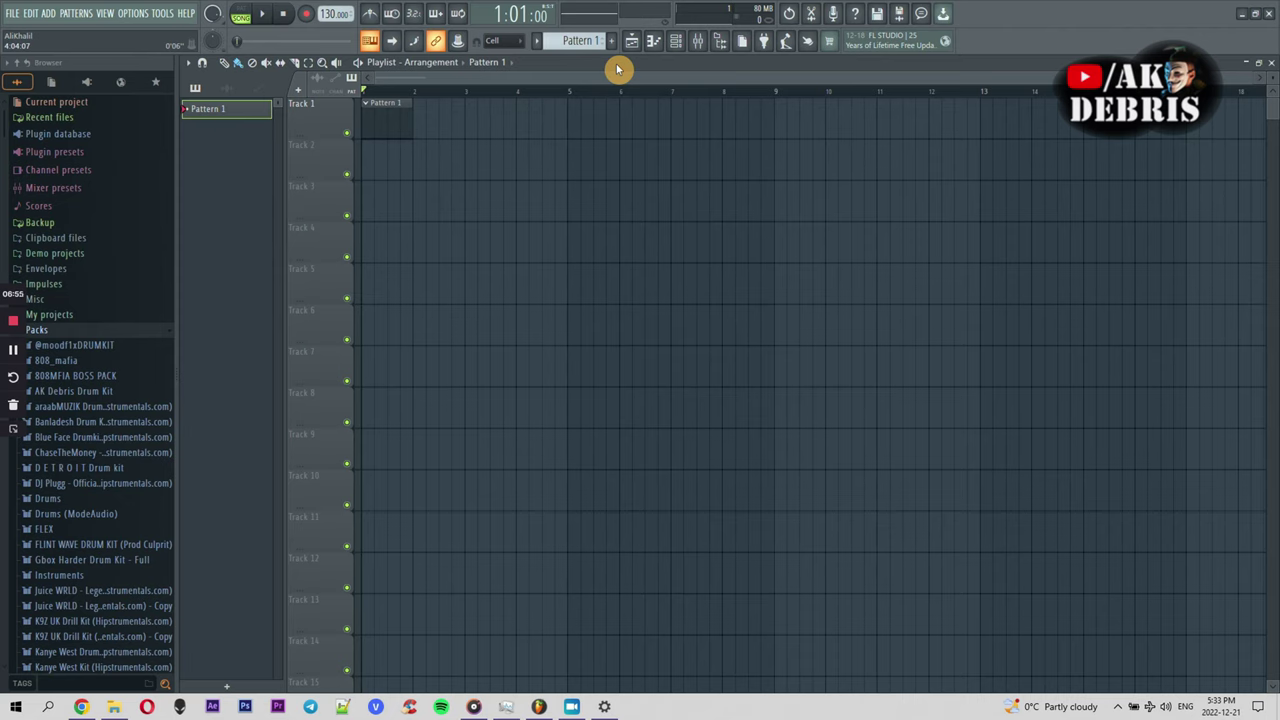
scroll(109, 310, down, 5)
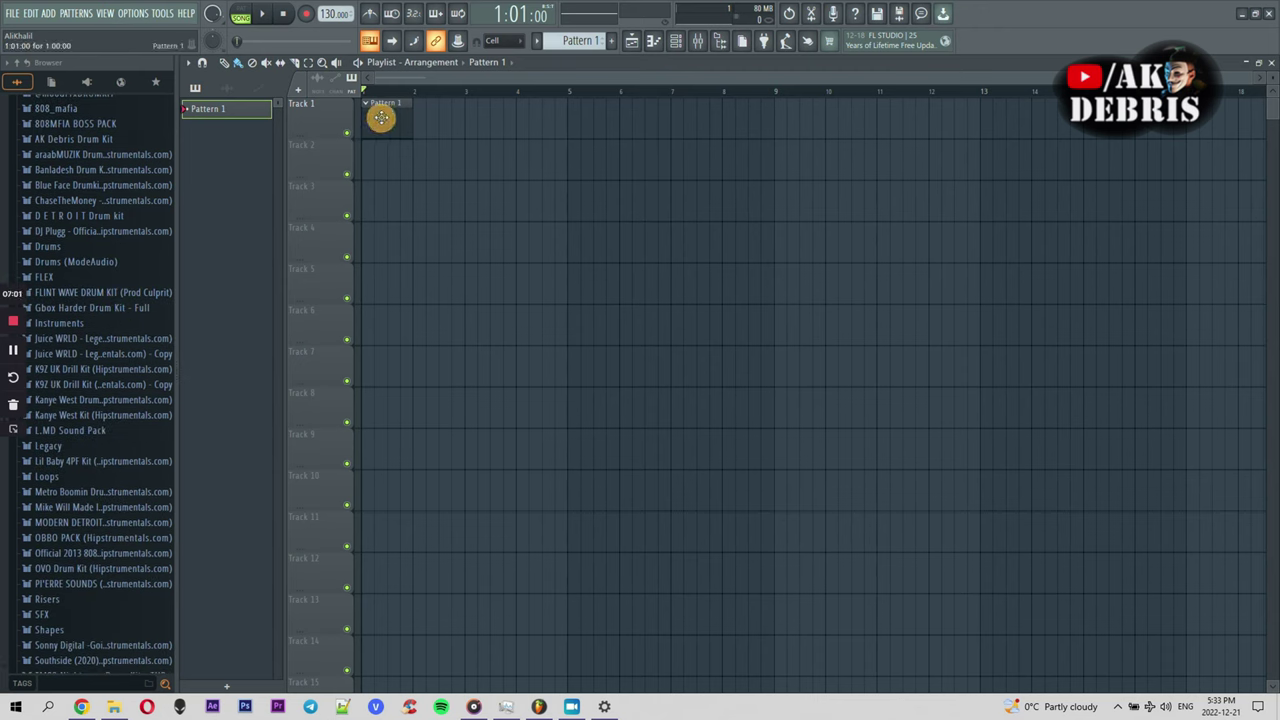
drag(422, 201, 366, 205)
right_click(377, 203)
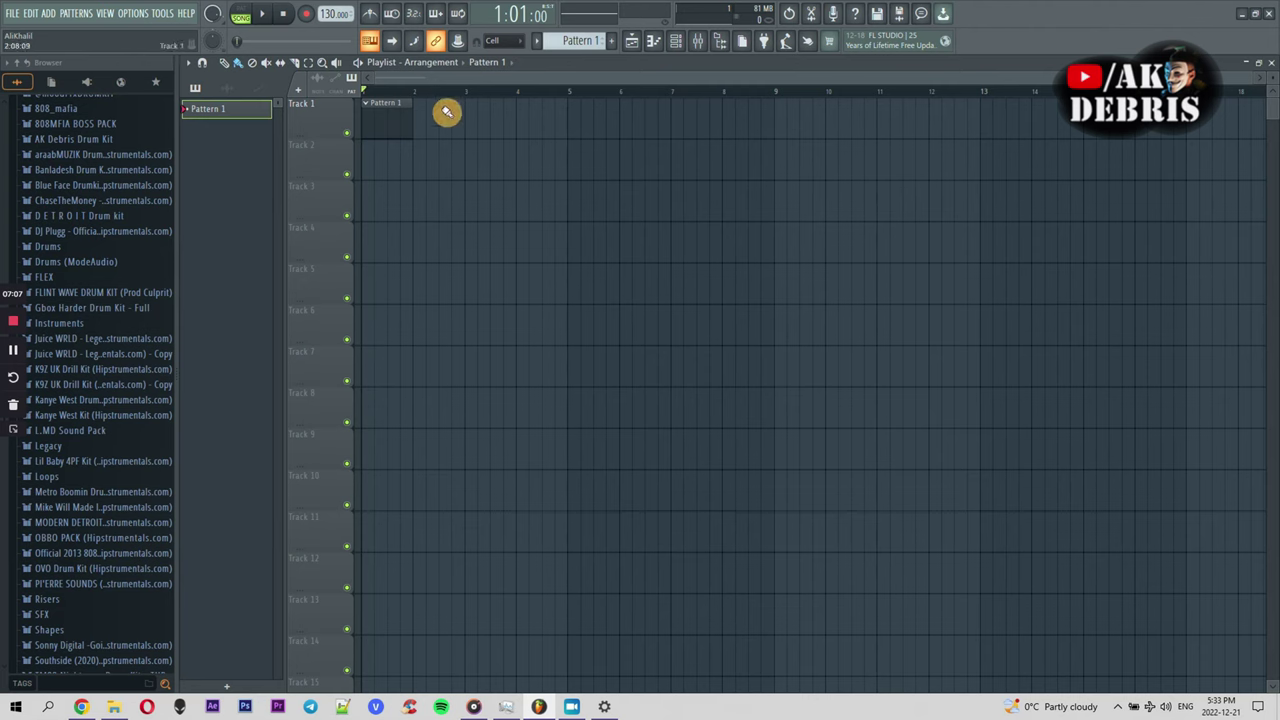
Show the channel rack and expand the 808 folder of the MODERN DETROIT KIT in the browser's Packs
click(675, 40)
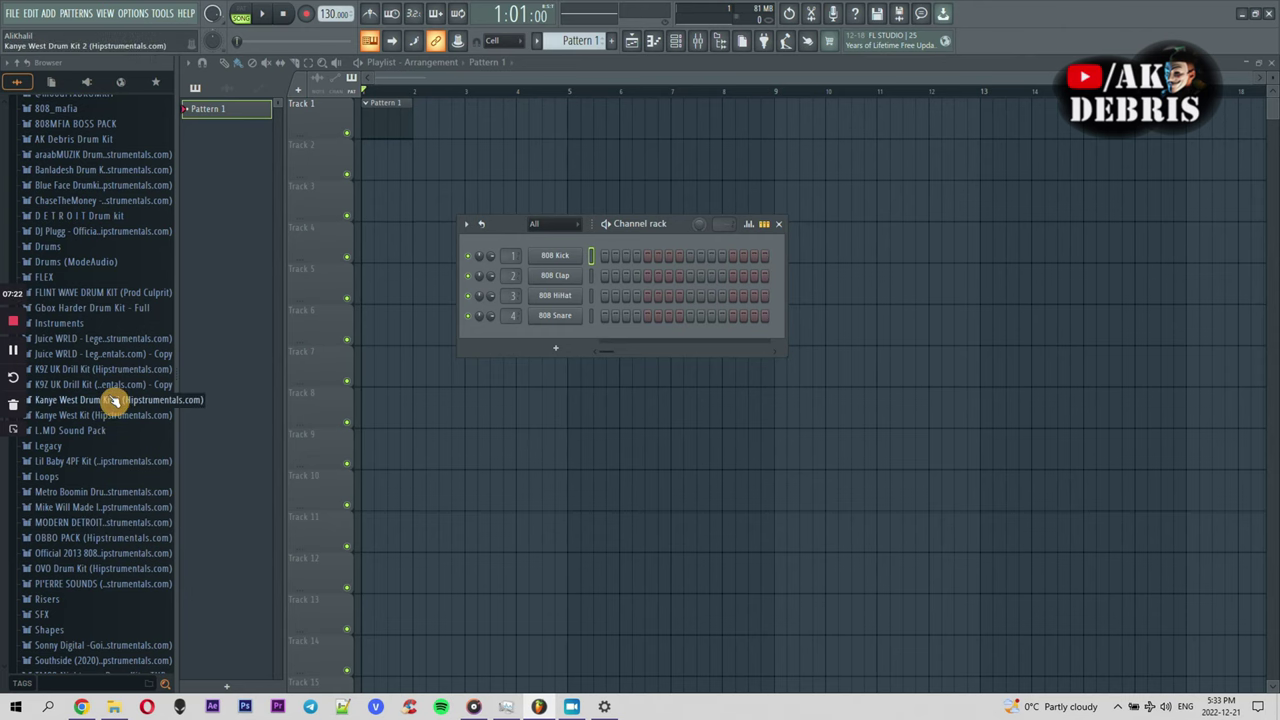
scroll(94, 606, down, 4)
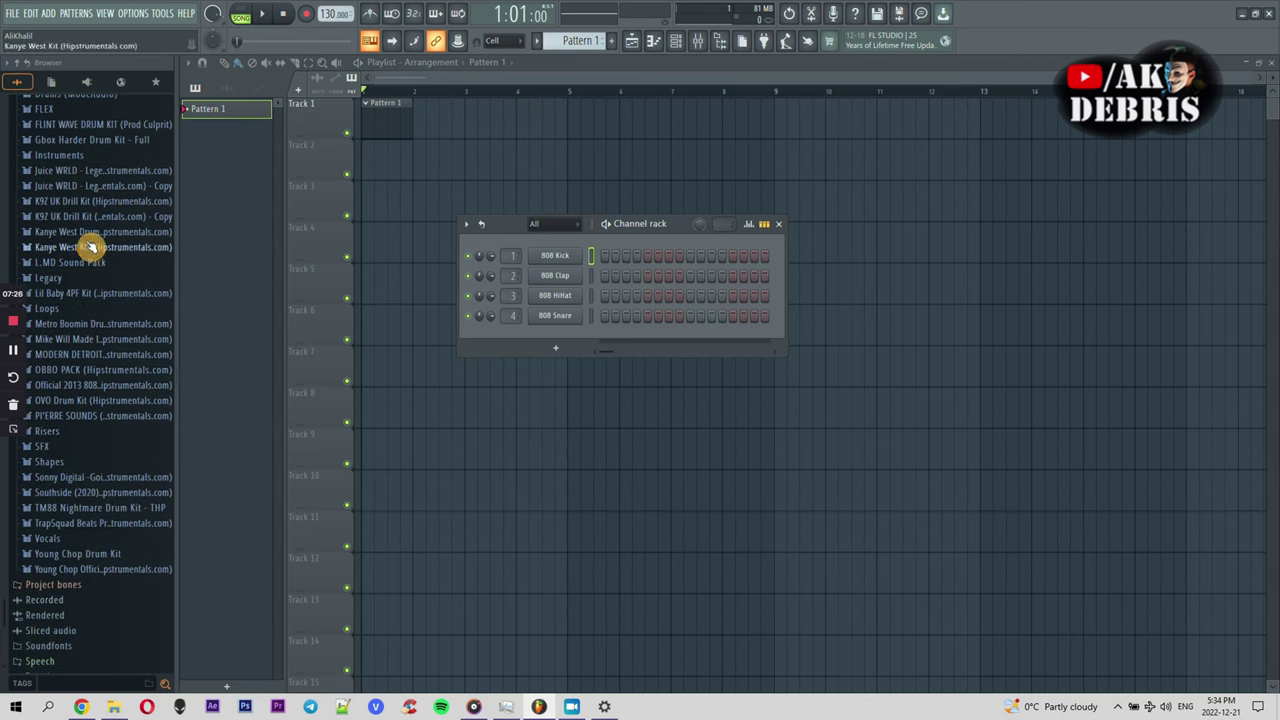
scroll(88, 248, up, 5)
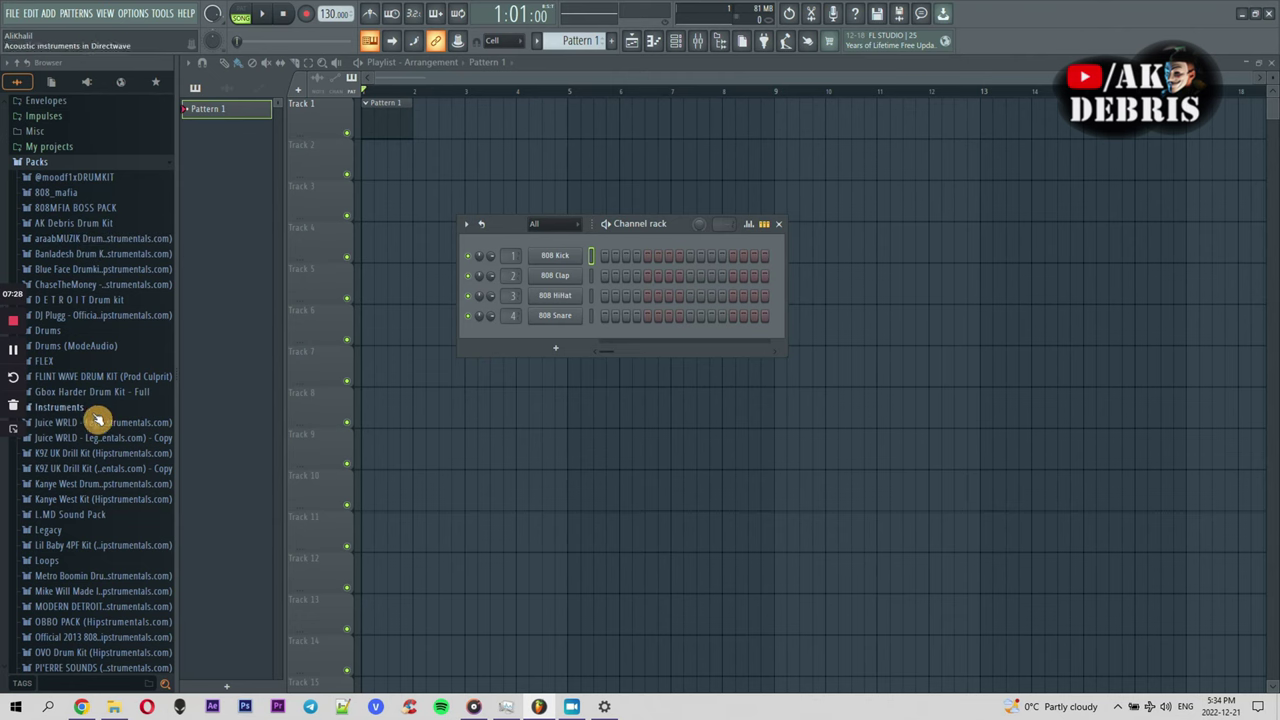
click(89, 608)
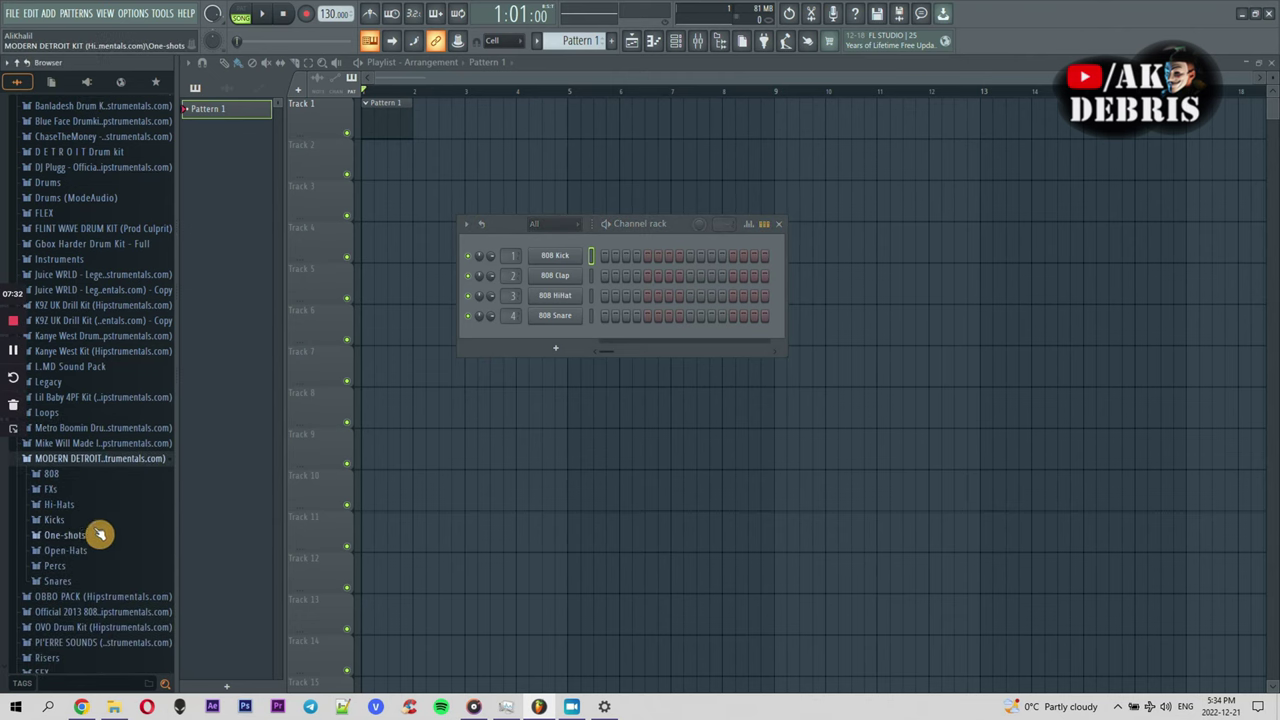
click(108, 476)
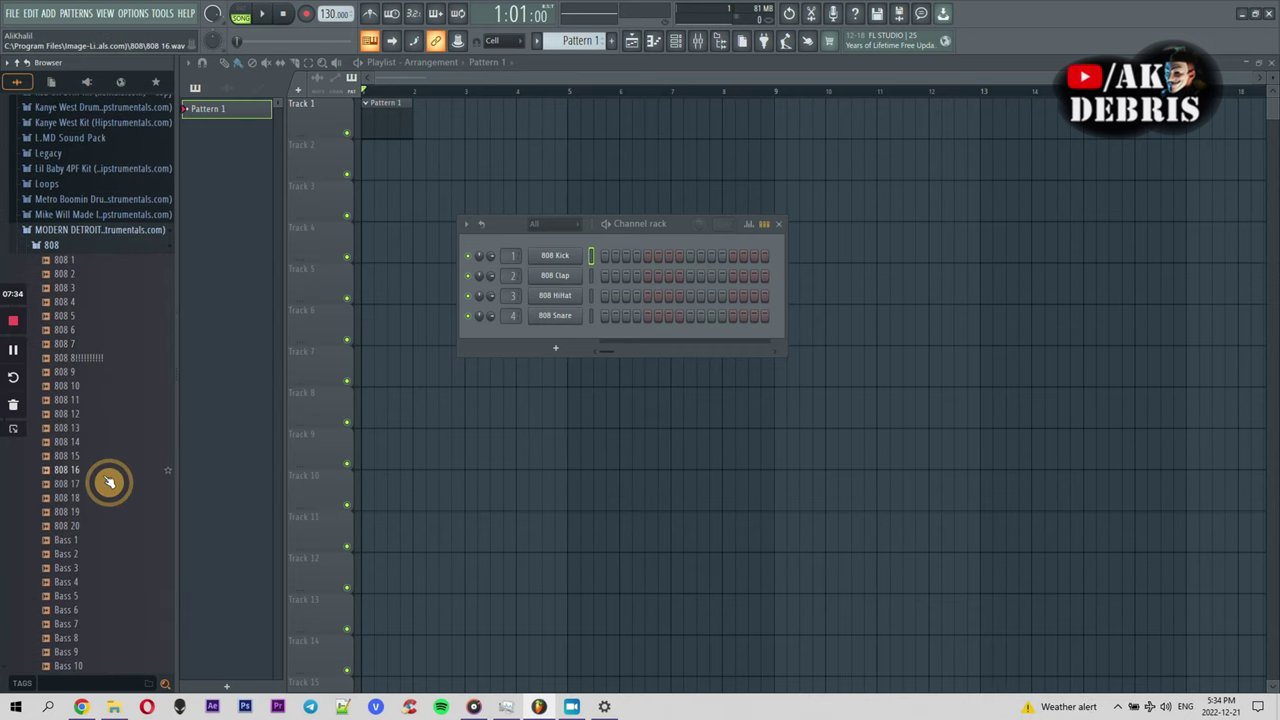
Audition several samples from the MODERN DETROIT KIT's 808 folder, including 808 8, 808 15, 808 19 and 808 20
click(89, 360)
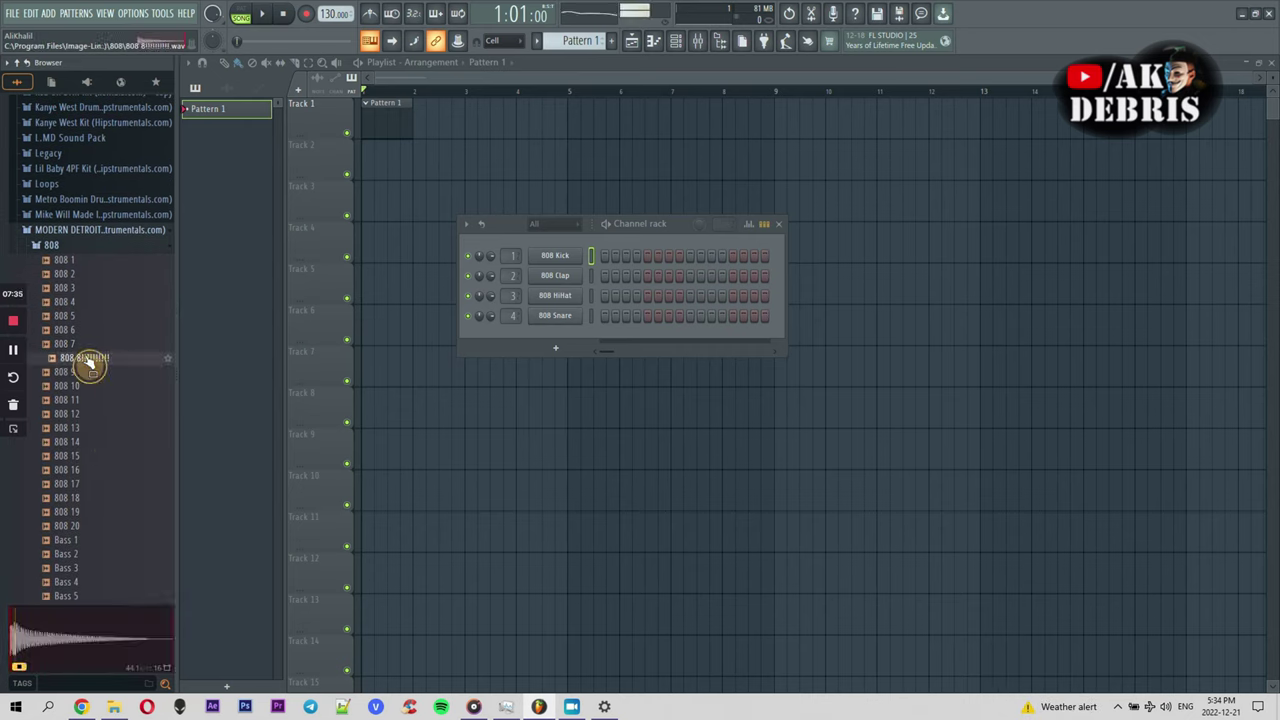
click(89, 290)
click(88, 316)
click(89, 360)
click(90, 413)
click(94, 455)
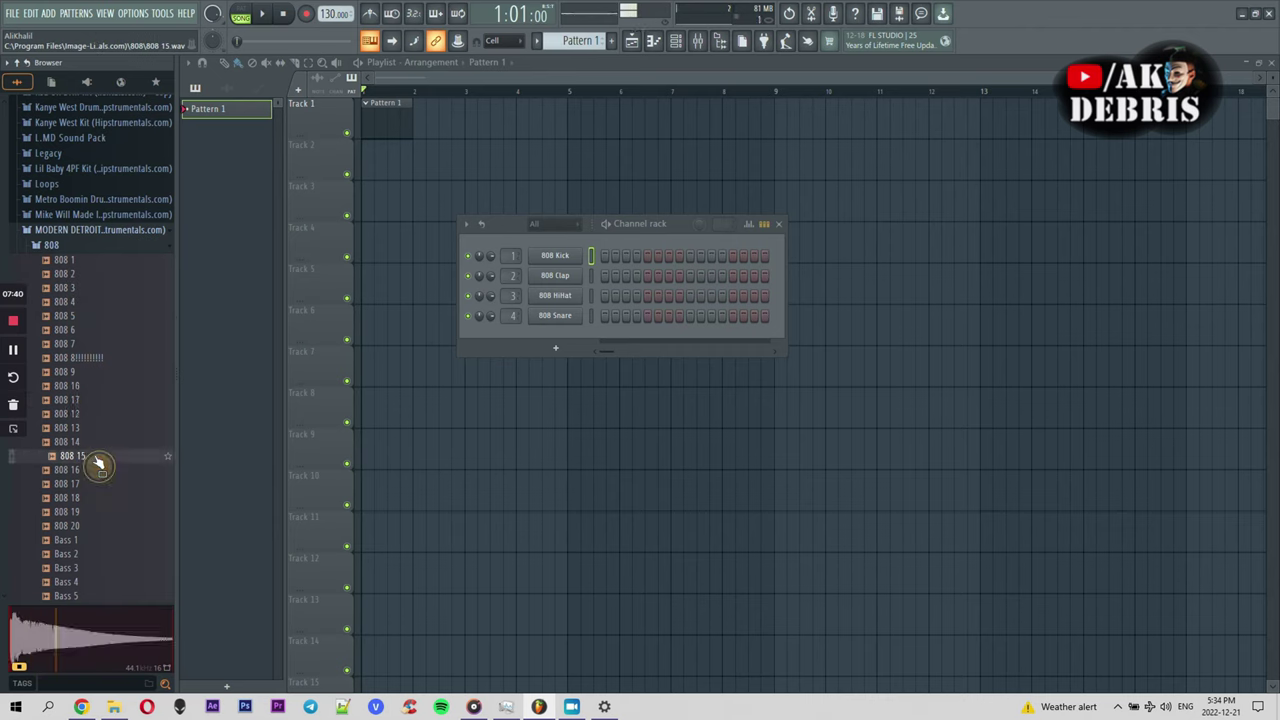
click(95, 485)
click(92, 511)
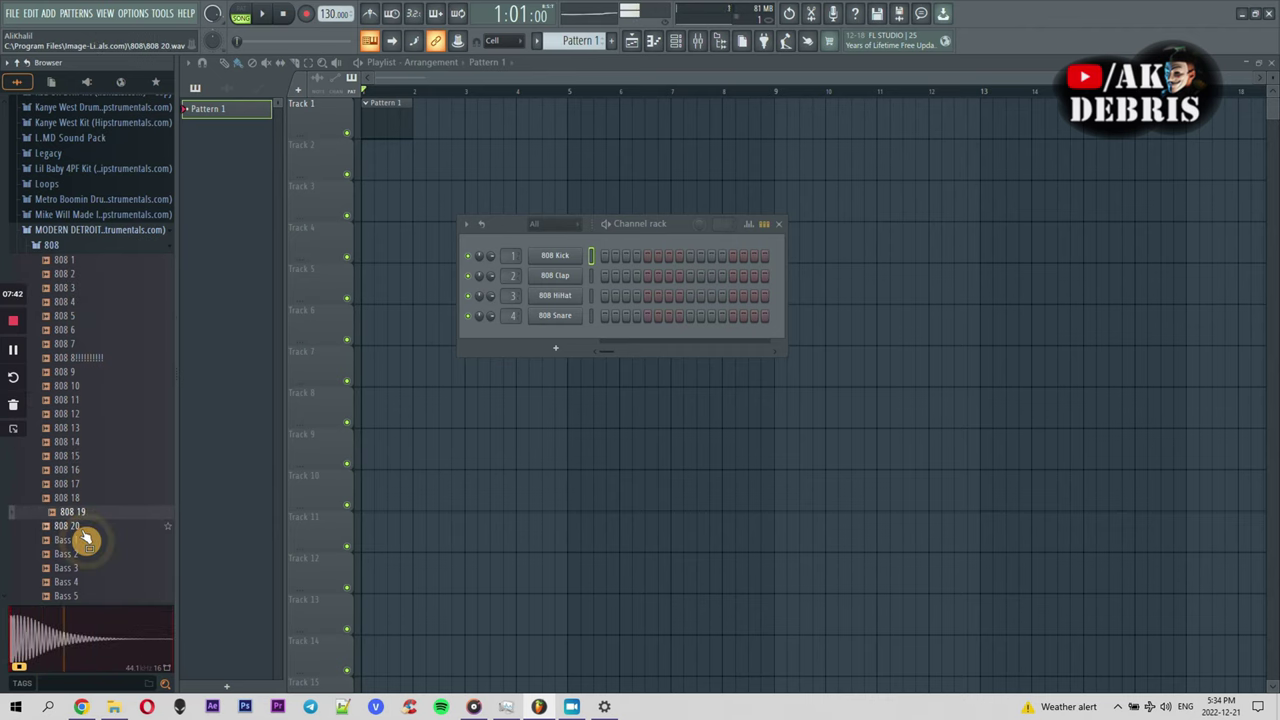
click(90, 525)
Collapse the MODERN DETROIT KIT's 808 folder and expand its Kicks folder to view the kick samples
click(94, 247)
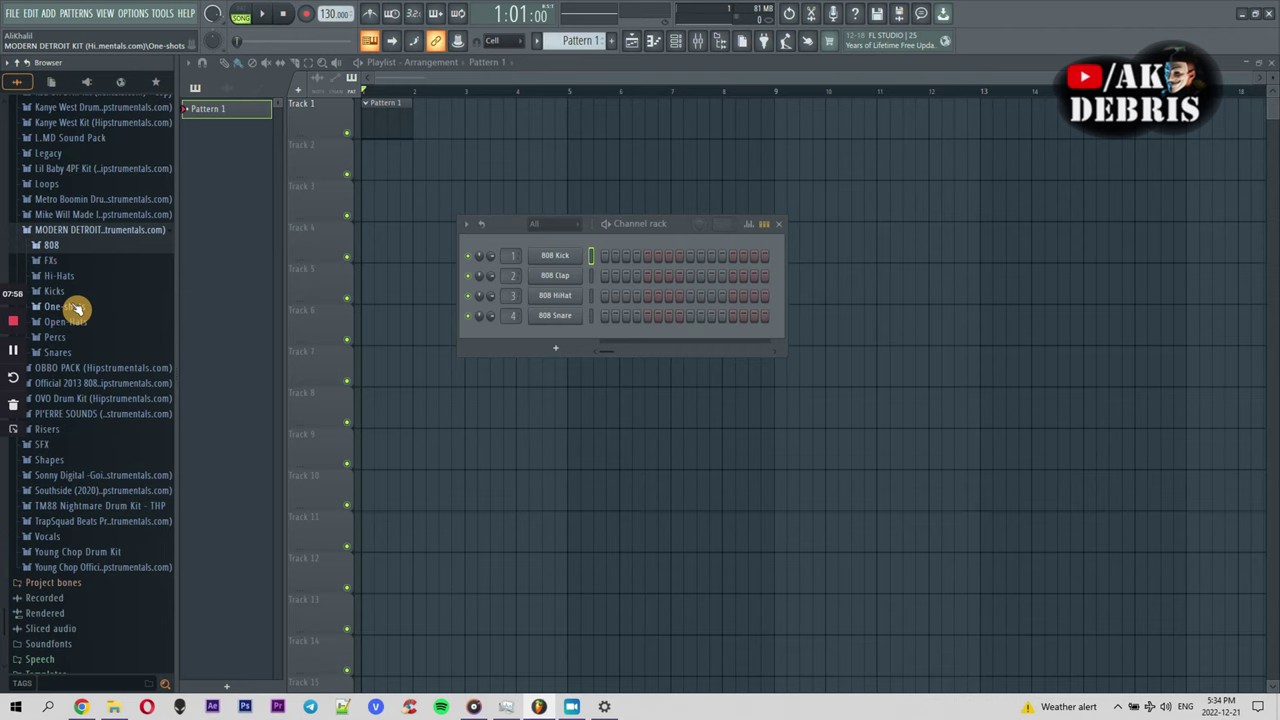
click(78, 292)
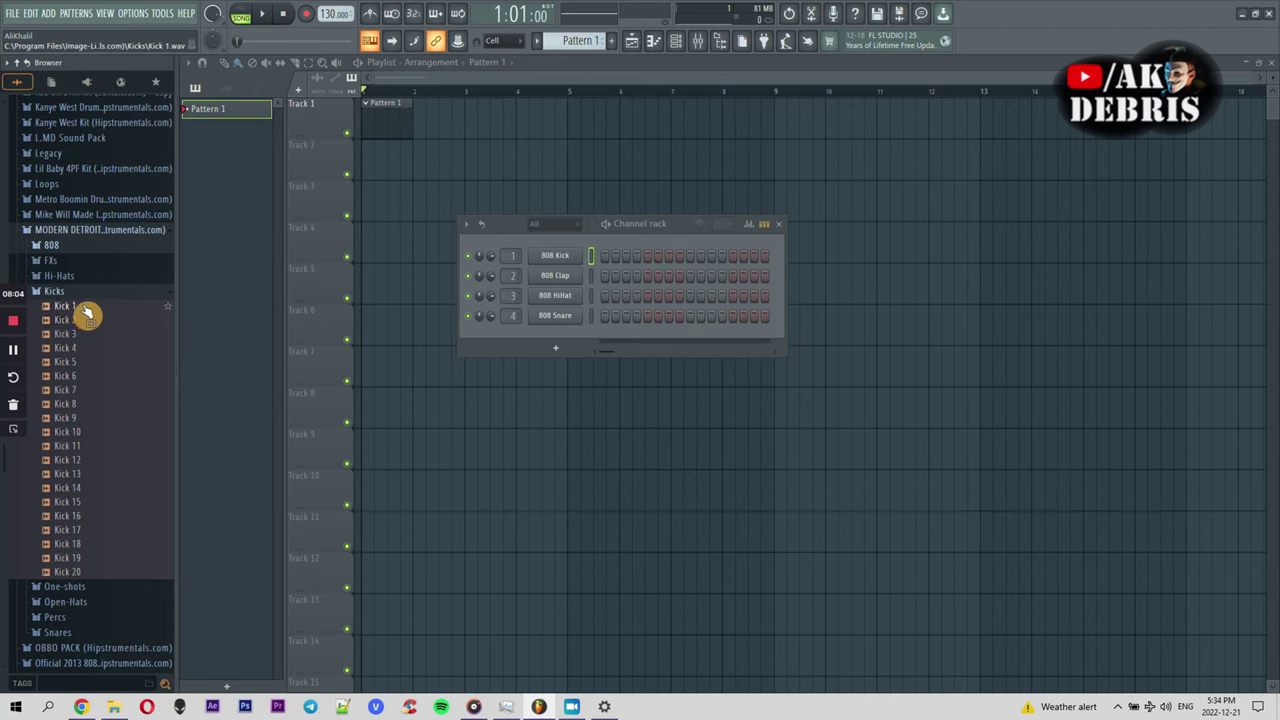
click(73, 246)
click(73, 246)
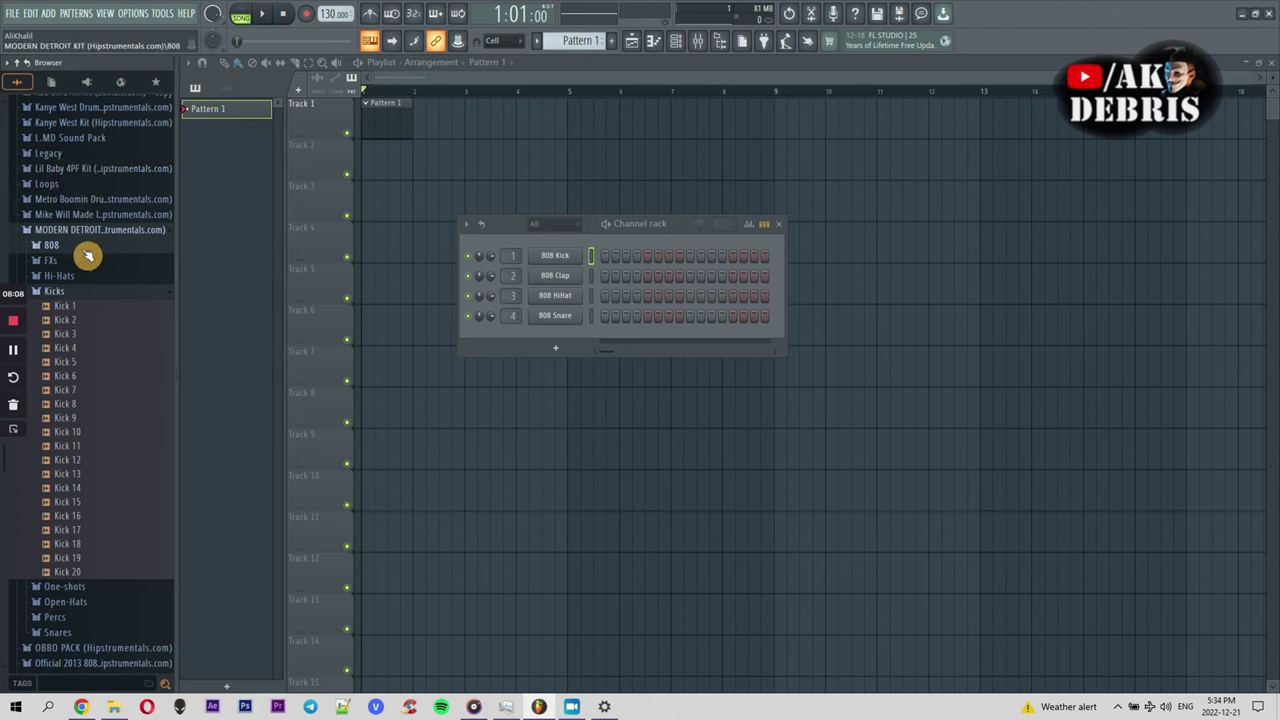
Look through the L.MD Sound Pack, including its SoundFonts and presets folder, and collapse the pack again
scroll(90, 300, up, 5)
click(80, 391)
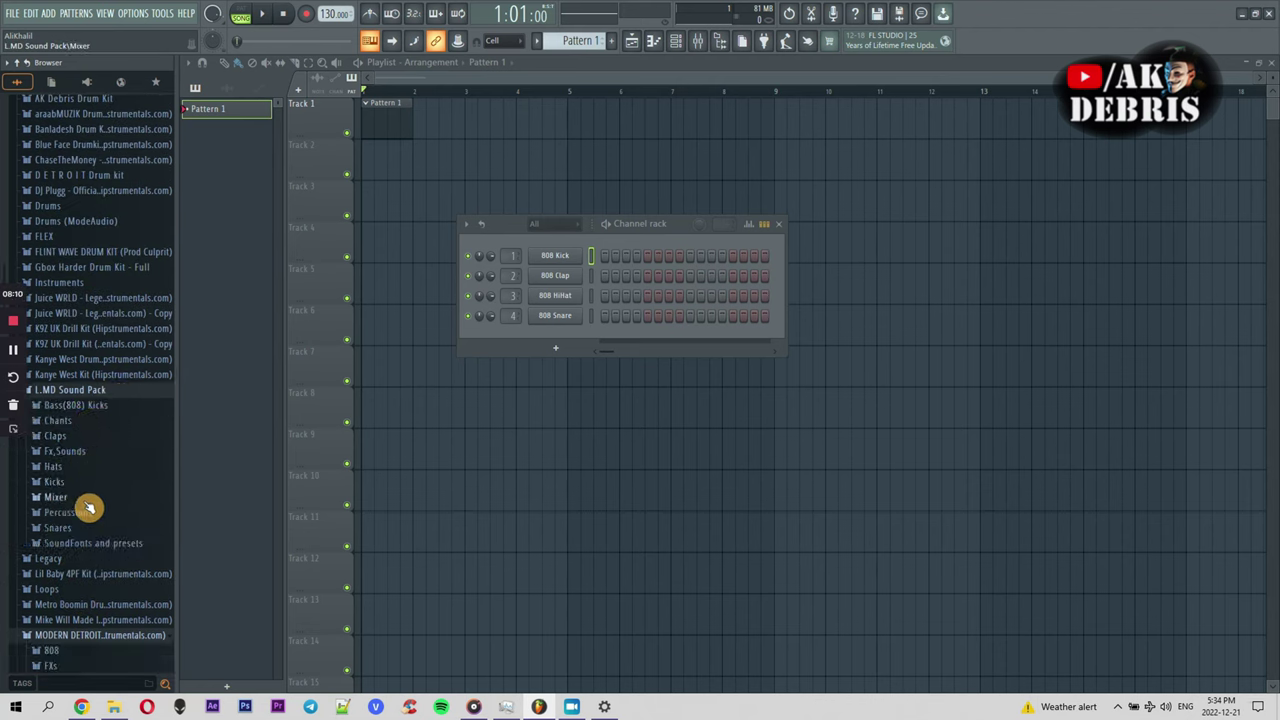
click(72, 546)
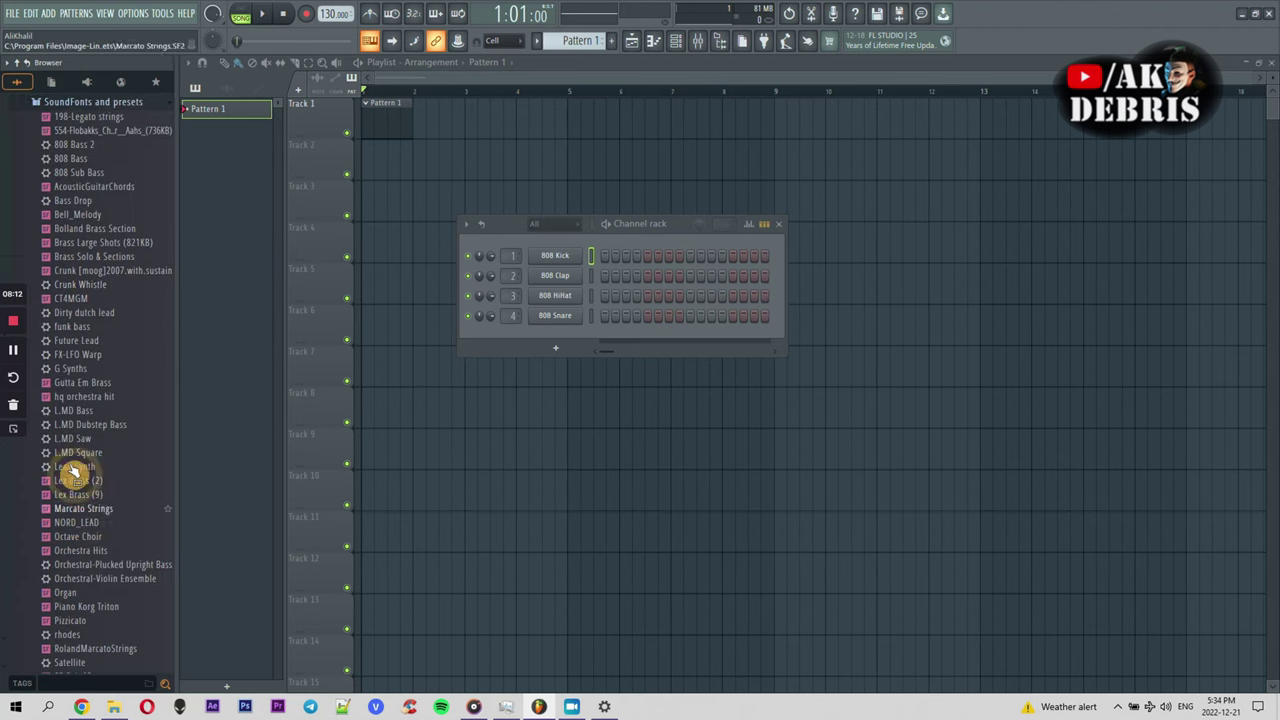
click(67, 103)
scroll(66, 103, up, 5)
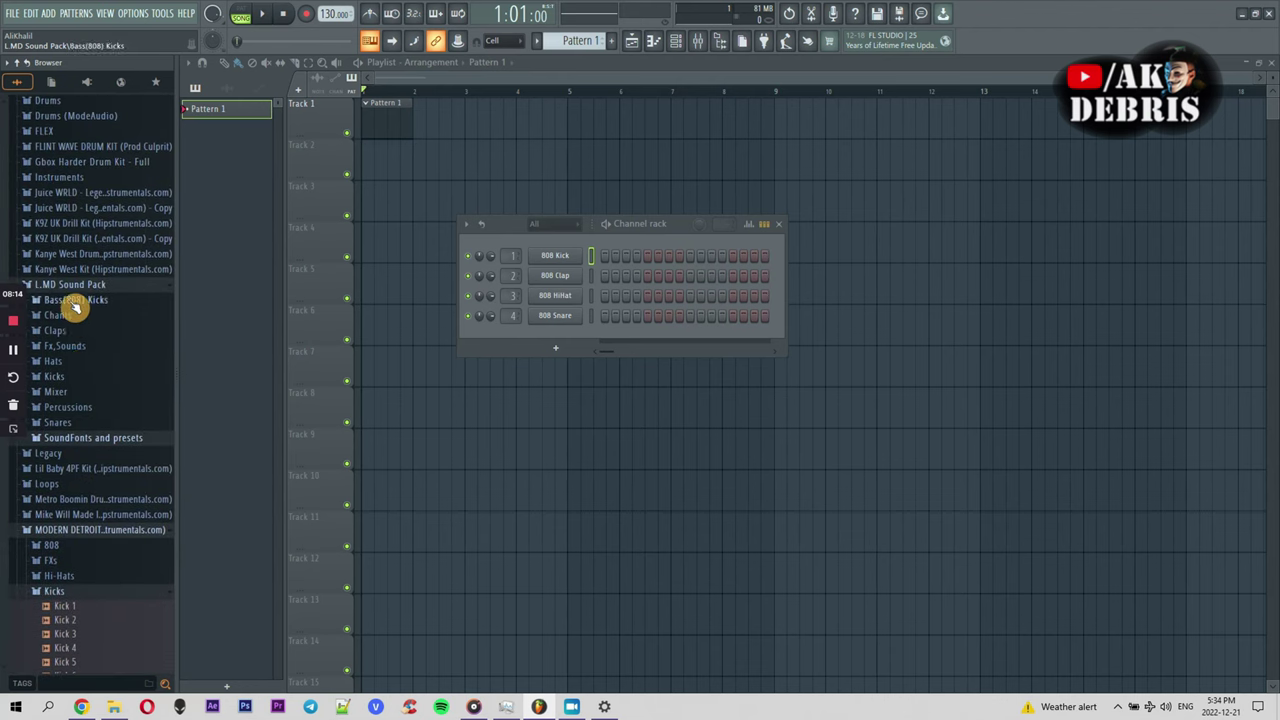
click(76, 298)
click(73, 286)
Expand the TM88 Nightmare Drum Kit in Packs down to the 808s Wav folder inside TM-88 808s
scroll(72, 265, down, 10)
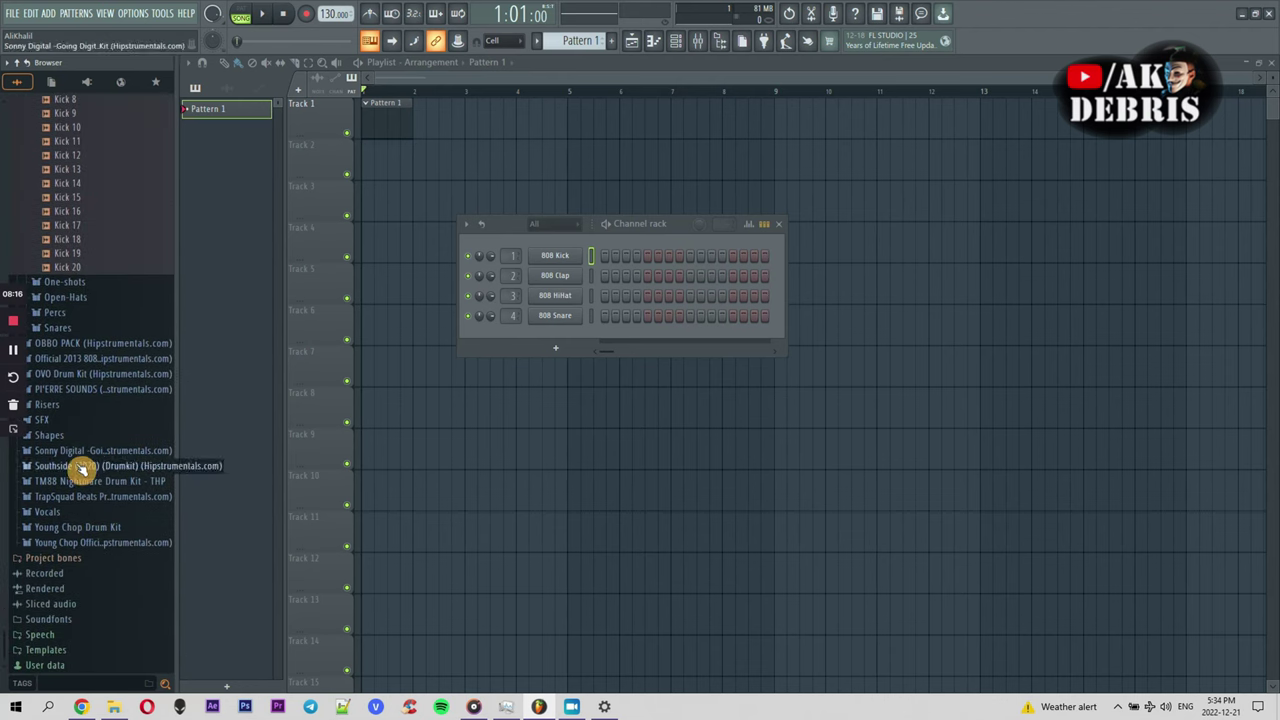
click(100, 512)
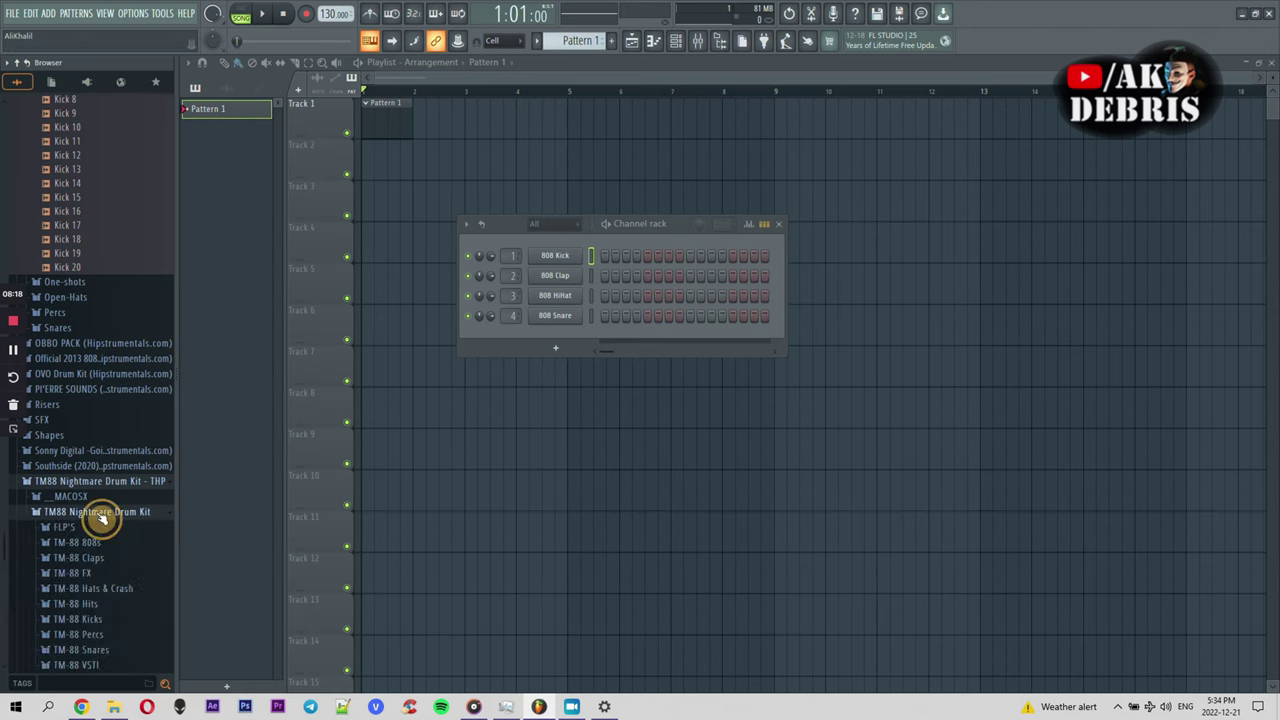
scroll(92, 526, down, 4)
click(95, 378)
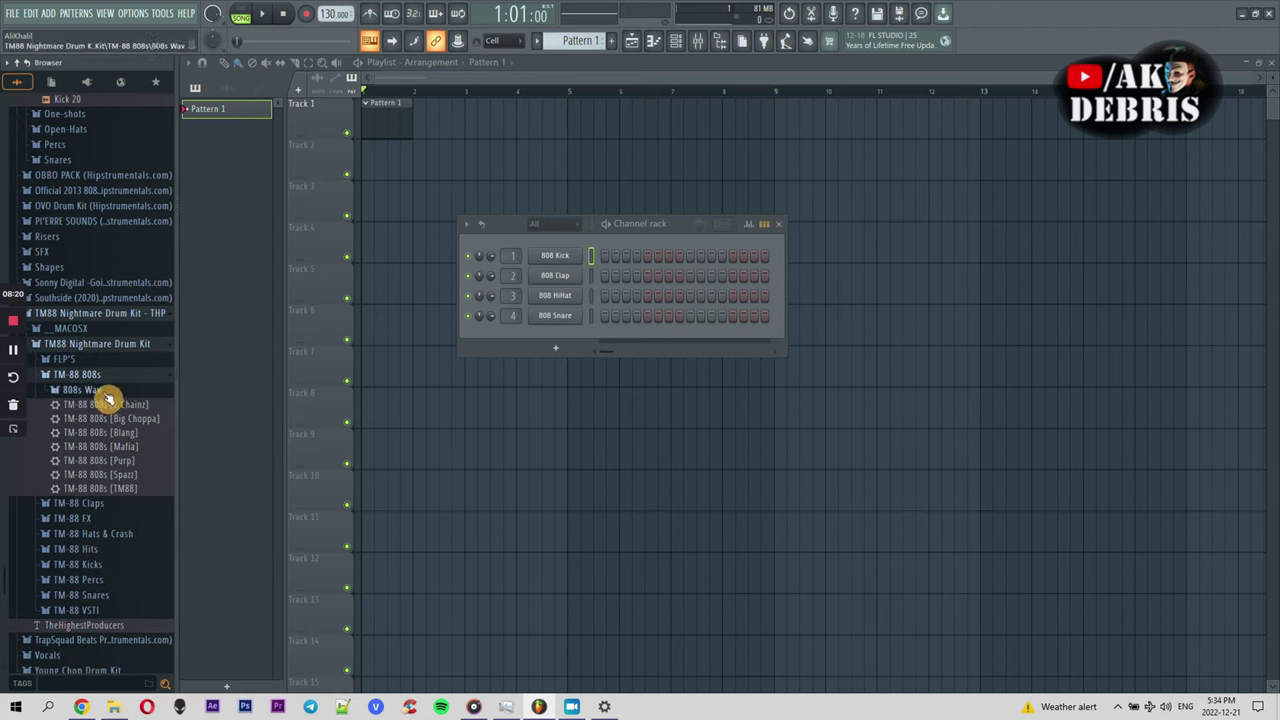
click(100, 391)
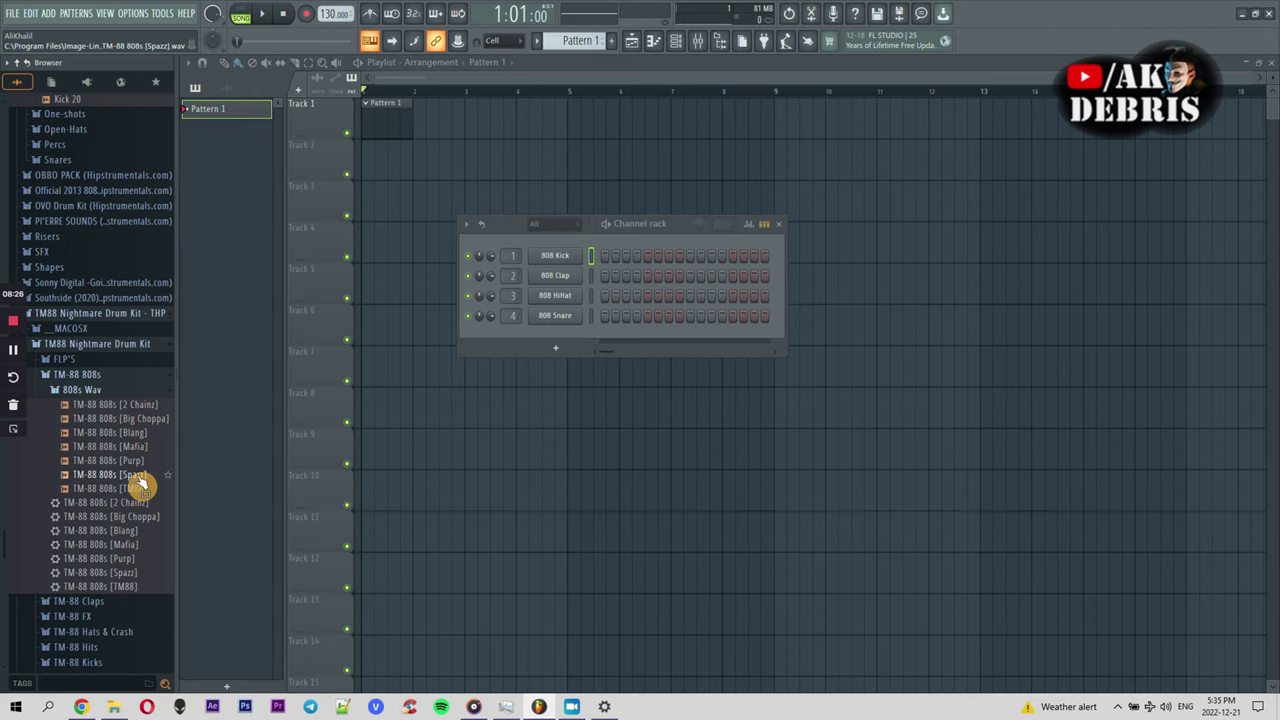
Add the TM-88 808s [Spazz] wav sample as a new channel above 808 Kick and open its piano roll
drag(115, 484, 567, 241)
click(570, 228)
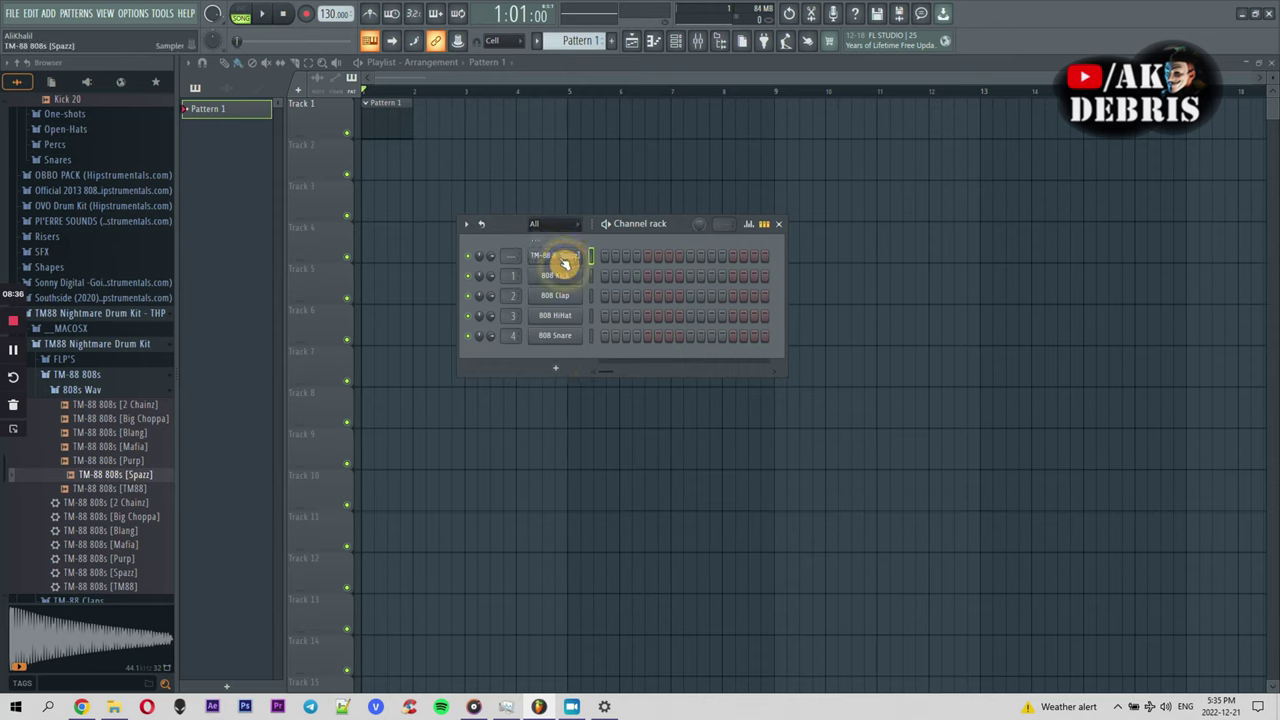
right_click(575, 255)
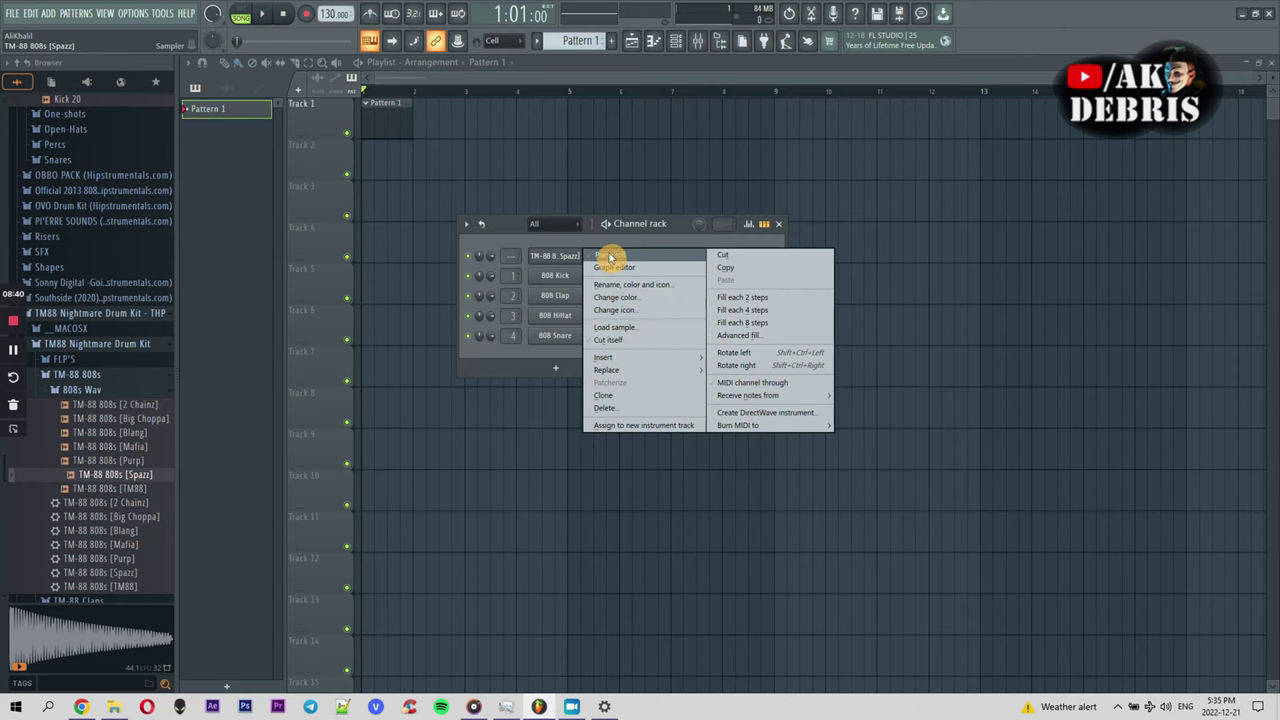
click(610, 258)
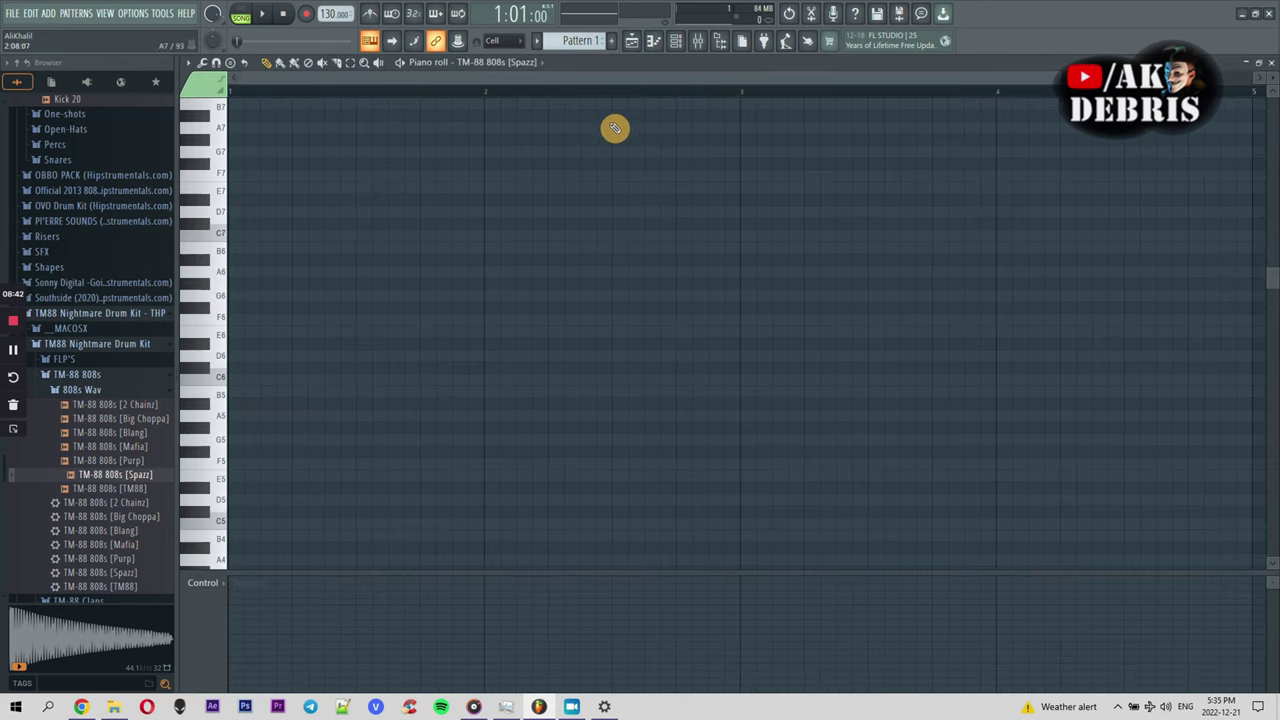
Audition the Spazz sample, draw a short G#6 note at the start of bar 1, and preview the F7 key
click(128, 477)
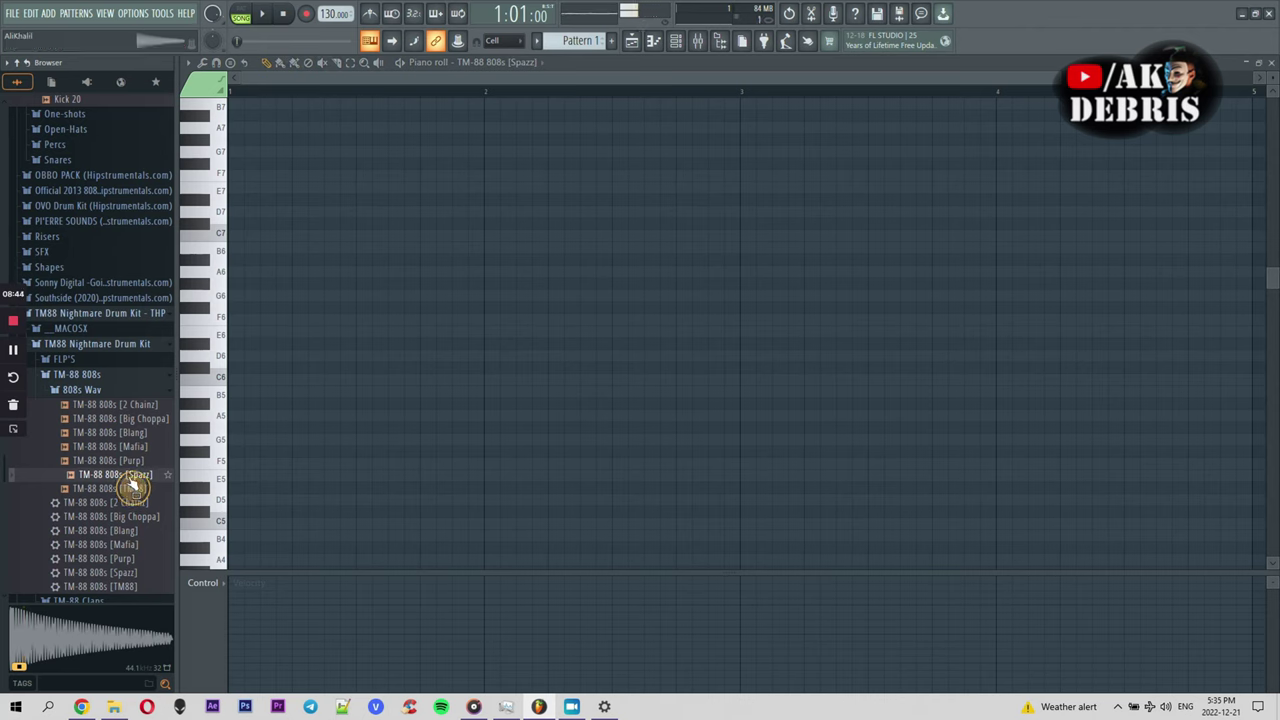
click(676, 40)
key(F6)
drag(240, 252, 231, 279)
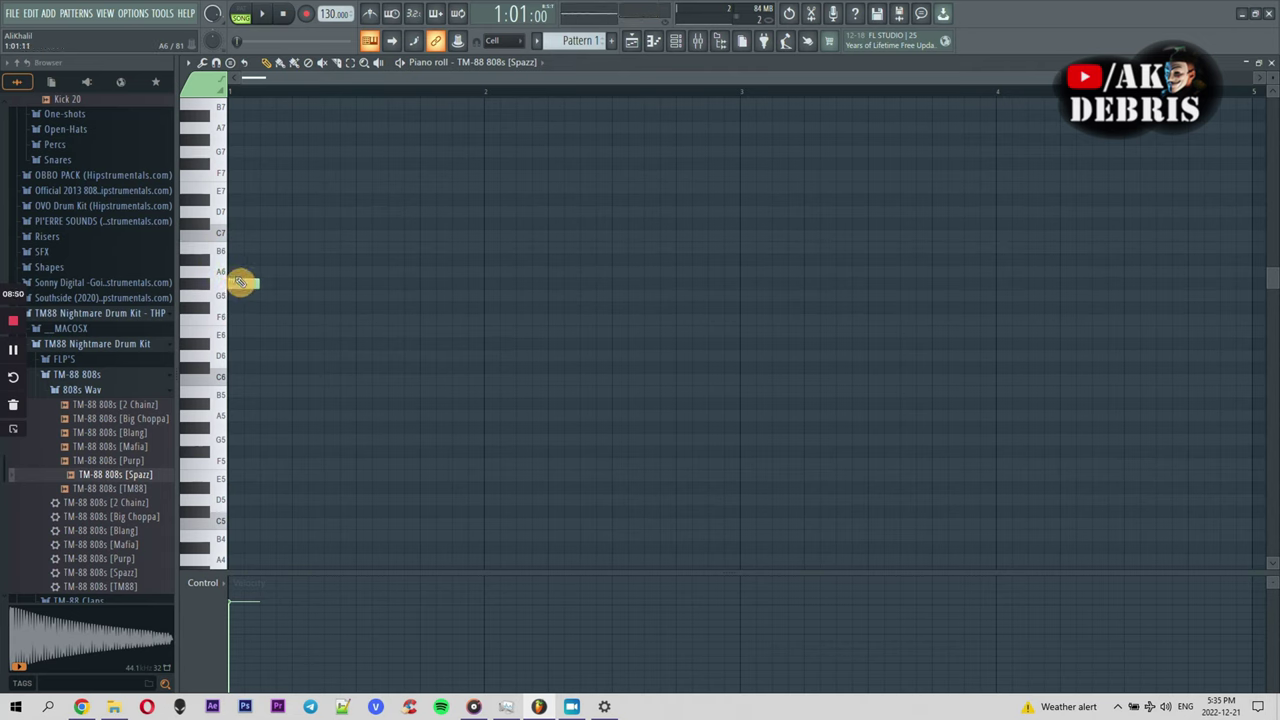
mouse_move(220, 170)
mouse_down()
mouse_move(214, 417)
mouse_move(213, 172)
mouse_up()
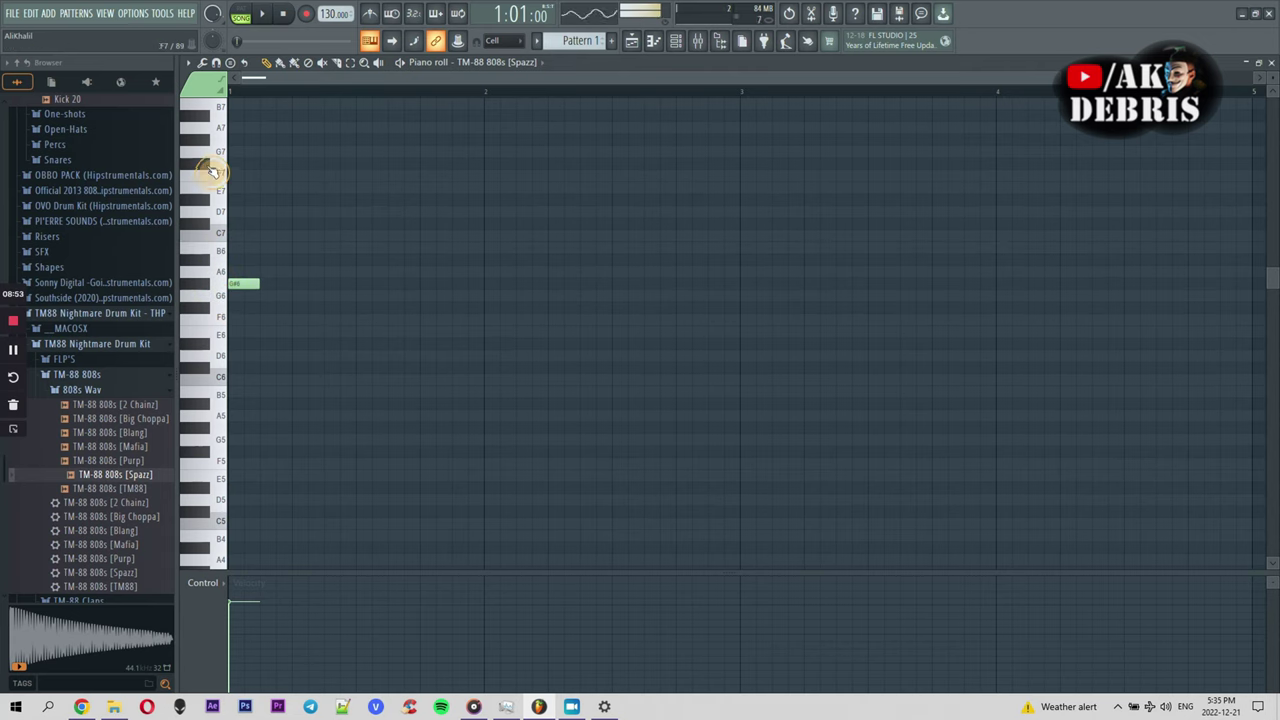
Toggle the channel rack and leave it visible over the Spazz channel's piano roll
click(670, 45)
click(608, 255)
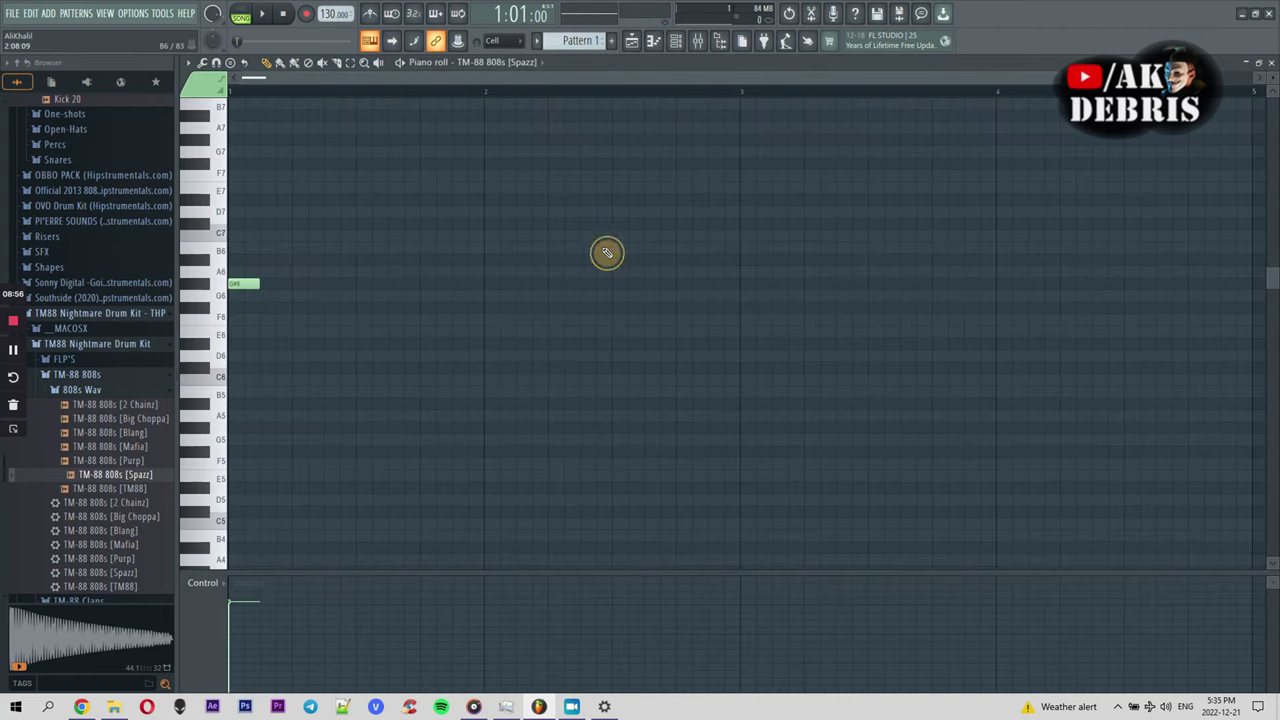
click(681, 42)
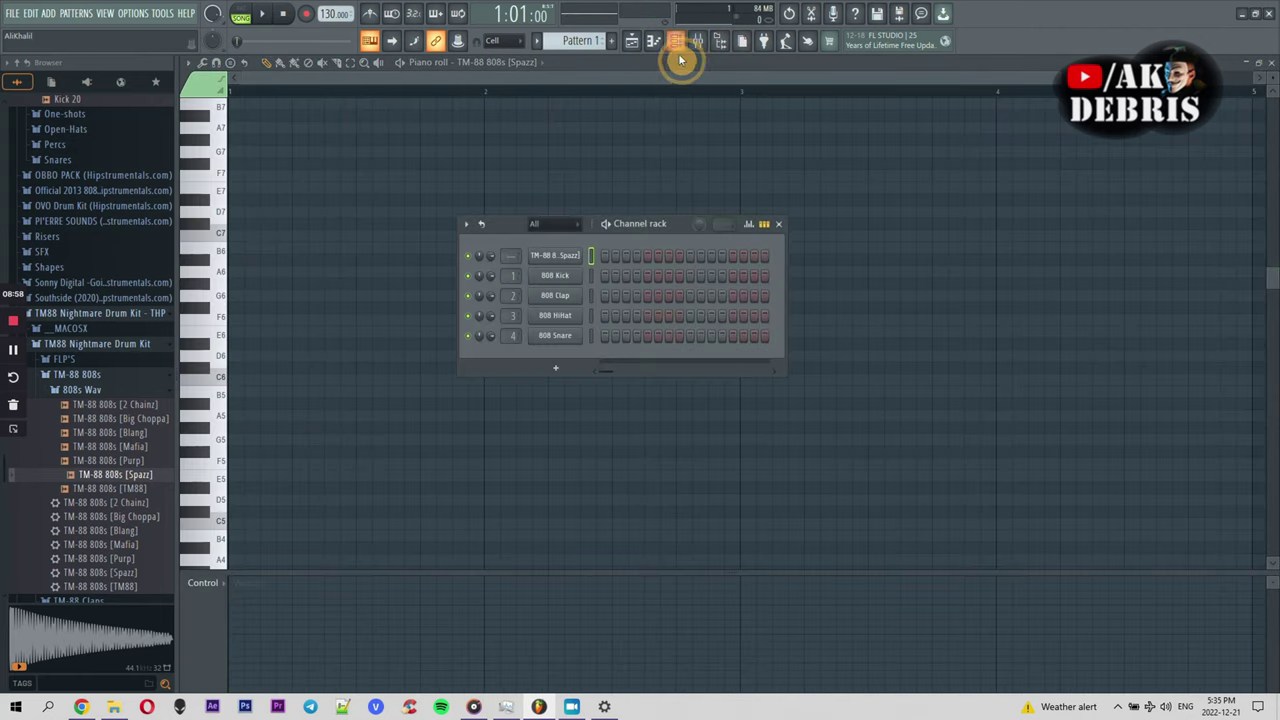
Switch to the playlist, dismiss the Spazz channel's piano roll, and show the channel rack over the playlist
click(631, 41)
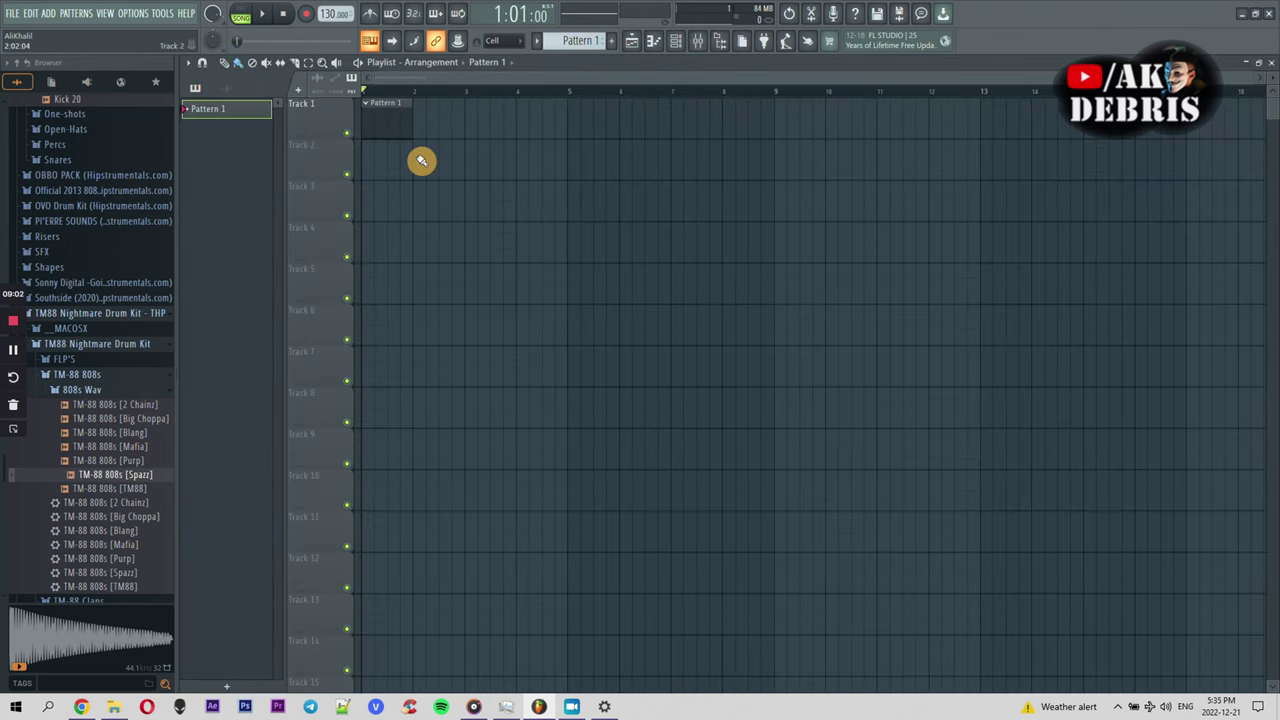
double_click(400, 122)
double_click(633, 66)
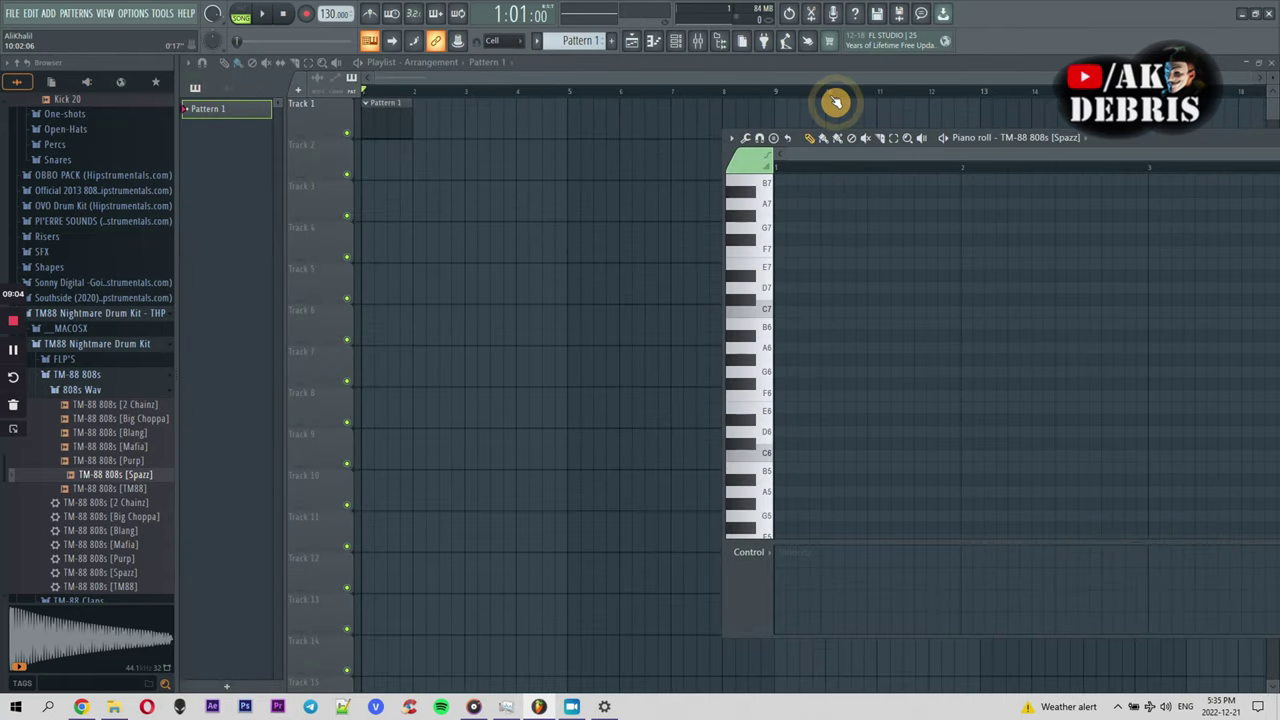
key(F7)
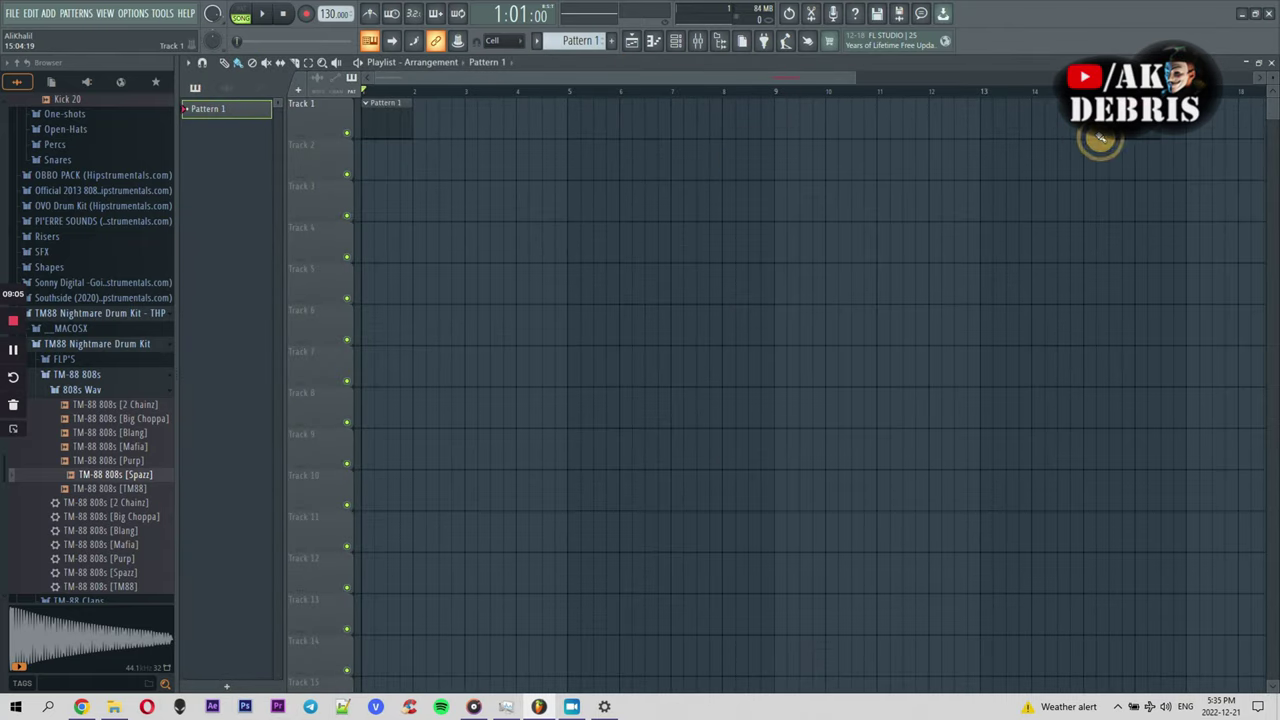
click(677, 42)
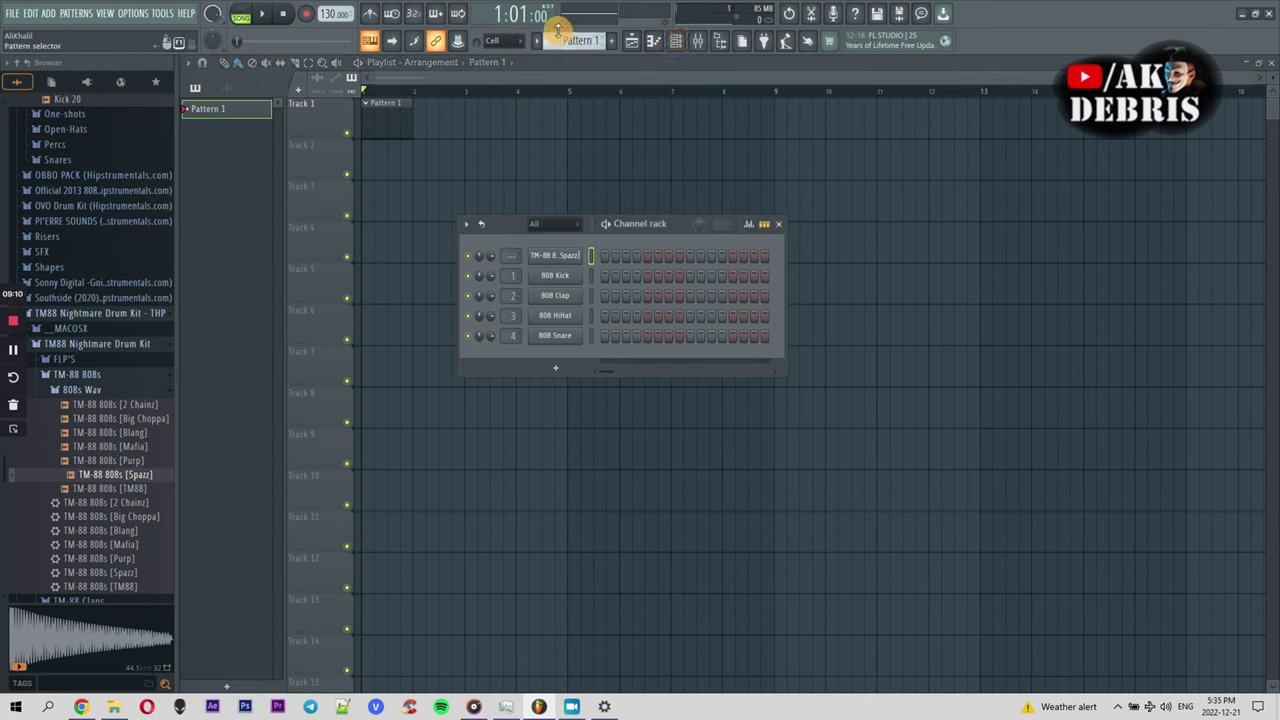
Stay on Pattern 1, move the channel rack higher over the playlist, and load the TM-88 808s [Spazz] sample onto its existing channel again
click(585, 38)
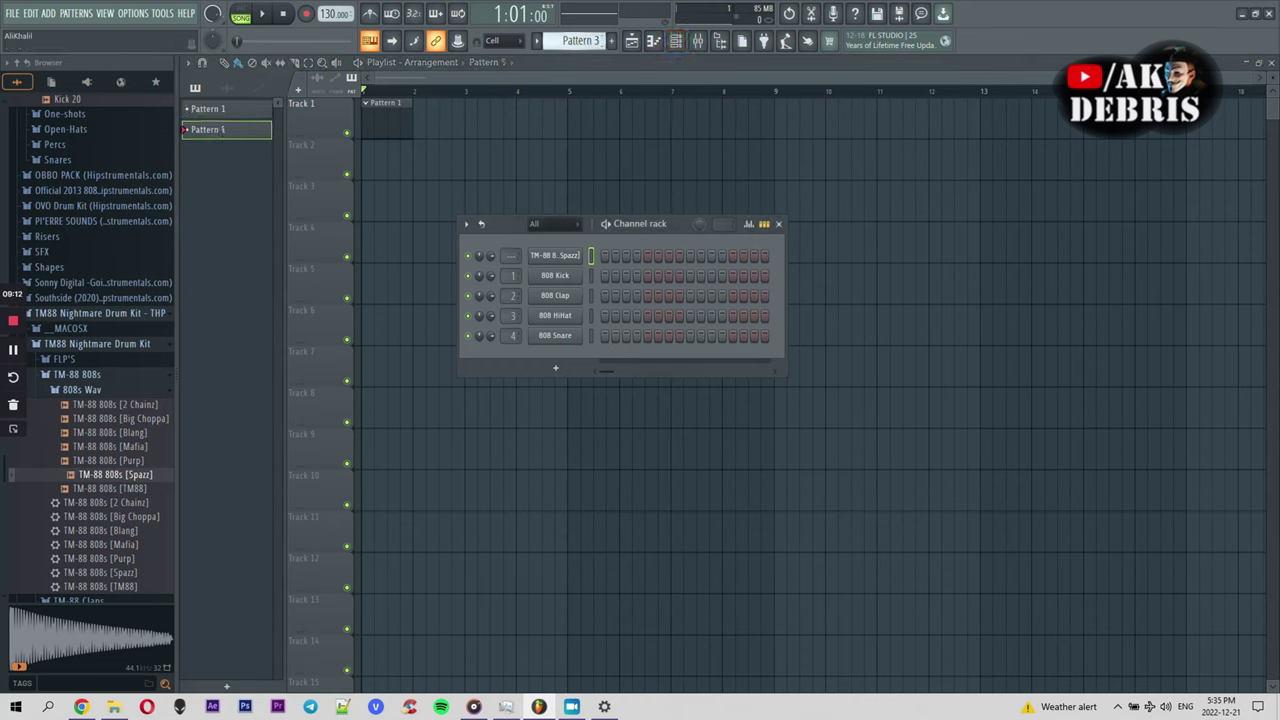
key(ctrl+z)
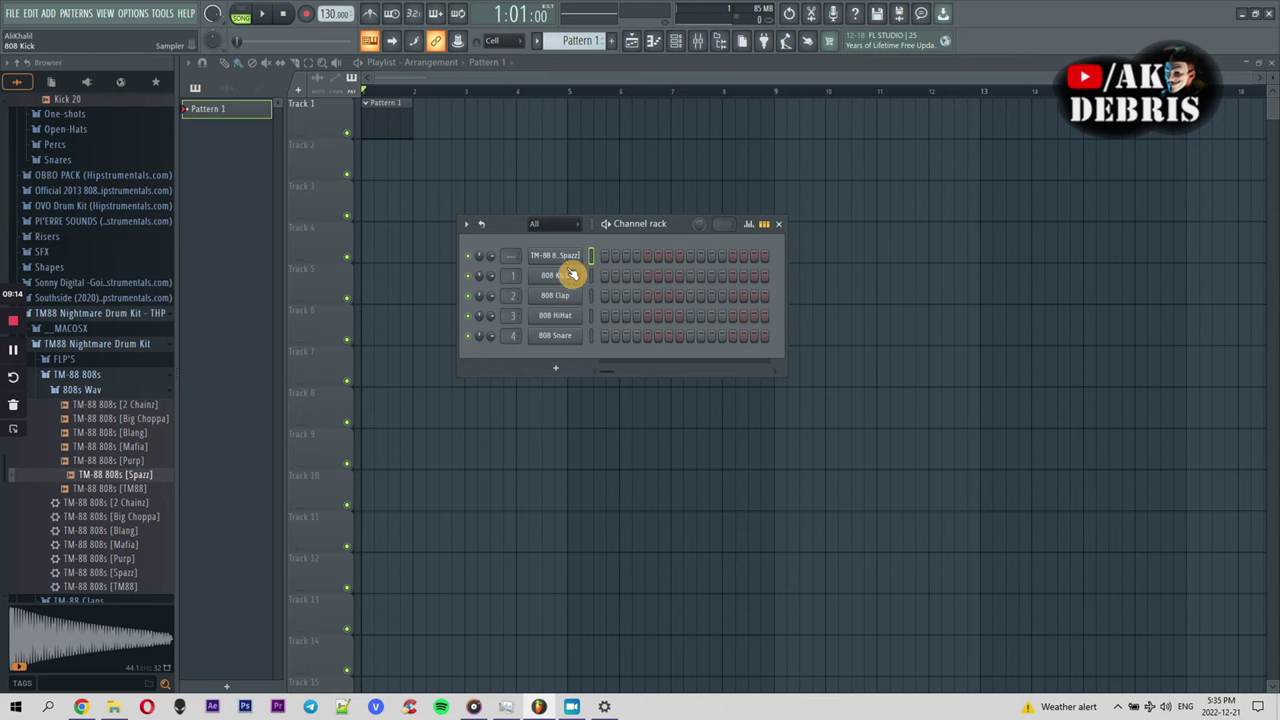
drag(684, 228, 604, 171)
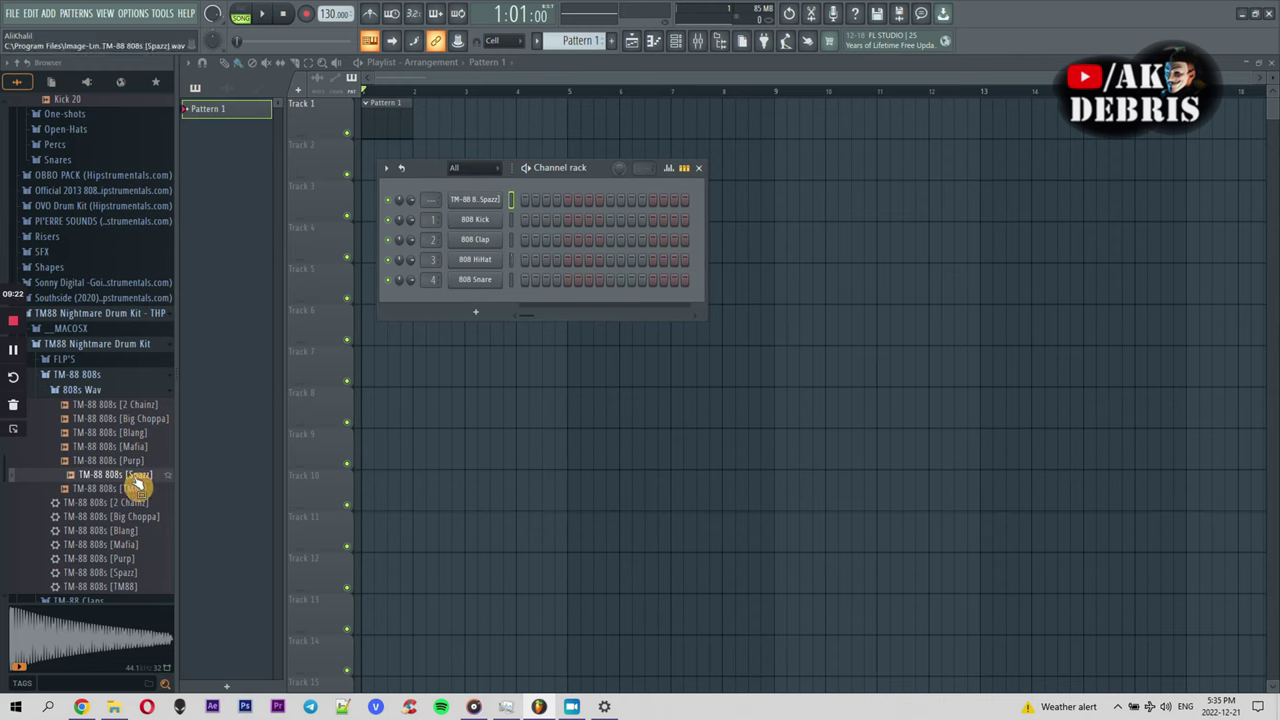
drag(105, 484, 474, 209)
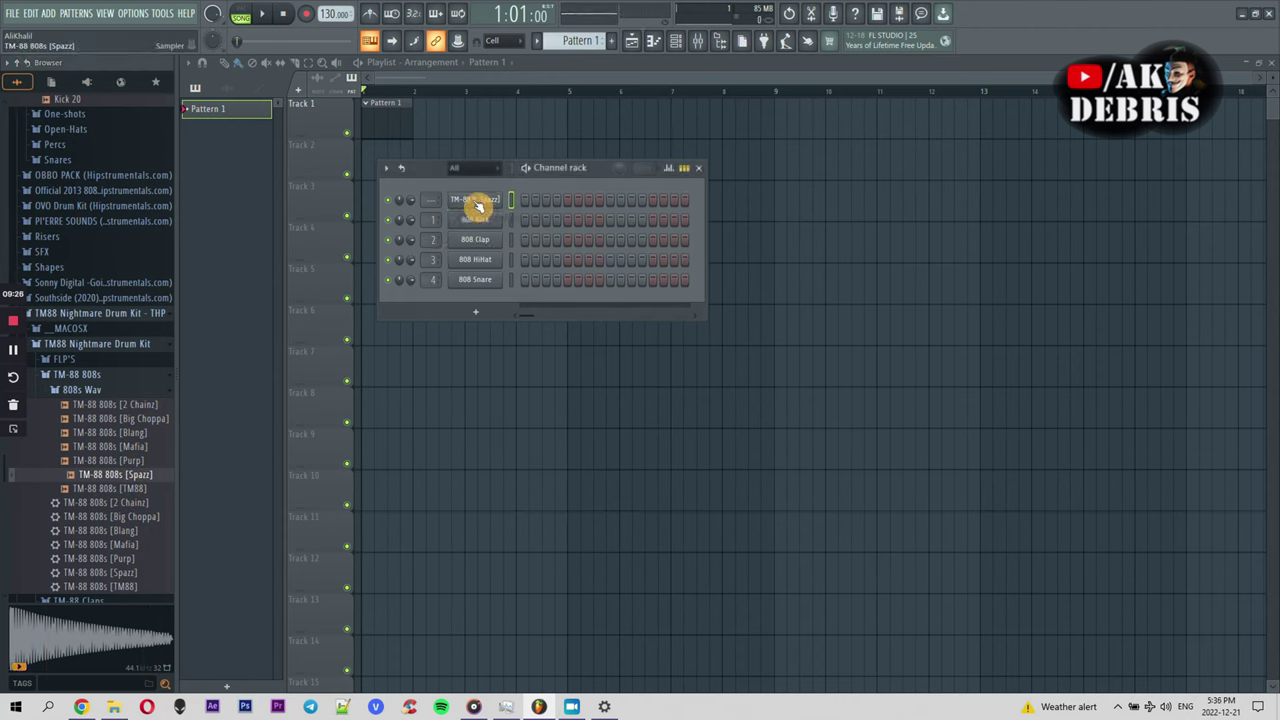
Audition TM-88 Kicks [Metro X TM-88] from the TM-88 Kicks folder and load it onto the 808 Kick channel
click(104, 391)
click(94, 374)
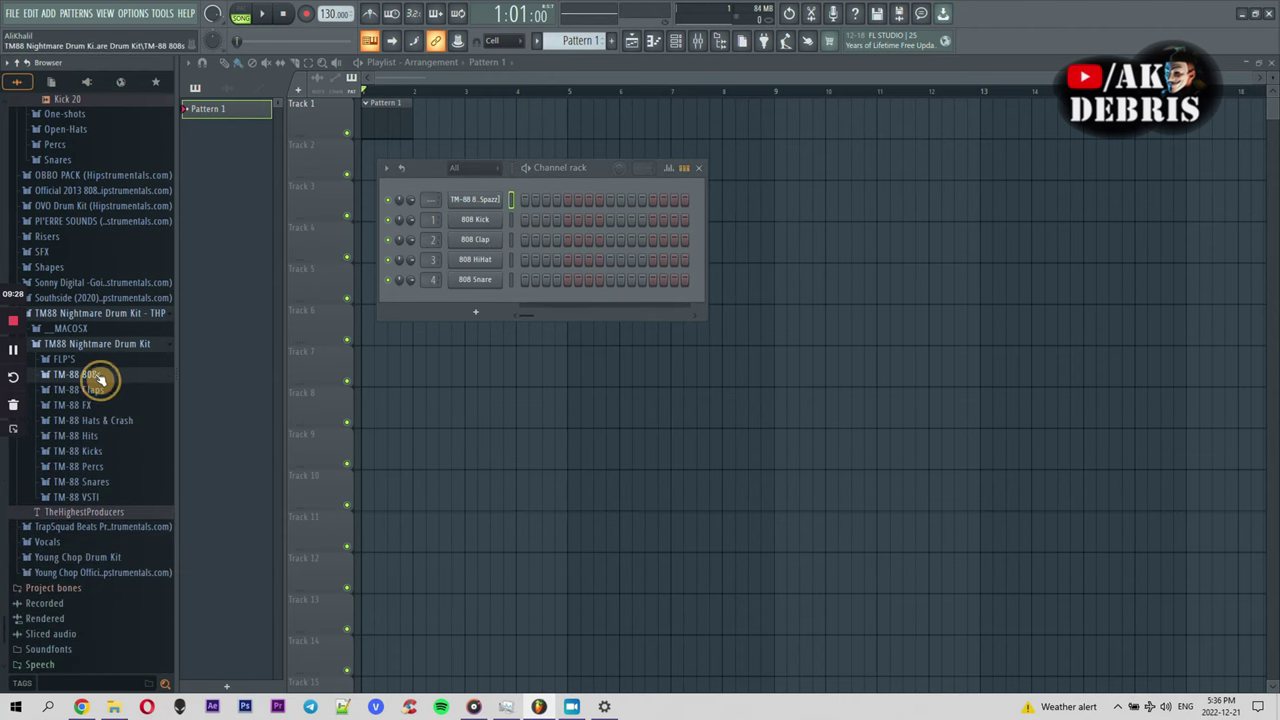
click(95, 452)
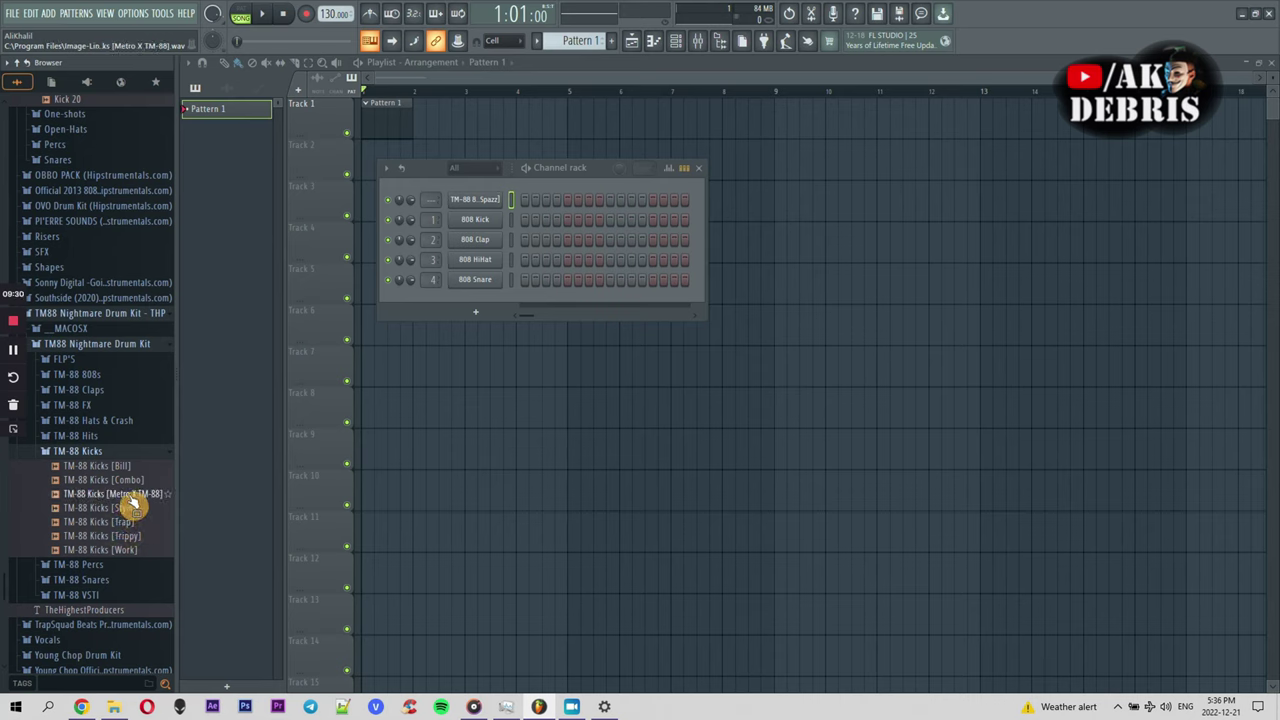
click(133, 494)
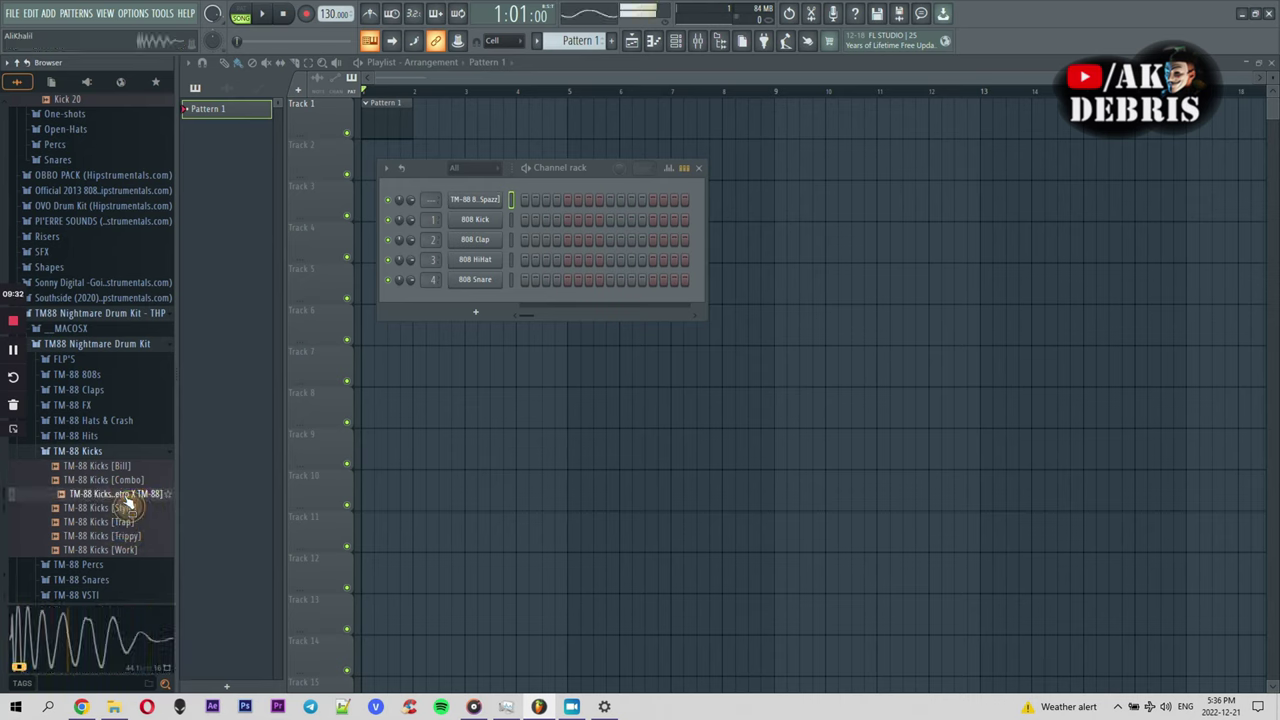
click(126, 504)
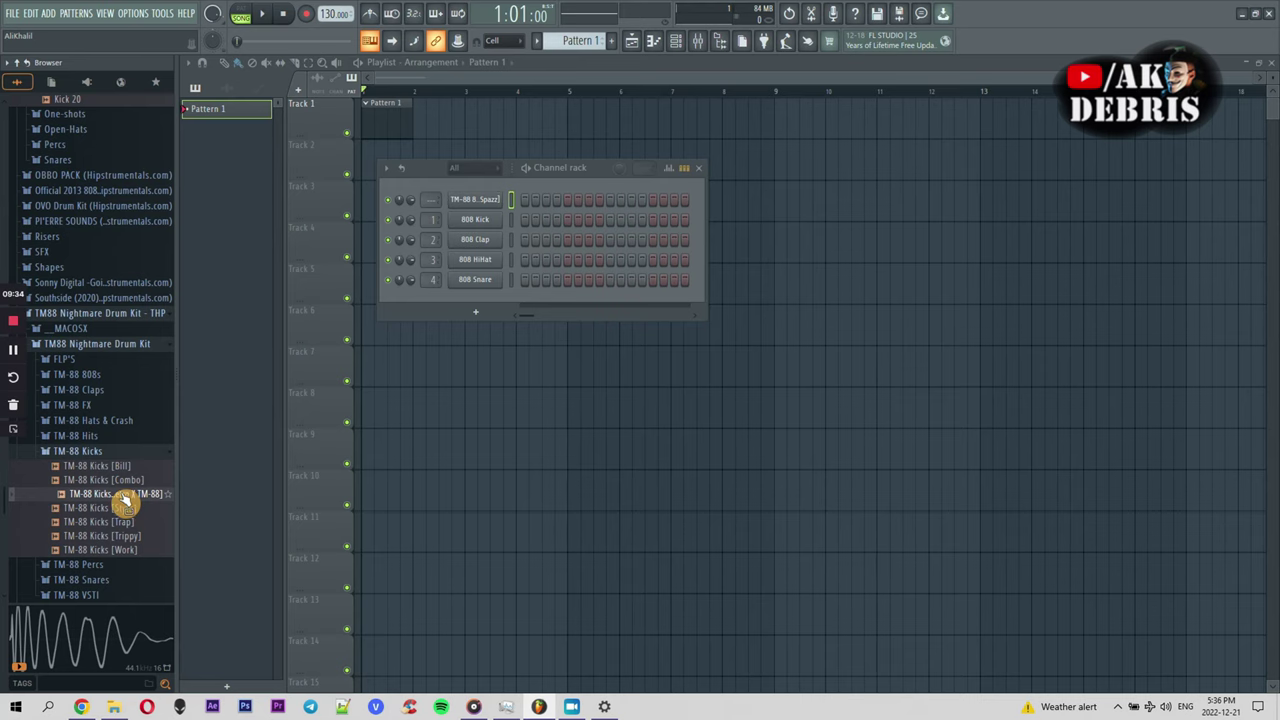
drag(130, 503, 487, 225)
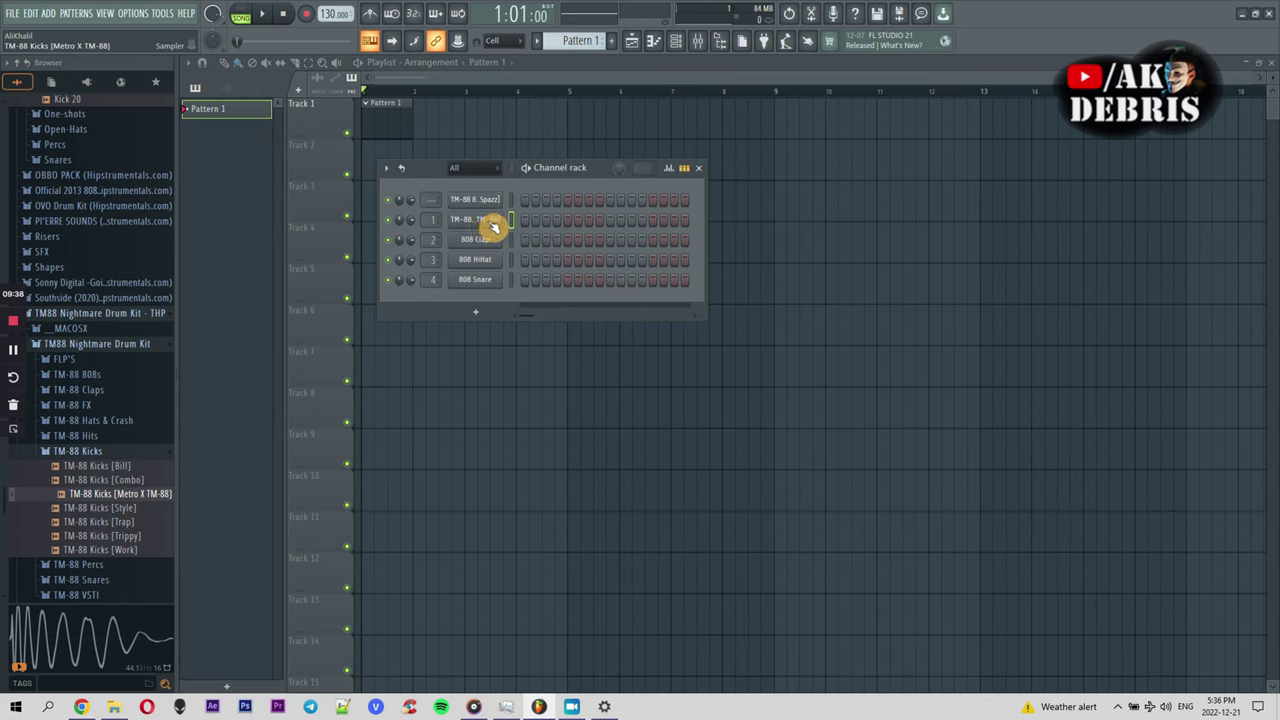
Inspect the Metro X TM-88 kick channel's sampler settings, audition the kick, and close the settings window
click(487, 225)
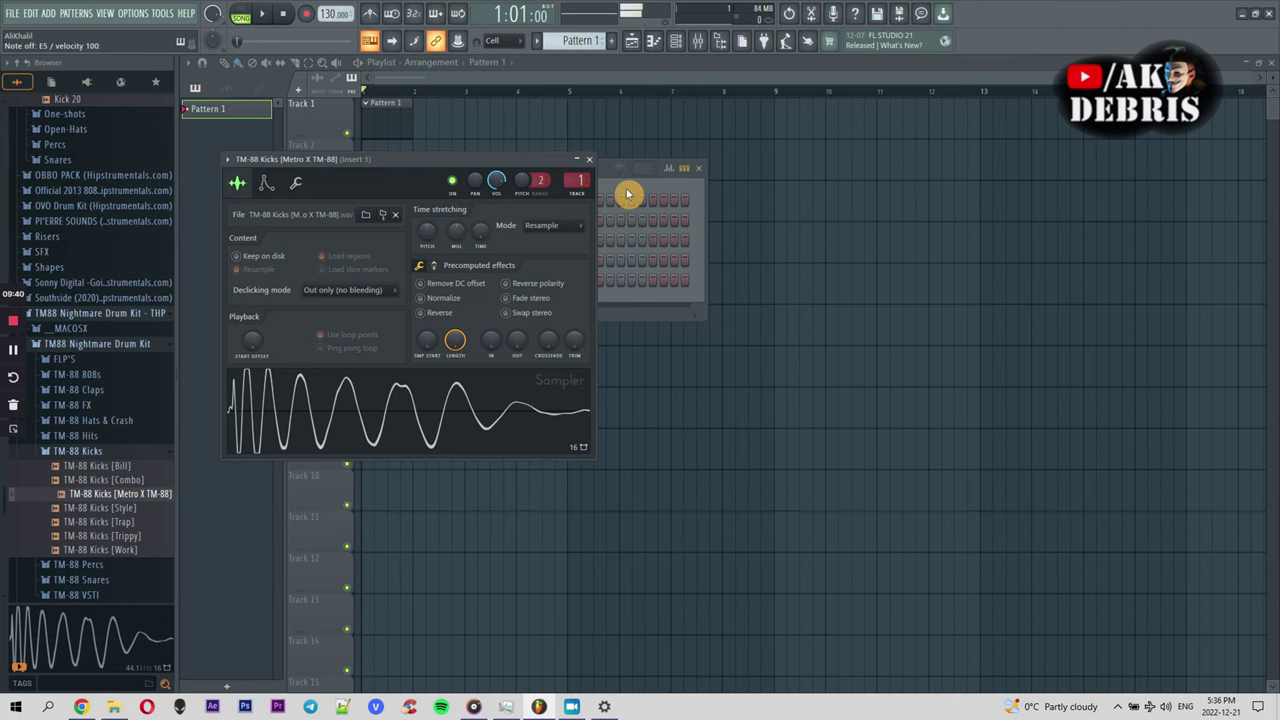
click(591, 162)
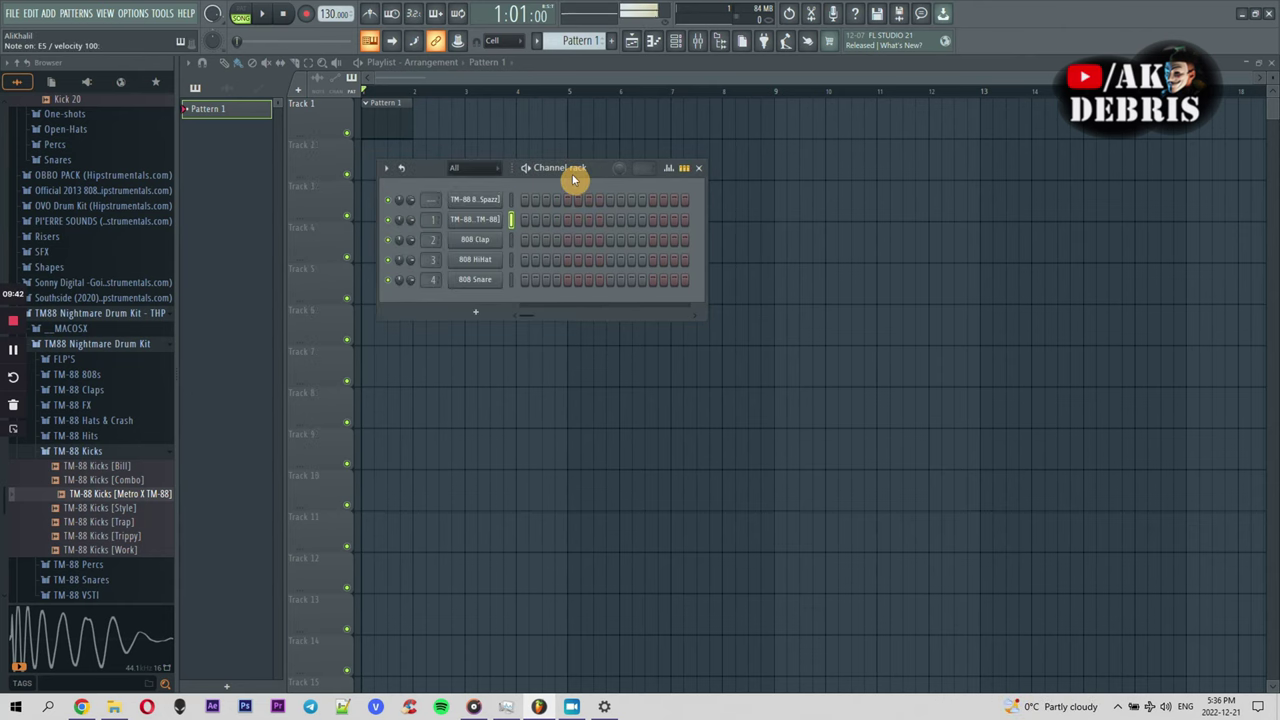
click(496, 223)
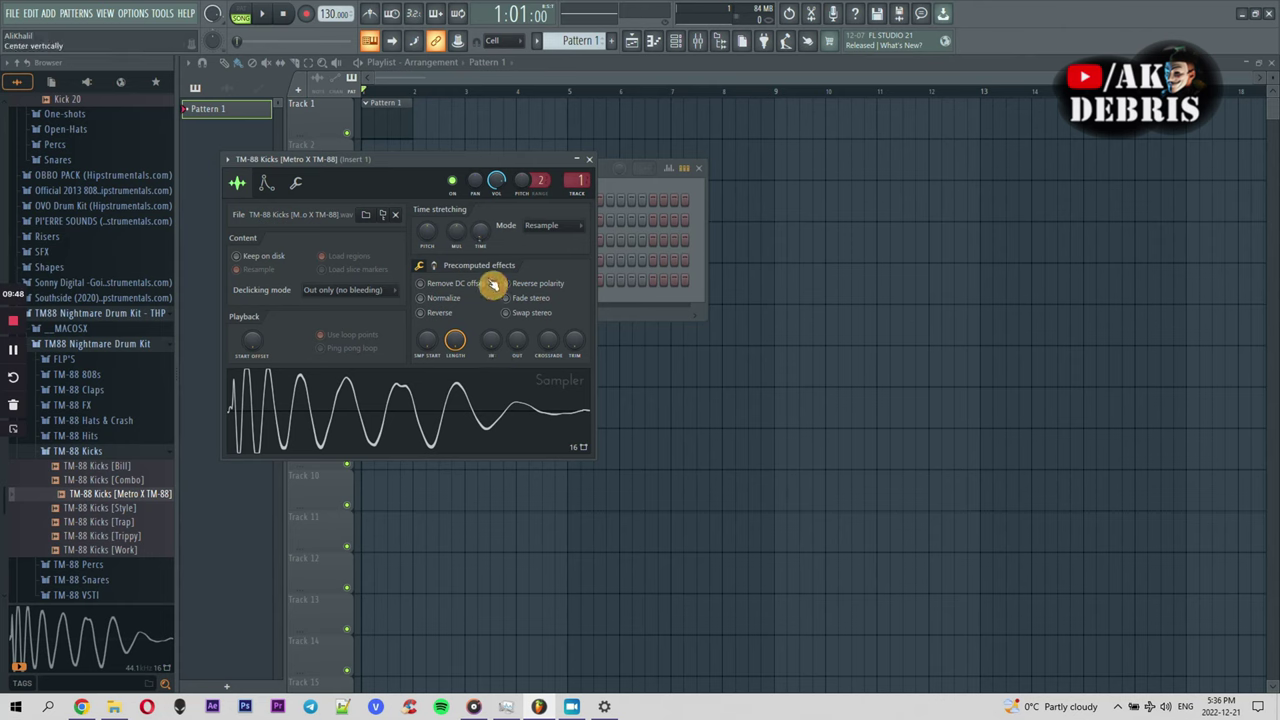
key(c)
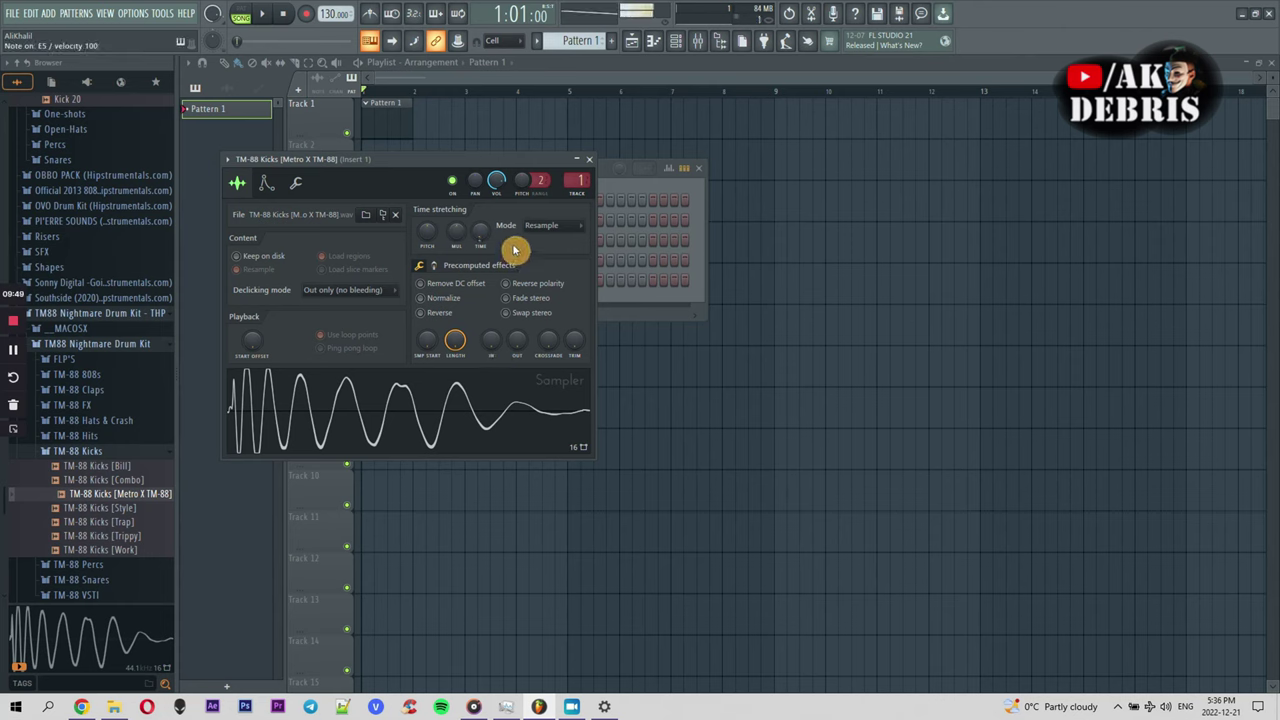
click(589, 159)
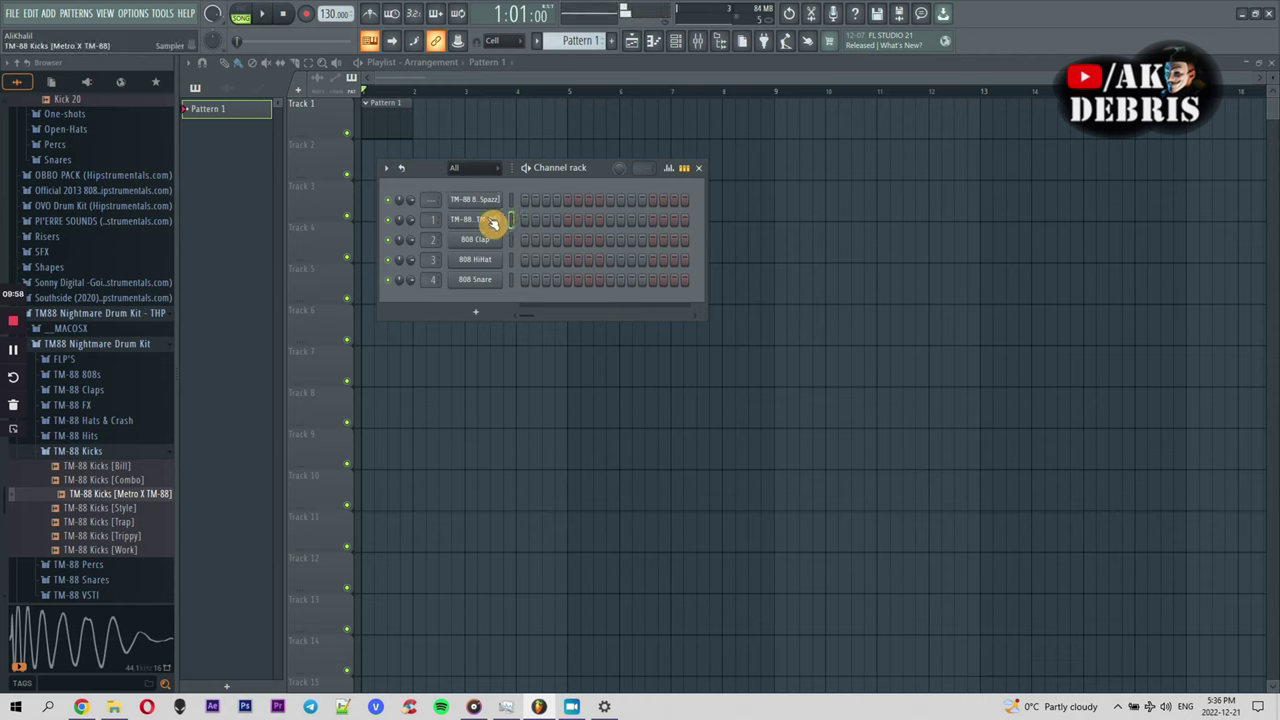
Reset the time-stretch time in the Metro X TM-88 kick channel's sampler settings and close them
click(121, 494)
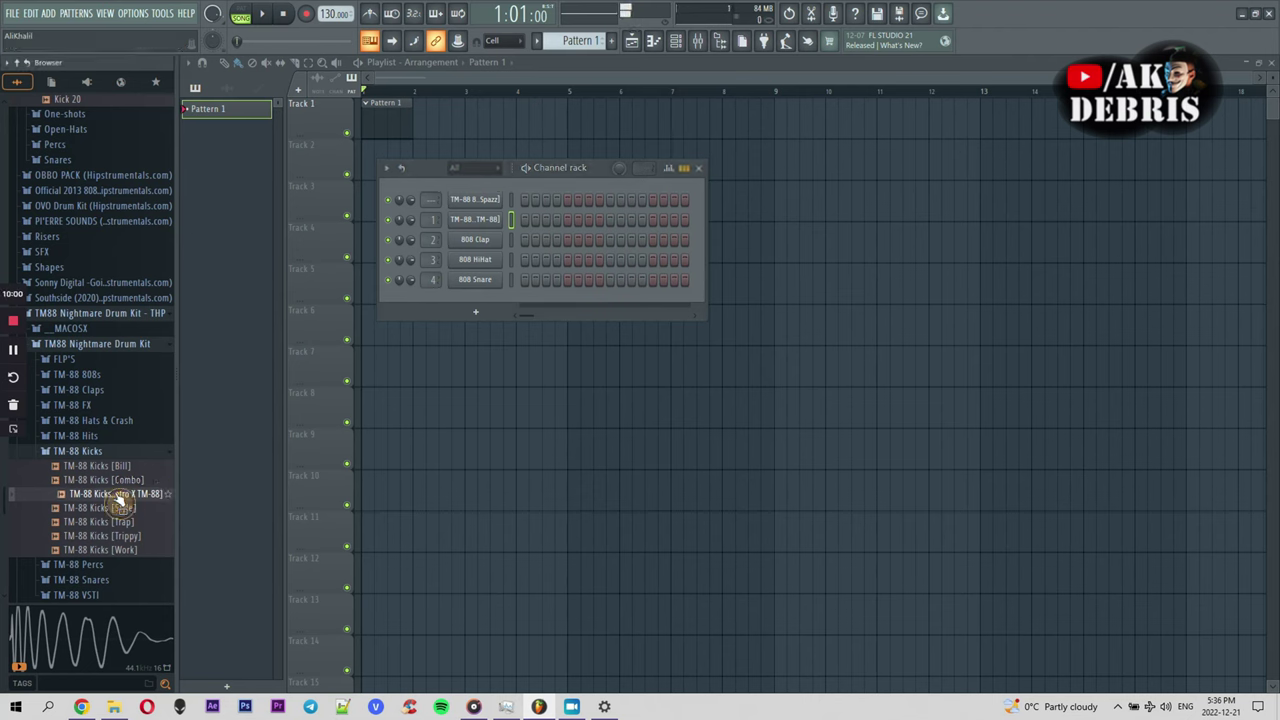
click(478, 221)
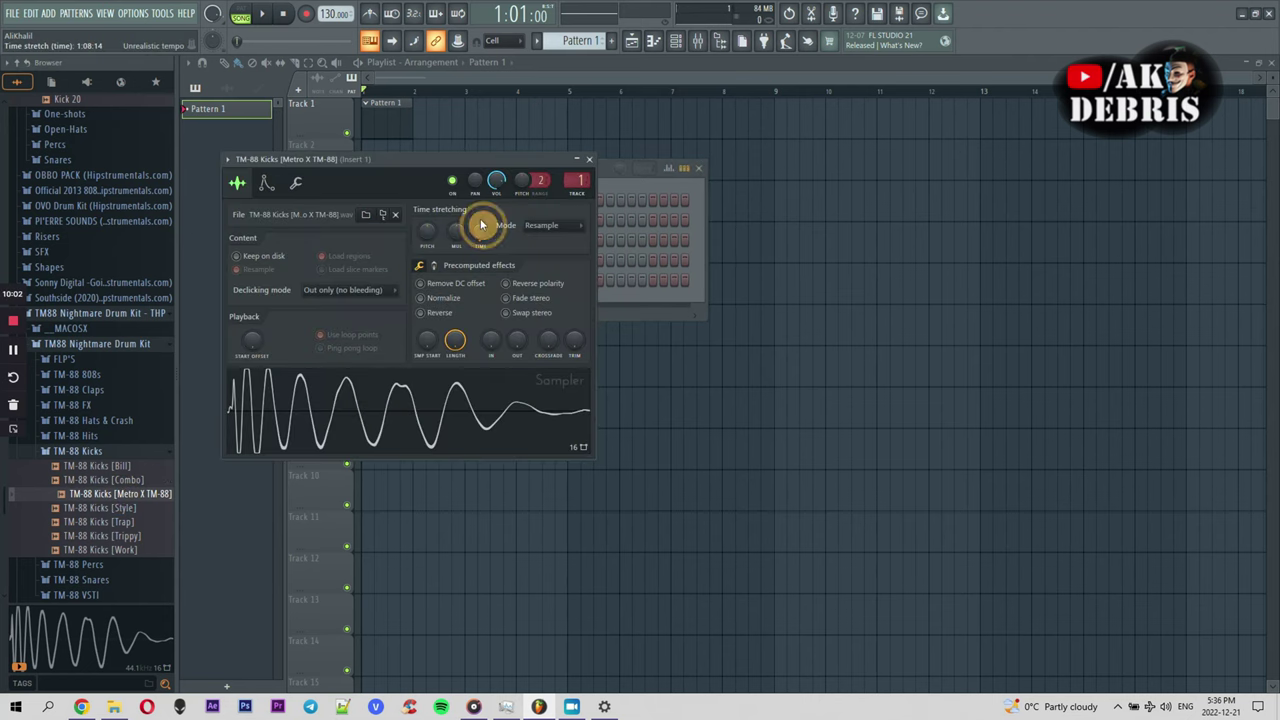
right_click(482, 240)
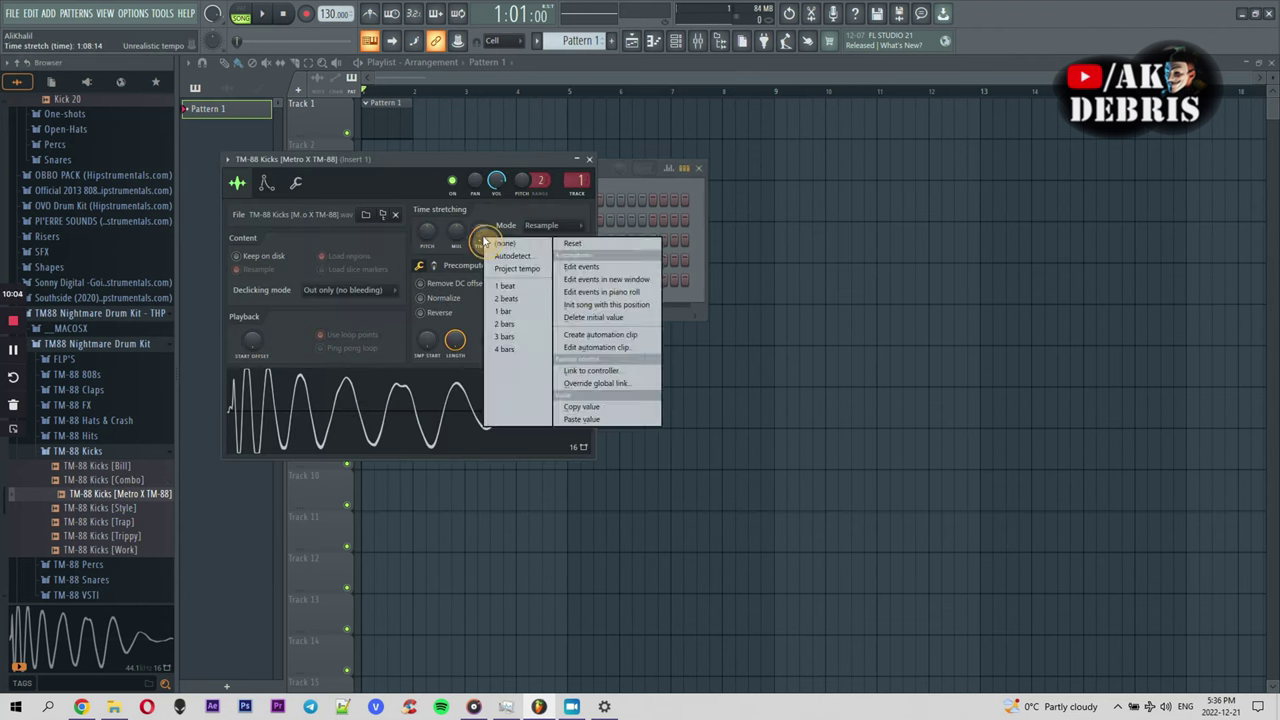
click(515, 256)
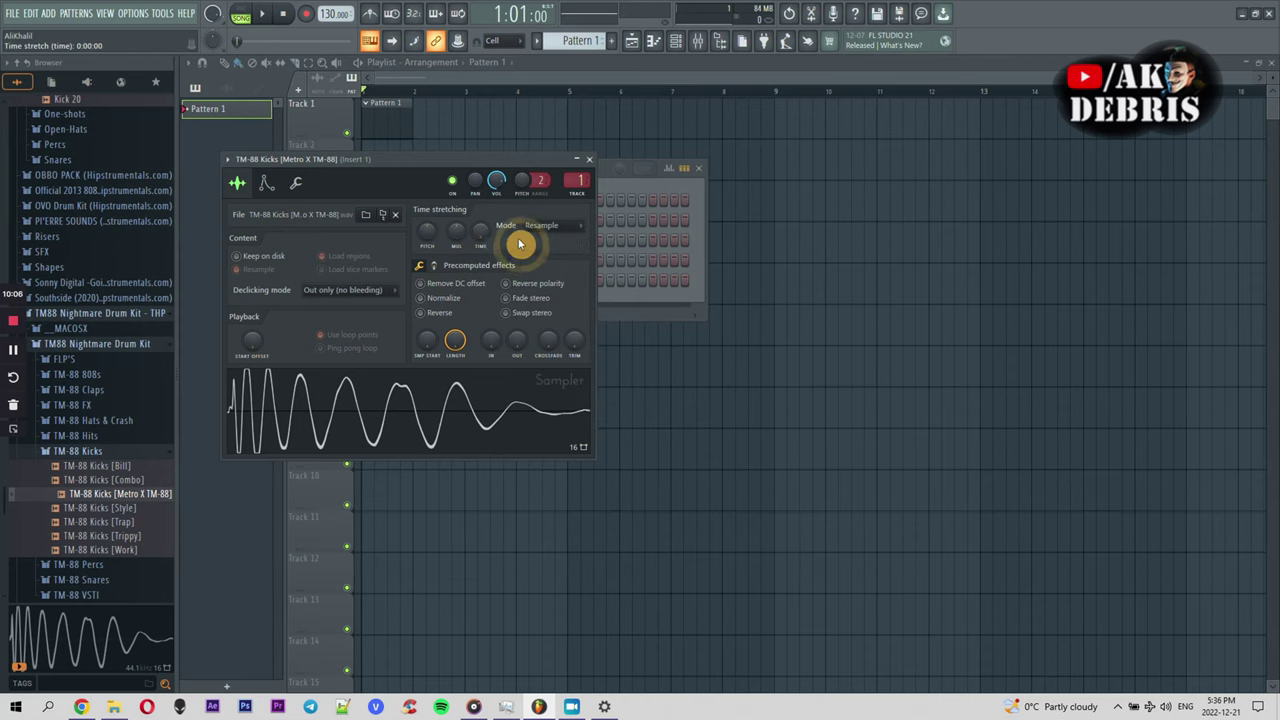
click(589, 159)
Open the Spazz channel's sampler settings, move them clear of the channel rack, and add the kick channel to the selection
click(491, 201)
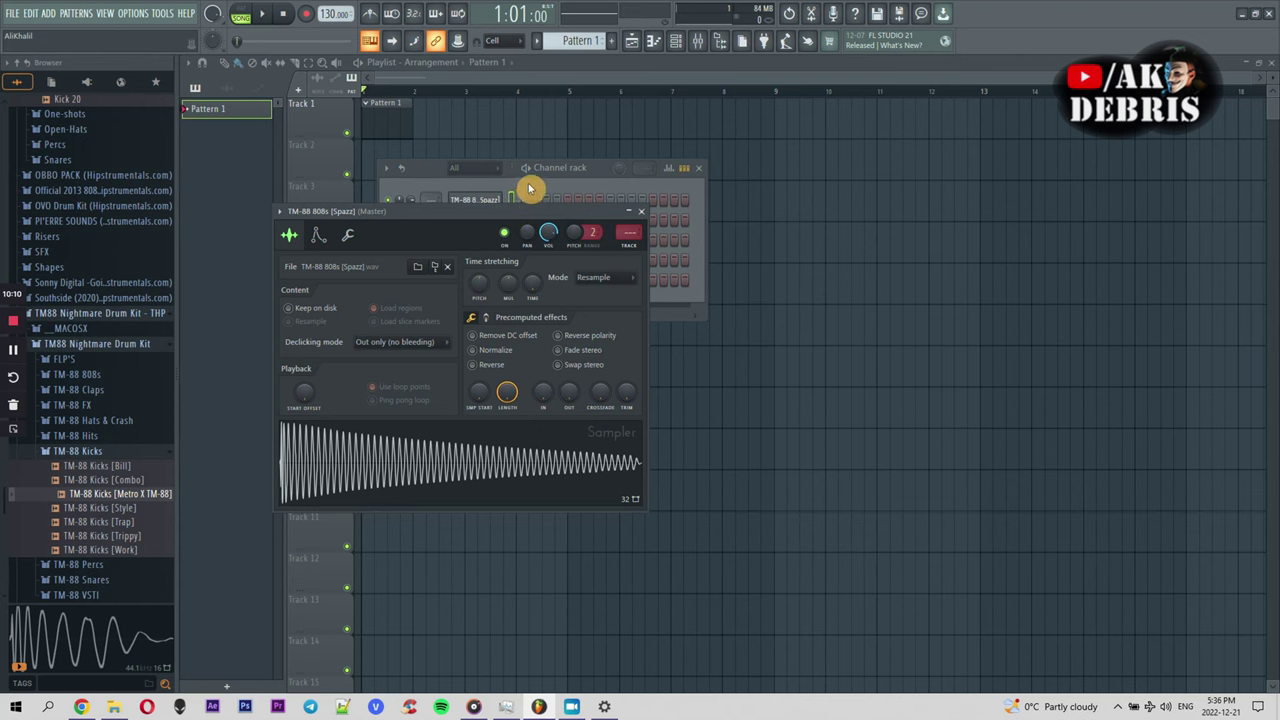
drag(542, 213, 976, 229)
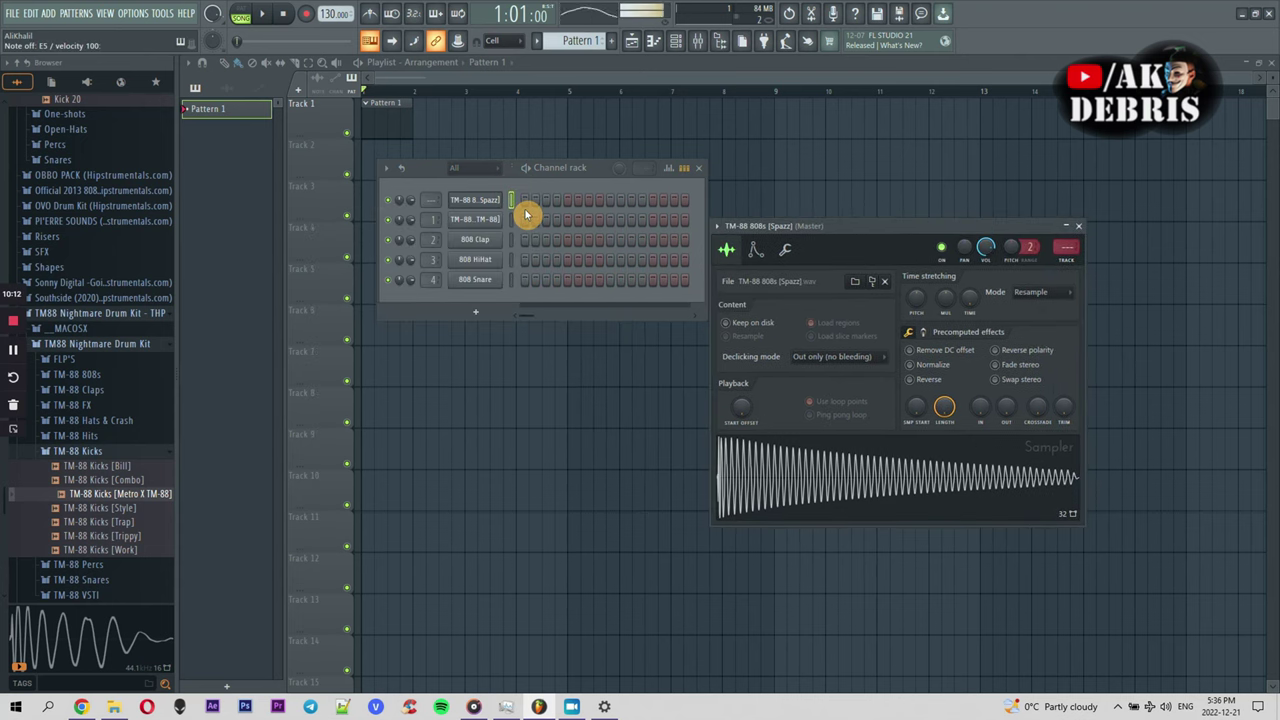
click(512, 220)
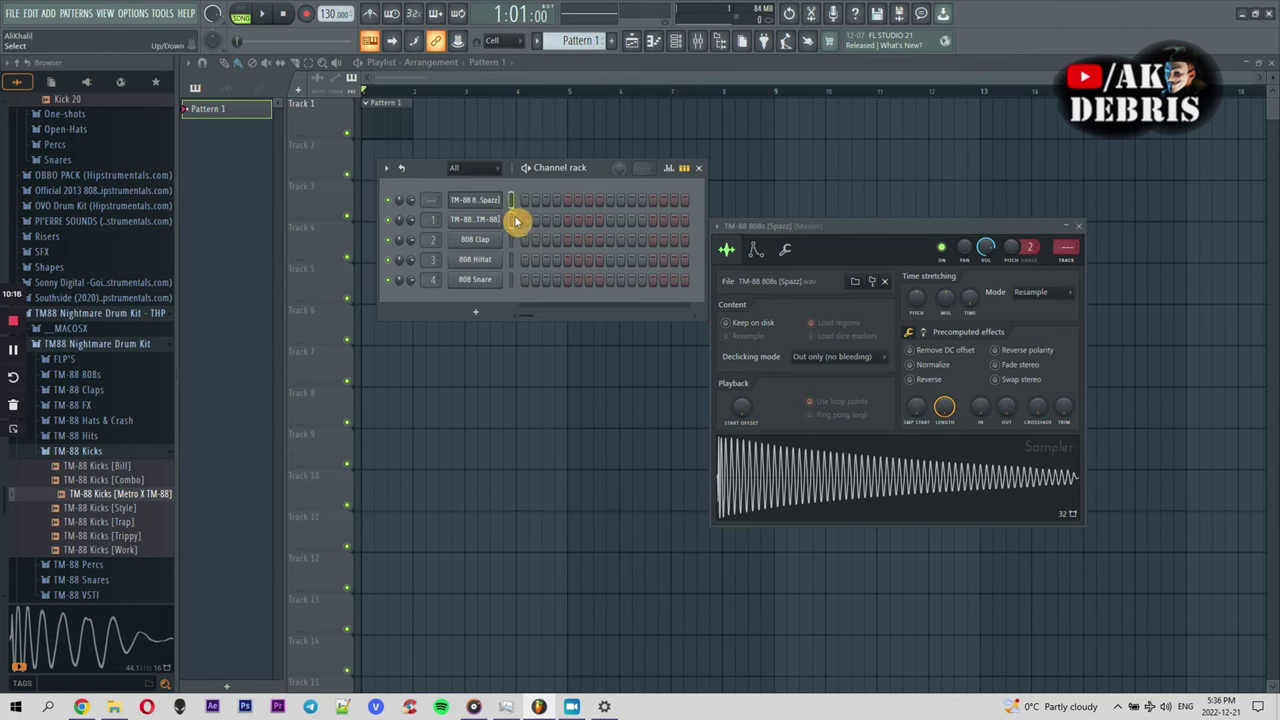
Collapse the TM-88 Kicks folder and browse the other TM88 Nightmare Drum Kit folders, including Claps
click(78, 451)
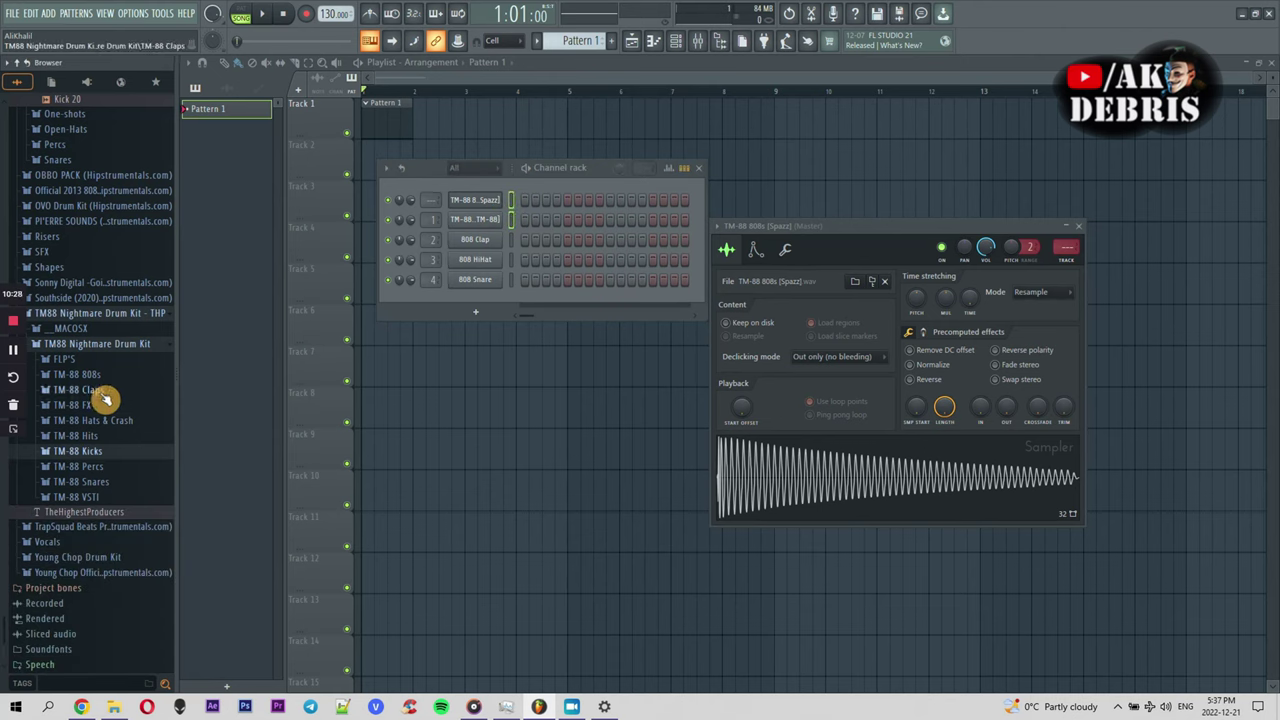
click(105, 392)
click(103, 434)
click(110, 461)
click(98, 376)
click(100, 377)
click(100, 404)
click(92, 390)
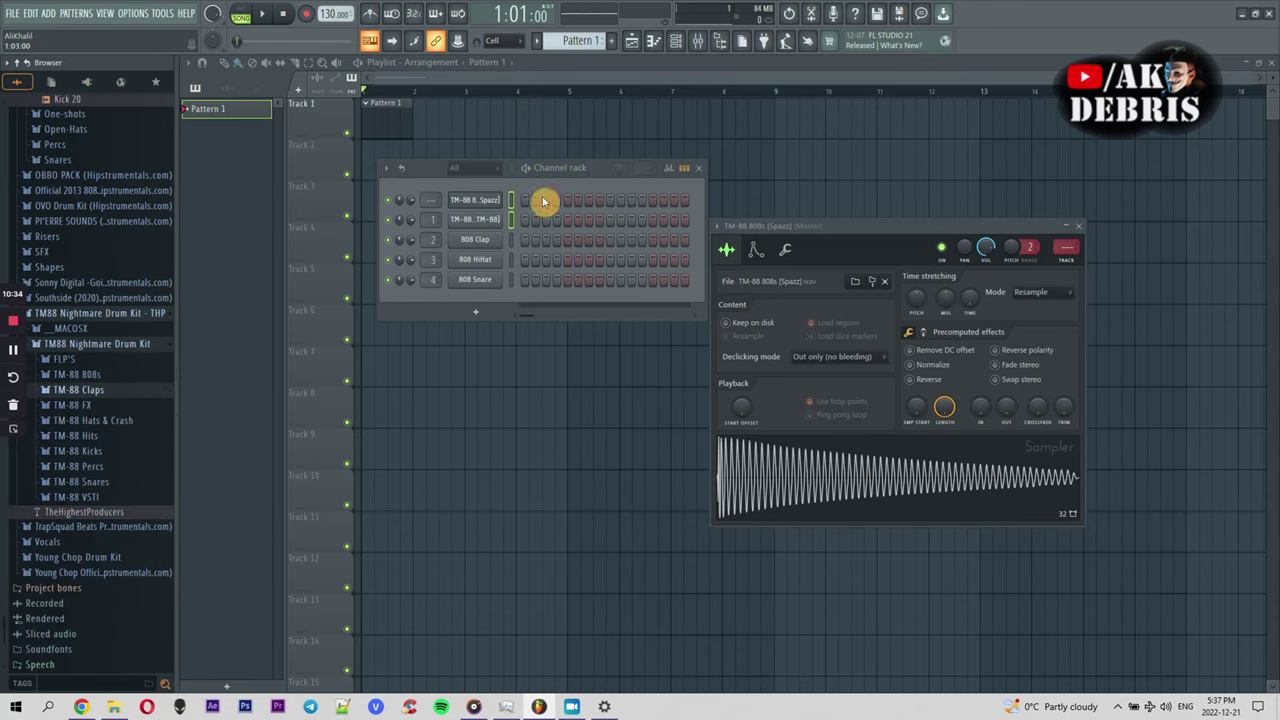
Select only the Spazz channel, place hits on steps 1, 7 and 13, and play the pattern briefly
click(513, 218)
right_click(513, 213)
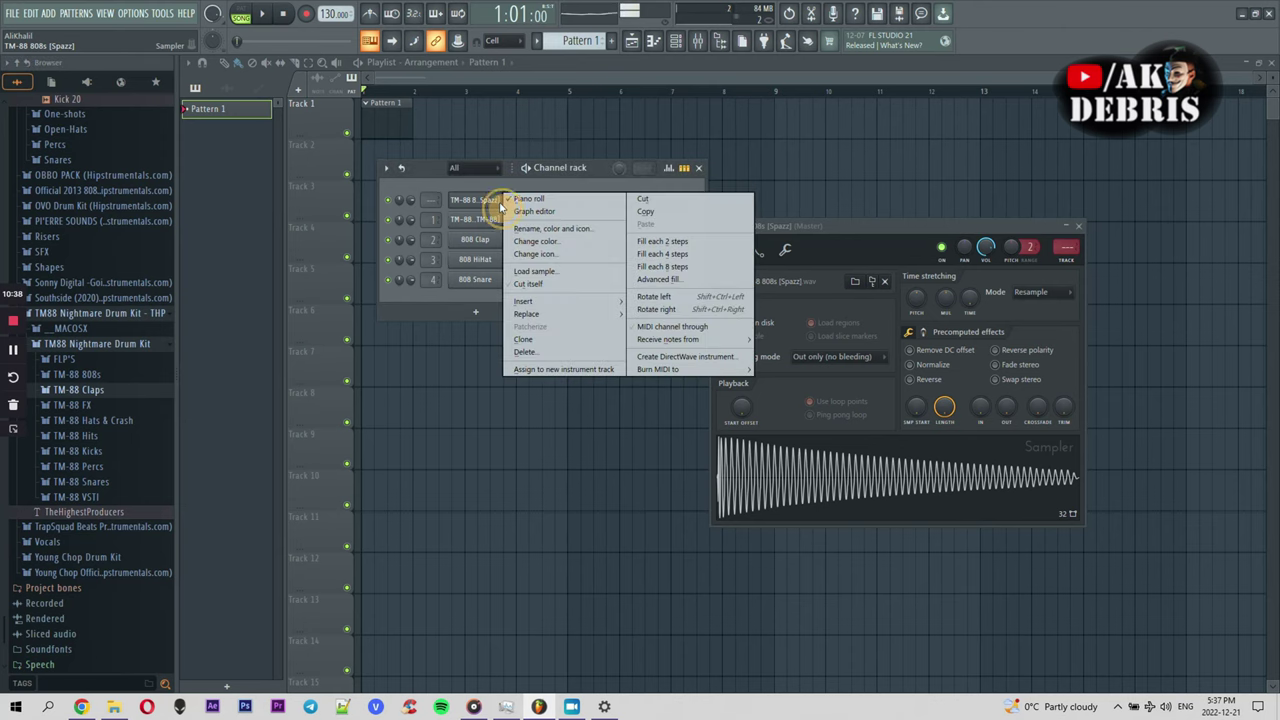
click(503, 207)
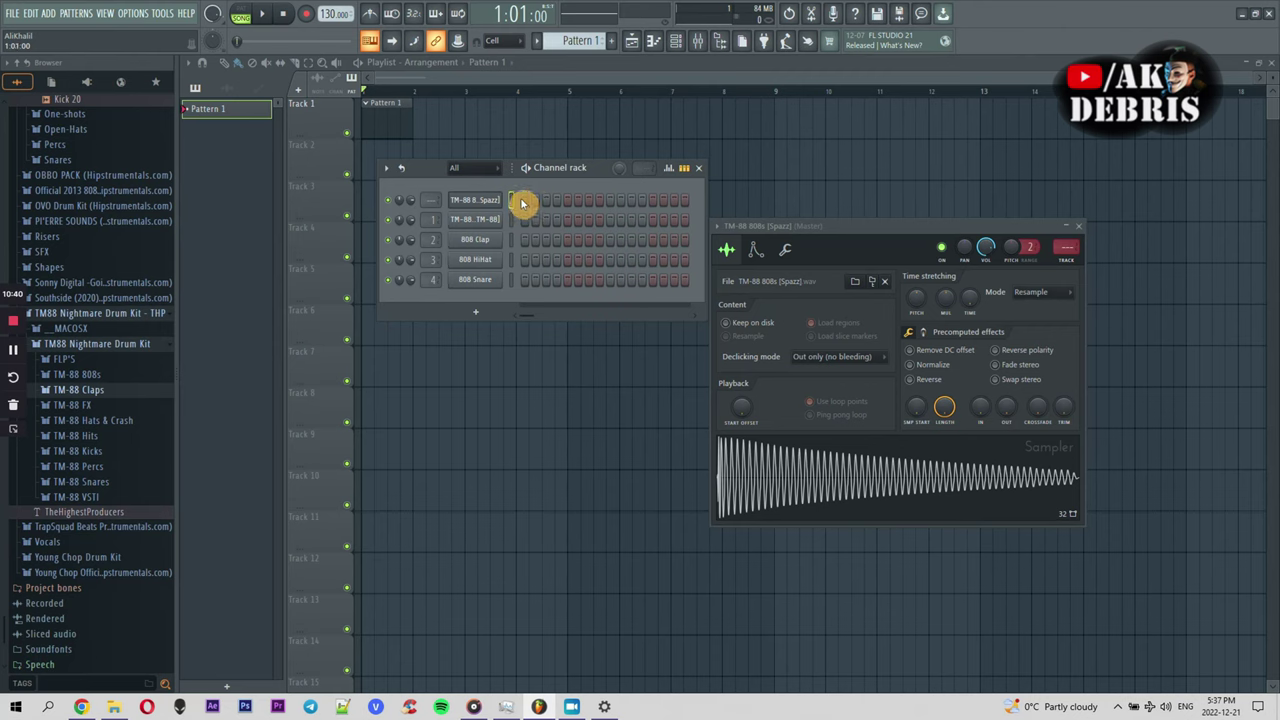
click(574, 203)
click(654, 201)
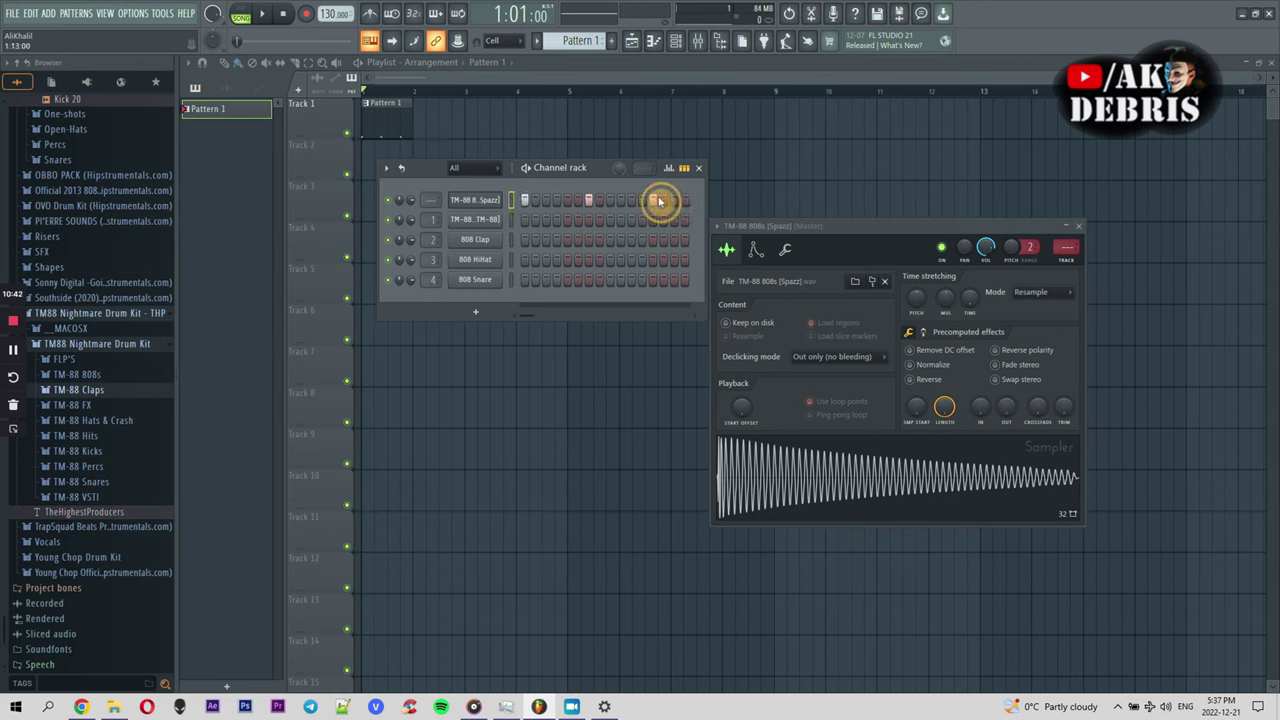
key(space)
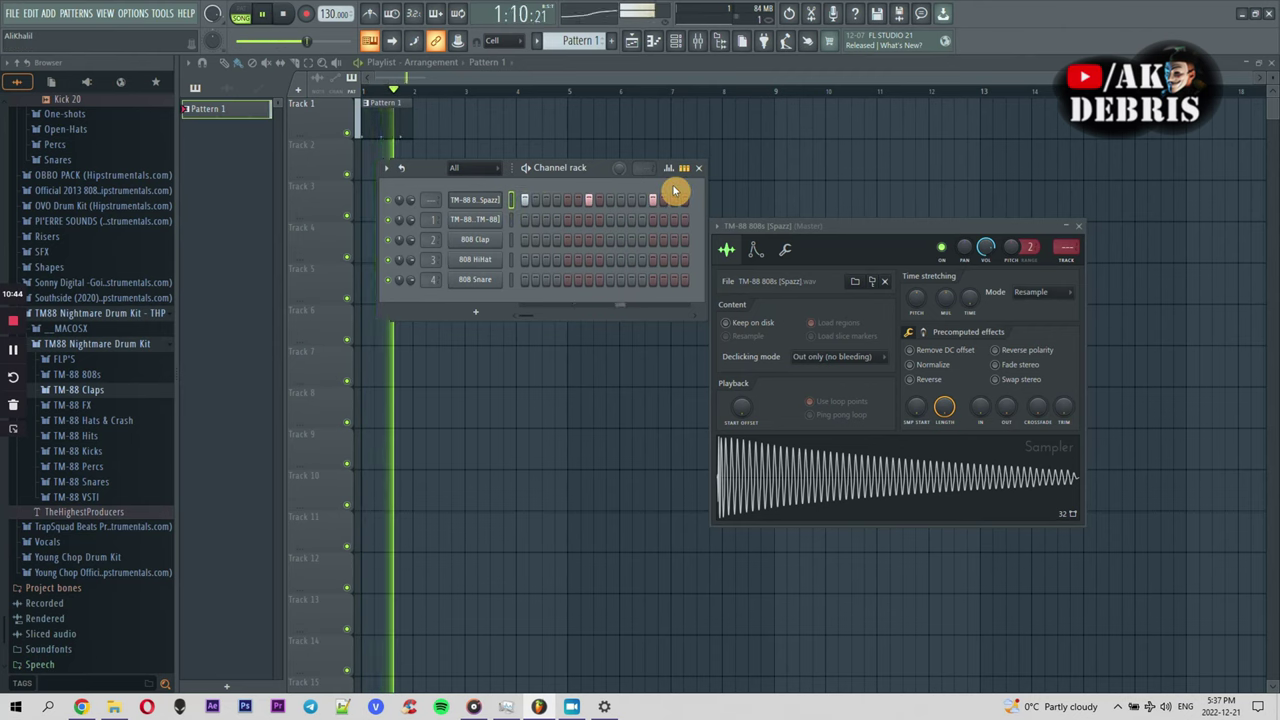
key(space)
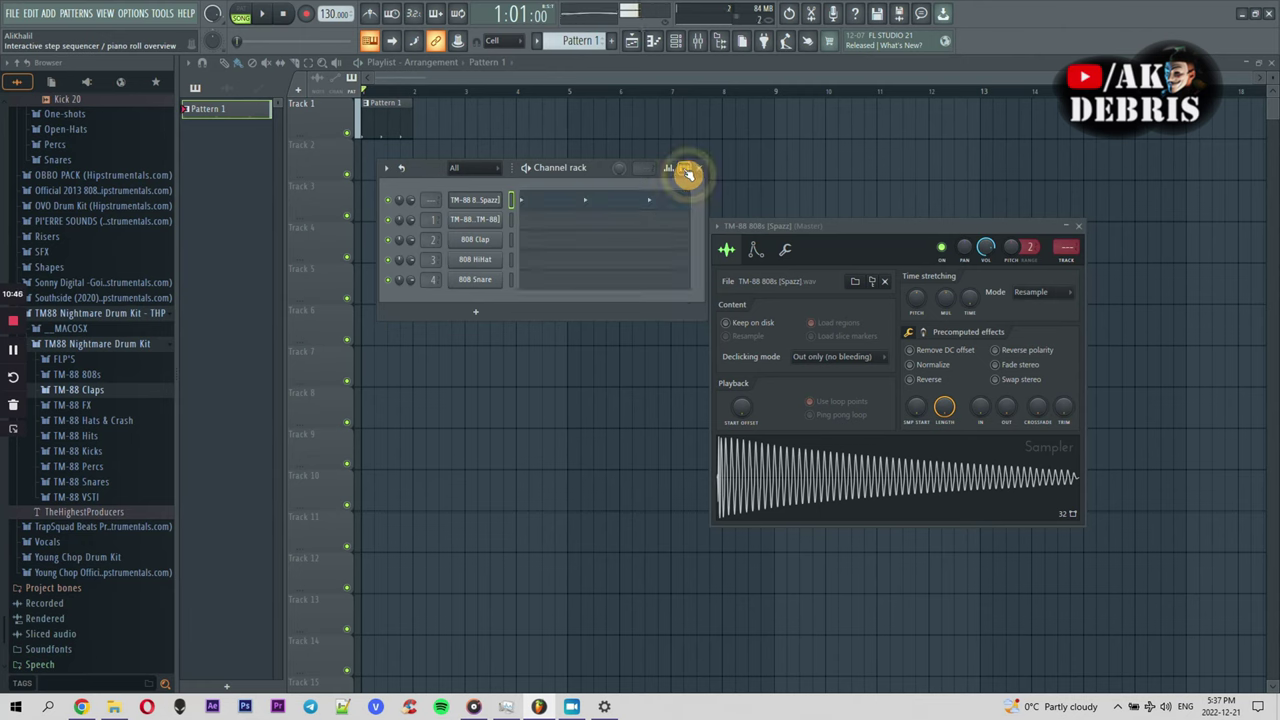
Return the channel rack to its step sequencer view and widen the channel buttons to show longer names
click(671, 172)
click(671, 172)
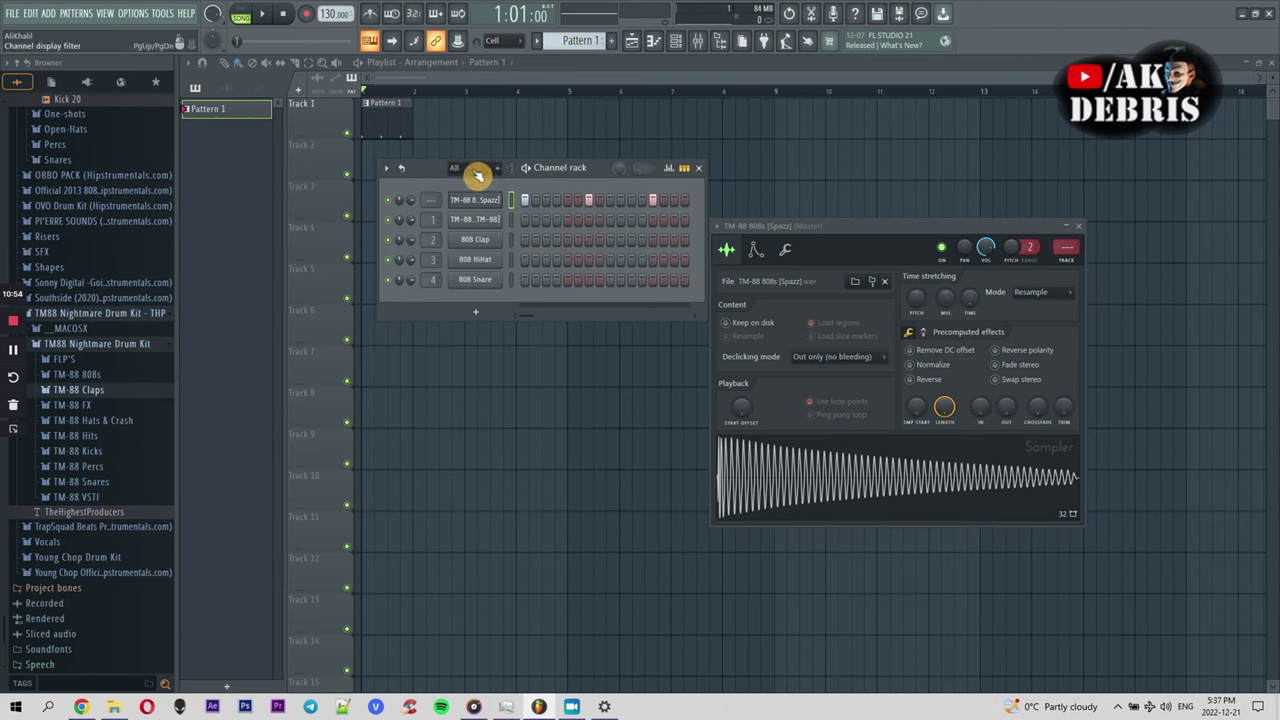
click(385, 171)
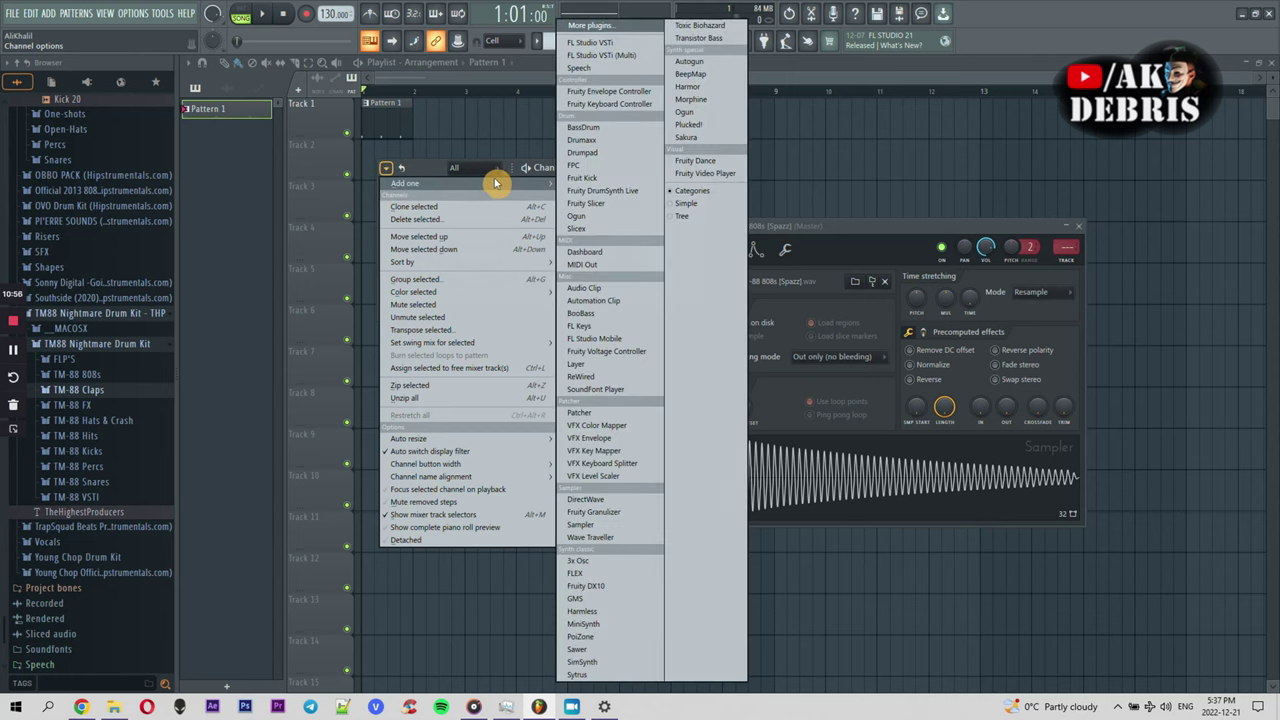
click(512, 168)
drag(512, 168, 586, 189)
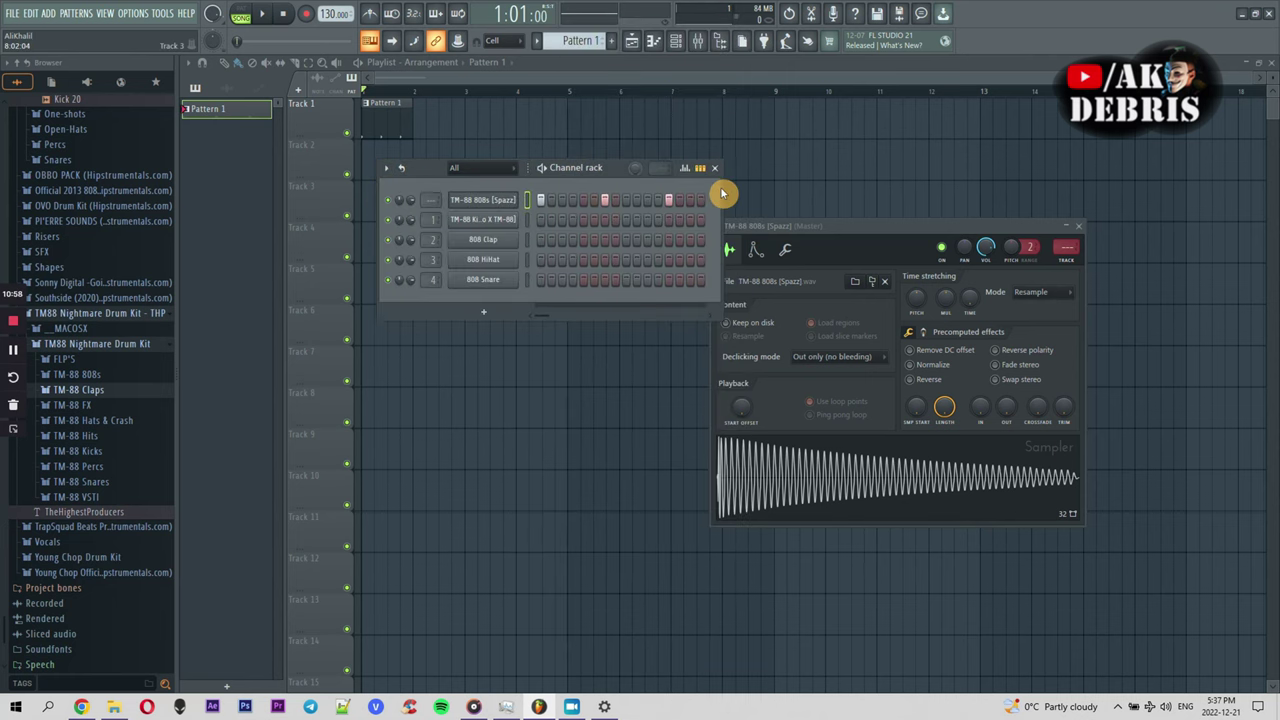
Widen the channel rack to show more steps, space the Spazz hits onto steps 1, 13 and 25, and play the pattern briefly
drag(722, 188, 923, 171)
click(762, 203)
mouse_move(762, 203)
mouse_down()
mouse_move(534, 198)
mouse_move(617, 166)
mouse_move(597, 186)
mouse_move(542, 199)
mouse_move(741, 192)
mouse_move(803, 203)
mouse_up()
key(space)
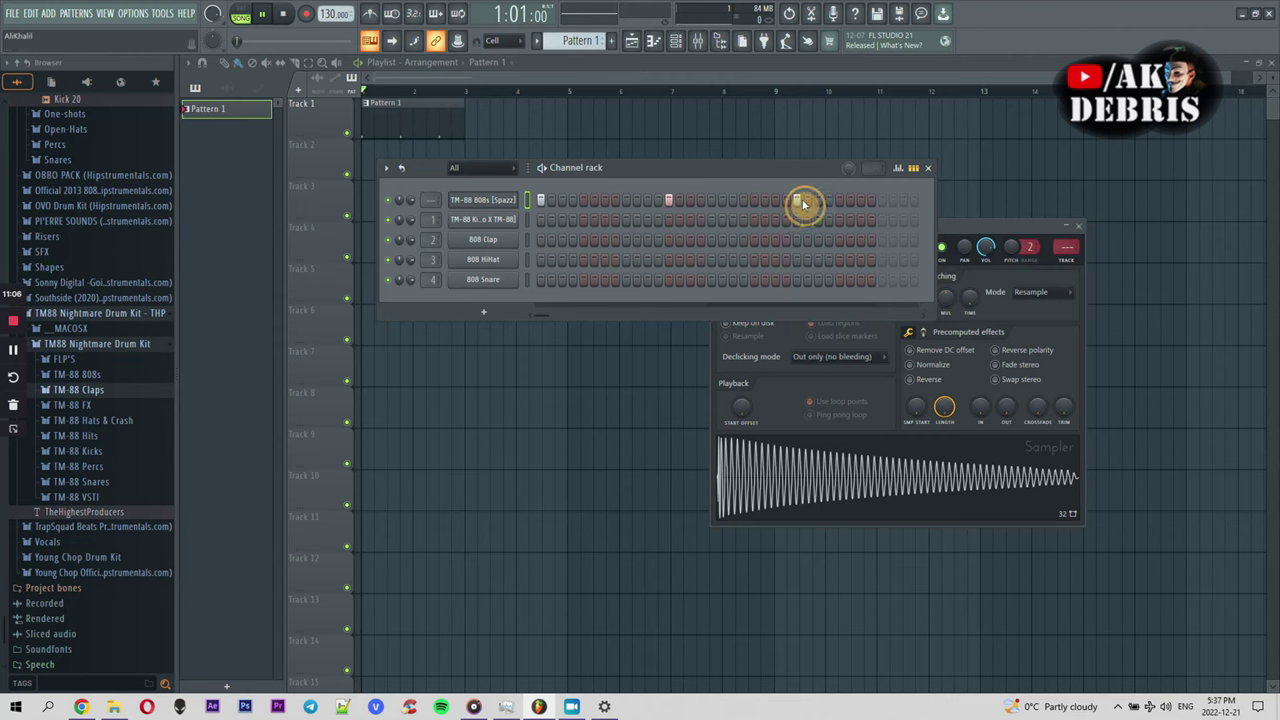
key(space)
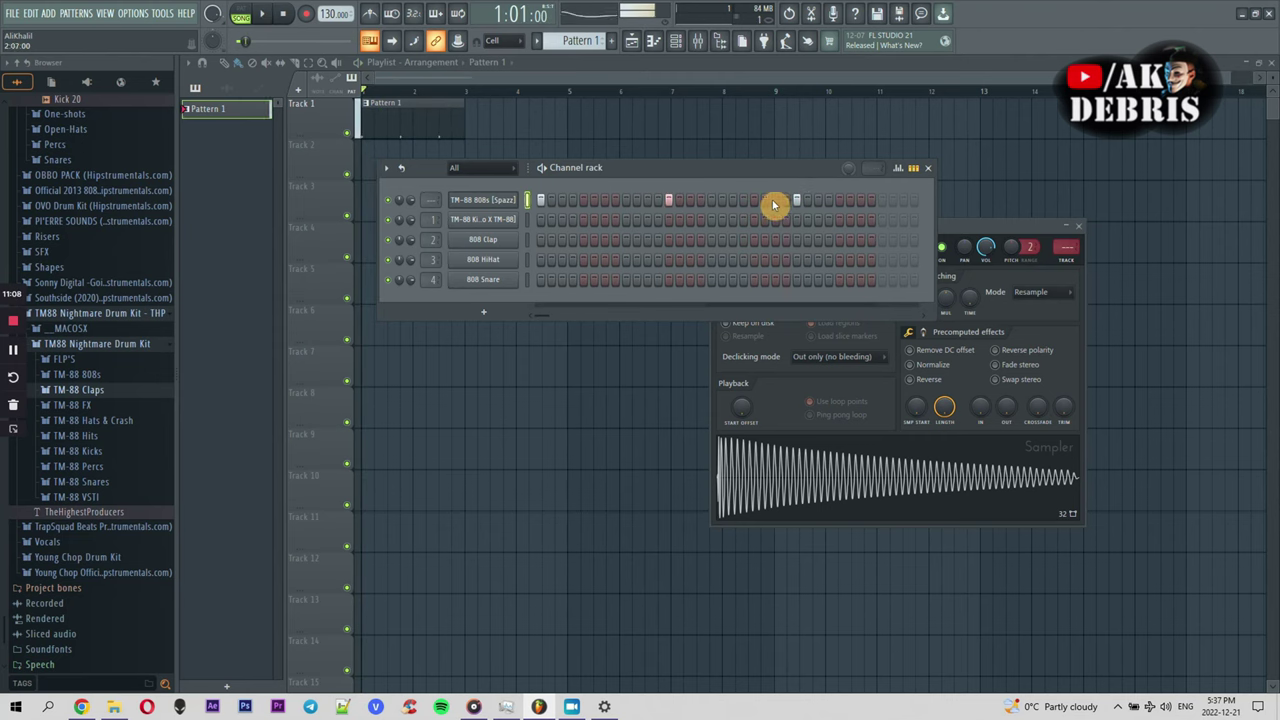
Remove the Spazz hit on step 1 and open the channel's piano roll in a maximized window
right_click(488, 207)
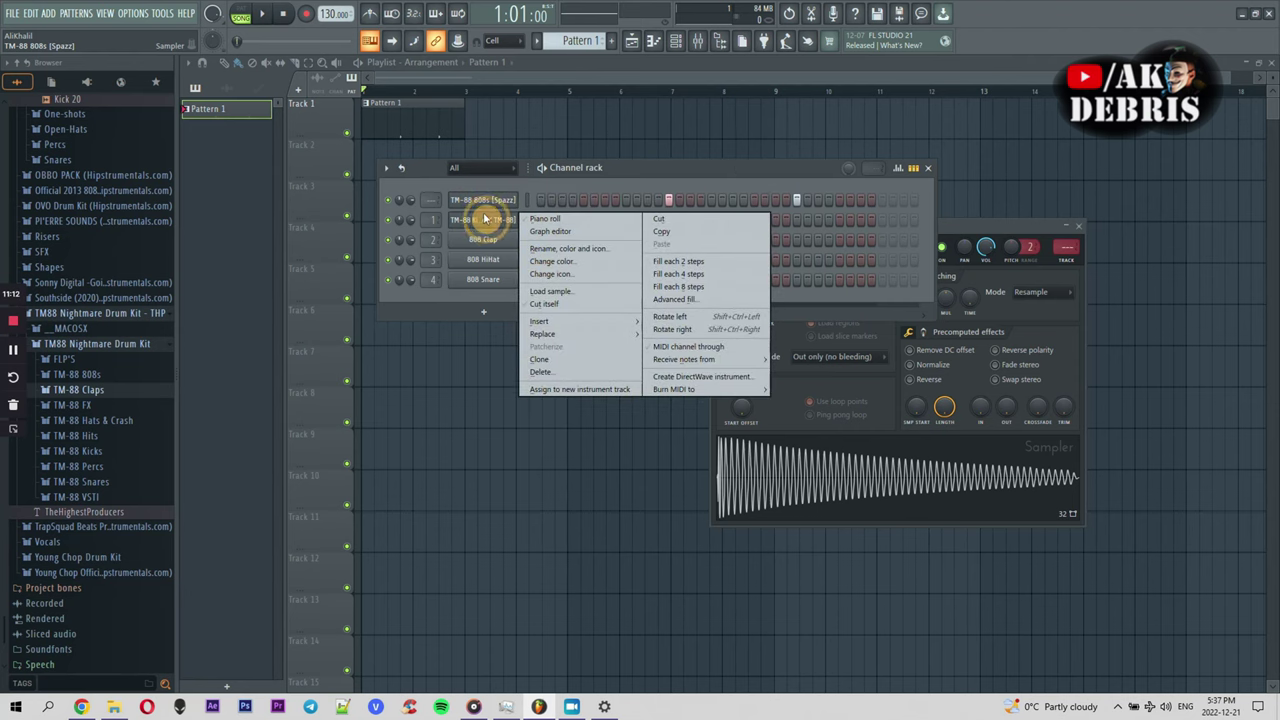
click(528, 200)
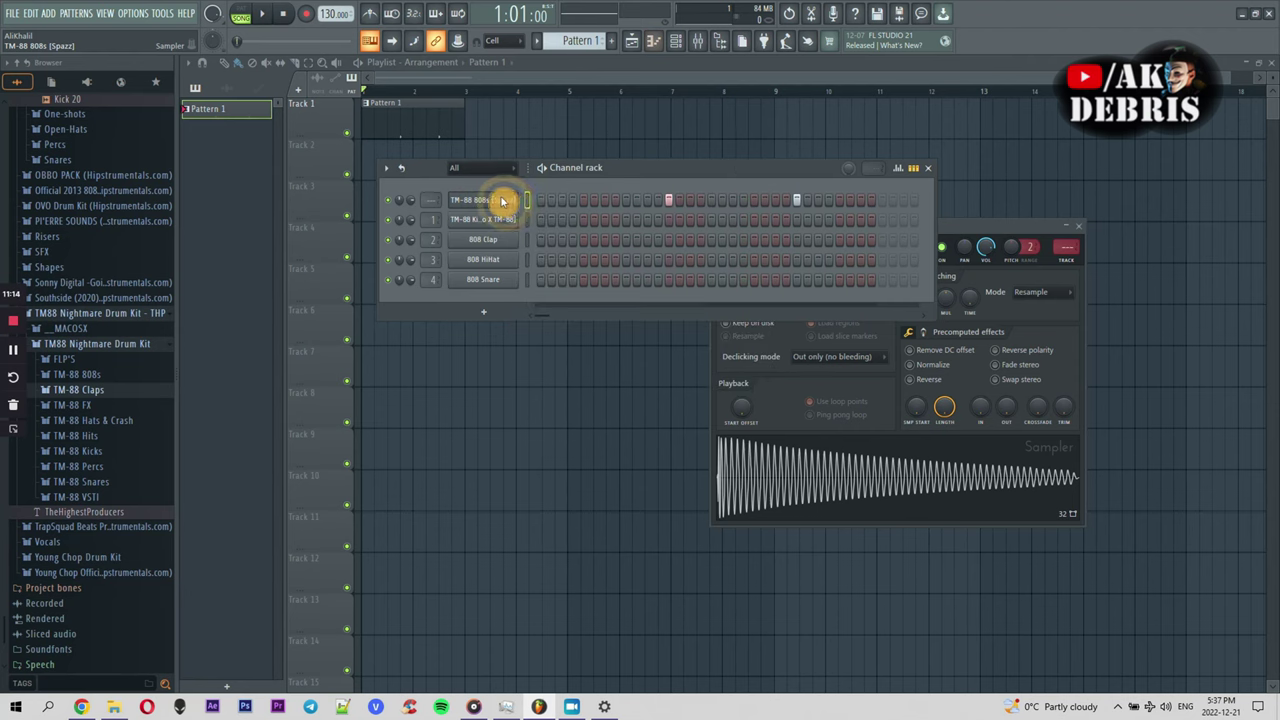
drag(1146, 151, 738, 121)
double_click(735, 134)
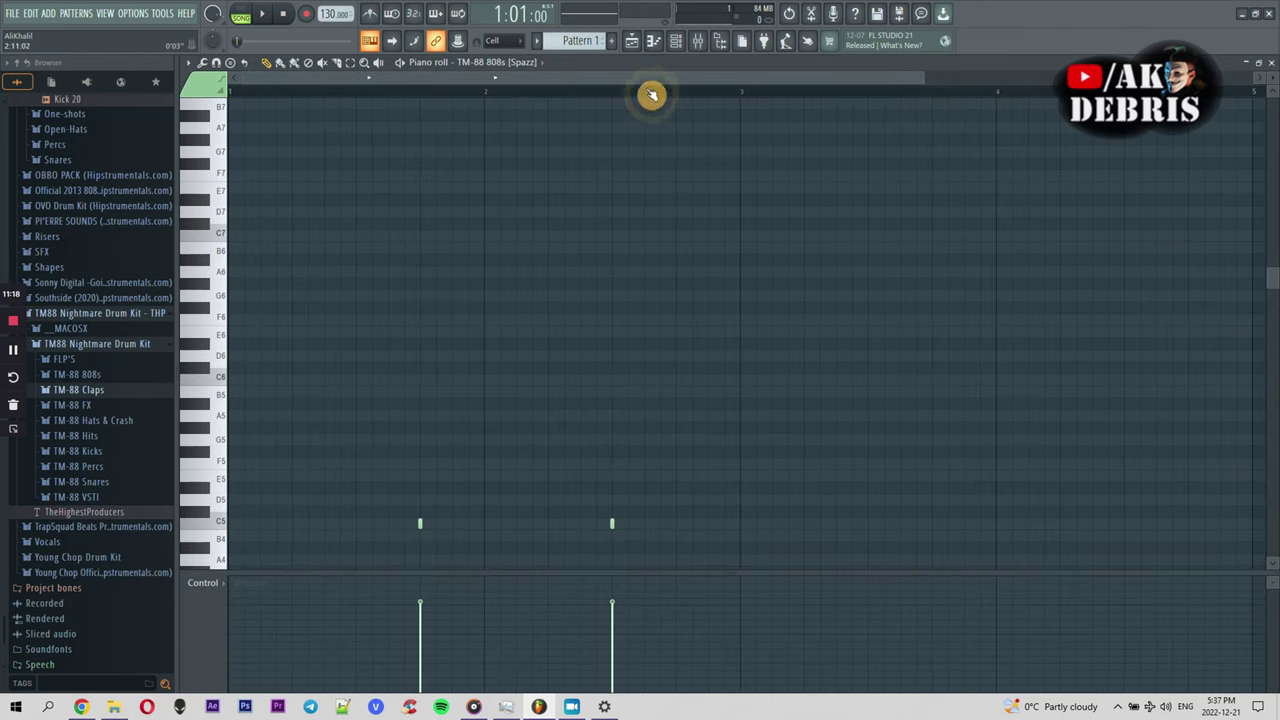
scroll(920, 71, down, 2)
drag(751, 74, 700, 305)
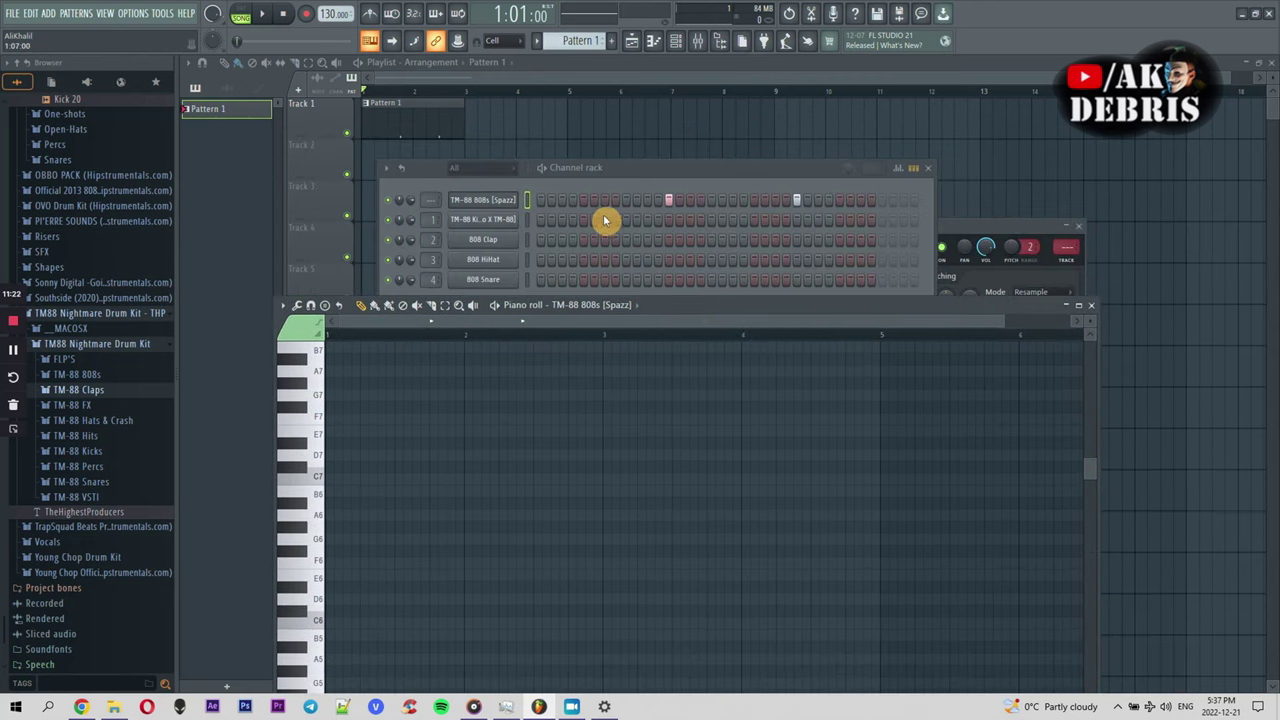
double_click(689, 306)
Audition piano keys with the Spazz sample and delete the remaining C5 notes from its piano roll
click(224, 220)
drag(226, 226, 240, 362)
right_click(512, 524)
right_click(370, 524)
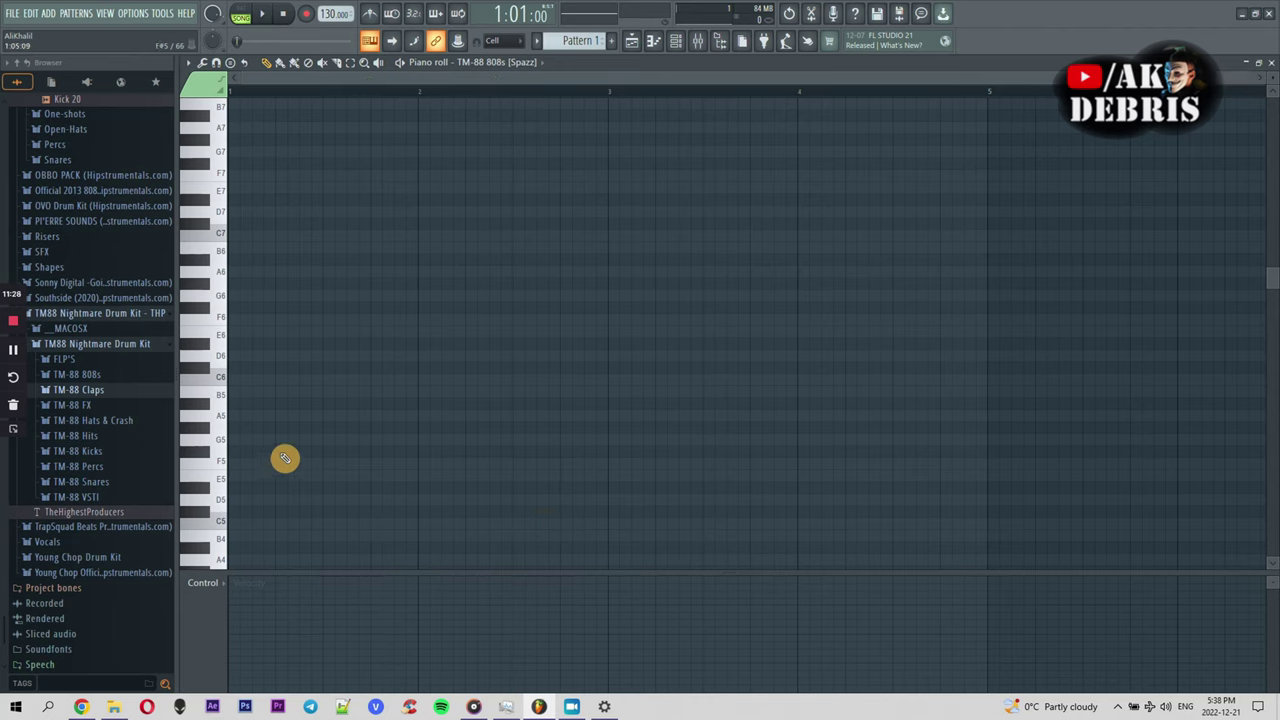
Save the project as Project_1 in a new project folder
click(22, 14)
click(23, 86)
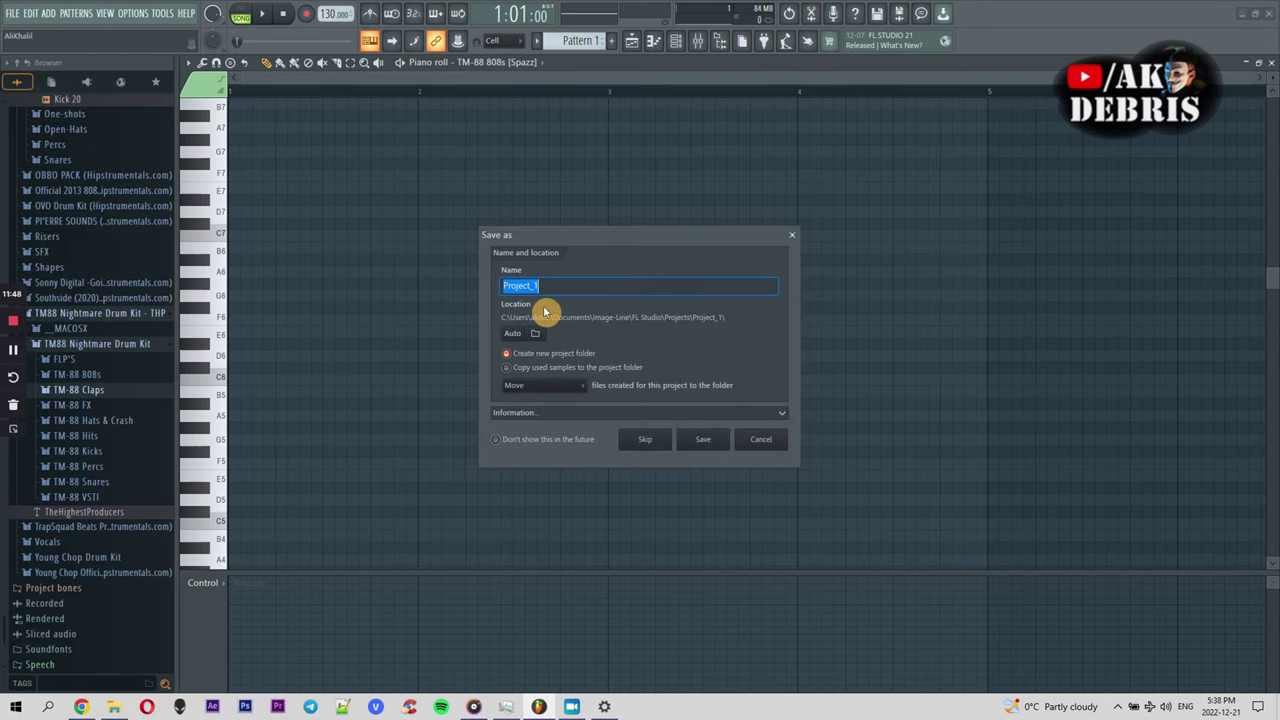
click(560, 412)
click(583, 503)
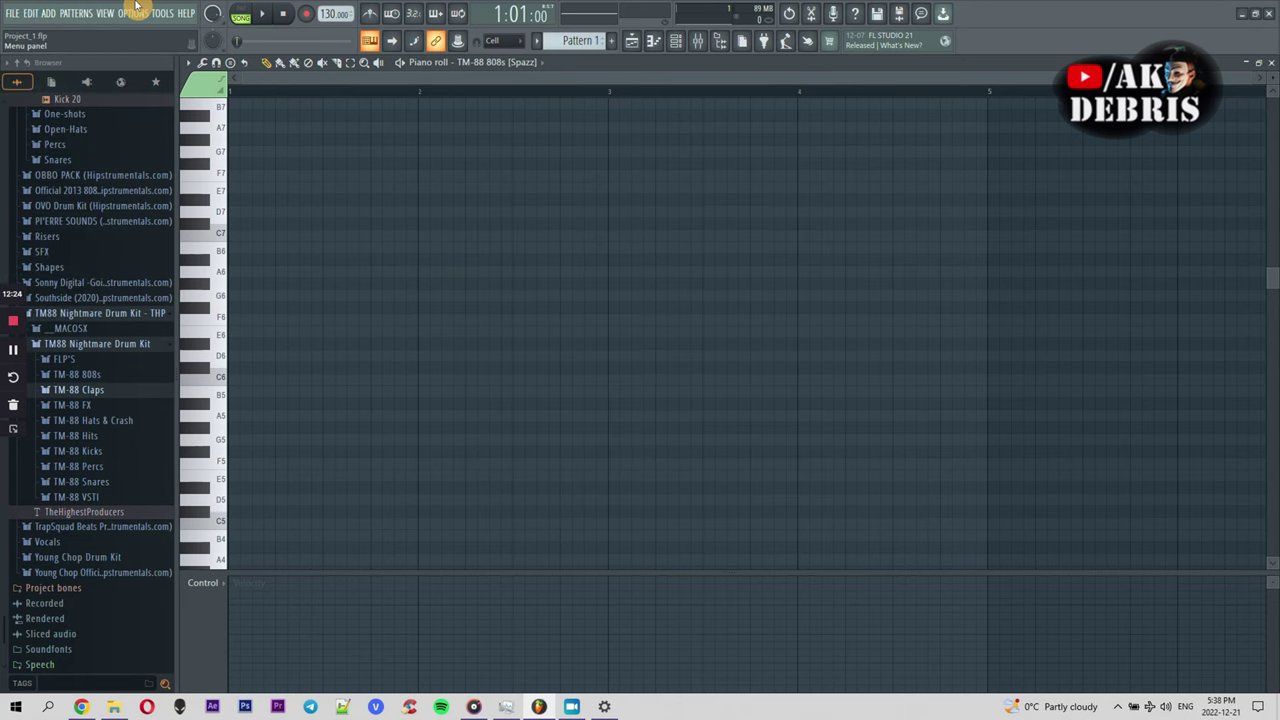
In the Spazz channel's piano roll, place E5 notes on bar 1 beats 1 and 4 and bar 2 beat 2, and play them
click(633, 41)
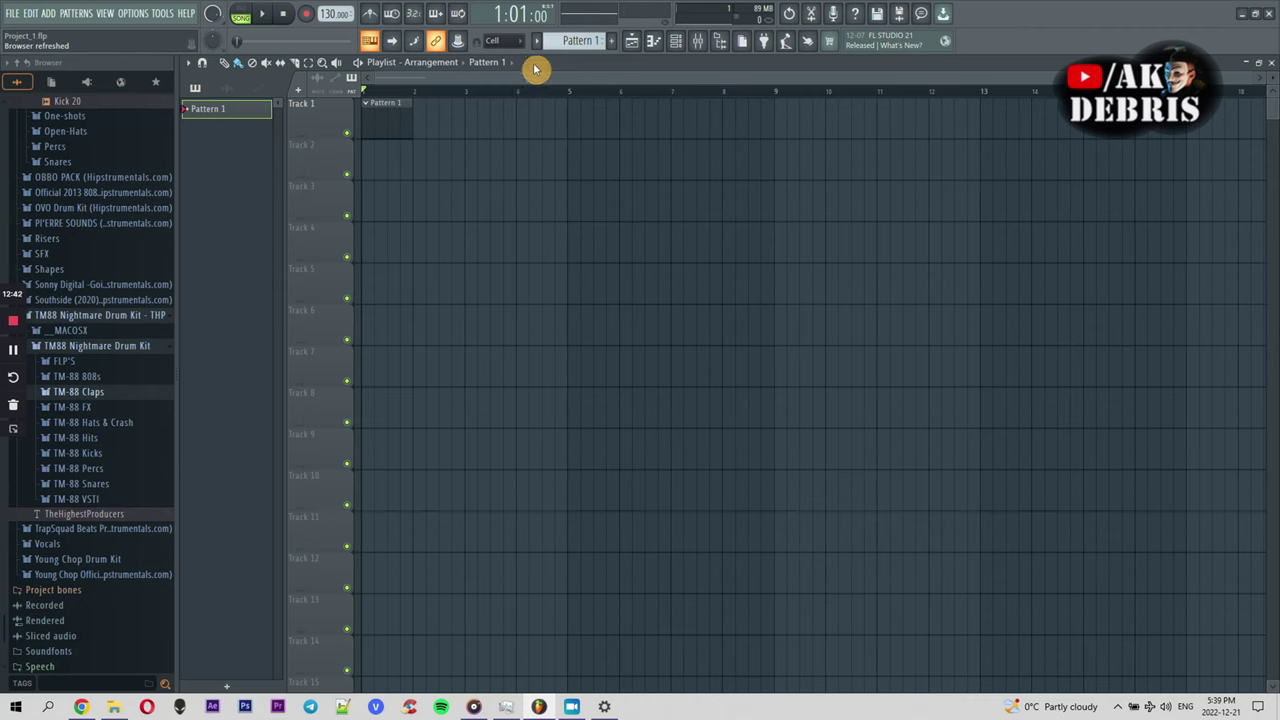
click(676, 40)
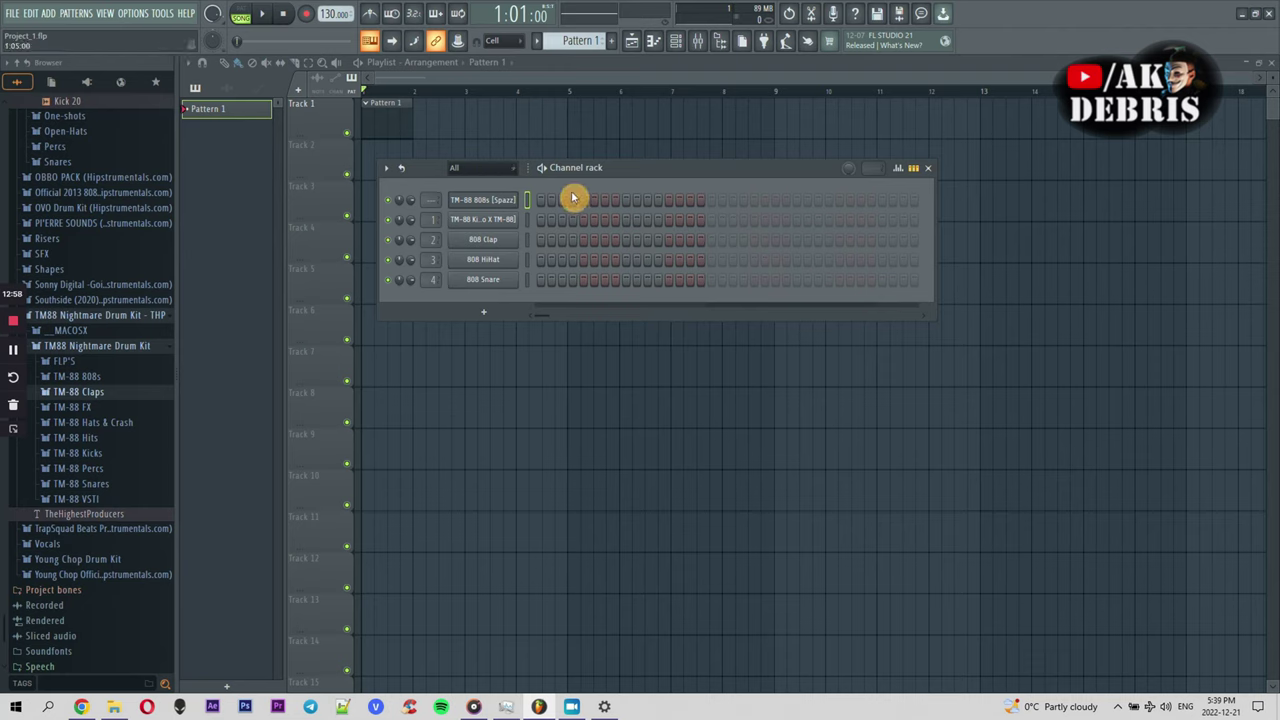
right_click(512, 199)
click(530, 200)
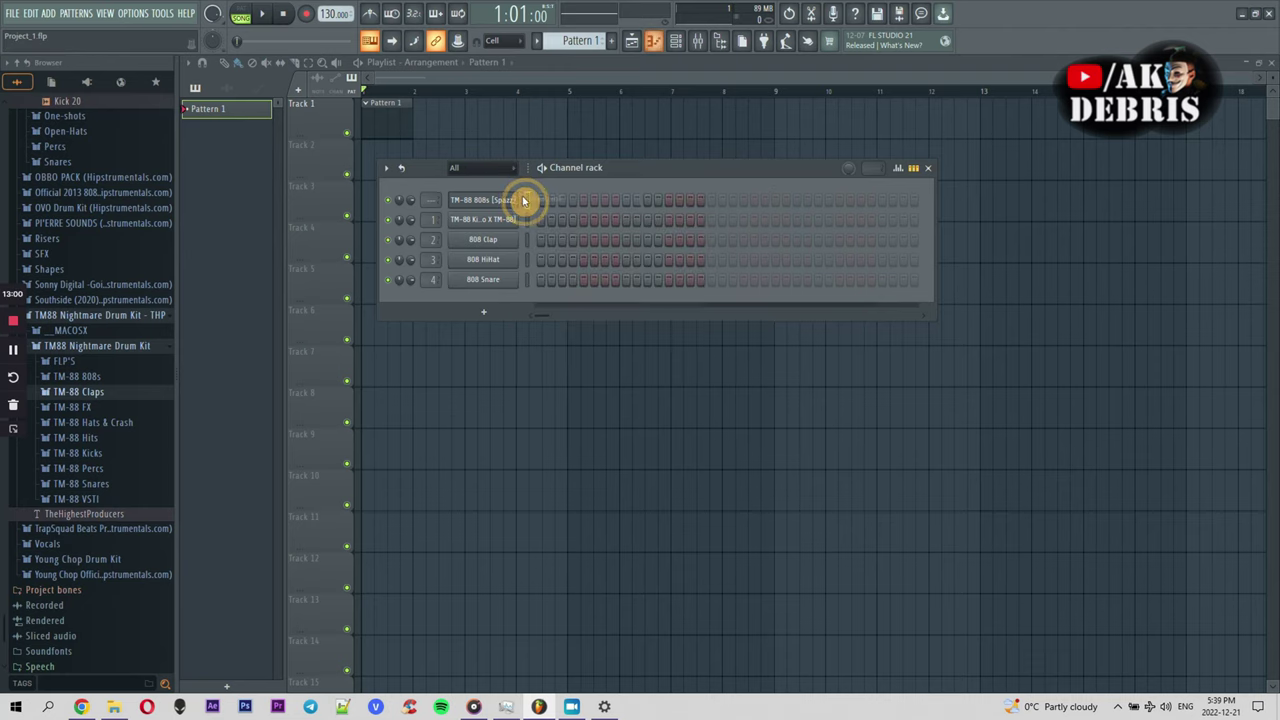
scroll(255, 365, down, 2)
click(235, 406)
click(381, 405)
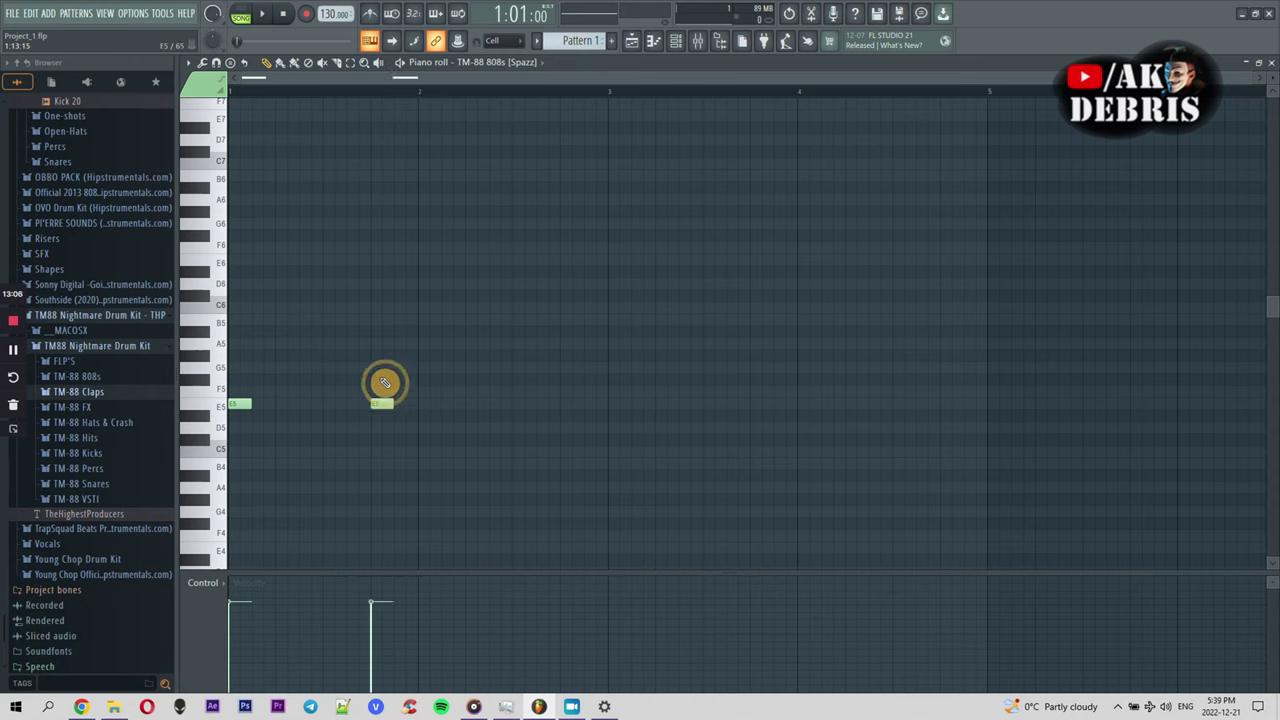
click(477, 405)
key(space)
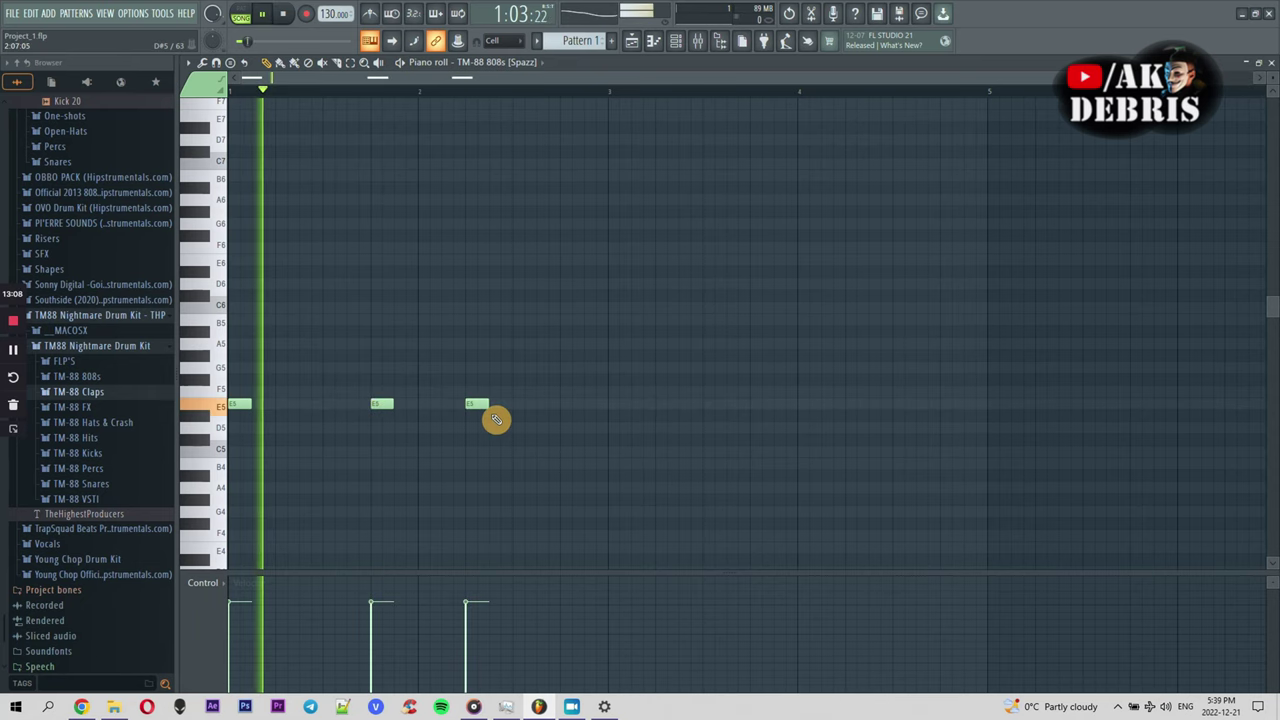
key(space)
click(614, 406)
right_click(620, 412)
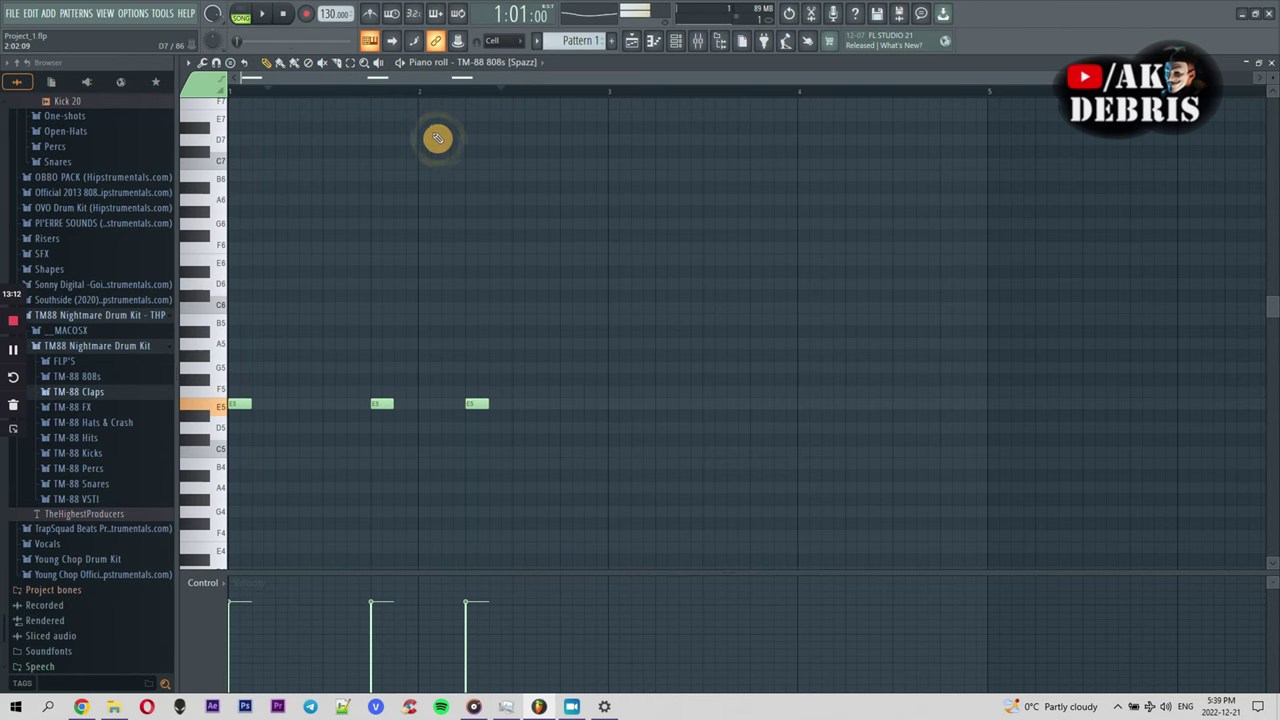
Review the Spazz notes in the channel rack and play the pattern back
click(675, 41)
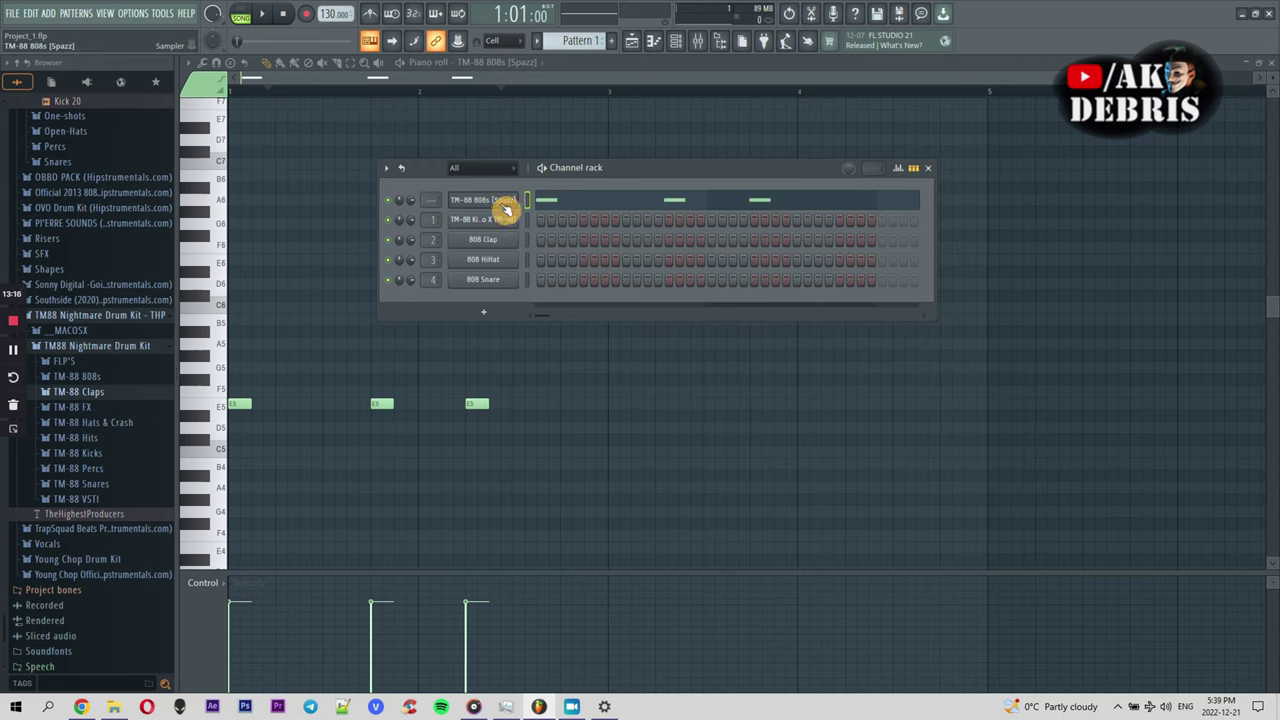
right_click(508, 210)
click(498, 206)
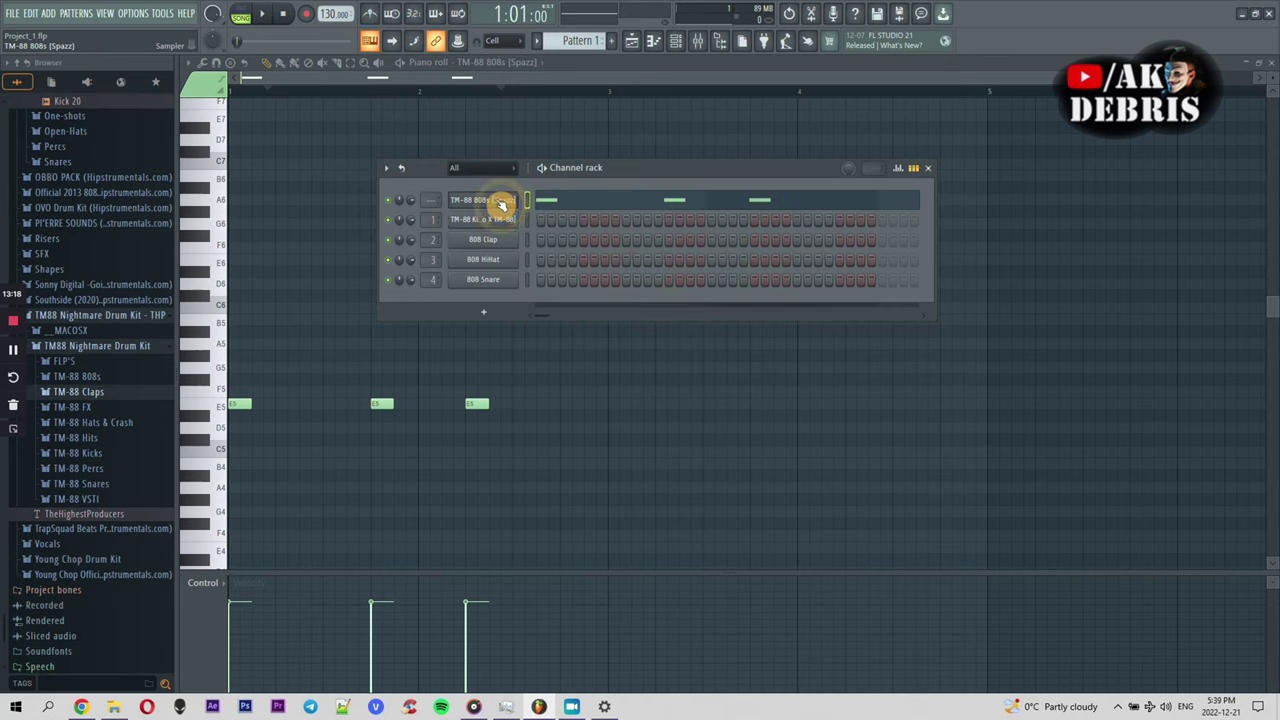
right_click(503, 207)
click(457, 126)
click(423, 97)
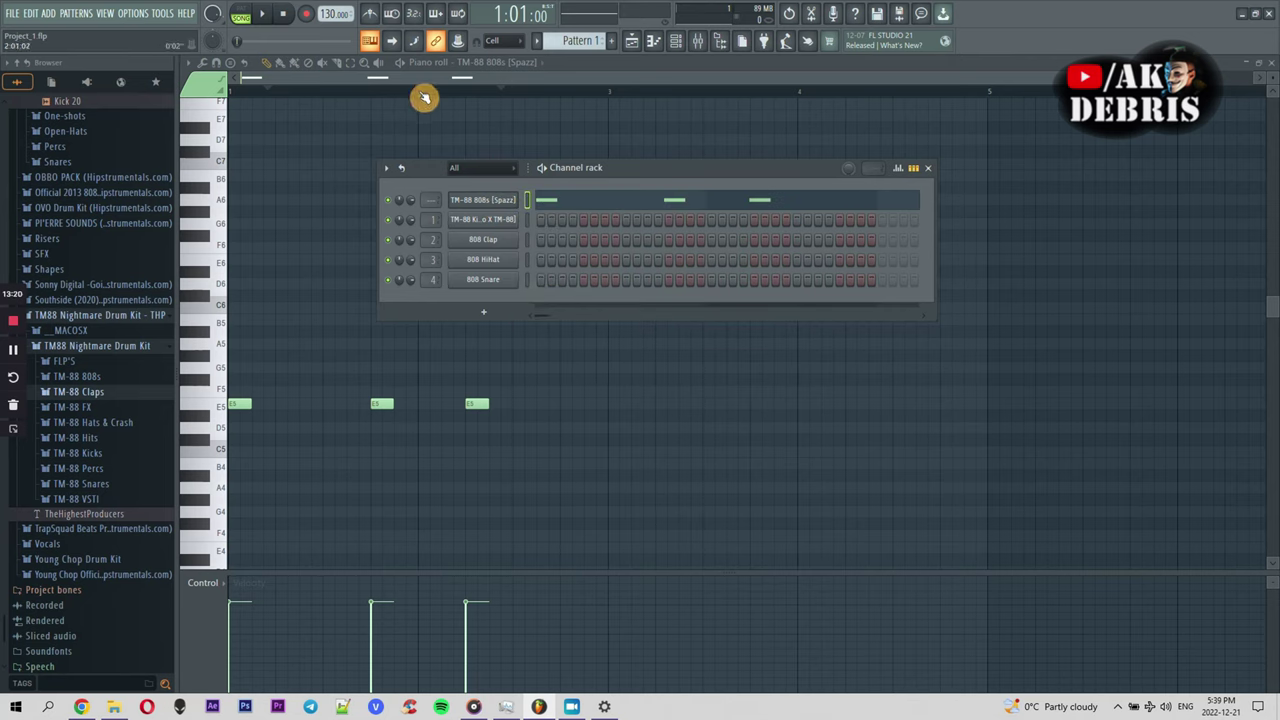
click(264, 14)
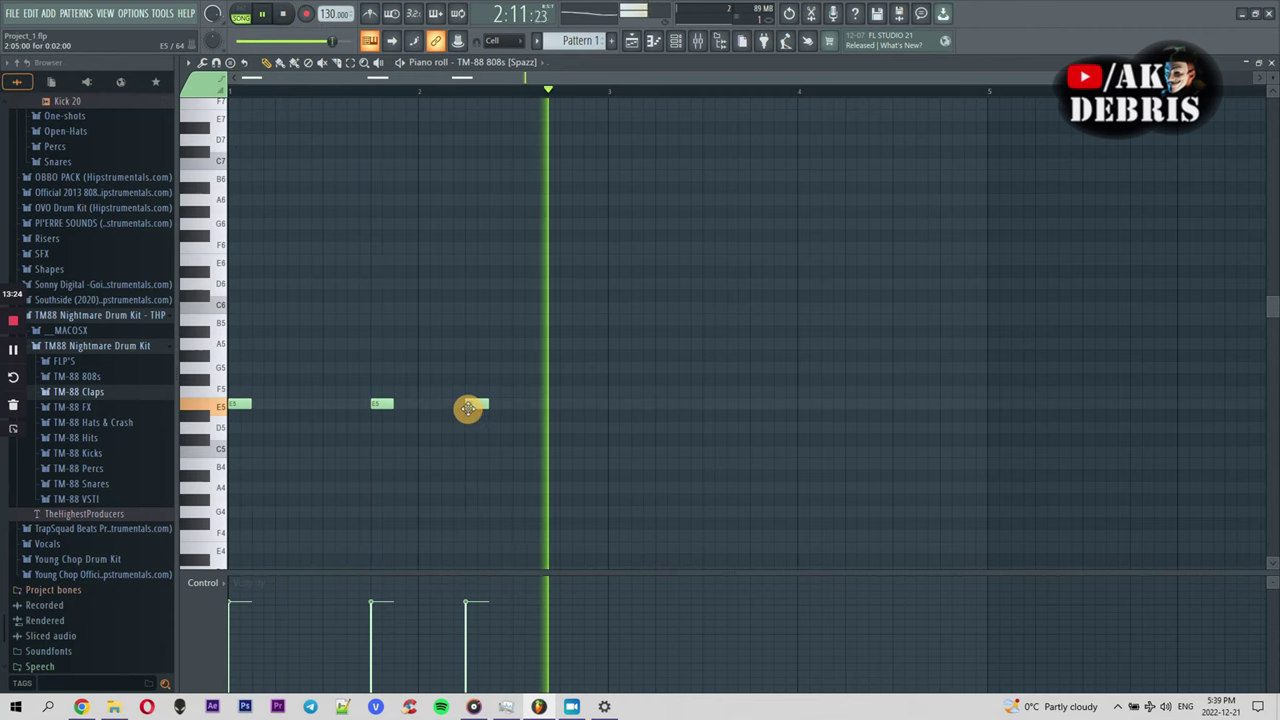
key(space)
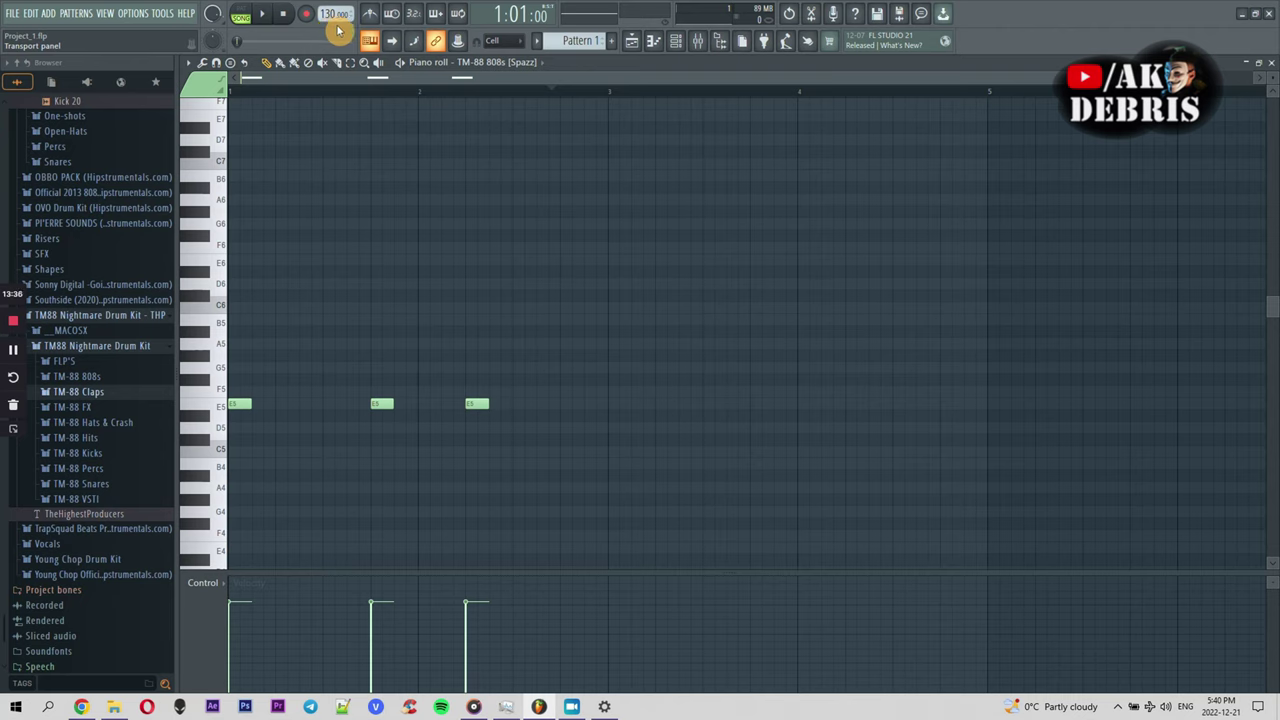
Play the pattern with the metronome enabled, and switch the metronome off again
click(374, 15)
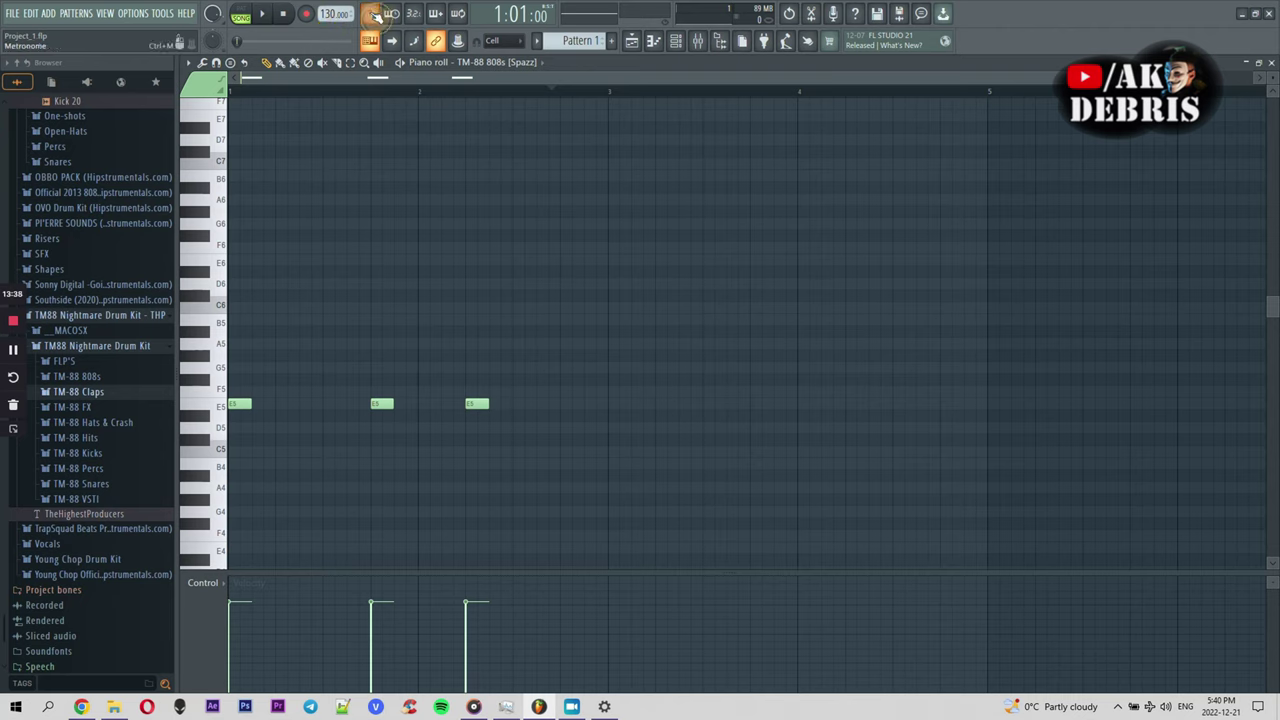
click(263, 14)
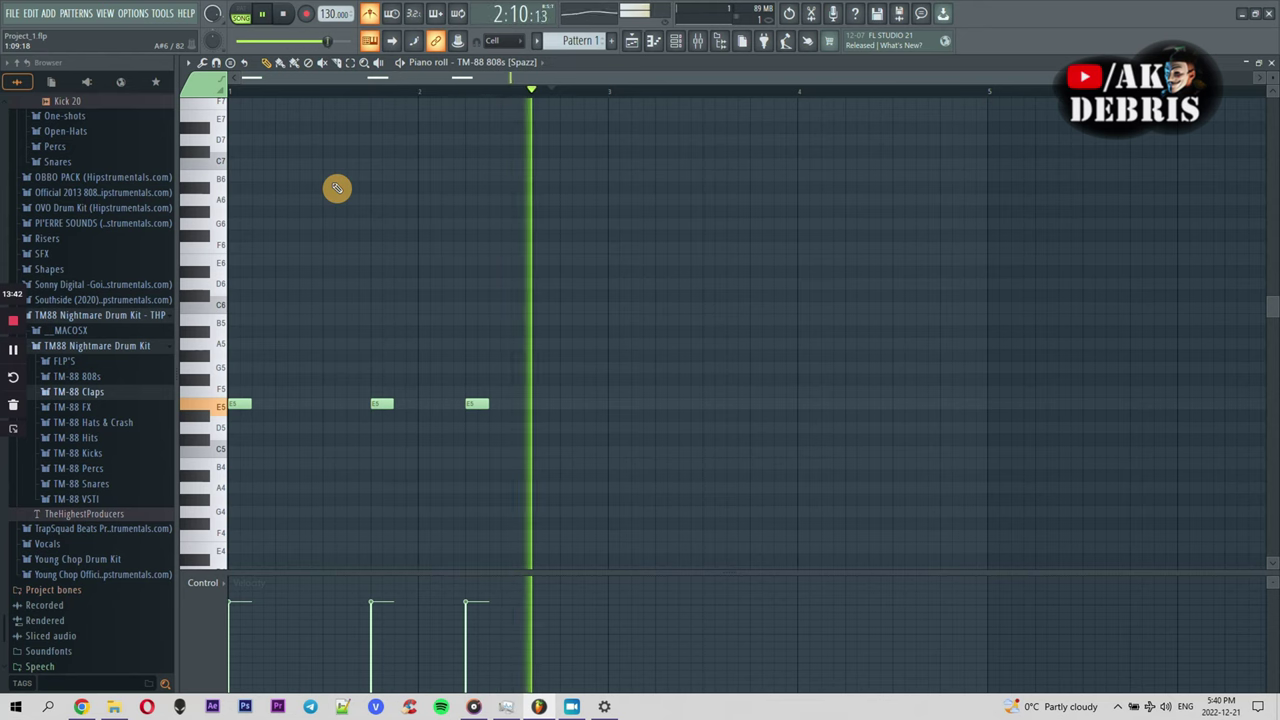
click(283, 14)
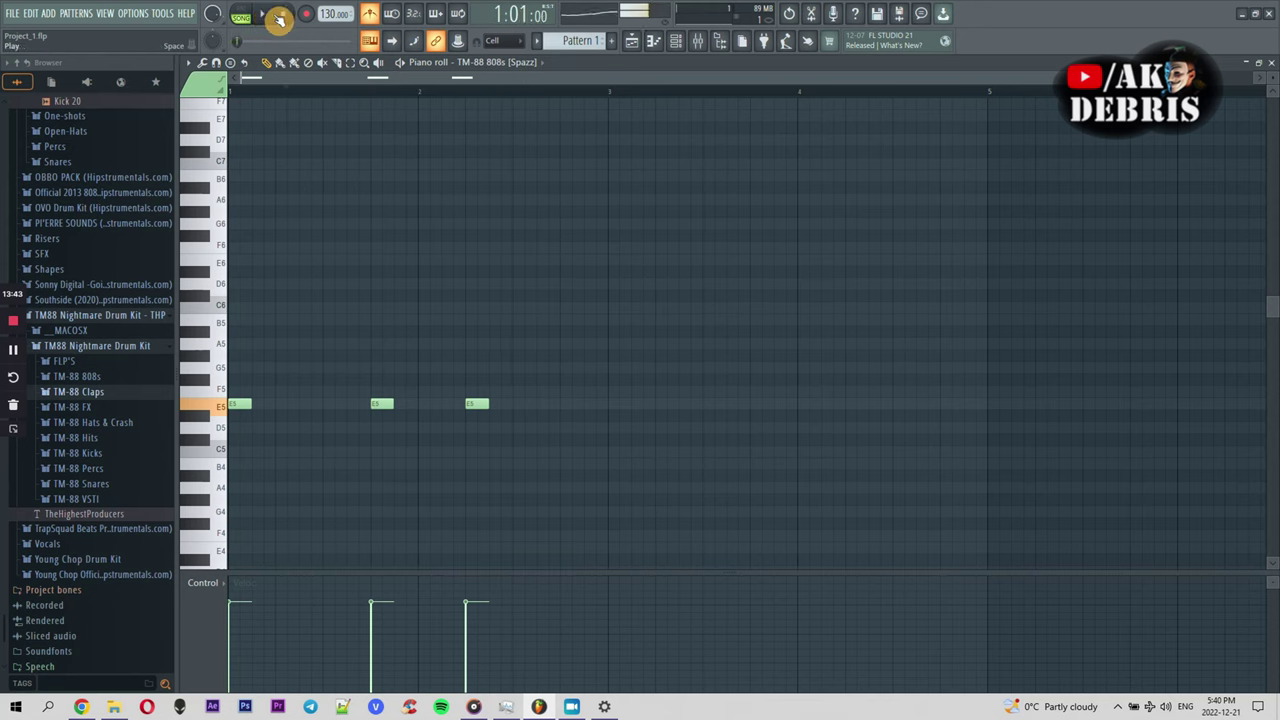
click(374, 15)
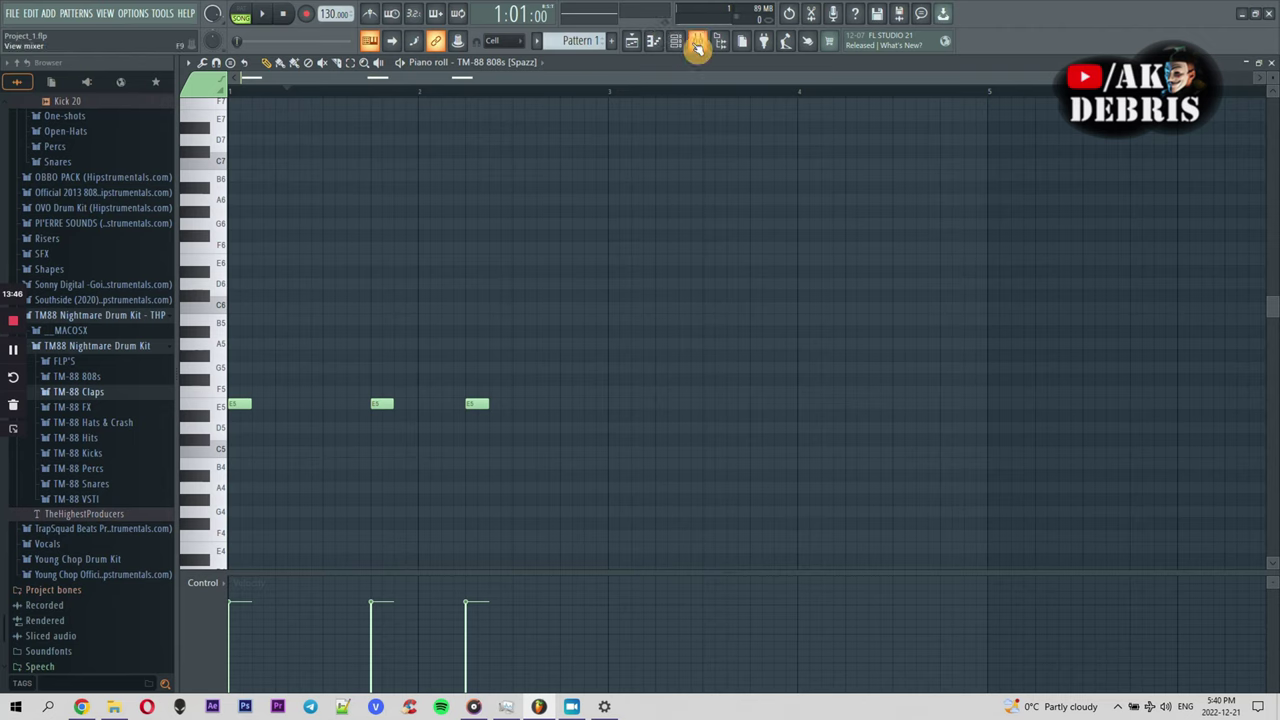
Show the playlist, set the project tempo to 149 BPM, and start playback
click(648, 44)
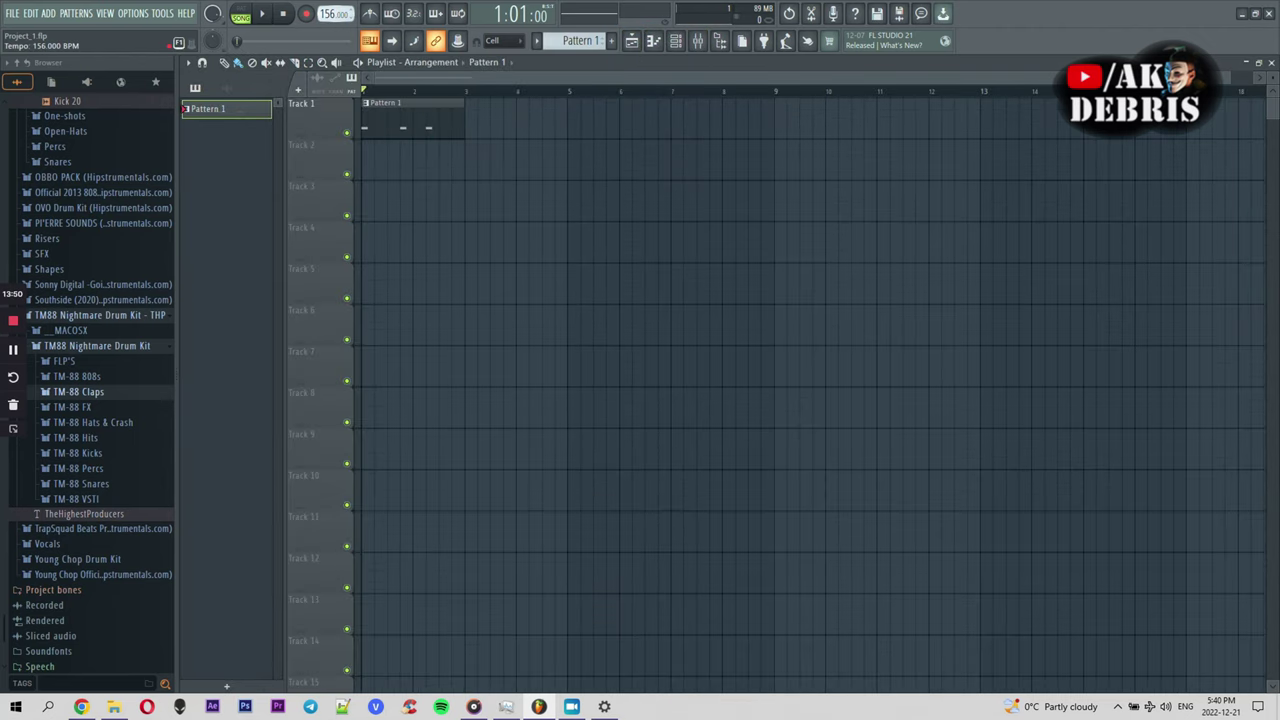
key(space)
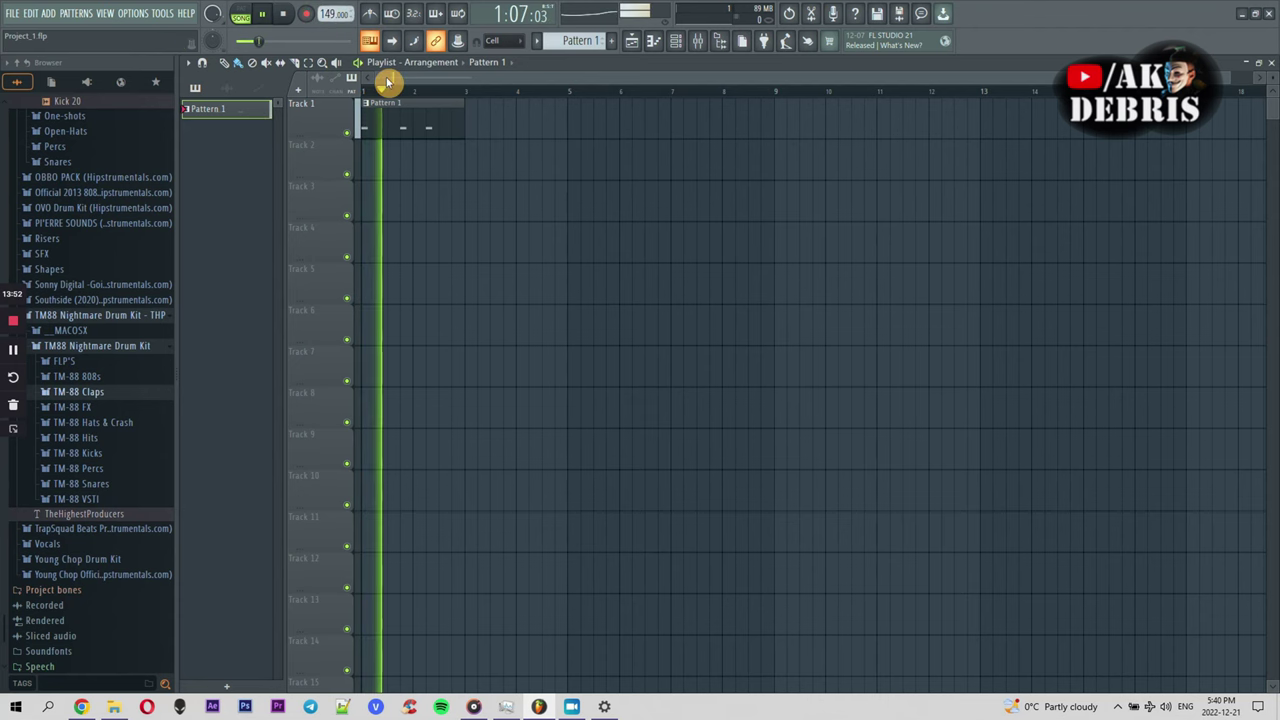
Extend the Spazz melody with E5 notes on bar 3 beats 1 and 4 and an F5 note on bar 4 beat 2, and stop playback
double_click(407, 125)
click(619, 402)
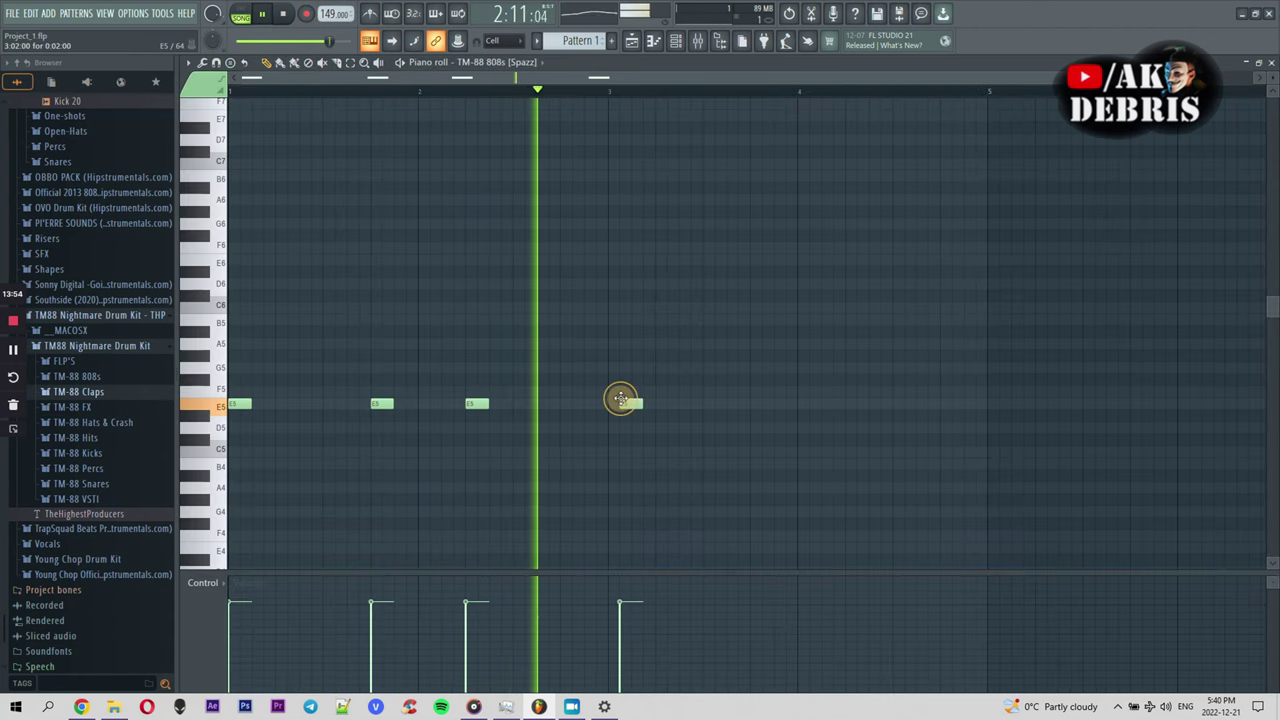
click(757, 404)
click(852, 393)
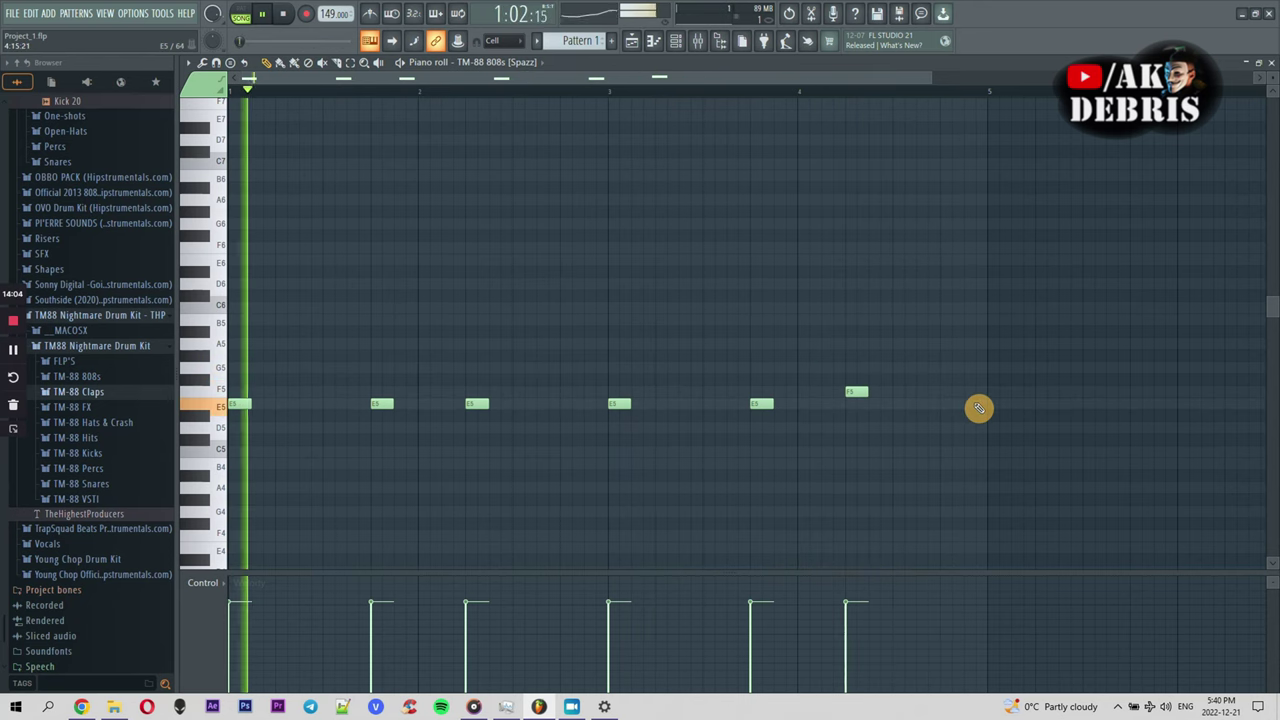
key(space)
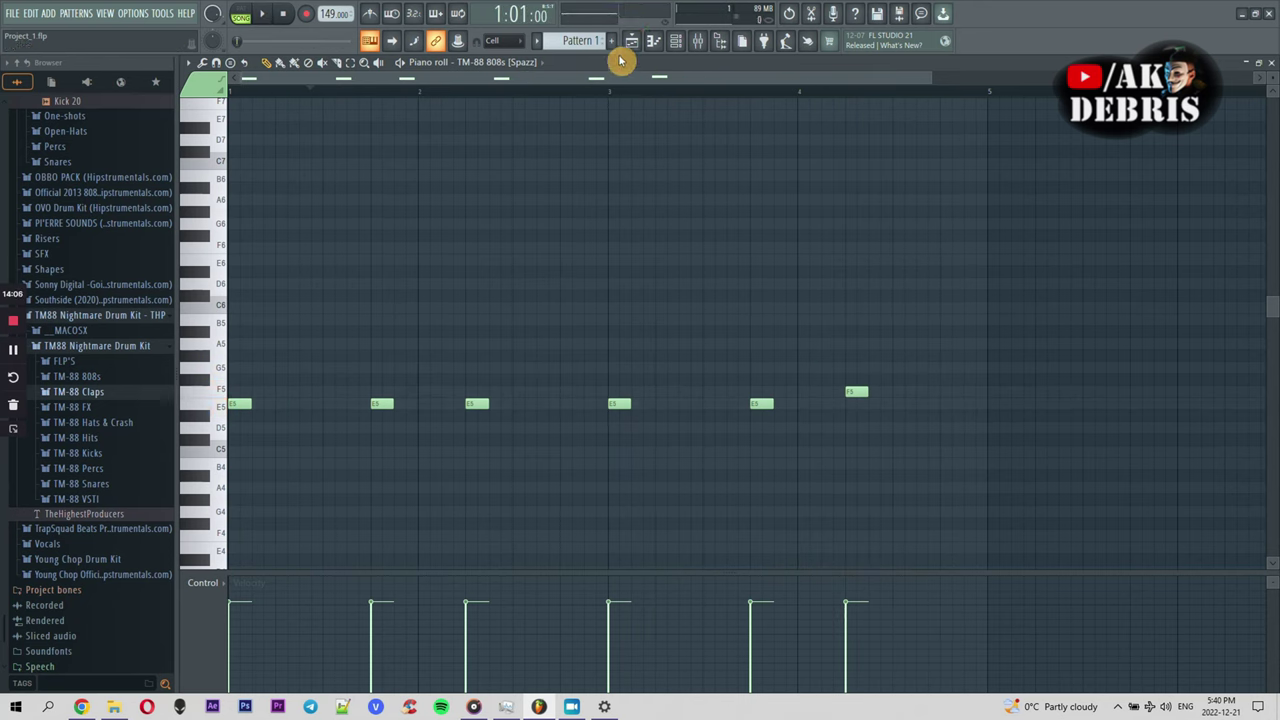
Check the extended Pattern 1 clip in the playlist and return to the Spazz piano roll
click(632, 42)
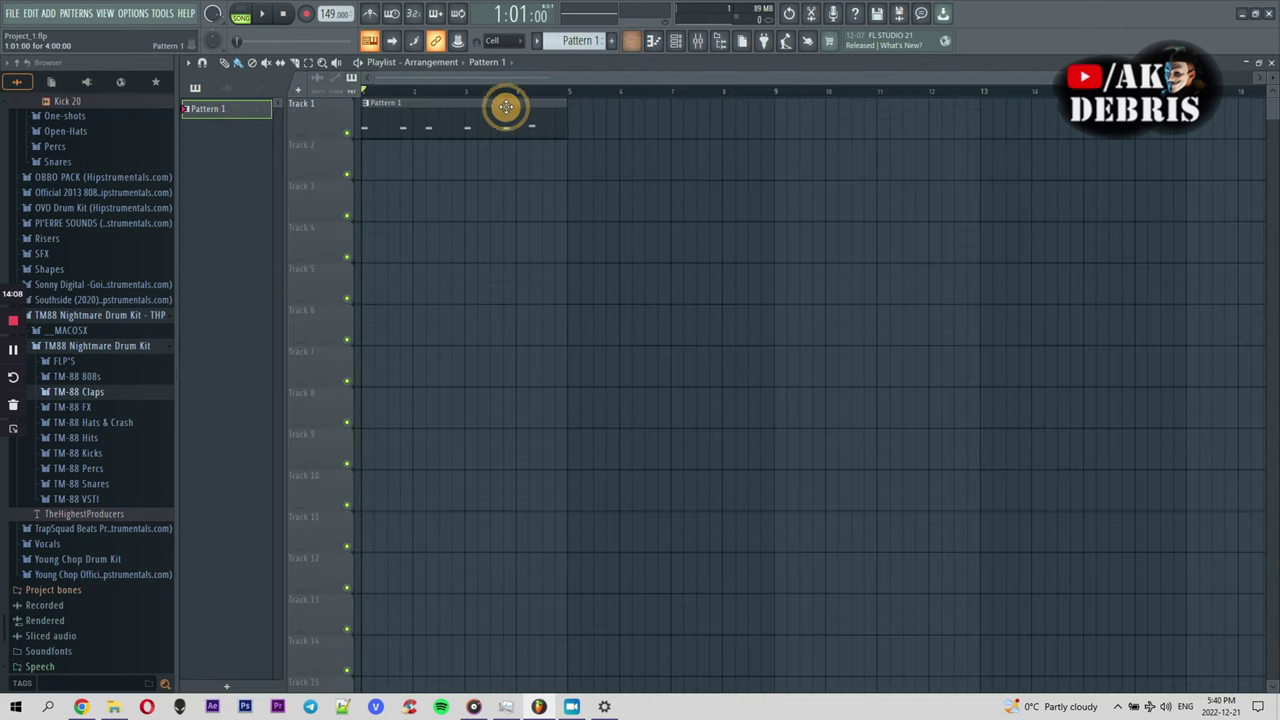
key(F5)
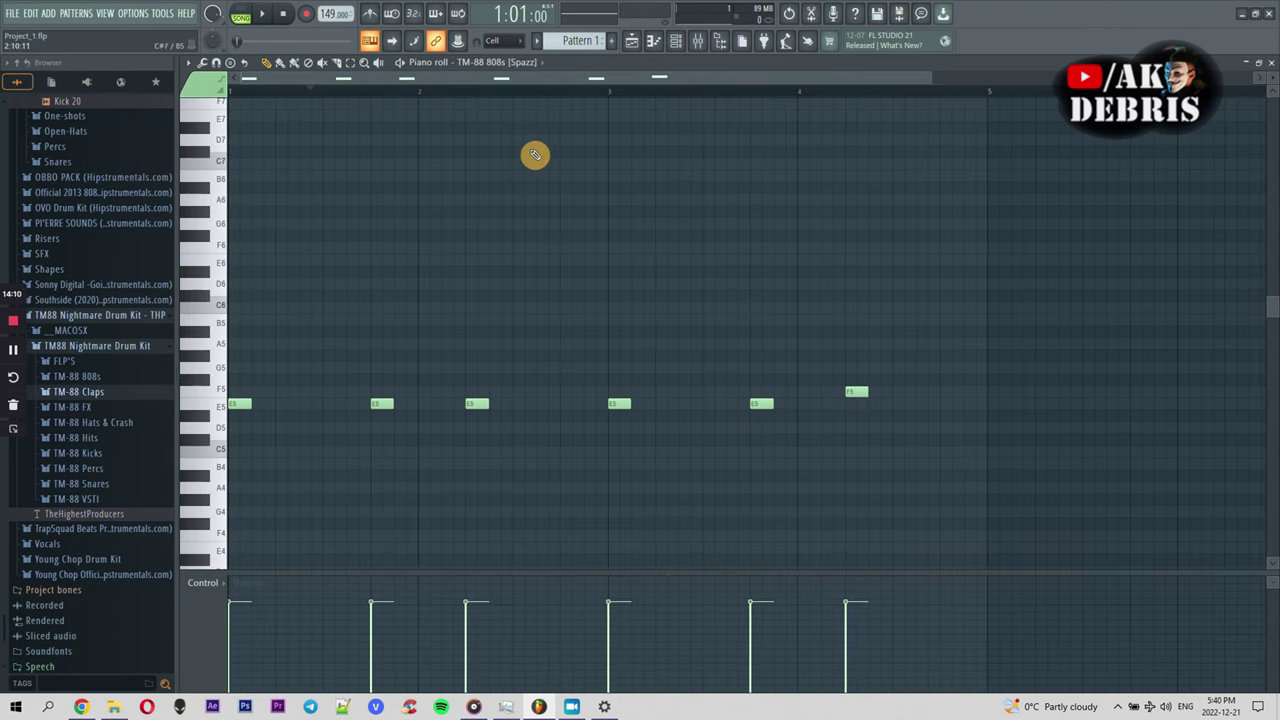
scroll(600, 200, down, 6)
scroll(595, 195, up, 4)
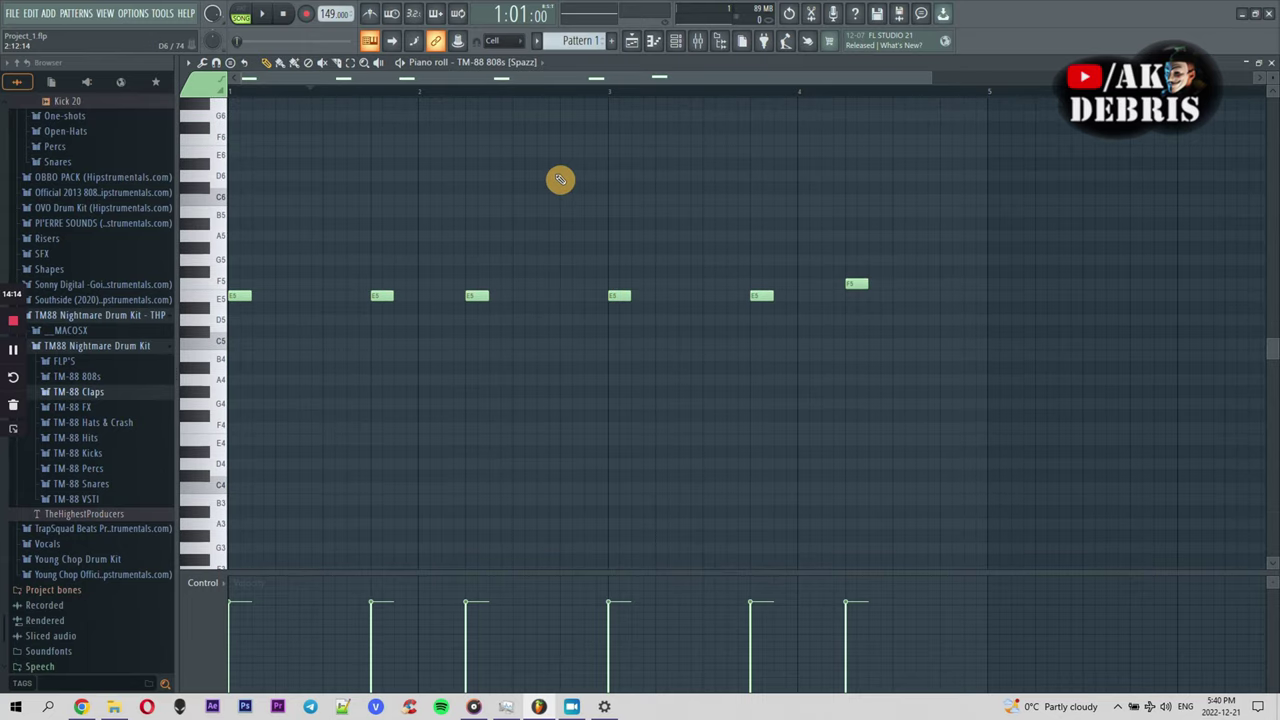
Select all the Spazz notes in Pattern 1 and create a new empty pattern with its default name
key(ctrl+a)
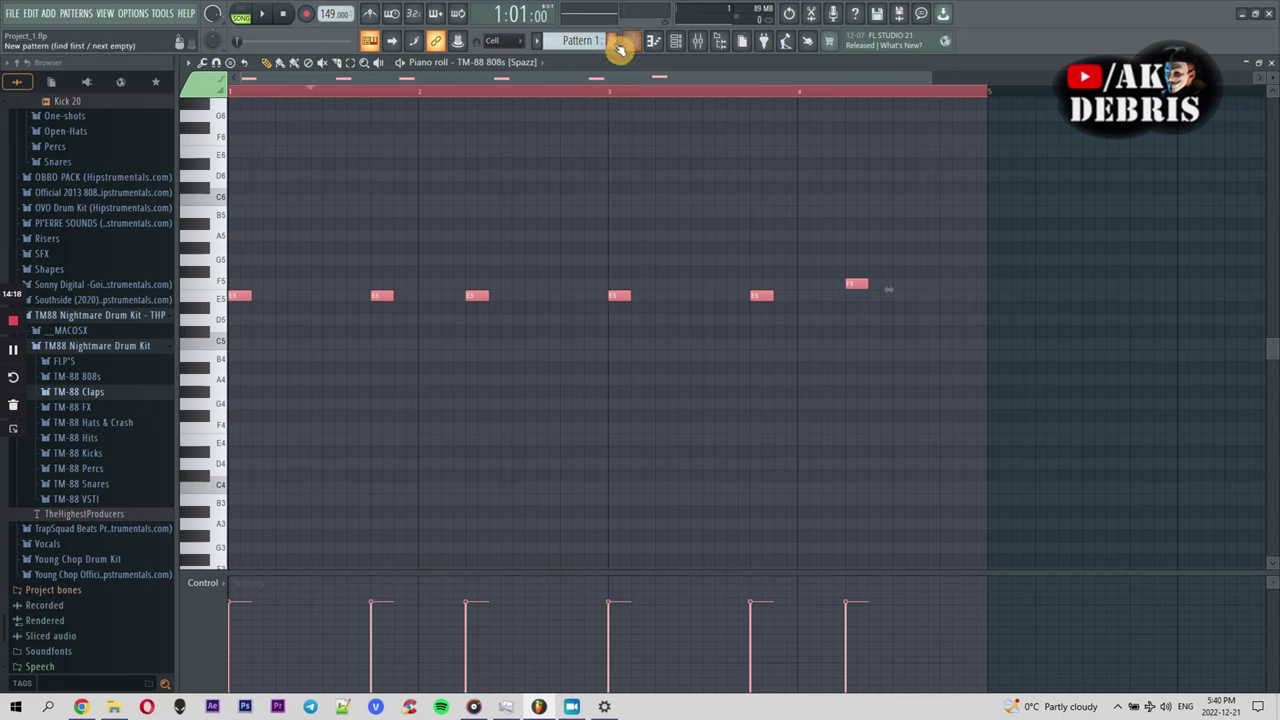
click(530, 62)
click(613, 42)
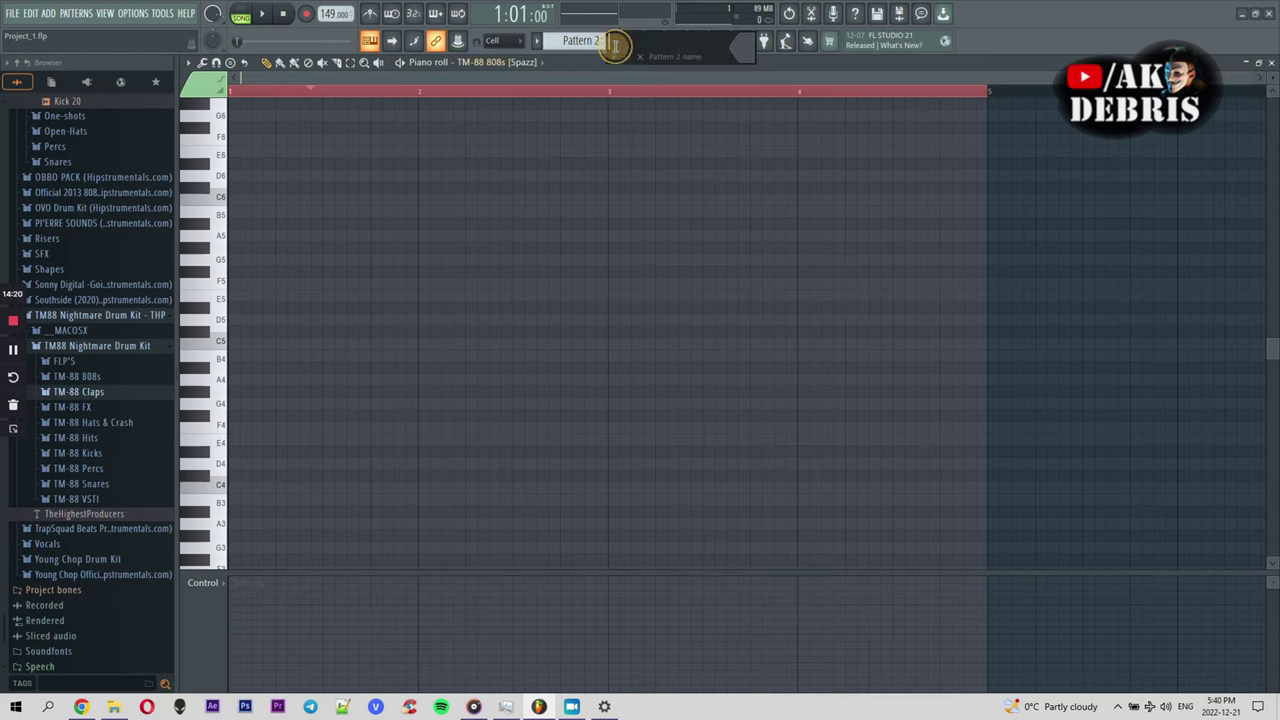
key(Return)
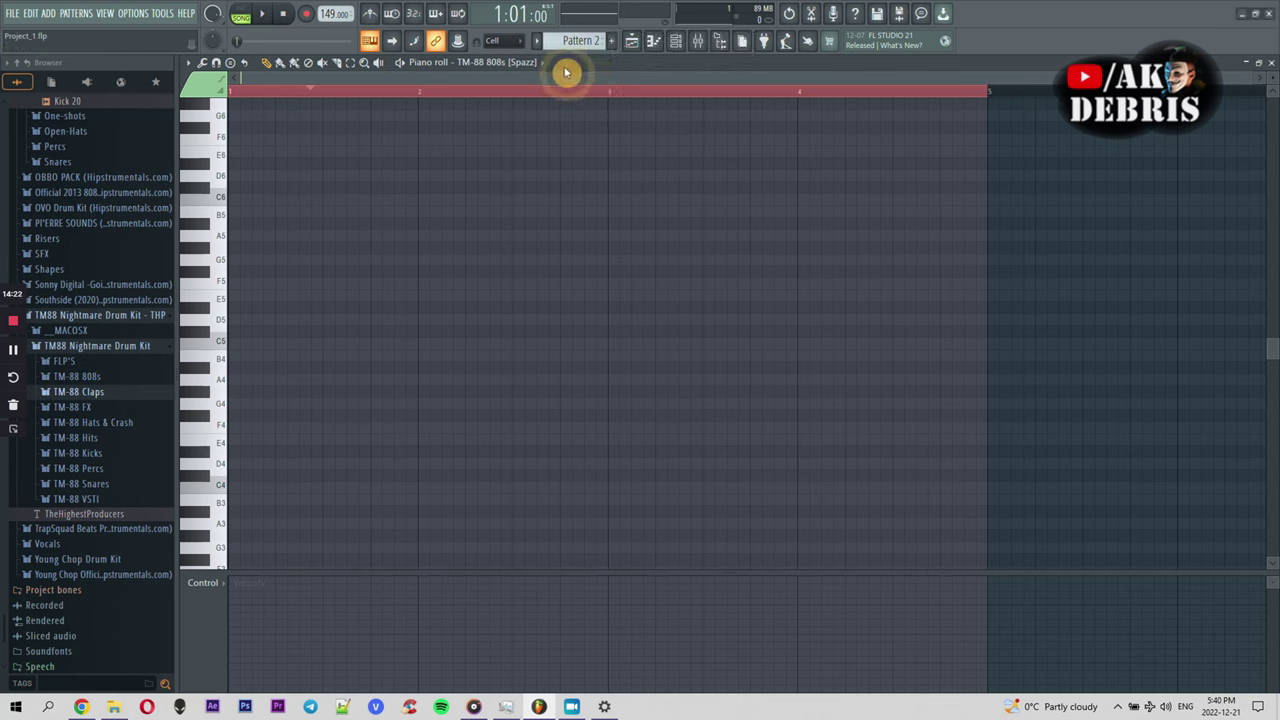
Paste the copied notes into the Metro X TM-88 kick's piano roll in Pattern 2, lowering them to C5 with the last note at C#5
click(676, 40)
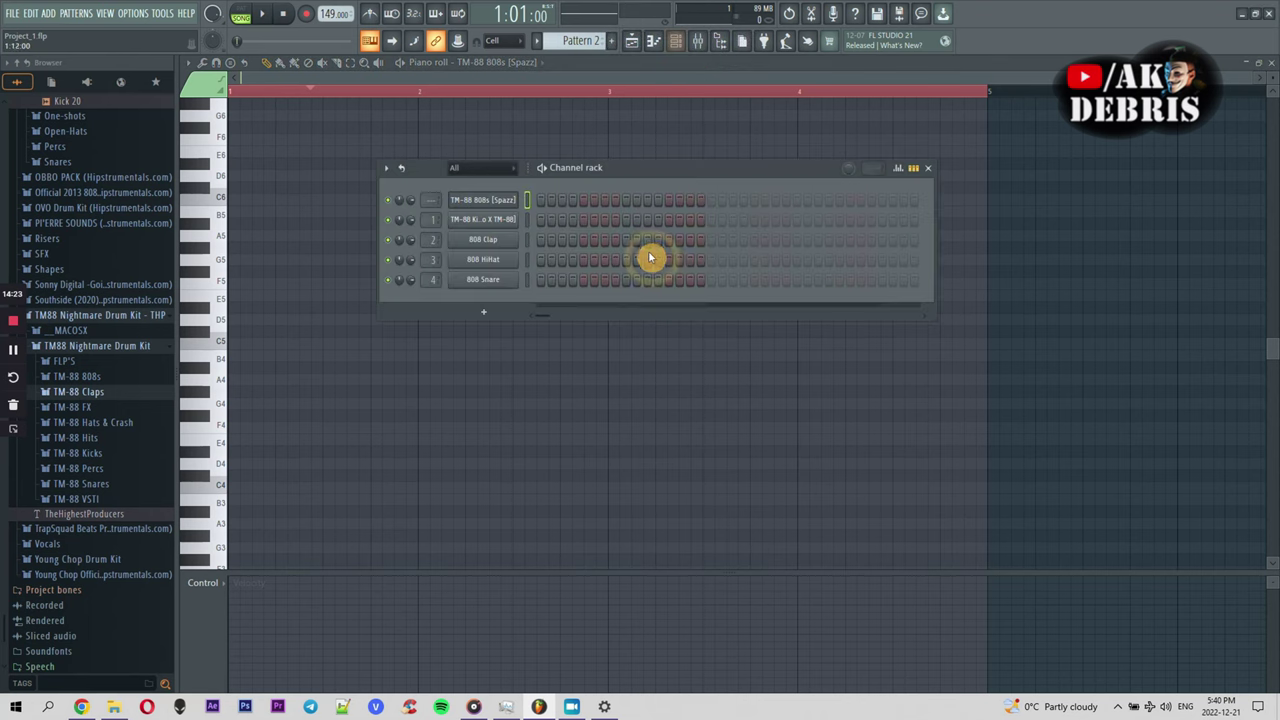
right_click(521, 229)
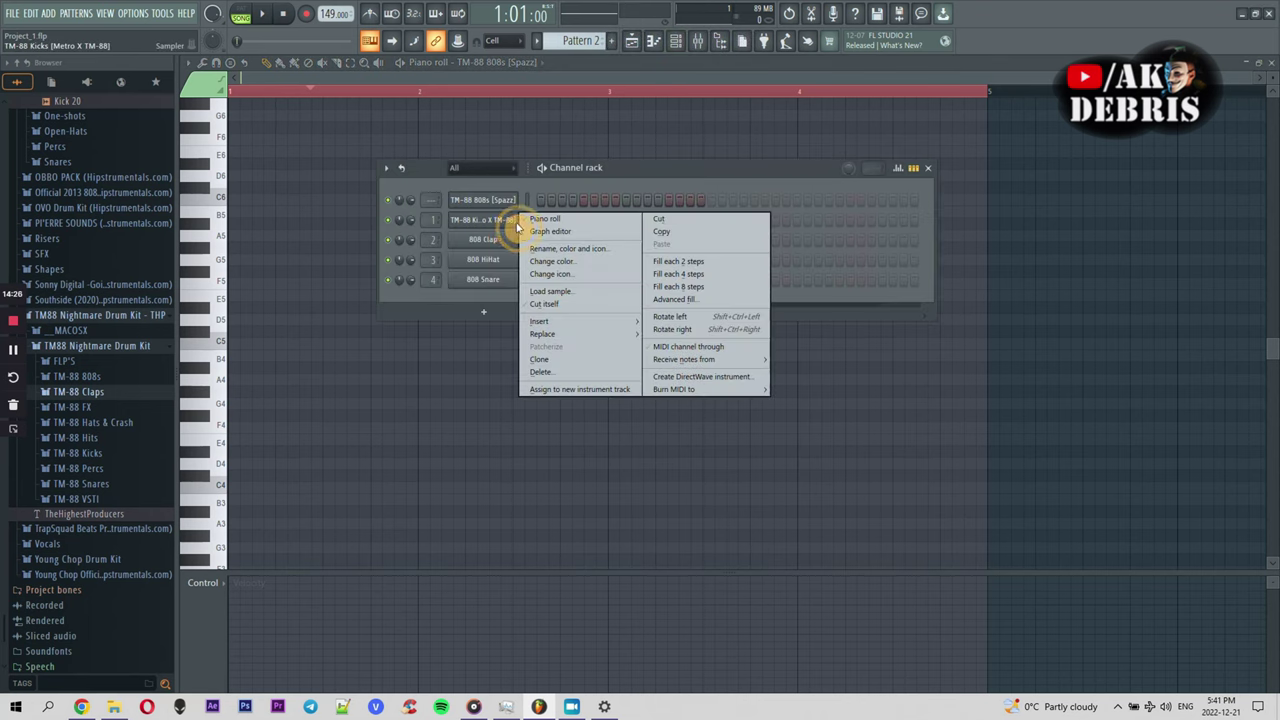
click(548, 214)
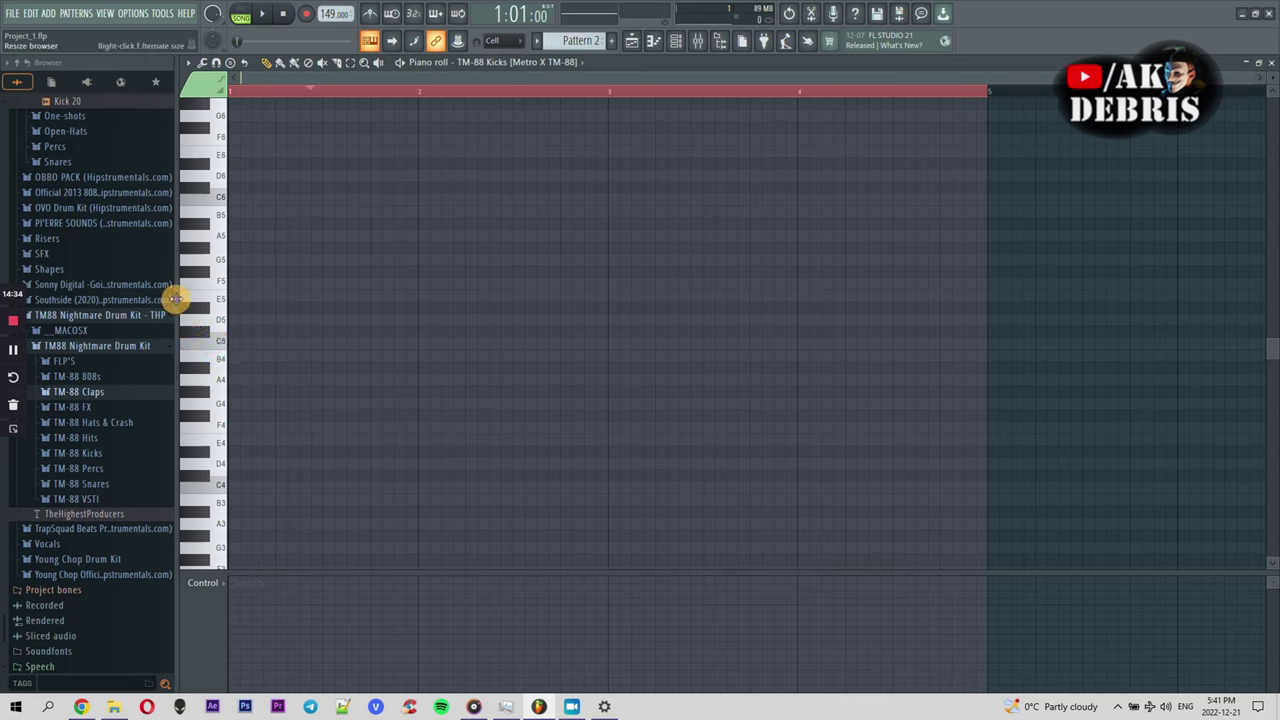
key(ctrl+v)
drag(320, 292, 130, 337)
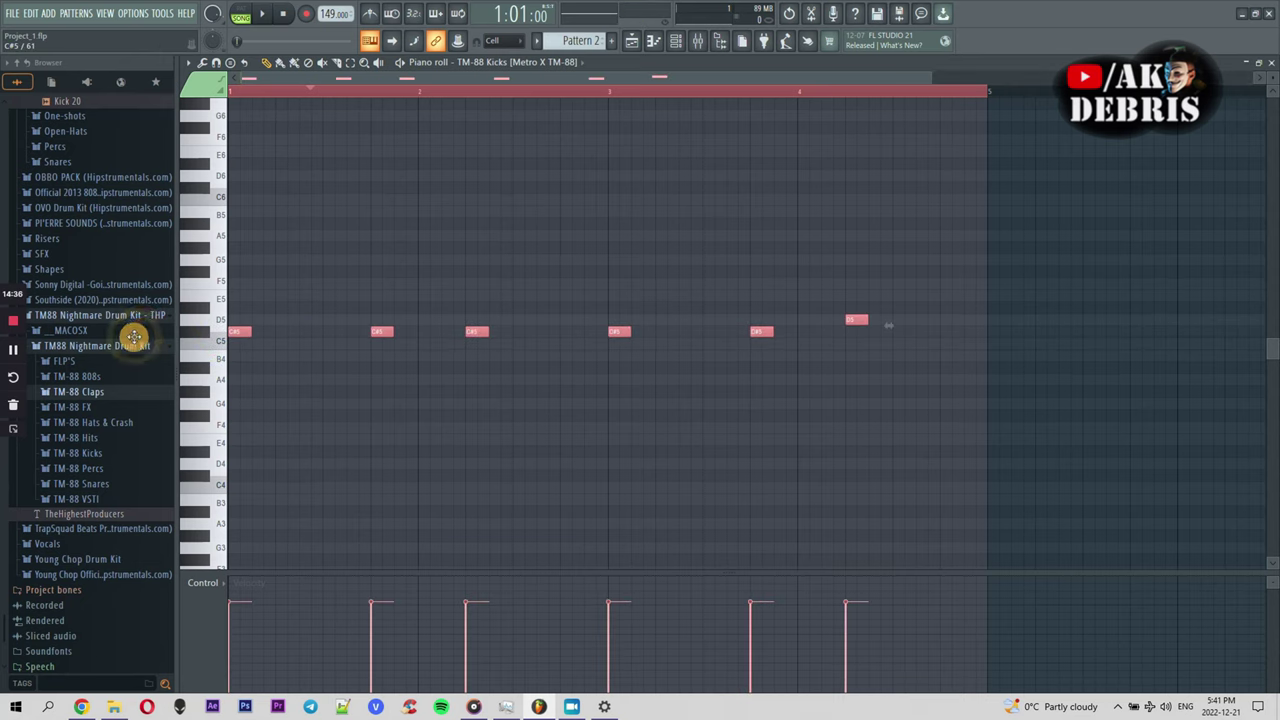
key(space)
click(520, 297)
key(space)
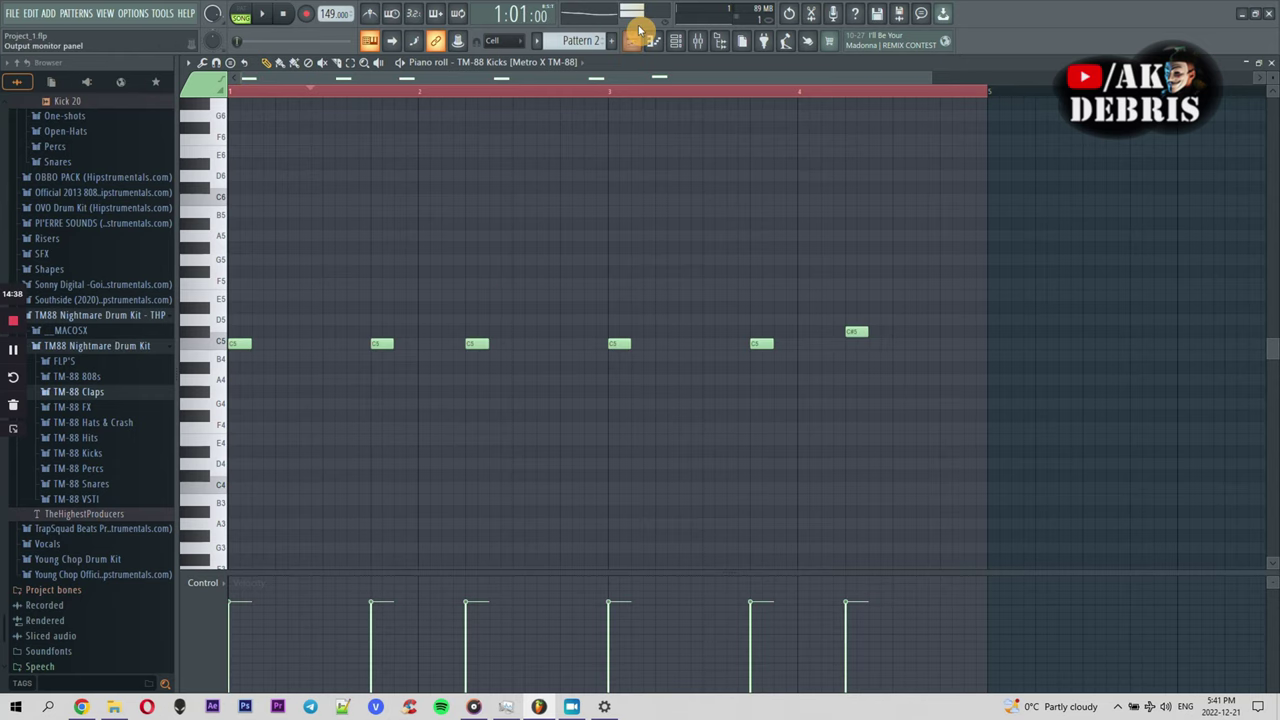
Place Pattern 2 on playlist track 2 starting at bar 1 and play the arrangement
click(631, 40)
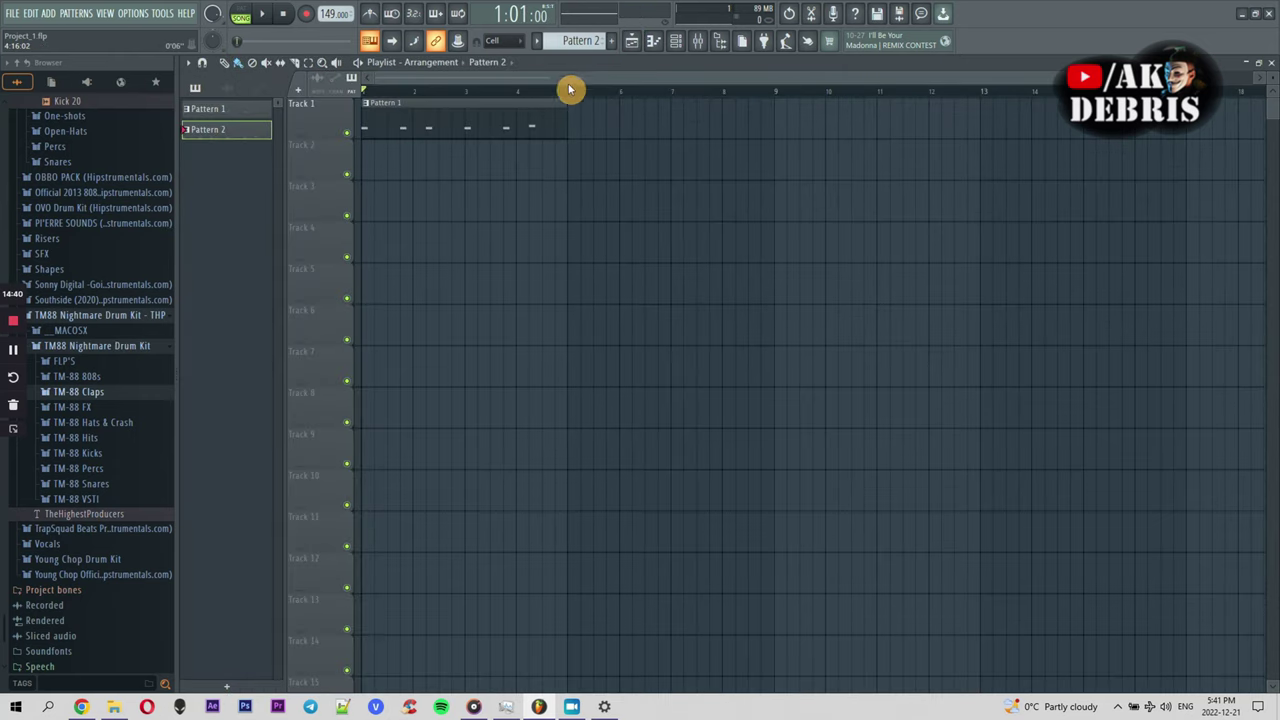
drag(396, 165, 334, 166)
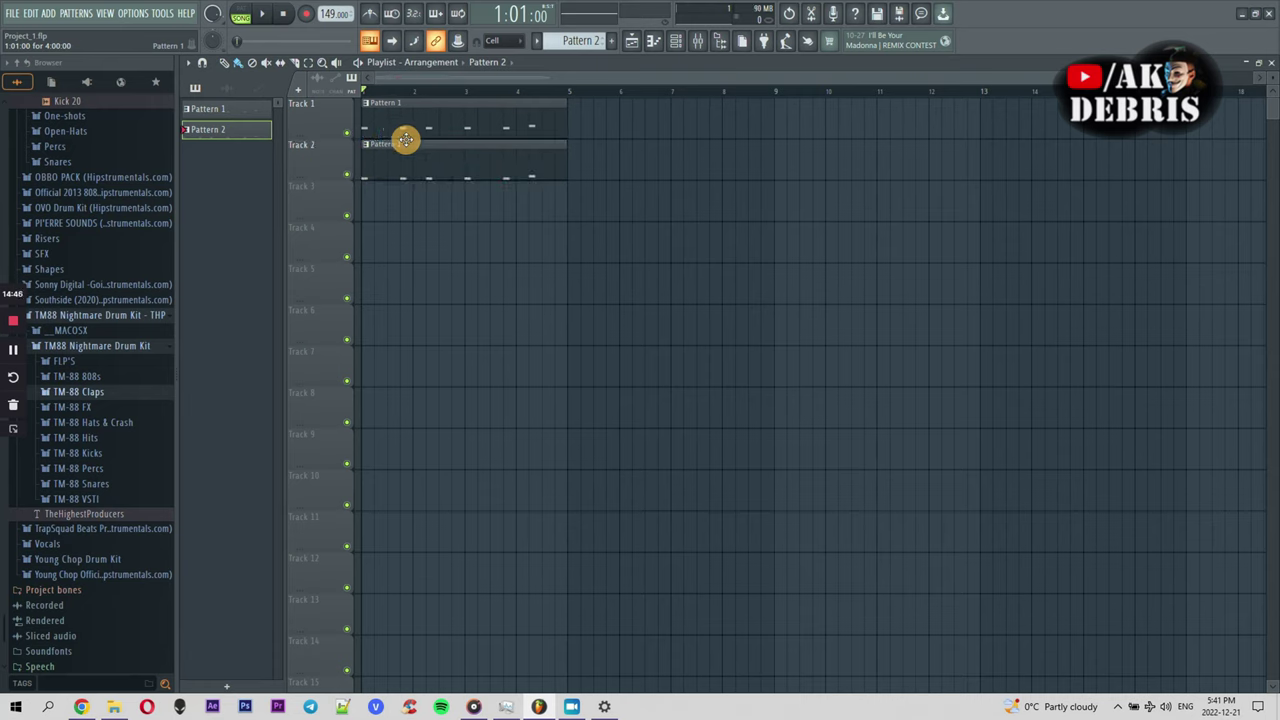
key(space)
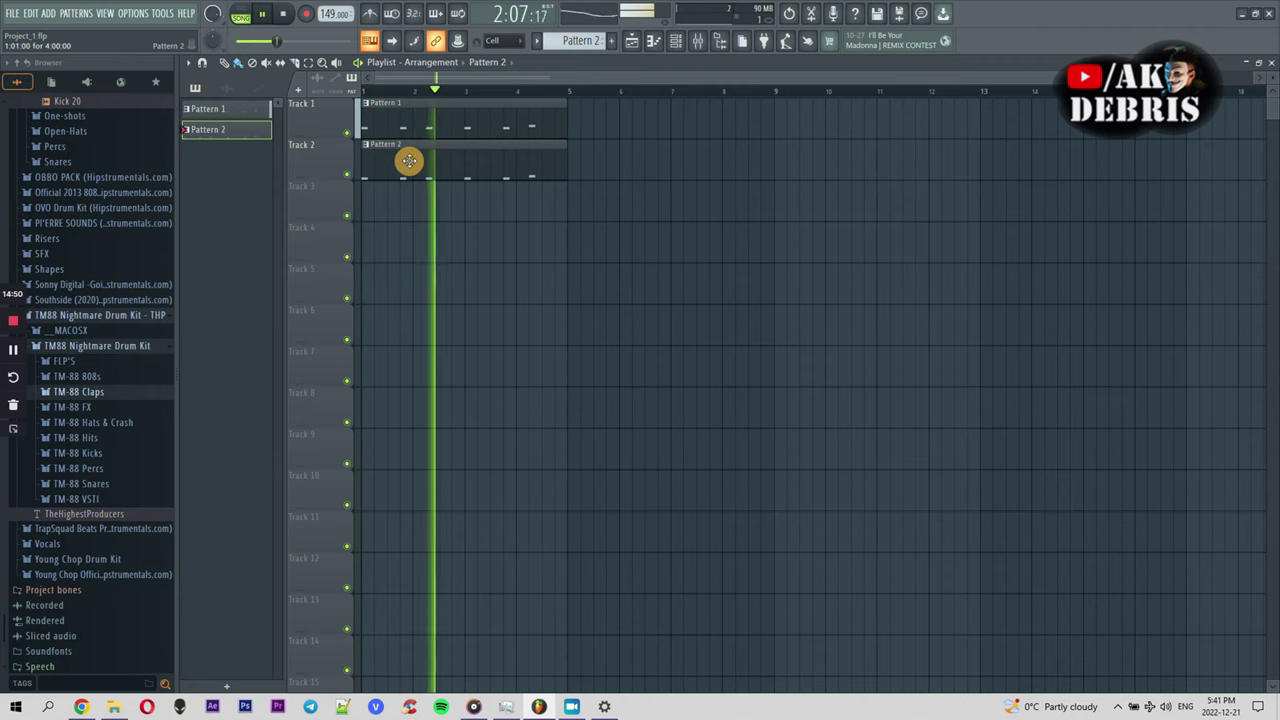
Stop playback, view the mixer, and create a new empty pattern with its default name
click(676, 40)
click(698, 40)
click(283, 13)
click(624, 40)
key(F4)
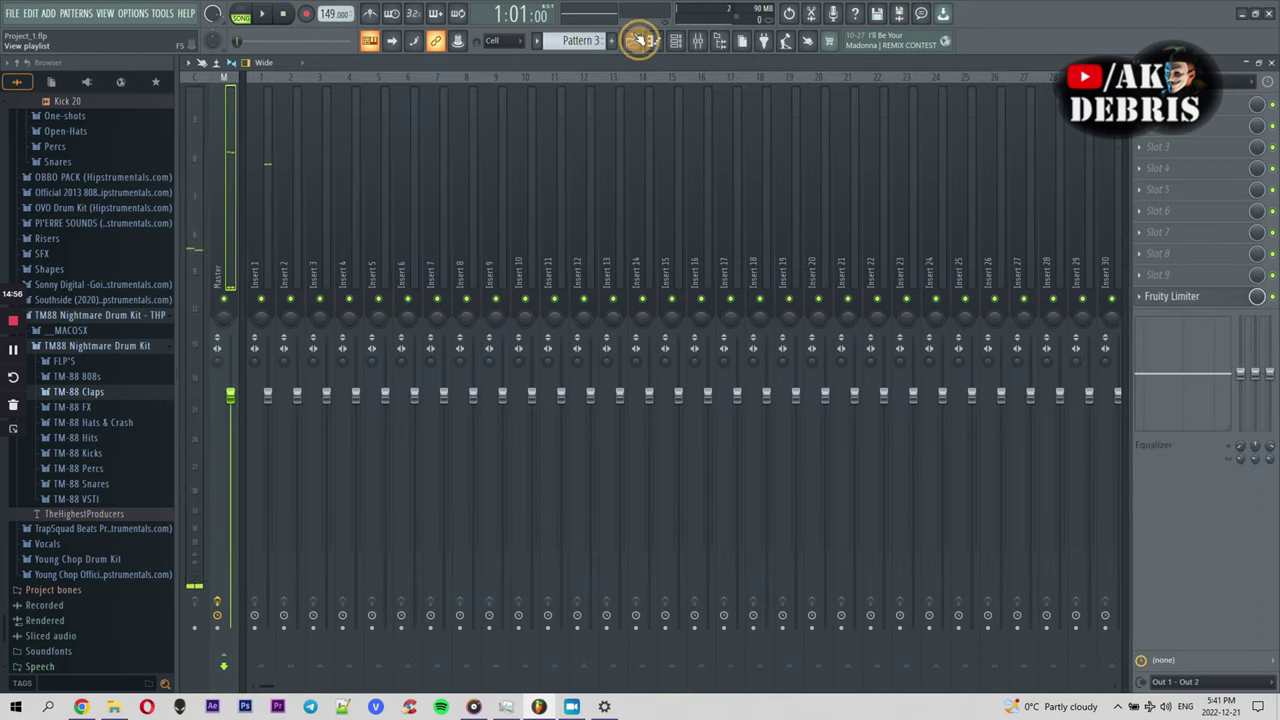
Disable the Fruity Limiter on the mixer's Master track, play the arrangement, and return to the playlist
click(633, 40)
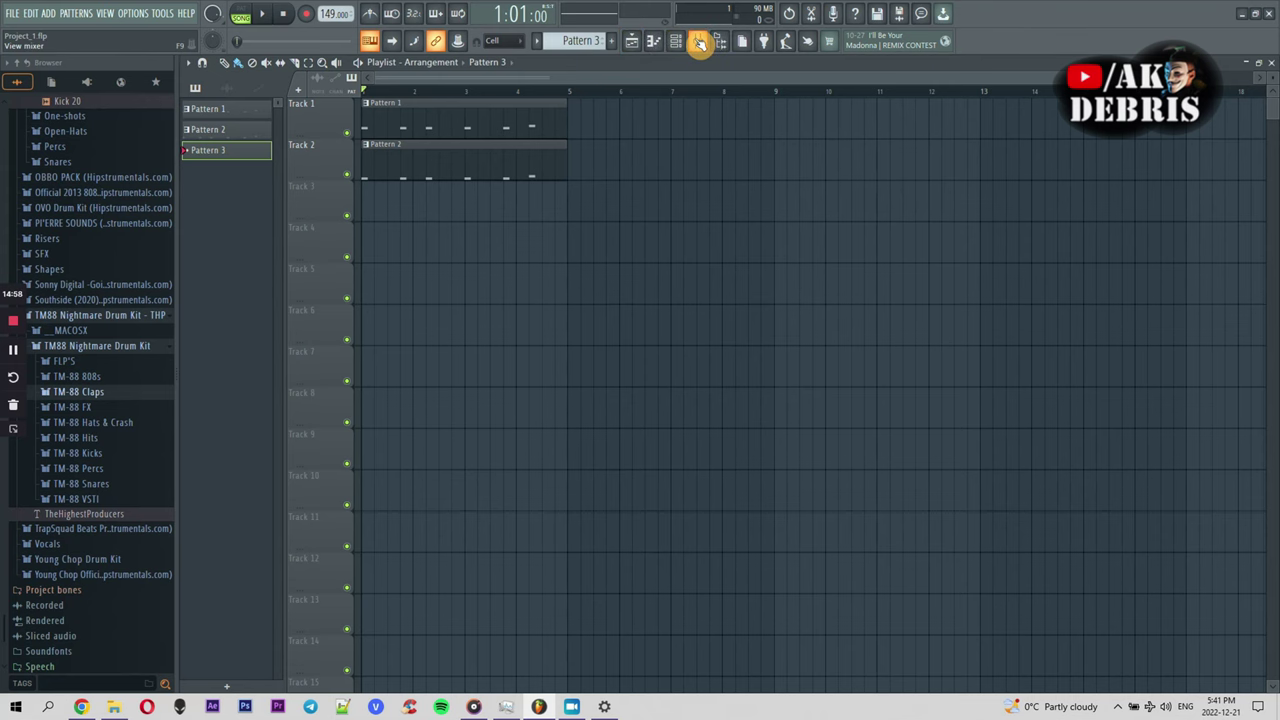
click(697, 42)
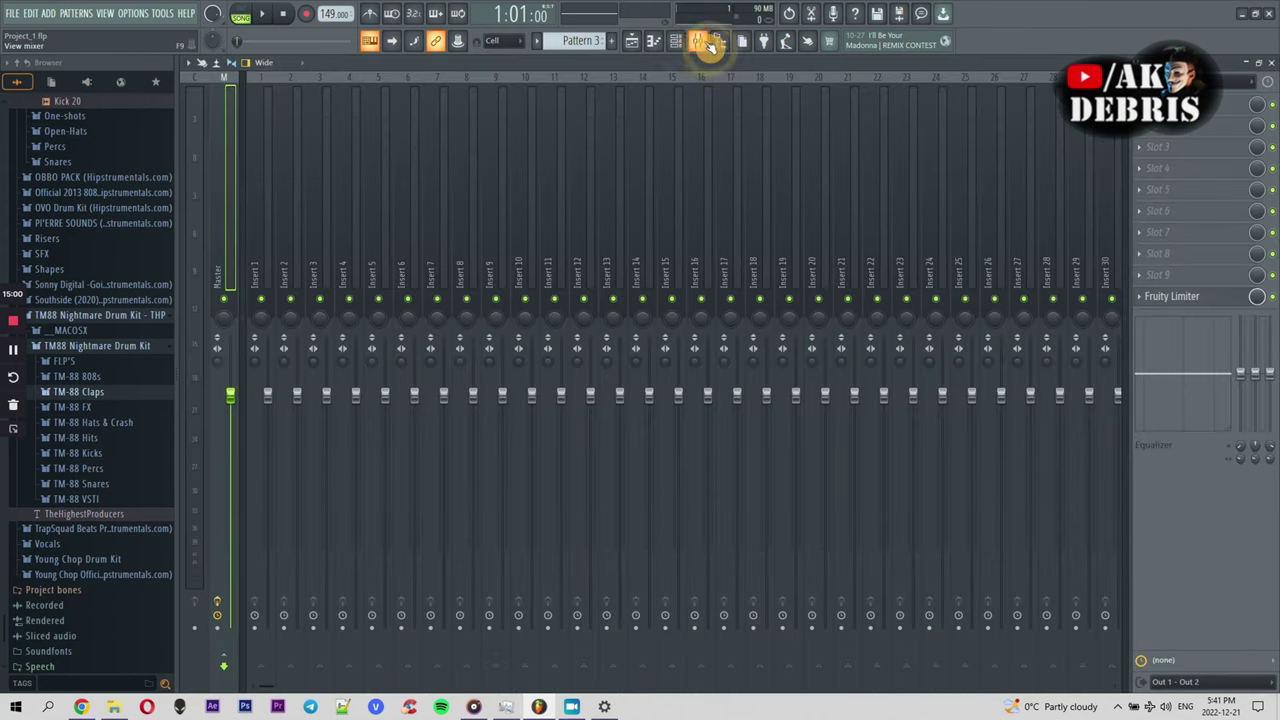
click(700, 42)
click(702, 42)
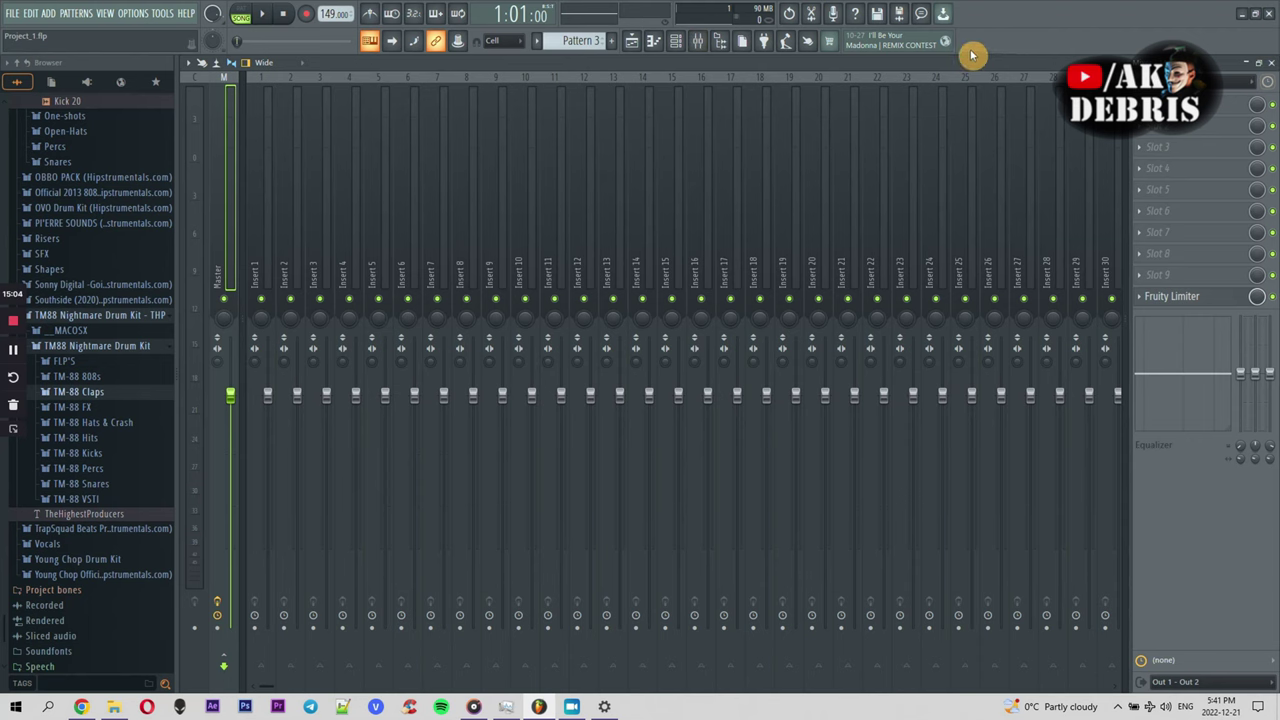
double_click(941, 65)
double_click(775, 109)
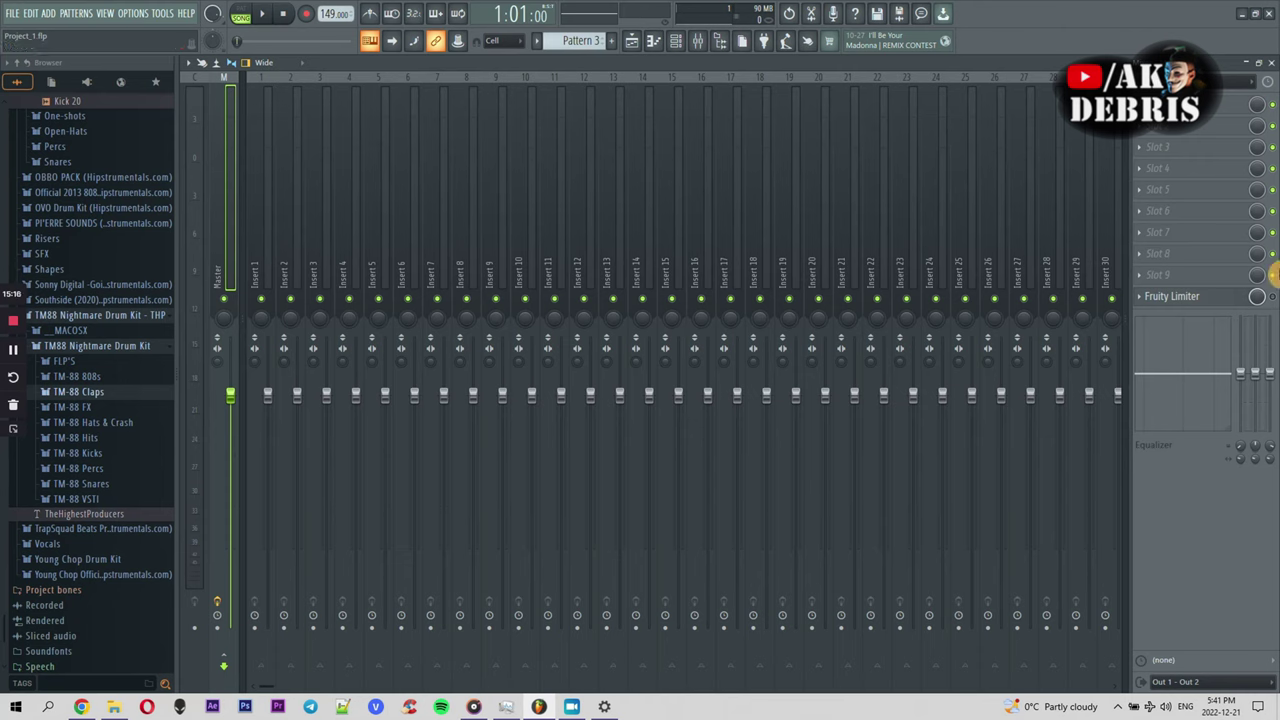
double_click(1047, 61)
key(space)
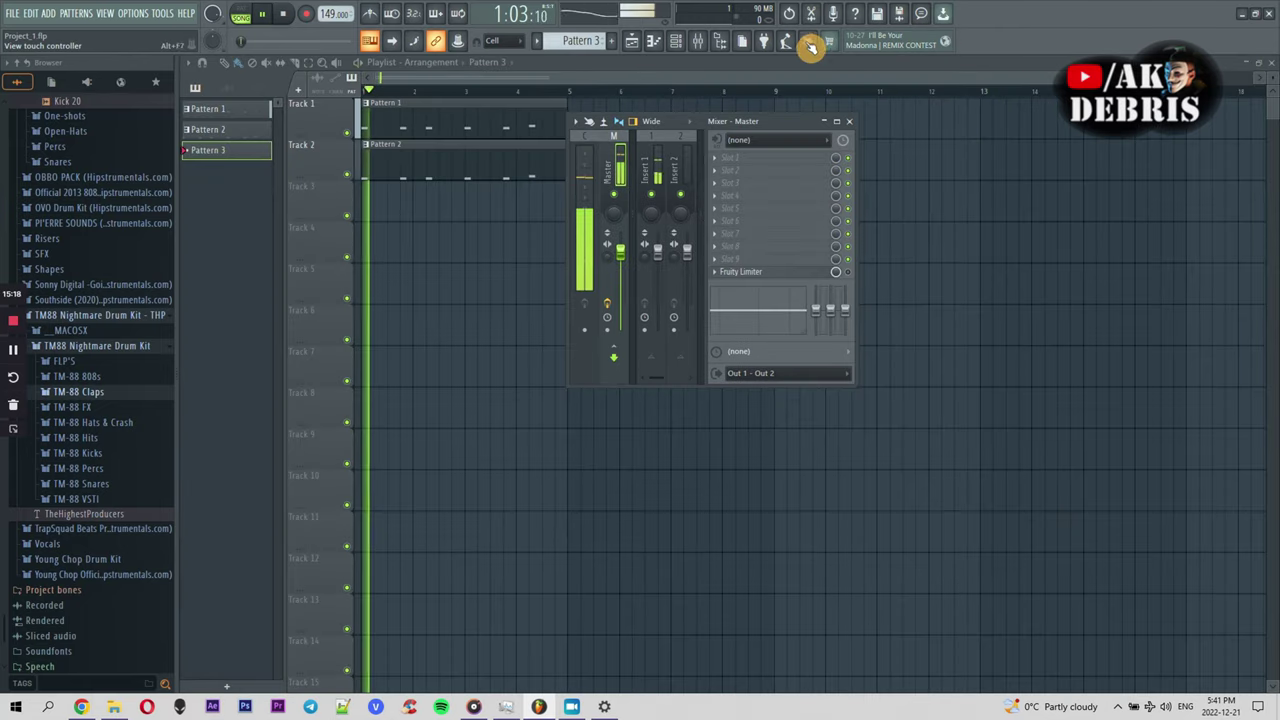
click(696, 44)
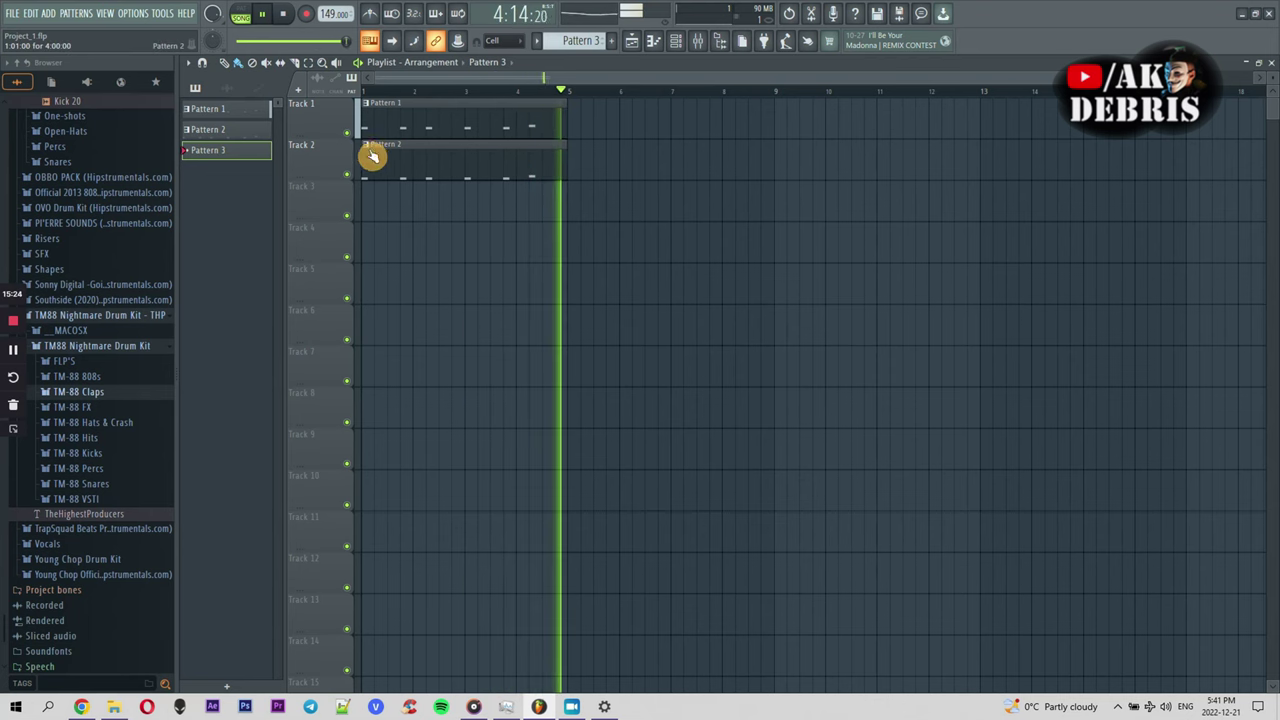
Lower the last kick note in Pattern 2, at bar 4 beat 2, to C5 and stop playback
click(418, 164)
double_click(418, 164)
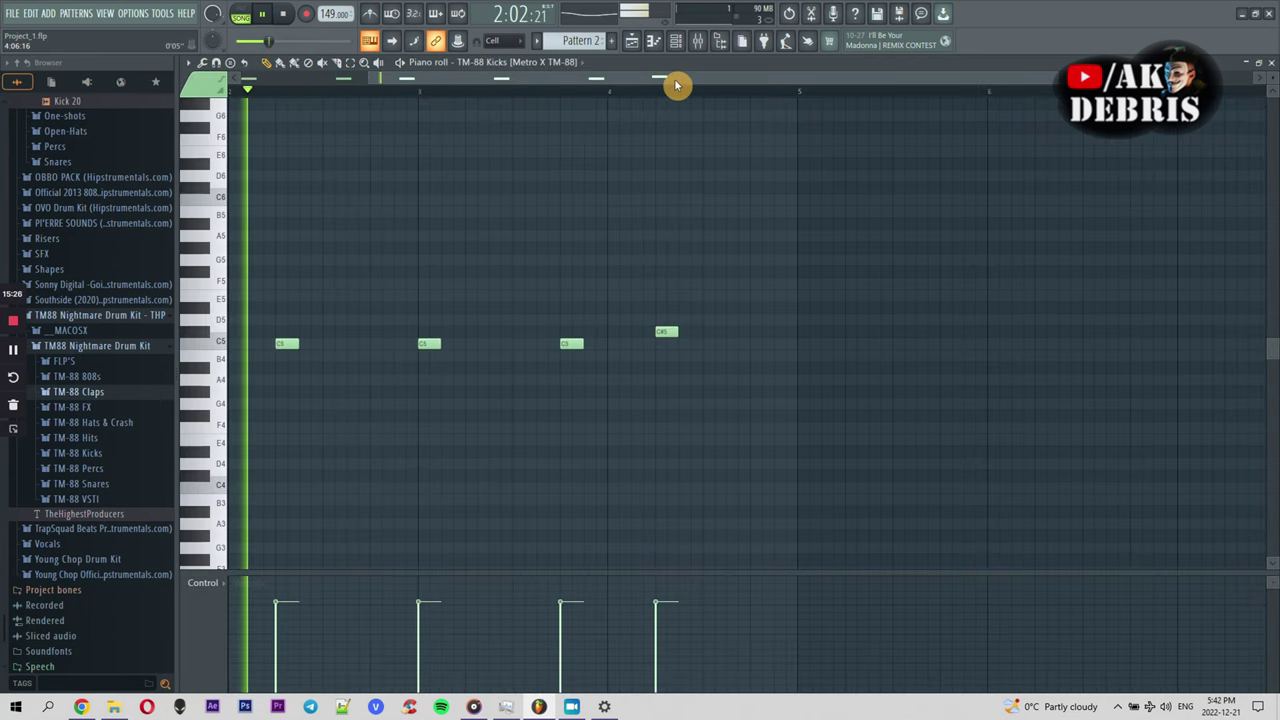
click(857, 340)
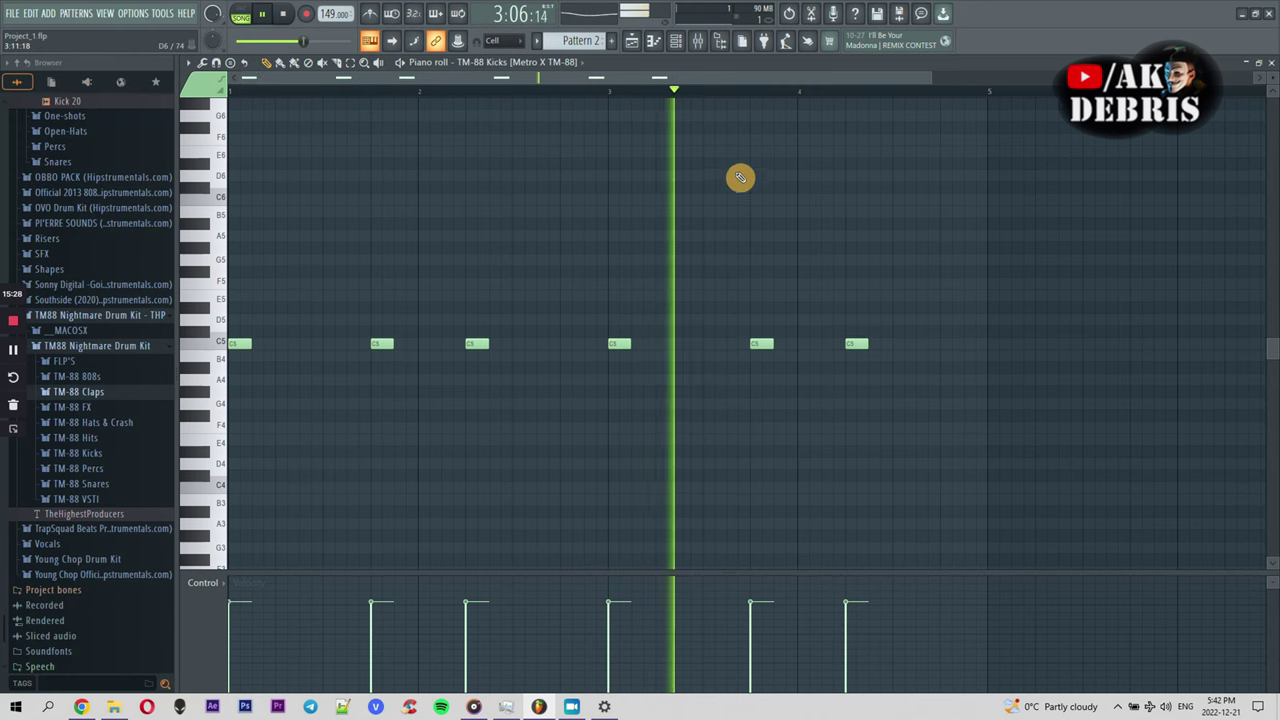
key(F6)
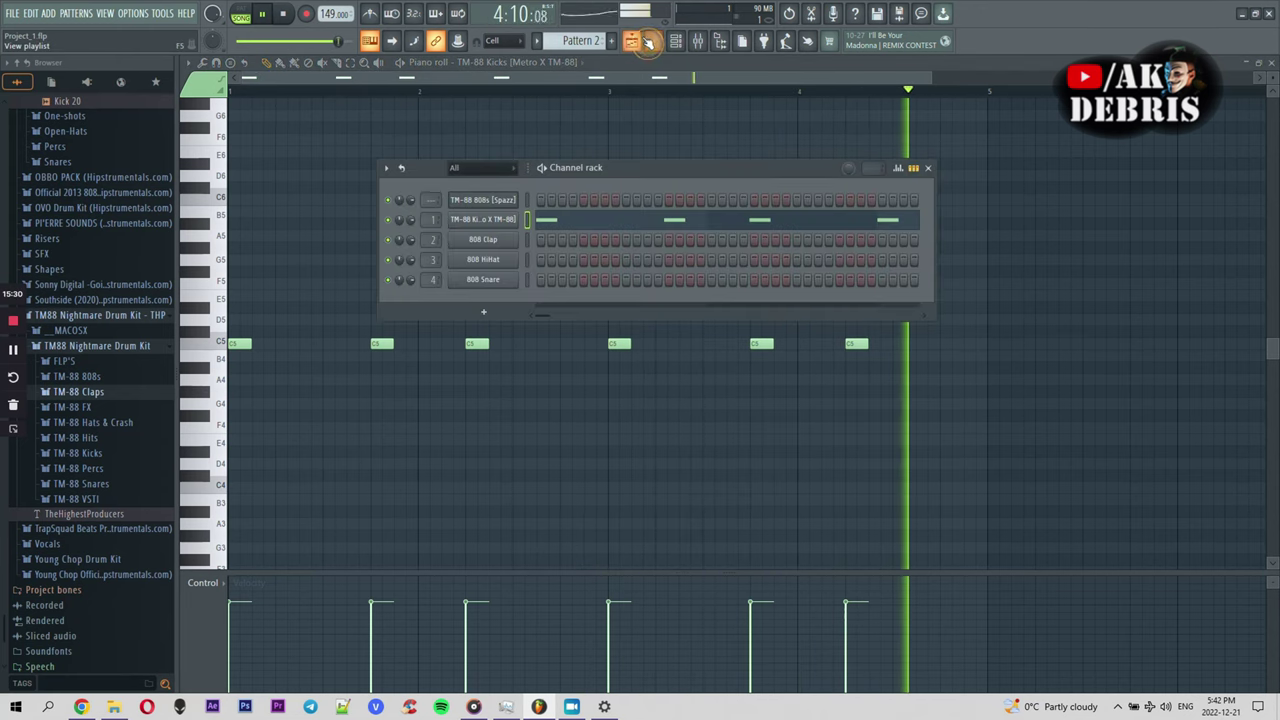
key(space)
key(F5)
Open the Spazz notes of Pattern 1, dismiss the note properties, and delete the stray C4 note in bar 4
double_click(410, 130)
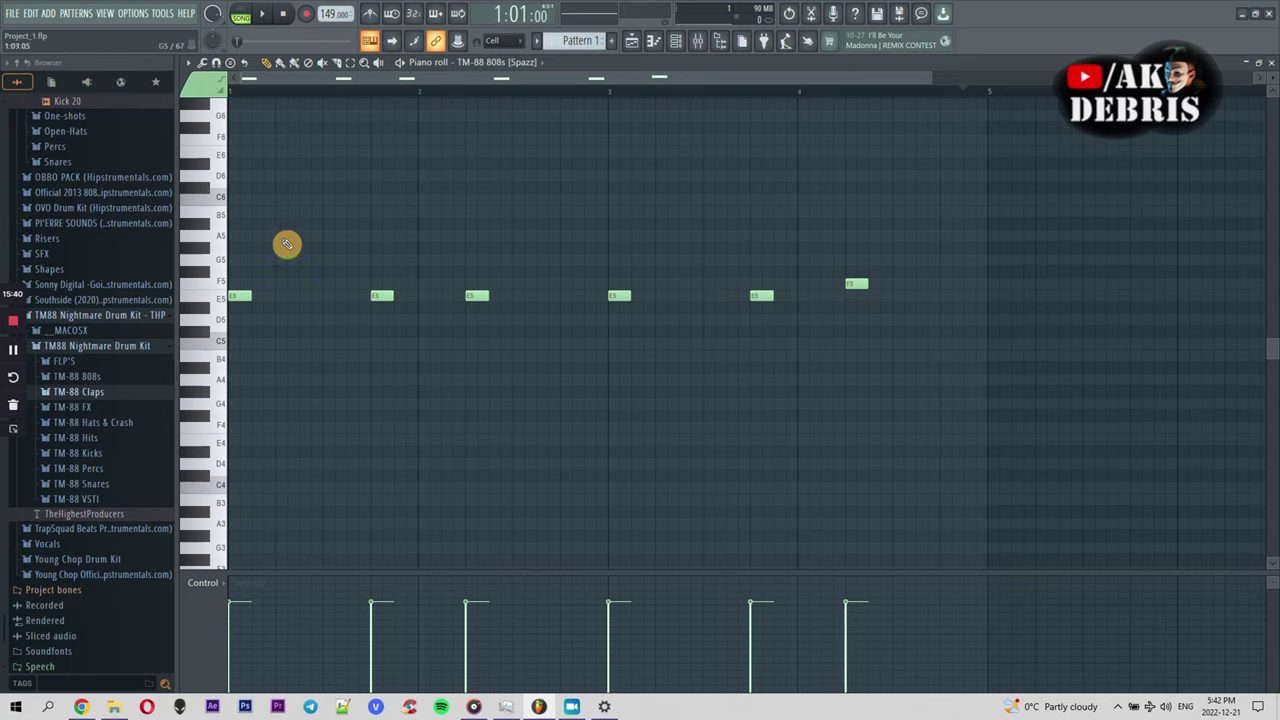
click(680, 42)
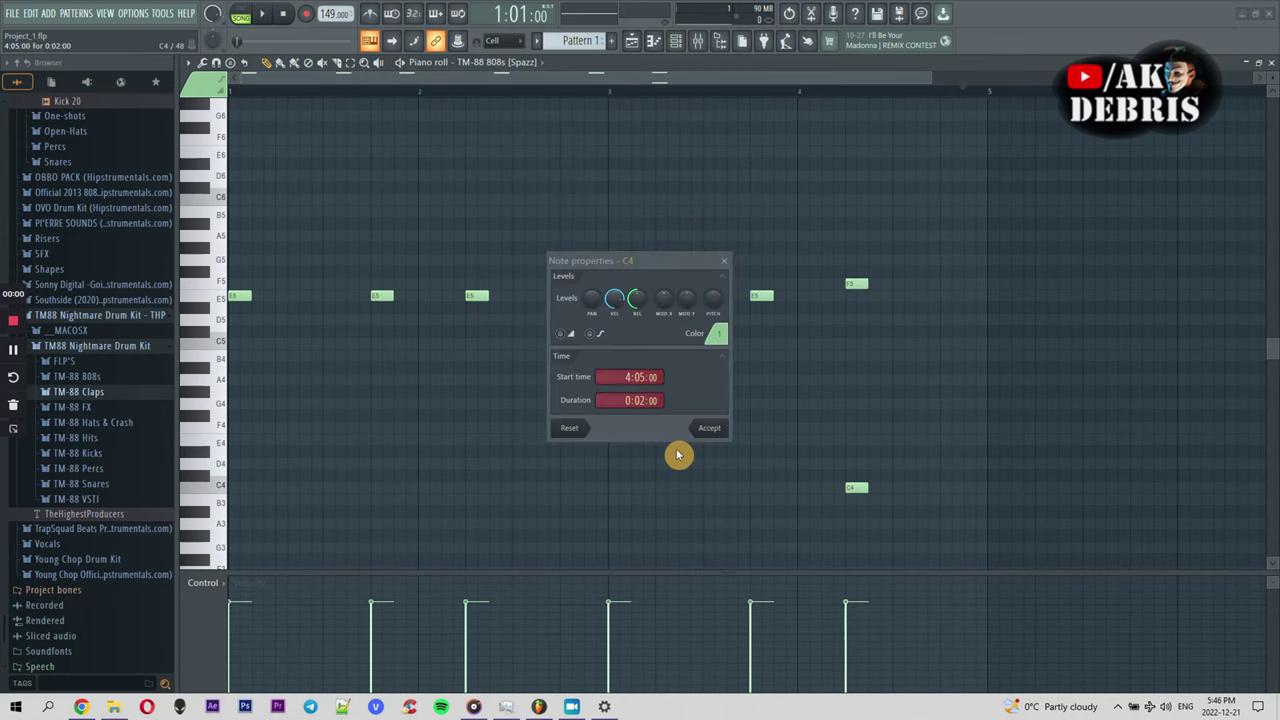
click(724, 264)
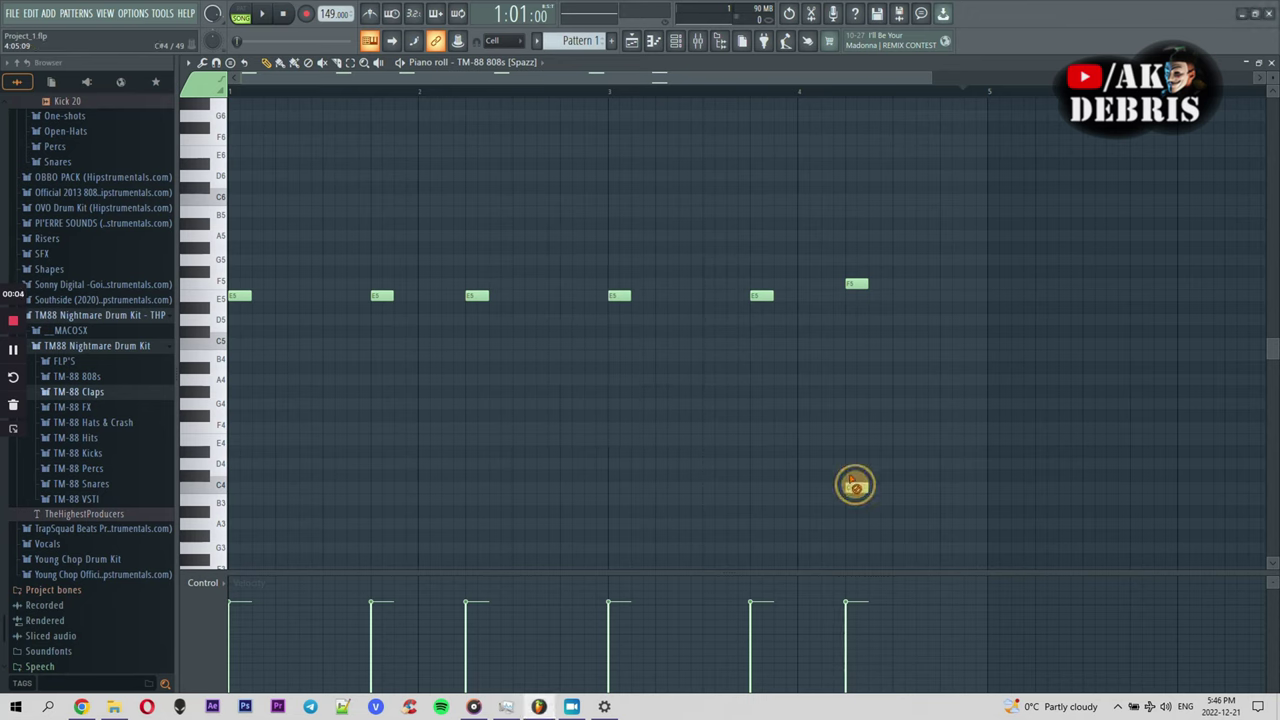
right_click(853, 483)
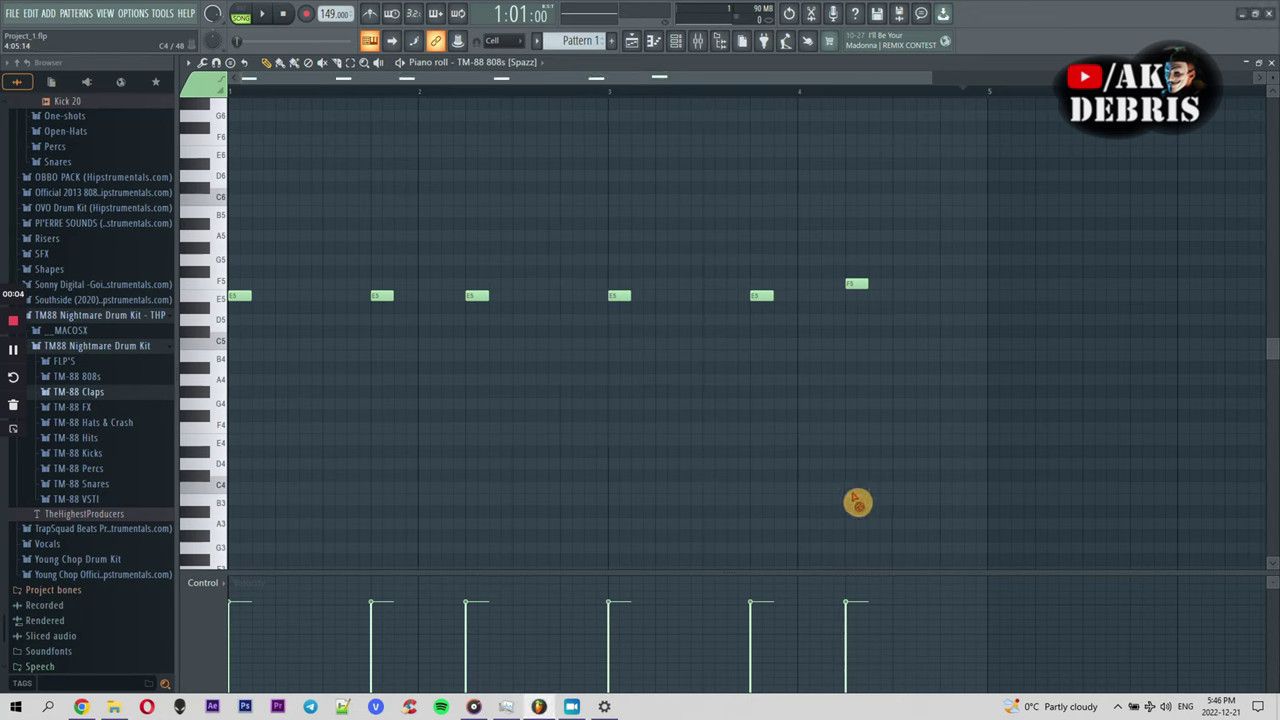
Mute track 2 in the playlist and audition Pattern 1 on its own
click(634, 43)
click(349, 177)
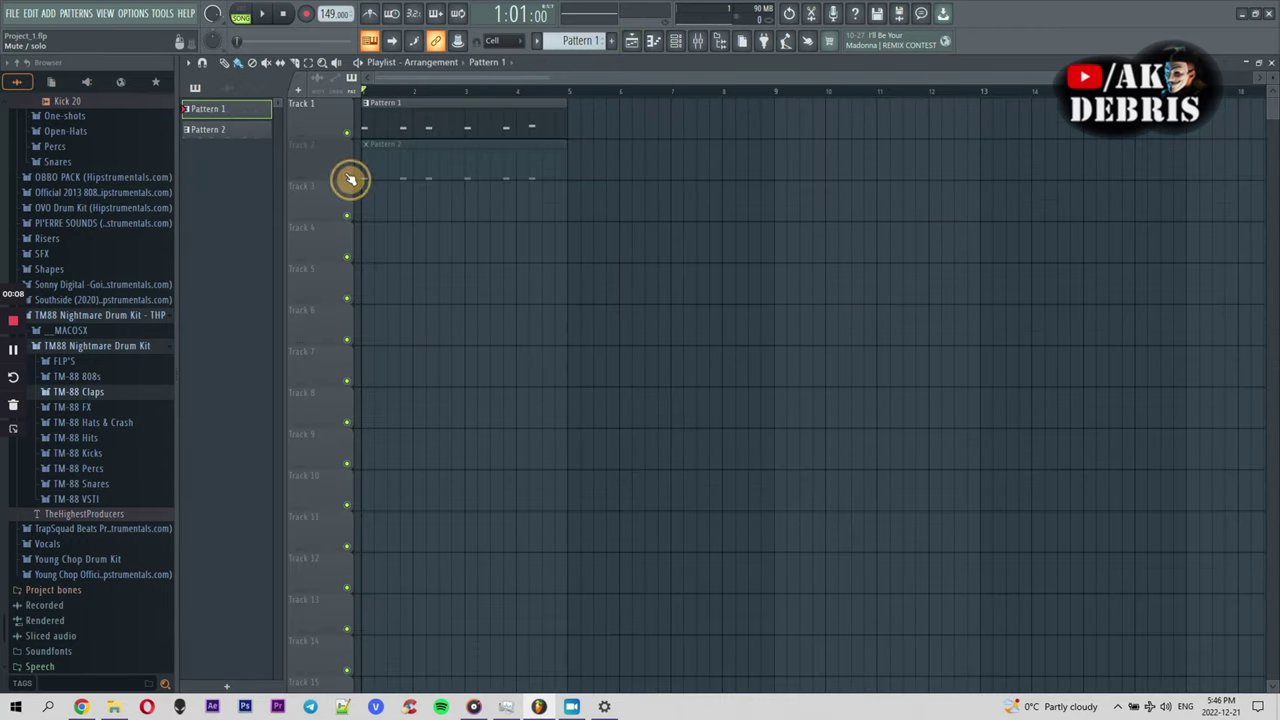
key(space)
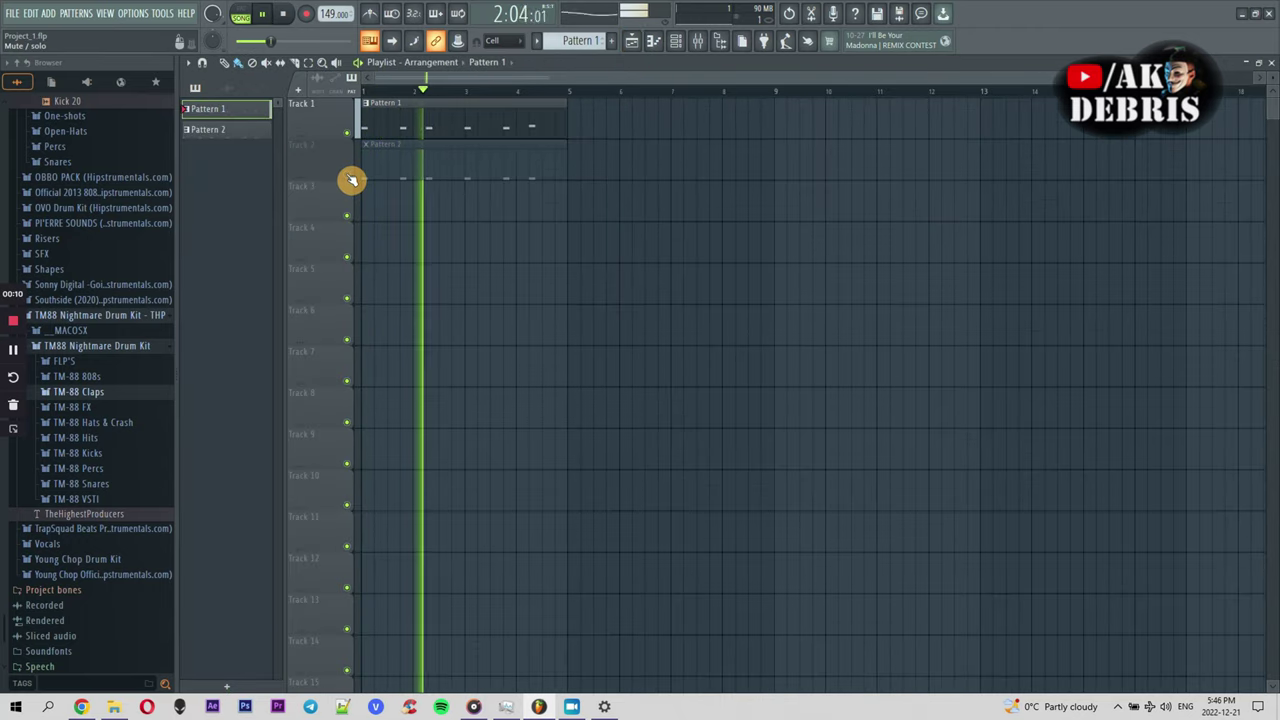
key(space)
Mute track 1, solo track 2, and play Pattern 2 on its own
click(348, 133)
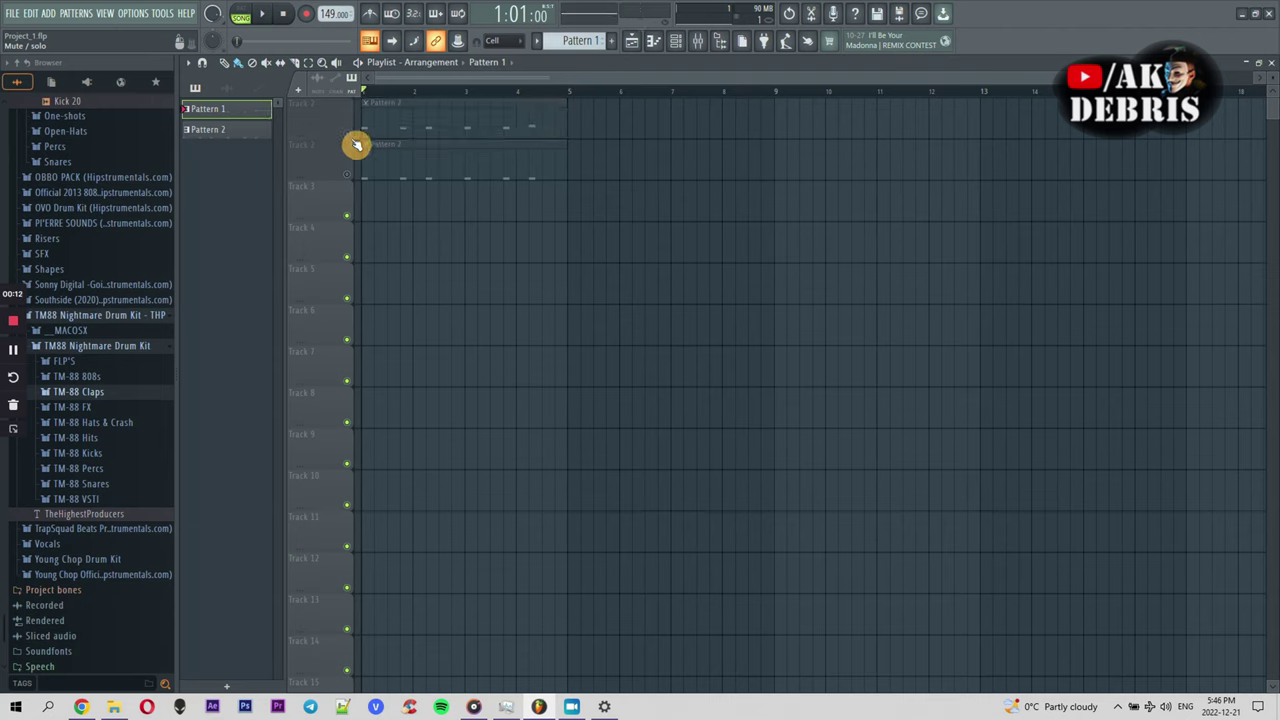
ctrl+click(349, 178)
click(352, 180)
key(space)
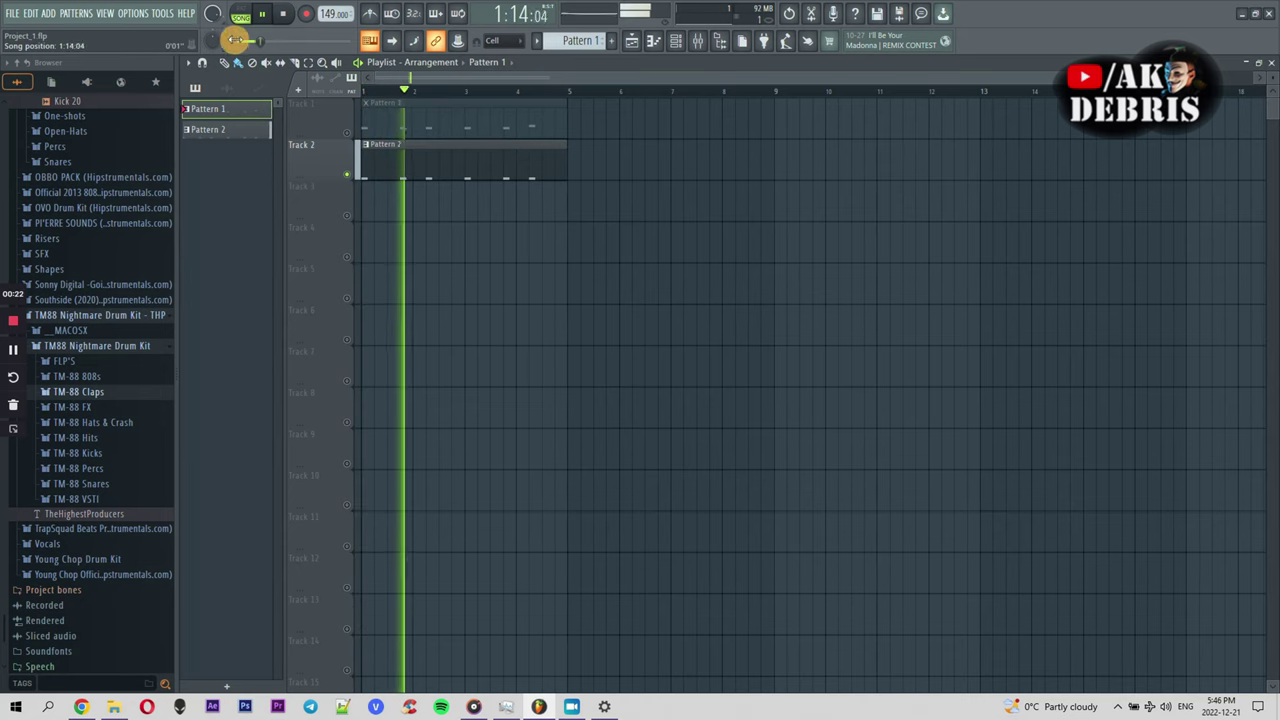
Create a new pattern with its default name and place it on playlist track 3 at bar 1
click(611, 40)
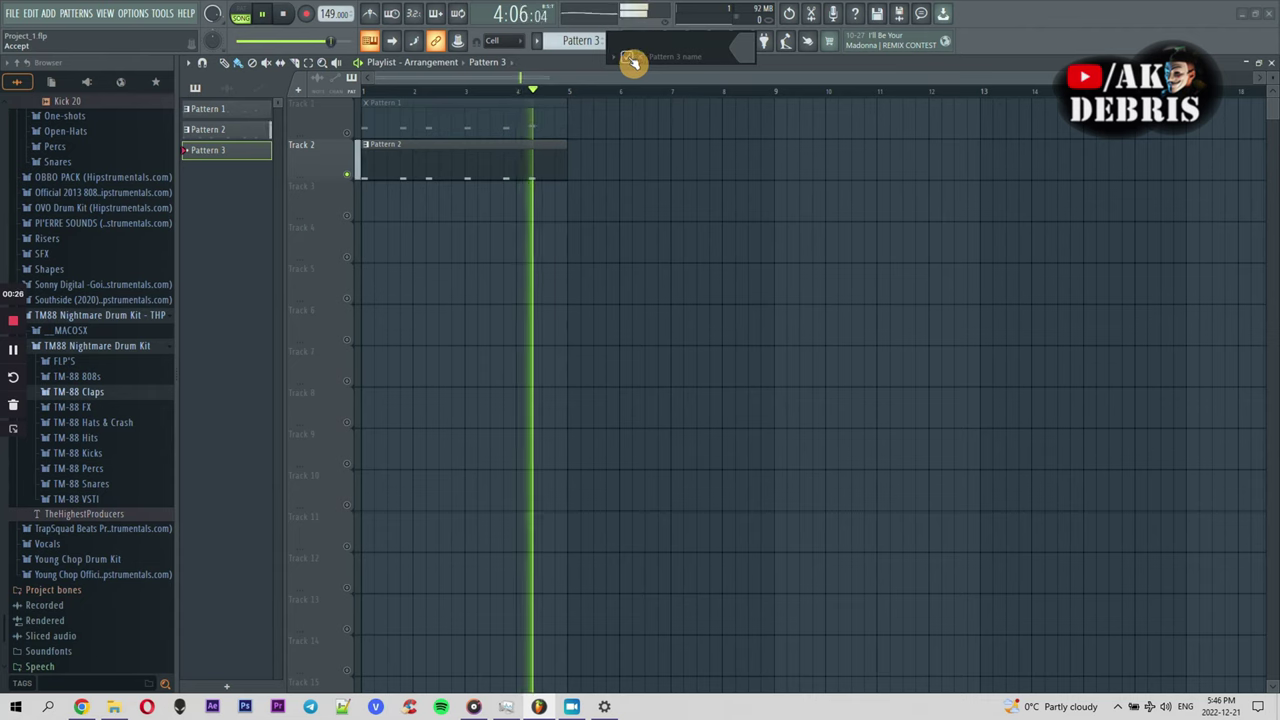
click(563, 190)
drag(554, 207, 349, 211)
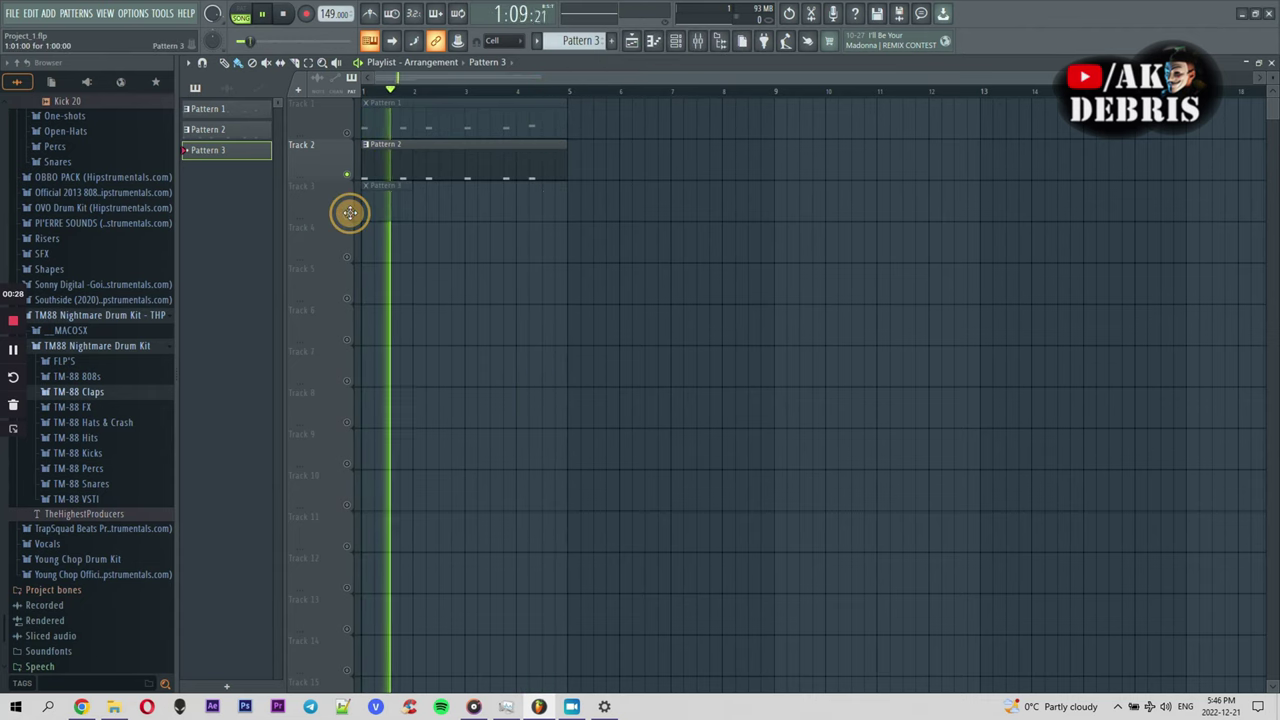
Re-enable the playlist tracks, mute only track 1, and stop playback
right_click(350, 218)
right_click(350, 218)
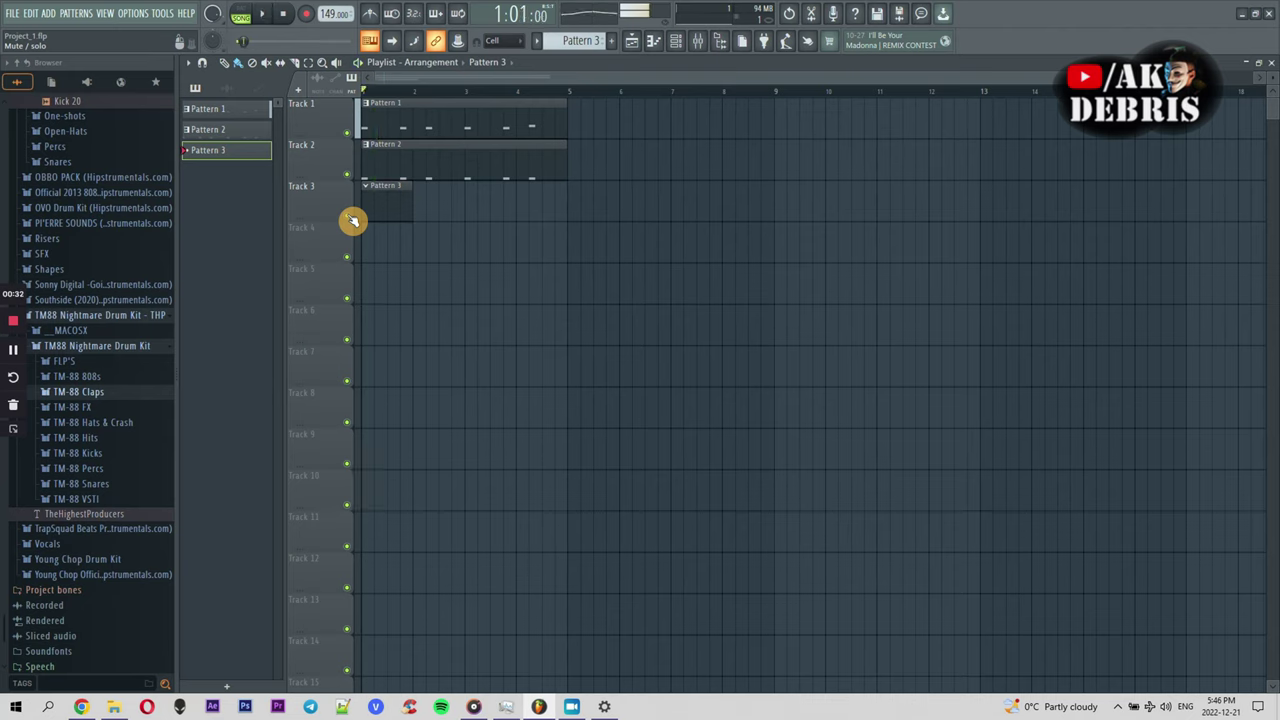
click(347, 134)
key(space)
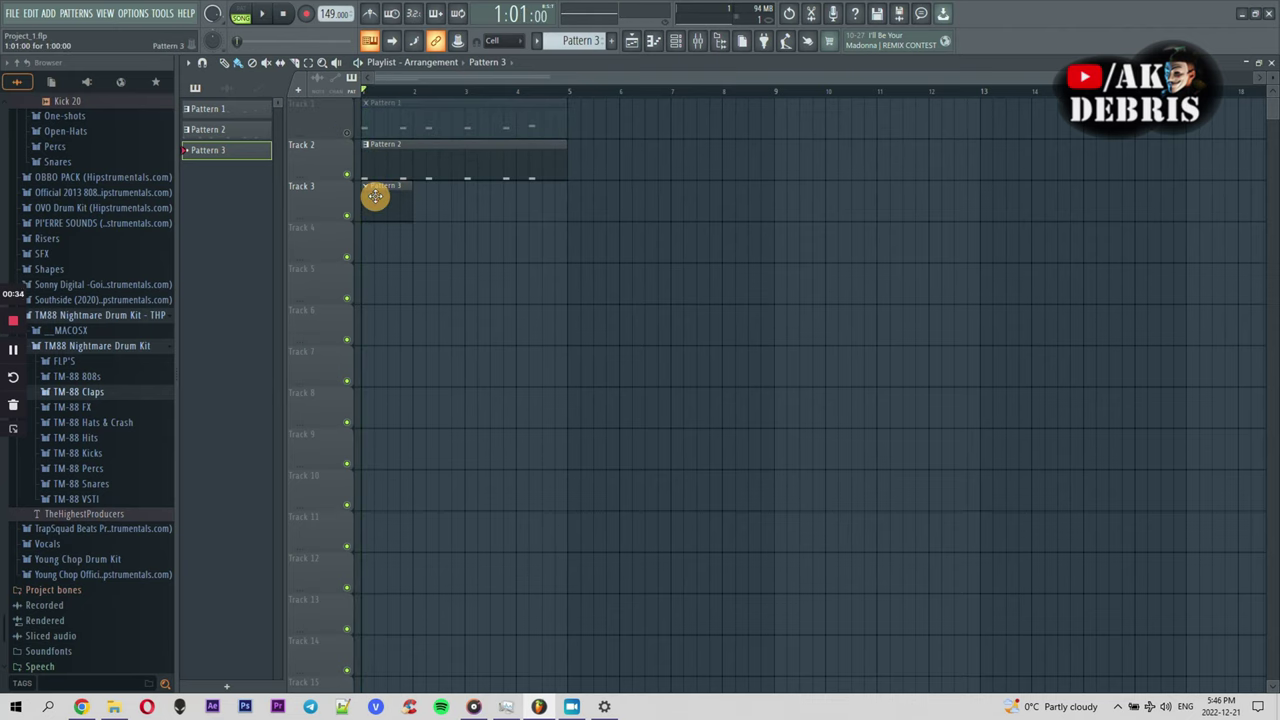
Audition clap samples in the TM-88 Claps folder, including Birds, Mafia Clap, Metro X TM-88, and TM-88 Clap
click(125, 393)
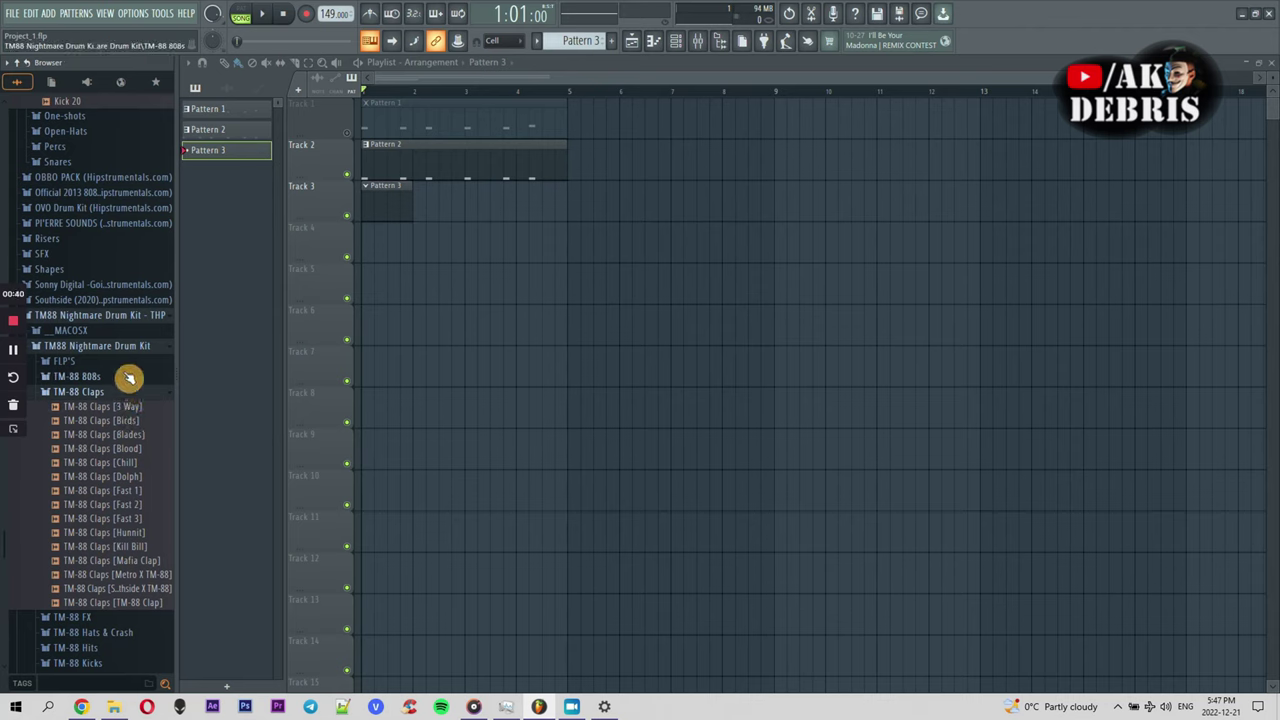
click(112, 421)
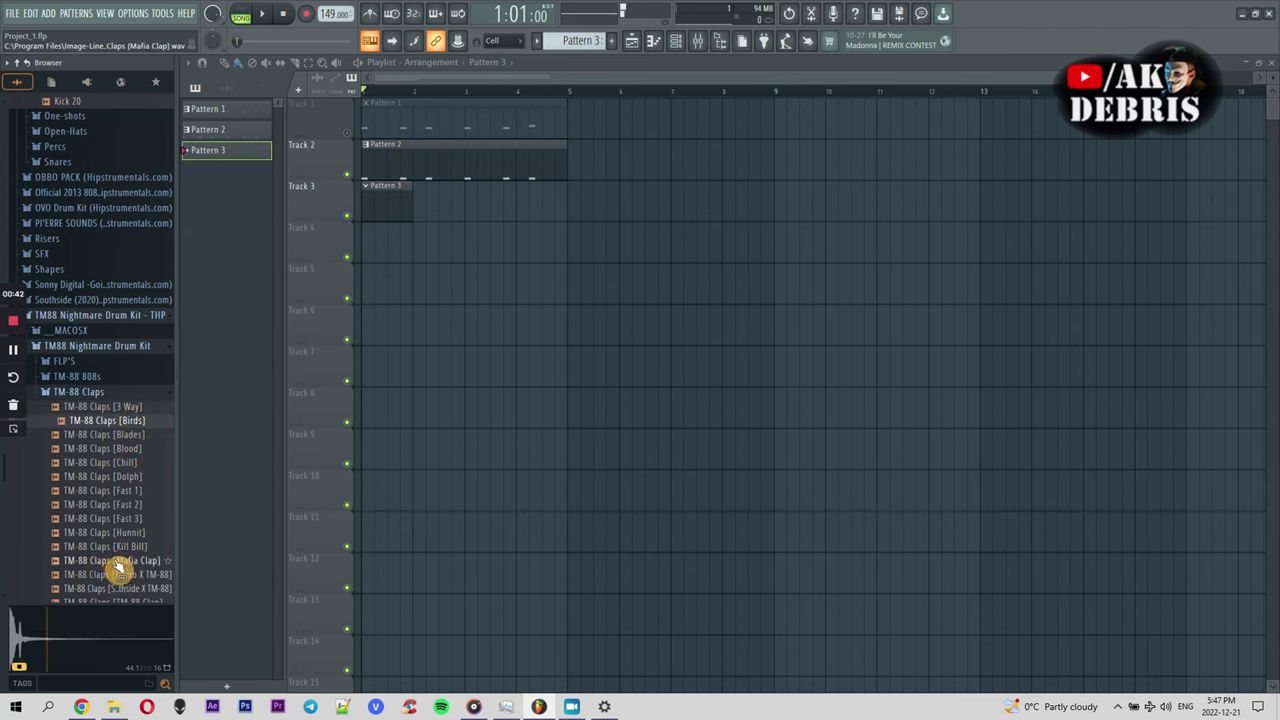
scroll(118, 567, down, 5)
click(113, 310)
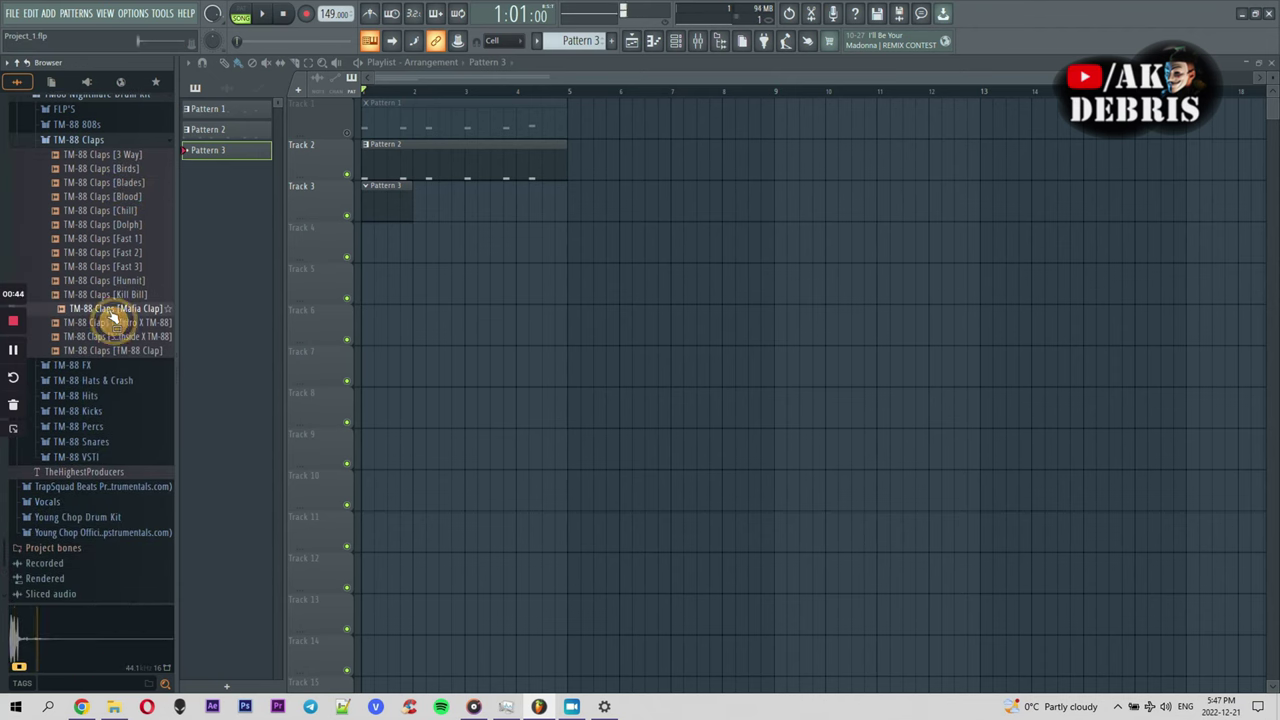
click(125, 322)
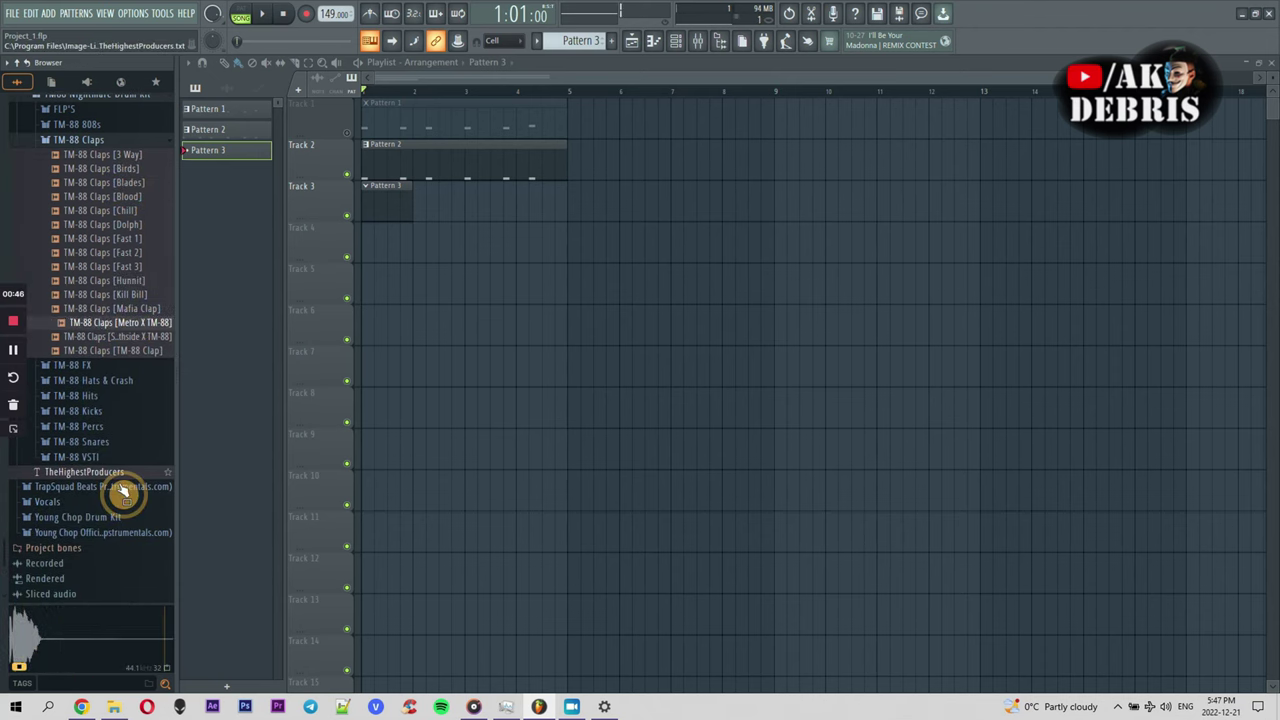
click(132, 337)
key(Up)
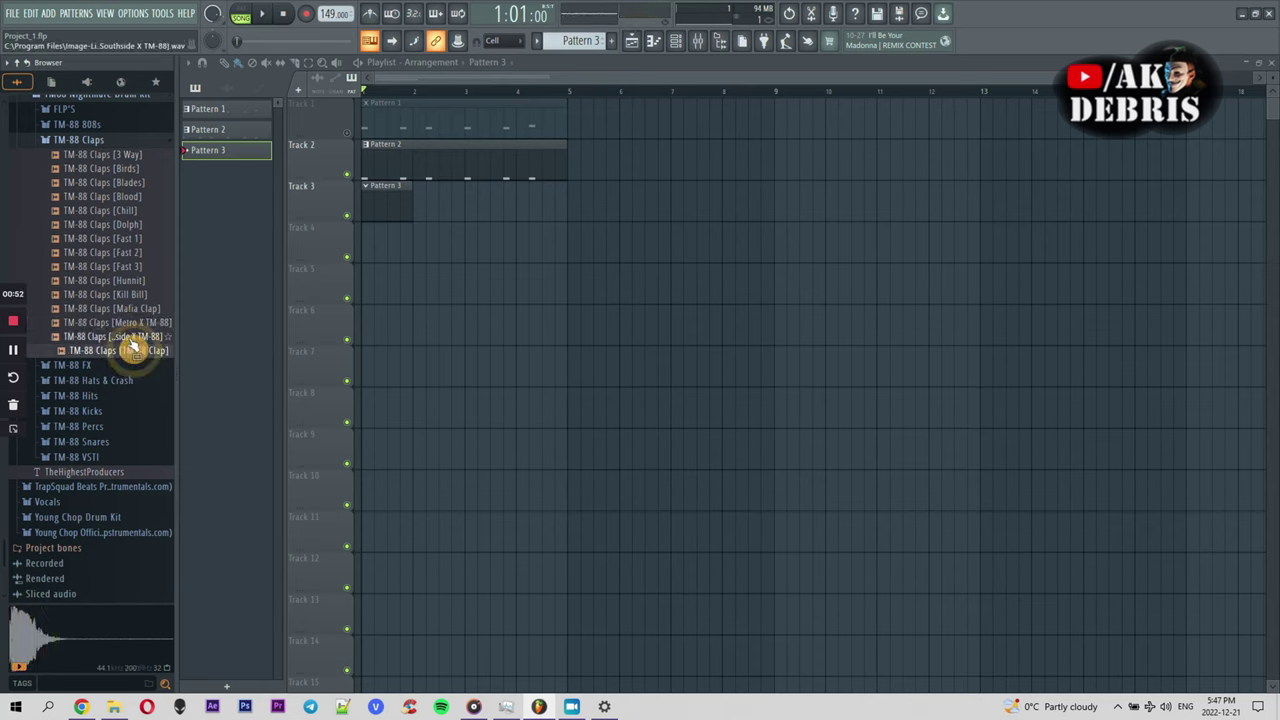
Audition the Hunnit and TM-88 Clap samples, and bring up the channel rack below the playlist clips
click(128, 281)
click(128, 347)
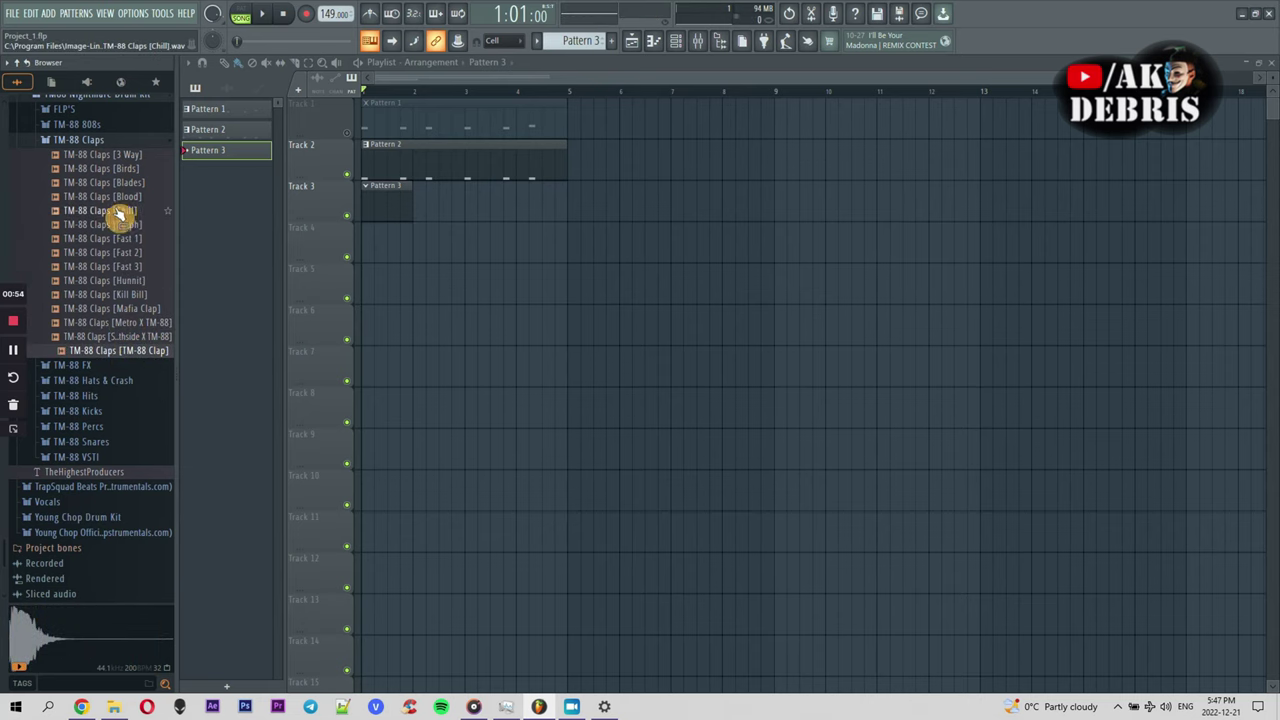
click(676, 40)
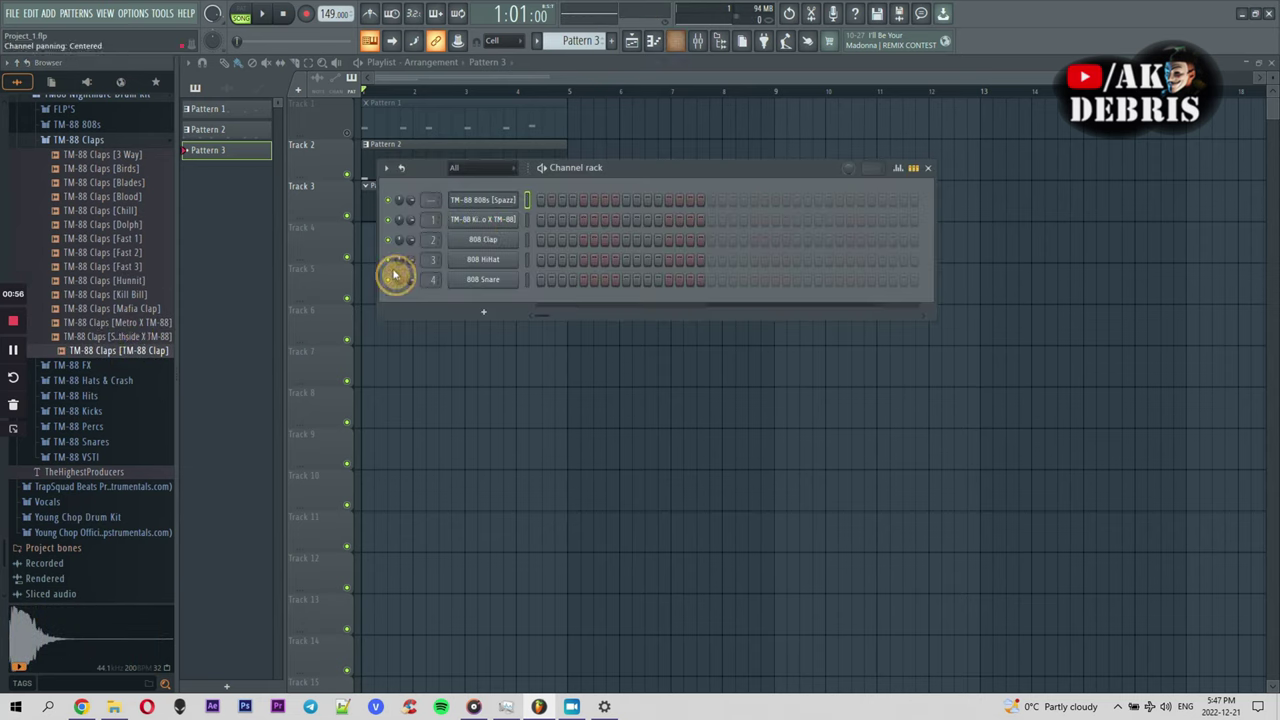
mouse_move(125, 358)
mouse_down()
mouse_move(147, 372)
mouse_move(500, 257)
mouse_move(116, 350)
mouse_up()
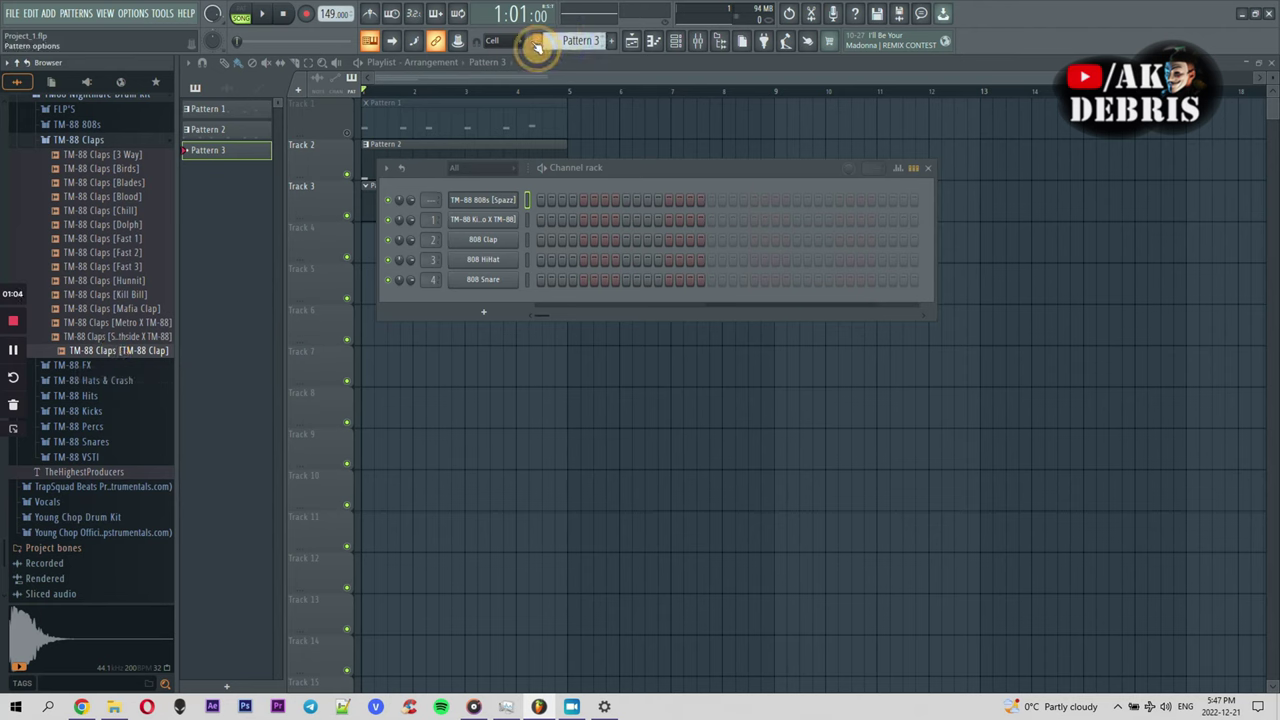
drag(634, 175, 735, 325)
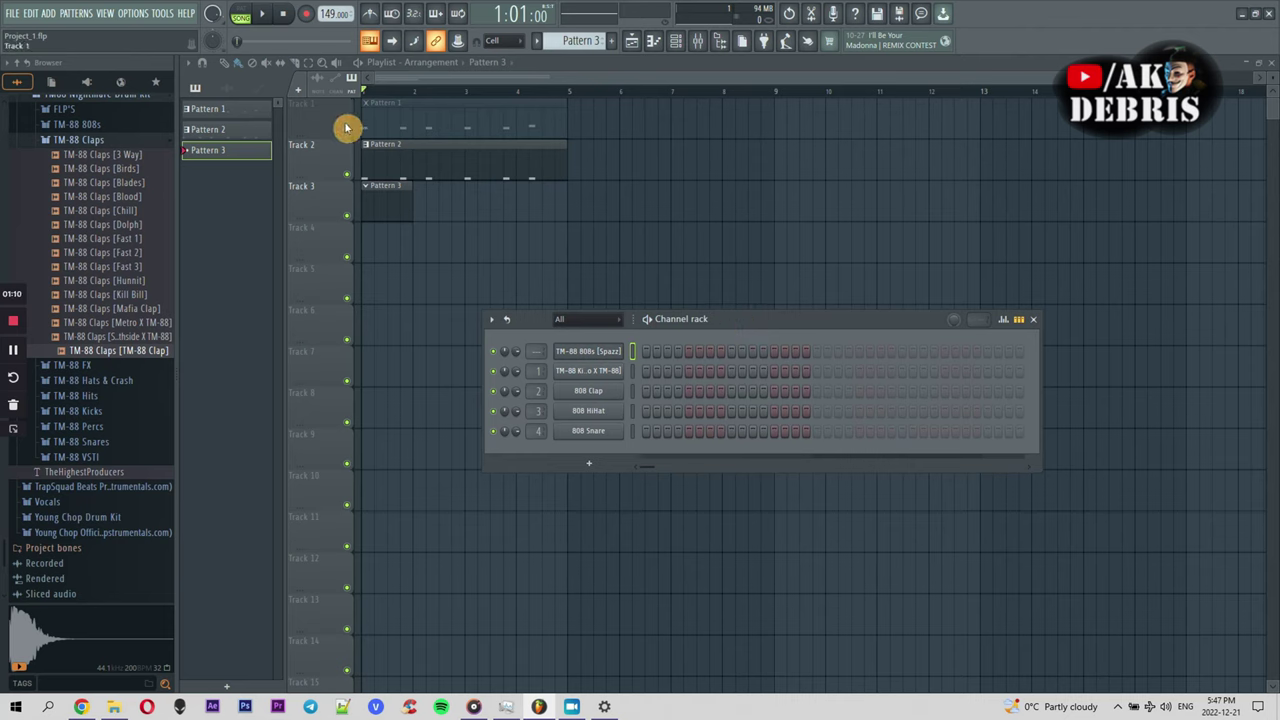
Rename playlist track 2 as KICK and color it yellow-green
right_click(327, 153)
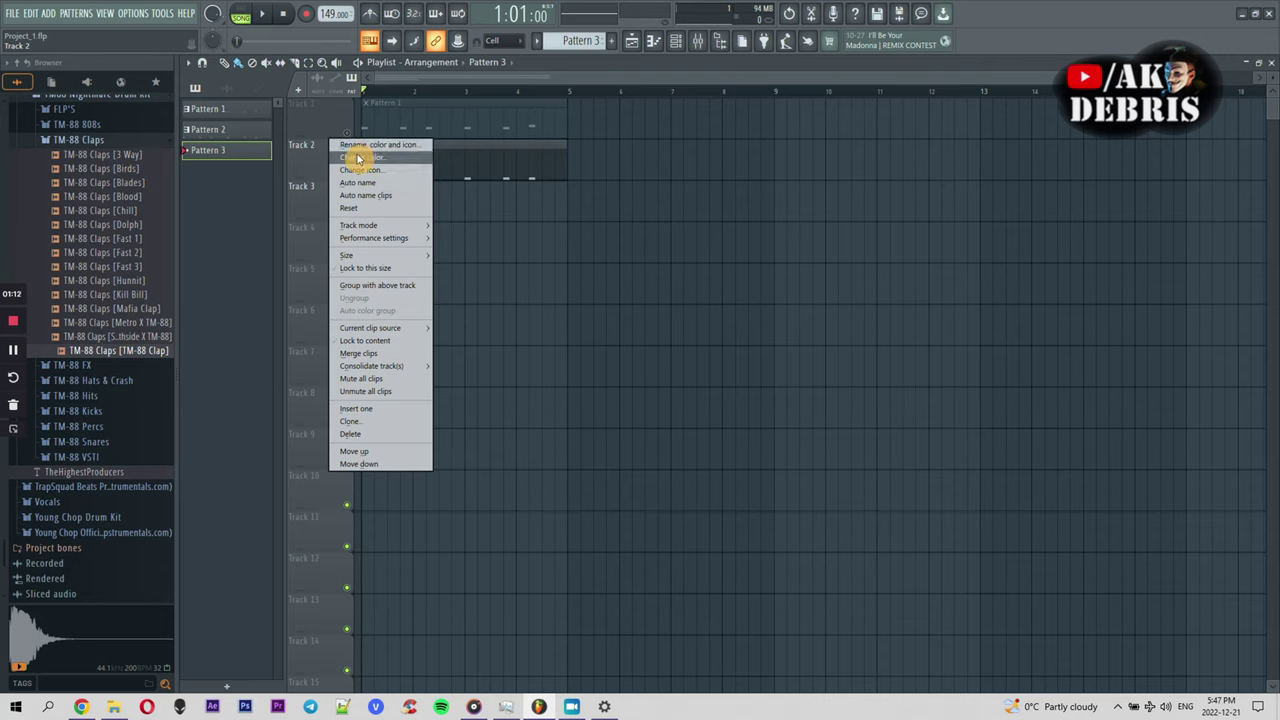
click(357, 148)
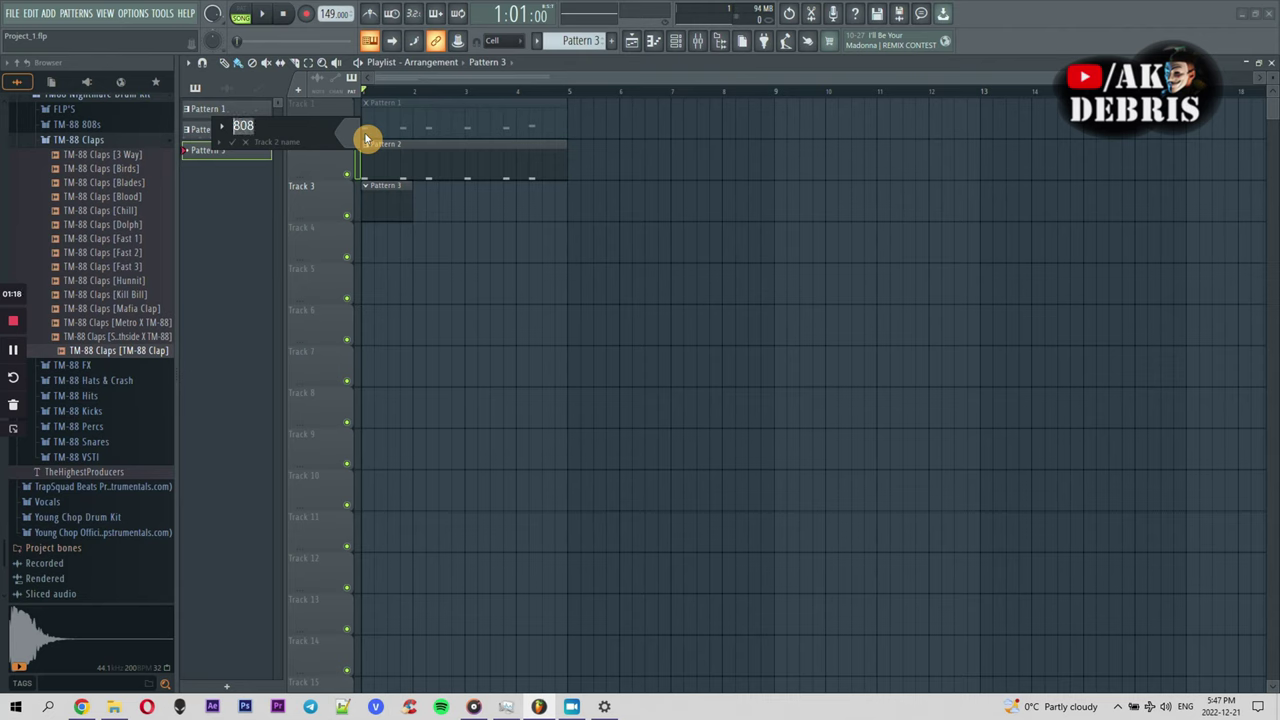
text(KICK)
key(Return)
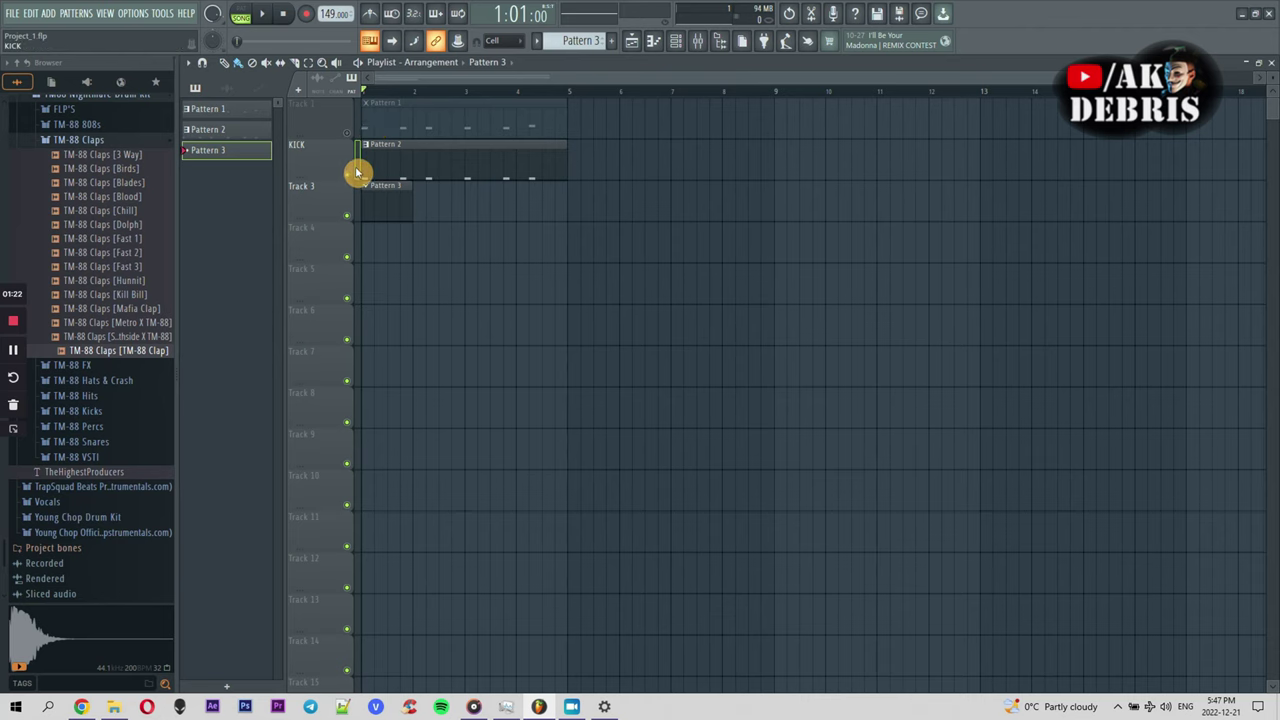
right_click(350, 160)
click(378, 150)
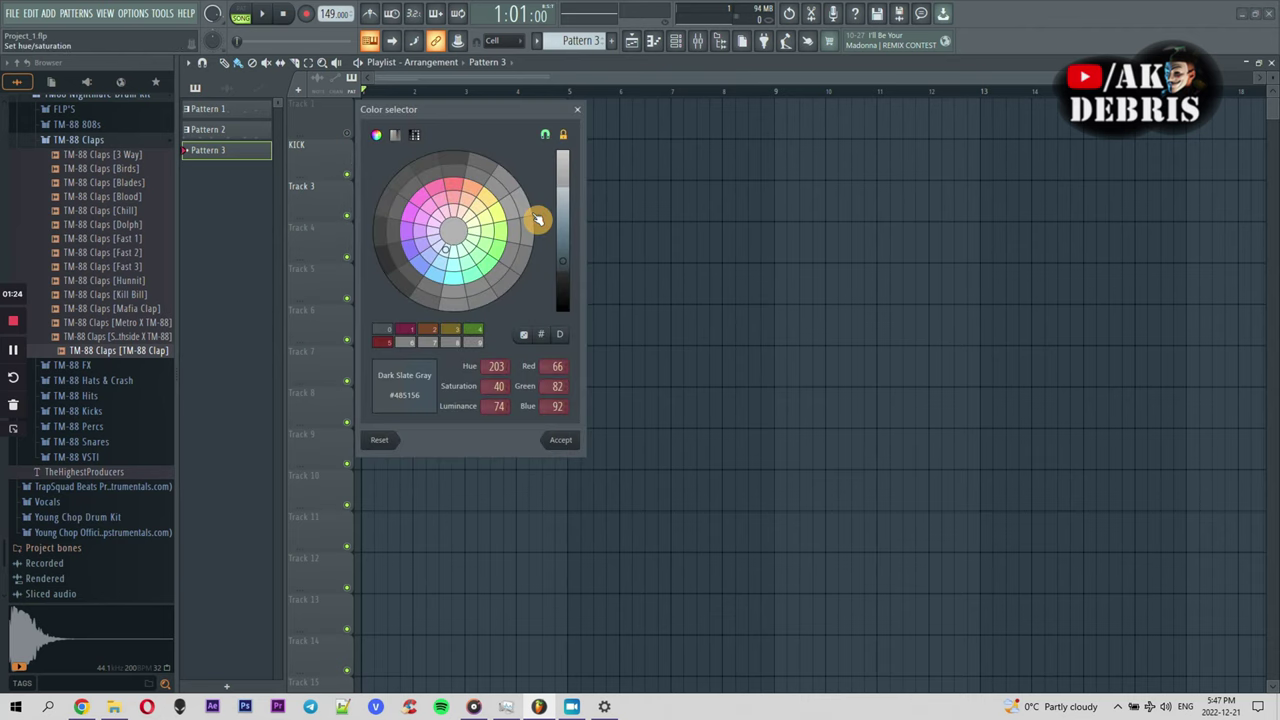
click(496, 213)
click(561, 440)
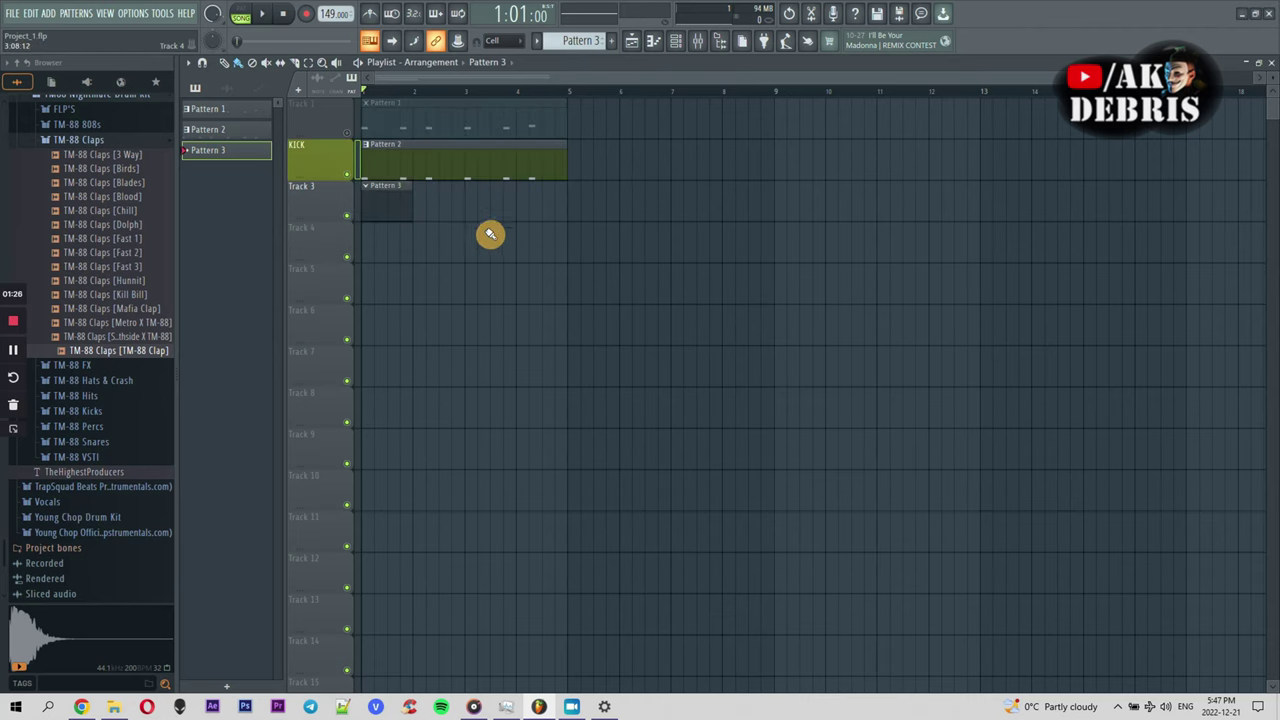
Color playlist track 3 dark pink, using the Chocolate Brown shade #693547
right_click(330, 203)
click(362, 199)
click(429, 249)
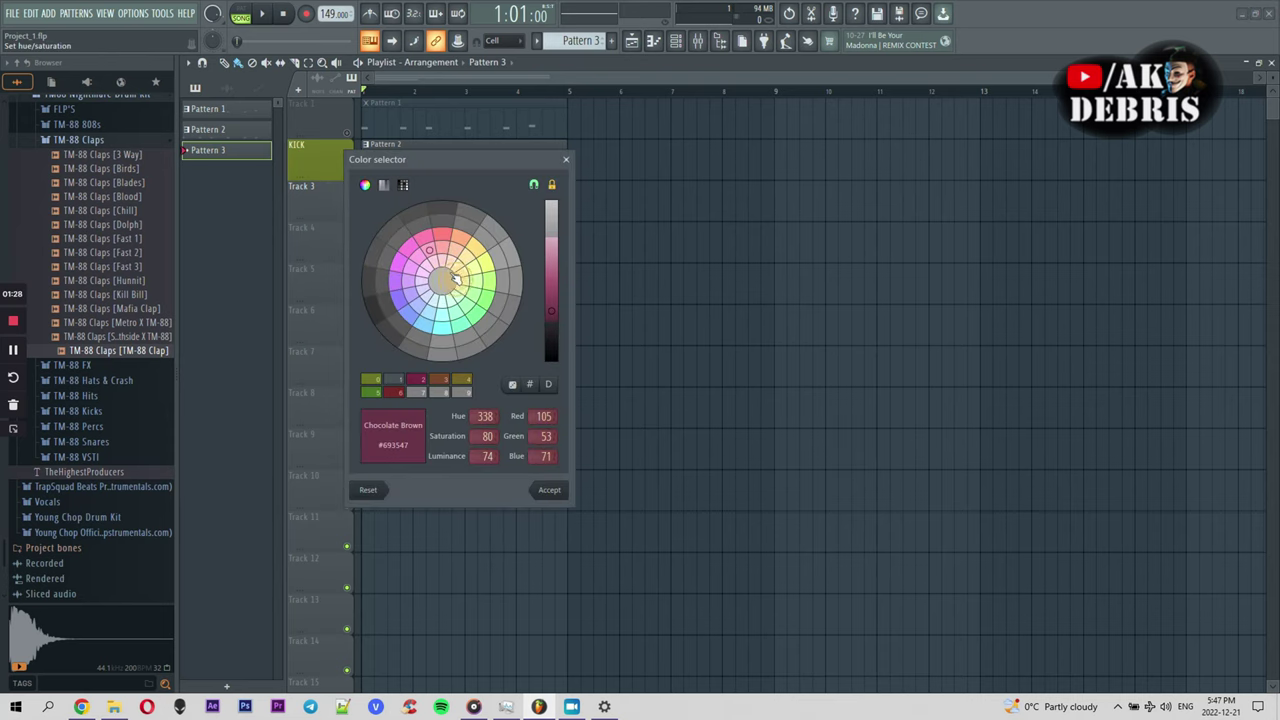
click(552, 490)
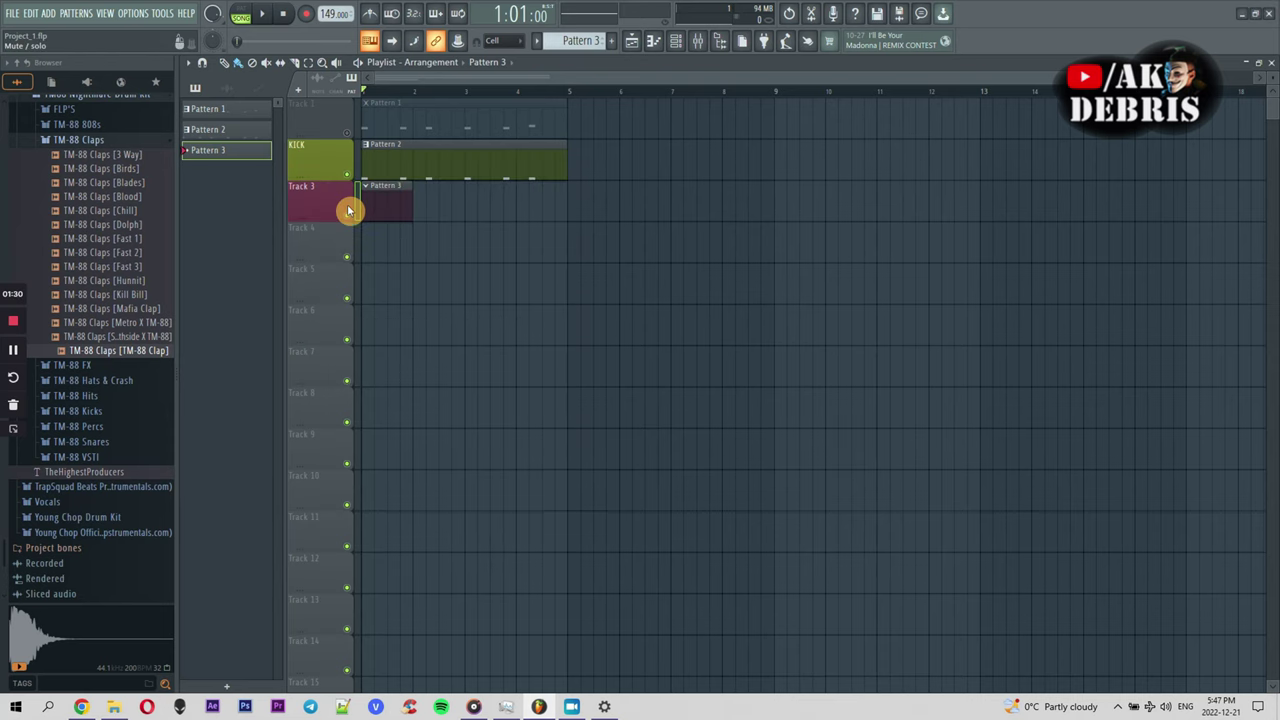
Color playlist track 1 blue and name it 808
right_click(328, 124)
click(349, 119)
click(448, 228)
click(404, 242)
click(530, 402)
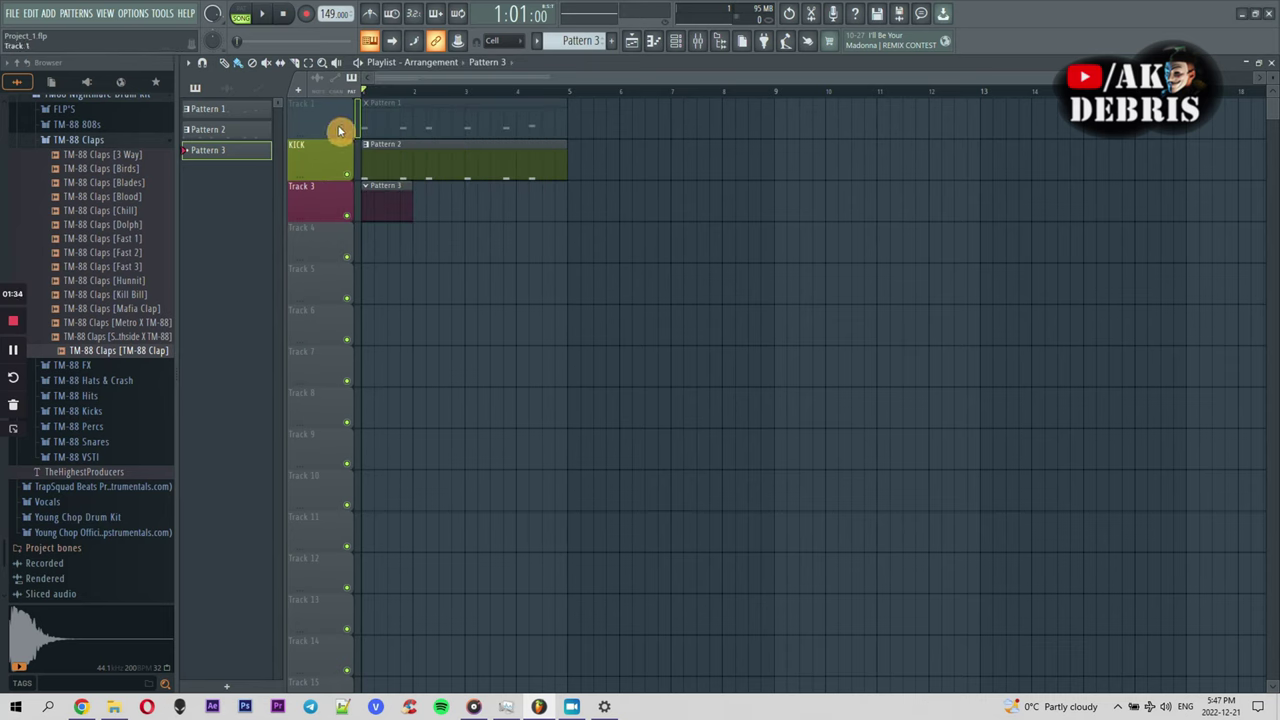
right_click(345, 124)
click(359, 104)
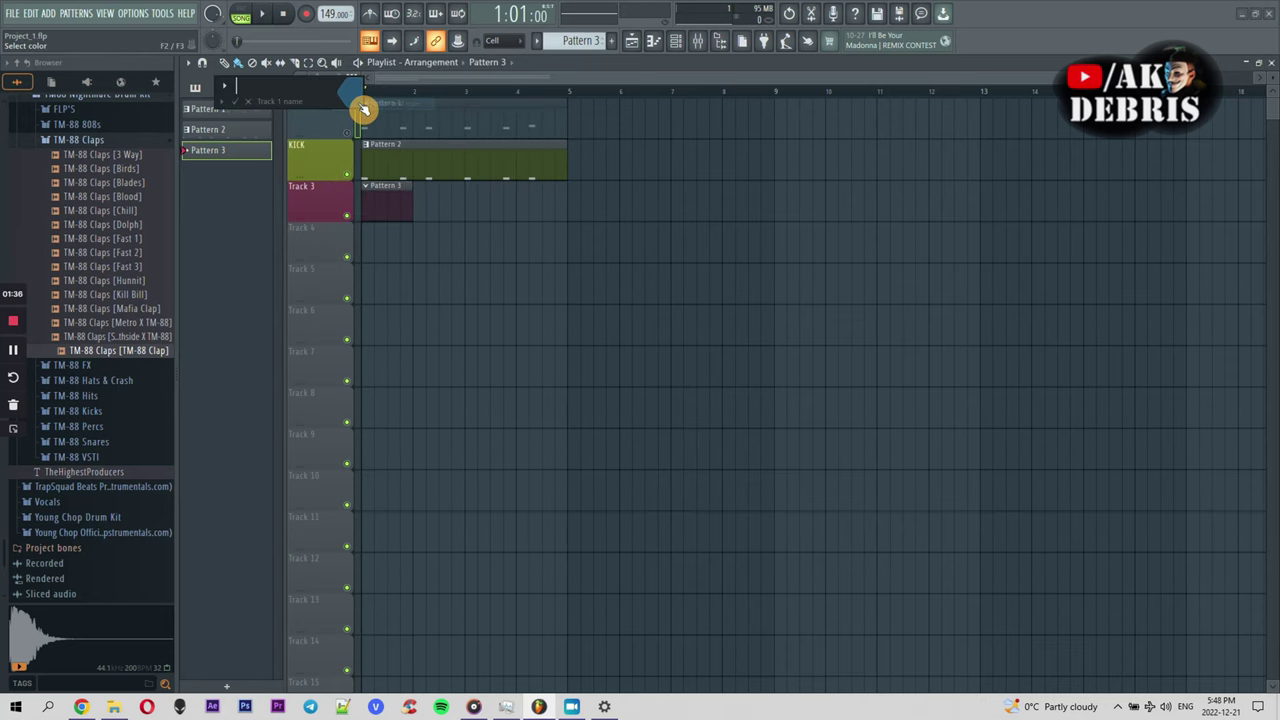
key(Return)
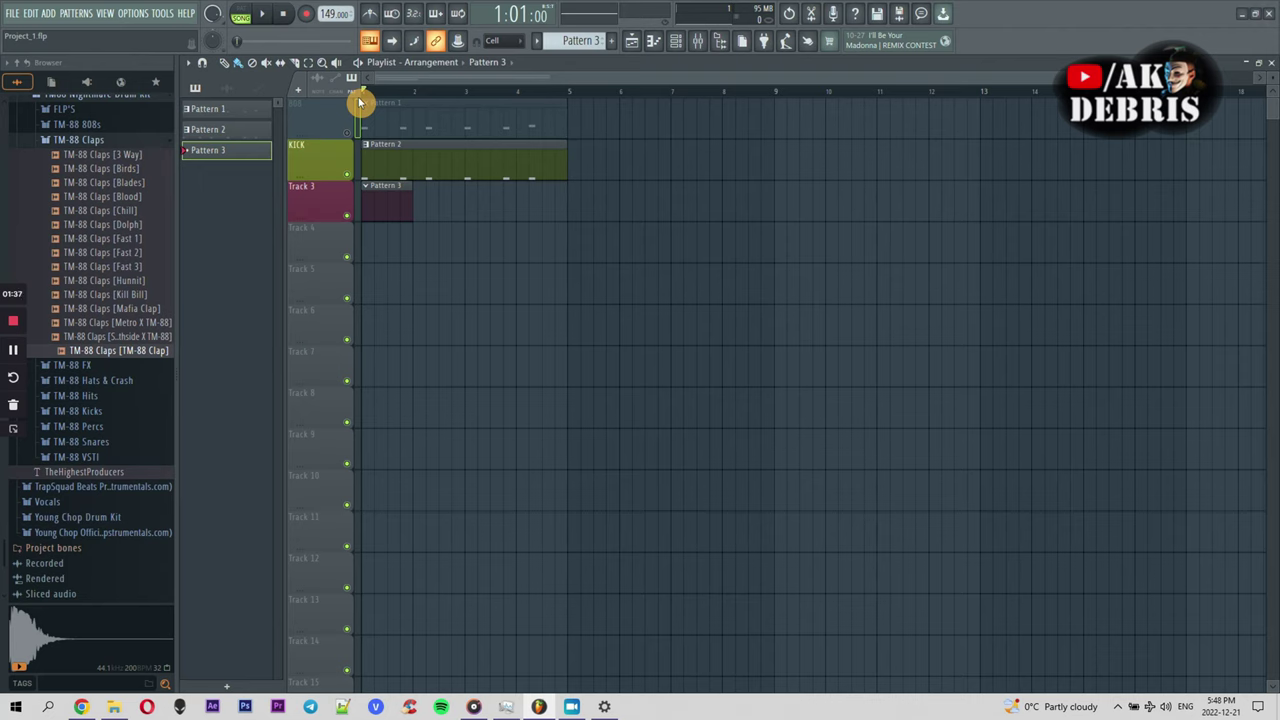
Rename playlist track 3 as CLAP
right_click(362, 208)
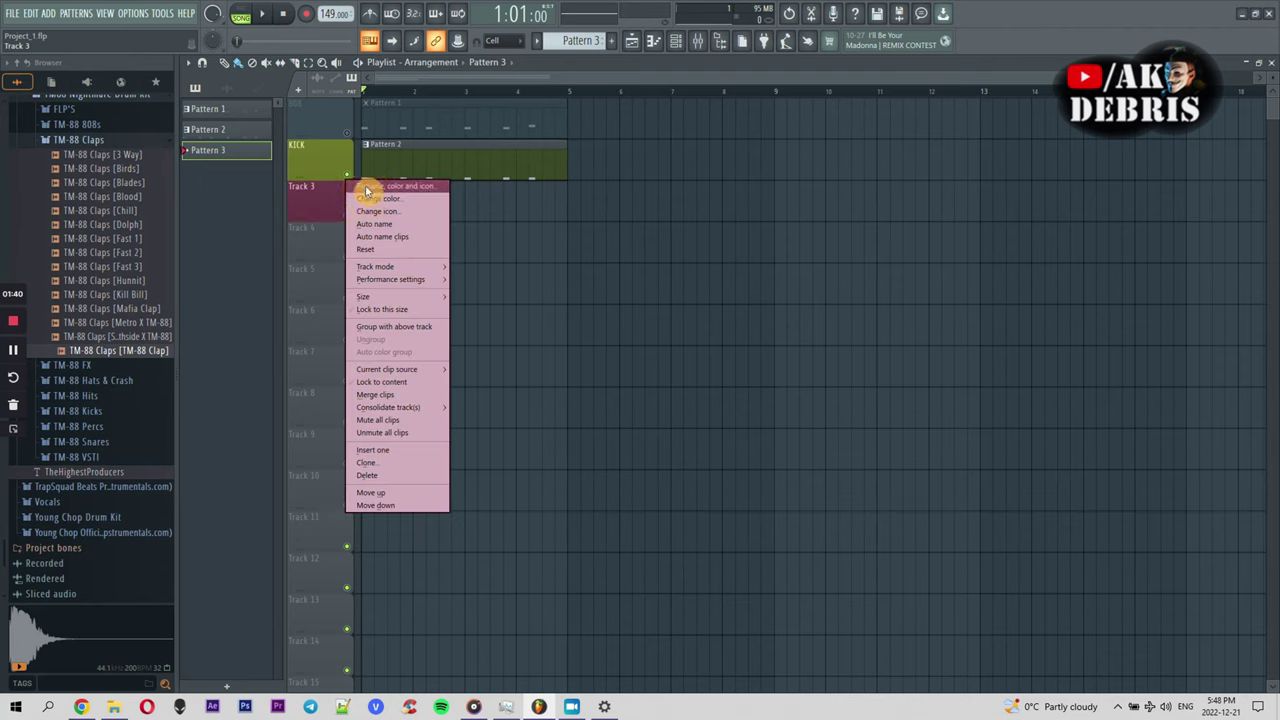
click(367, 188)
text(CLAP)
key(Return)
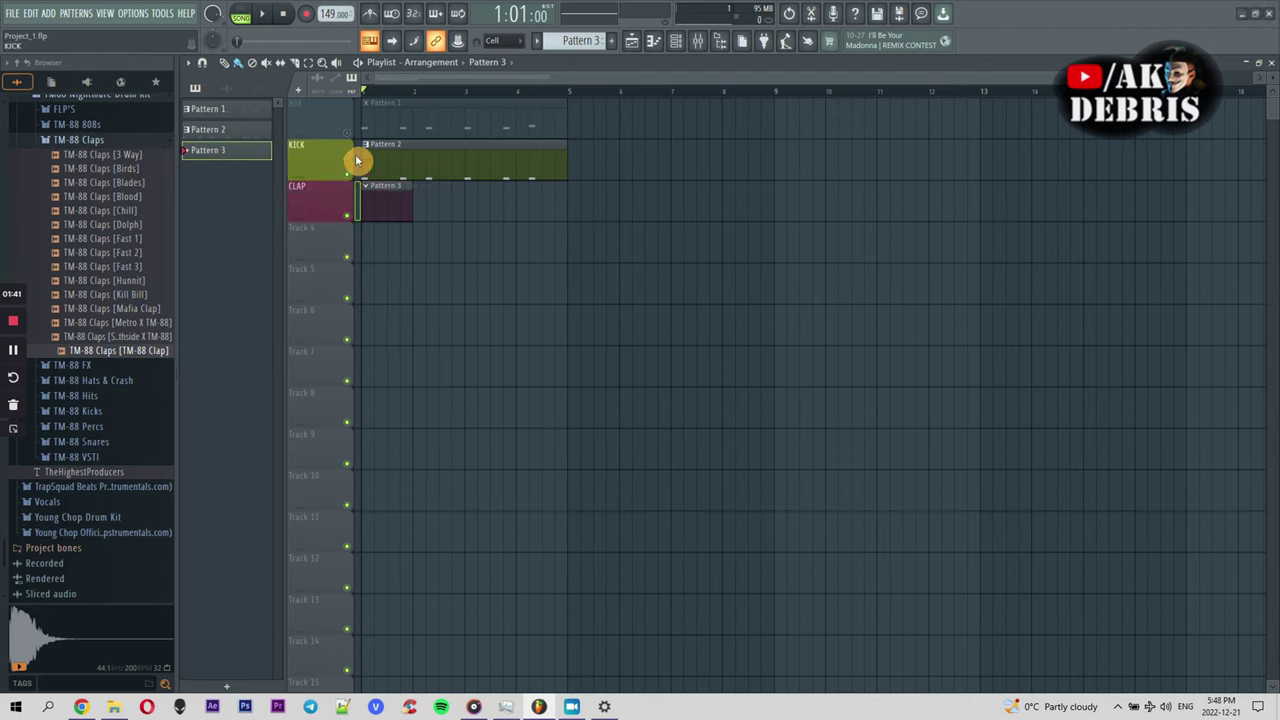
Open Pattern 3 and replace the 808 Clap channel's sound with the TM-88 Claps [TM-88 Clap] sample
double_click(380, 201)
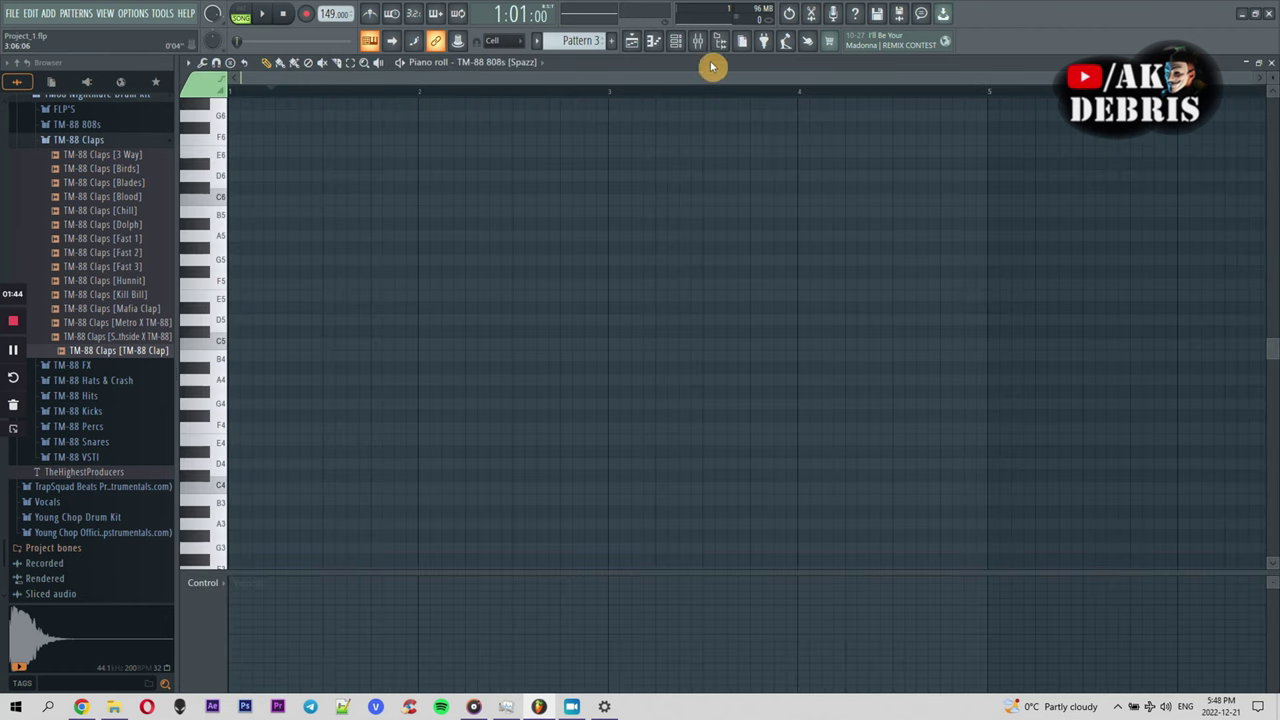
click(690, 45)
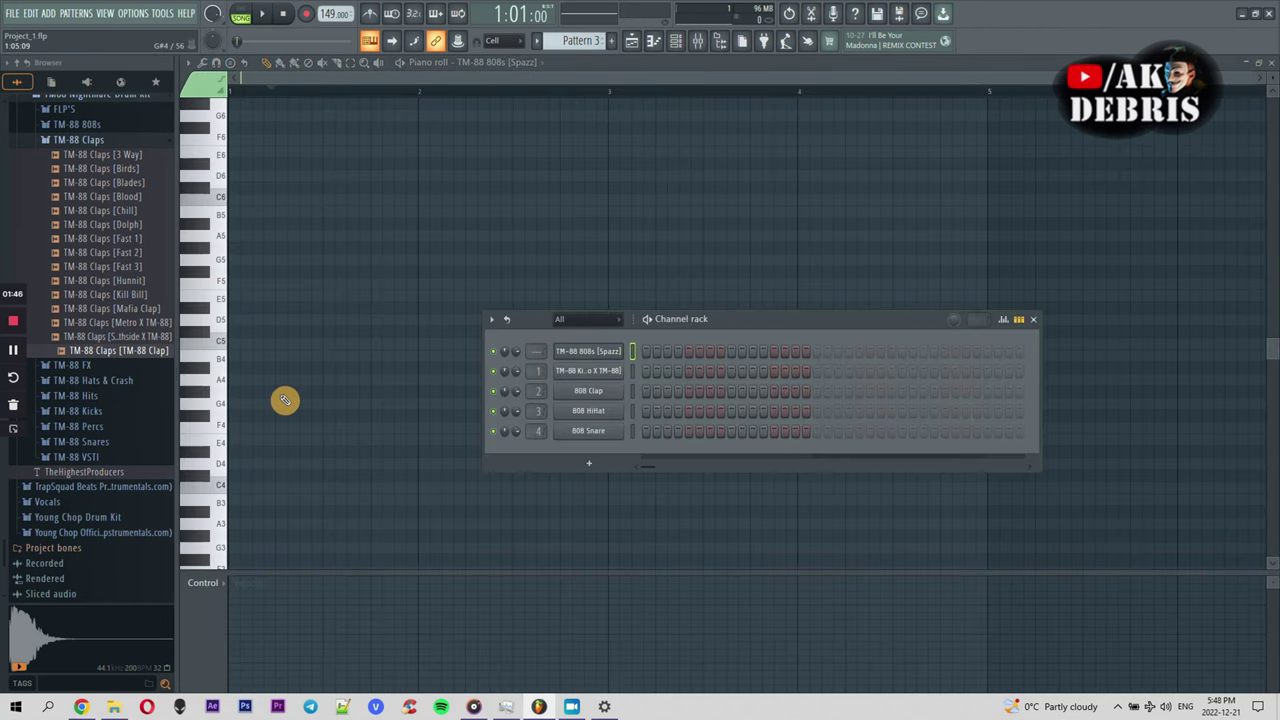
drag(150, 362, 612, 391)
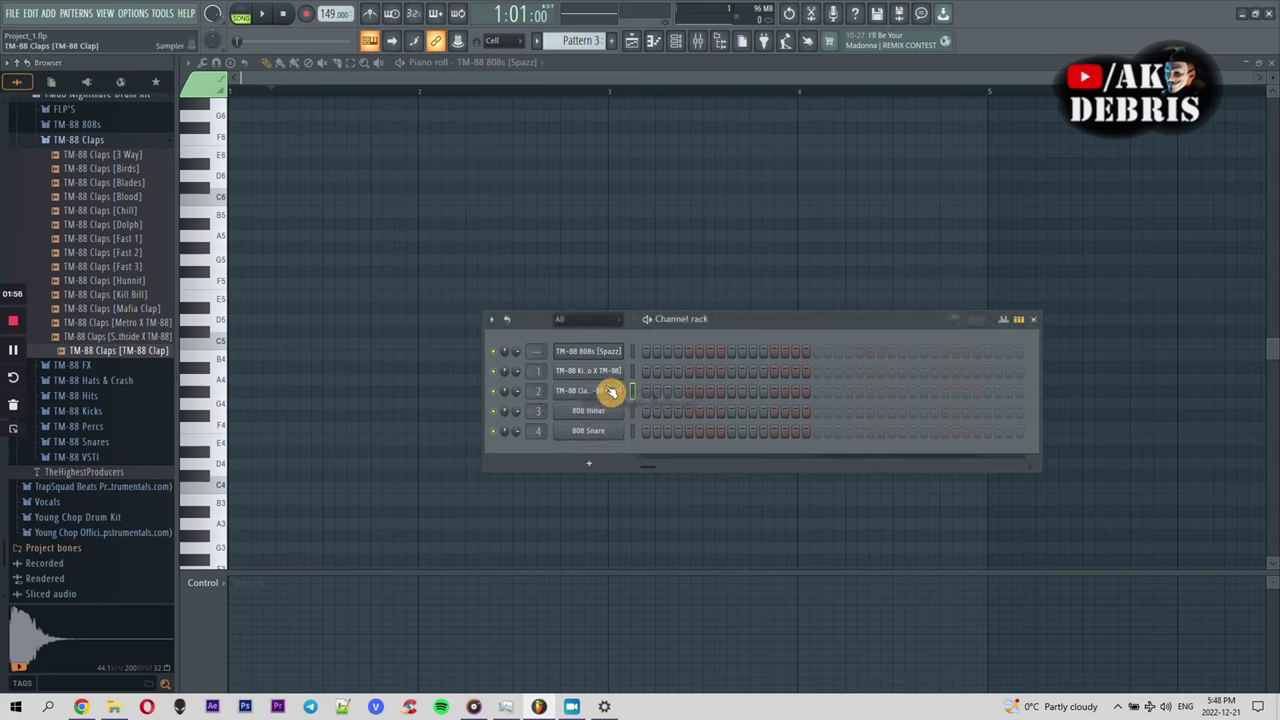
right_click(612, 396)
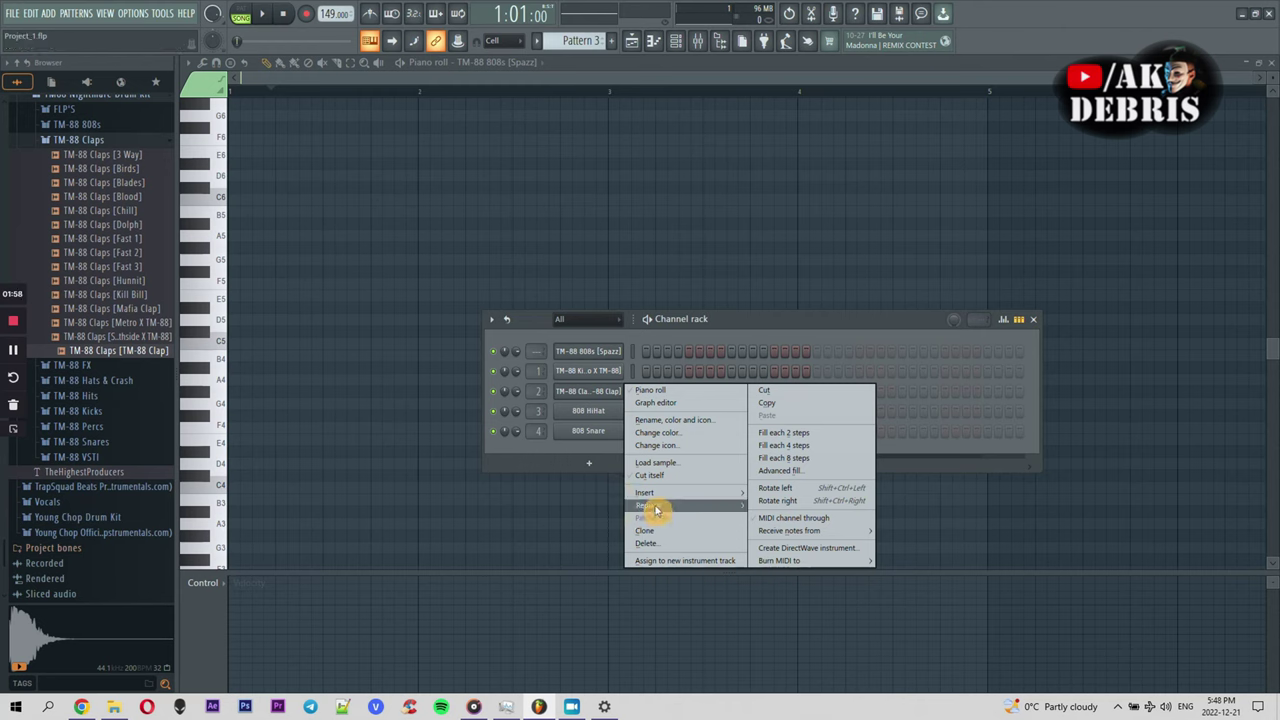
click(594, 400)
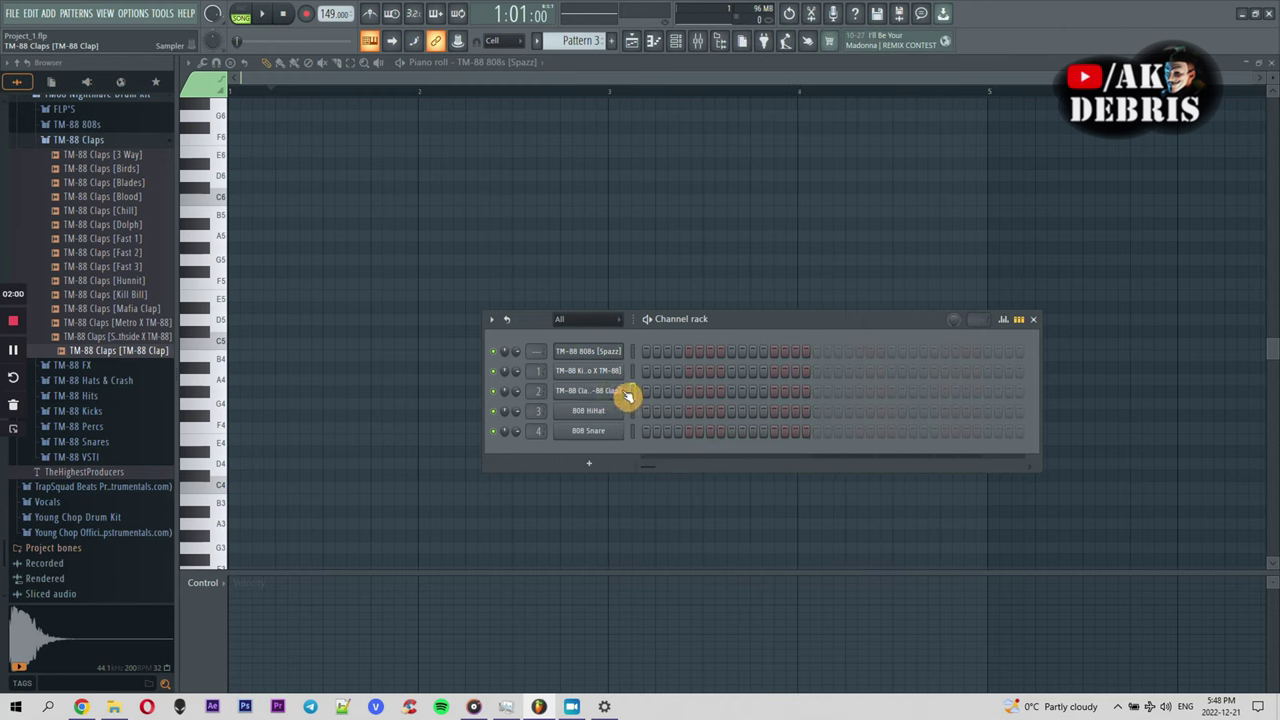
right_click(597, 394)
click(619, 395)
Stop playback and add C5 clap notes on beat 3 of bars 1 and 2 in Pattern 3's piano roll
click(638, 42)
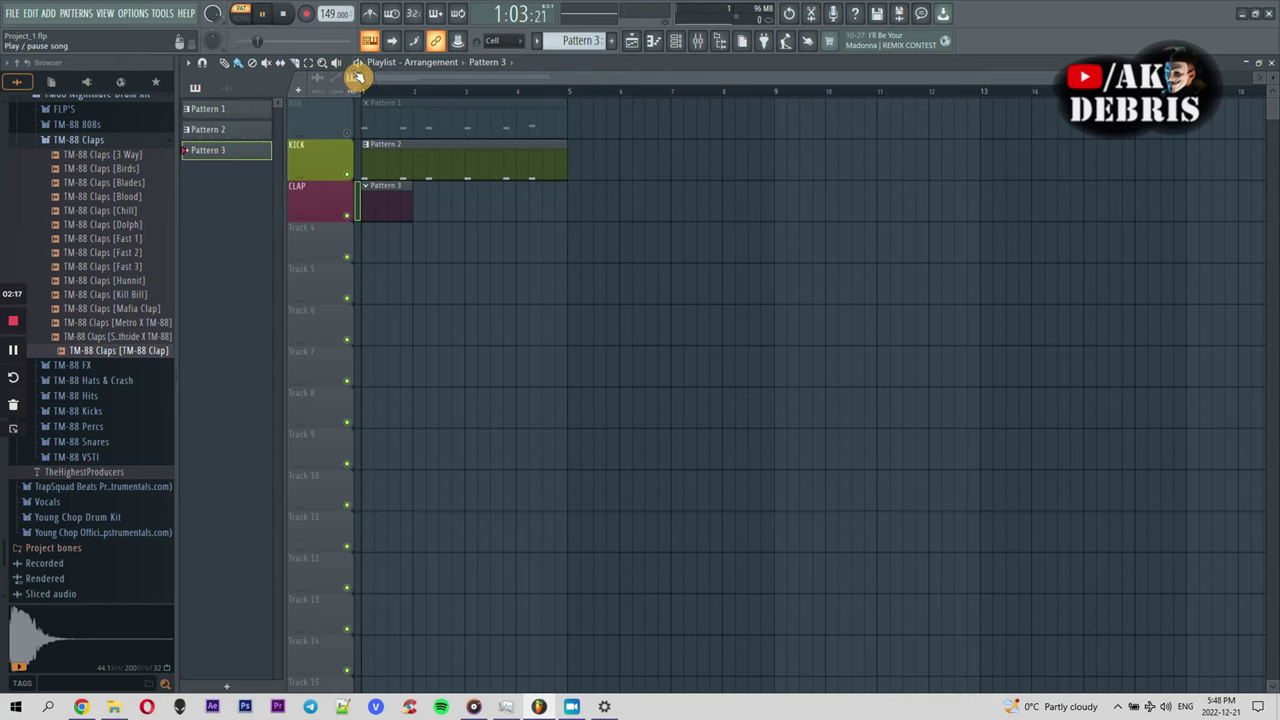
click(248, 20)
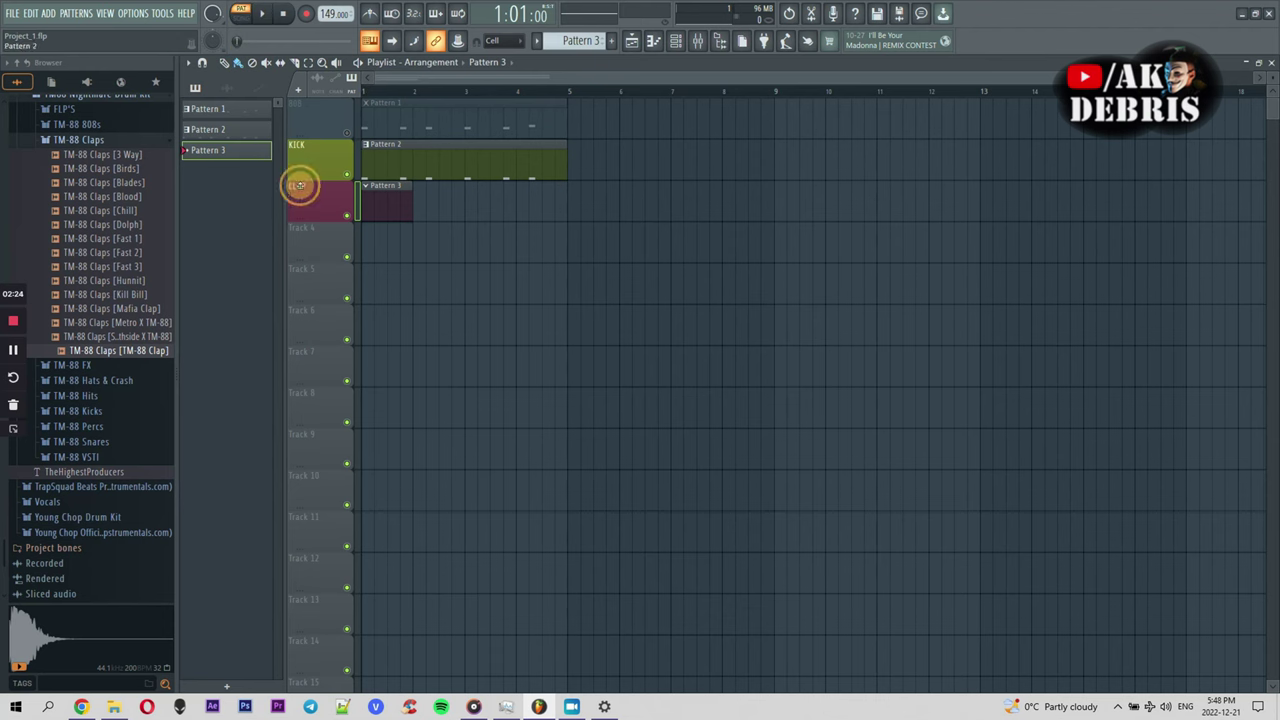
double_click(381, 214)
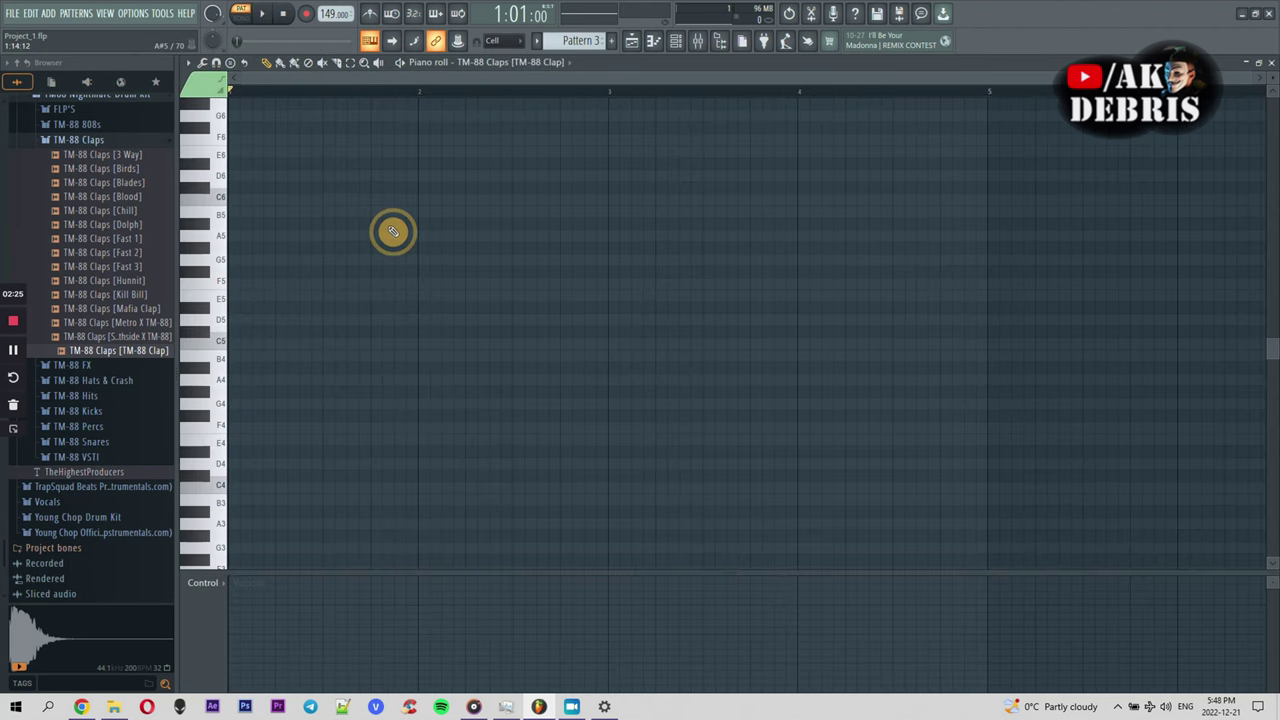
click(323, 353)
drag(323, 353, 337, 355)
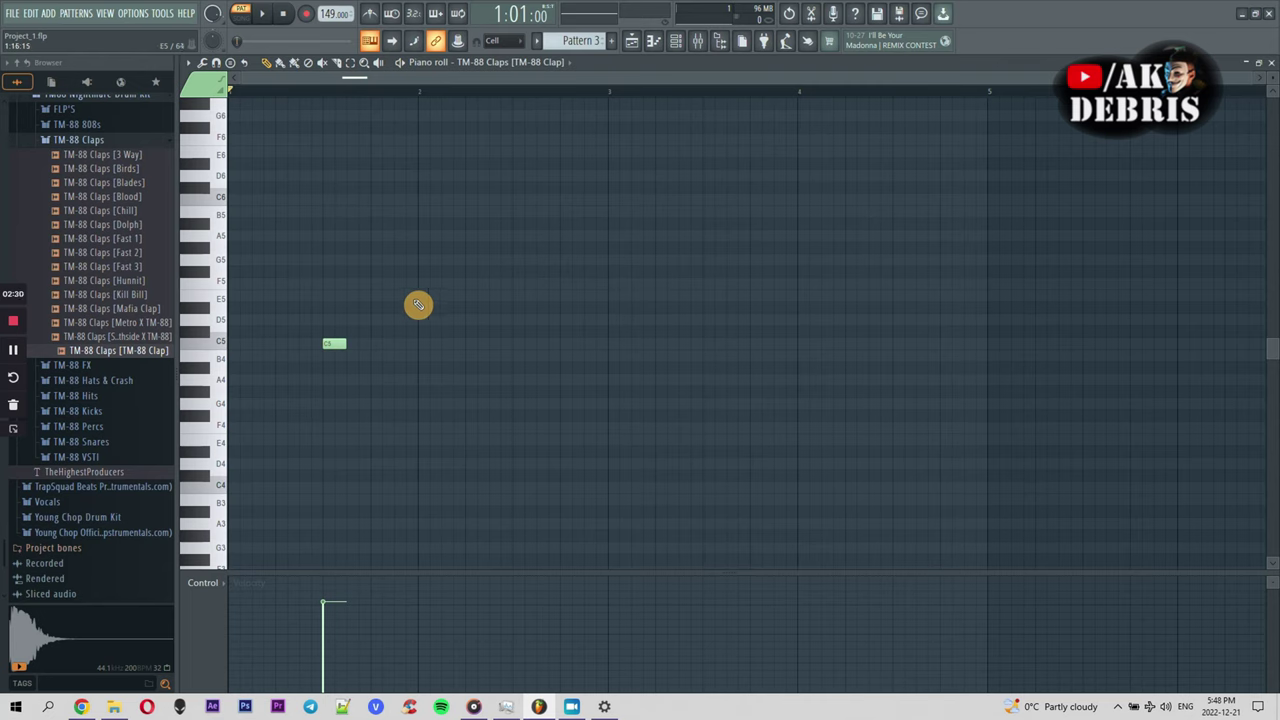
click(516, 344)
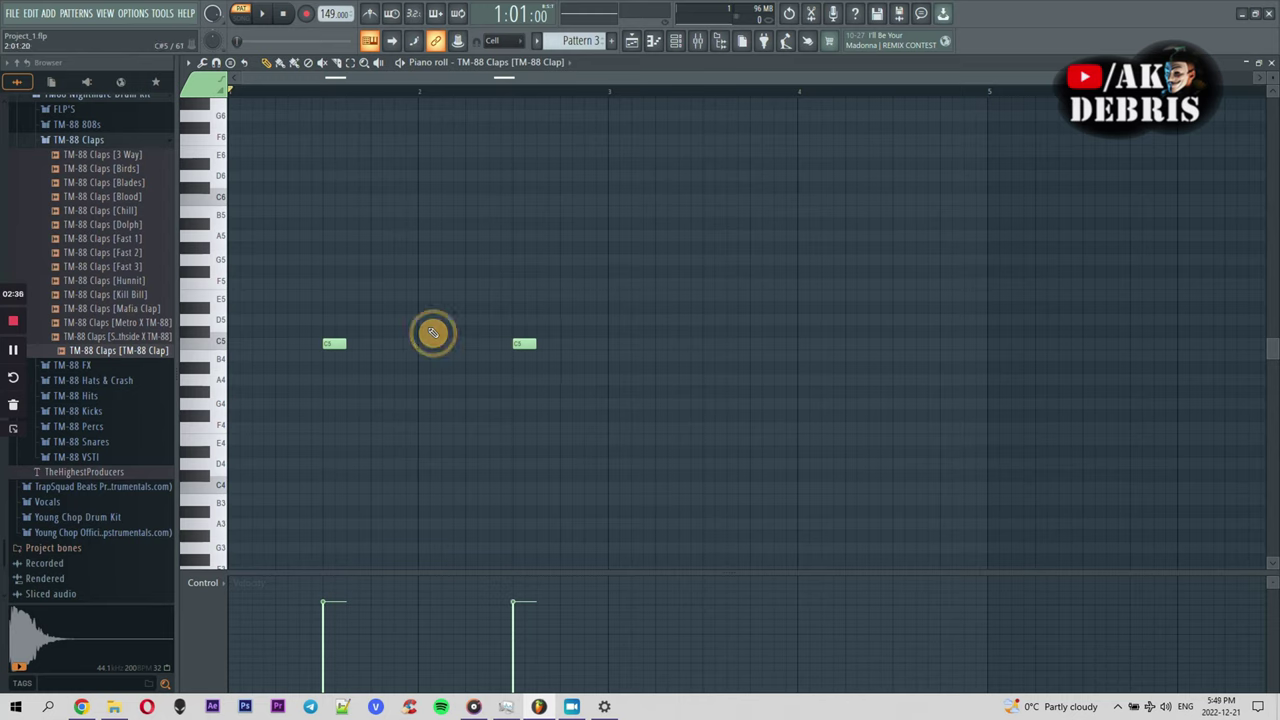
double_click(527, 343)
click(708, 435)
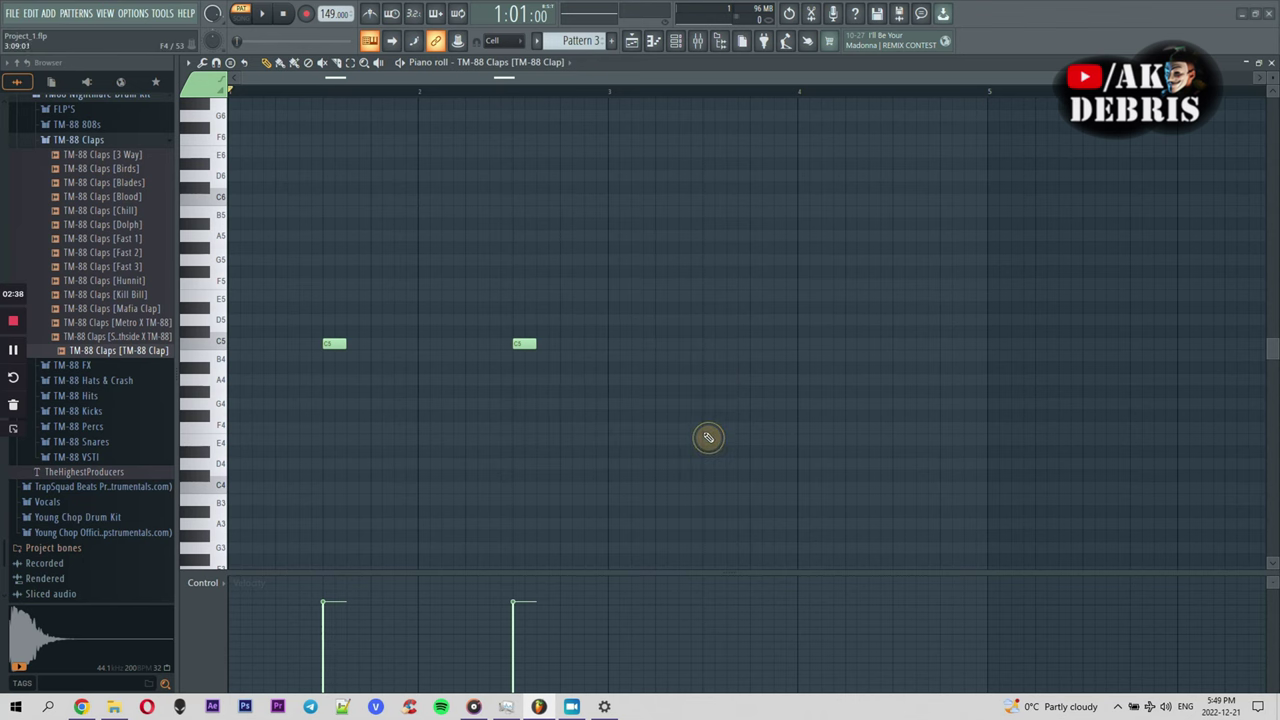
Extend the Pattern 3 clap sequence with C5 notes on beat 3 of bars 3 and 4
click(667, 40)
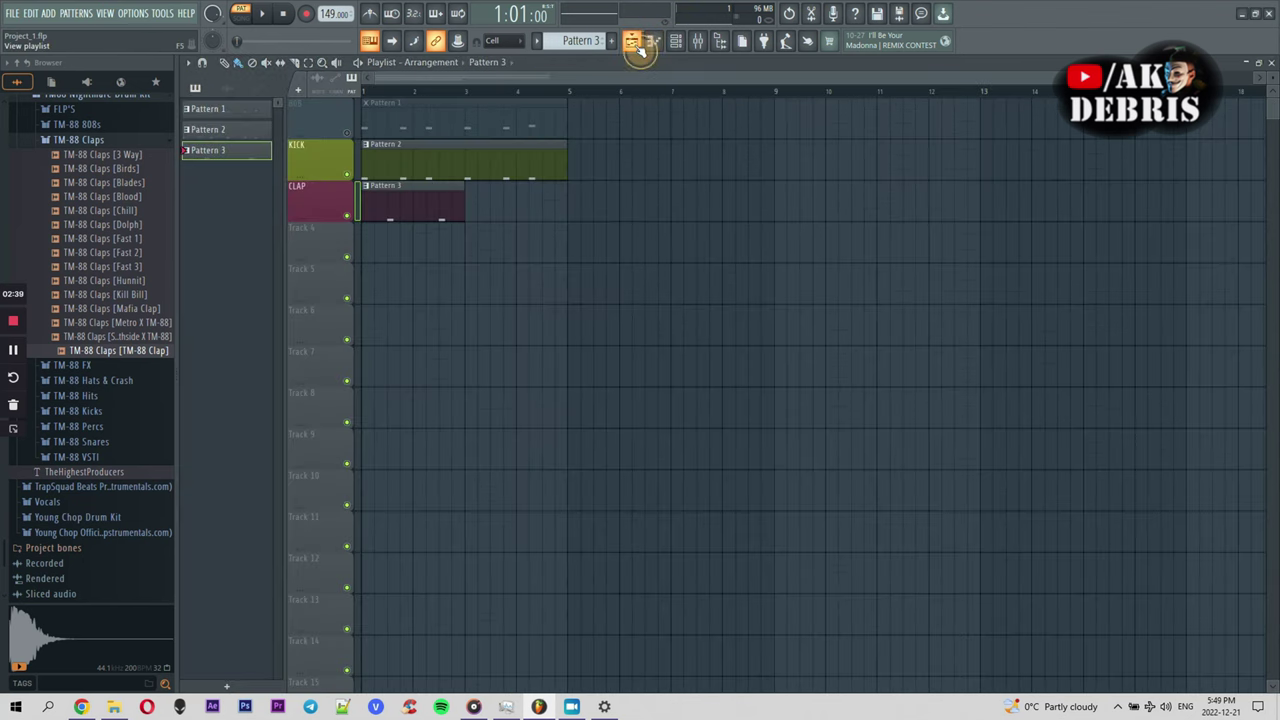
double_click(454, 205)
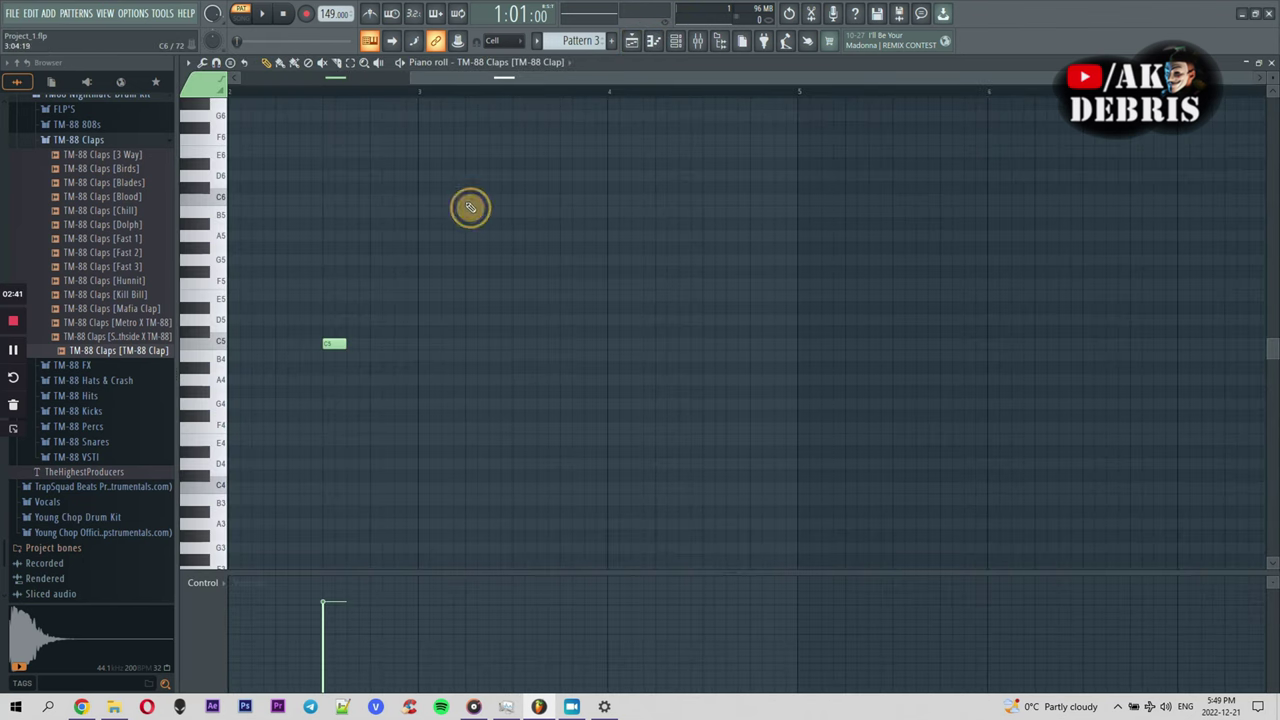
click(516, 345)
drag(660, 78, 553, 30)
Play the clap pattern, switch playback to song mode, and return to the playlist
click(264, 26)
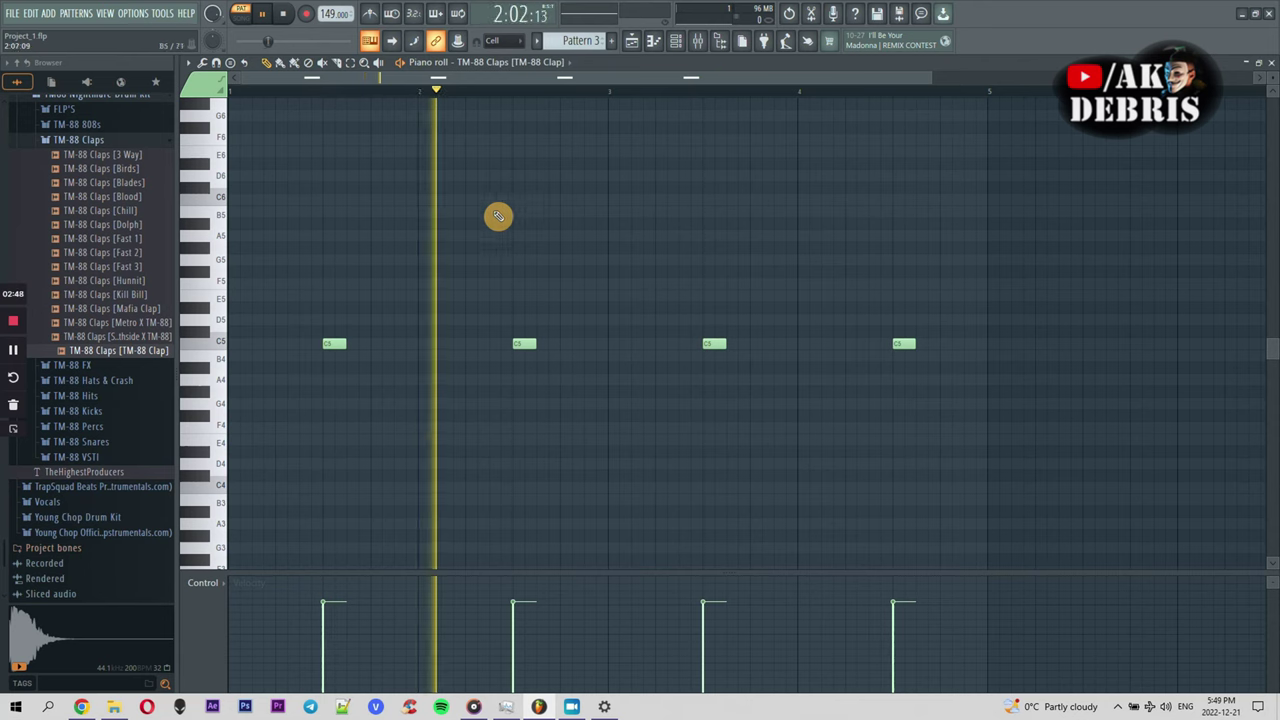
click(242, 18)
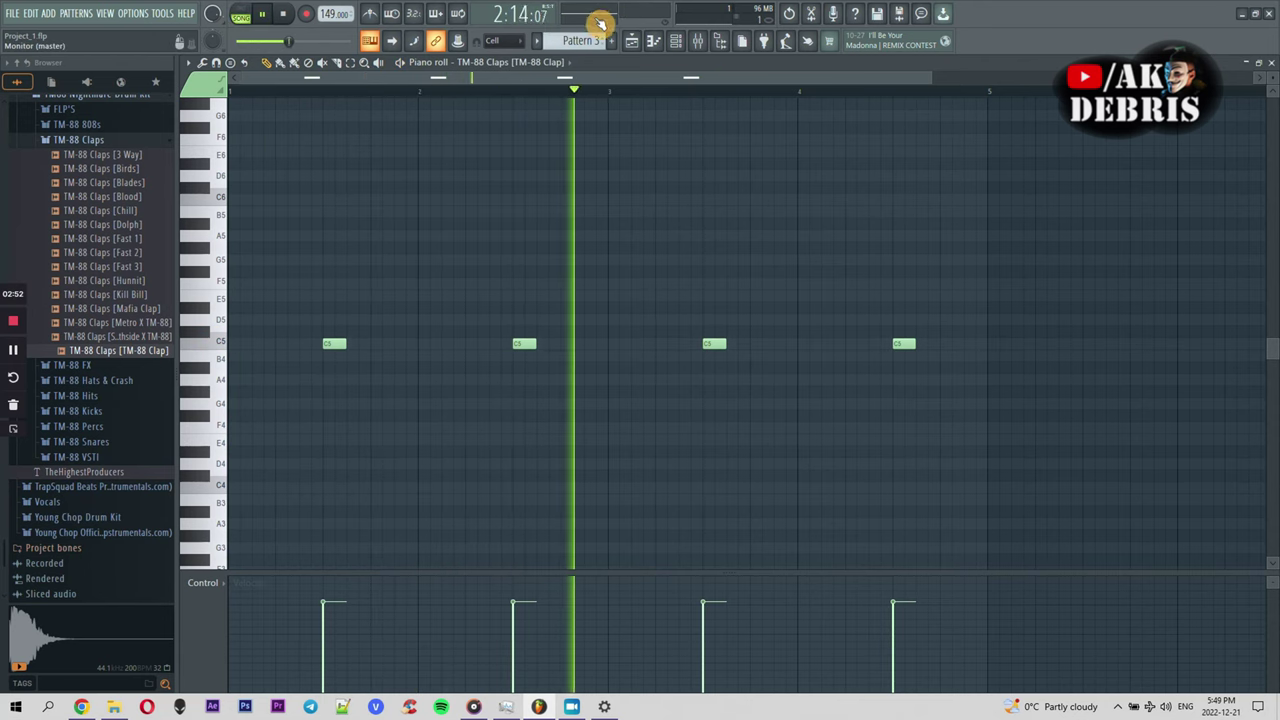
key(F5)
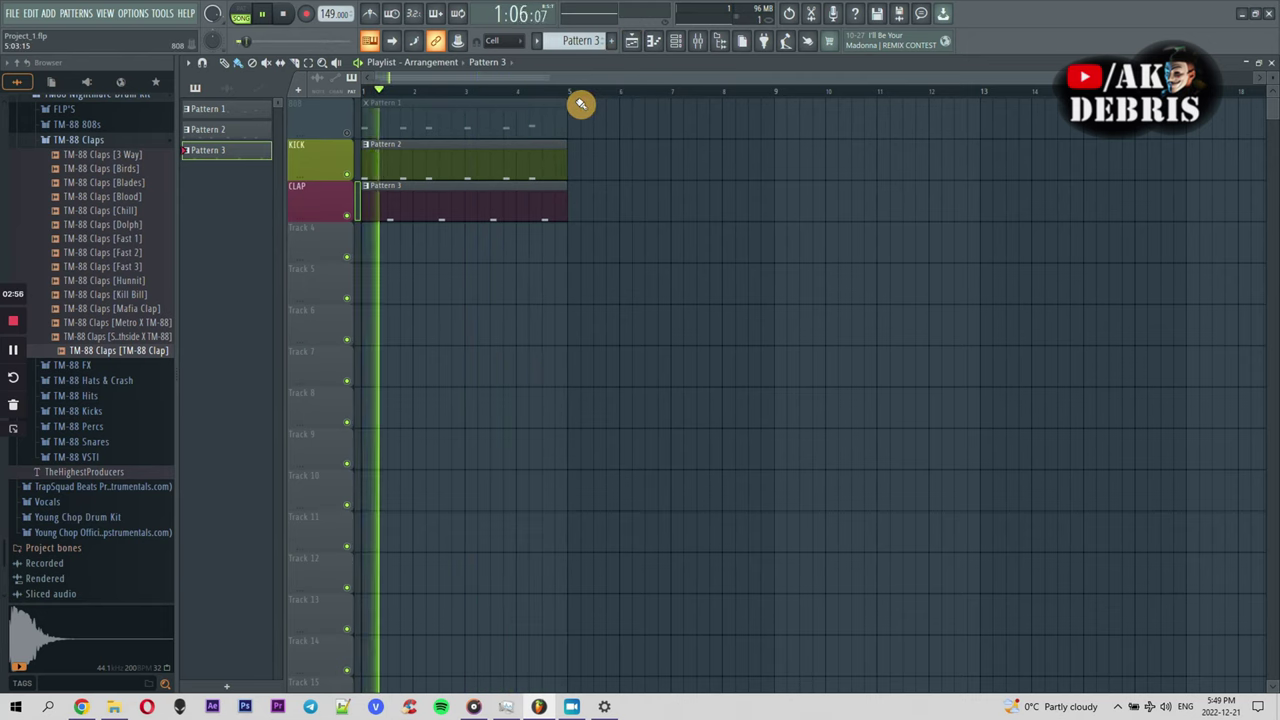
Collapse the TM-88 Claps folder and look briefly into the TM-88 Kicks folder
click(110, 142)
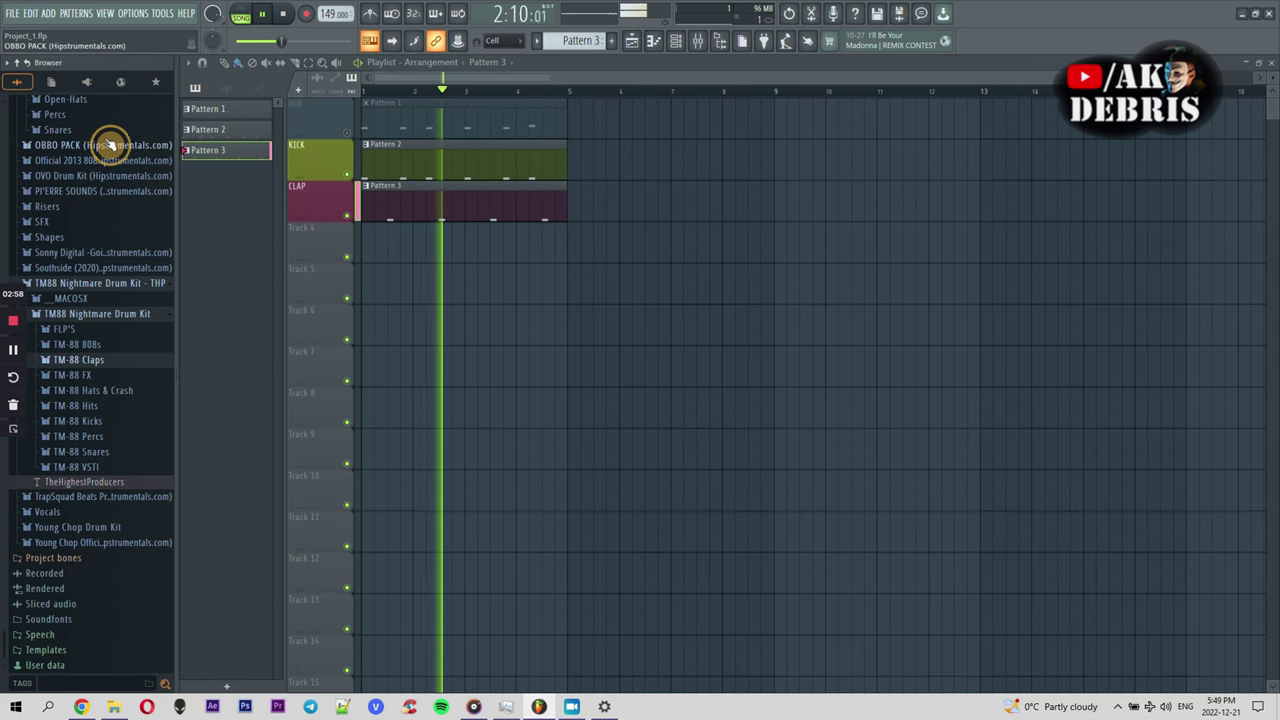
click(100, 424)
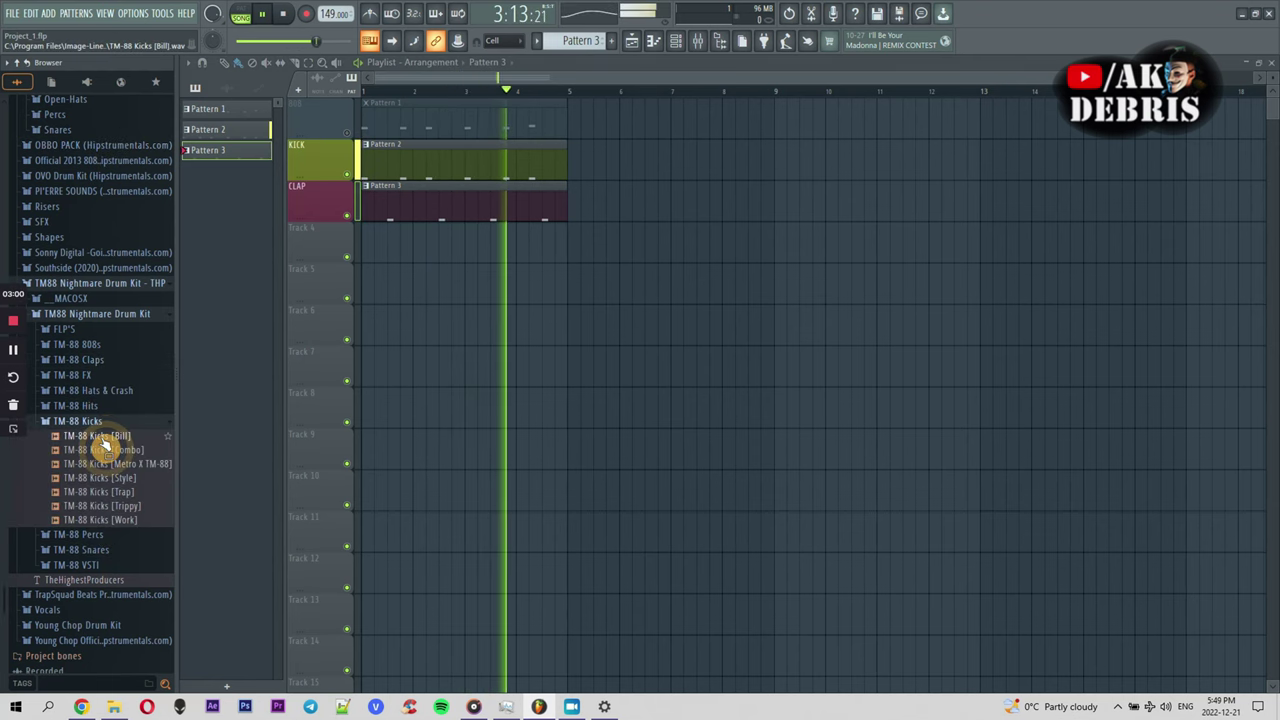
click(105, 424)
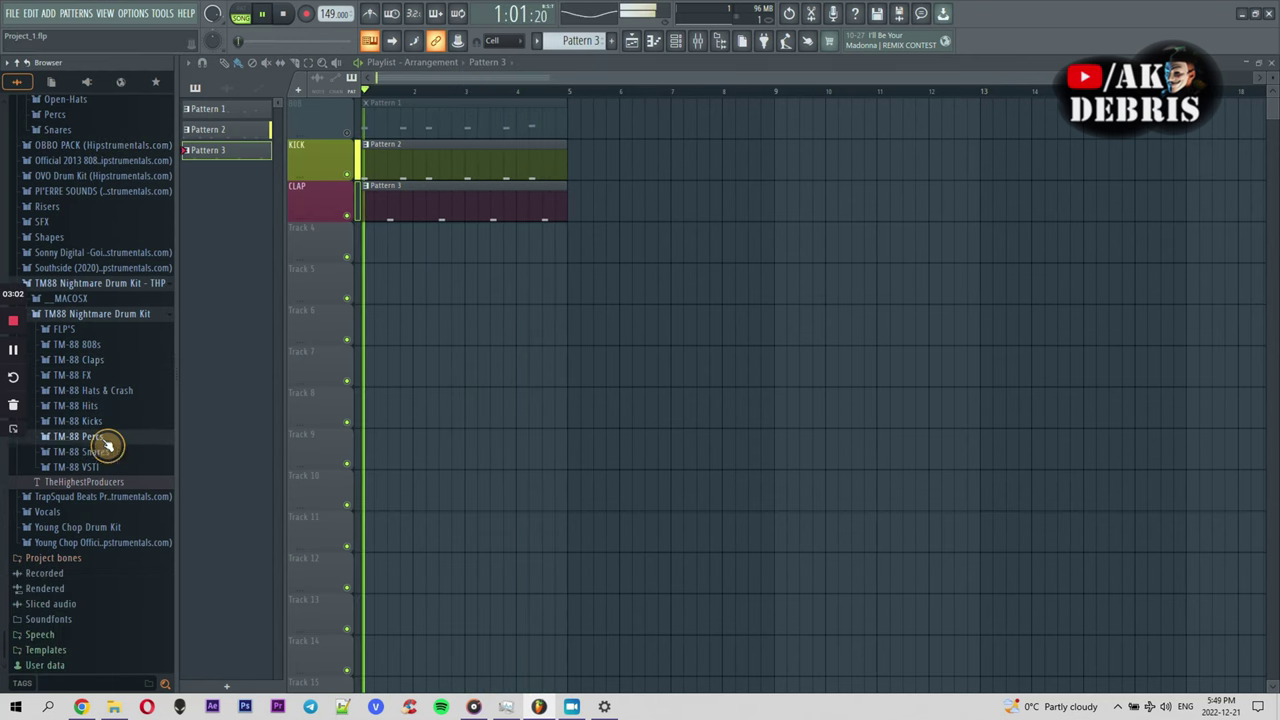
Audition the Bongo 2 and Jungle samples in the TM-88 Percs folder and stop playback
click(105, 440)
click(110, 465)
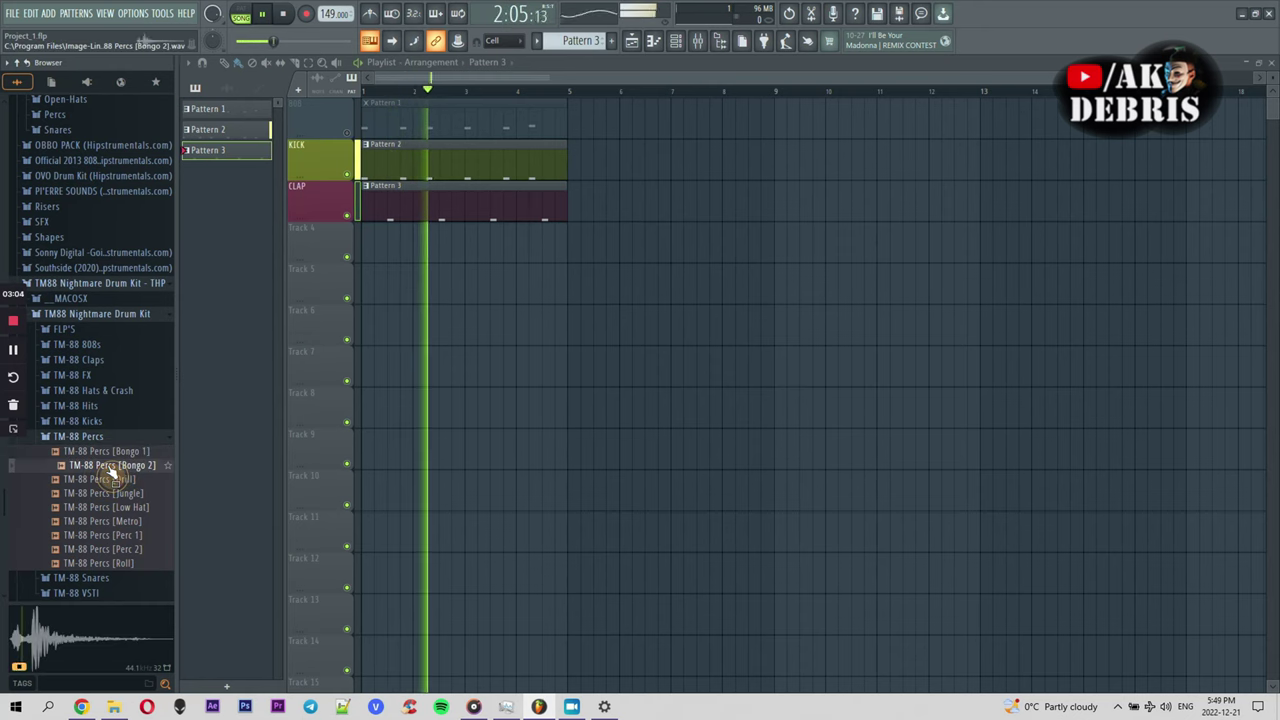
click(124, 494)
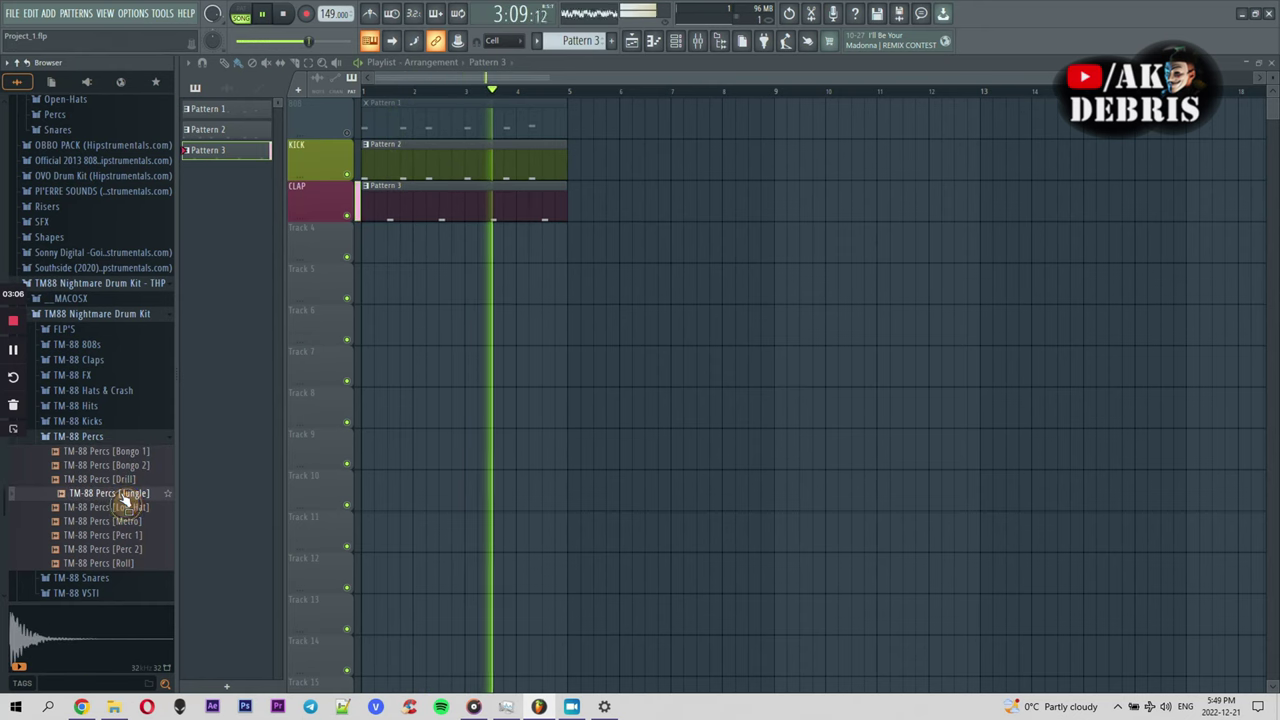
key(space)
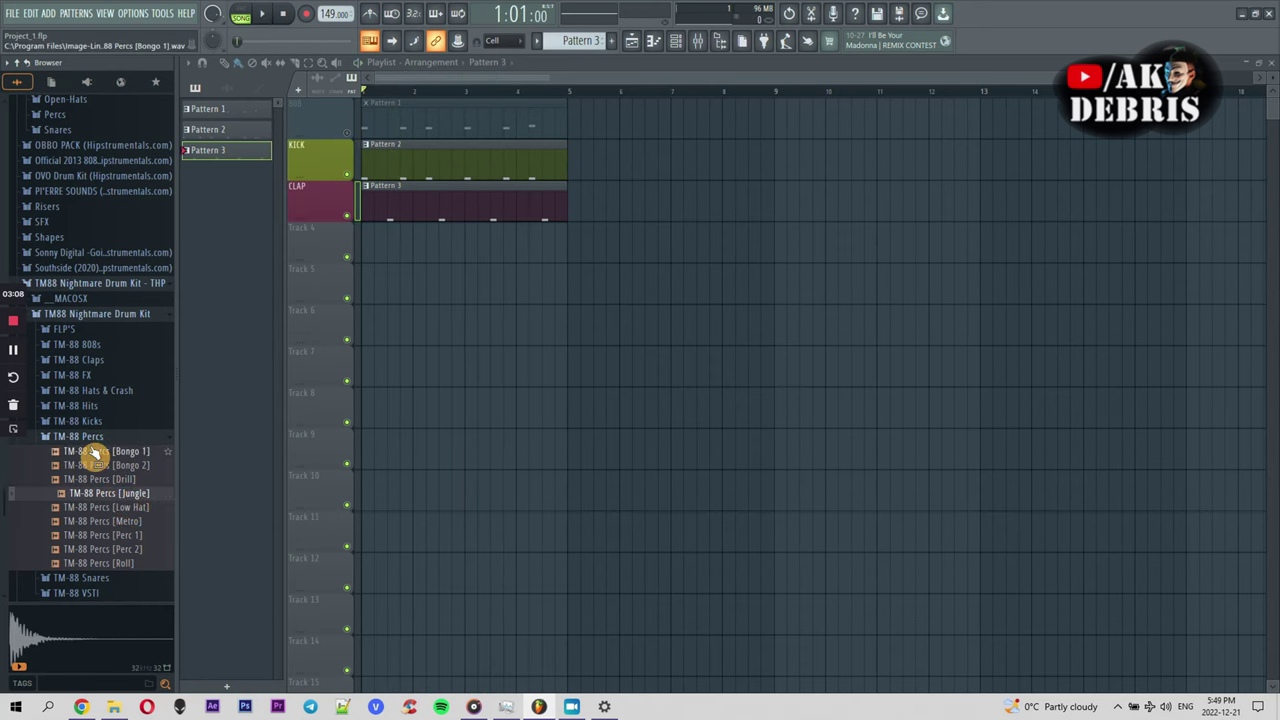
Load the TM-88 Percs [Jungle] sample into the channel rack as a new channel below the clap
click(604, 44)
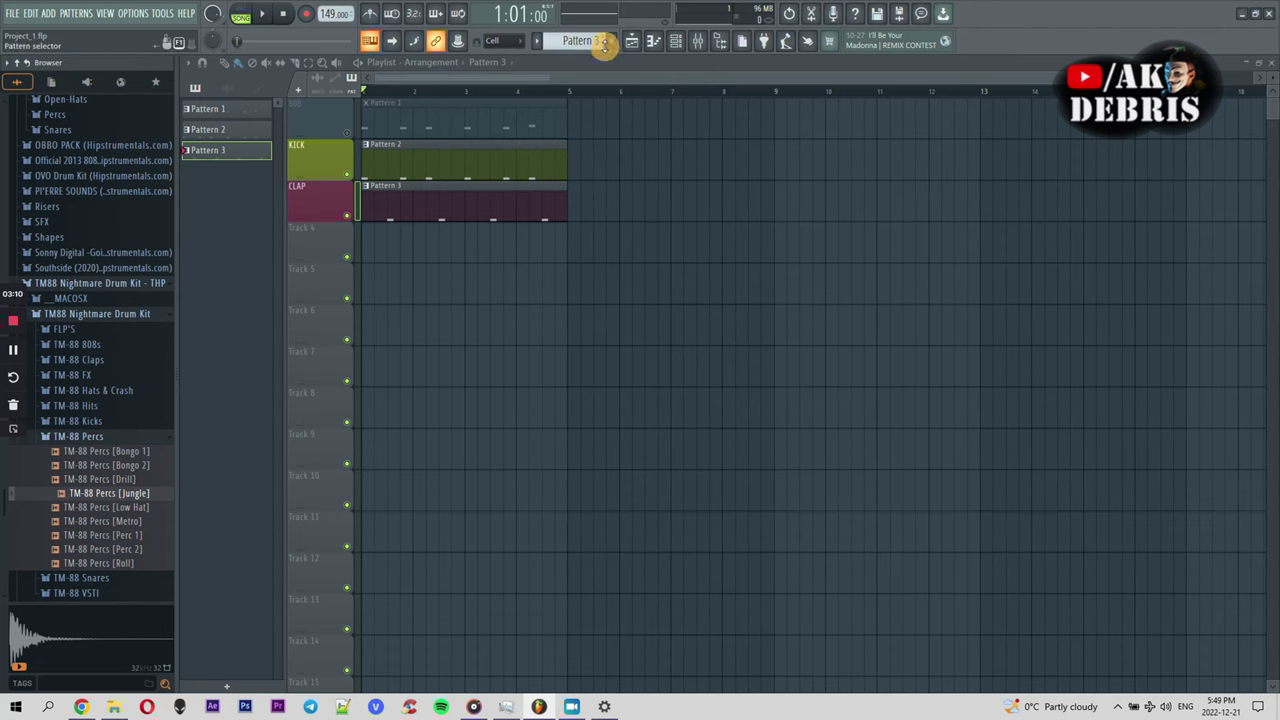
click(684, 50)
mouse_move(157, 503)
mouse_down()
mouse_move(354, 451)
mouse_move(148, 503)
mouse_up()
drag(293, 478, 611, 418)
Open the Jungle channel's piano roll and add two consecutive C5 notes on beat 4 of bar 2
right_click(611, 418)
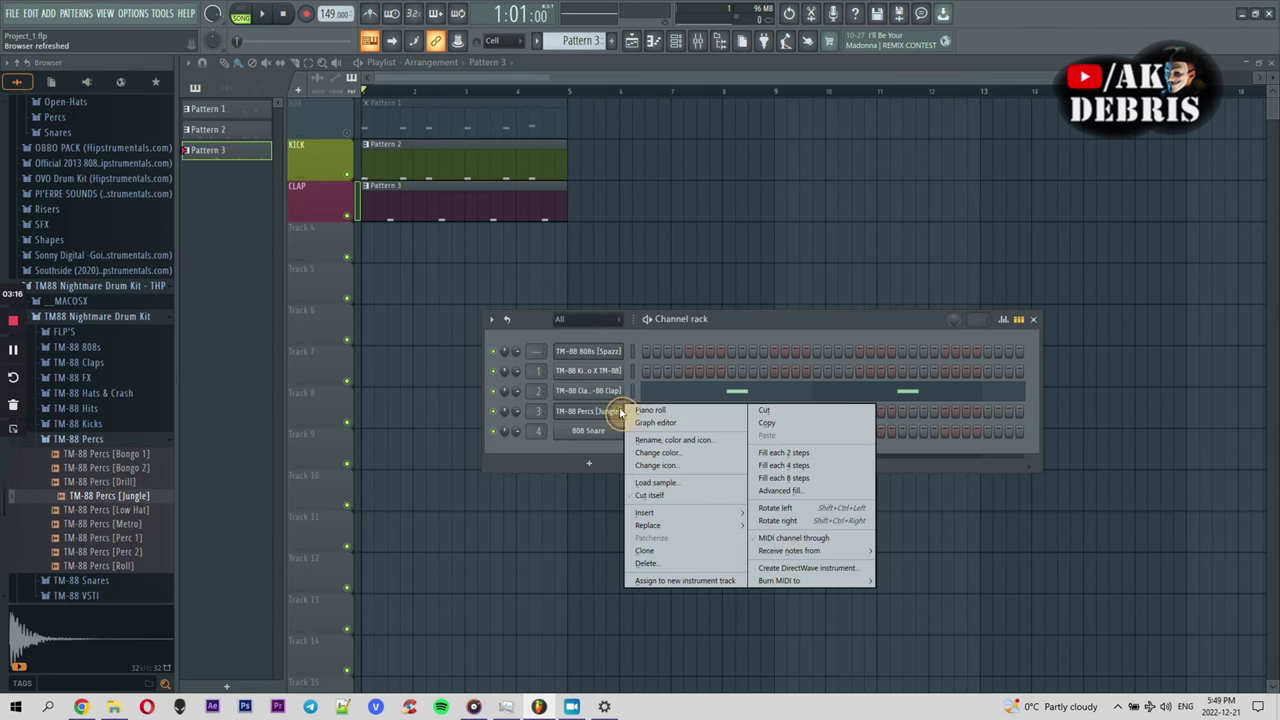
click(648, 412)
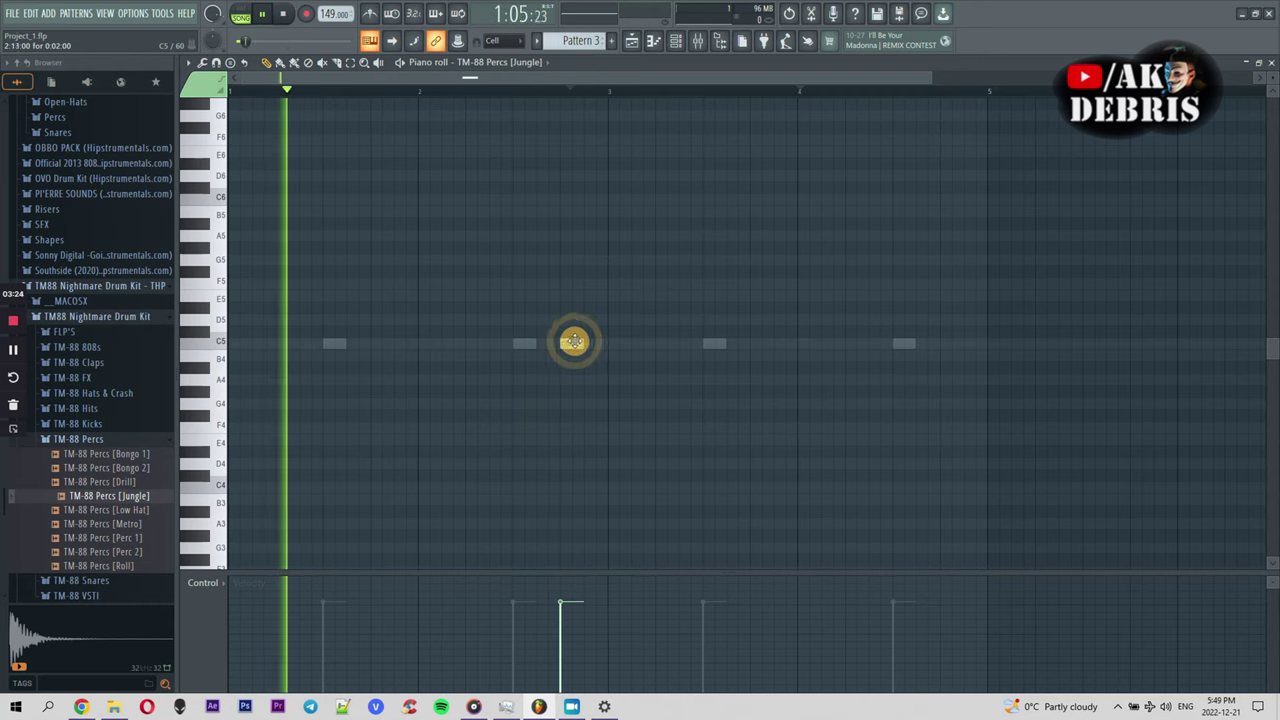
click(570, 344)
mouse_move(598, 346)
mouse_down()
mouse_move(606, 337)
mouse_move(591, 346)
mouse_up()
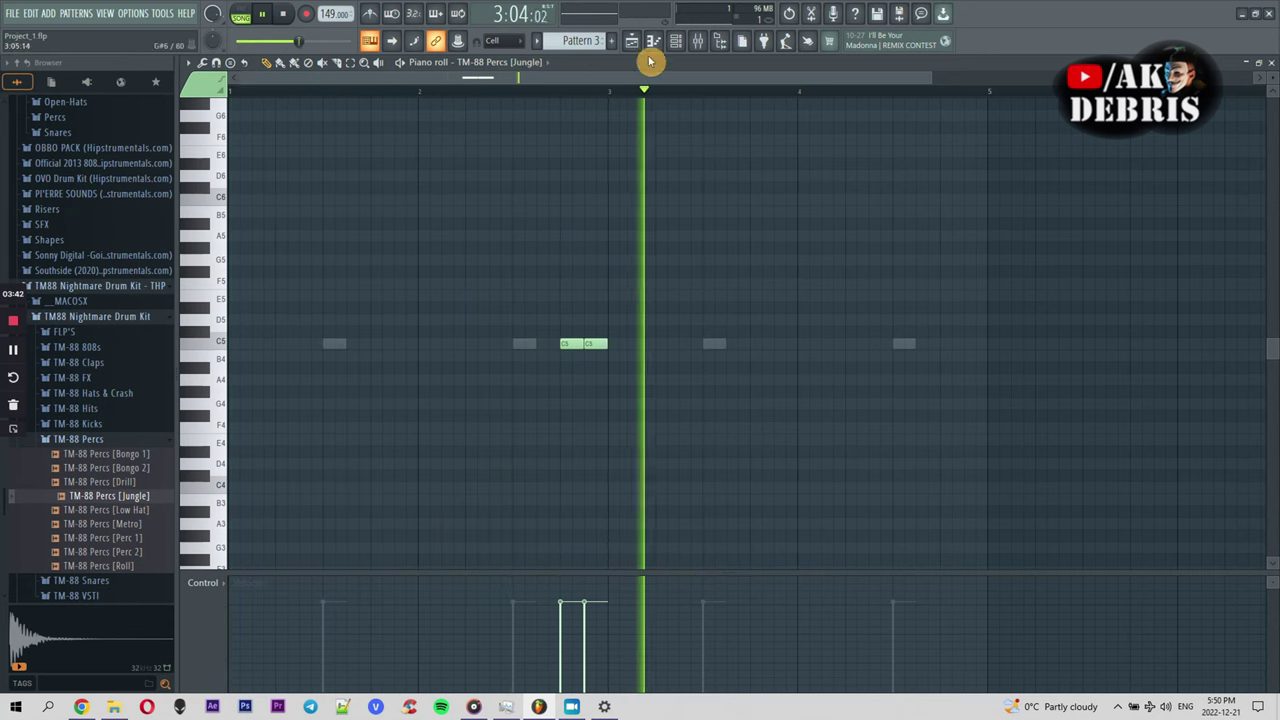
Cut the two Jungle percussion notes out of Pattern 3 and paste them into a new Pattern 4
key(F6)
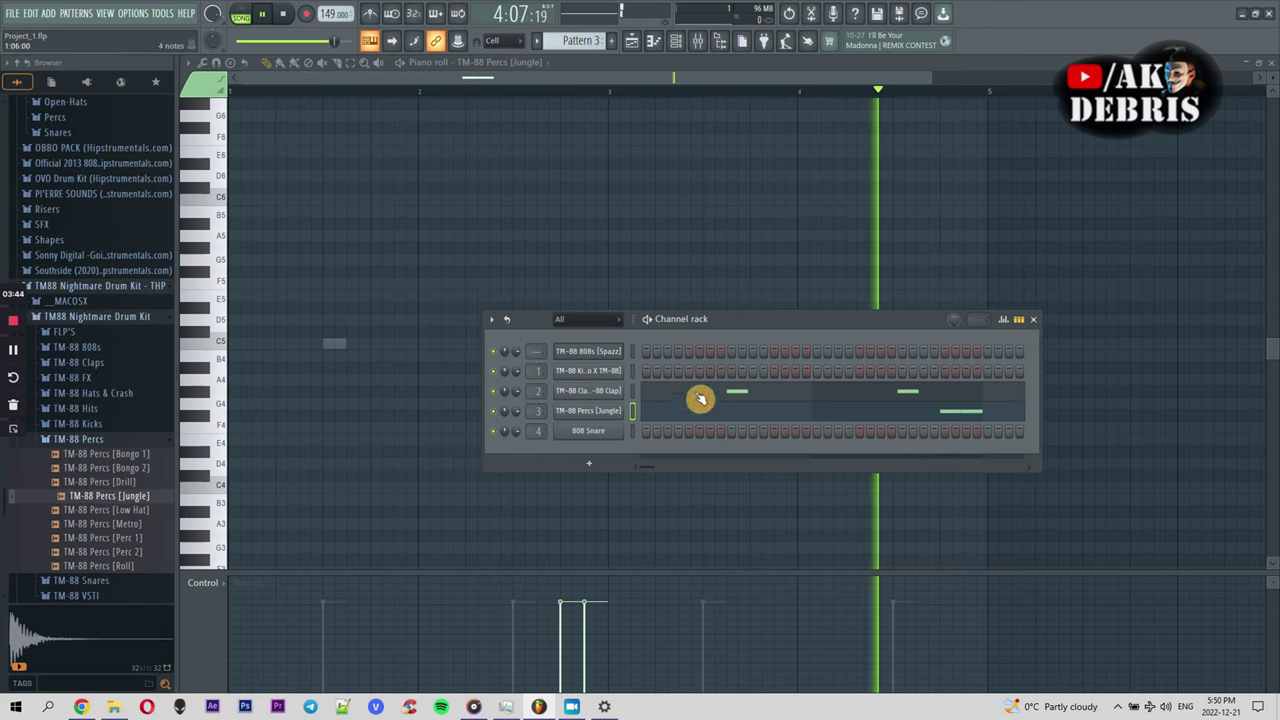
key(F6)
key(ctrl+a)
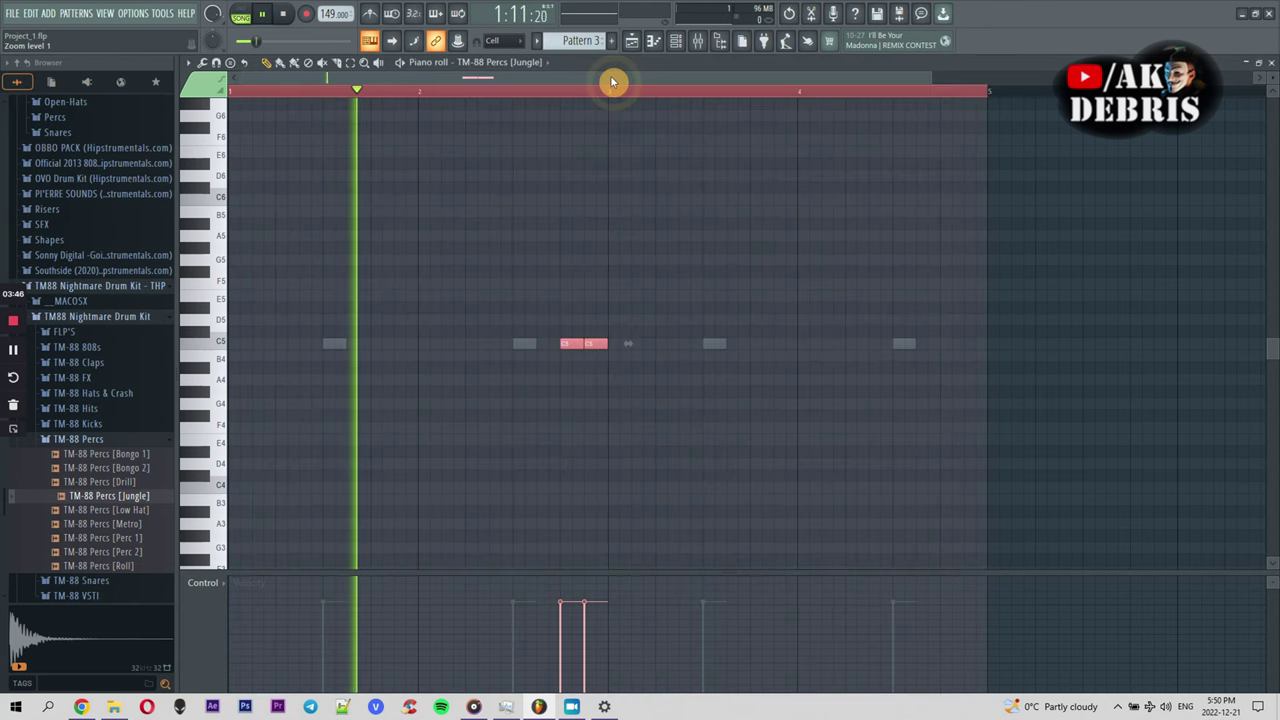
key(Delete)
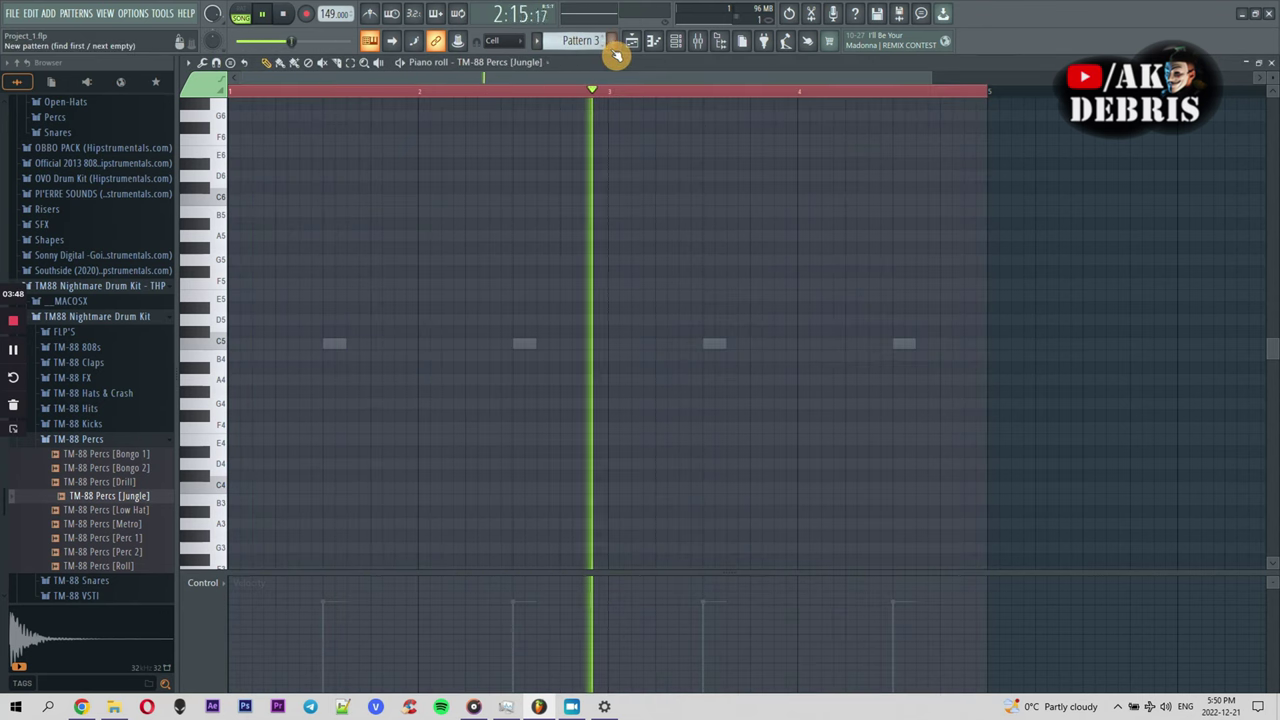
click(614, 54)
click(630, 60)
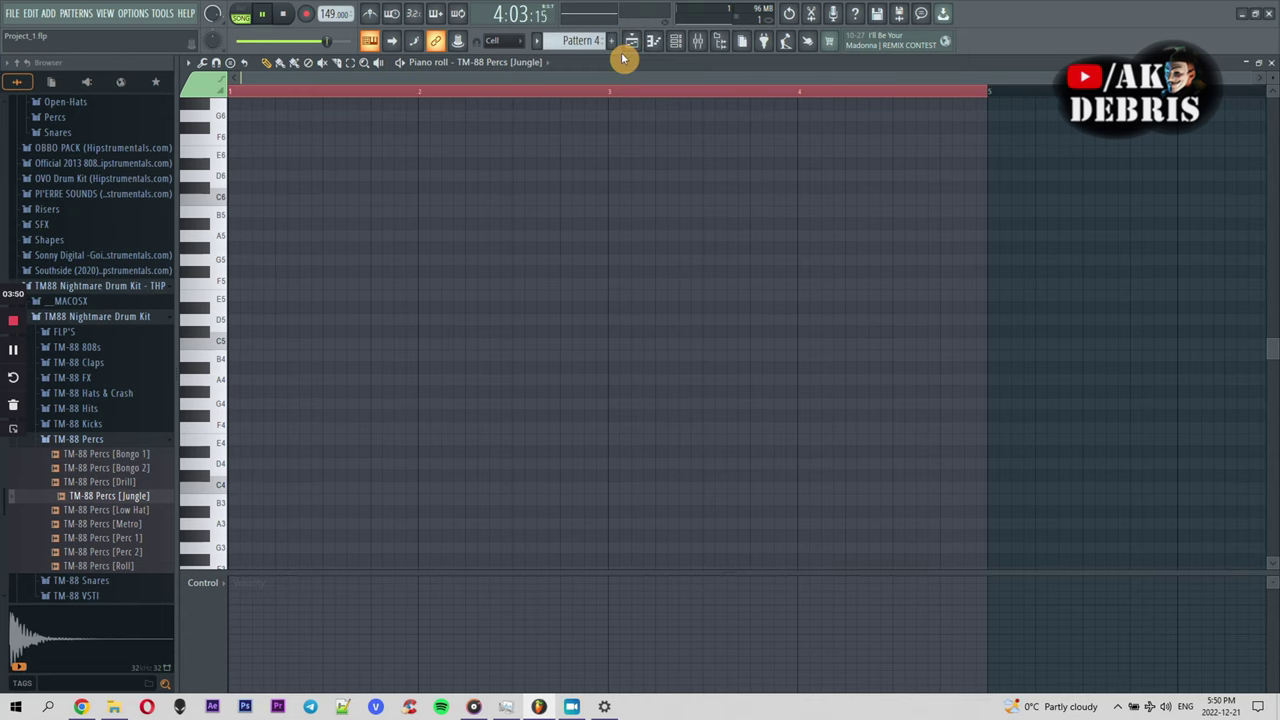
key(ctrl+v)
drag(633, 342, 575, 320)
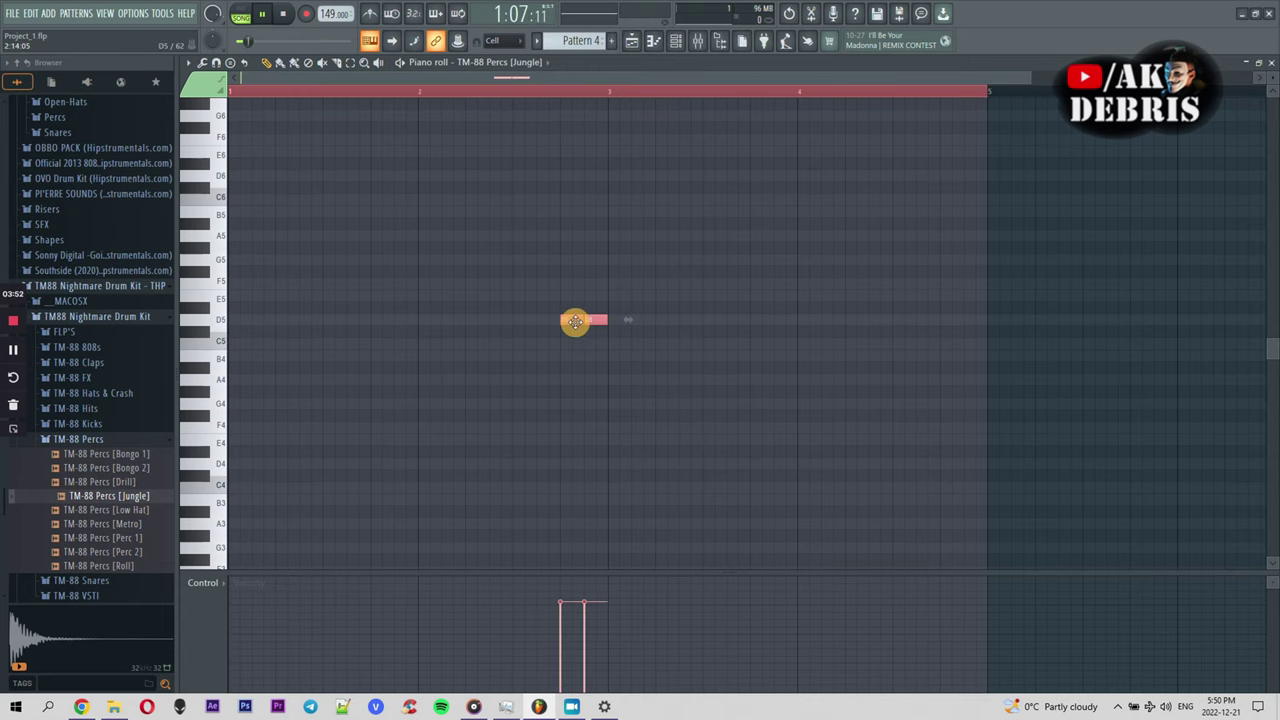
Place a Pattern 4 clip at bar 1 of playlist Track 6 and reopen its piano roll
click(631, 44)
click(449, 337)
drag(449, 337, 366, 337)
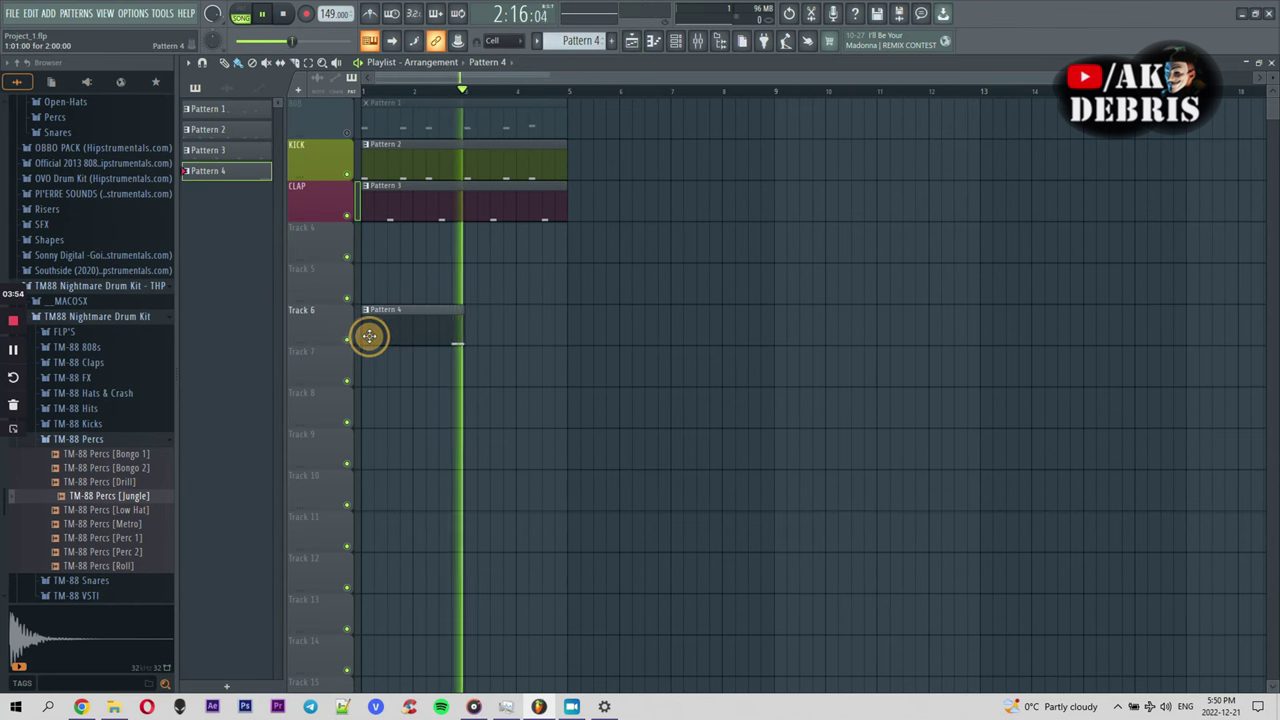
double_click(434, 330)
drag(557, 73, 263, 77)
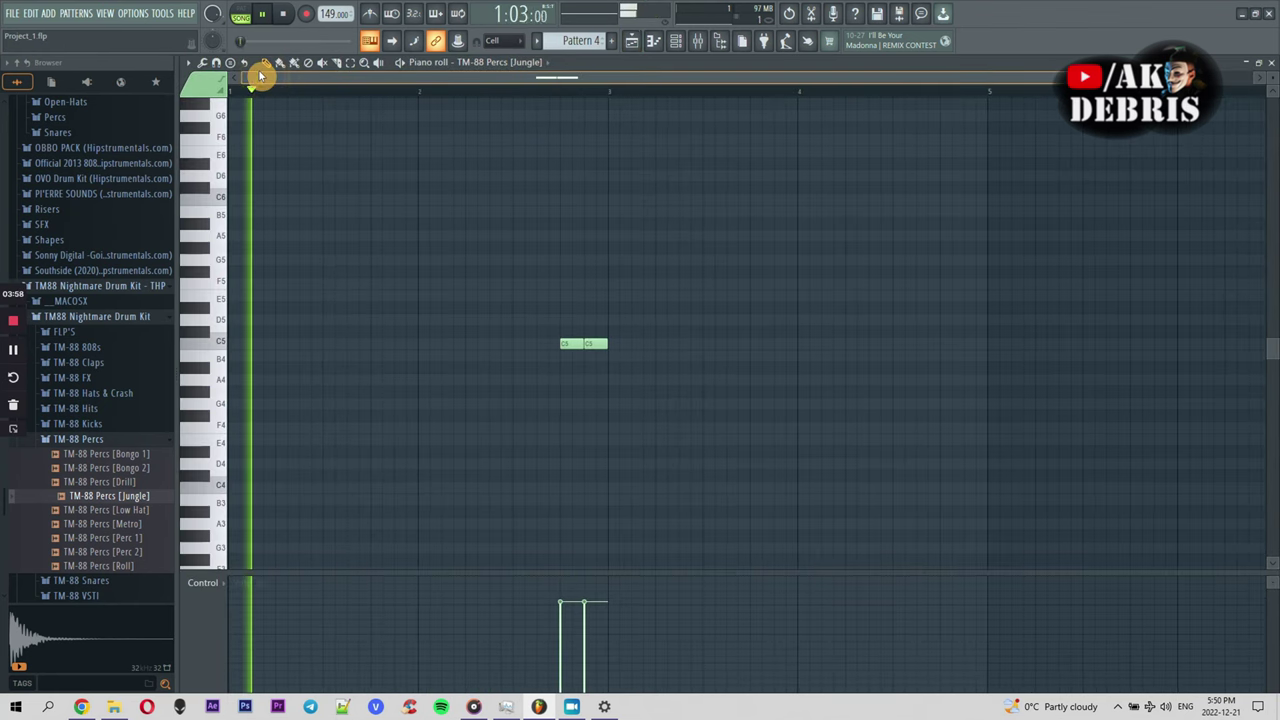
Audition cymbal and hat samples in the TM-88 Hats & Crash folder and create an empty Pattern 5
click(80, 440)
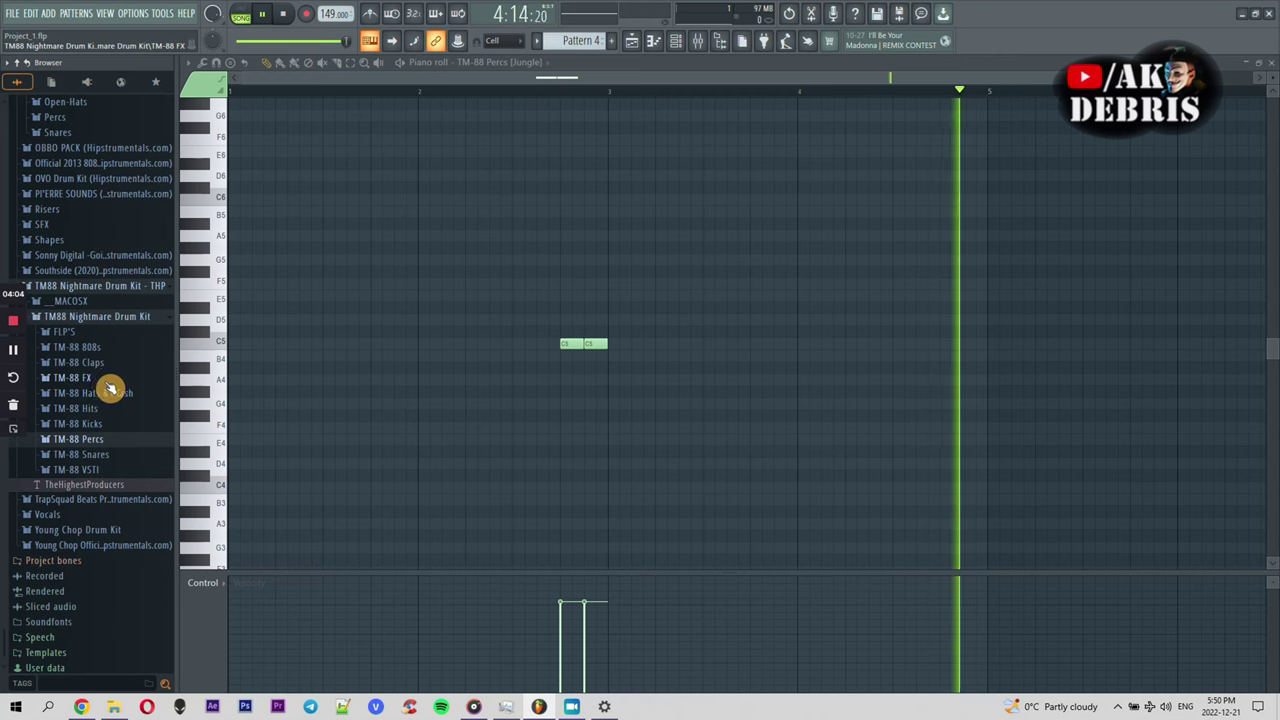
click(100, 393)
click(113, 410)
click(50, 436)
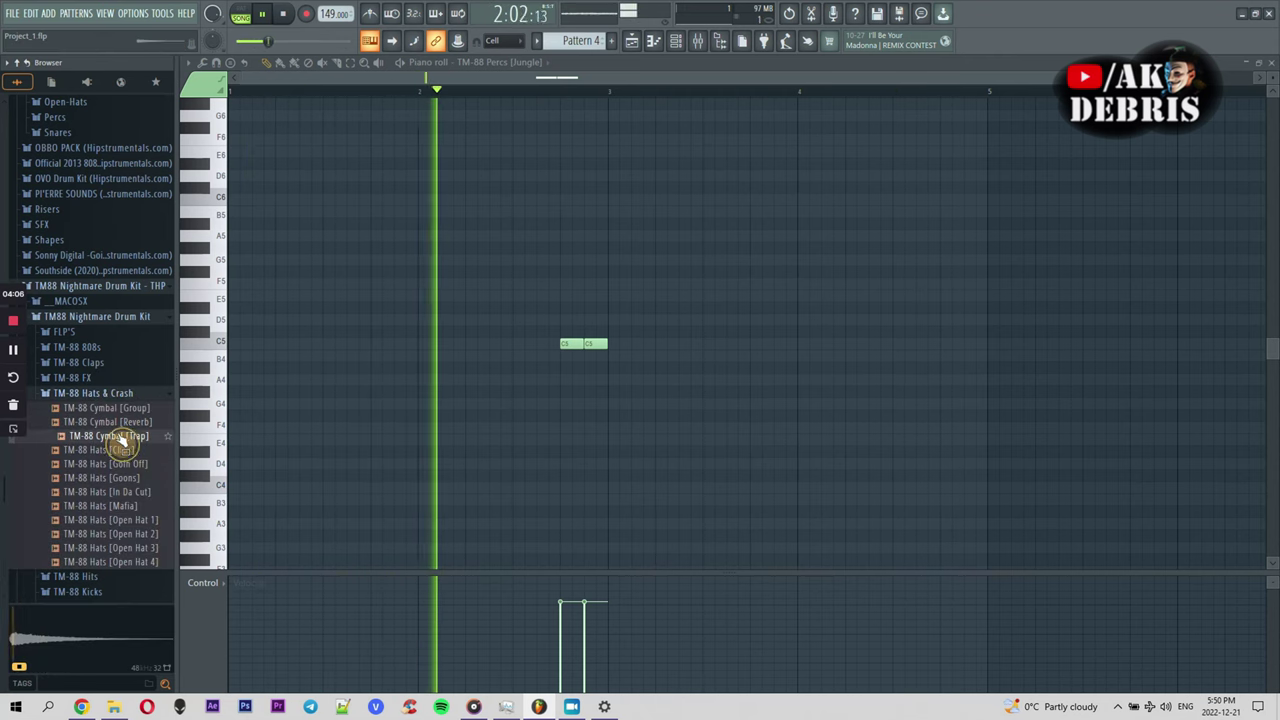
click(57, 464)
click(130, 479)
click(142, 506)
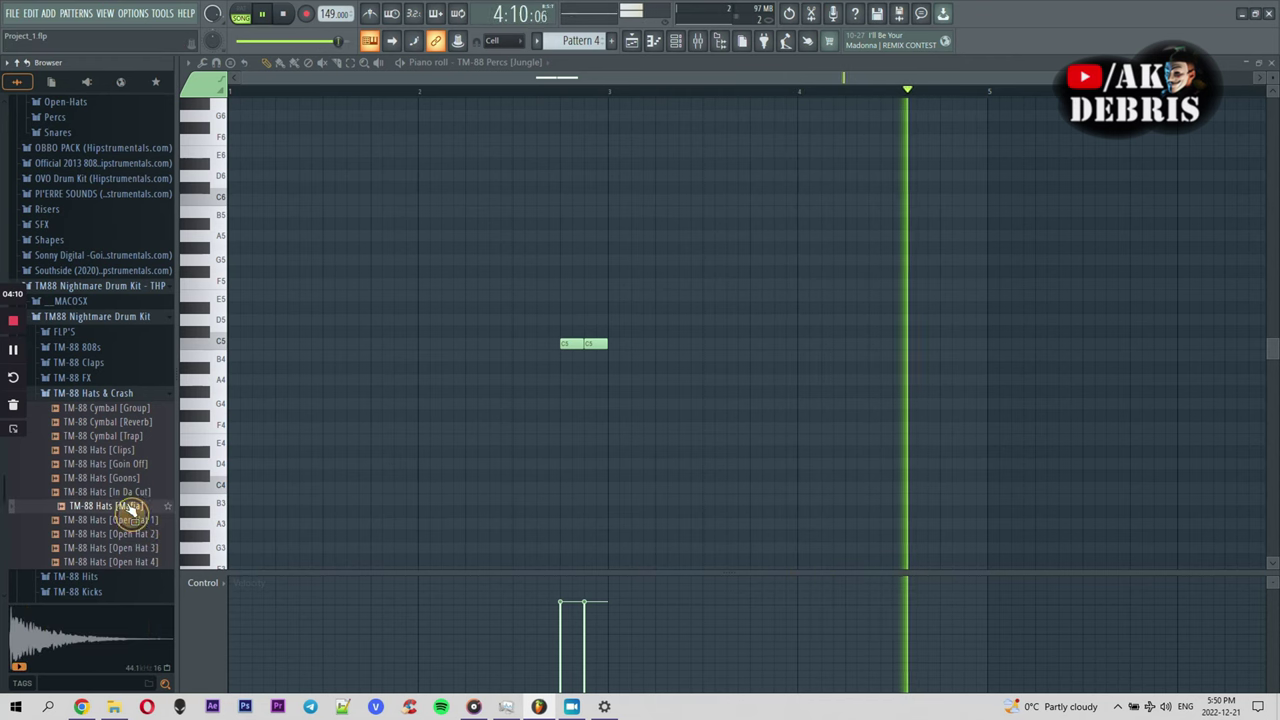
scroll(601, 50, down, 1)
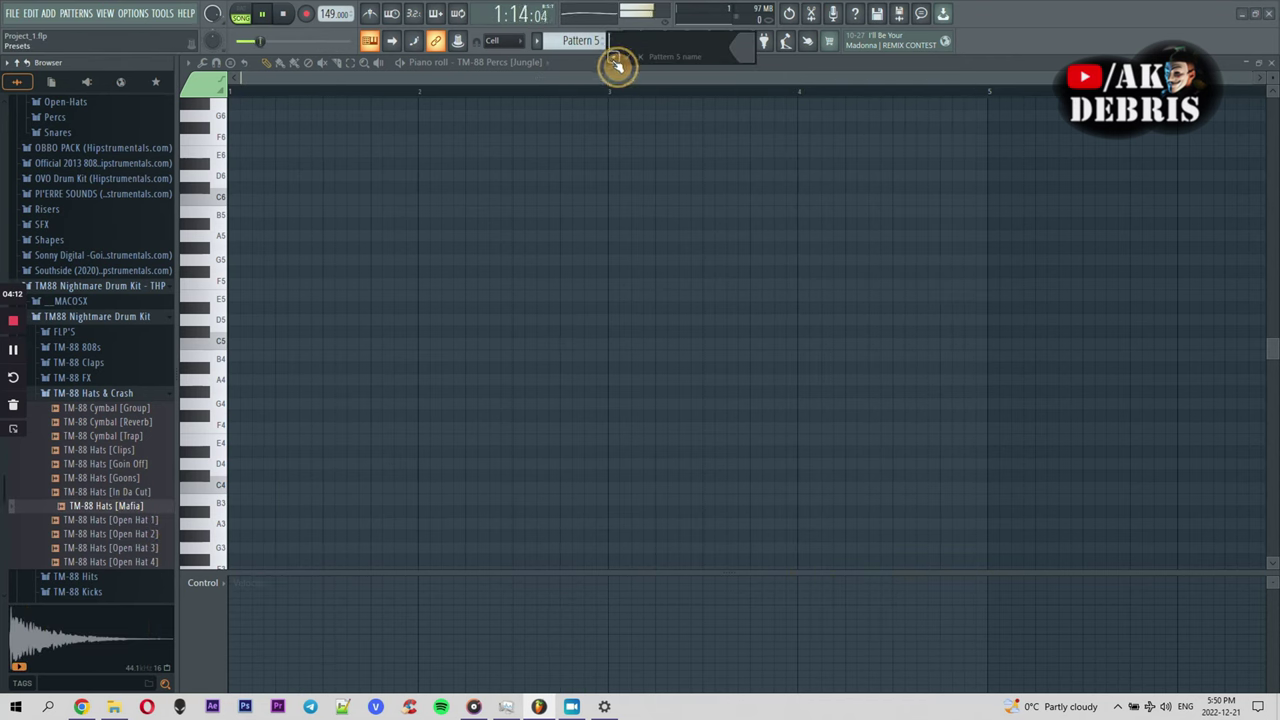
Audition the In Da Cut, Goin Off and Clips hats and the Trap cymbal in the Hats & Crash folder
click(142, 492)
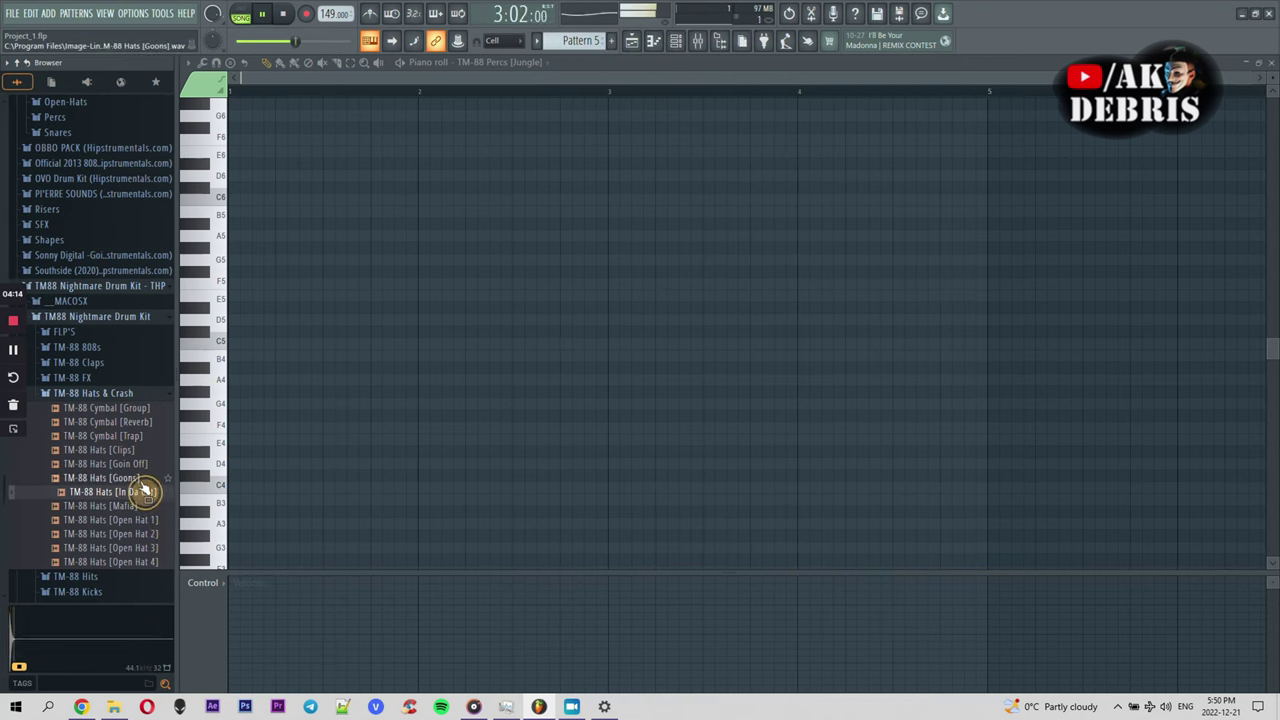
click(145, 465)
click(135, 451)
click(133, 440)
key(Down)
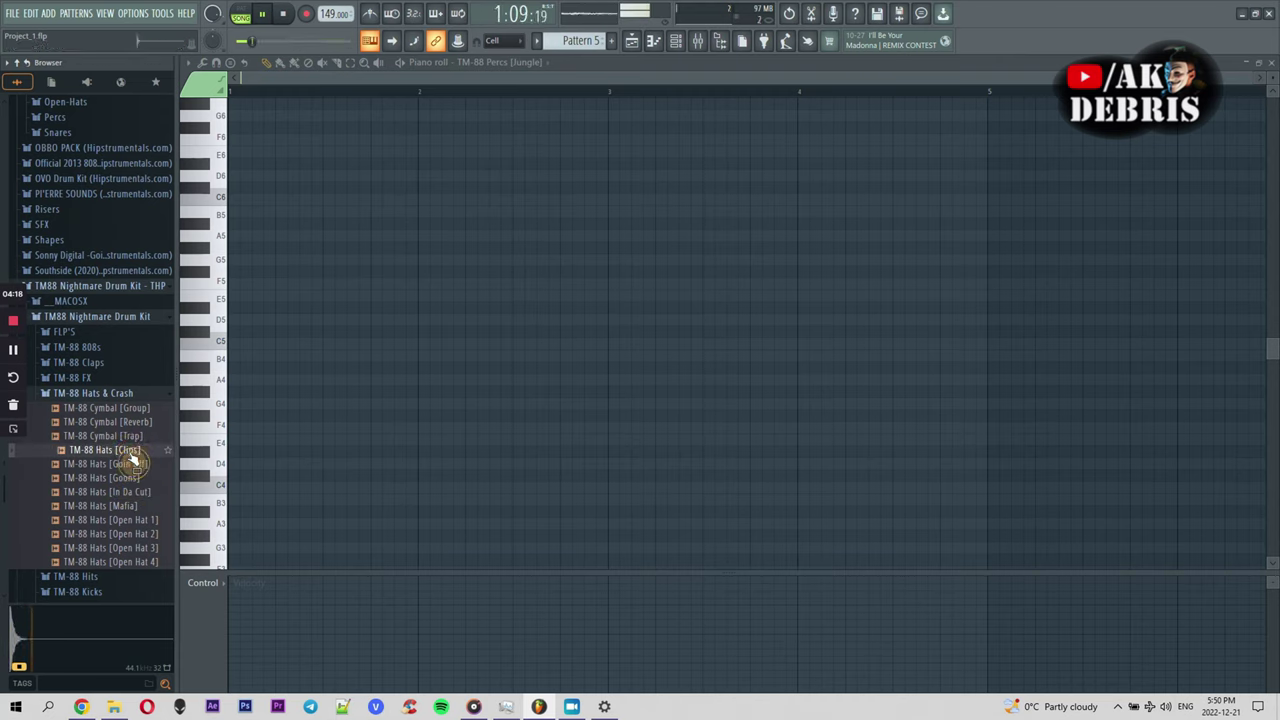
Open the channel rack, audition the Goons, In Da Cut and Mafia hats, and collapse the Hats & Crash folder
key(F6)
click(115, 478)
click(117, 492)
click(129, 506)
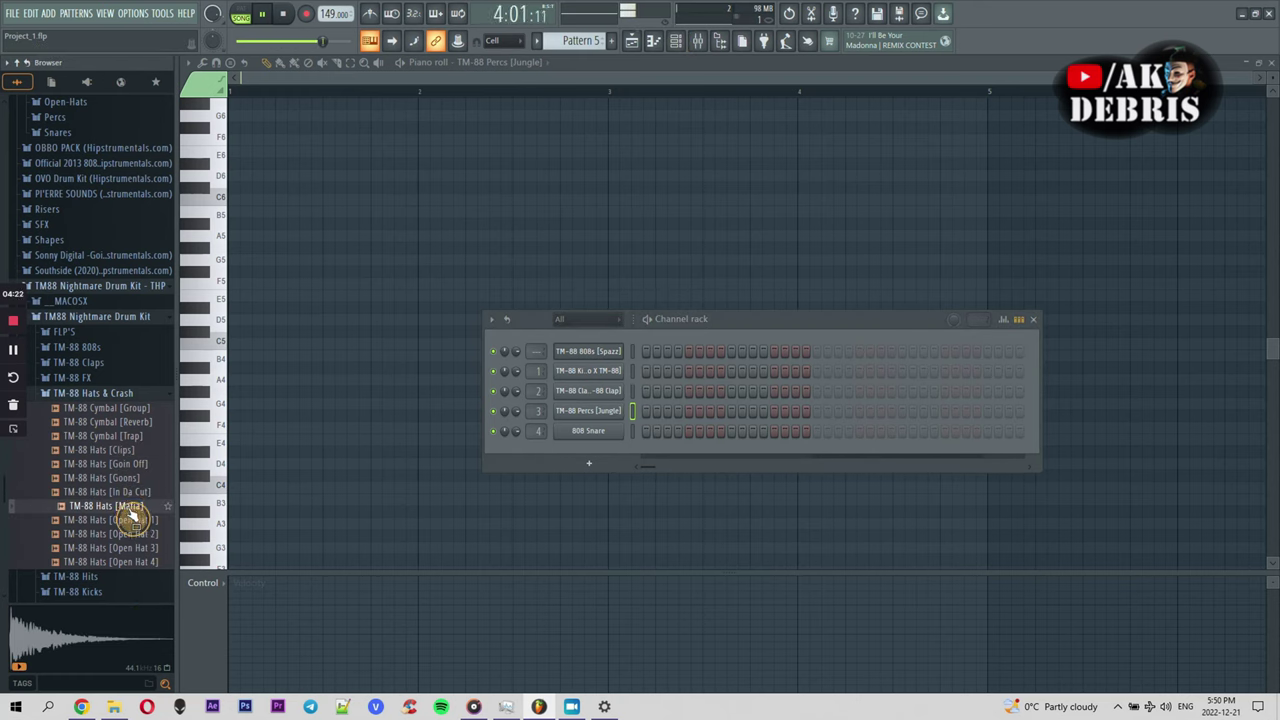
key(Up)
click(110, 393)
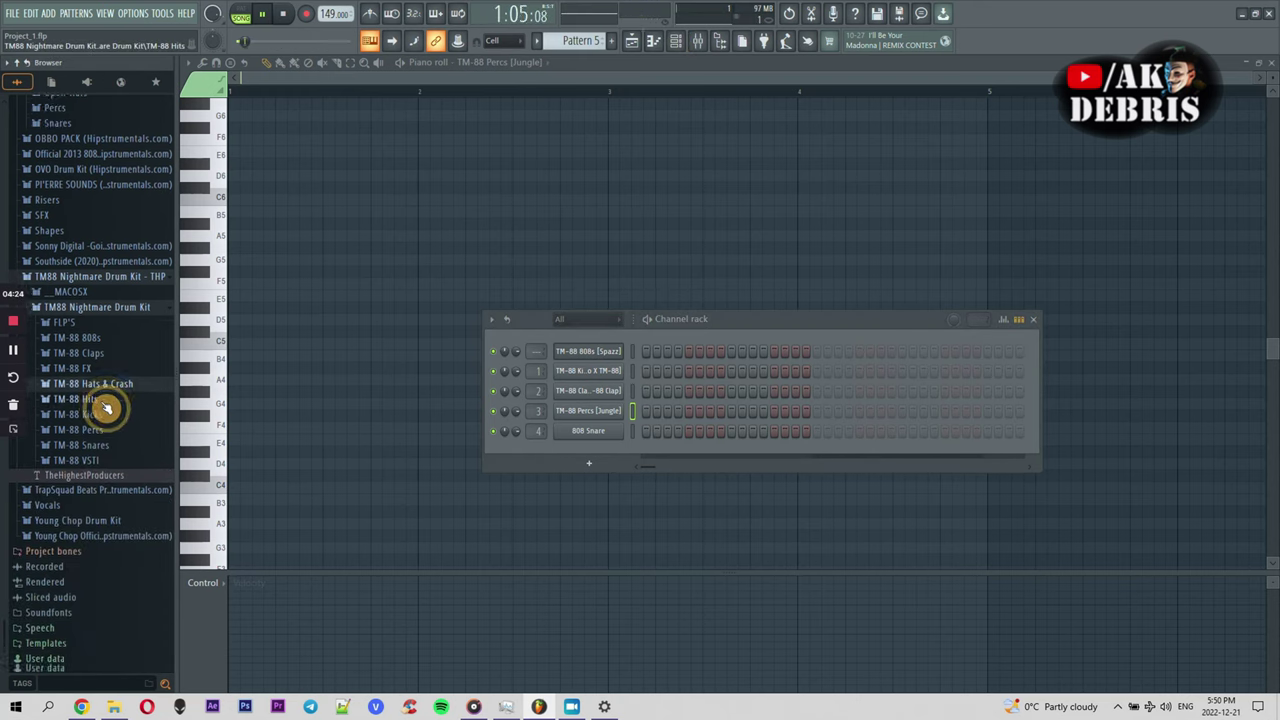
Open the Hats folder of the PI'ERRE SOUNDS kit and audition samples from JUGG HAT up to GROWING PAINS HAT
scroll(85, 428, up, 5)
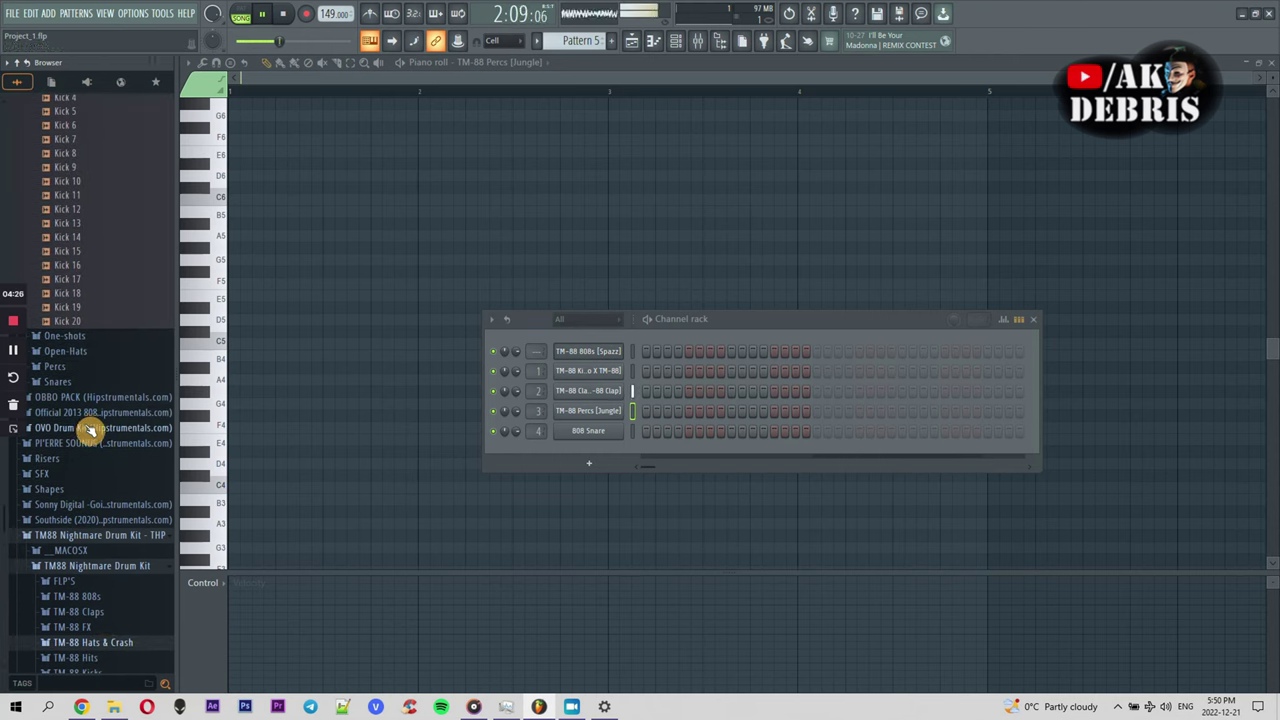
click(88, 444)
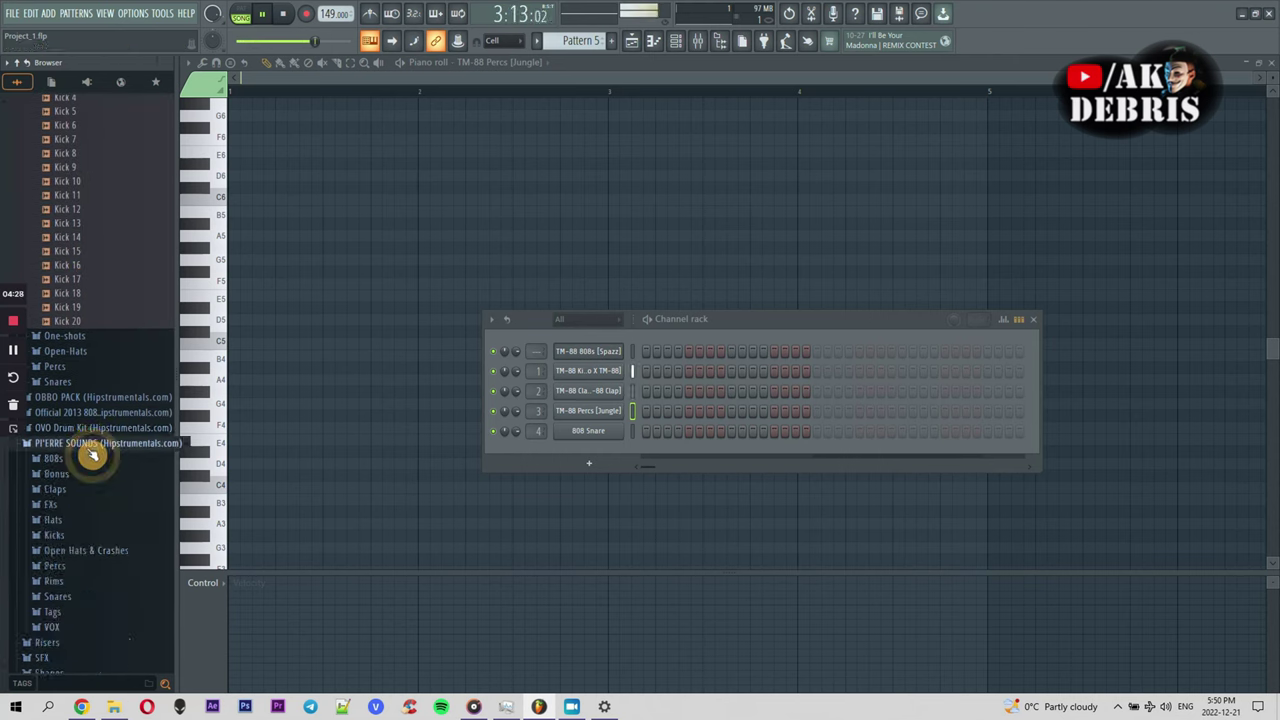
click(90, 520)
click(108, 513)
click(111, 484)
click(110, 469)
click(110, 455)
click(111, 441)
click(112, 427)
click(113, 414)
click(115, 415)
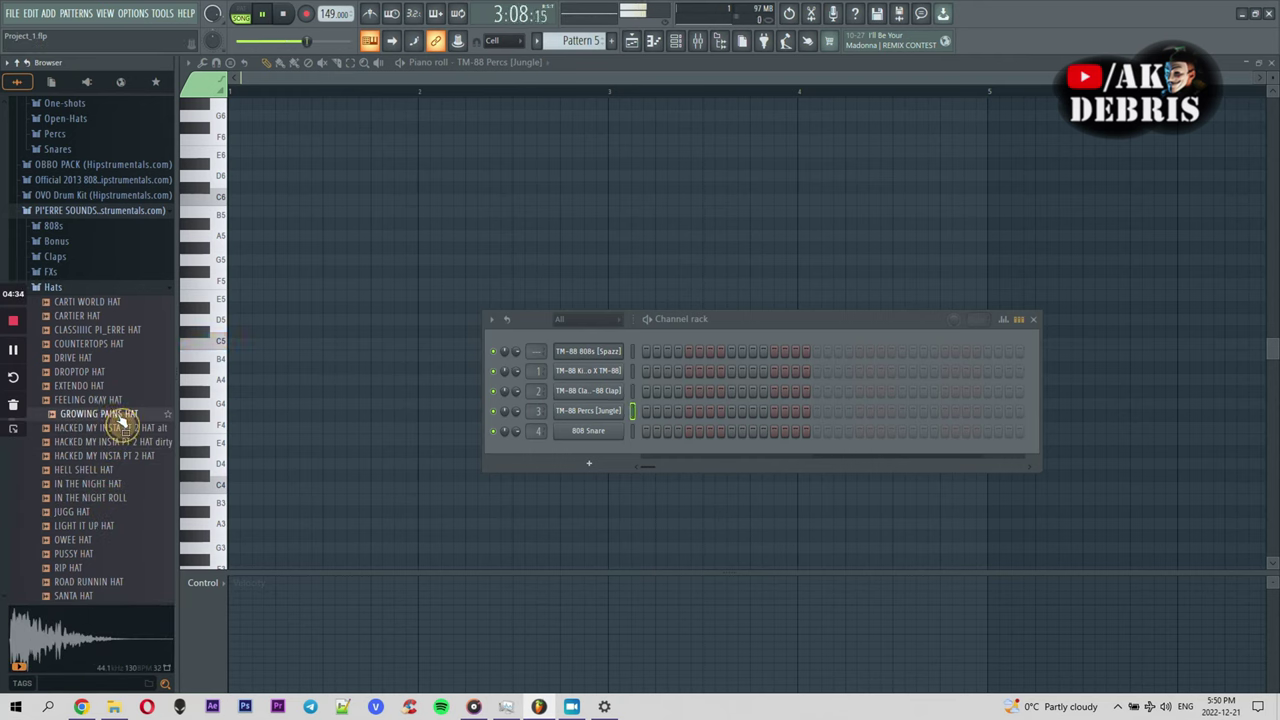
Audition the remaining PI'ERRE hats from FEELING OKAY HAT up to CARTIER HAT
click(107, 399)
click(105, 385)
click(103, 371)
click(102, 357)
click(101, 343)
click(100, 331)
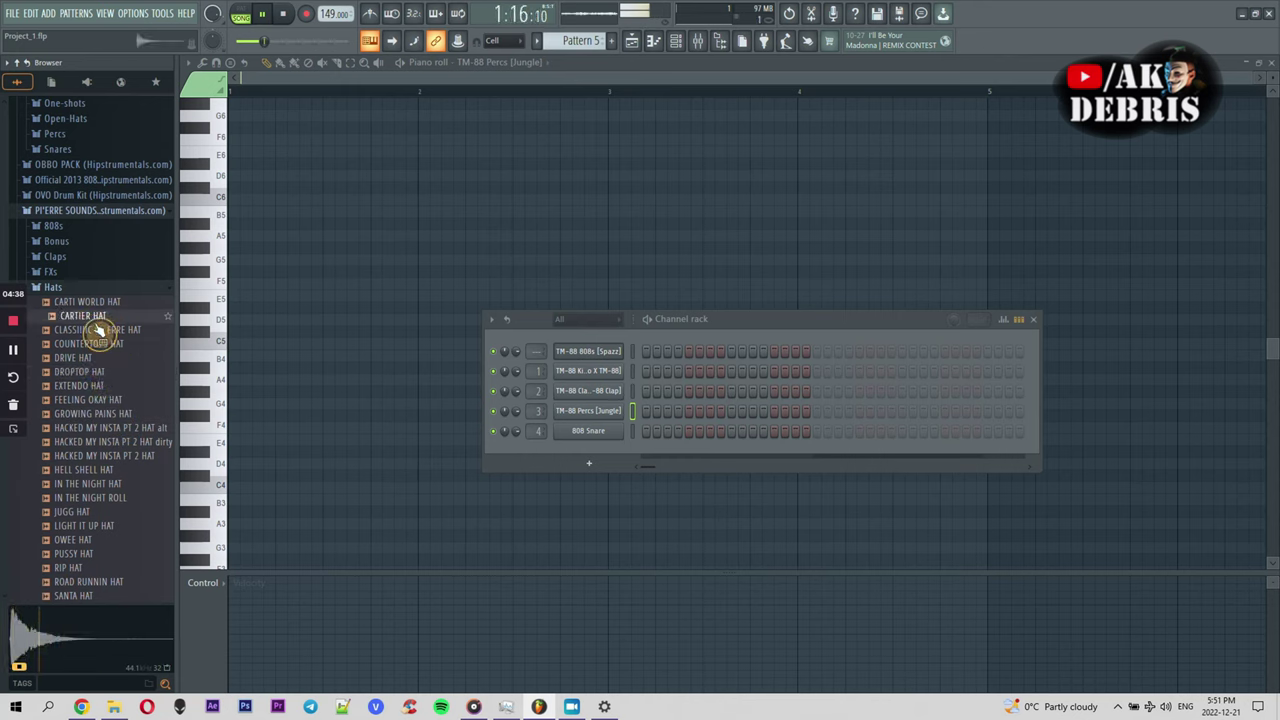
Replace the 808 Snare channel's sample with CLASSIIIIC PI_ERRE HAT and fill each 2 steps in Pattern 5
click(101, 332)
drag(101, 332, 595, 437)
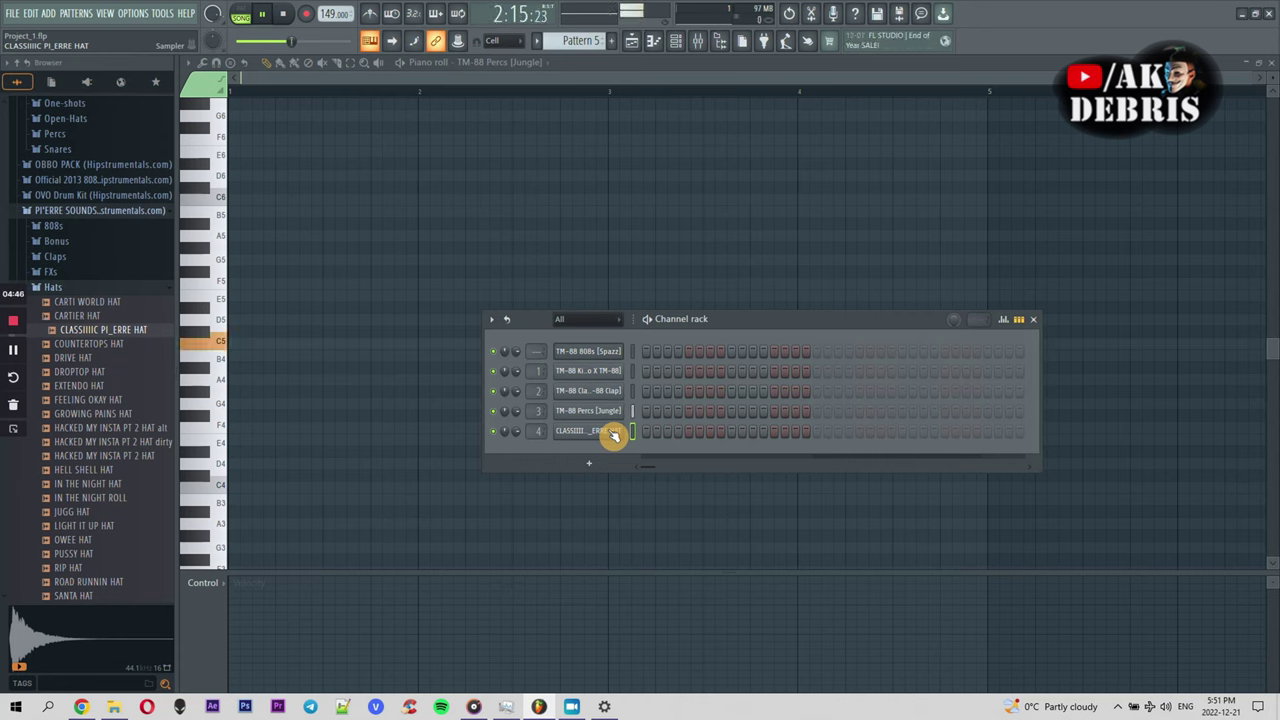
right_click(610, 433)
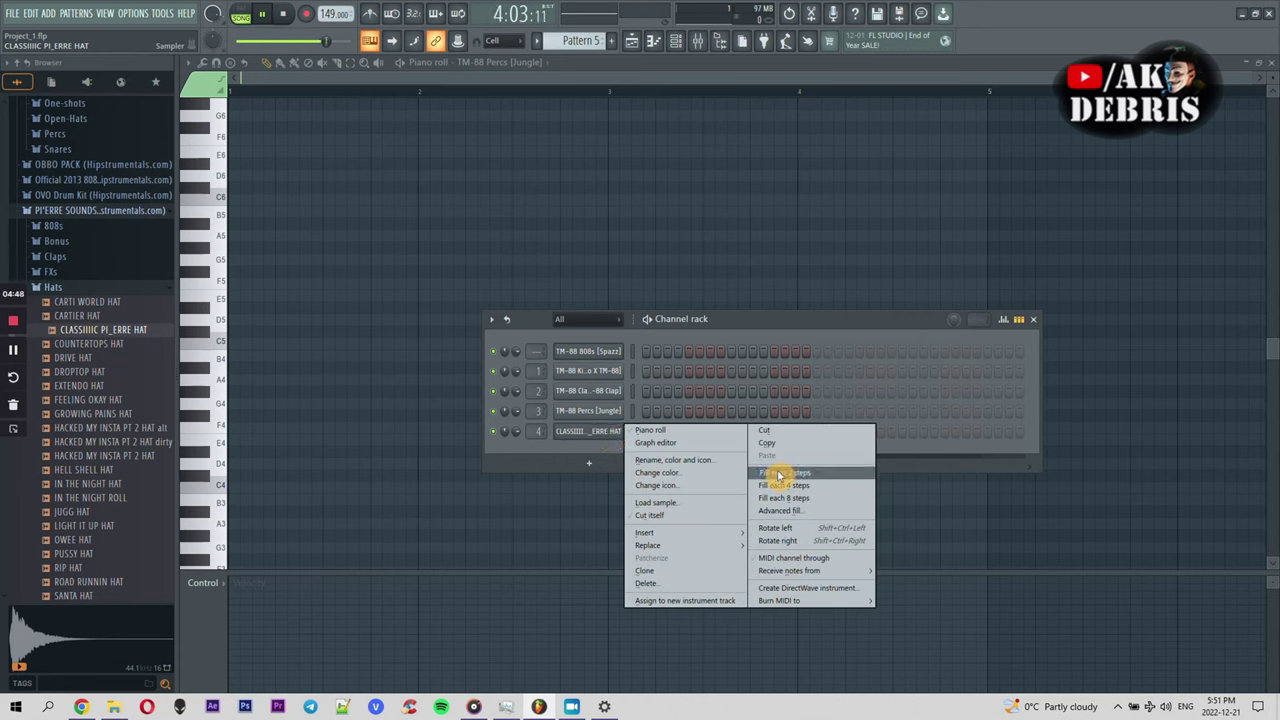
click(790, 474)
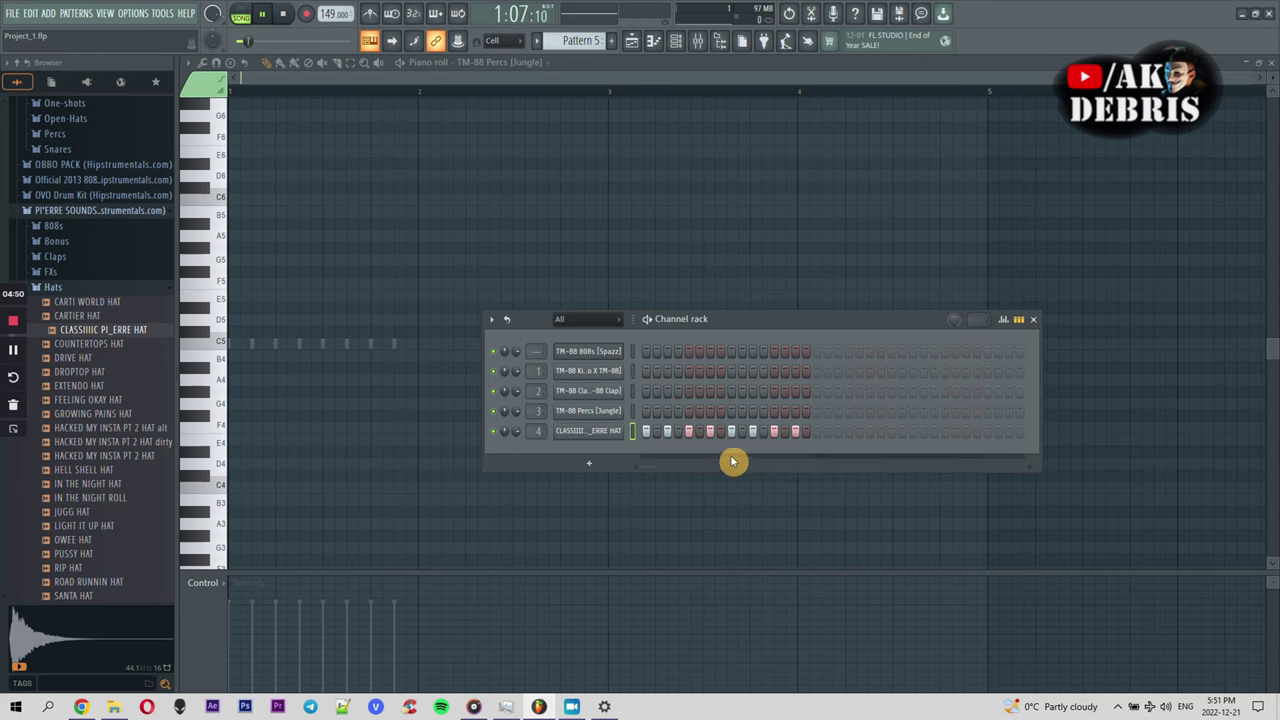
Place Pattern 5 at bar 1 of playlist Track 7 and move the Pattern 4 clip up to Track 5
click(632, 42)
drag(460, 382, 394, 380)
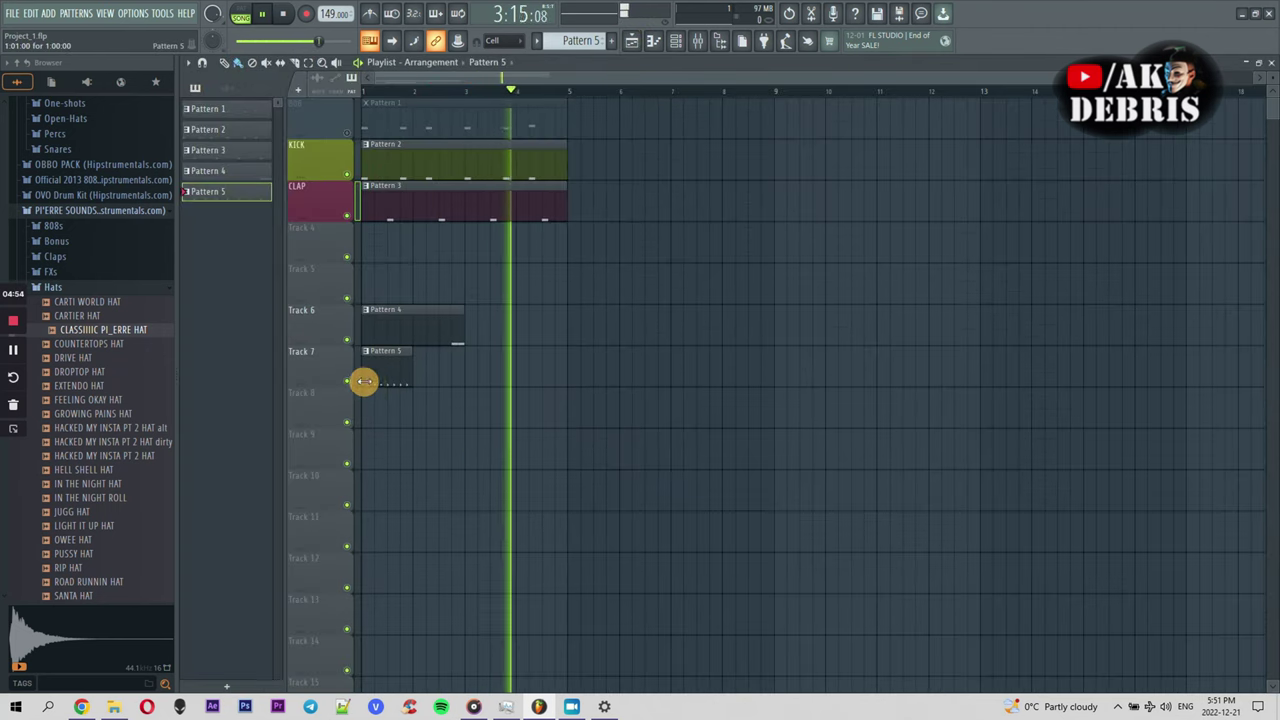
drag(431, 314, 435, 245)
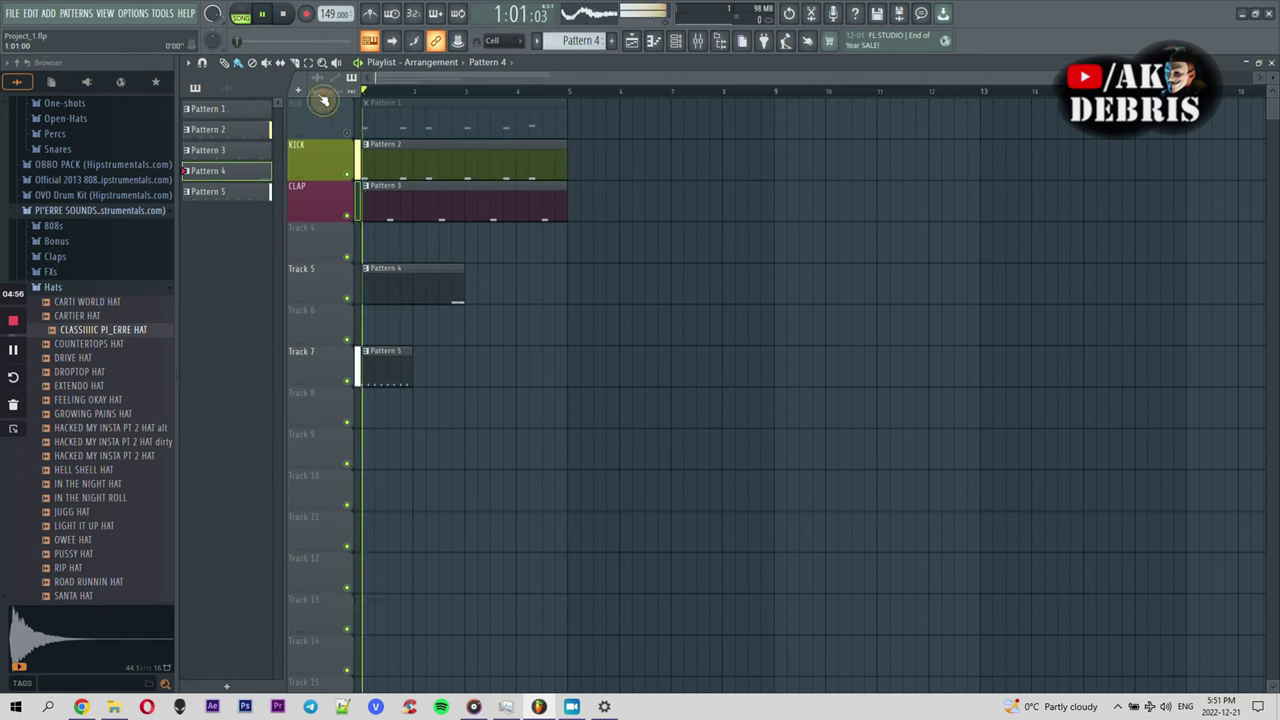
Open Pattern 5's hat notes in the piano roll and stop playback
double_click(370, 358)
key(space)
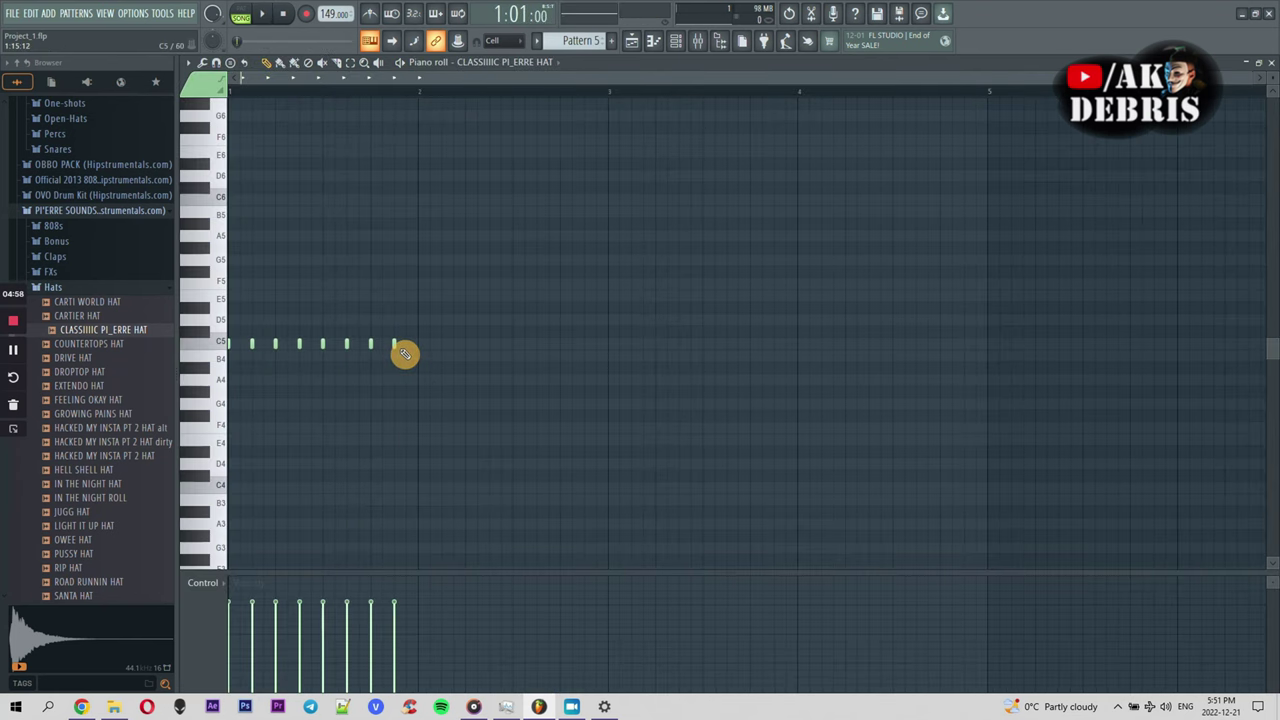
click(676, 40)
click(500, 80)
Undo the velocity increases made to individual hat notes in Pattern 5
key(ctrl+z)
key(ctrl+z)
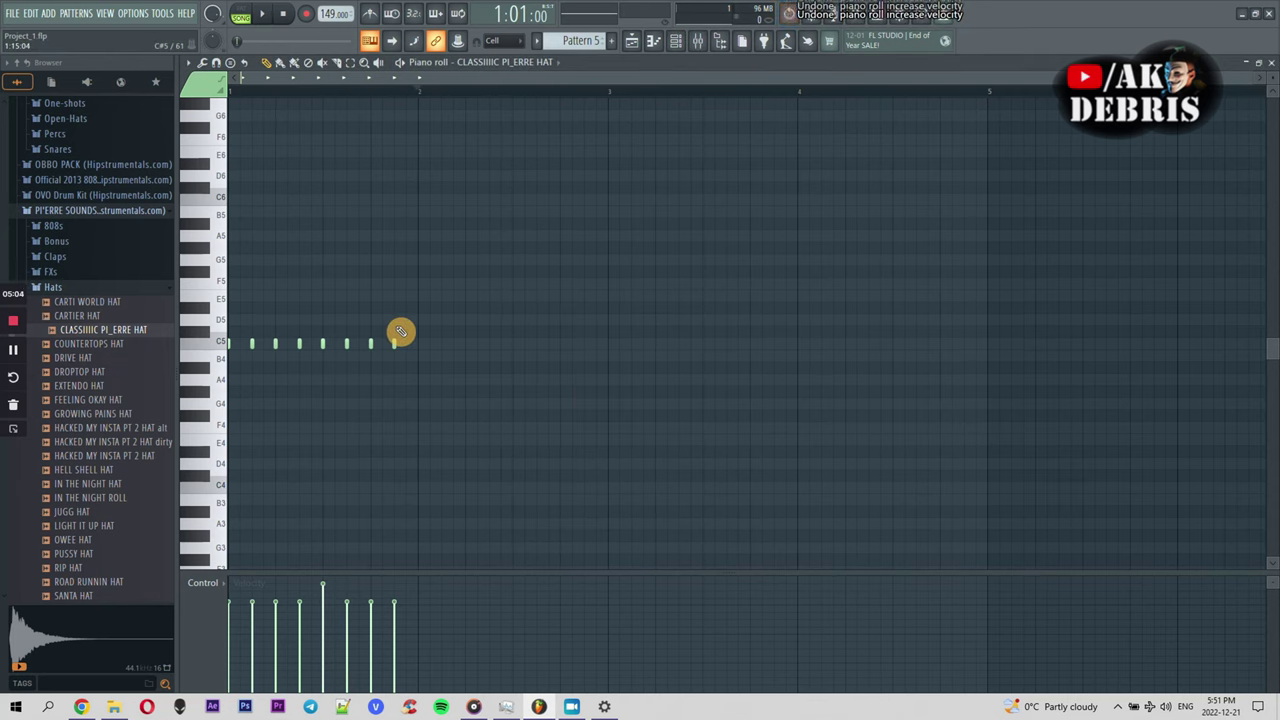
key(ctrl+z)
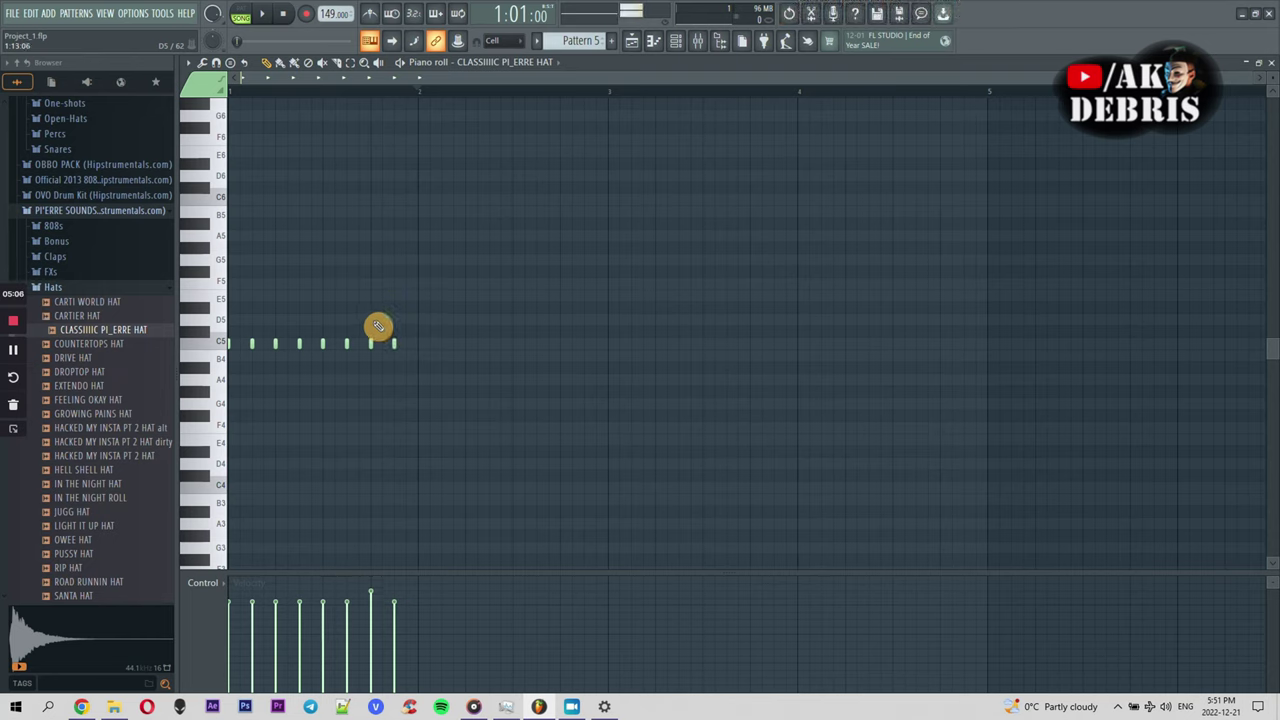
key(ctrl+z)
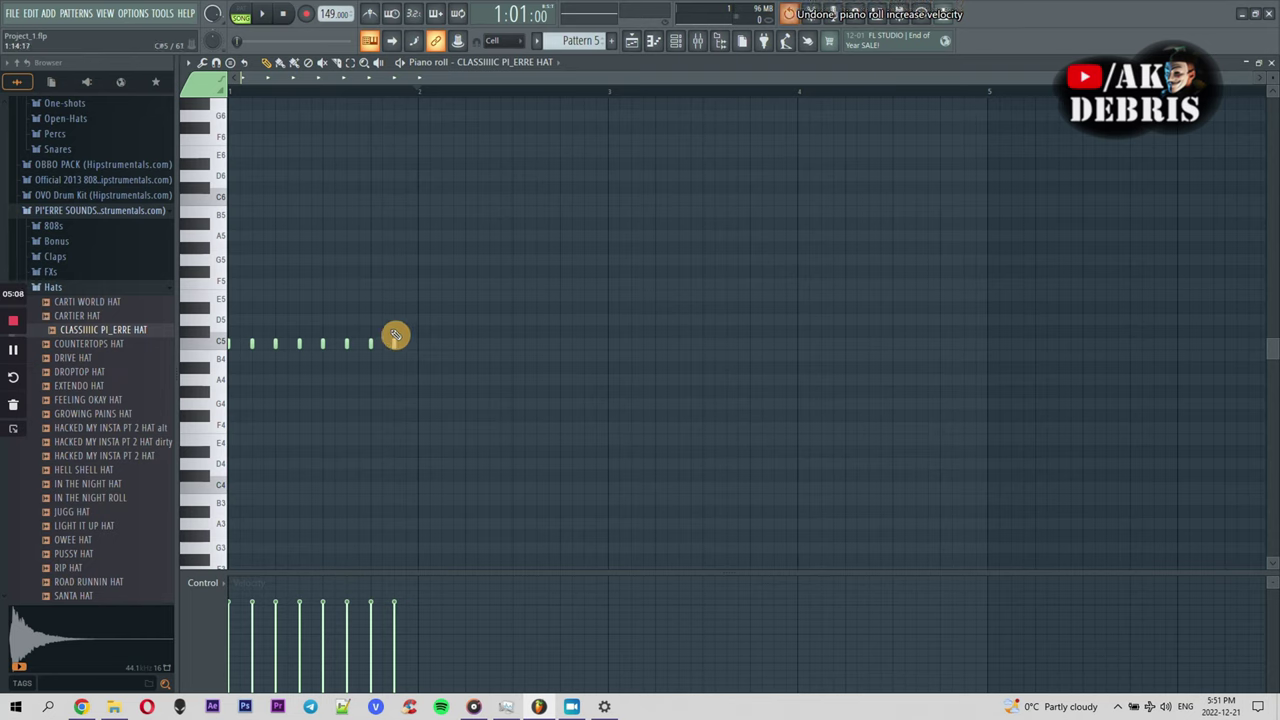
Undo the last change to the final hat note in Pattern 5
key(ctrl+z)
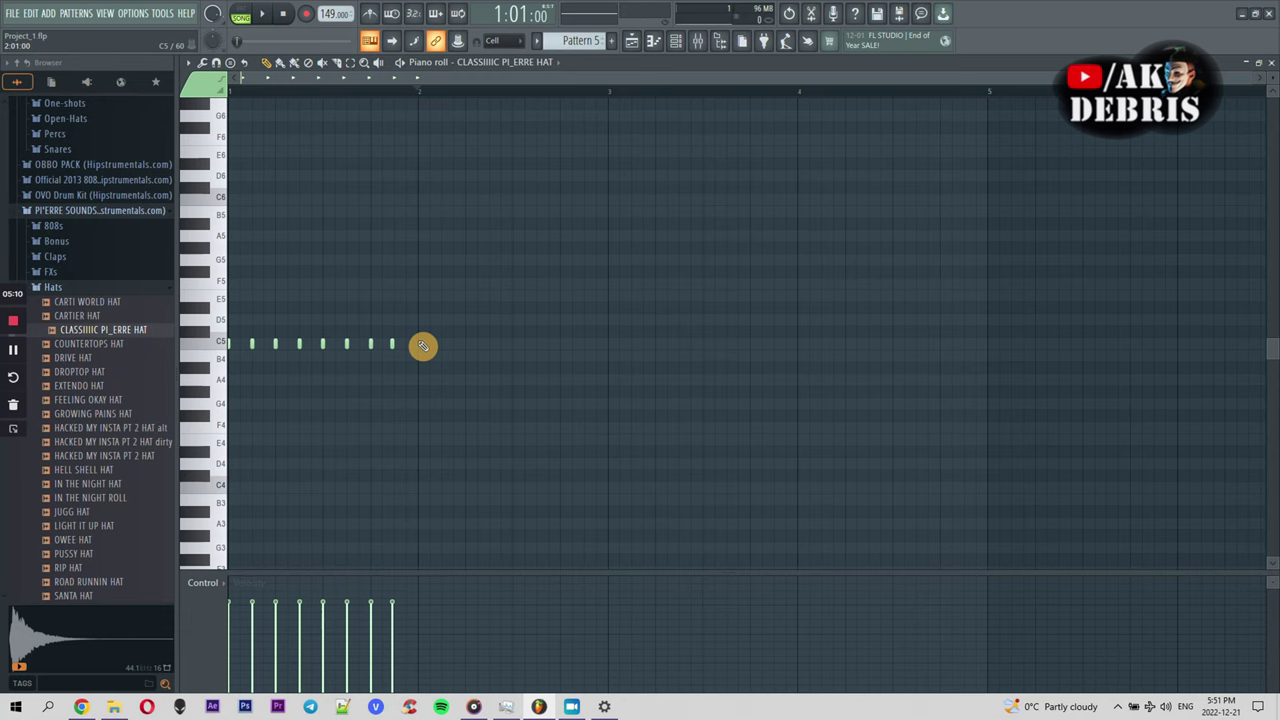
scroll(433, 343, up, 3)
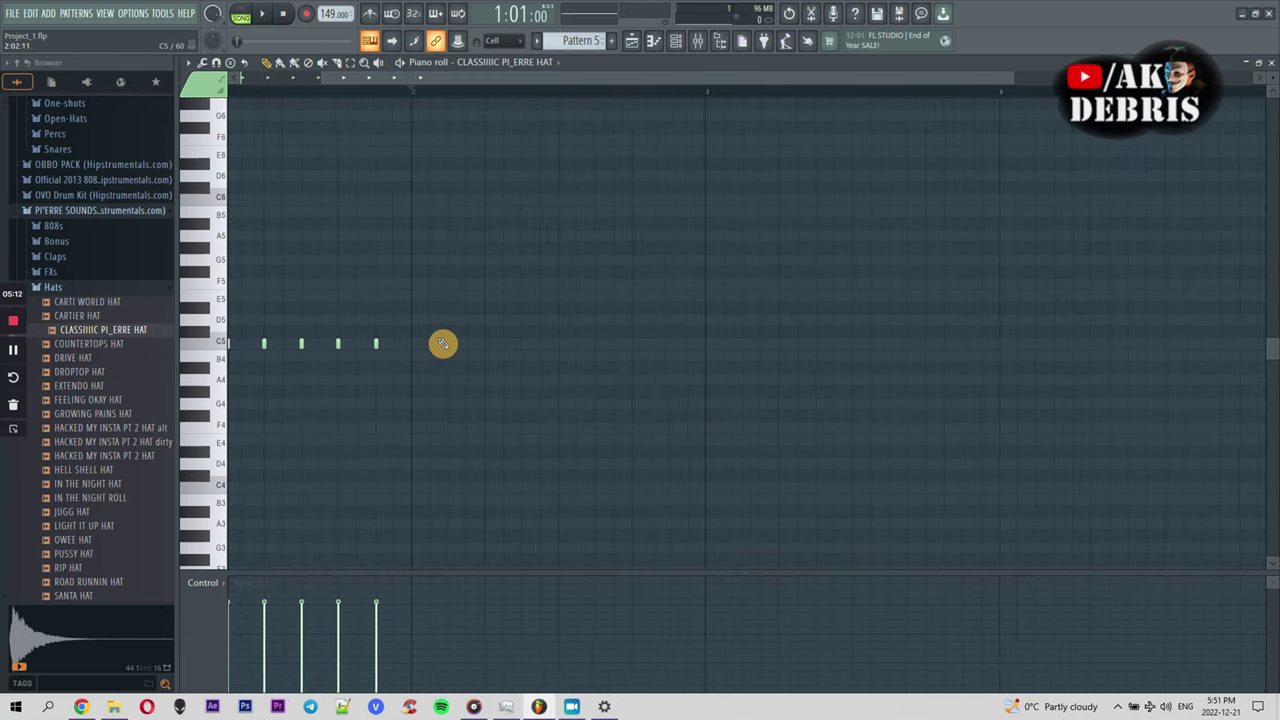
scroll(426, 260, up, 2)
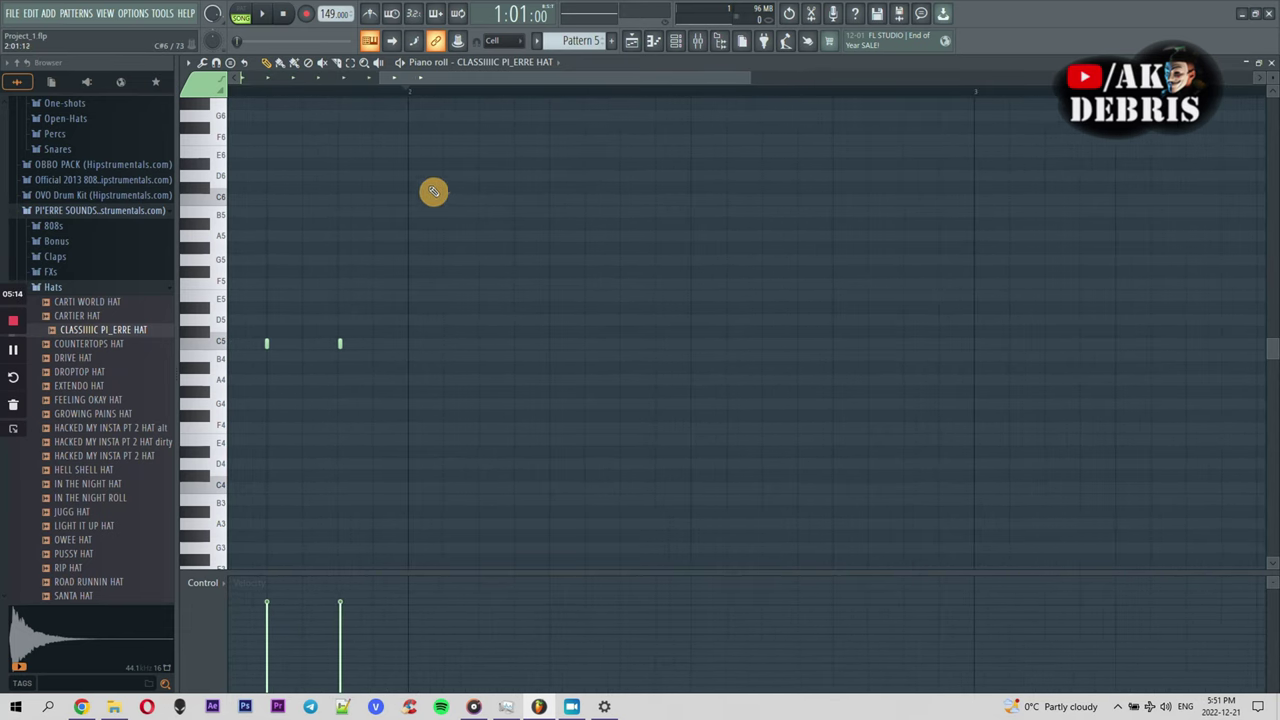
scroll(534, 86, up, 1)
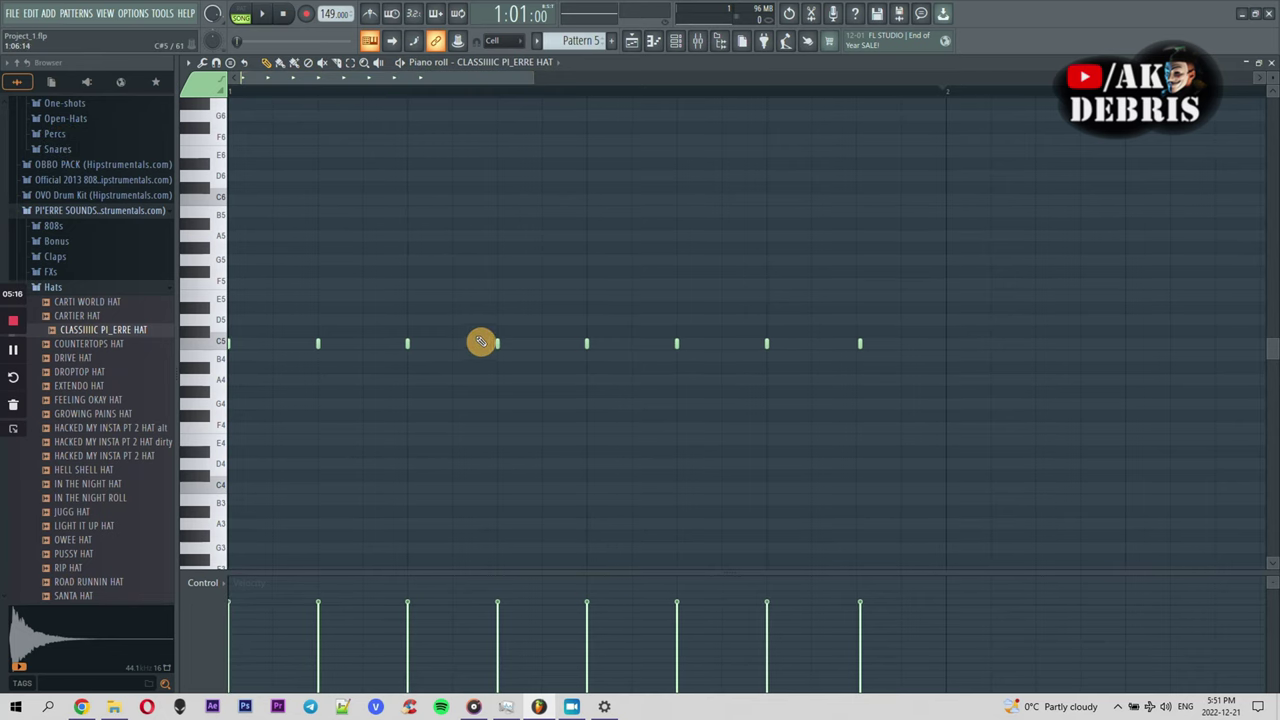
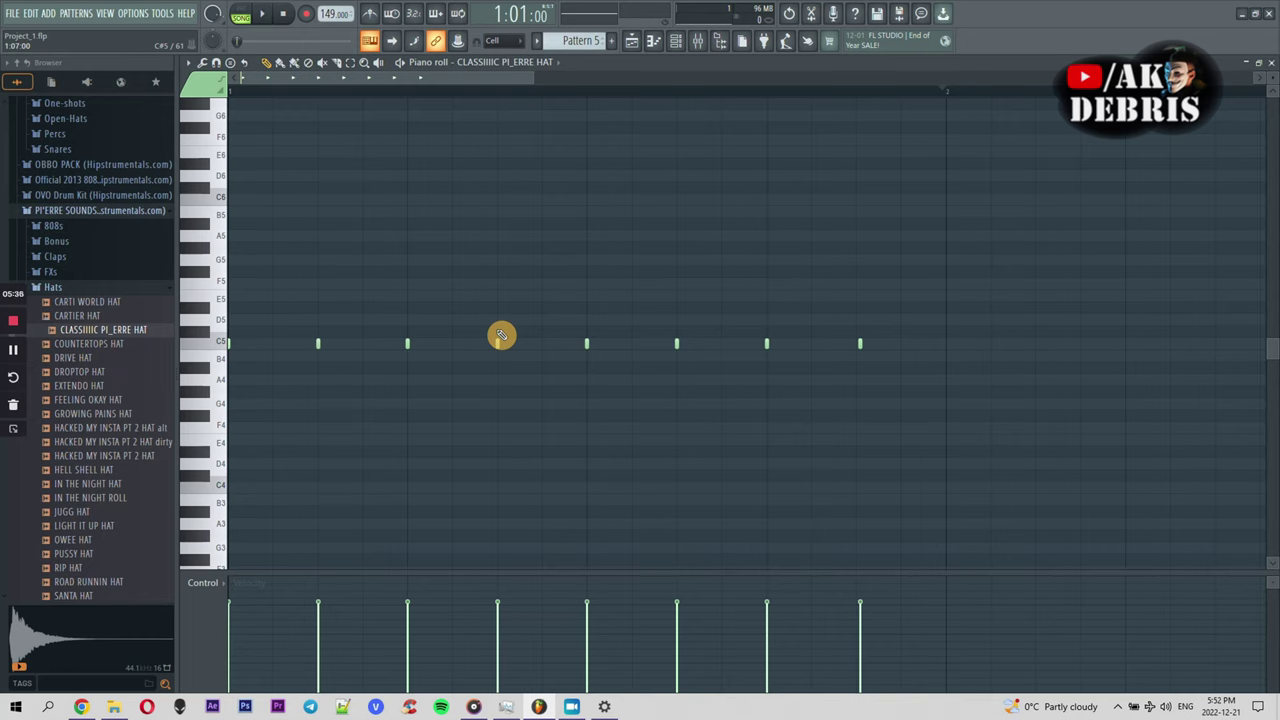
key(ctrl+l)
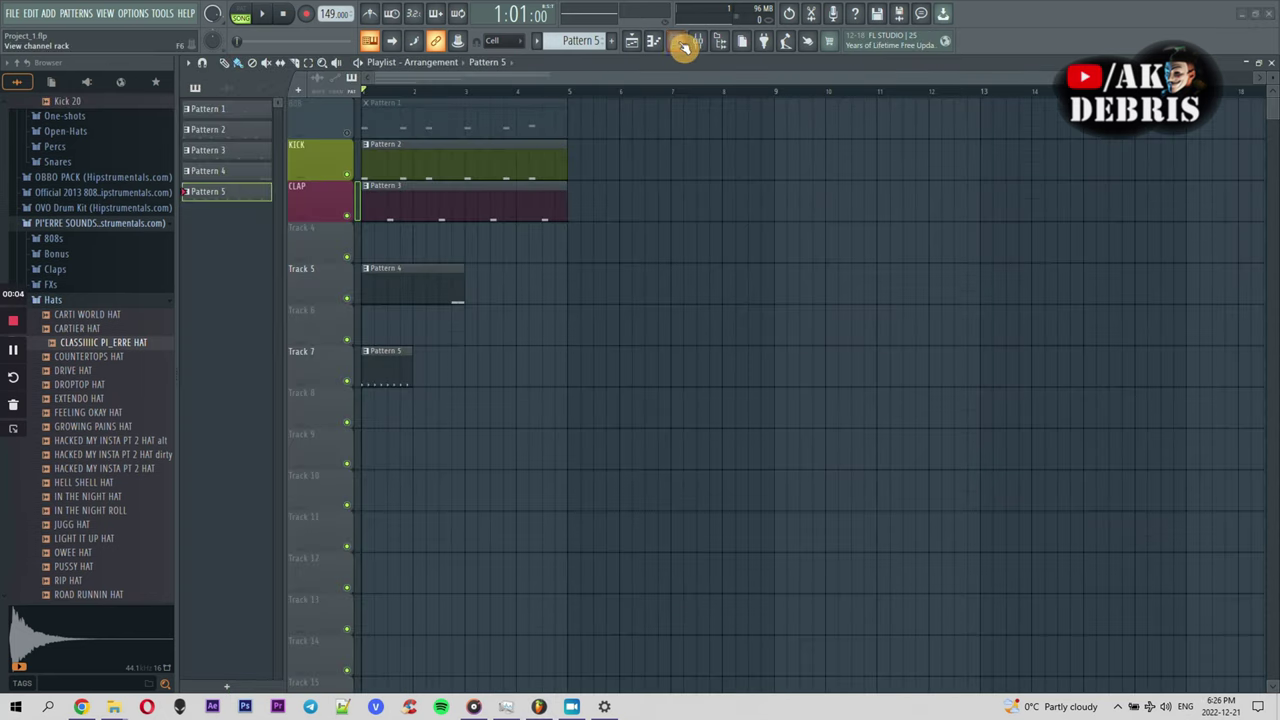
Fill the CLASSIIIIC PI_ERRE HAT channel each 2 steps and play Pattern 5 on its own in pattern mode
click(676, 40)
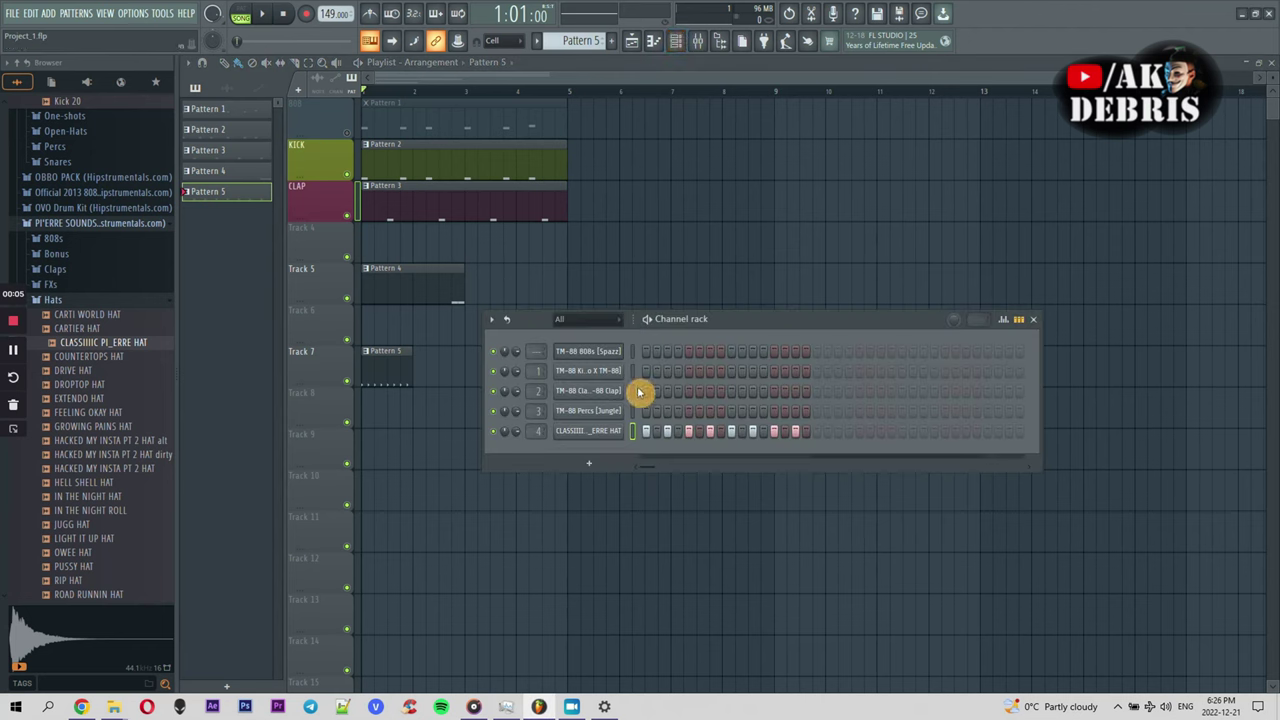
right_click(601, 440)
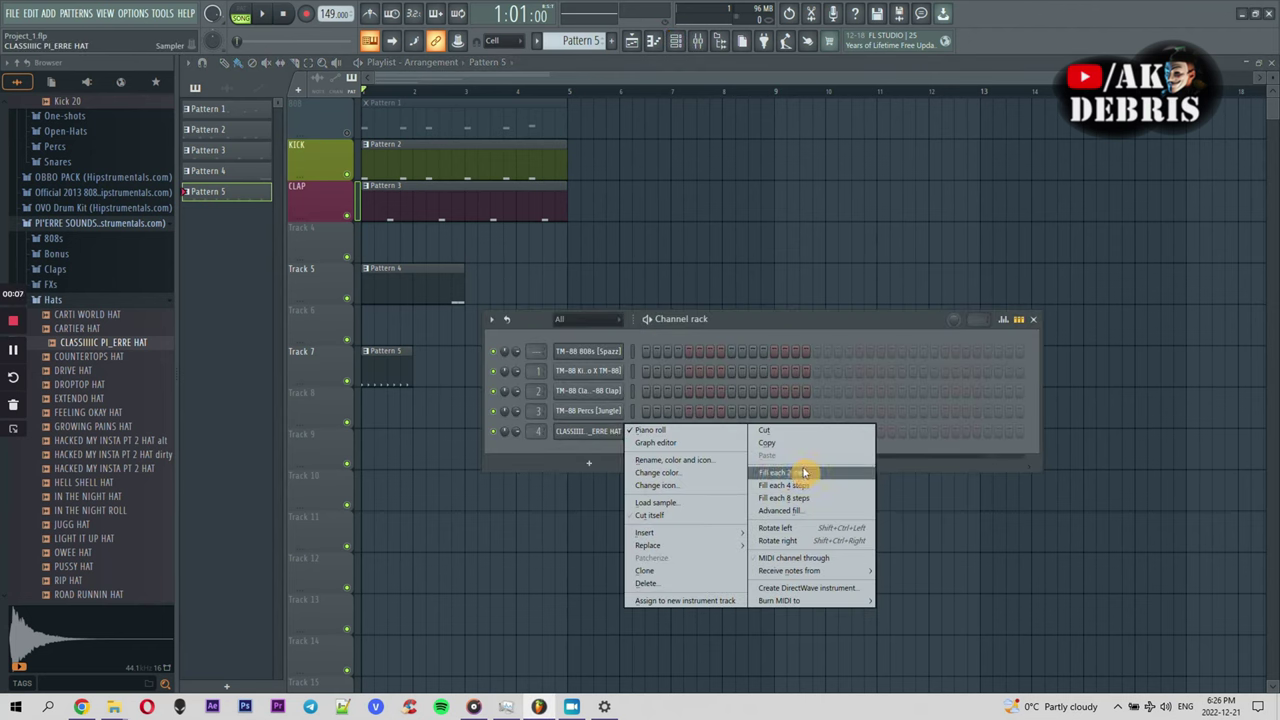
click(802, 476)
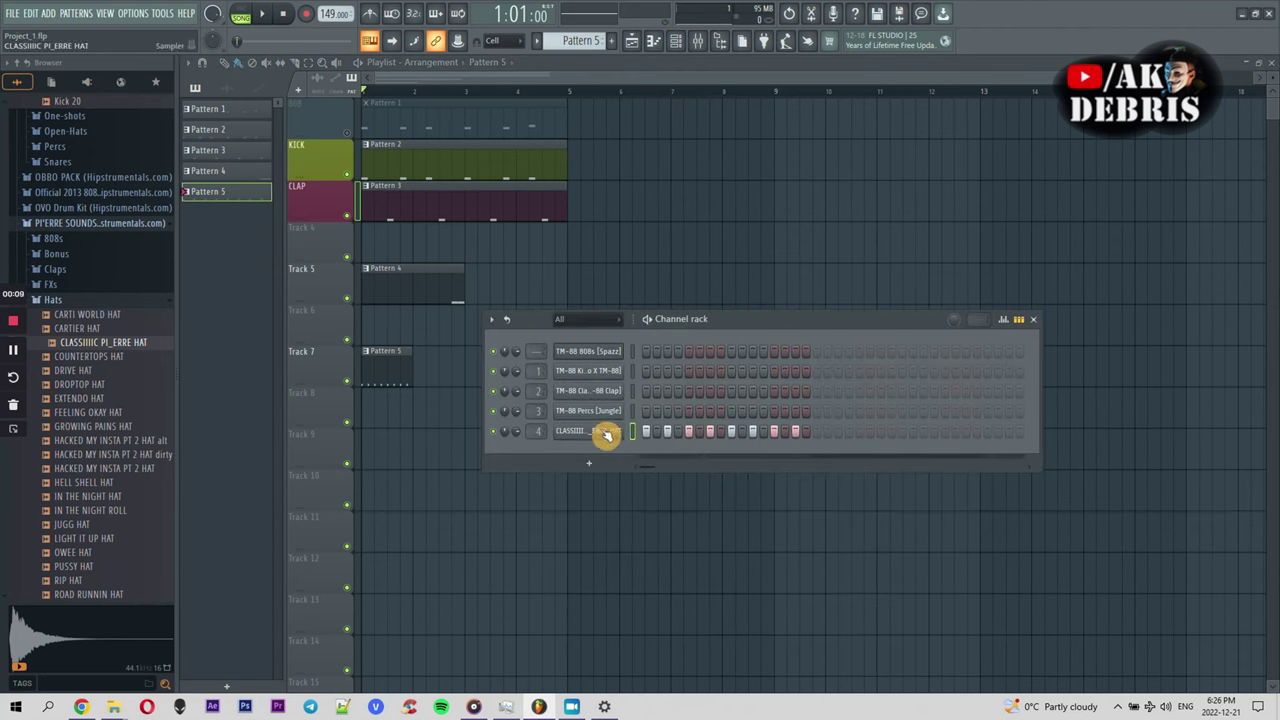
click(240, 16)
key(space)
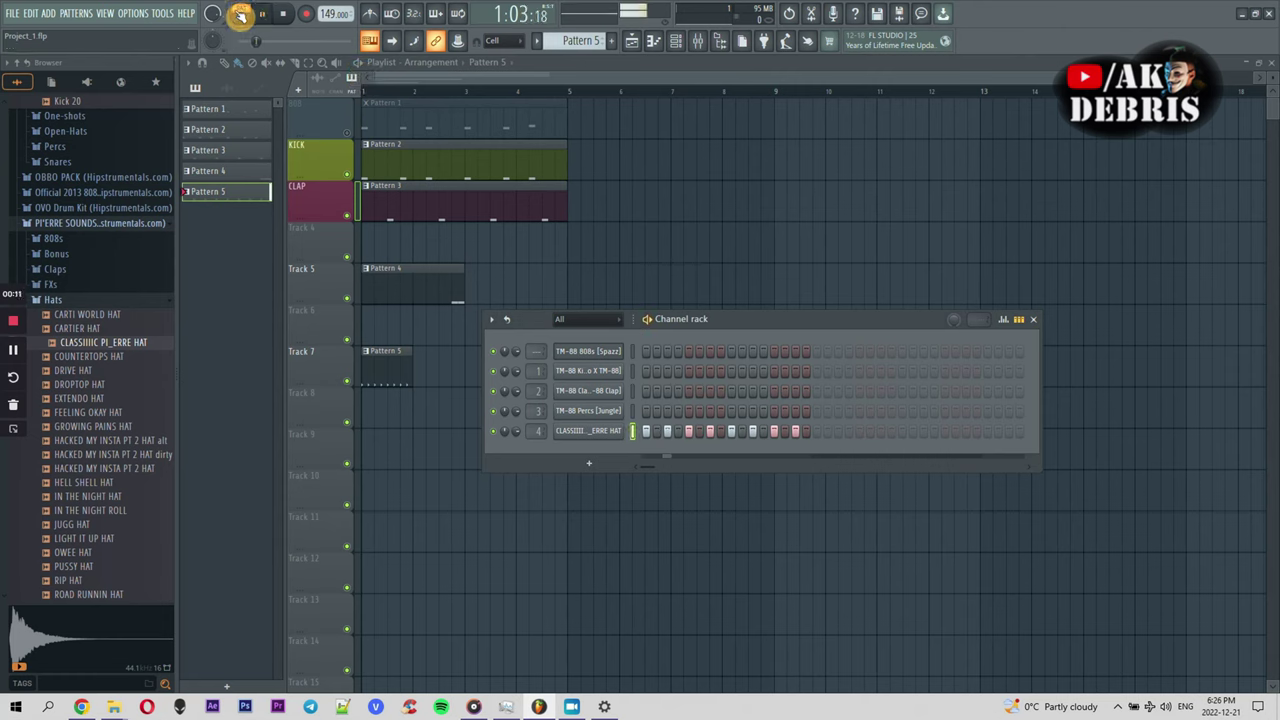
key(space)
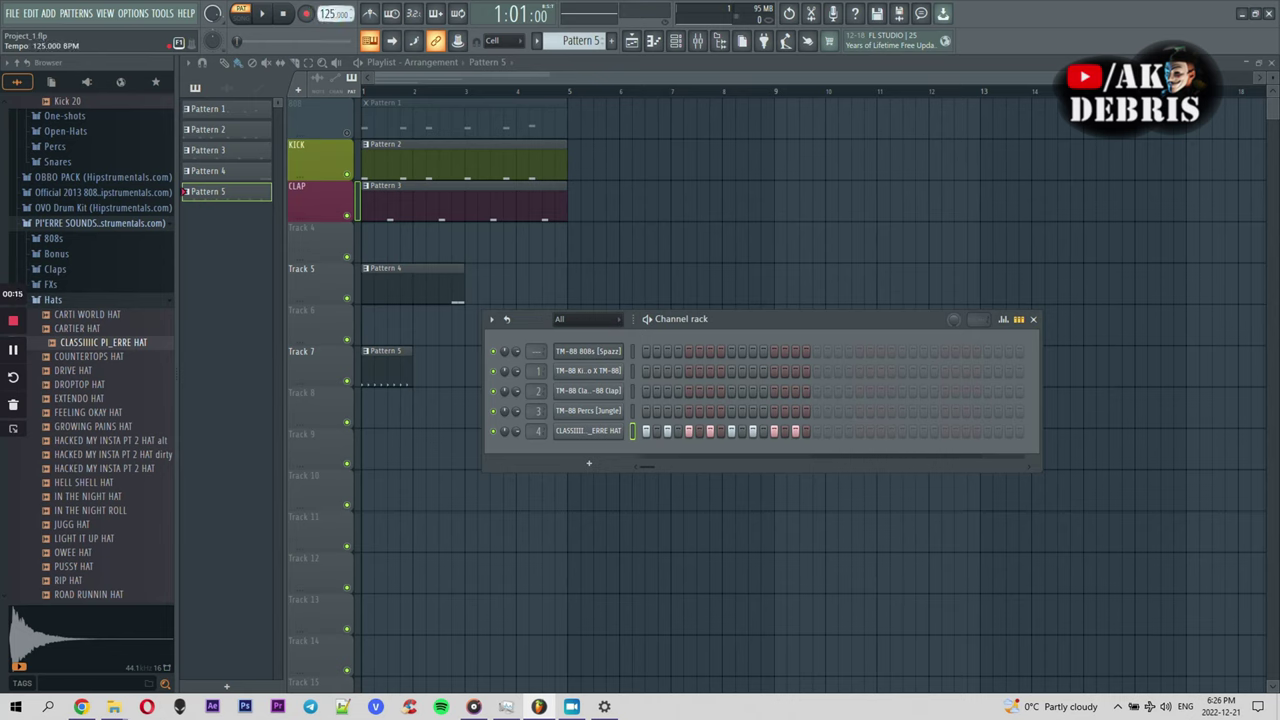
Set the project tempo to 148 BPM and stop the Pattern 5 playback
right_click(327, 13)
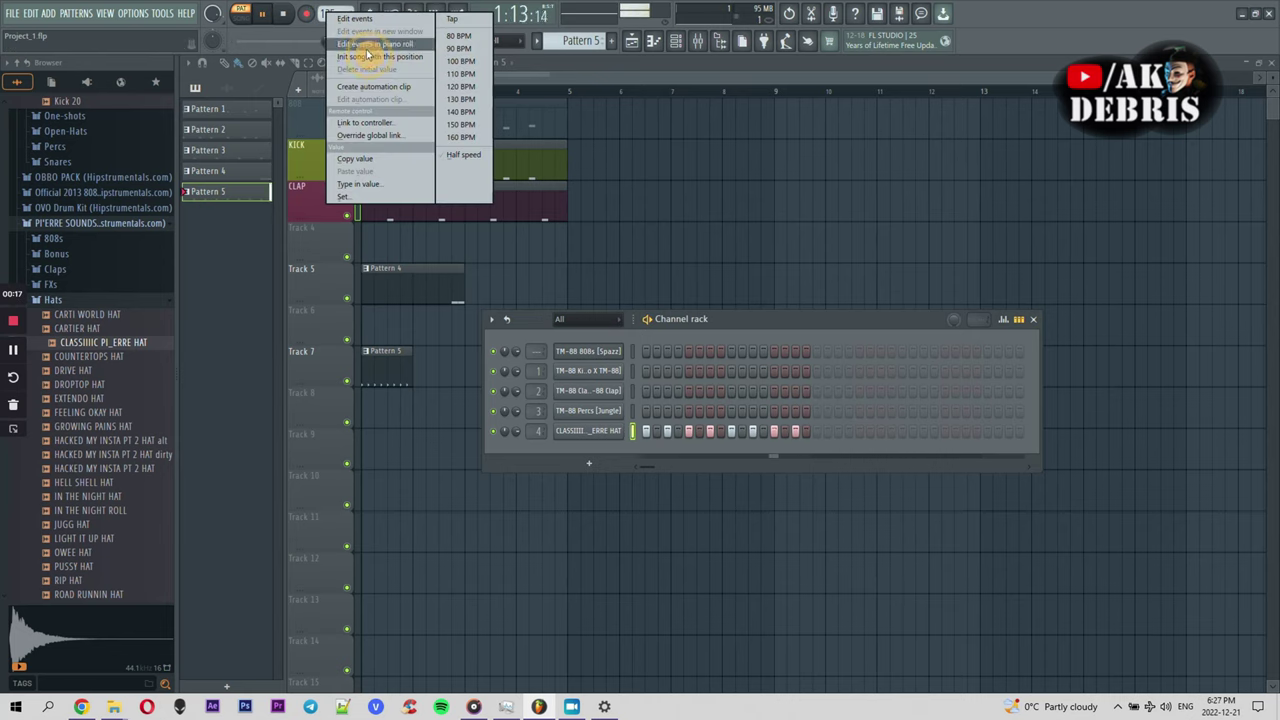
click(461, 127)
drag(338, 14, 328, 11)
key(space)
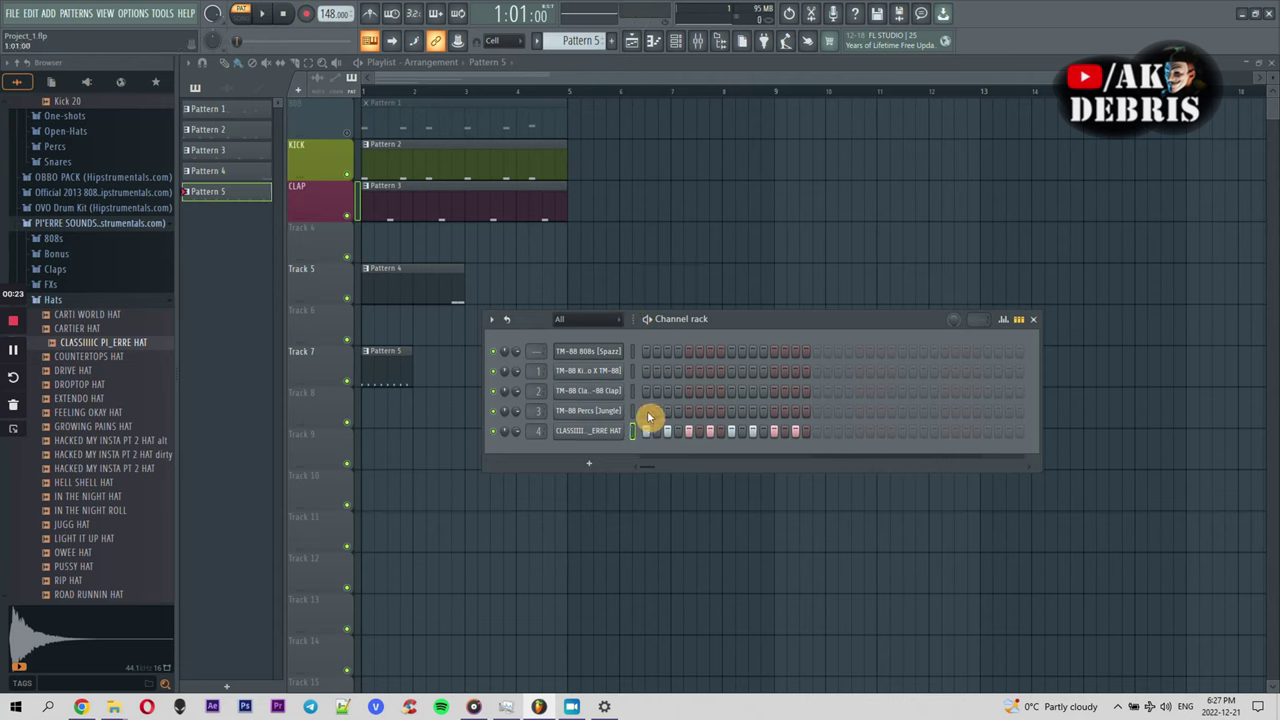
Try filling the CLASSIIIIC PI_ERRE HAT channel each 4 steps and each 8 steps, playing the pattern to compare them
right_click(624, 438)
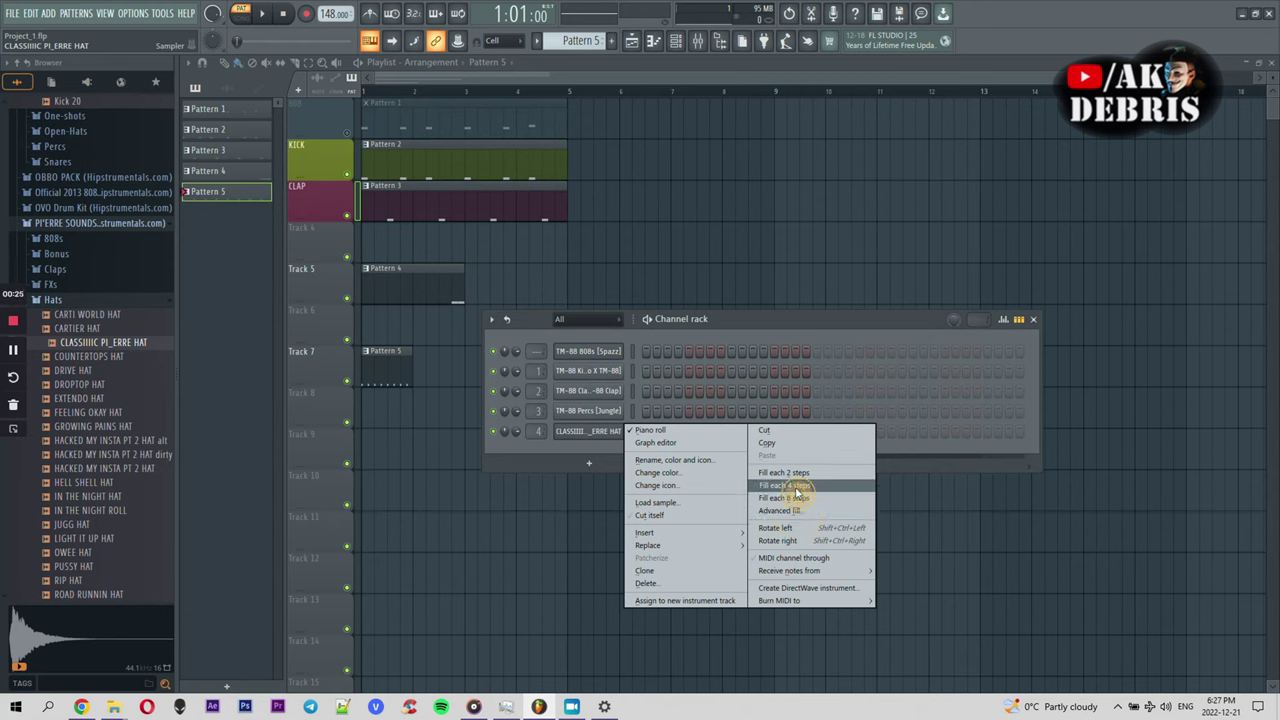
click(800, 488)
key(space)
right_click(598, 431)
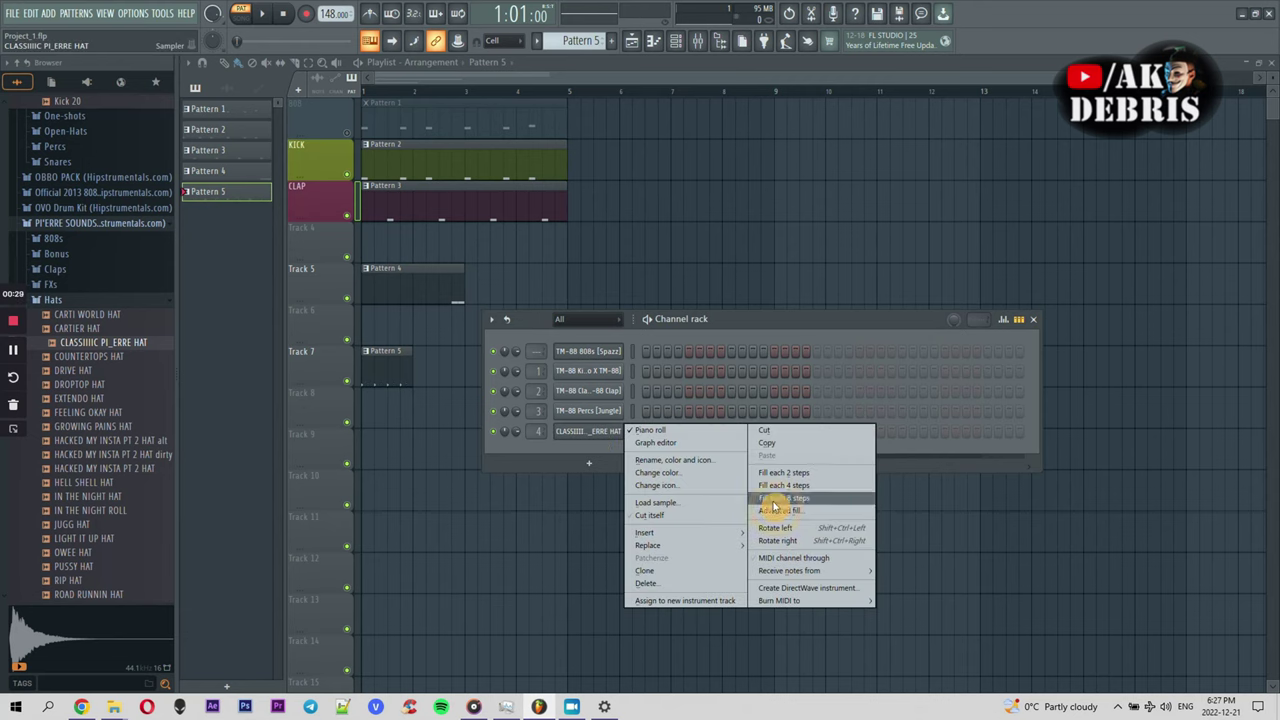
click(773, 499)
key(space)
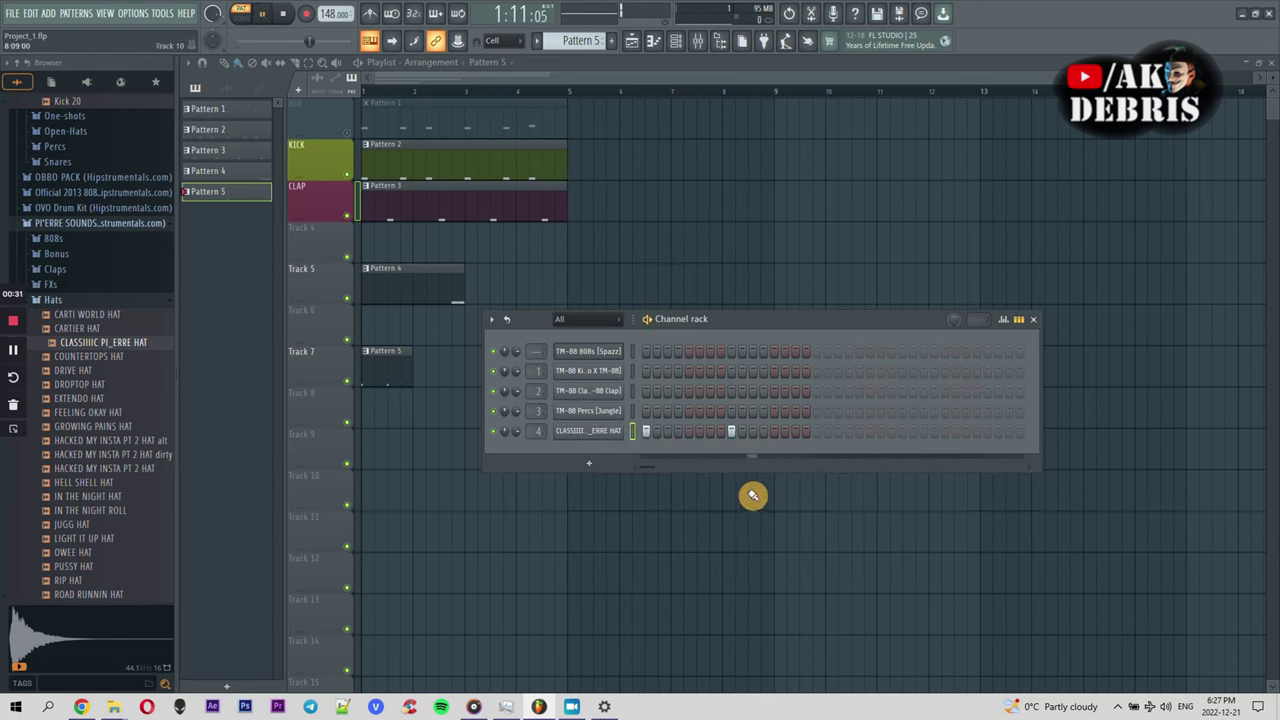
key(space)
Refill the CLASSIIIIC PI_ERRE HAT channel each 2 steps and open its notes in the piano roll
right_click(598, 431)
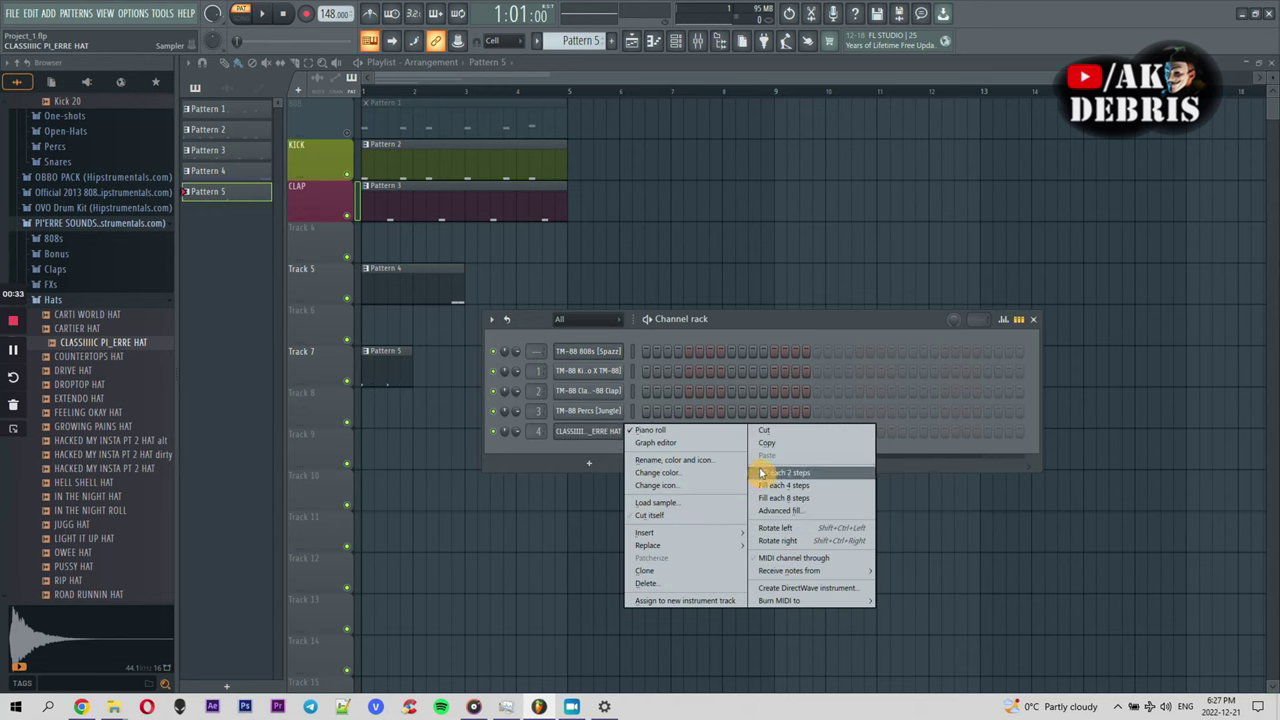
click(762, 473)
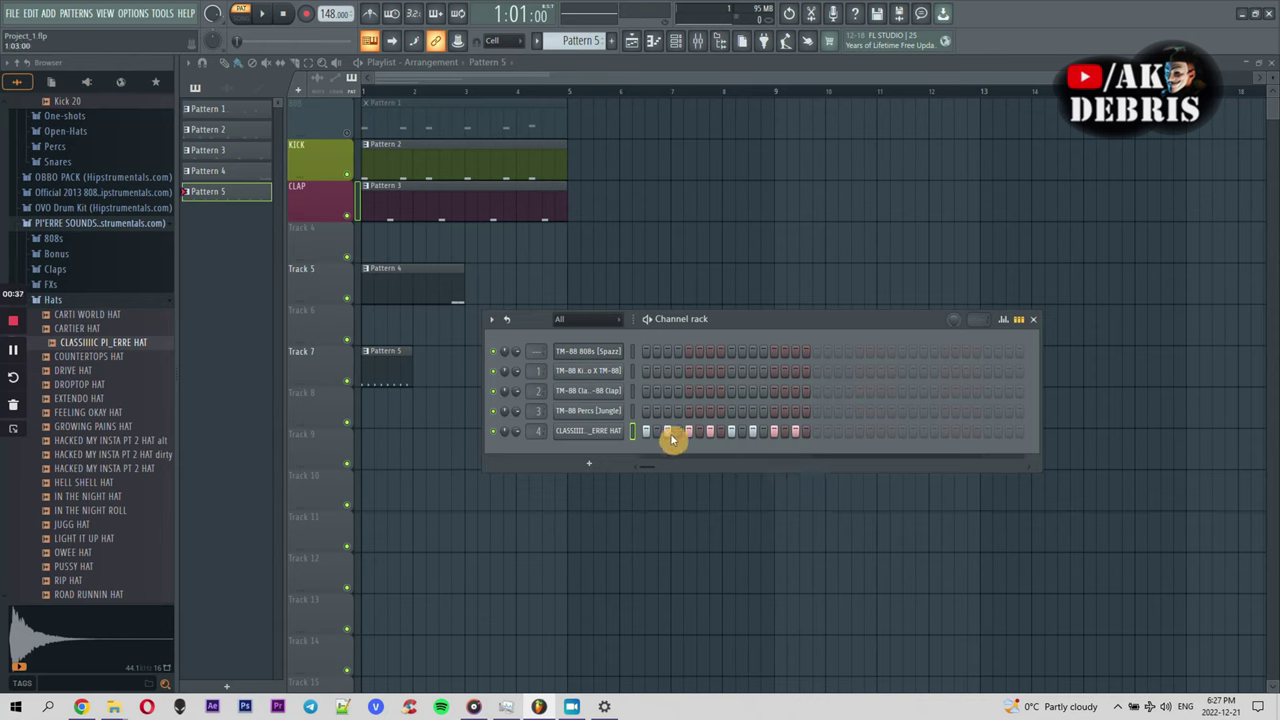
right_click(607, 433)
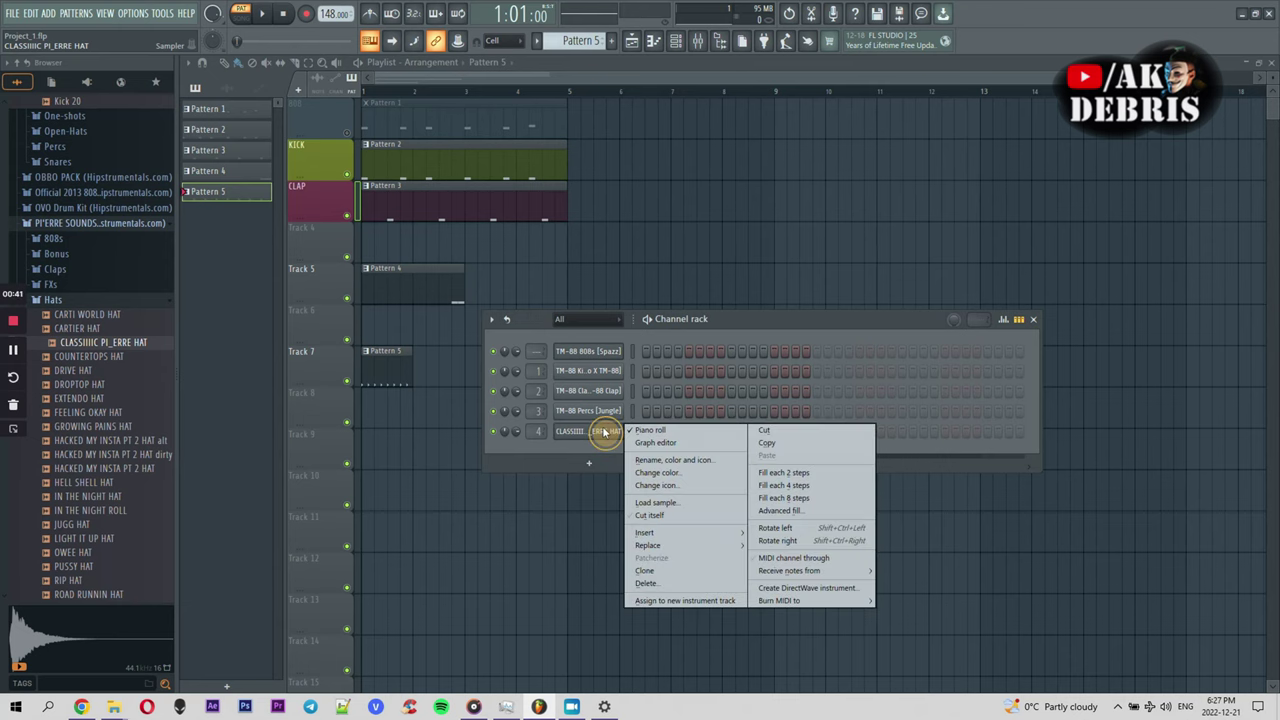
right_click(608, 433)
click(641, 432)
right_click(641, 432)
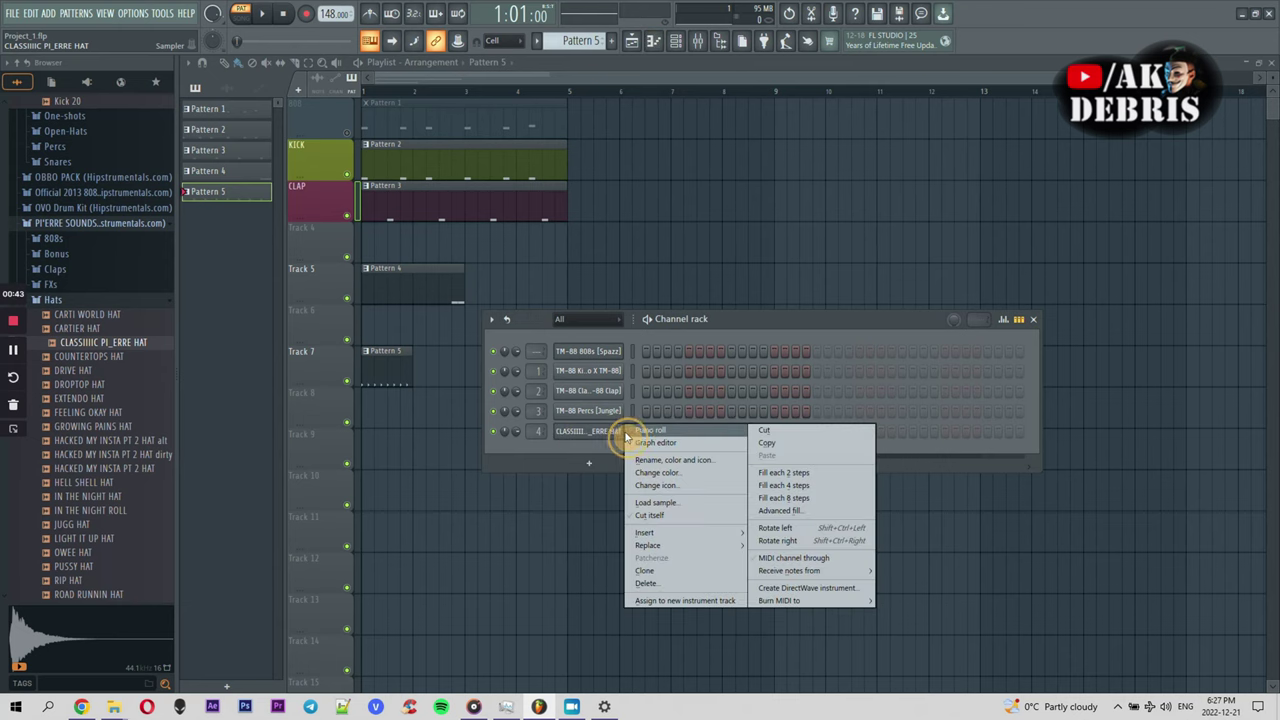
click(644, 437)
drag(950, 84, 500, 129)
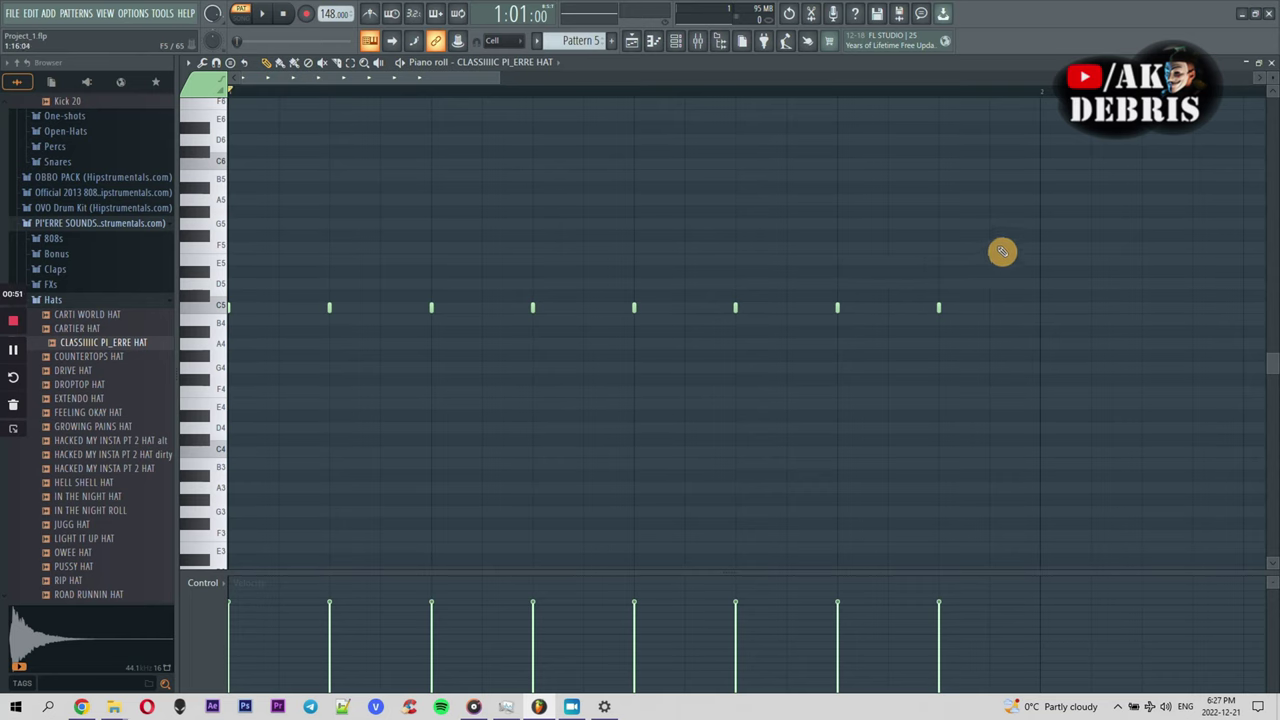
Select all hat notes in Pattern 5 and apply quick legato so each one extends to the next
drag(1018, 236, 197, 390)
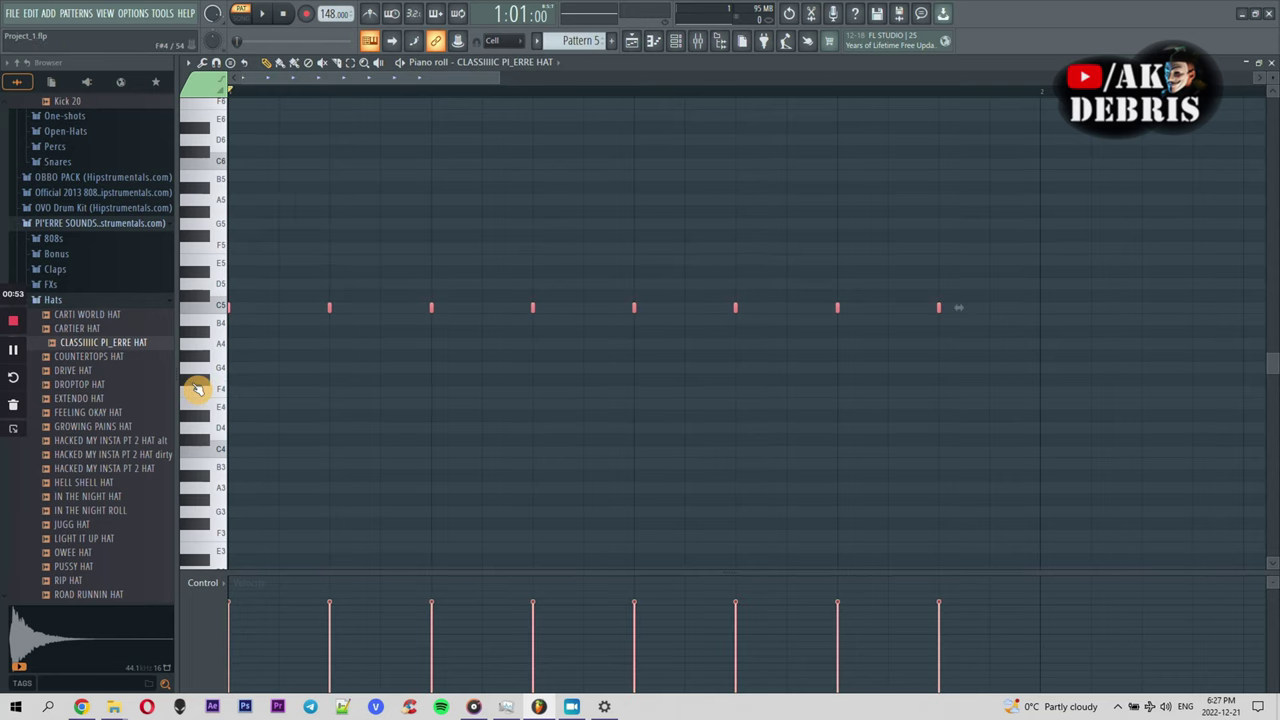
drag(1014, 171, 331, 216)
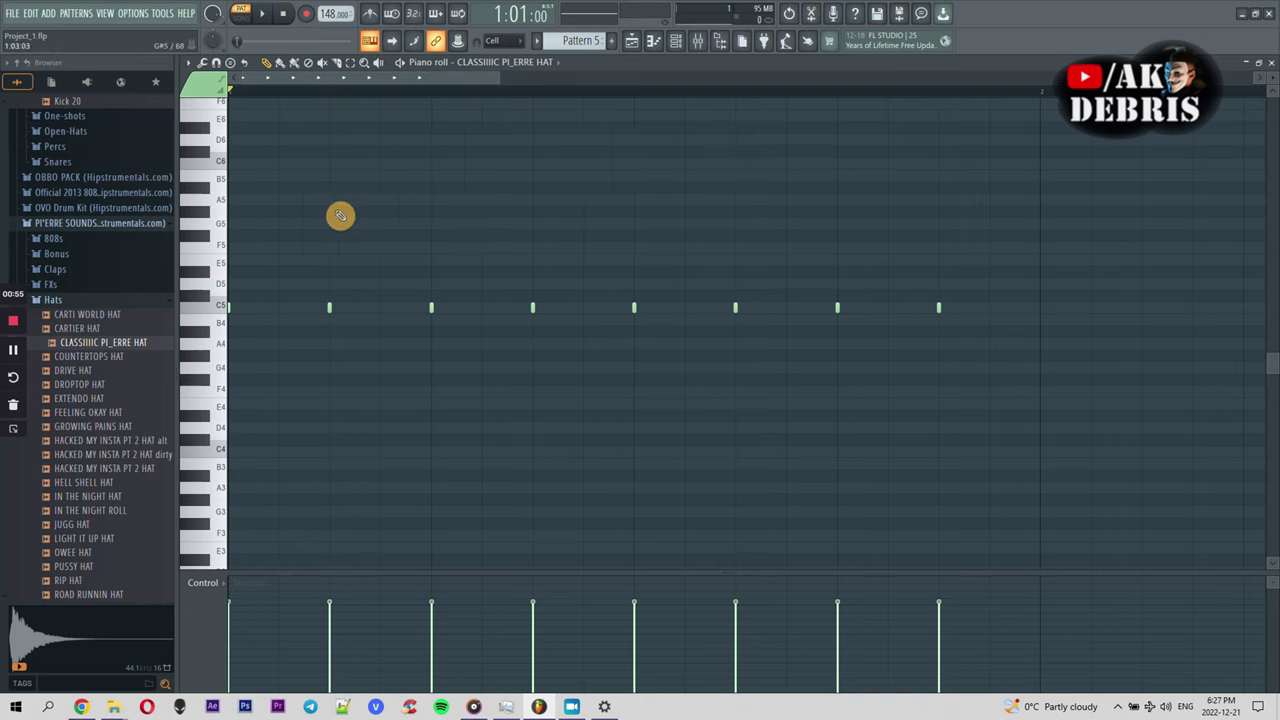
key(ctrl+a)
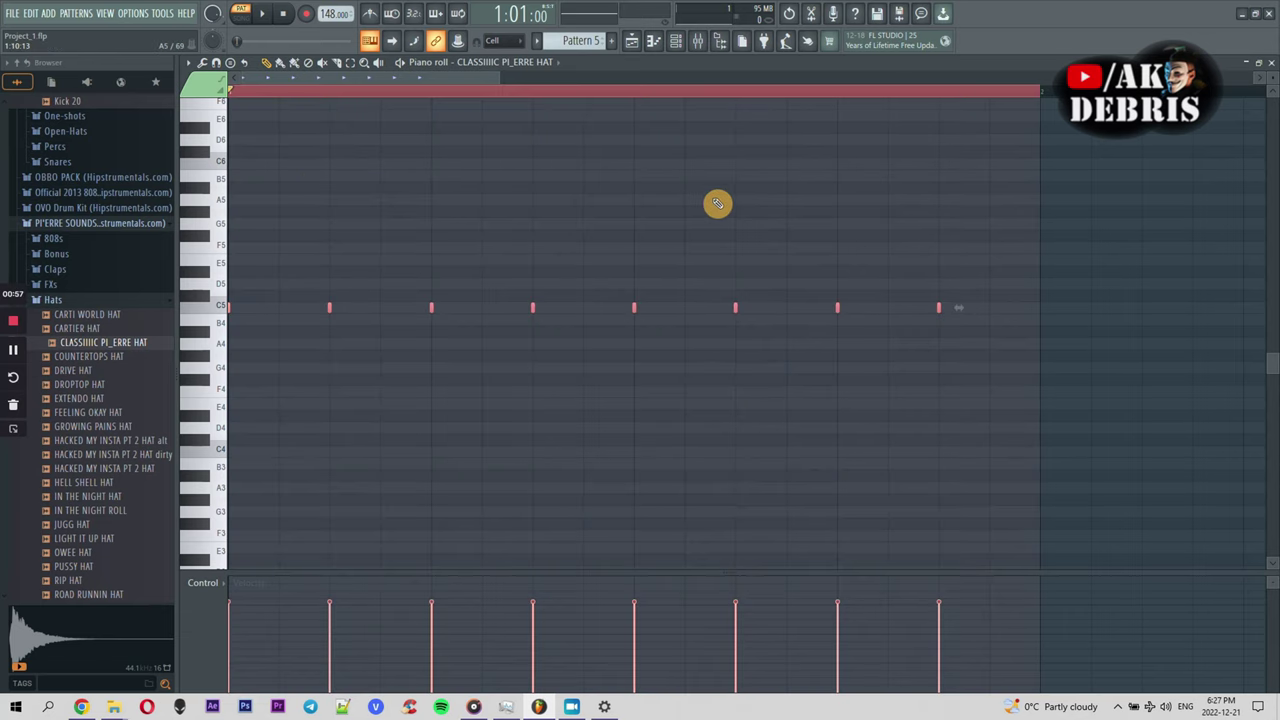
scroll(717, 203, down, 2)
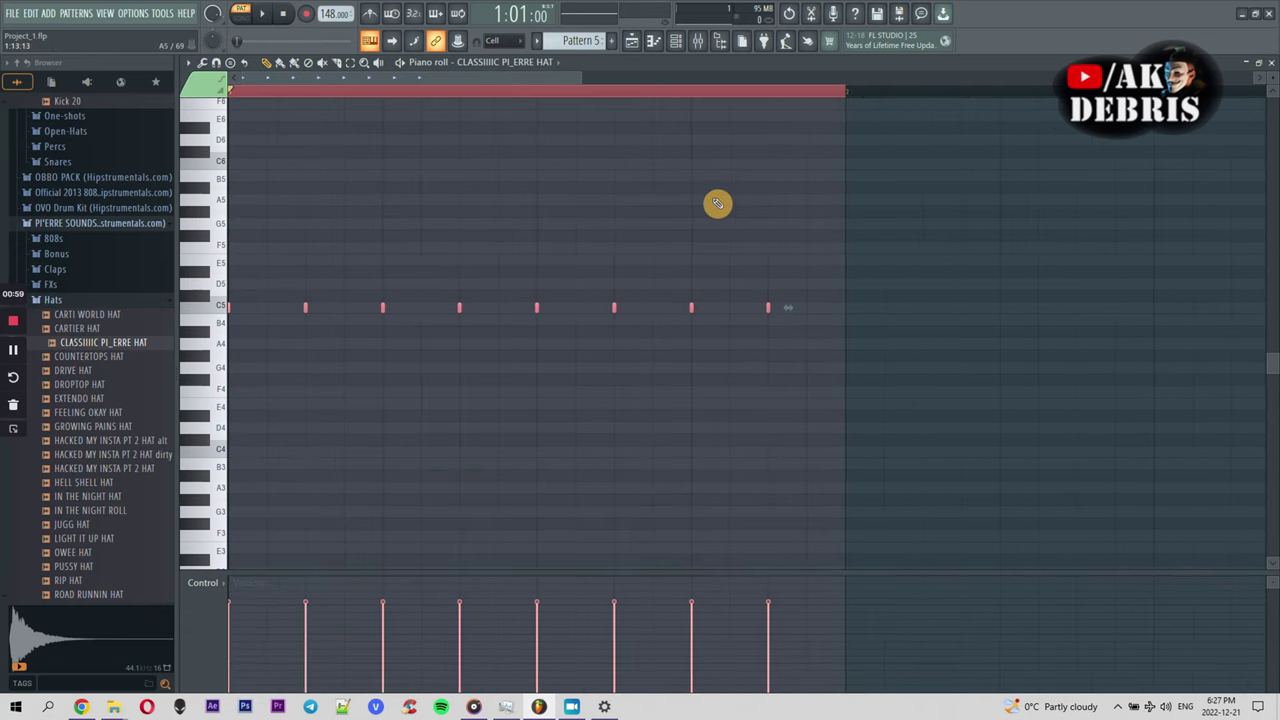
scroll(628, 311, up, 4)
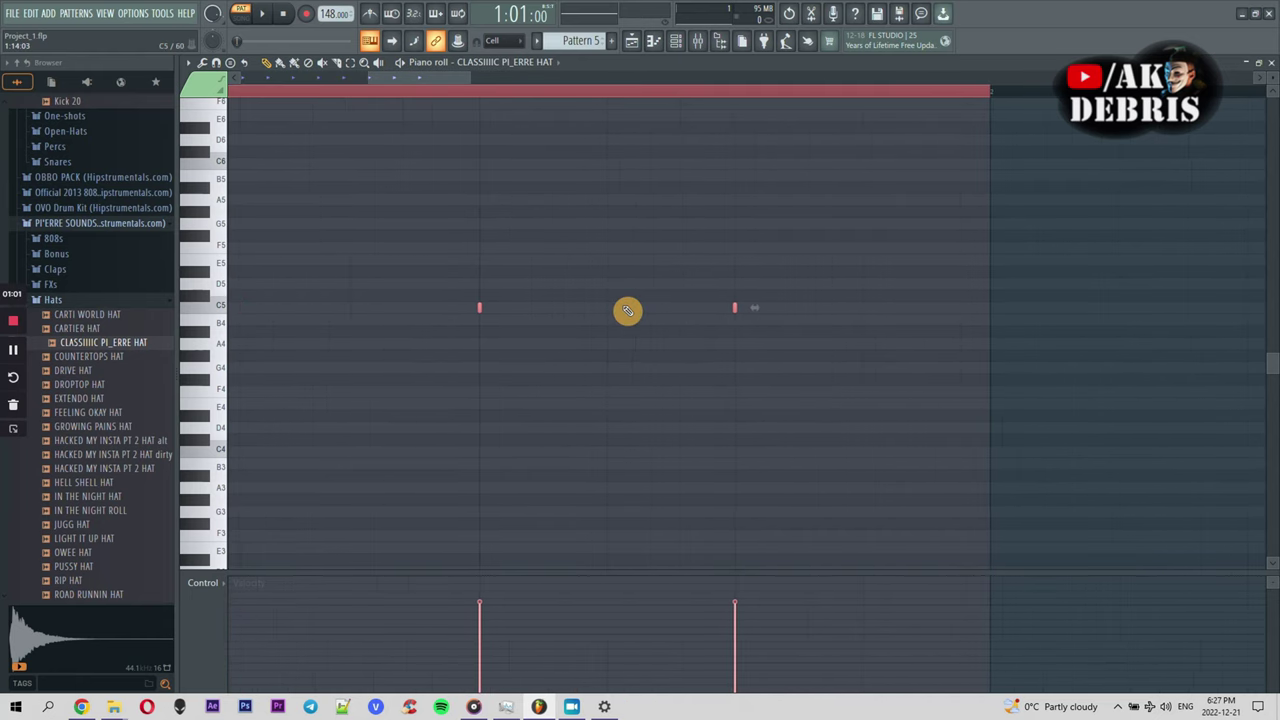
key(ctrl+l)
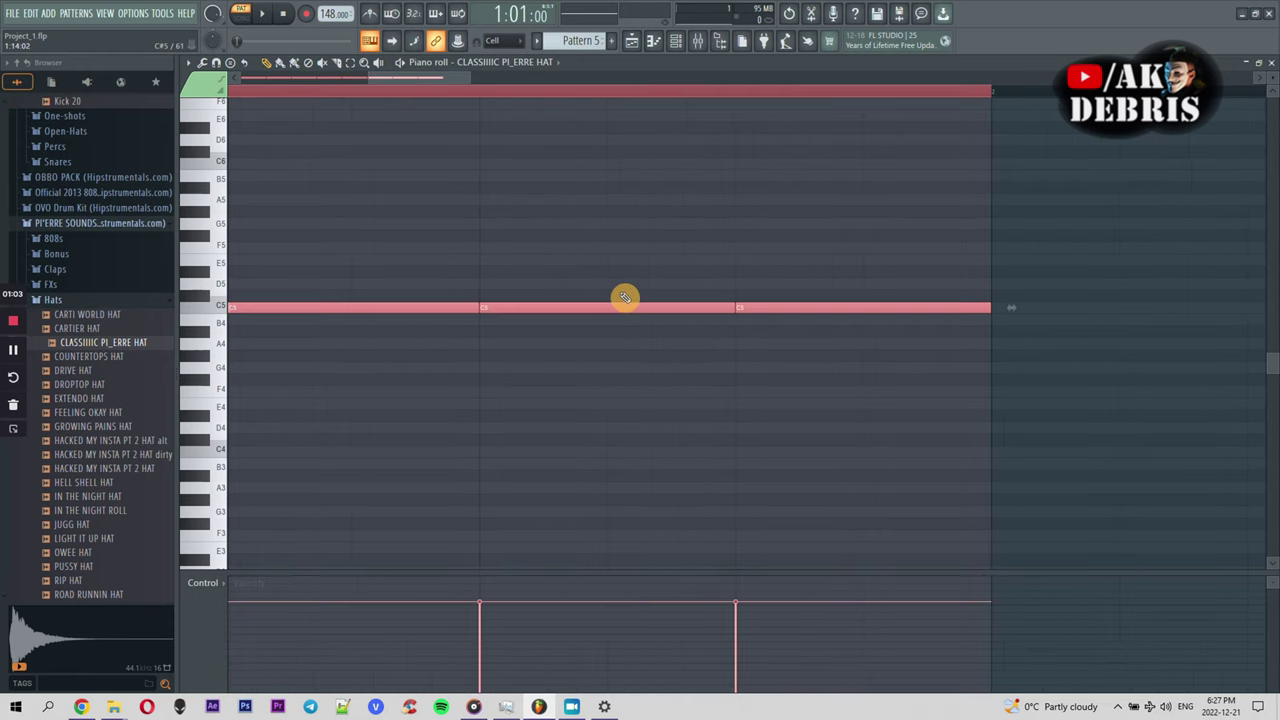
scroll(762, 275, down, 4)
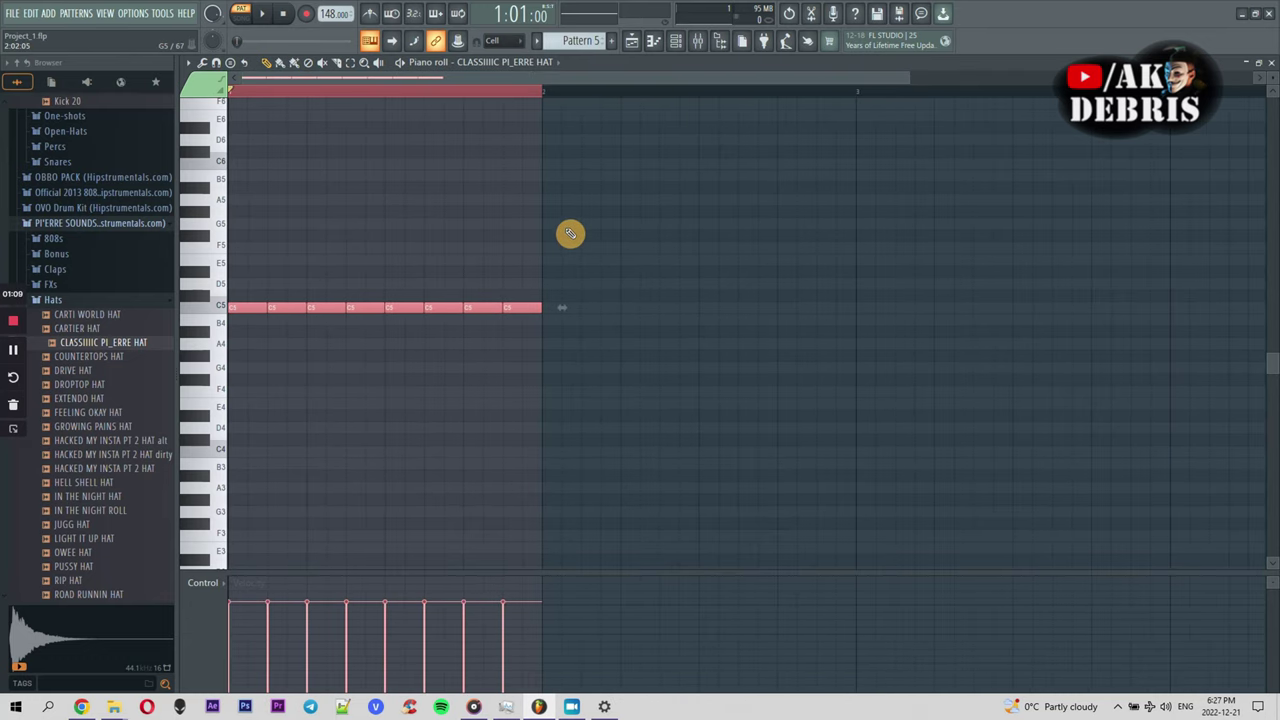
Play Pattern 5 while undoing and reapplying the legato on the hat notes, and stop playback
key(space)
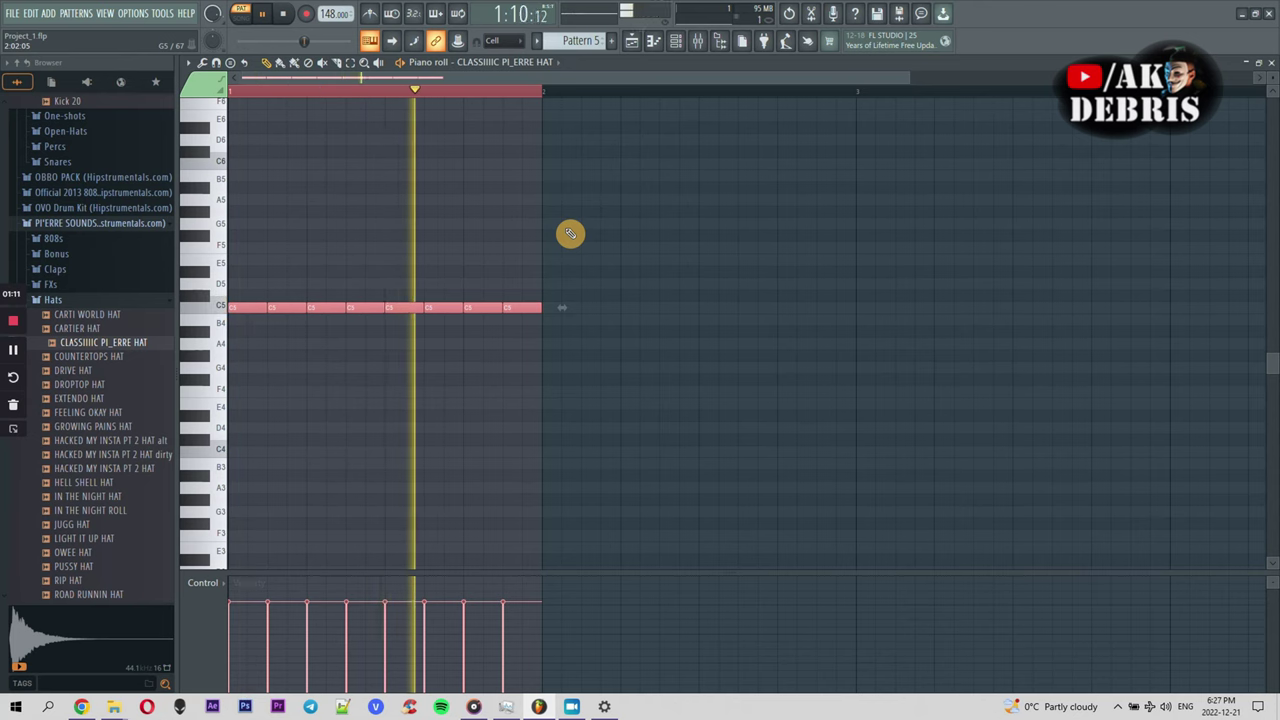
key(ctrl+z)
key(ctrl+l)
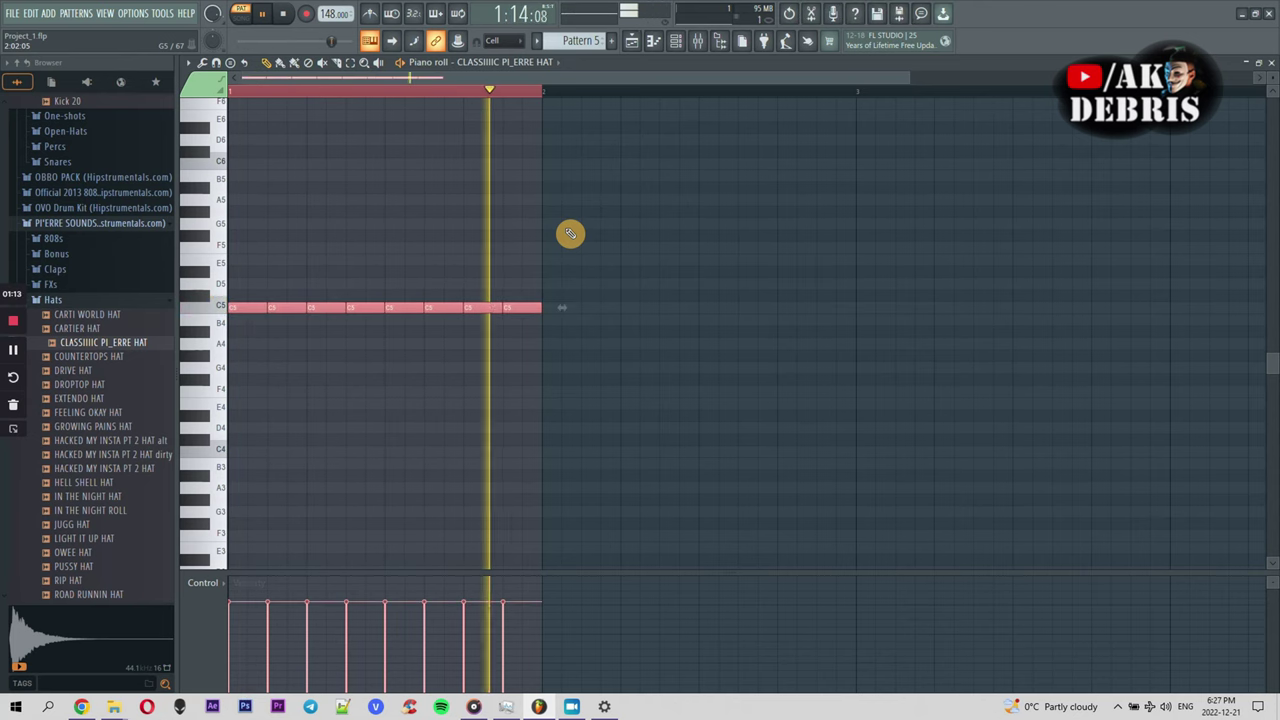
scroll(440, 275, up, 2)
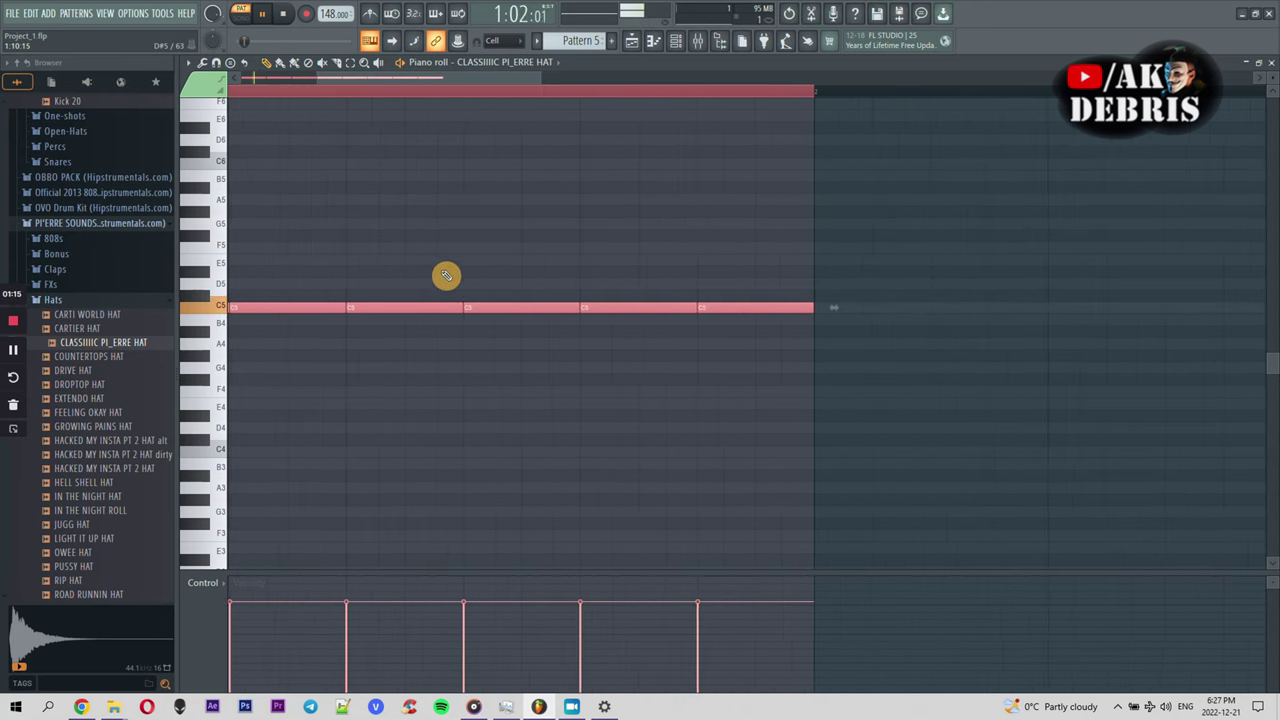
scroll(537, 244, down, 3)
key(space)
Turn piano roll snapping off, move one of the hat notes freely up to F#5 and undo the last note move
click(326, 305)
mouse_move(320, 307)
mouse_down()
mouse_move(314, 296)
mouse_move(309, 320)
mouse_move(300, 303)
mouse_up()
scroll(306, 277, up, 4)
scroll(325, 308, down, 3)
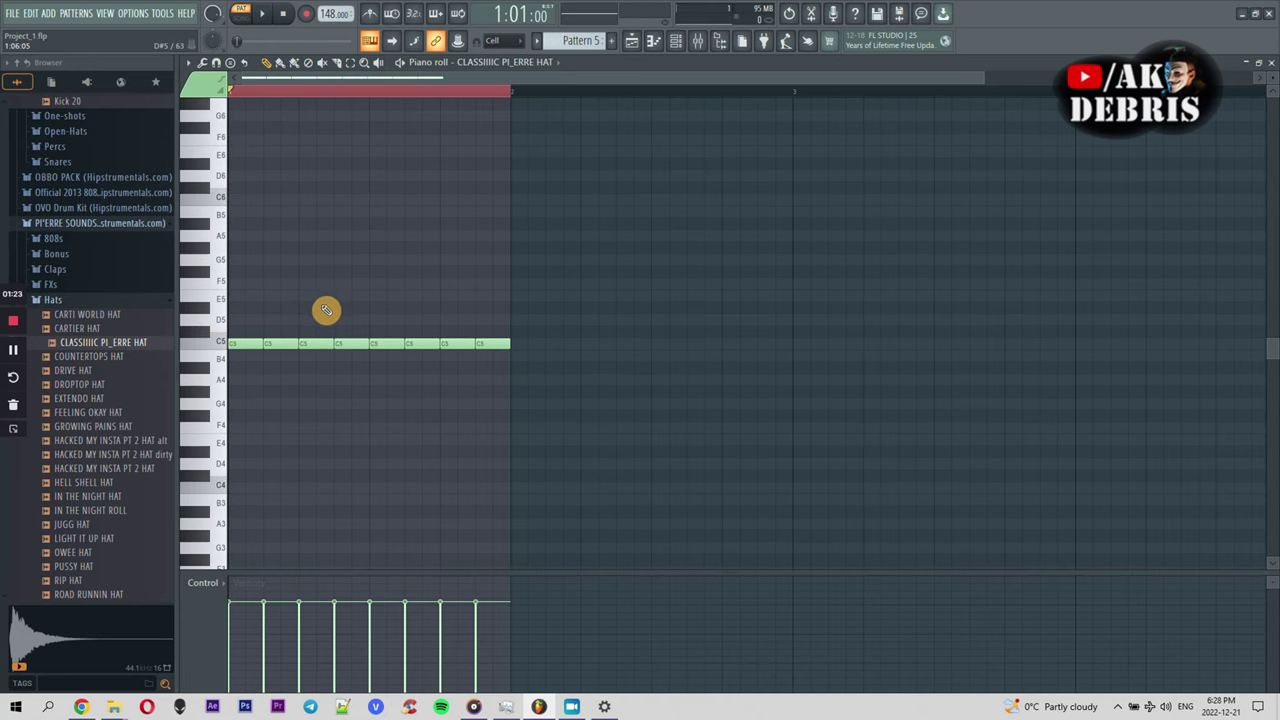
scroll(430, 224, up, 3)
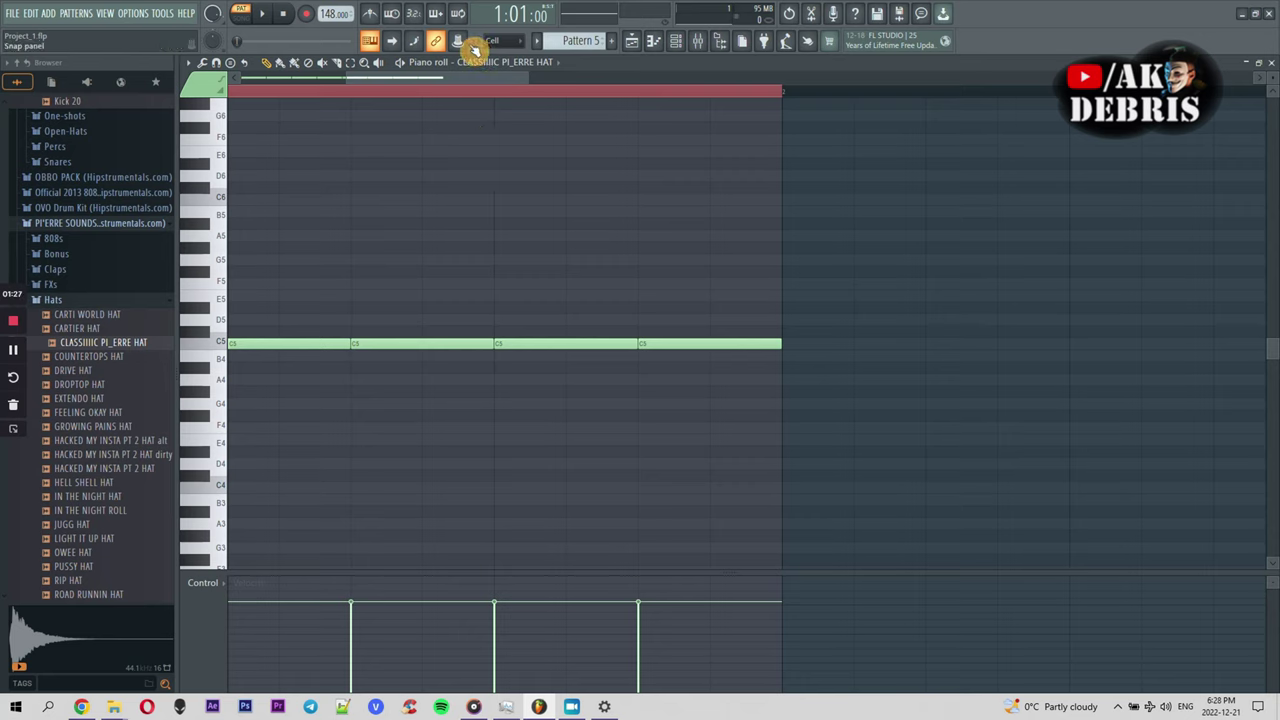
scroll(483, 48, up, 2)
drag(522, 340, 572, 275)
key(ctrl+z)
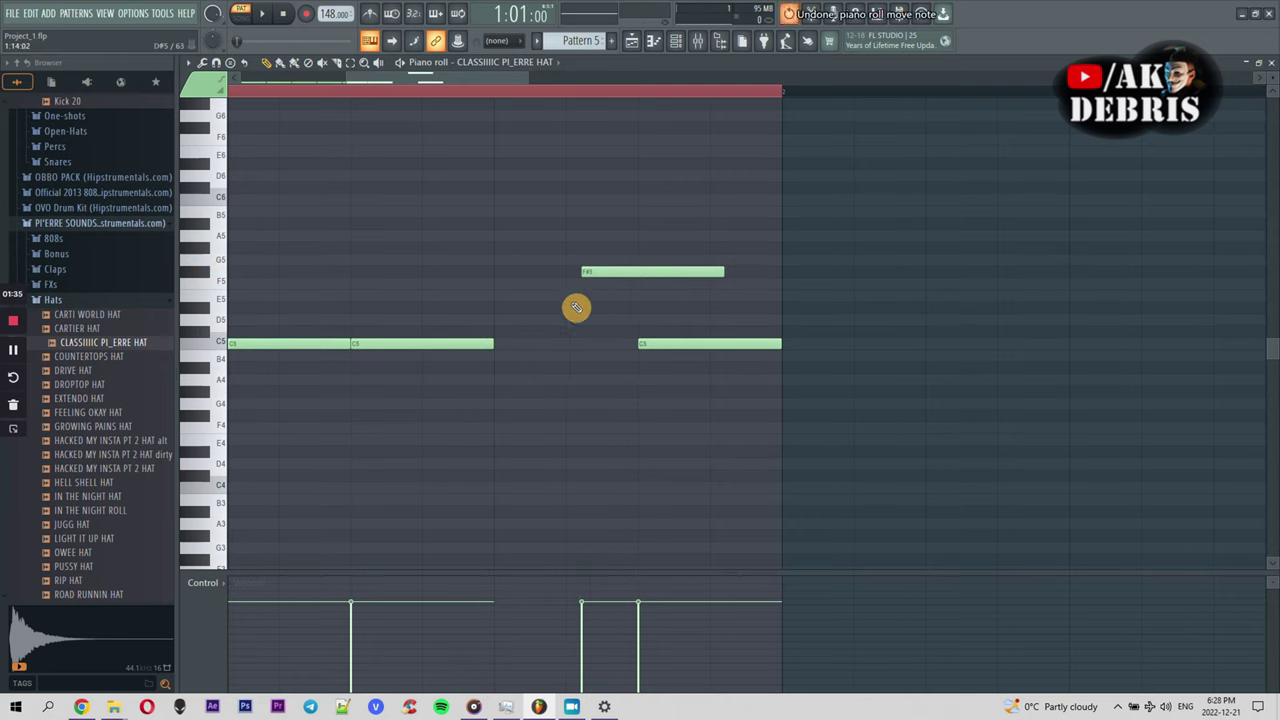
Set the piano roll snap to Cell, delete the stray F#5 hat note and place a snapped C#5 note above the gap
click(498, 44)
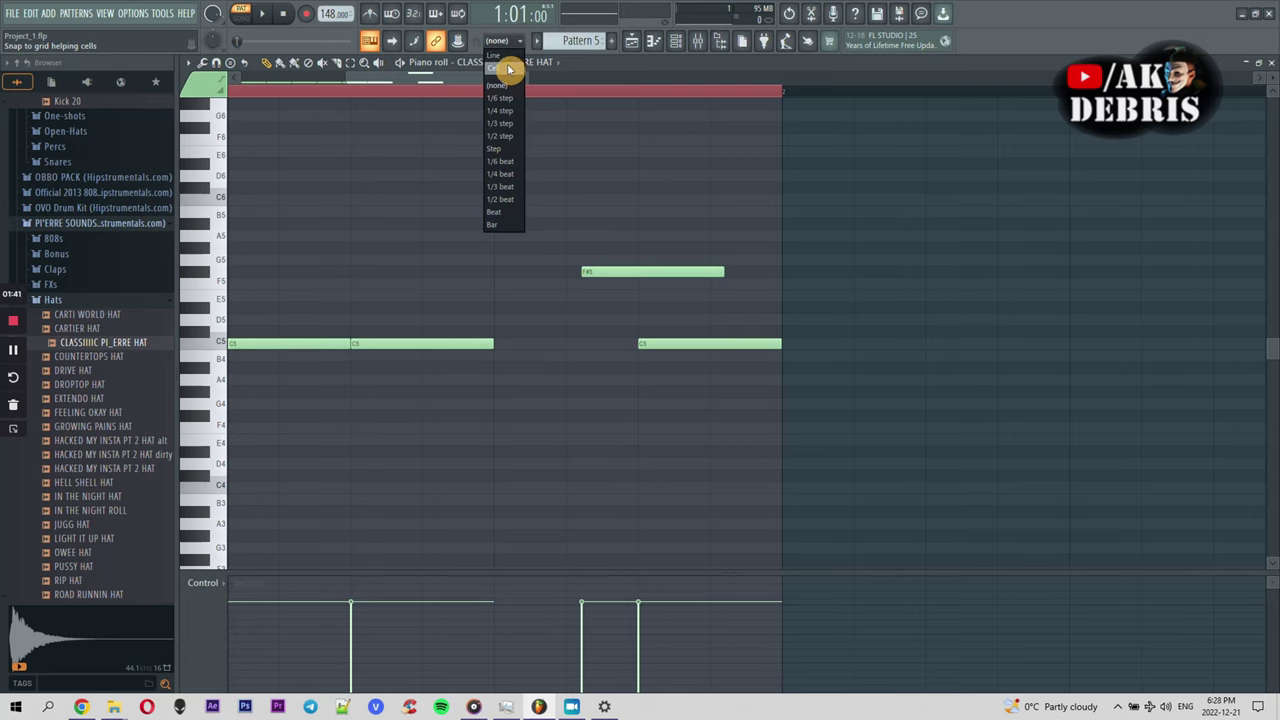
click(509, 68)
right_click(612, 272)
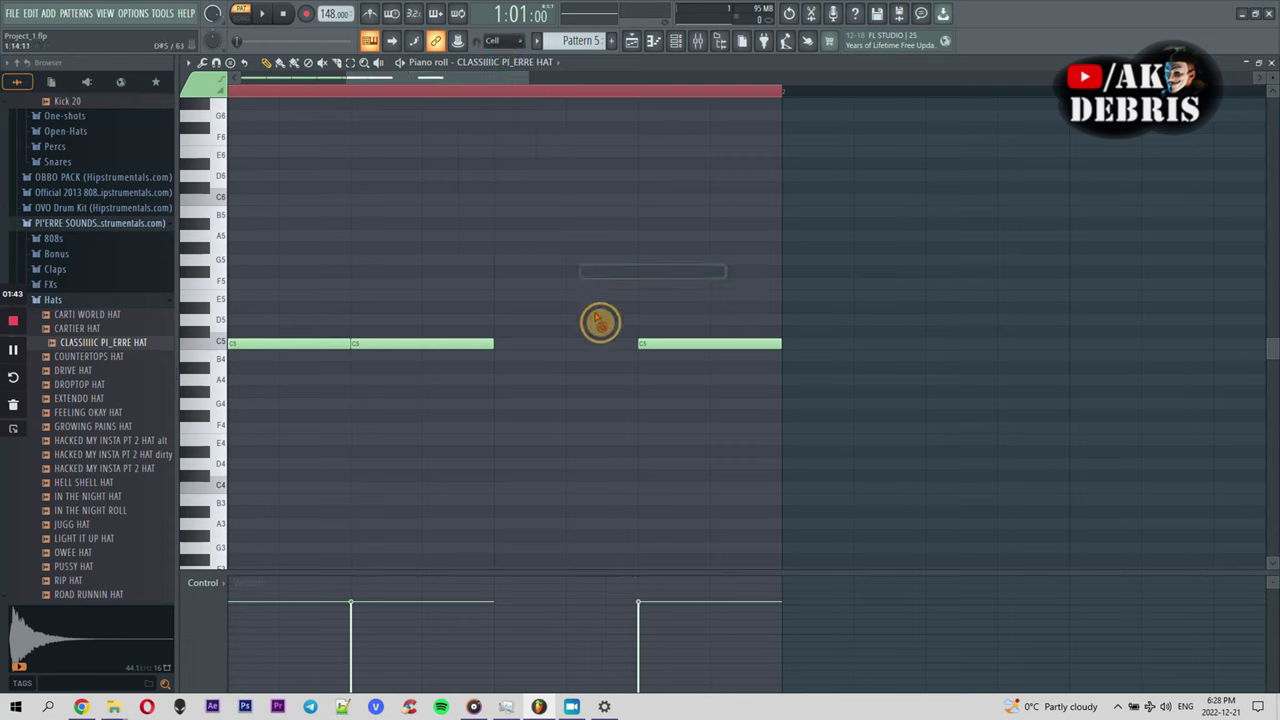
drag(505, 300, 508, 314)
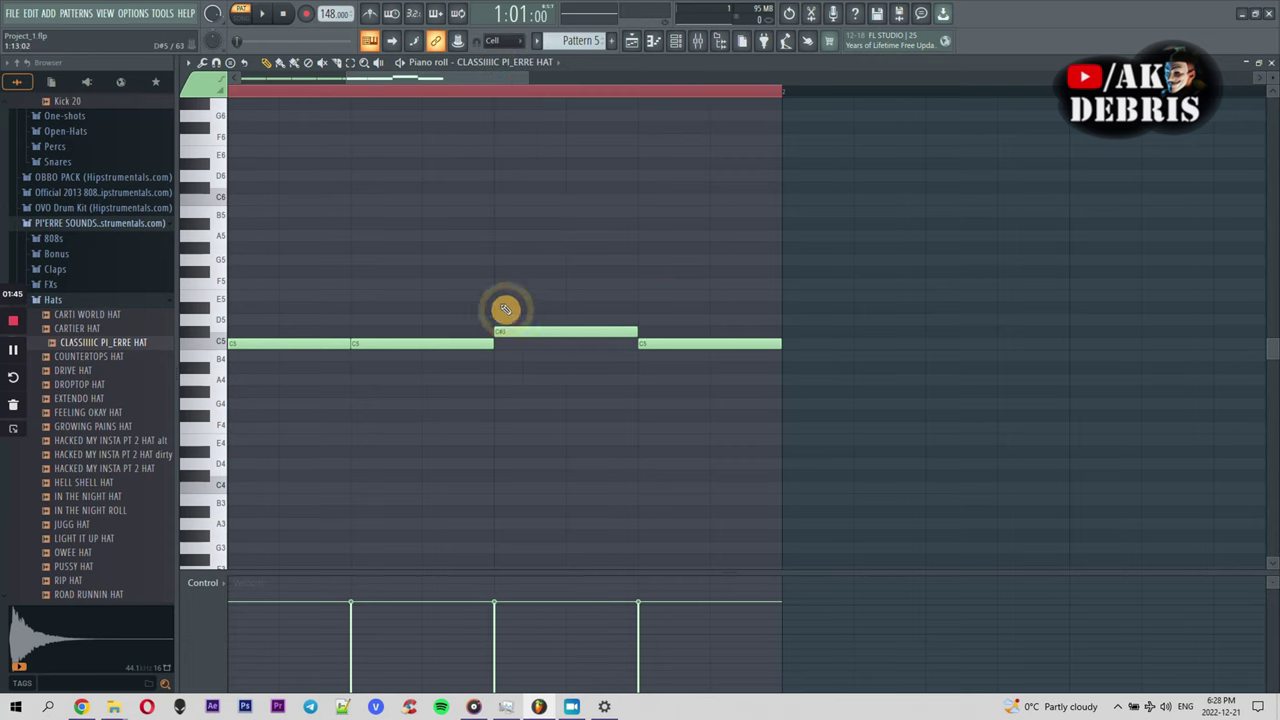
click(320, 224)
click(373, 246)
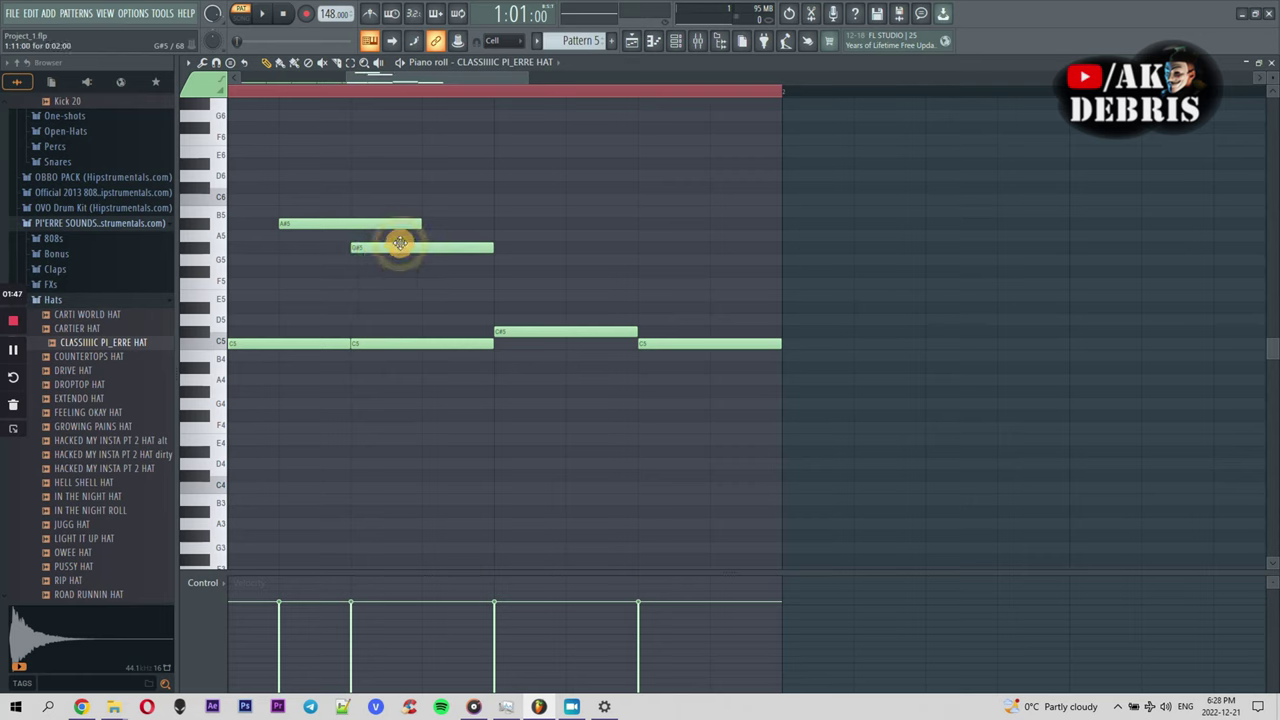
right_click(395, 247)
right_click(380, 225)
Move the raised hat note down to C5 to complete the row, and undo the velocity changes on the hats
drag(539, 328, 534, 346)
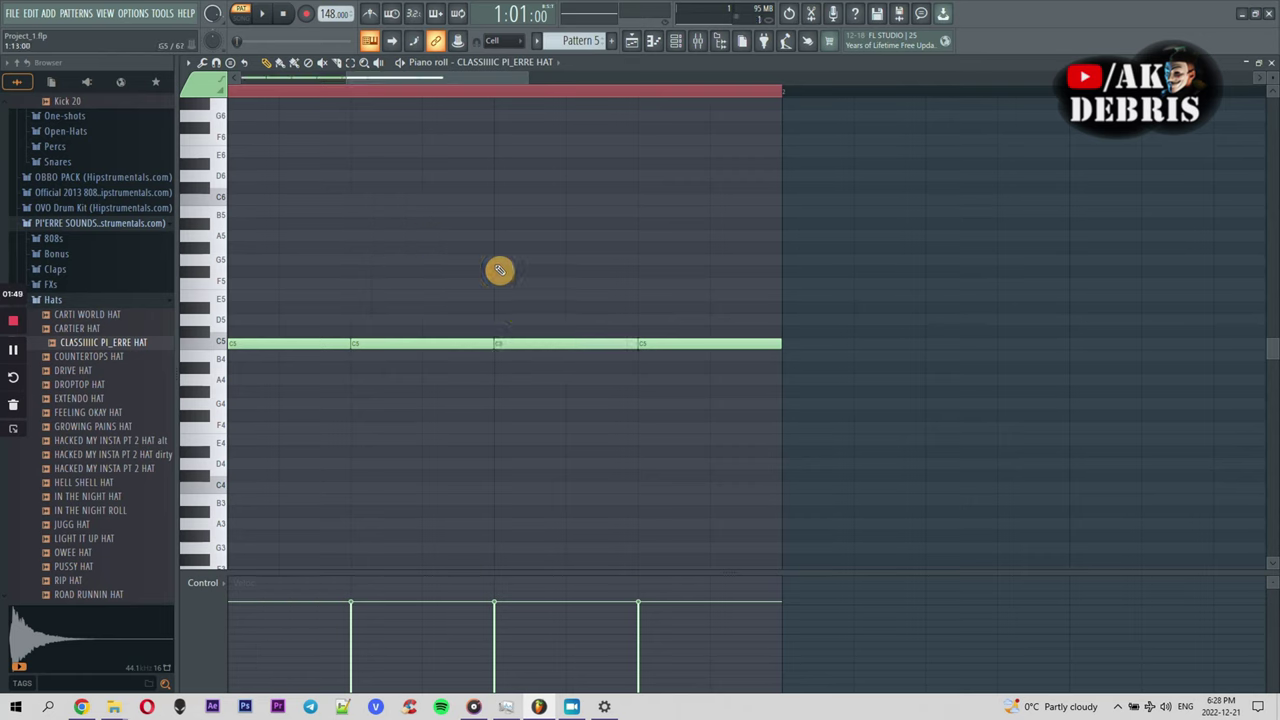
scroll(530, 185, down, 4)
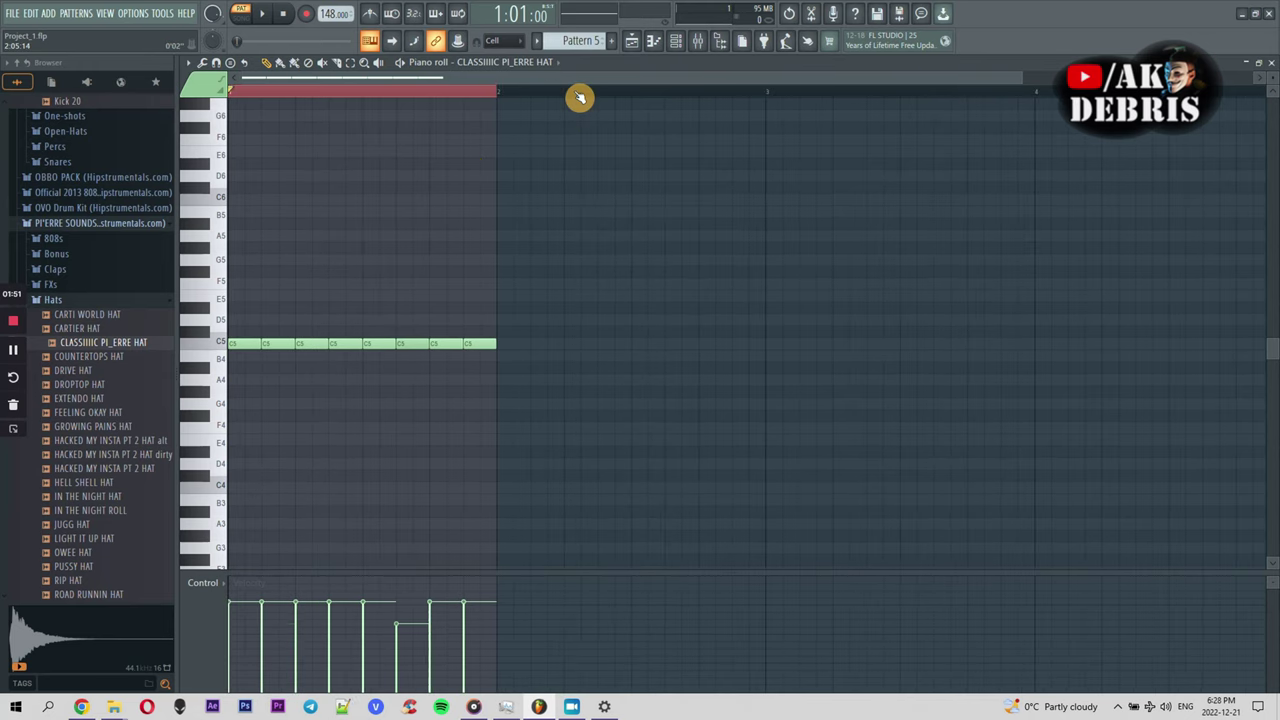
scroll(400, 206, up, 2)
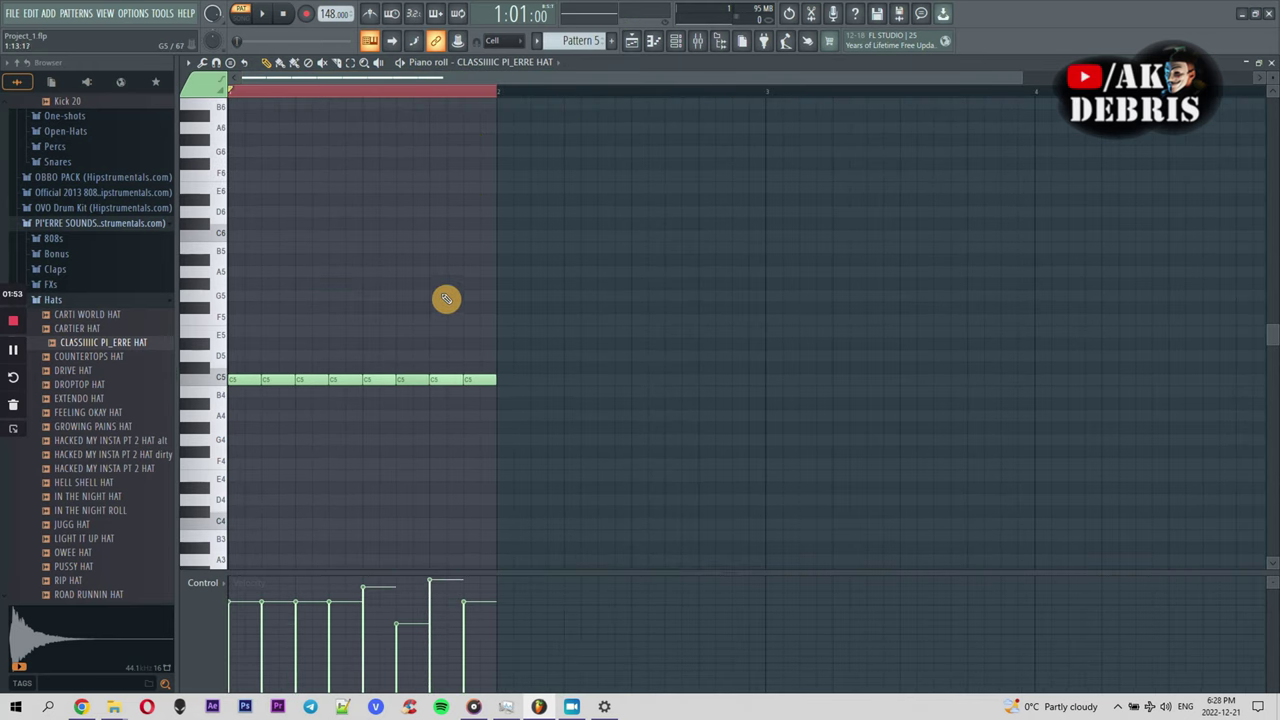
scroll(445, 301, down, 1)
key(ctrl+alt+z)
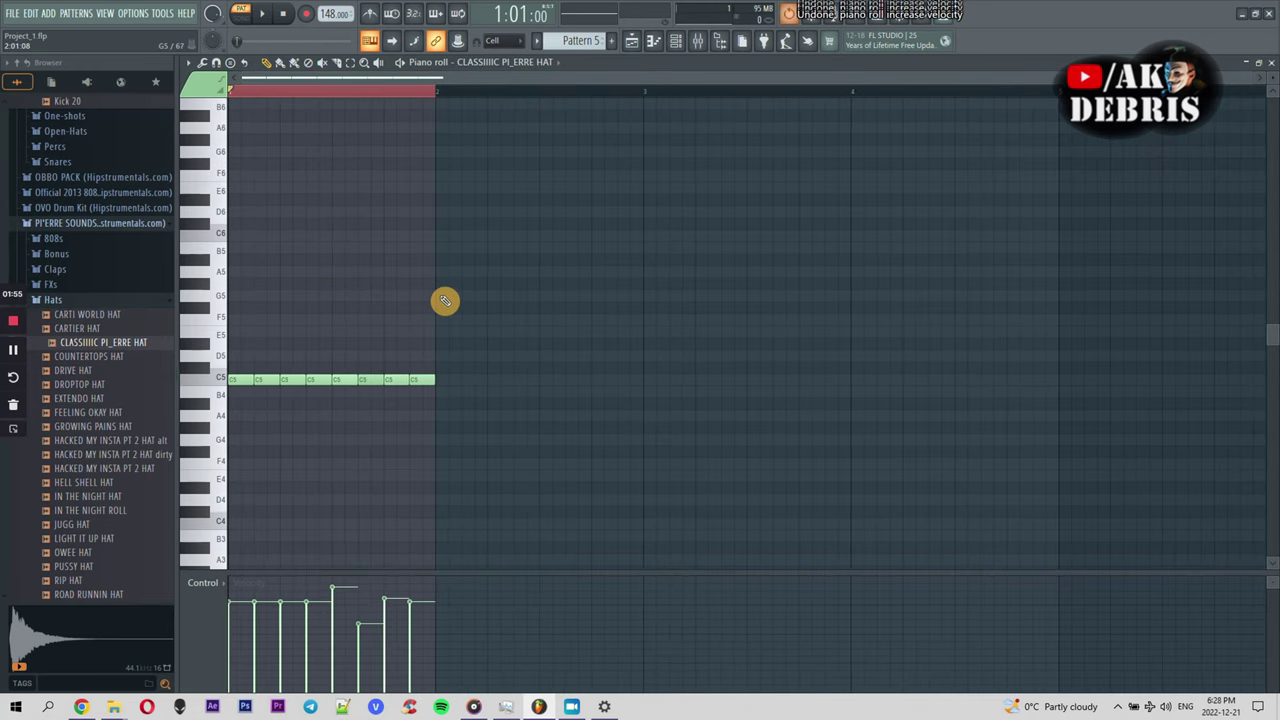
key(ctrl+alt+z)
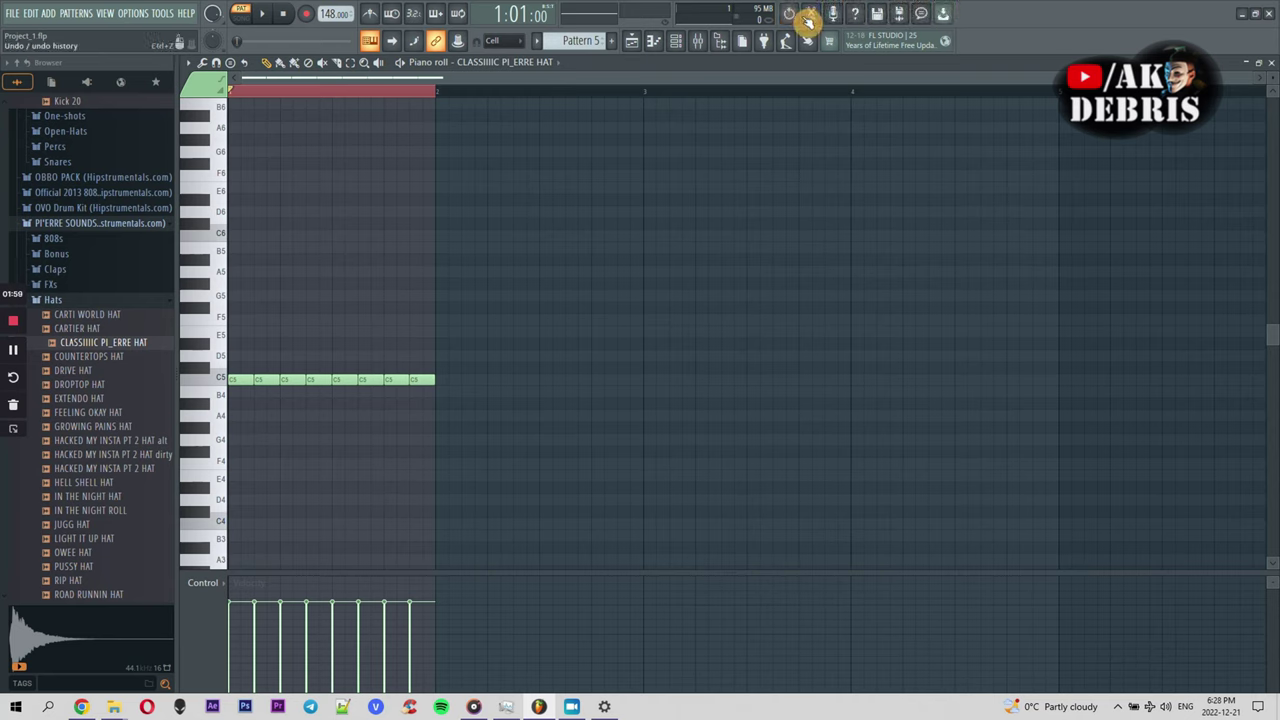
Open the playlist, switch playback to song mode, and play the arrangement briefly before stopping it
key(space)
key(space)
key(ctrl+a)
click(631, 40)
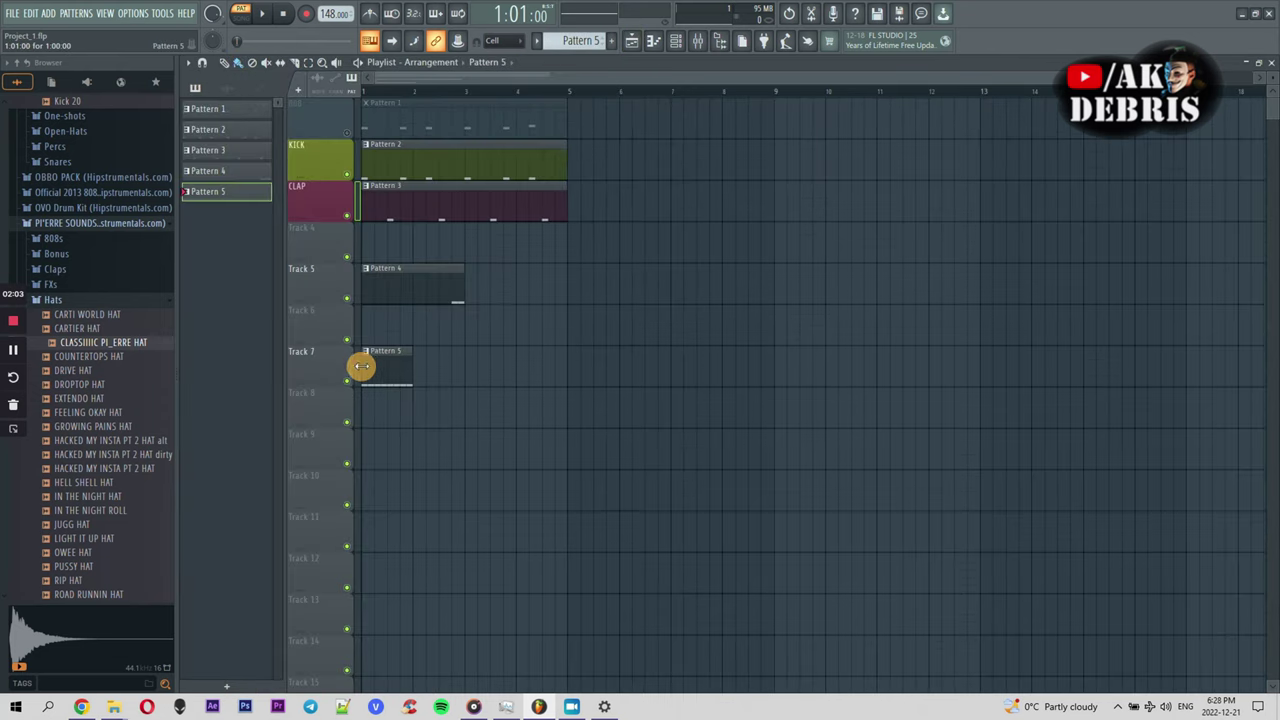
click(246, 22)
key(space)
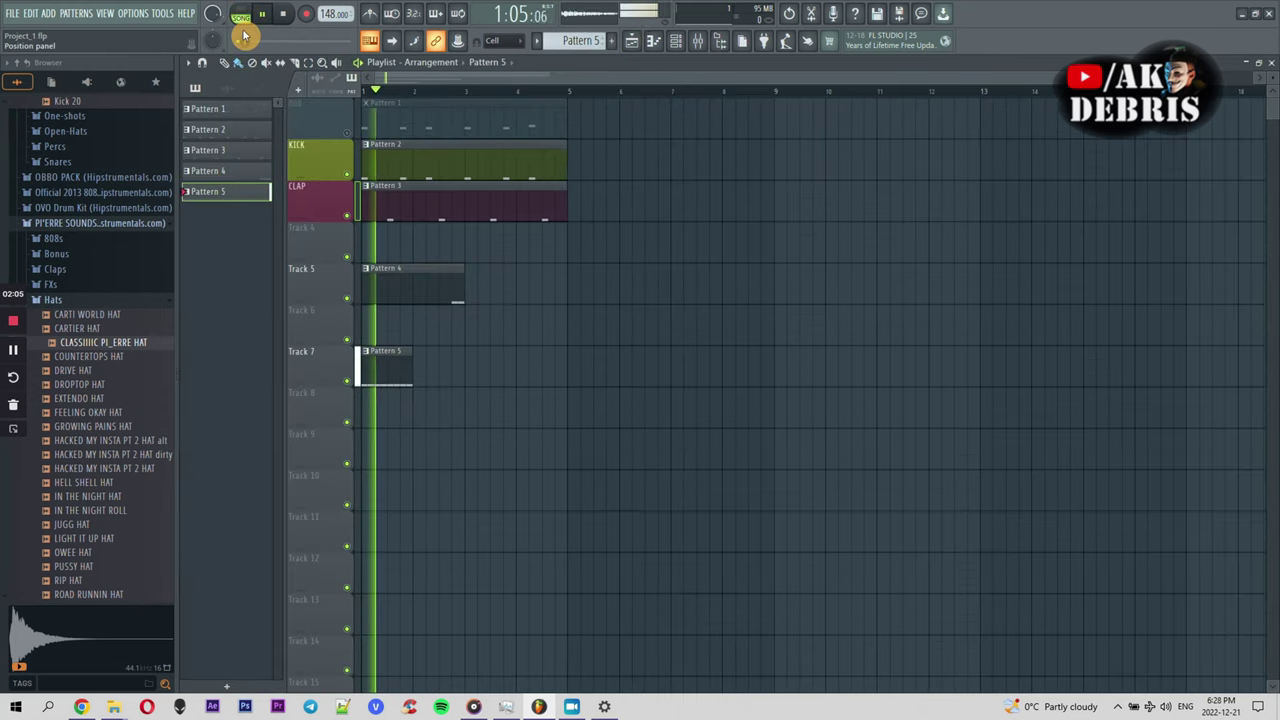
key(space)
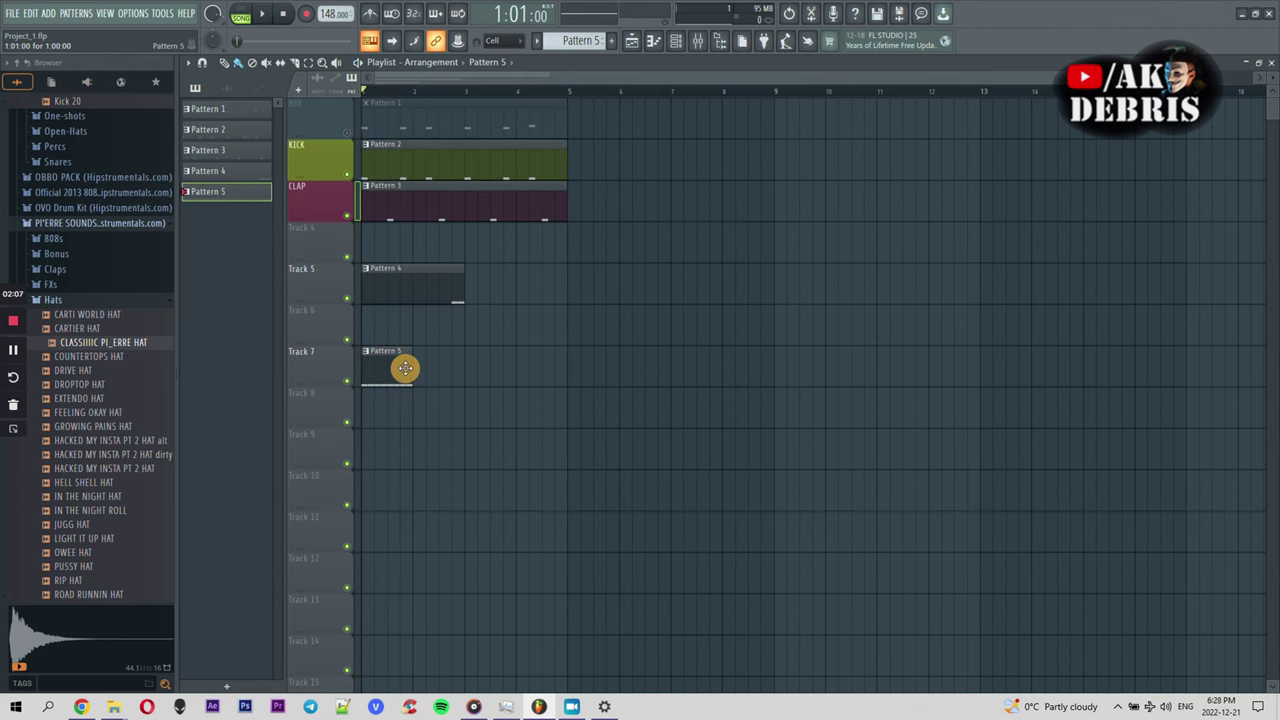
Check Pattern 5's hat notes in the piano roll and place another Pattern 5 clip on Track 8 at bar 2 of the playlist
double_click(405, 368)
key(ctrl+a)
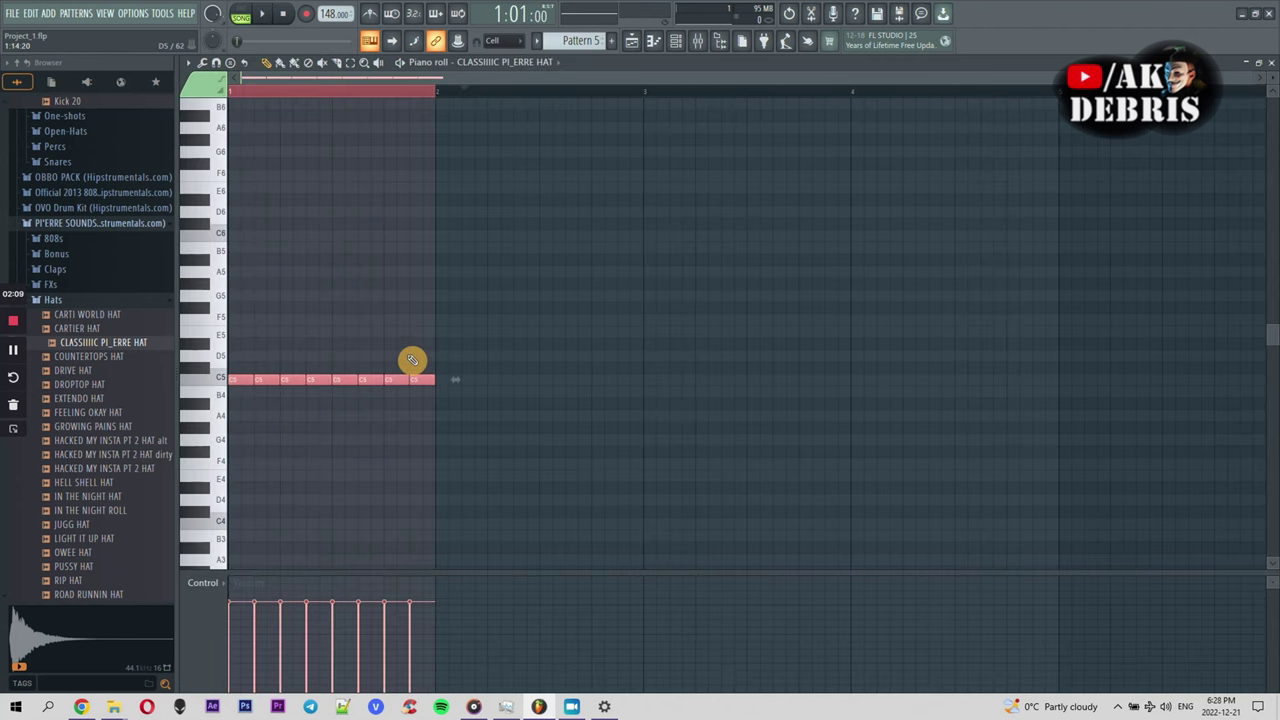
click(634, 42)
click(424, 407)
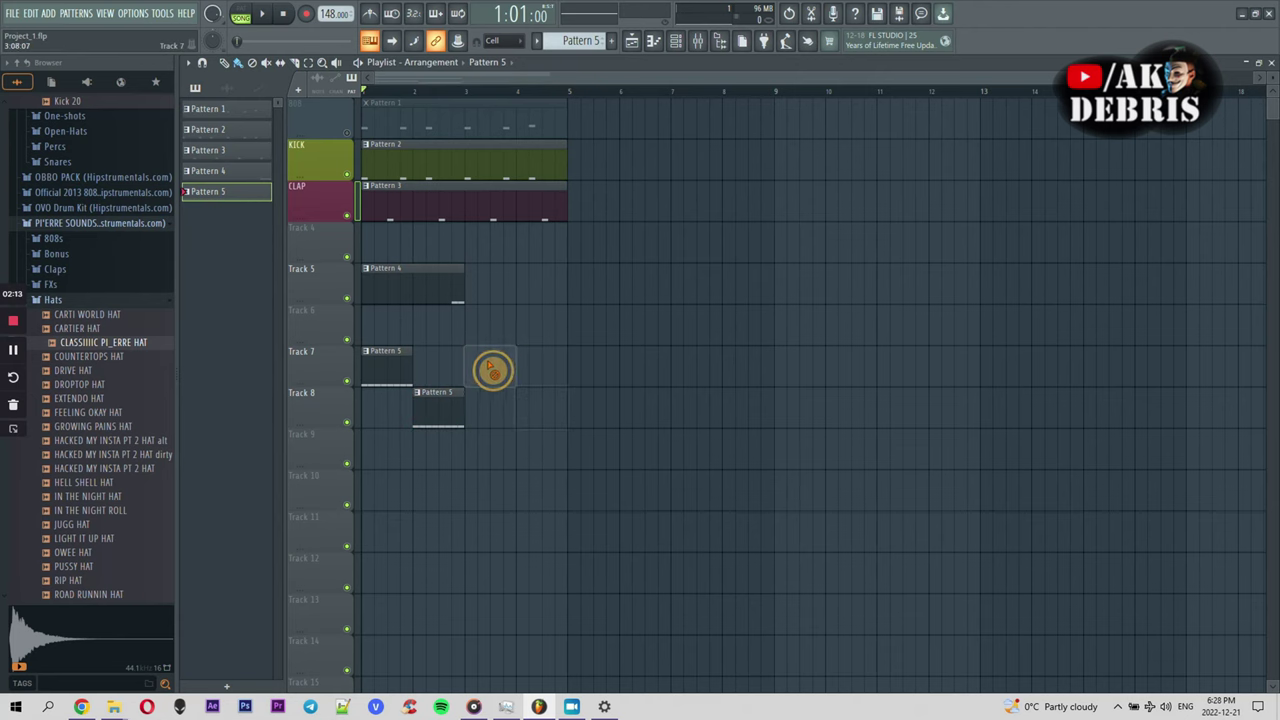
Open Pattern 5's hat notes, select them all and duplicate the bar three times to fill four bars
double_click(383, 372)
key(ctrl+a)
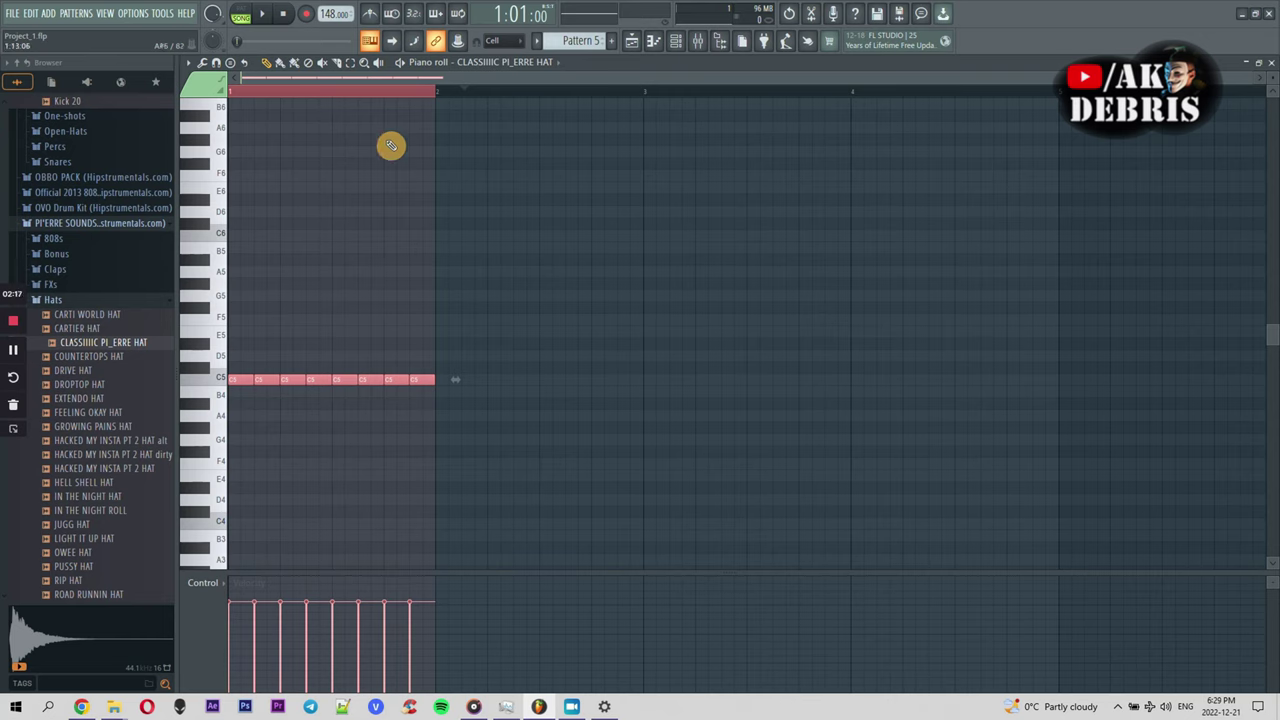
drag(435, 374, 172, 385)
key(ctrl+z)
key(ctrl+z)
key(ctrl+z)
key(ctrl+z)
key(ctrl+b)
key(ctrl+b)
key(ctrl+b)
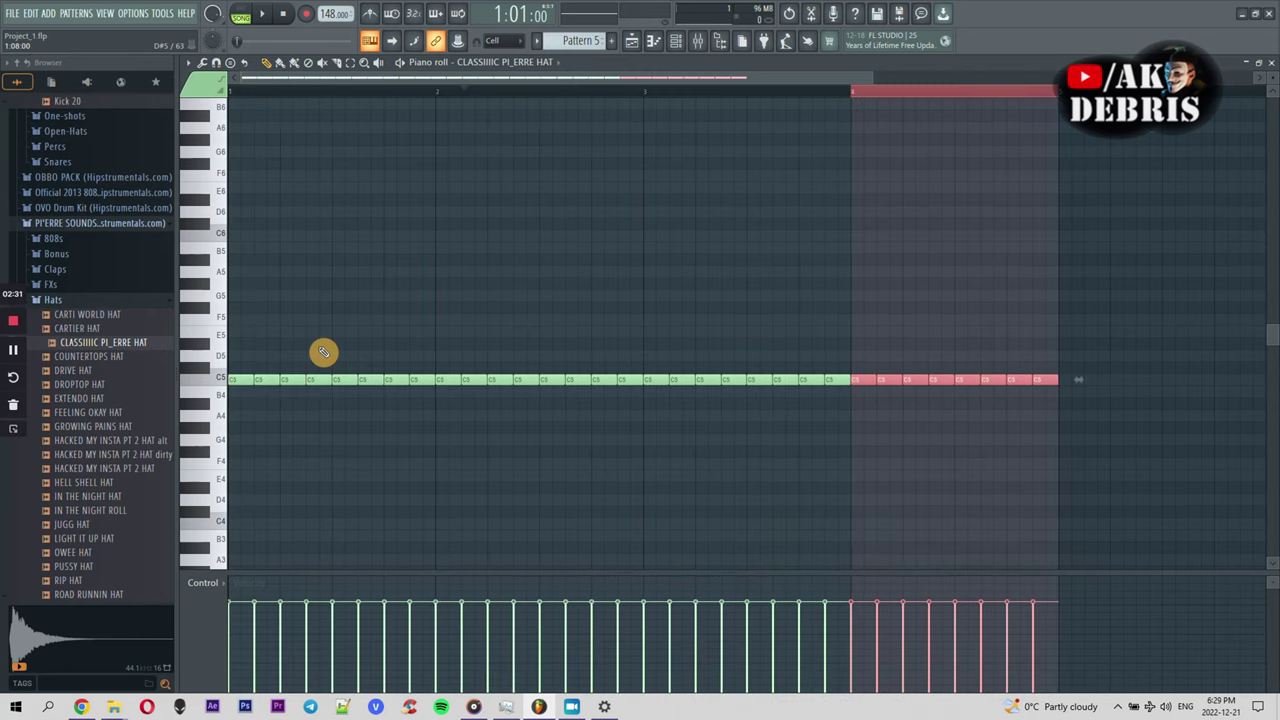
Make a time selection over bar 1 of the hat notes and undo the velocity increases on them
drag(437, 94, 230, 88)
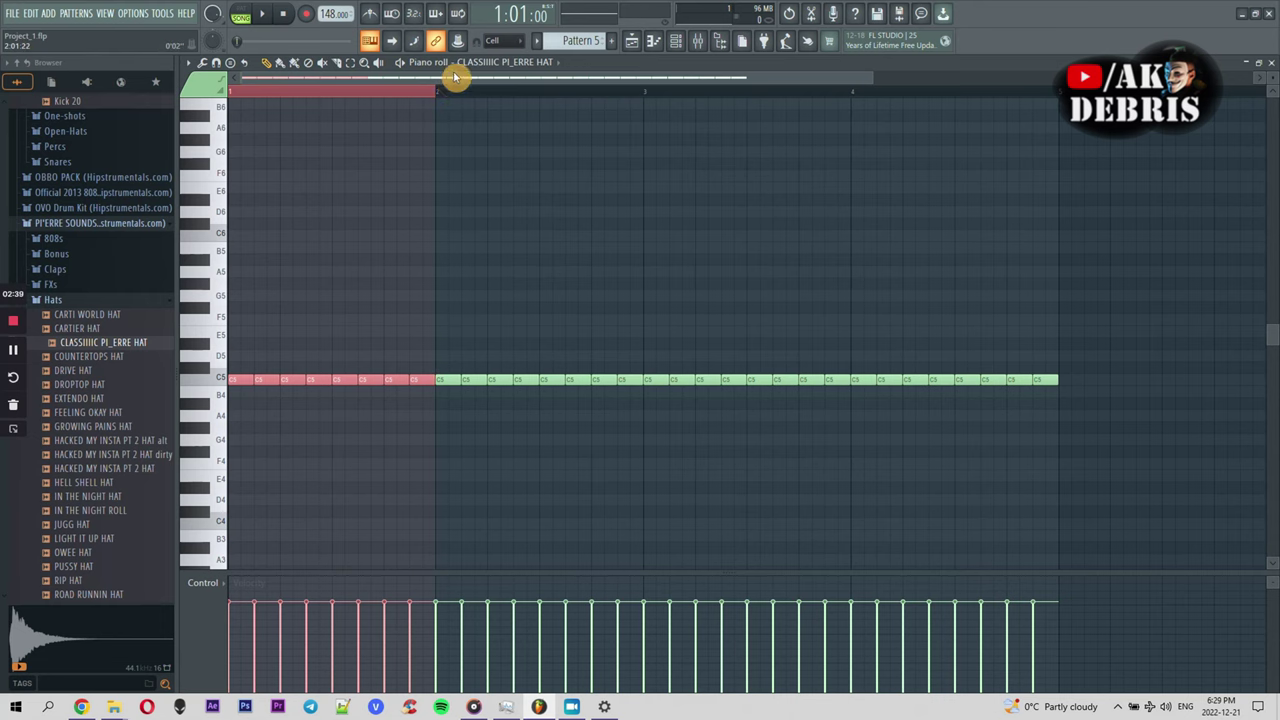
scroll(430, 110, up, 3)
alt+scroll(435, 130, up, 3)
key(ctrl+z)
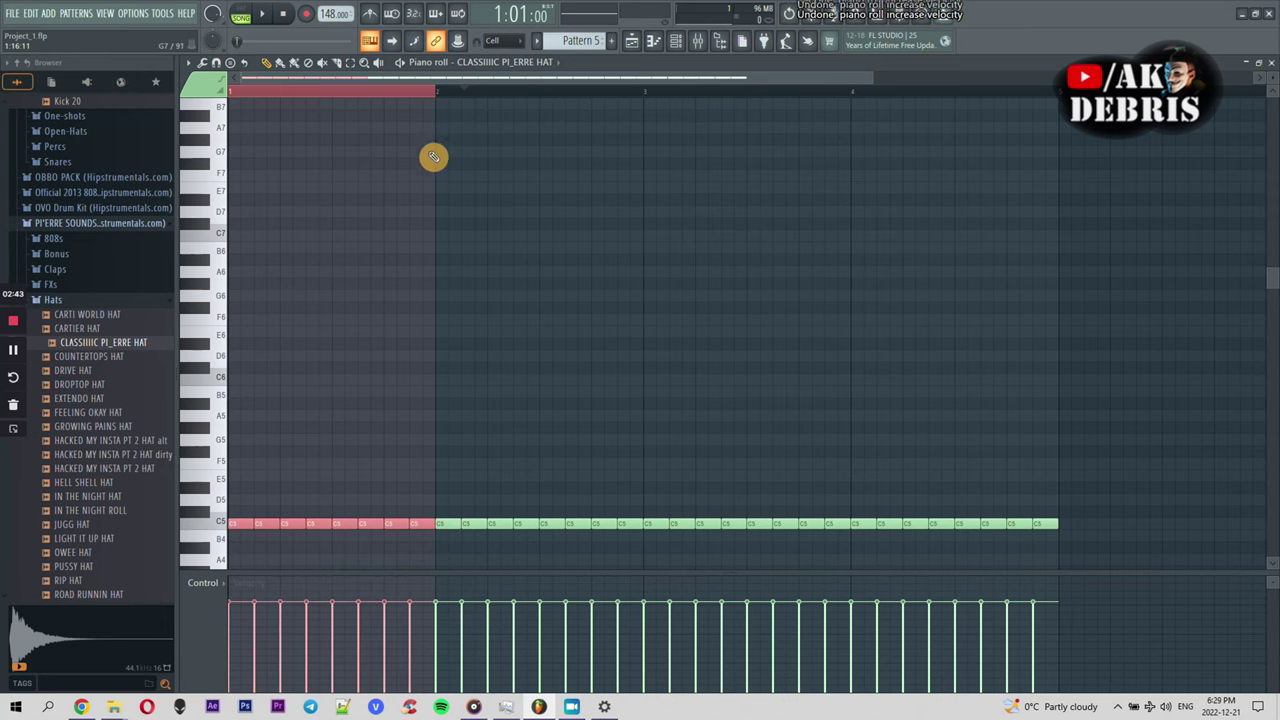
Delete the last hat note of bar 1 and the first hat note of bar 2
ctrl+scroll(440, 287, up, 2)
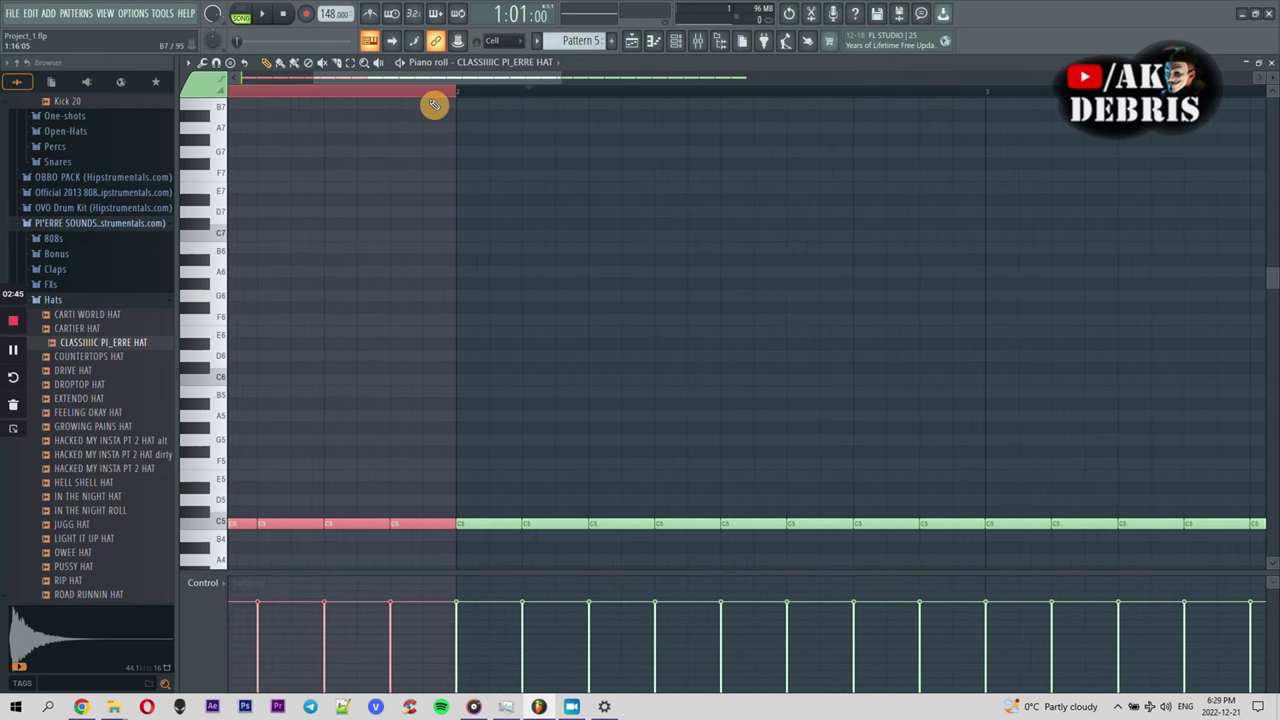
drag(428, 97, 2, 122)
click(823, 466)
right_click(724, 524)
right_click(790, 524)
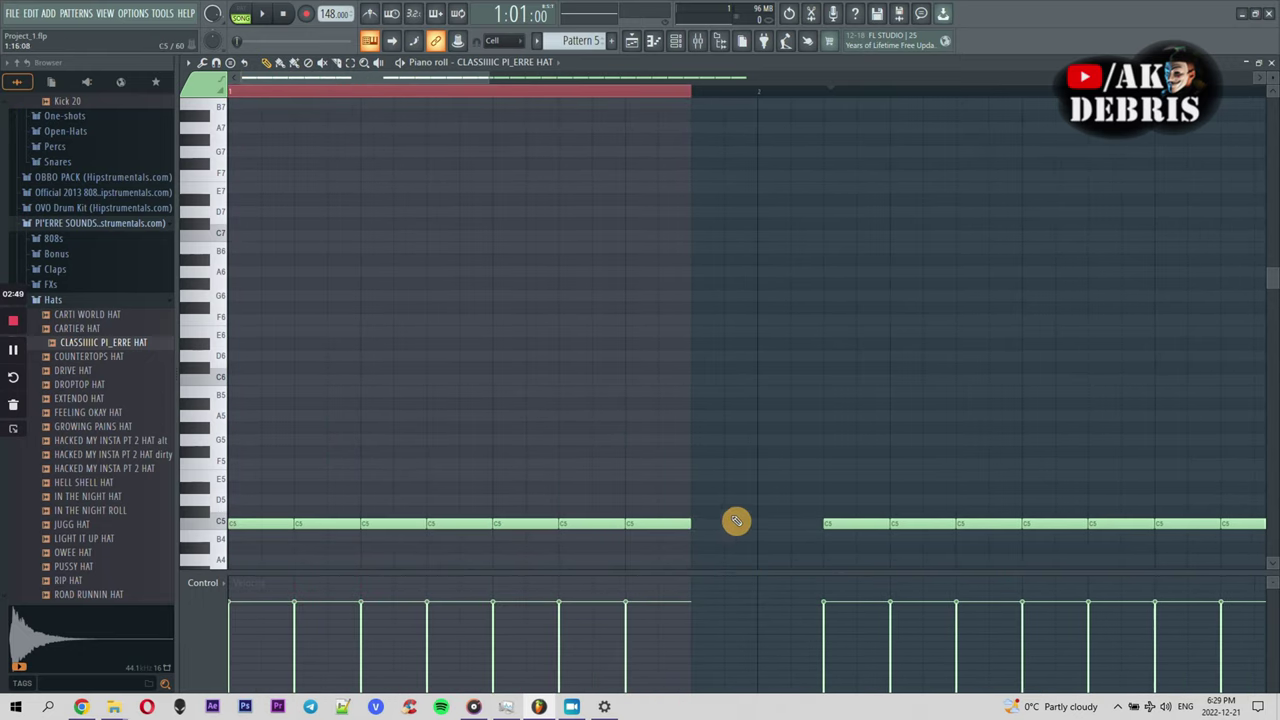
Clear the time selection and delete all remaining hat notes from bar 2 onward
scroll(705, 110, up, 1)
click(717, 100)
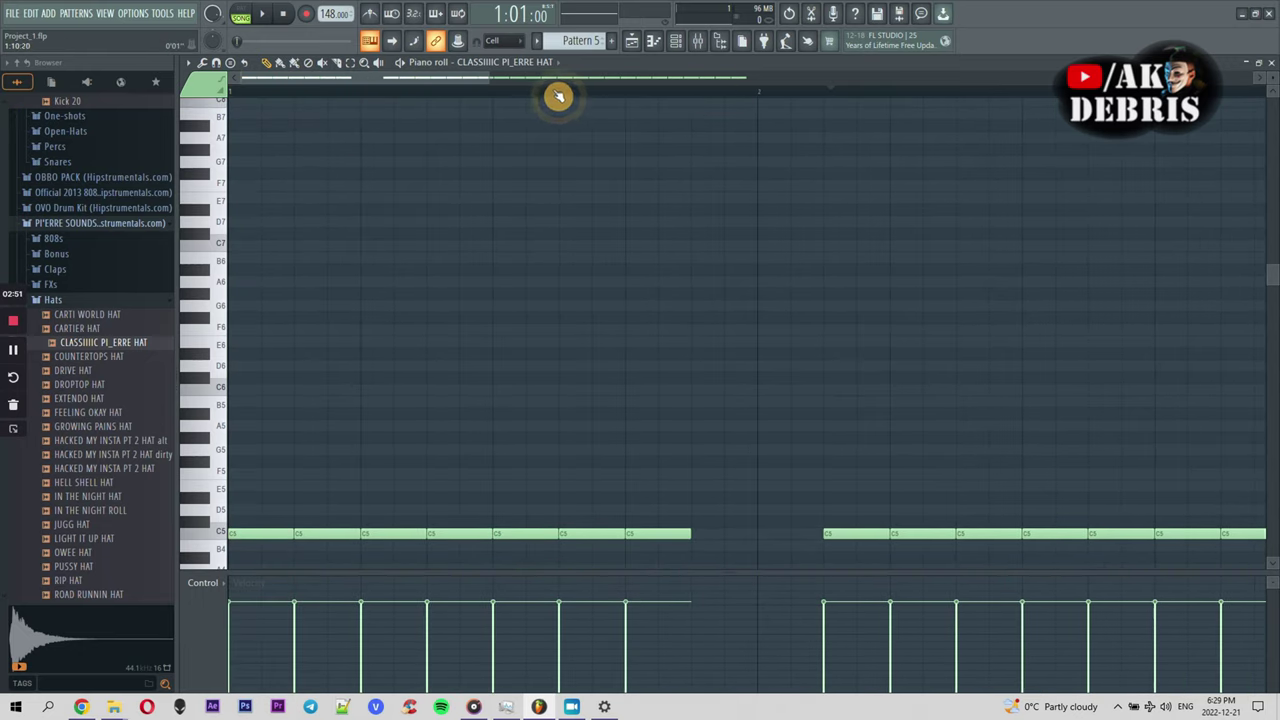
drag(487, 75, 1003, 106)
click(910, 529)
right_click(520, 529)
right_click(460, 529)
right_click(910, 529)
right_click(811, 529)
right_click(650, 529)
right_click(570, 529)
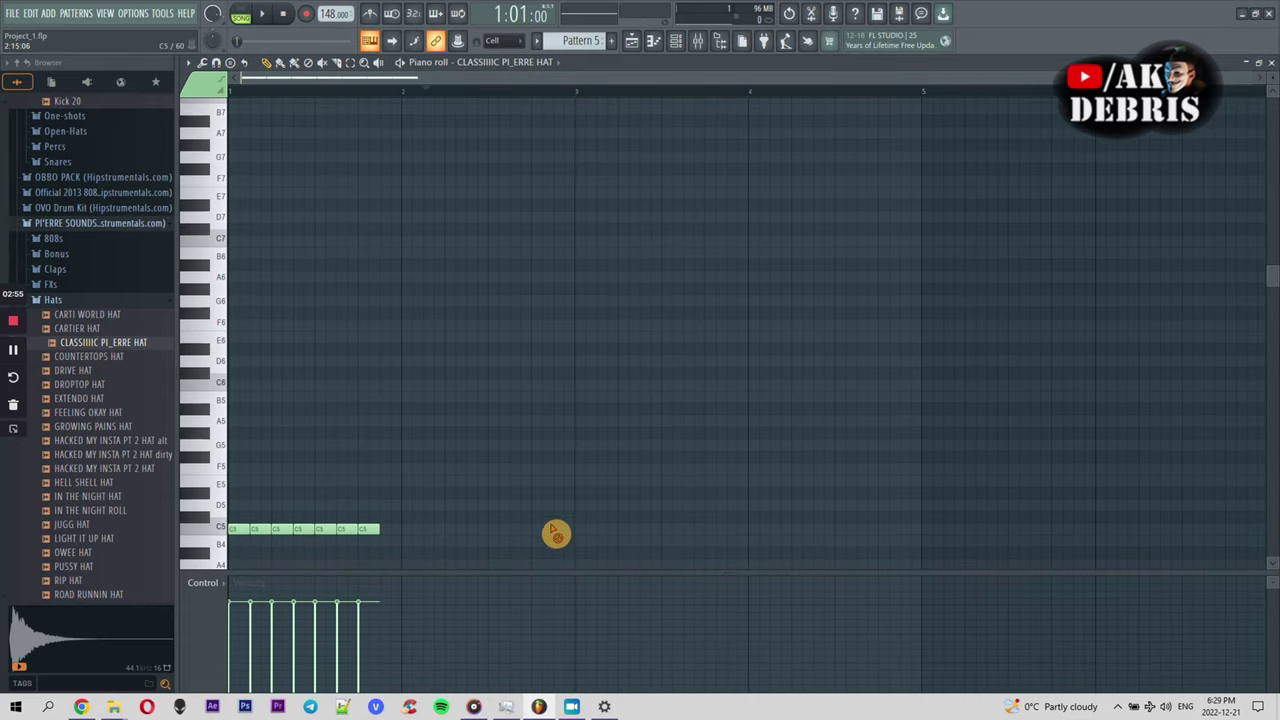
Select the last hat note and add a matching C5 note in the empty final slot of bar 1
click(367, 529)
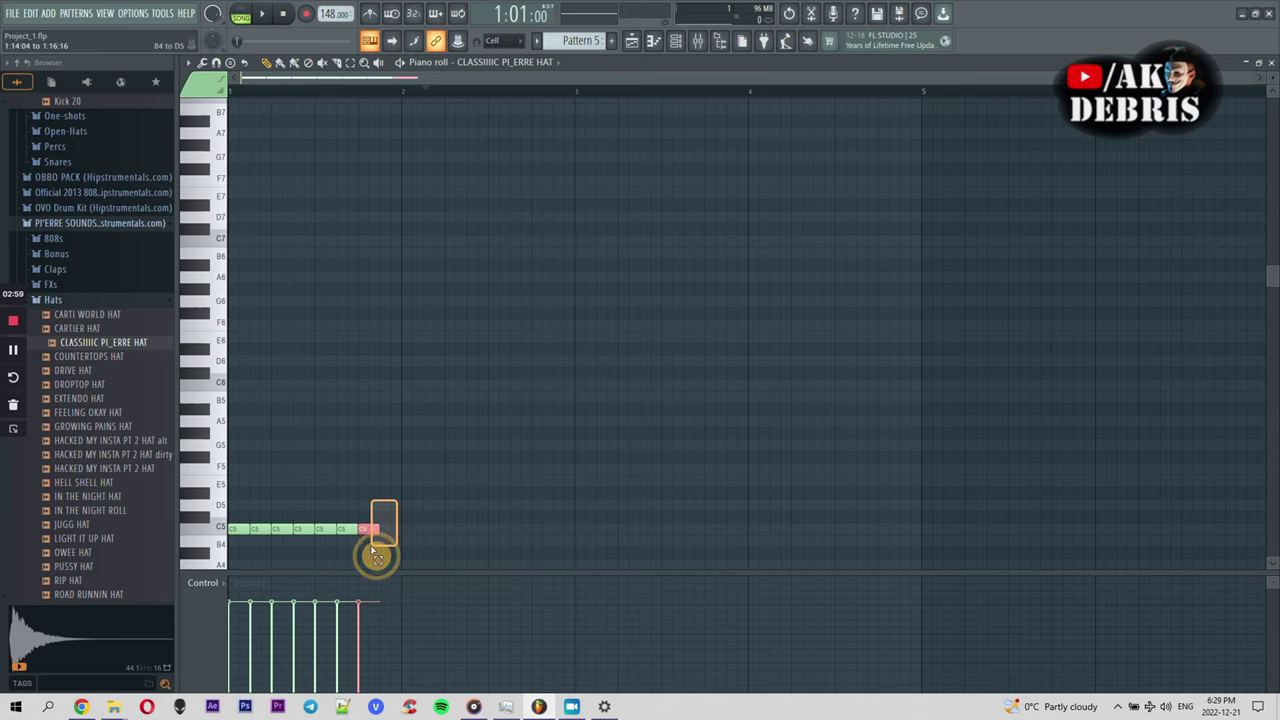
scroll(409, 432, up, 1)
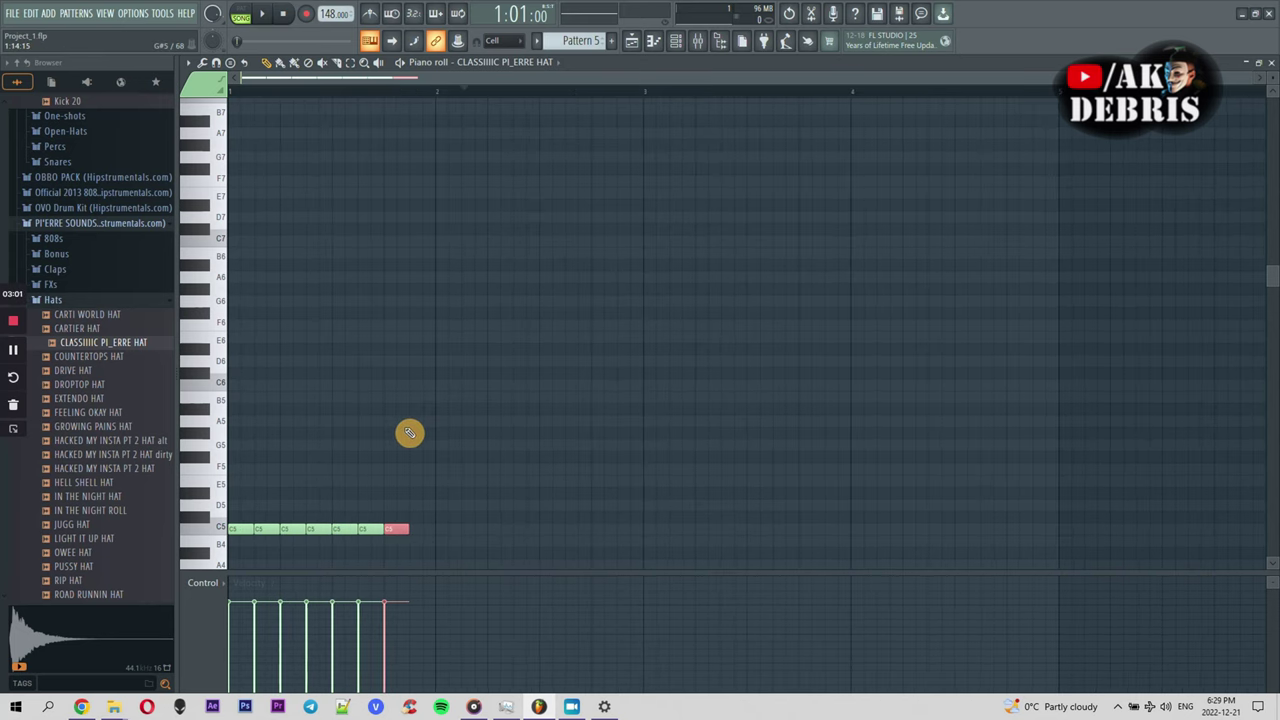
drag(423, 534, 469, 451)
drag(516, 272, 426, 452)
click(412, 530)
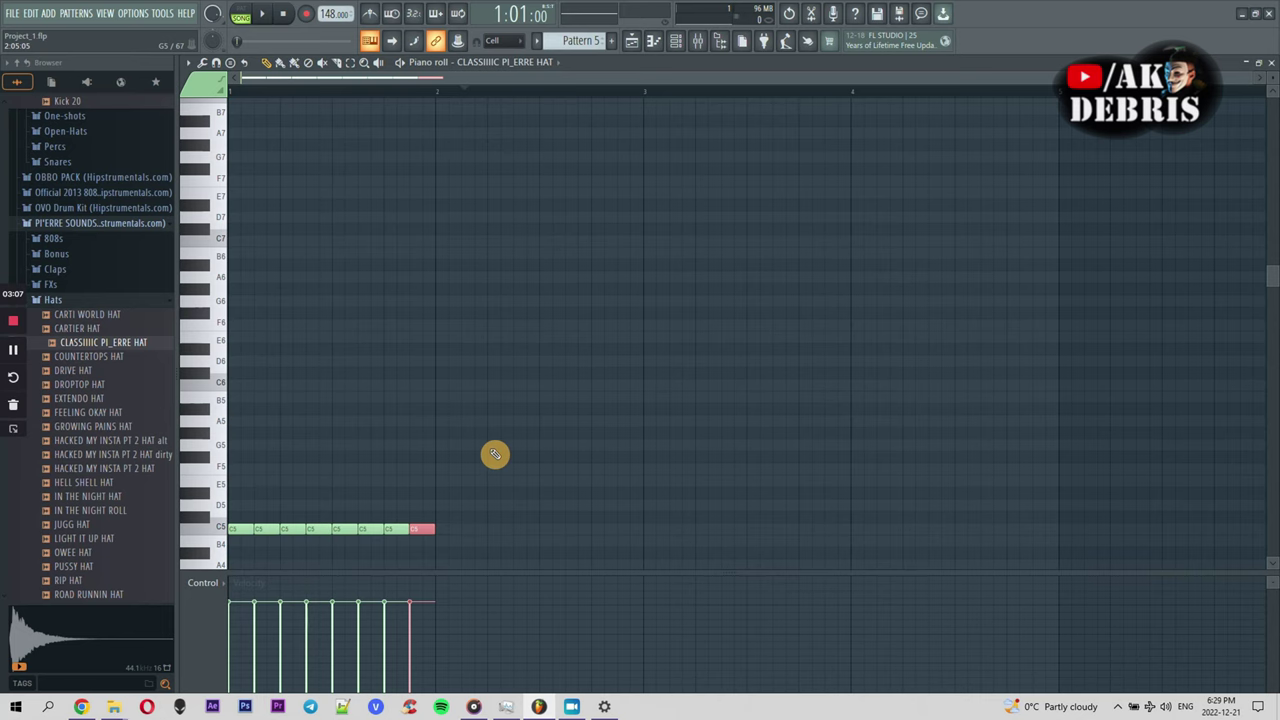
Duplicate all of the C5 hat notes three times in succession to fill four bars of Pattern 5
key(ctrl+a)
scroll(482, 387, down, 5)
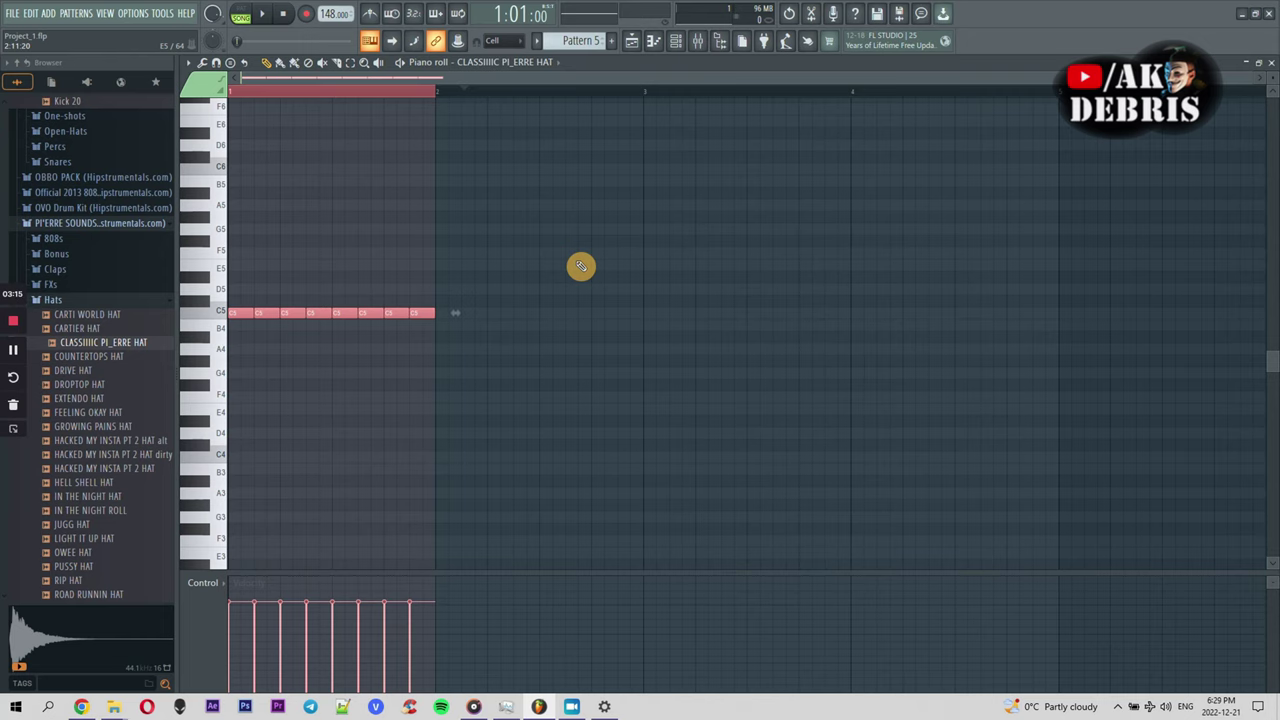
key(ctrl+b)
key(ctrl+b)
key(ctrl+b)
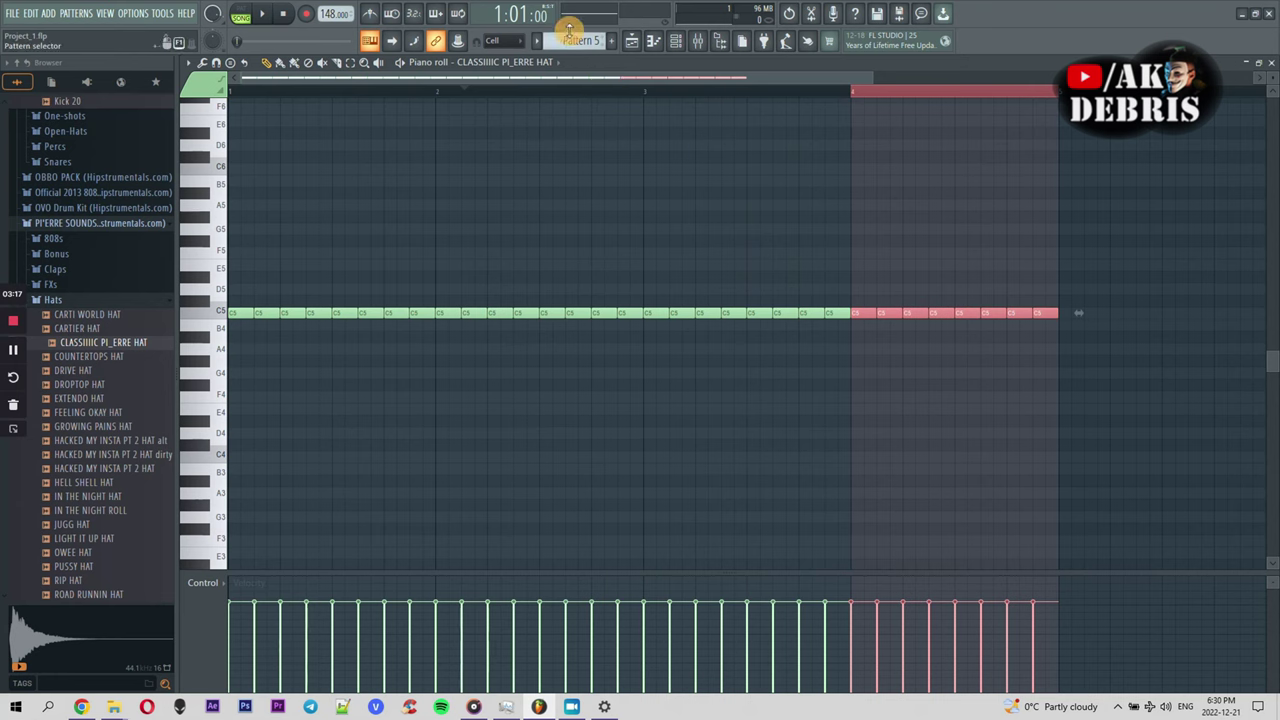
Fit the Pattern 5 clip on Track 7 to four bars, and play the arrangement at a tempo of 149 BPM
click(631, 41)
drag(513, 425, 570, 401)
right_click(500, 408)
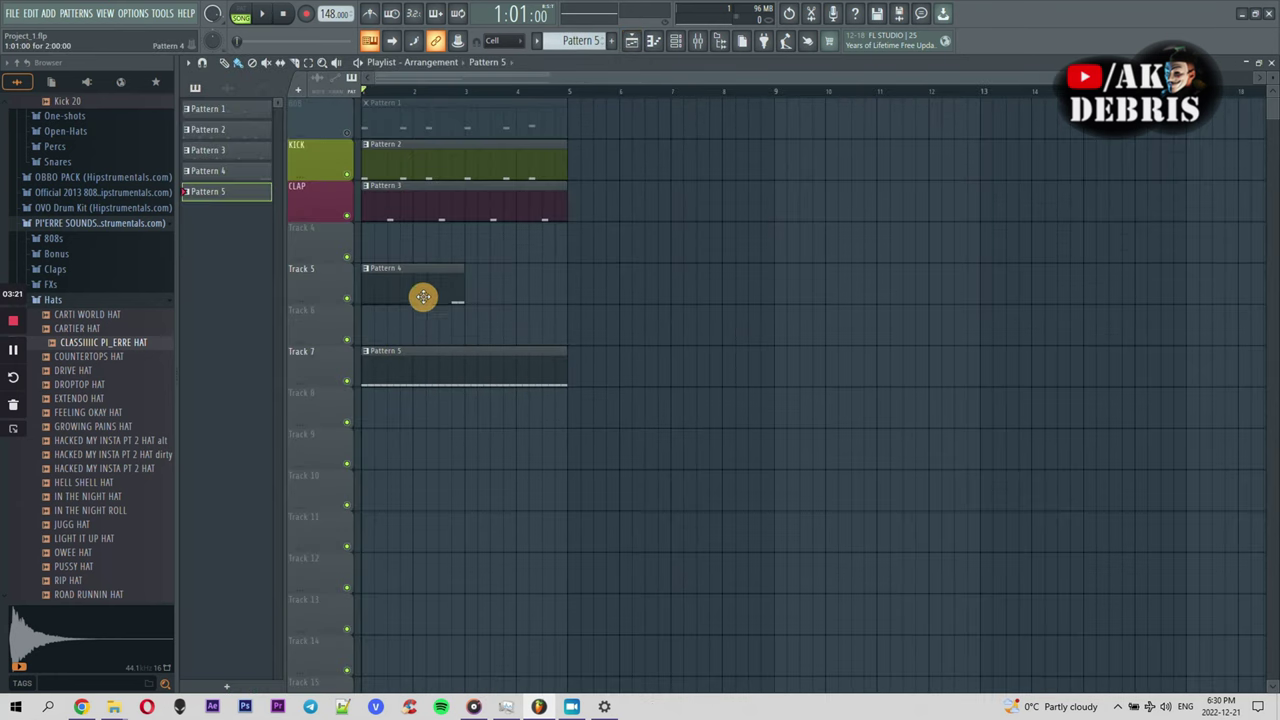
key(space)
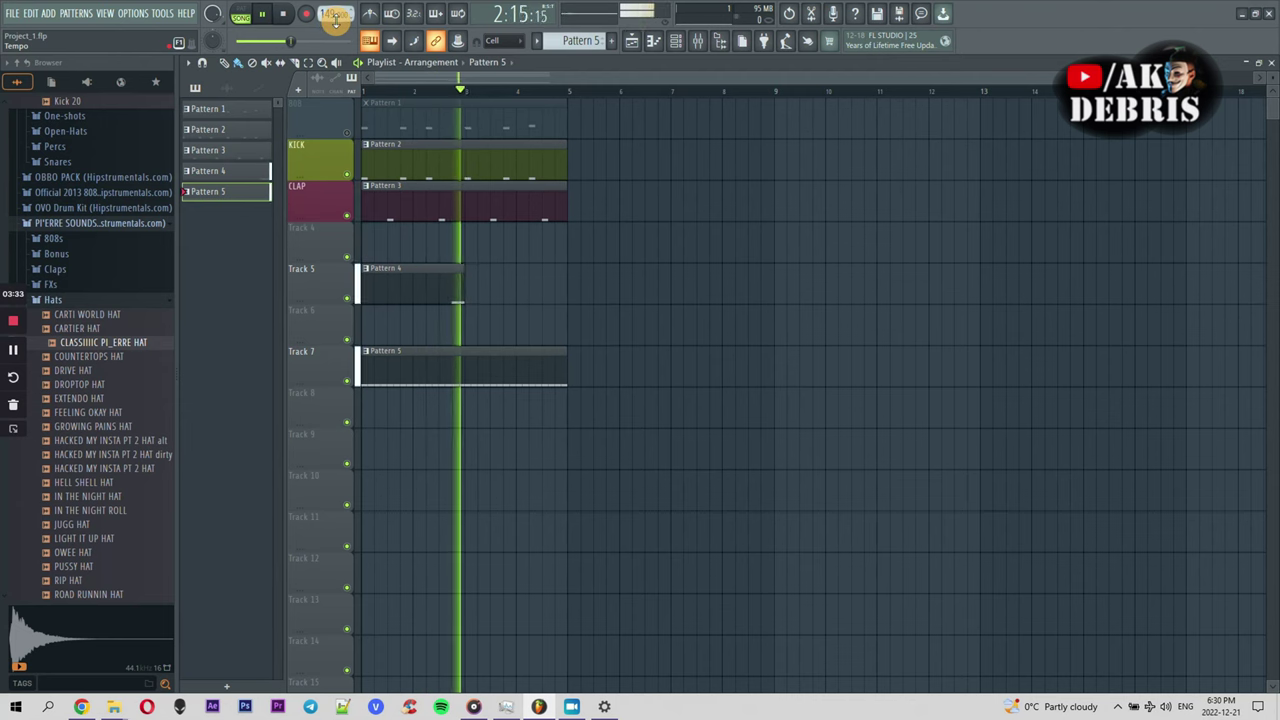
Try extra C#5 percussion notes in bars 1 and 4 of Pattern 4 during playback, and return to the playlist
click(421, 283)
click(421, 283)
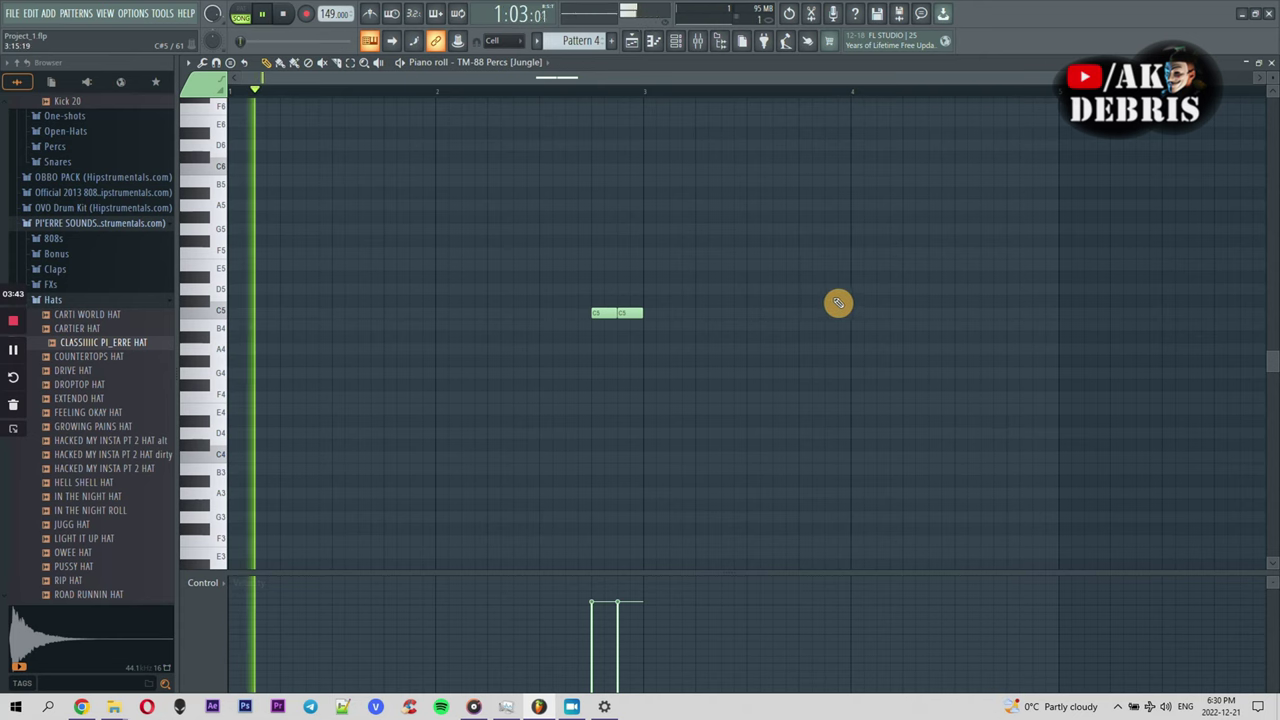
click(337, 300)
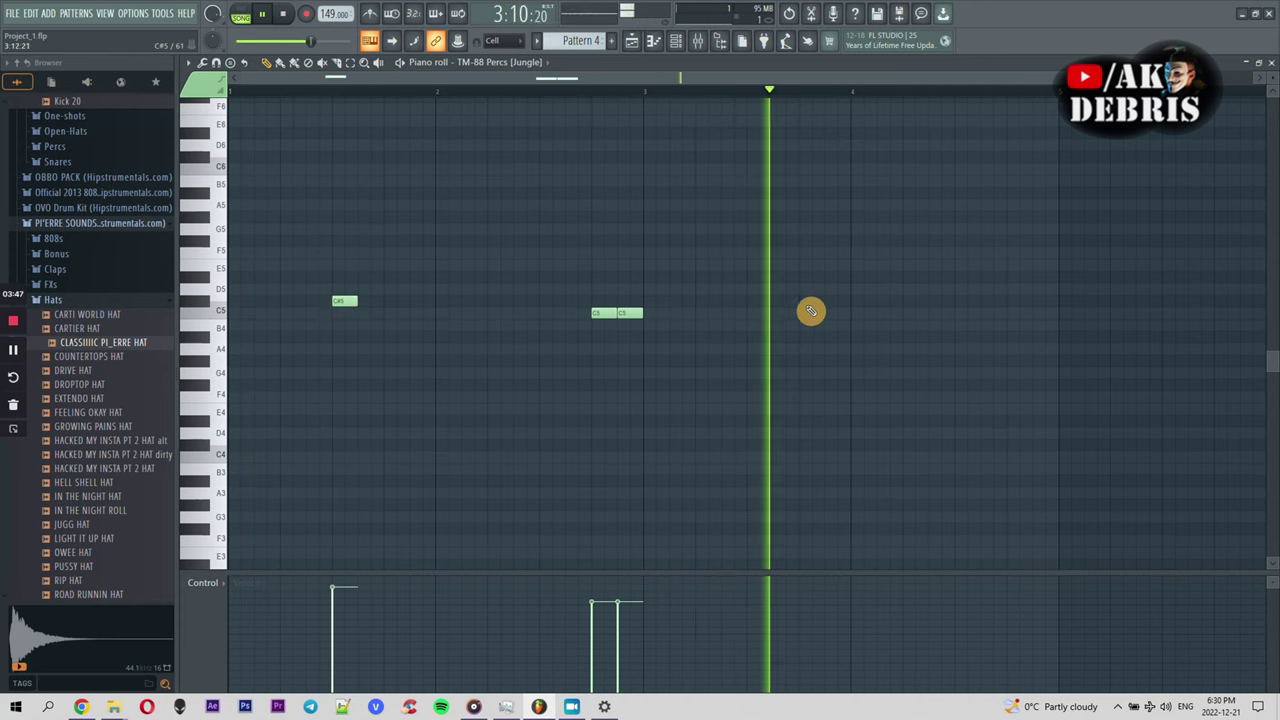
click(961, 301)
right_click(963, 301)
right_click(345, 301)
key(space)
click(631, 40)
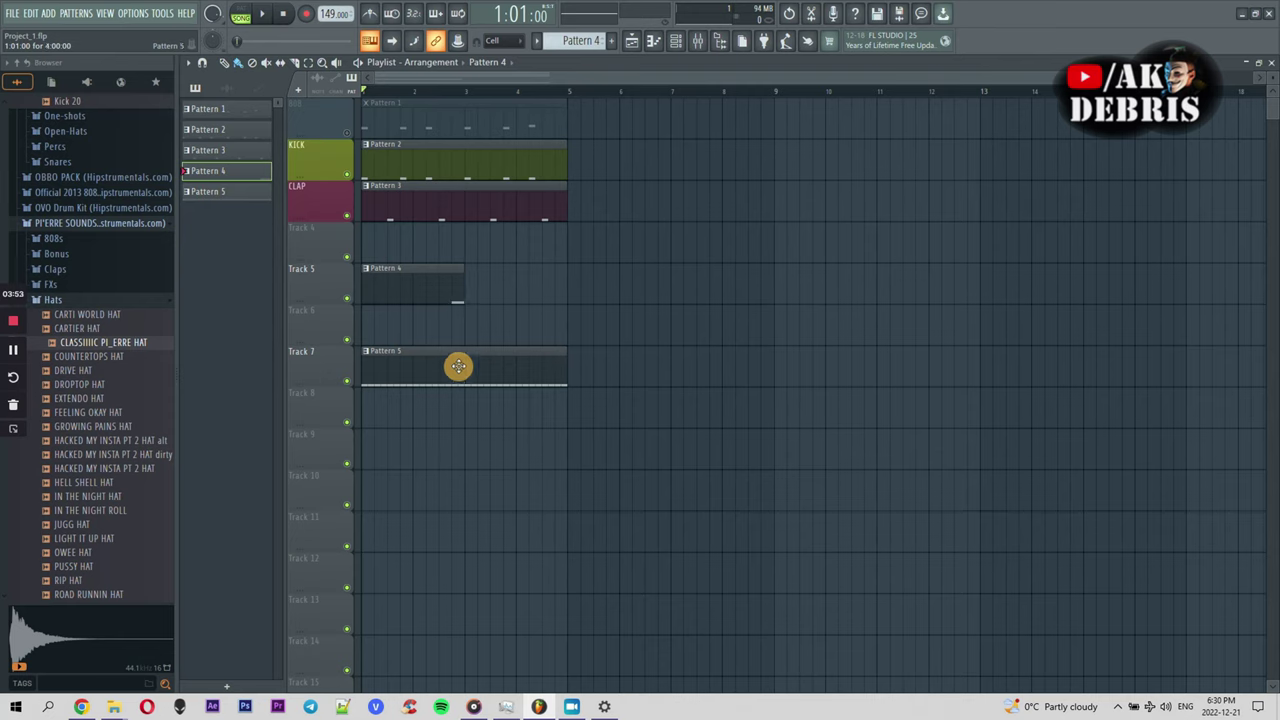
Rename playlist Track 7, which holds the Pattern 5 clip, as HATS
right_click(332, 370)
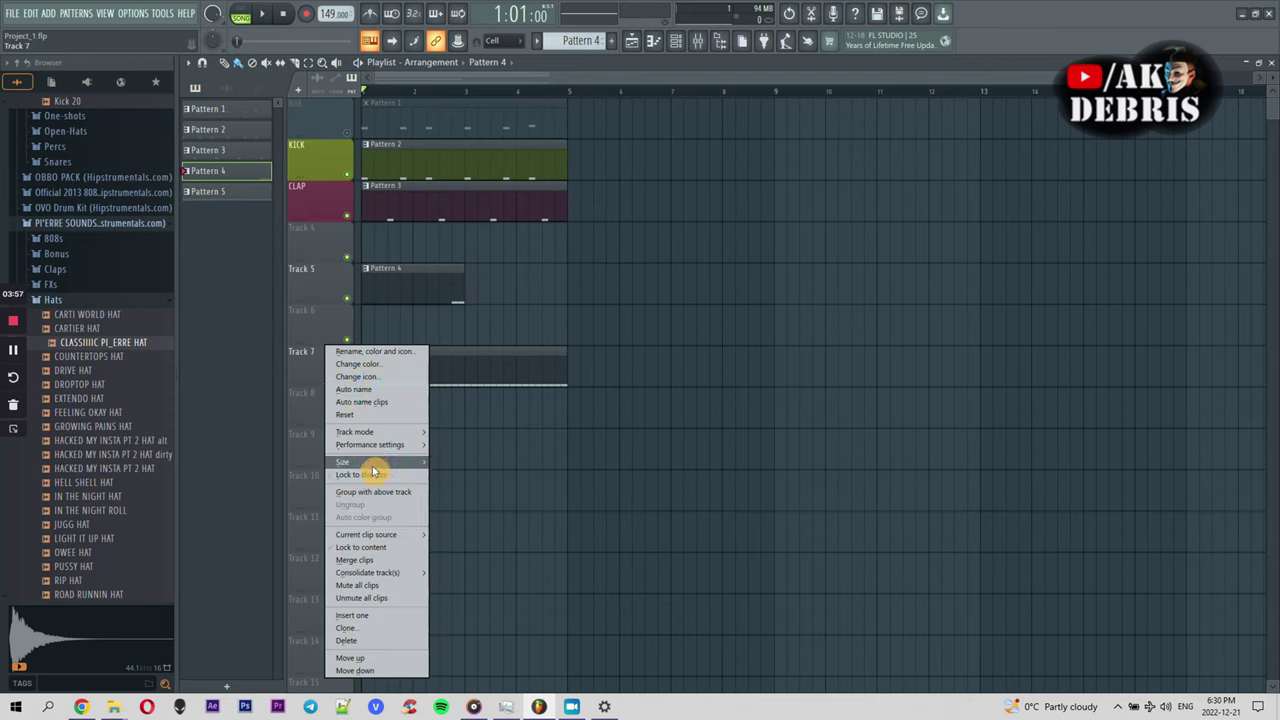
click(383, 352)
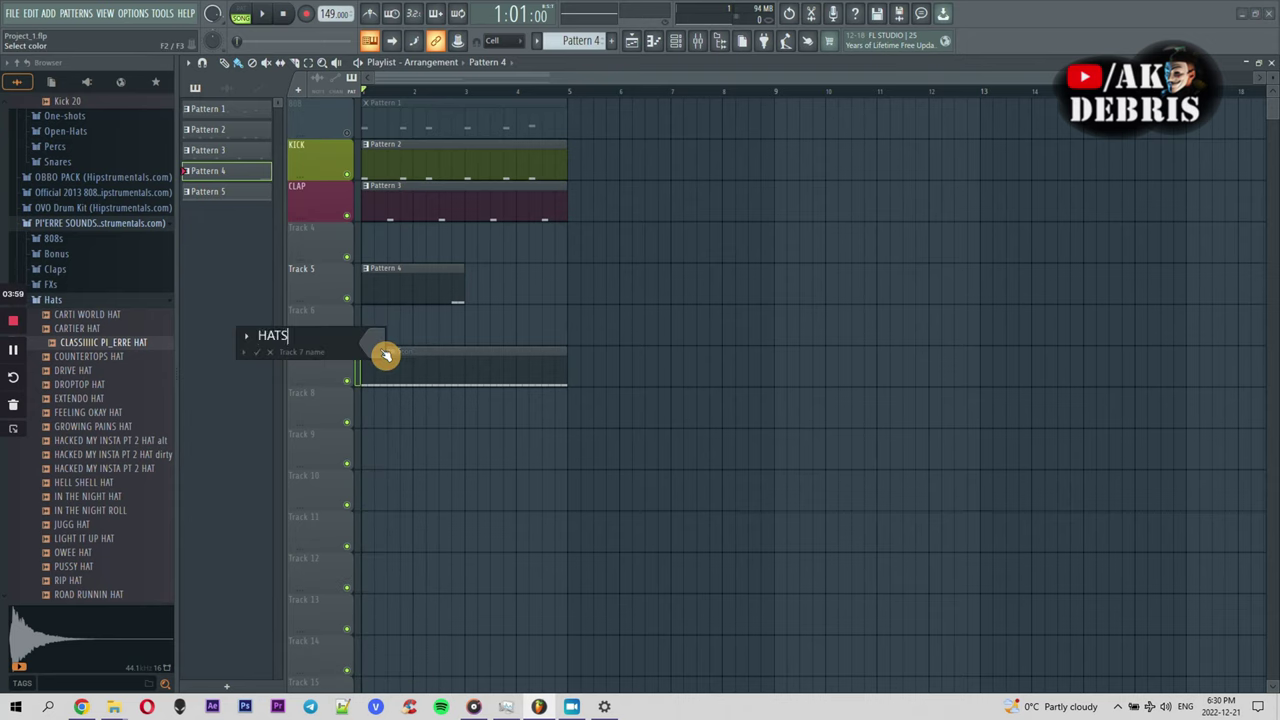
text(HATS)
key(Return)
Rename playlist Track 5, which holds the Pattern 4 clip, as PERC 30s
right_click(330, 289)
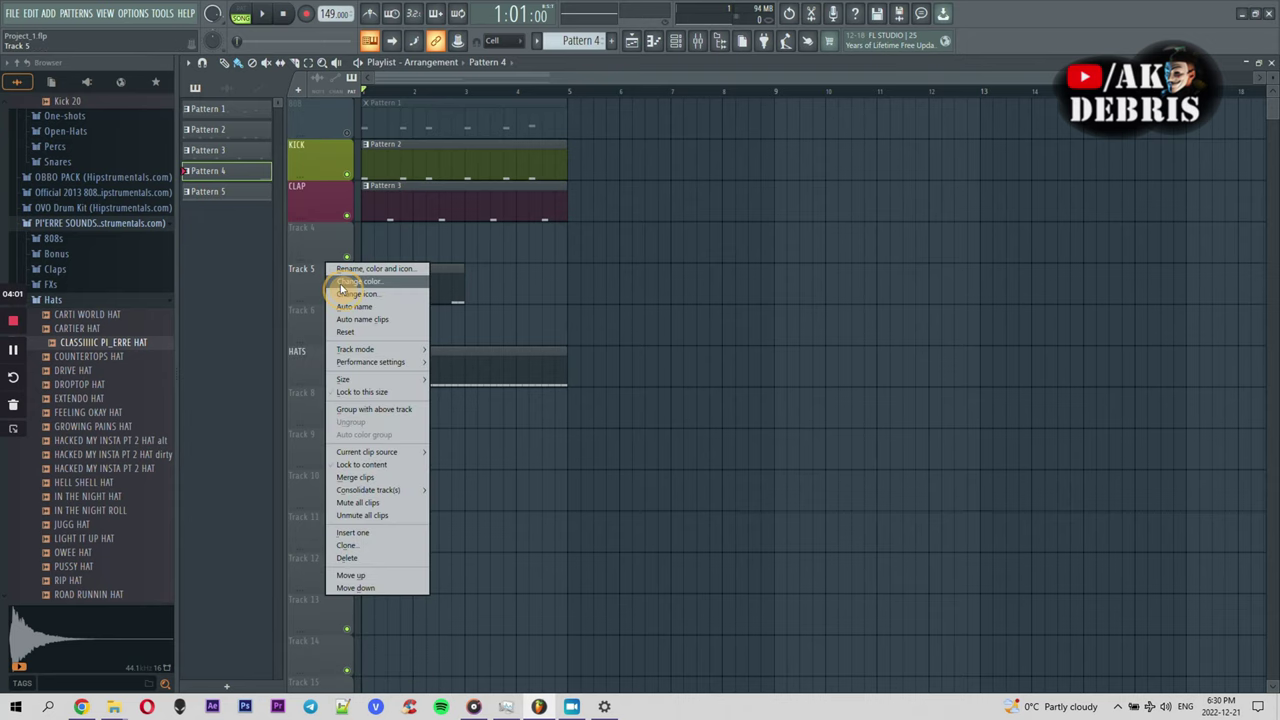
click(363, 270)
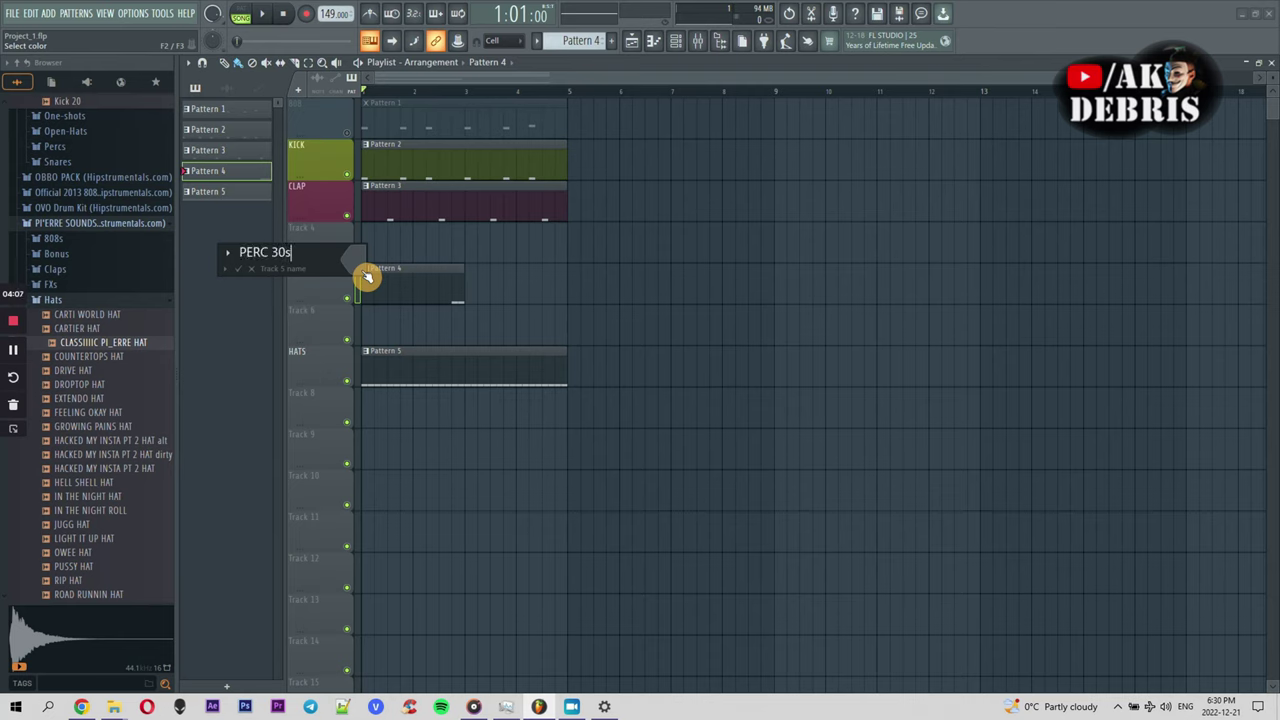
text(PERC 30s)
key(Return)
Color the PERC 30s track bright green
right_click(312, 274)
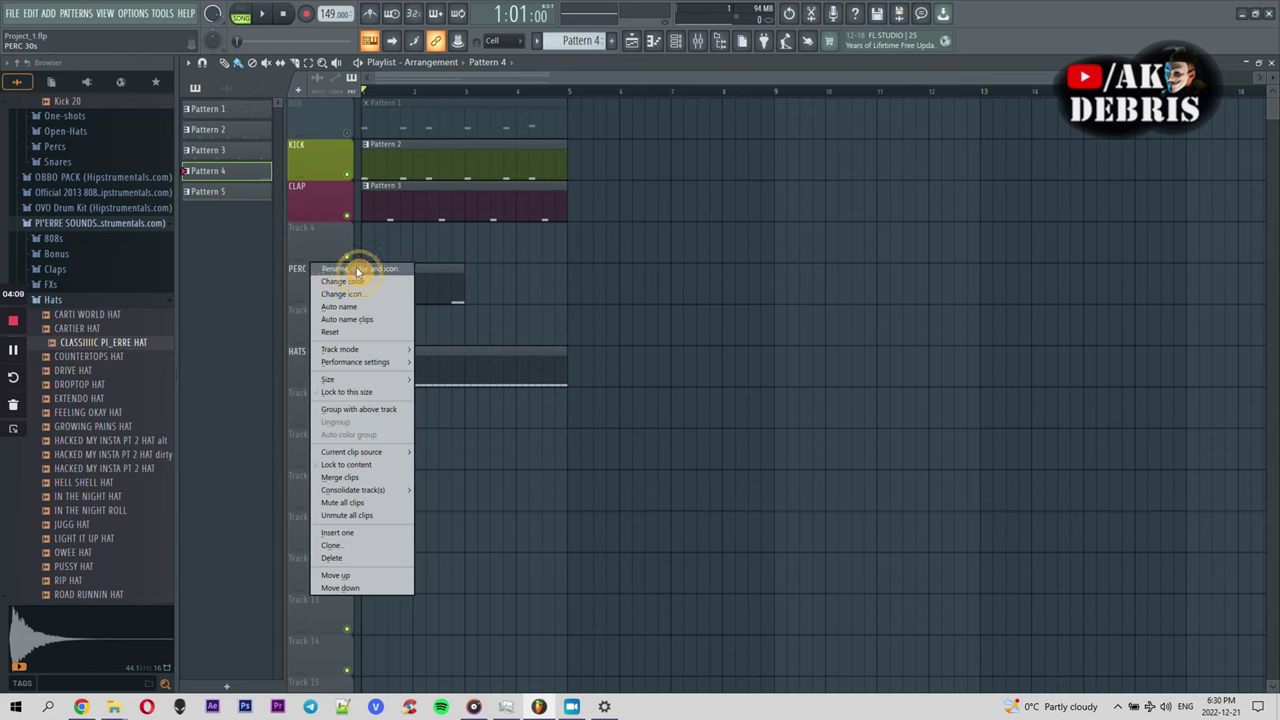
click(357, 266)
click(349, 262)
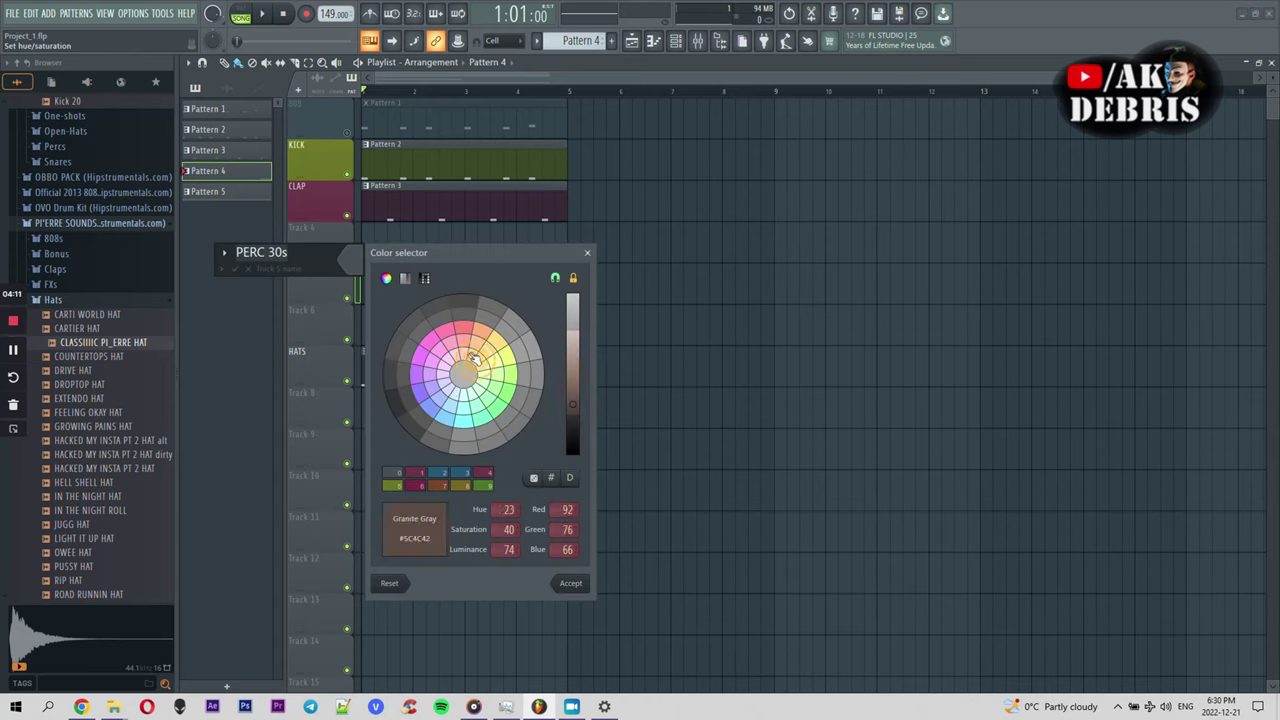
double_click(530, 474)
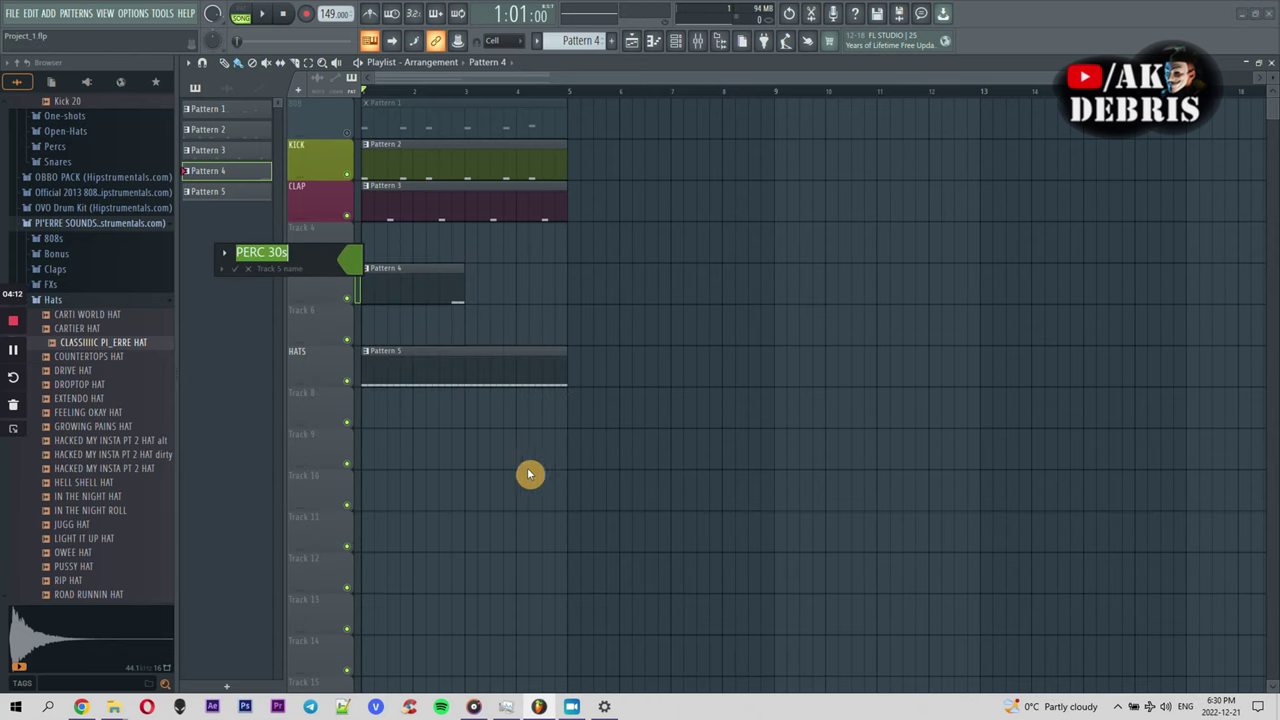
click(245, 274)
Color the HATS track dark red with Chocolate Brown, #693635
right_click(316, 352)
click(376, 350)
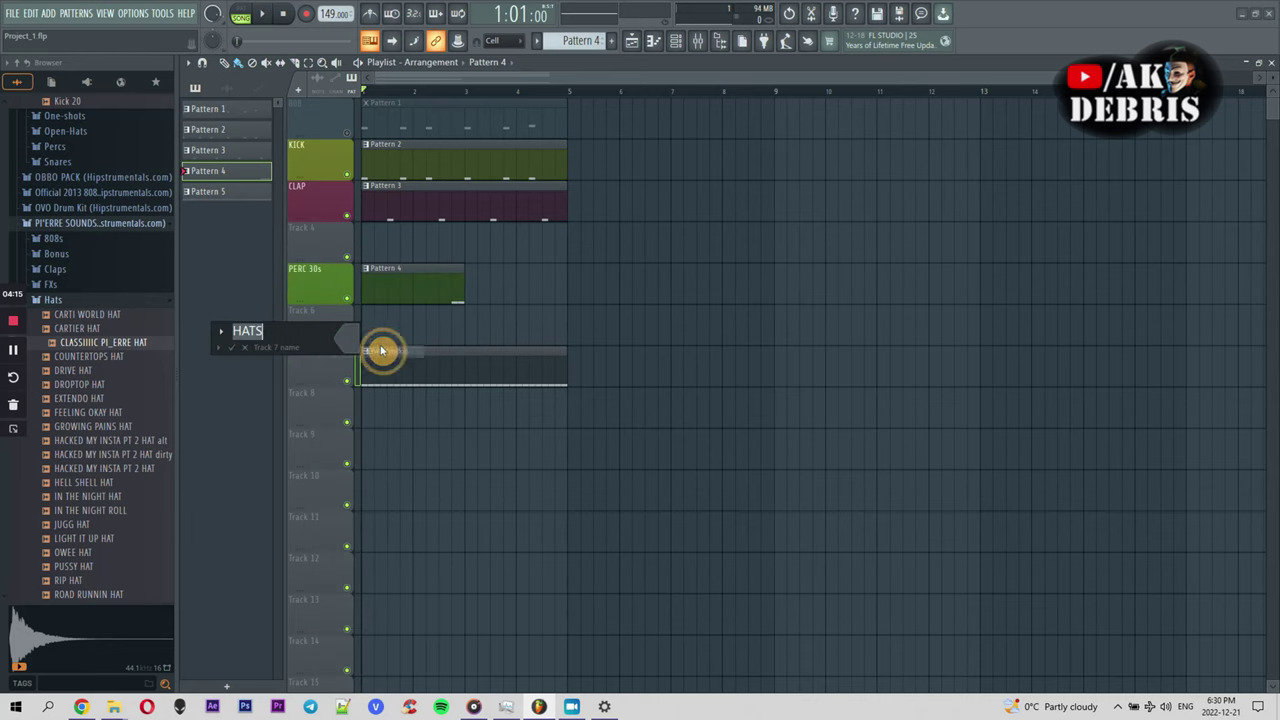
click(343, 335)
click(460, 420)
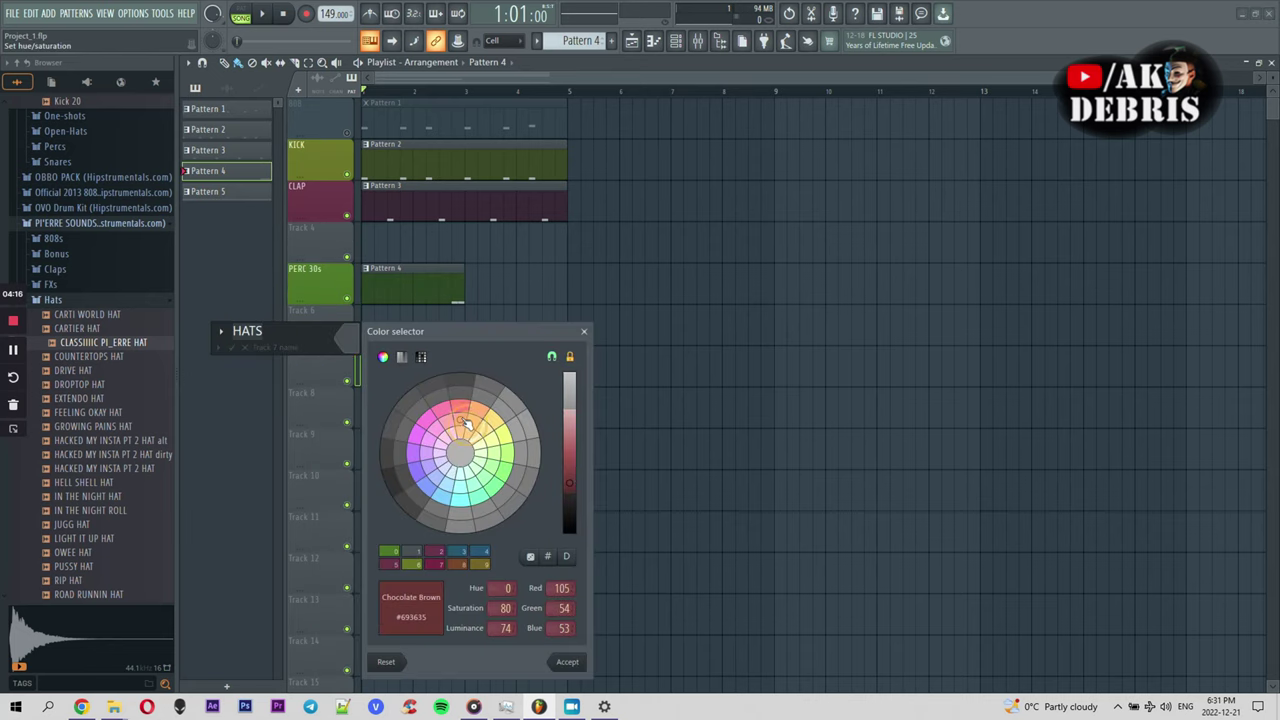
click(567, 661)
click(231, 347)
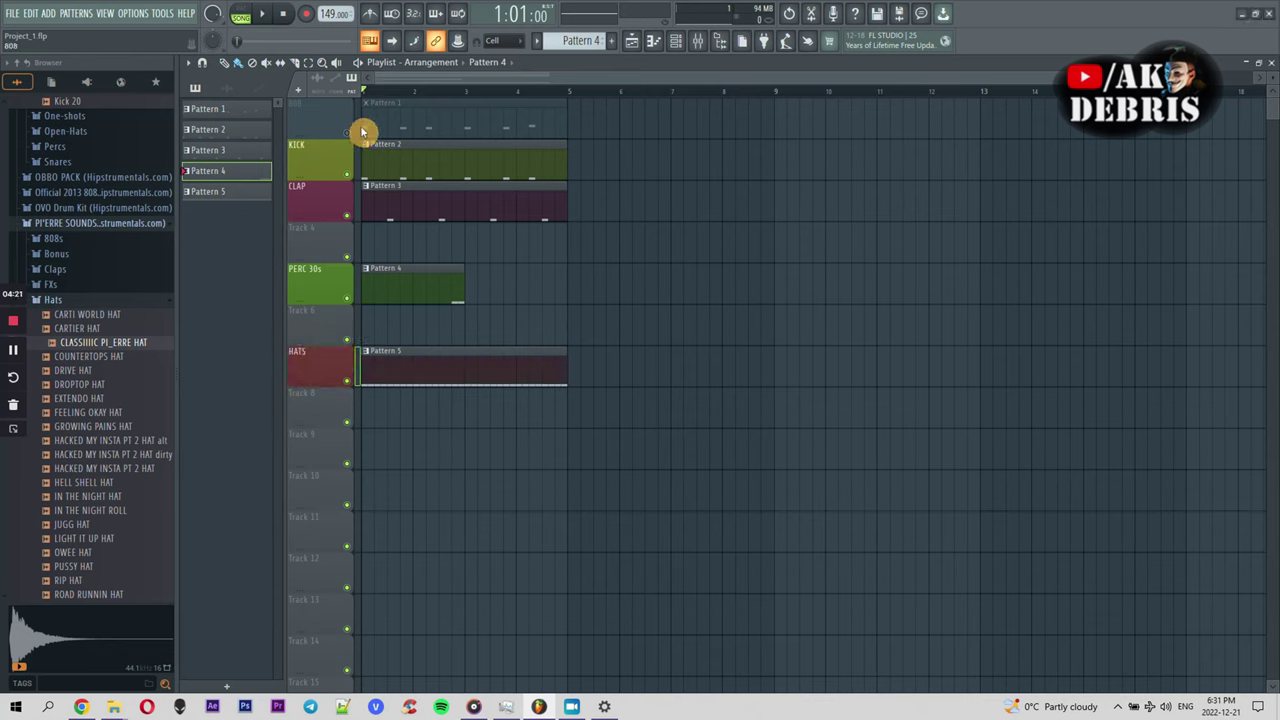
Create a new Pattern 6 and place its one-bar clip at the start of Track 9
key(space)
key(space)
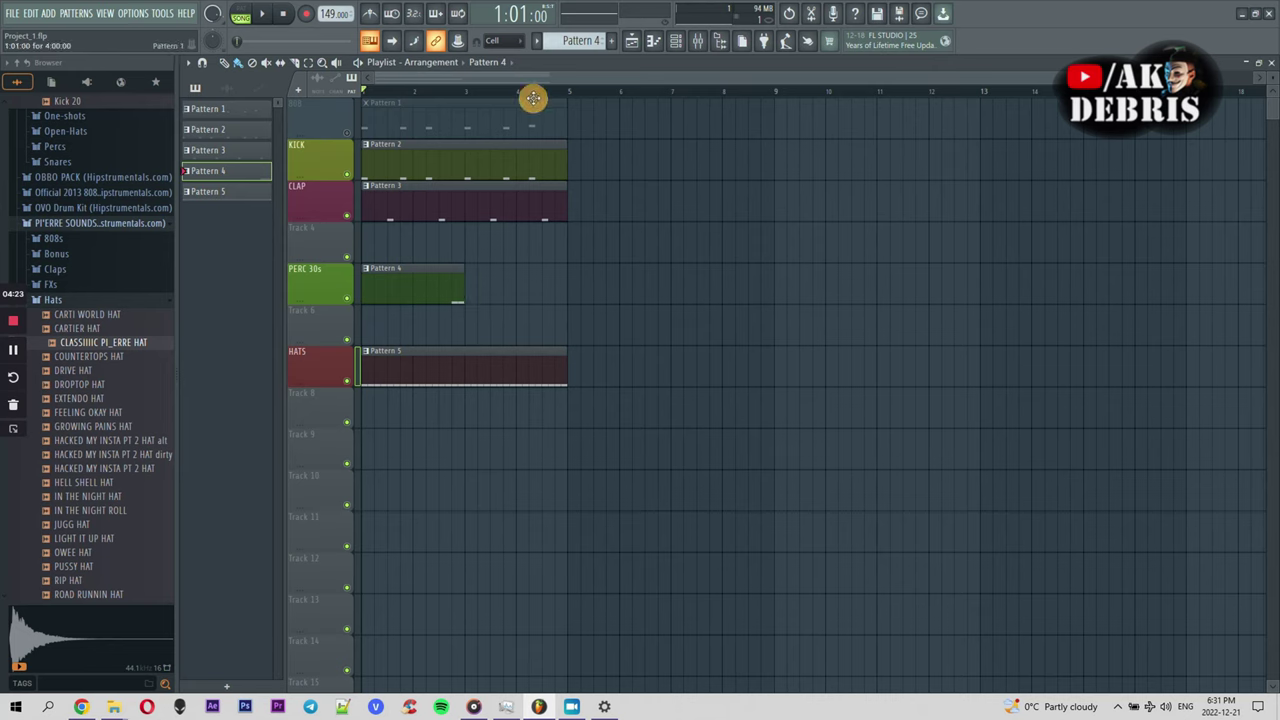
click(614, 42)
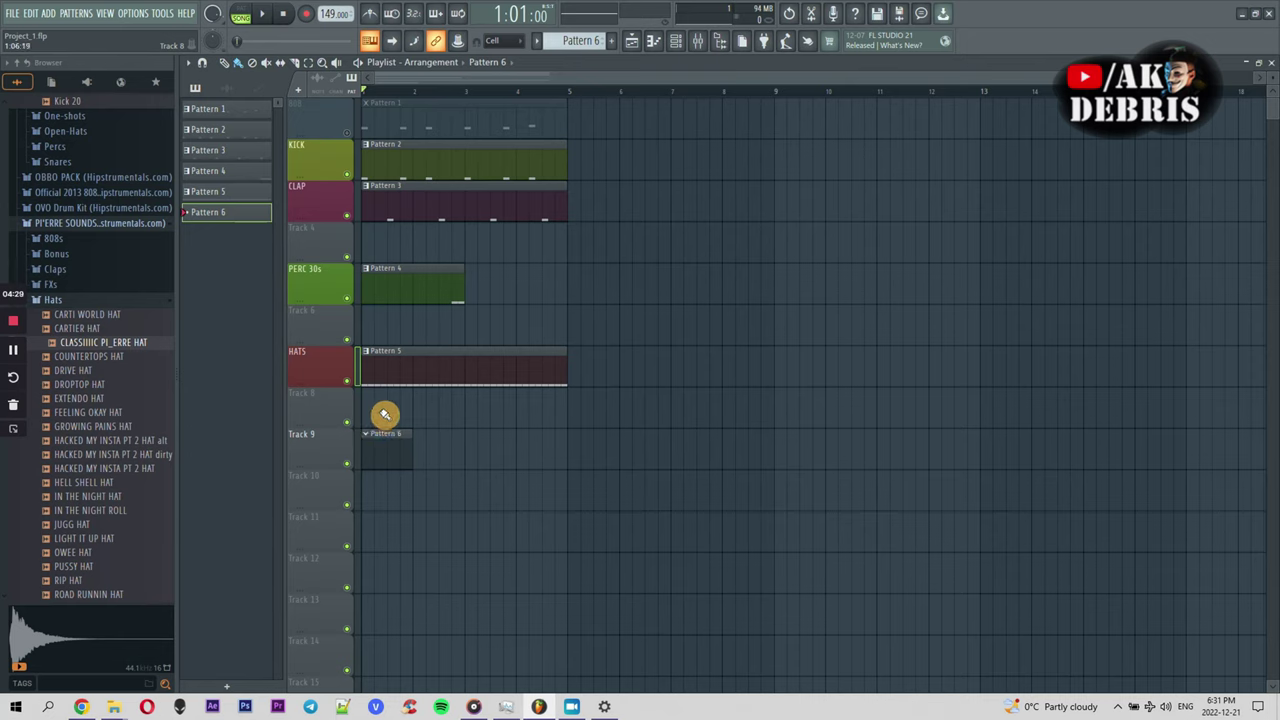
Move the HATS track up directly below PERC 30s and delete the empty Track 4
right_click(307, 350)
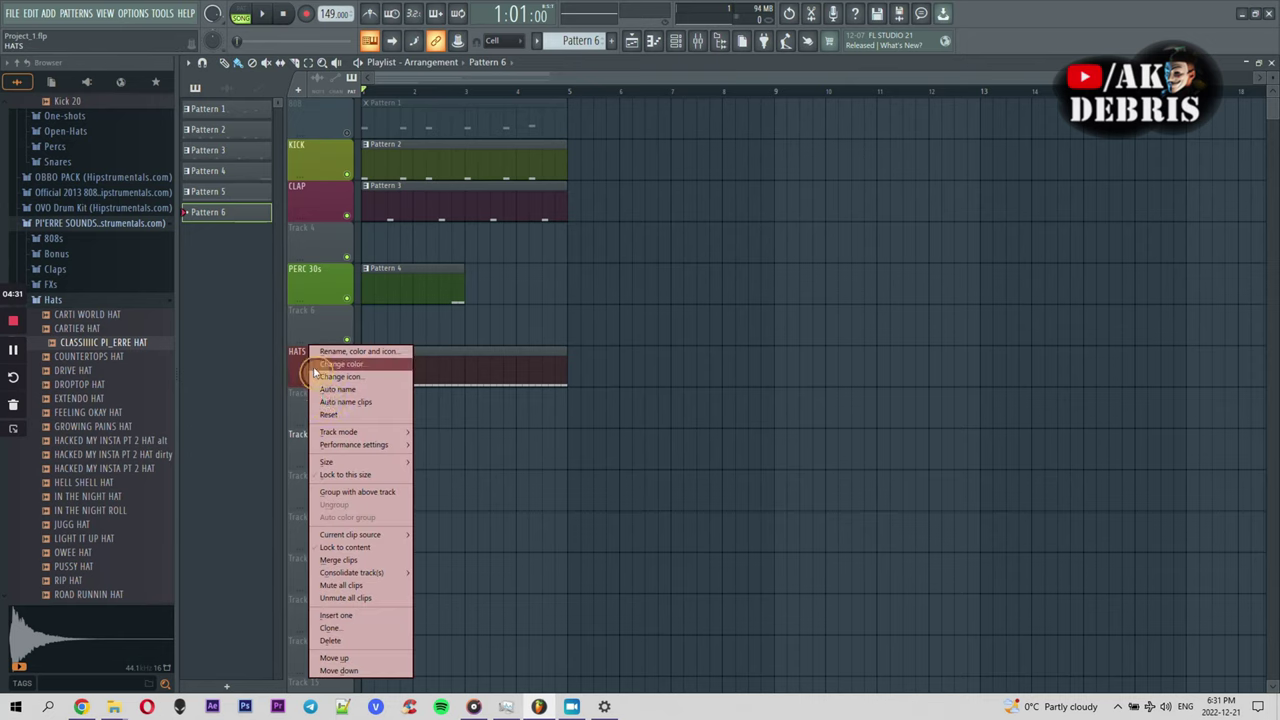
click(347, 655)
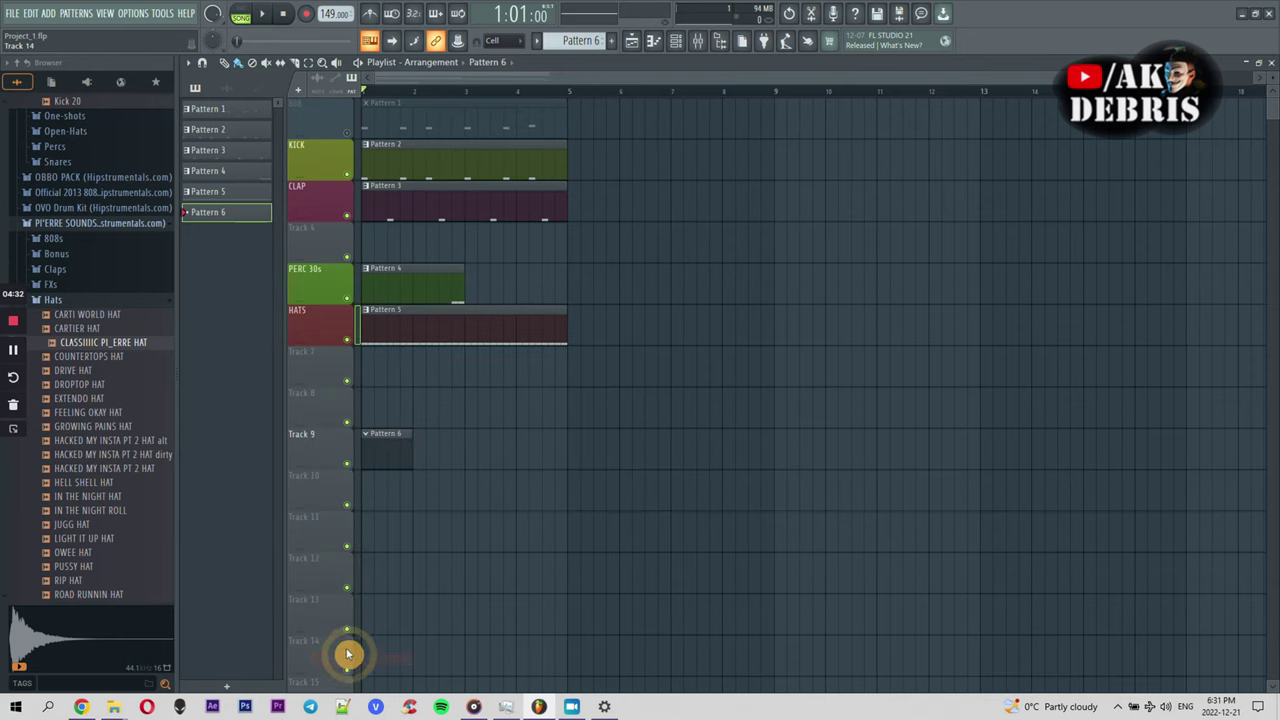
right_click(310, 230)
click(345, 519)
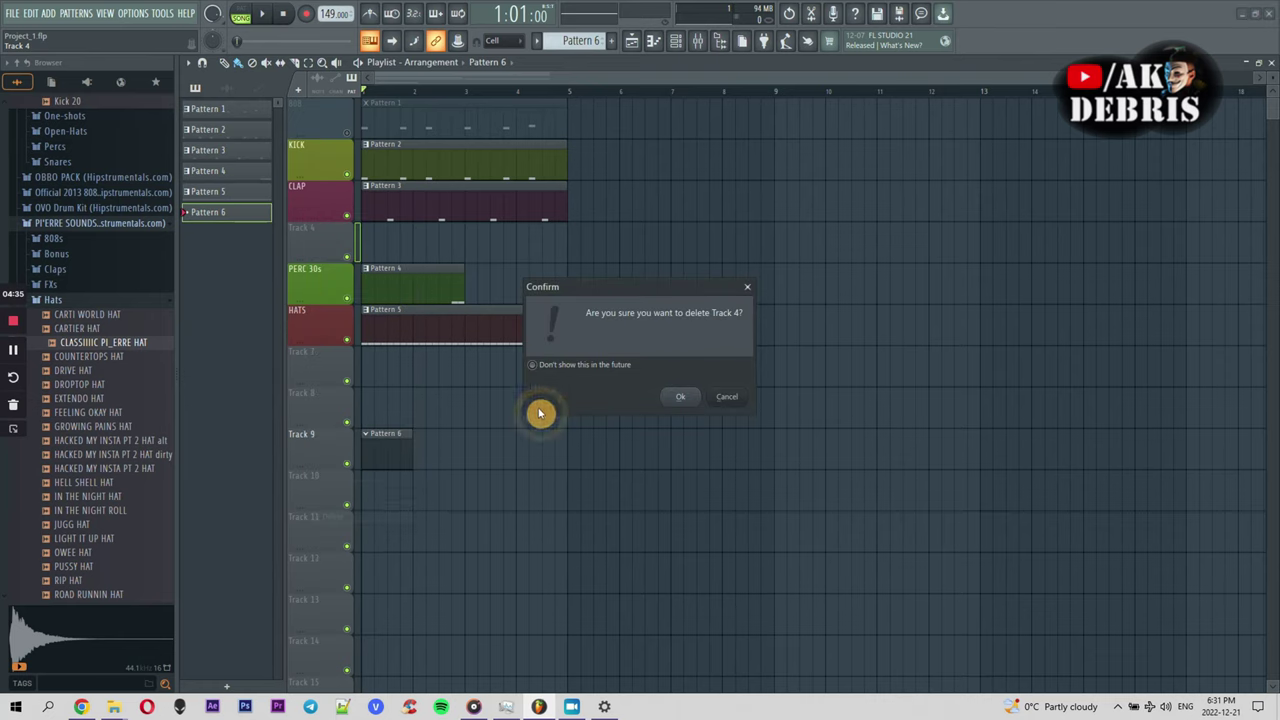
click(686, 397)
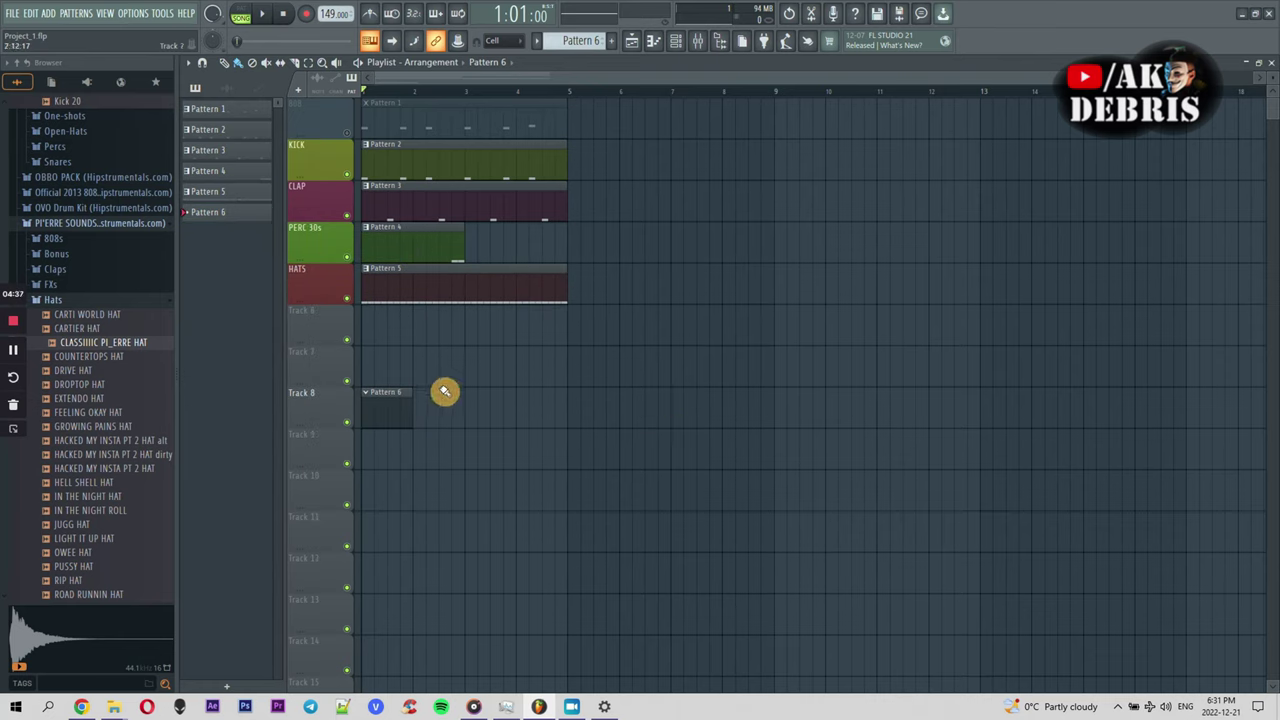
Move the Pattern 6 clip to the start of Track 7, and open its piano roll with the channel rack showing all channels
drag(380, 409, 370, 368)
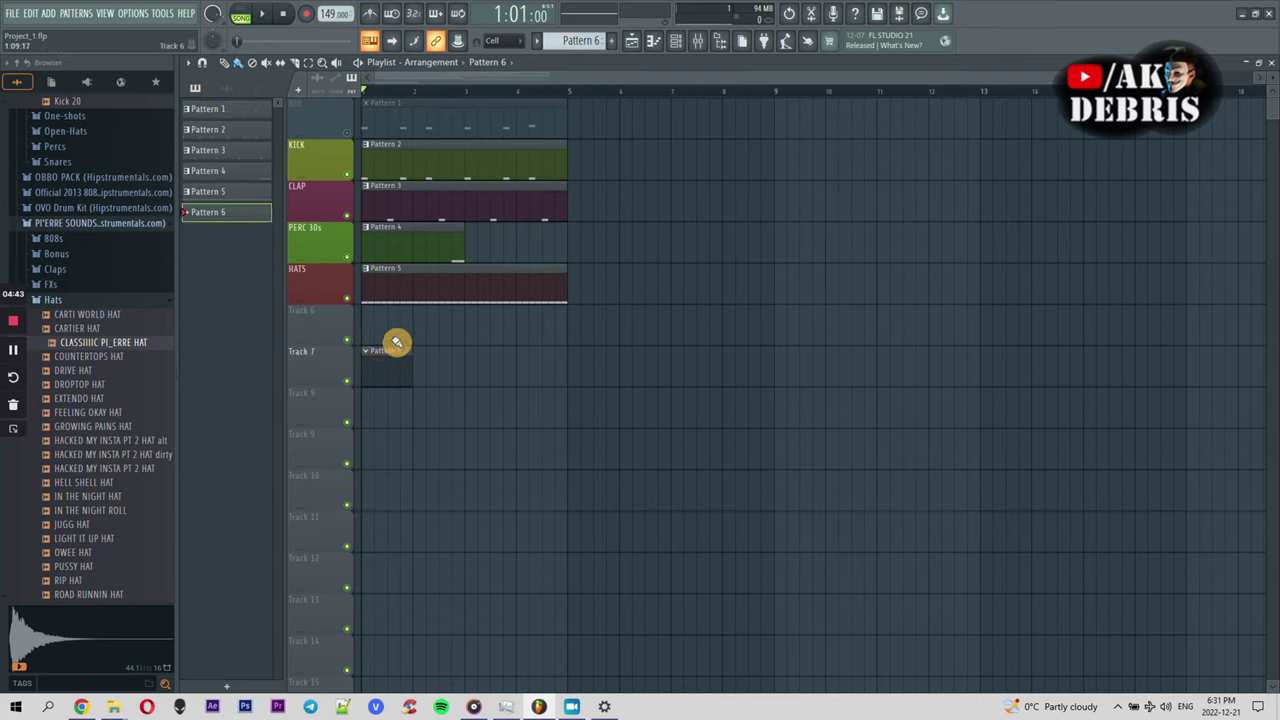
double_click(403, 360)
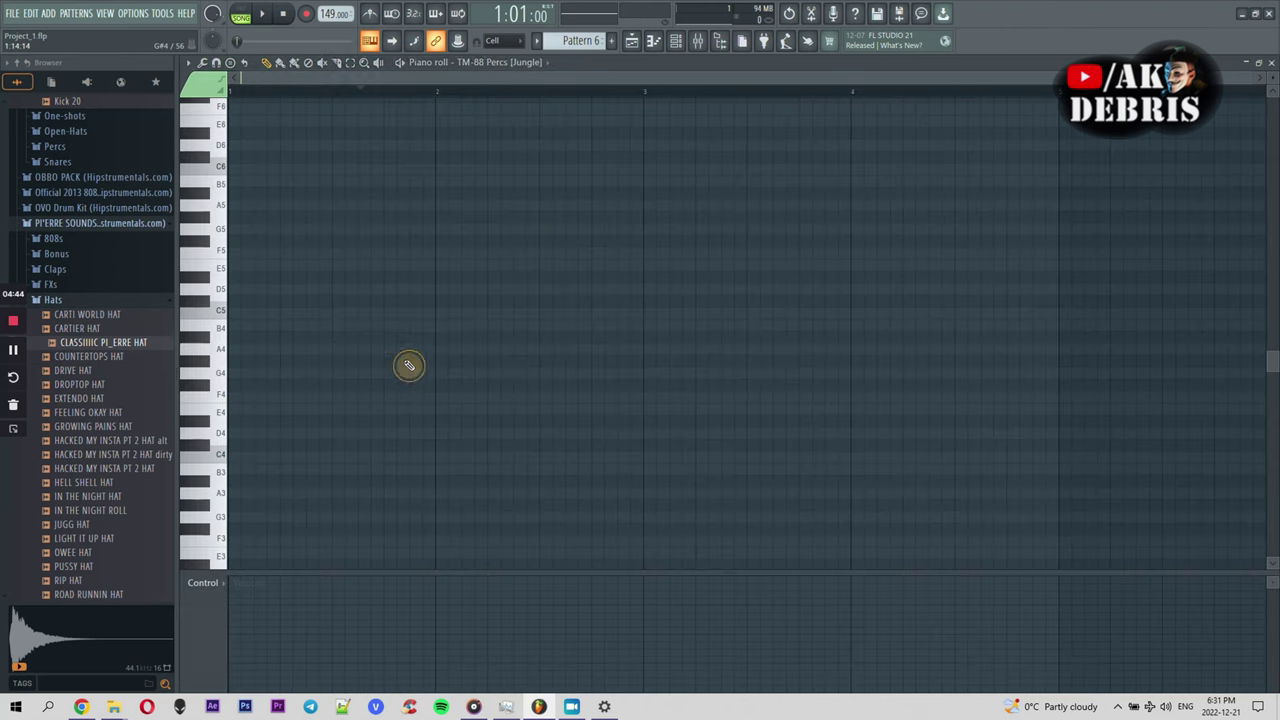
click(678, 42)
click(612, 320)
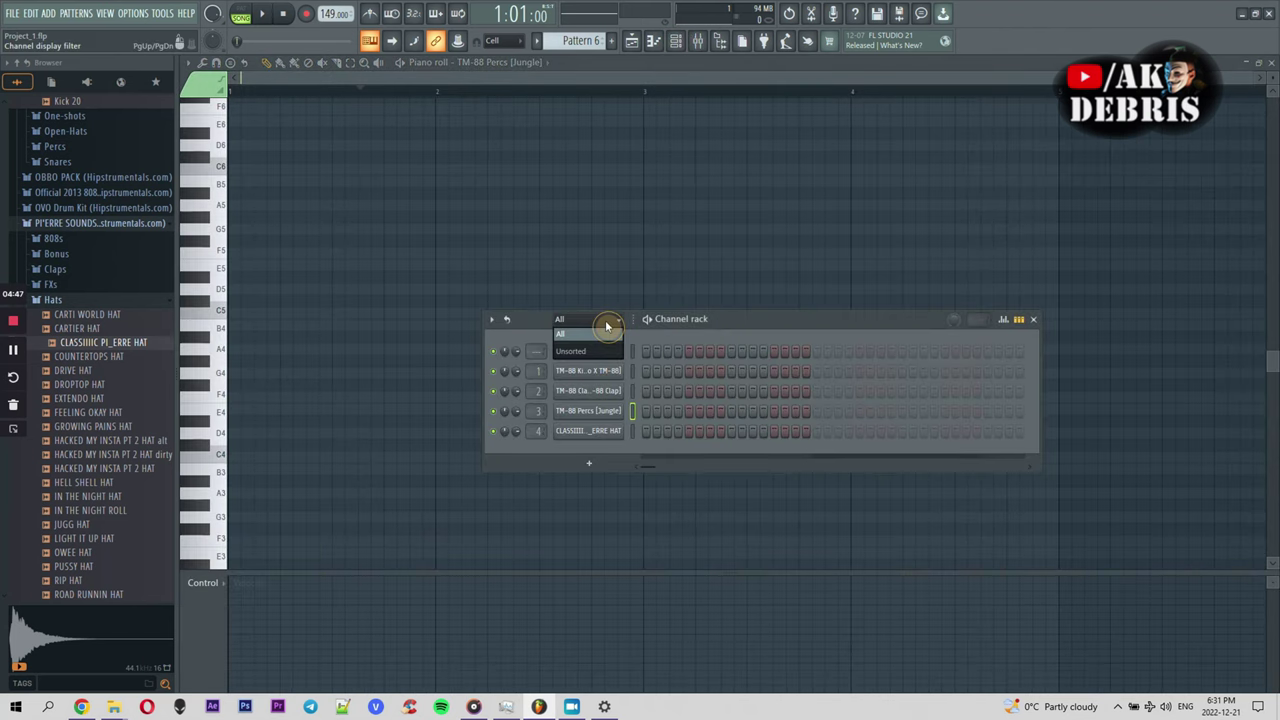
click(606, 338)
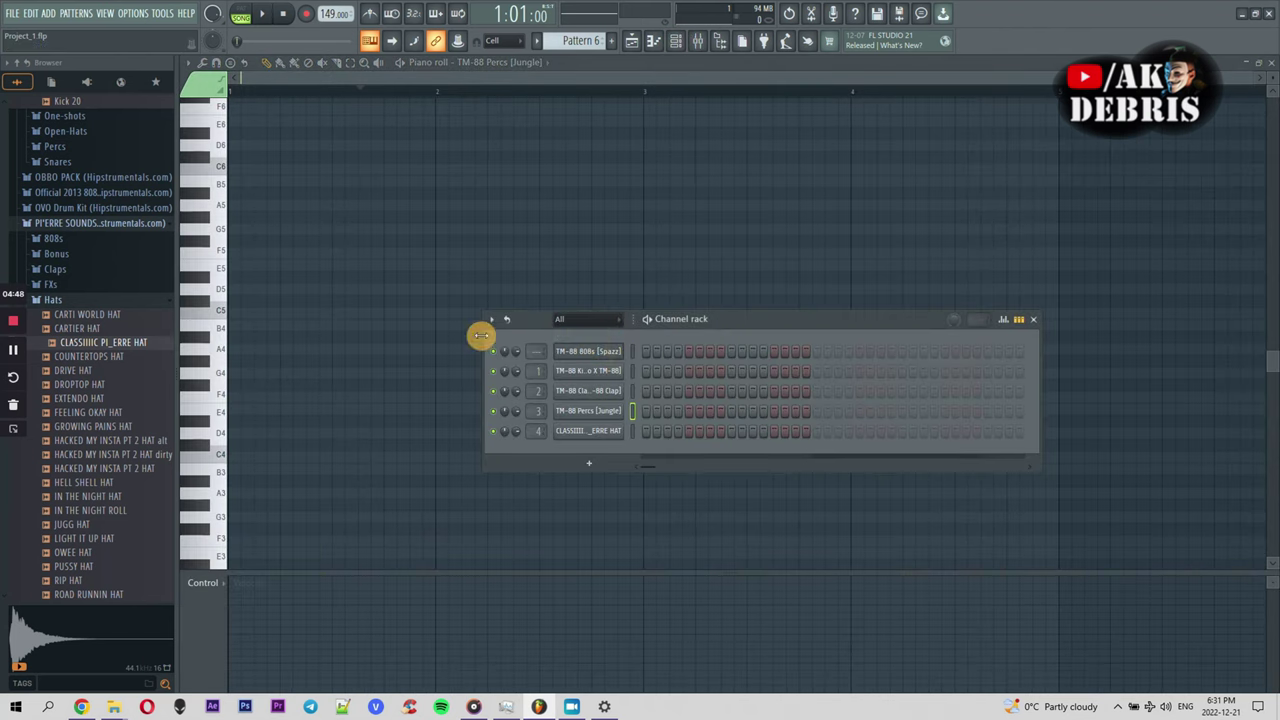
Collapse the expanded Hats and Kicks sample folders in the browser's packs
click(110, 301)
scroll(129, 386, down, 5)
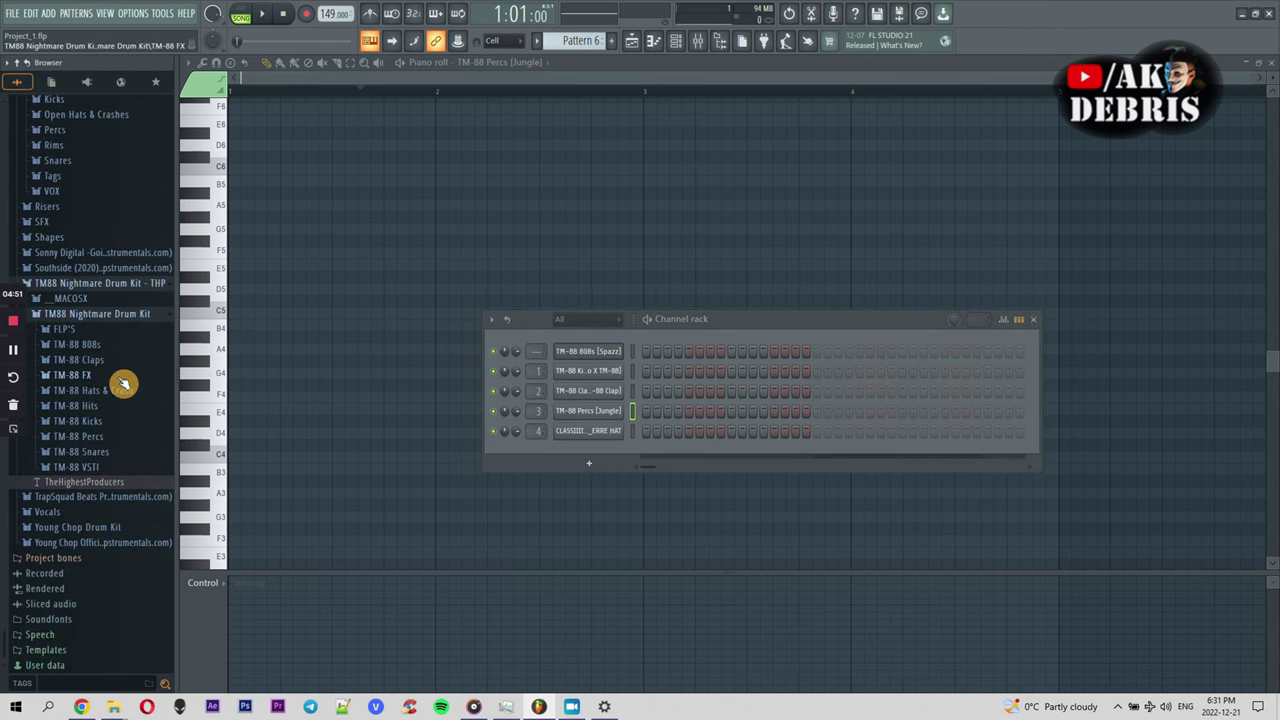
scroll(105, 215, up, 15)
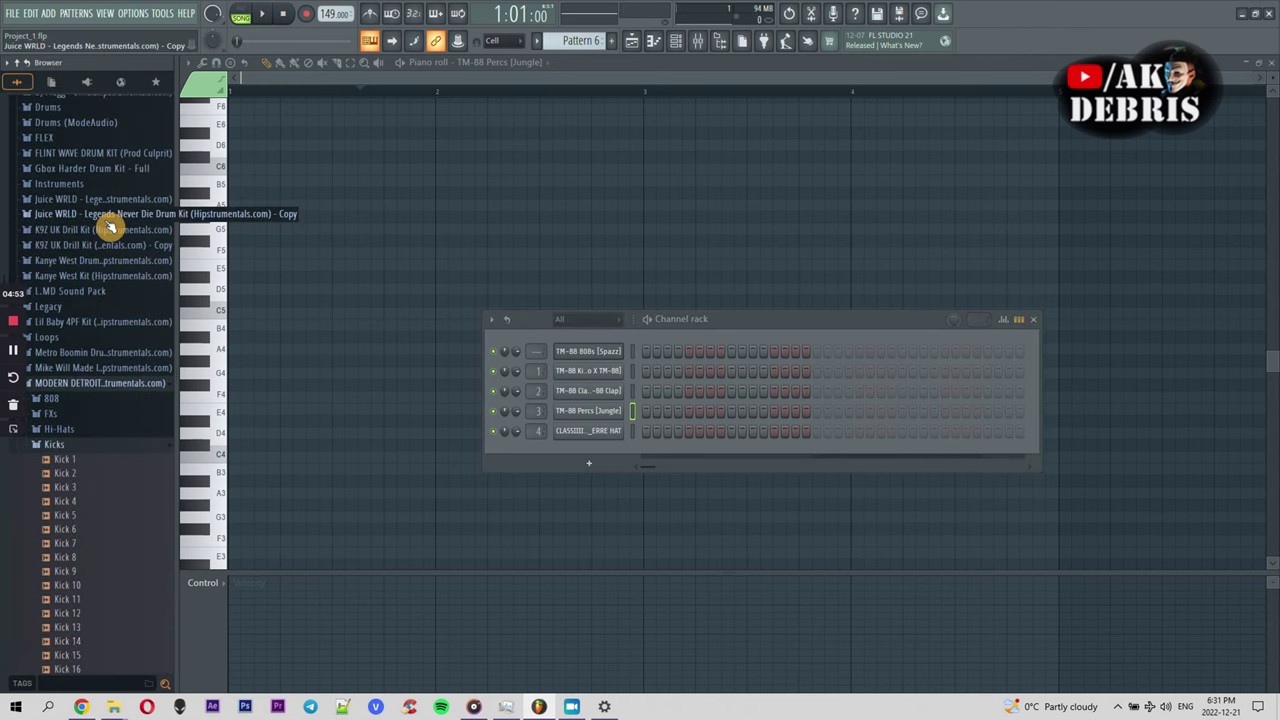
click(86, 446)
scroll(96, 354, up, 5)
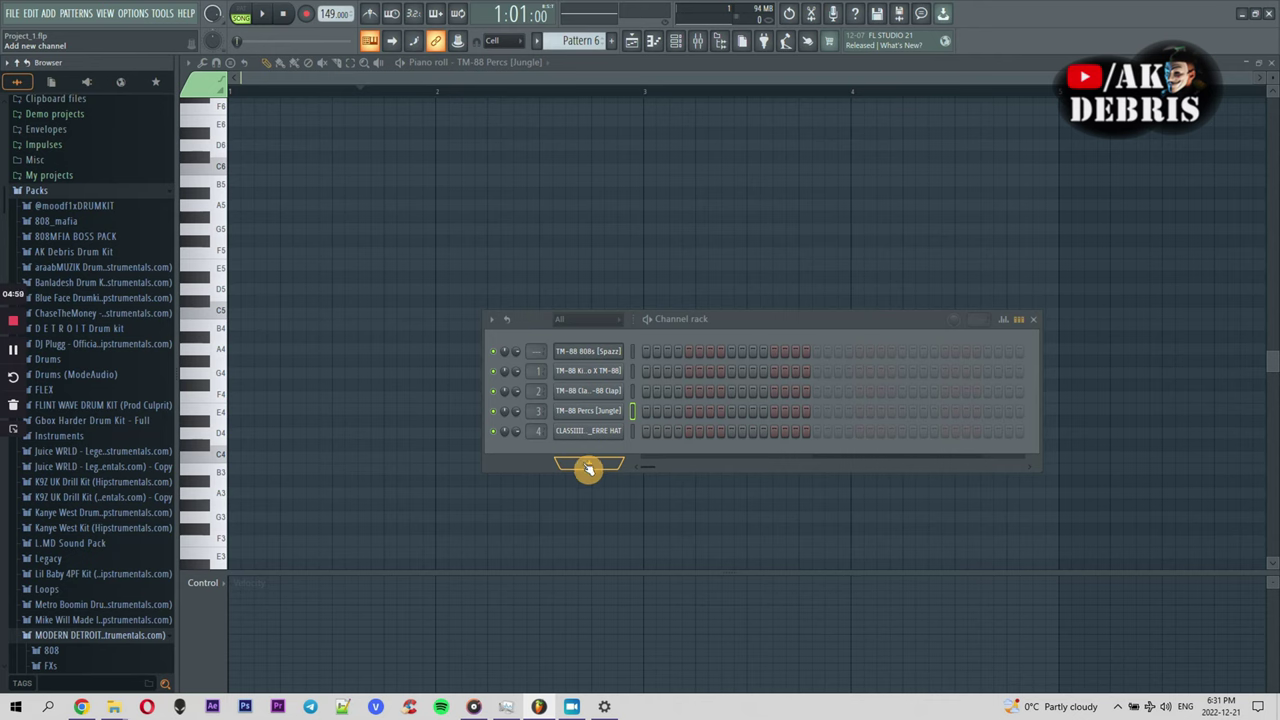
Add an FL Keys instrument channel and audition a few notes with its Grand Piano sound
click(589, 467)
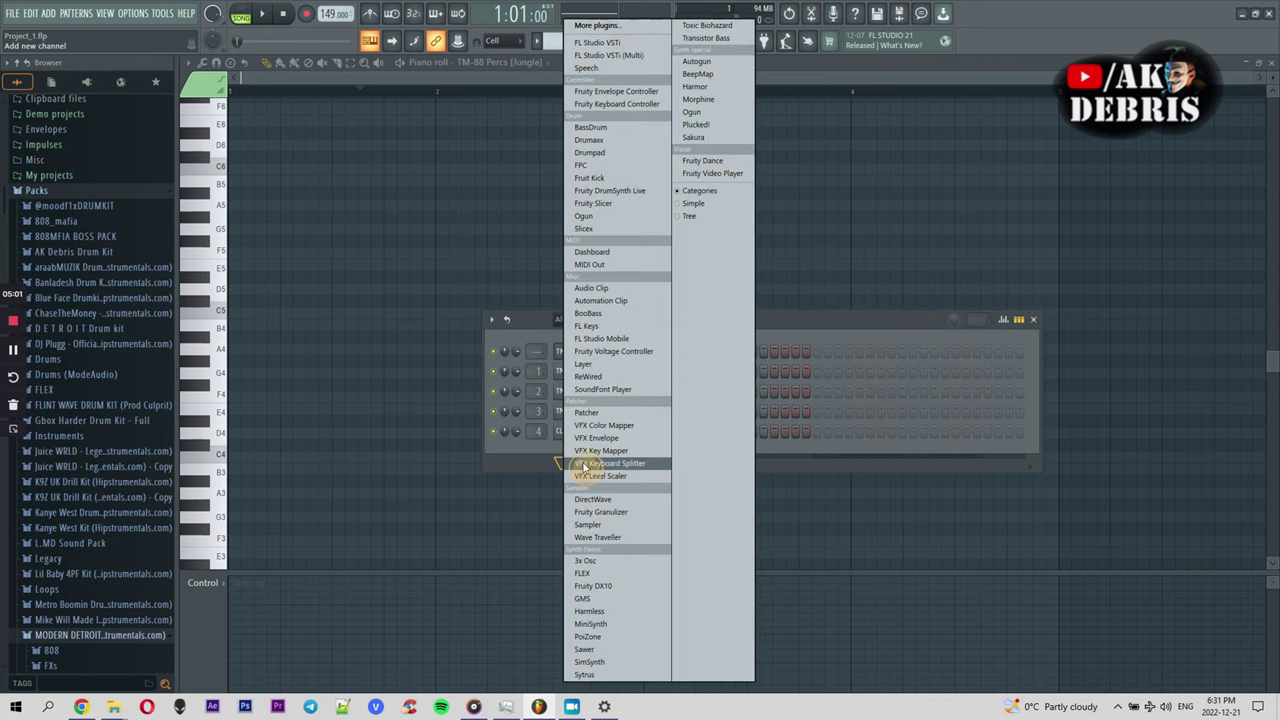
click(600, 328)
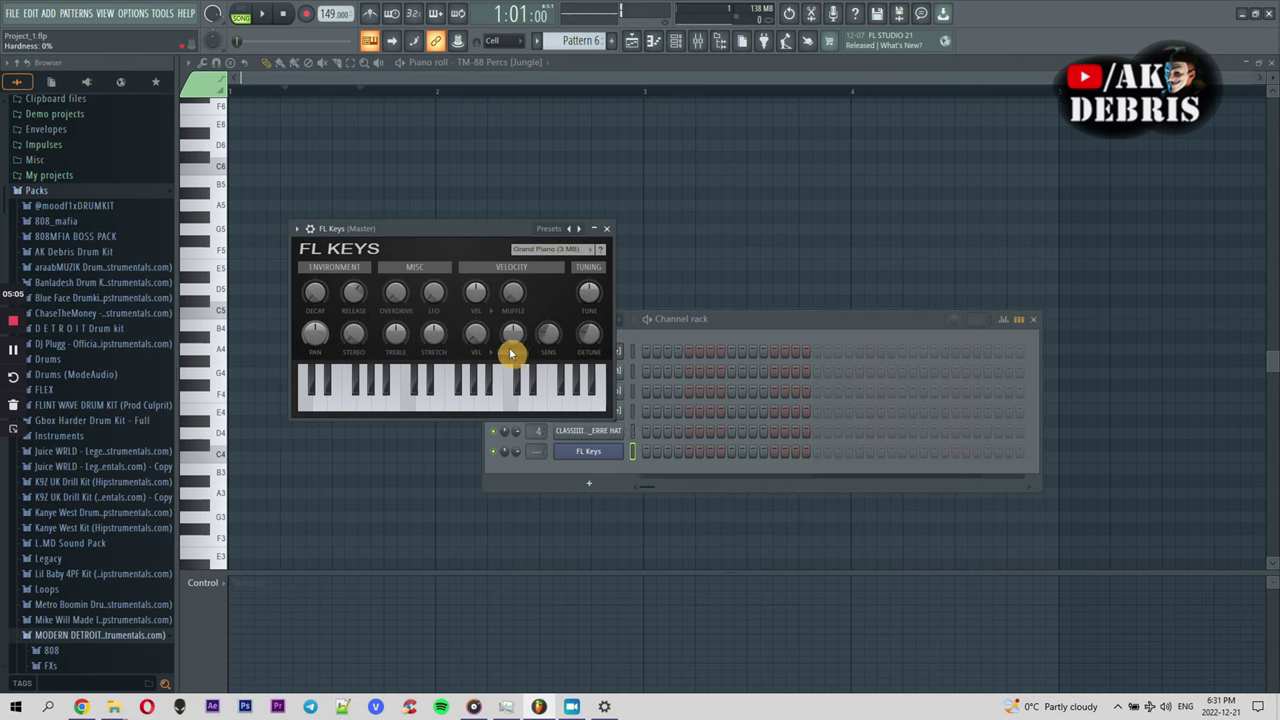
click(511, 346)
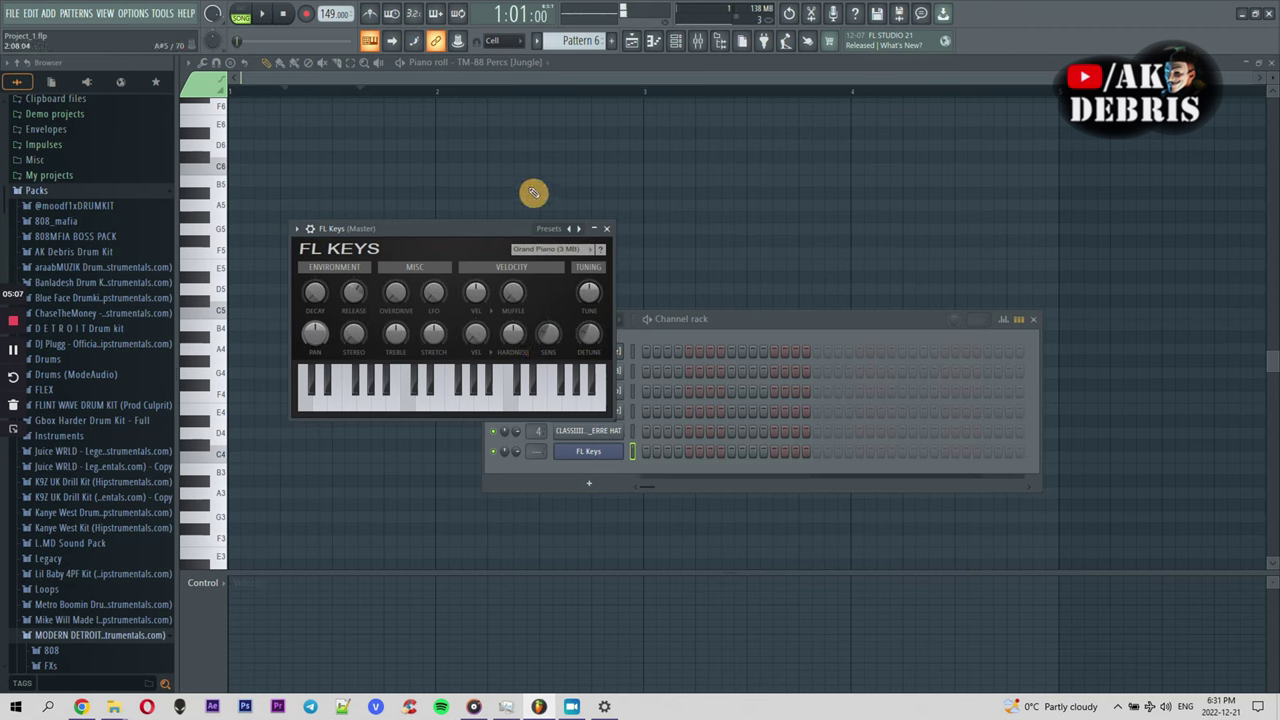
key(x)
key(z)
Reopen the Pattern 6 clip from the playlist in the FL Keys piano roll and show the channel rack
click(643, 46)
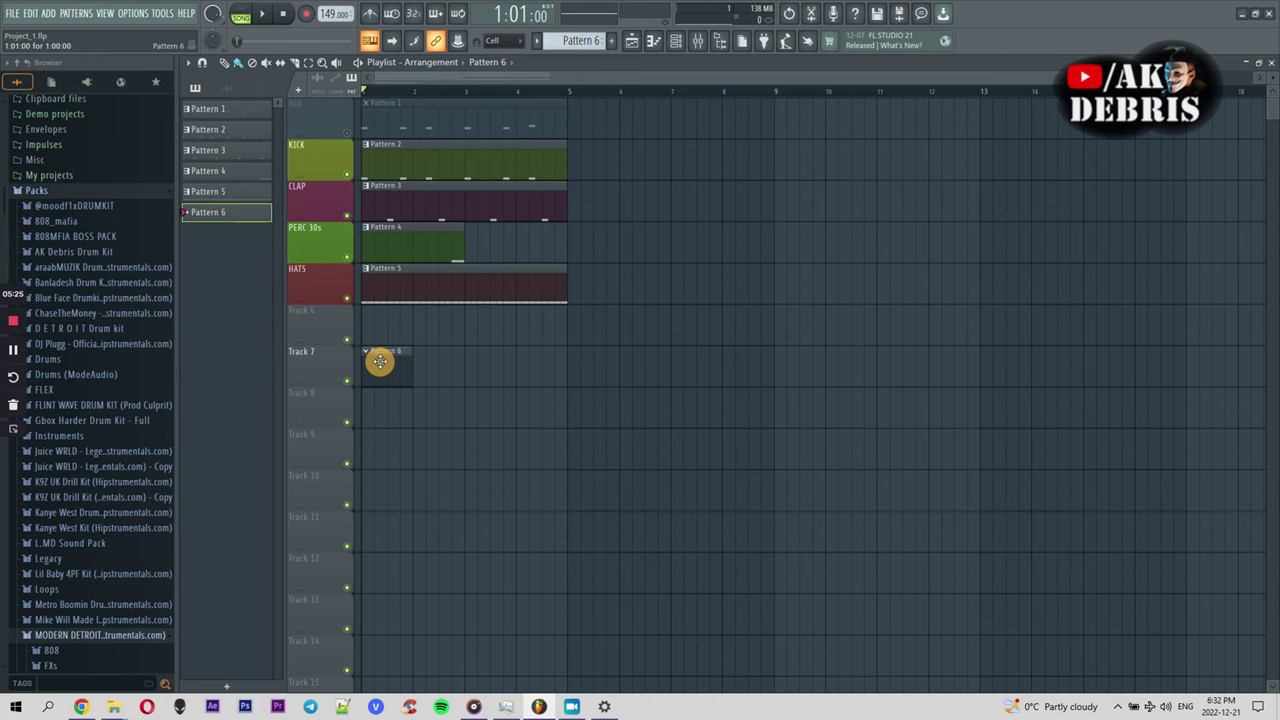
double_click(380, 361)
click(675, 40)
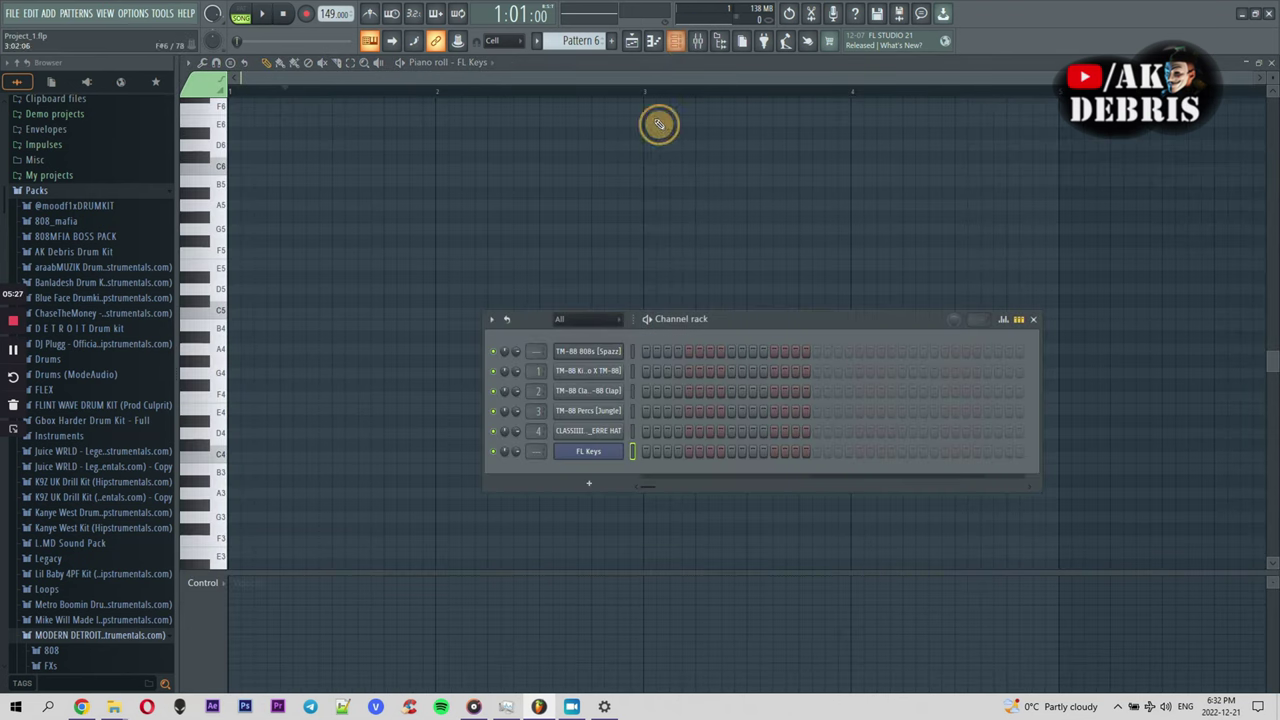
right_click(625, 446)
click(651, 451)
right_click(627, 446)
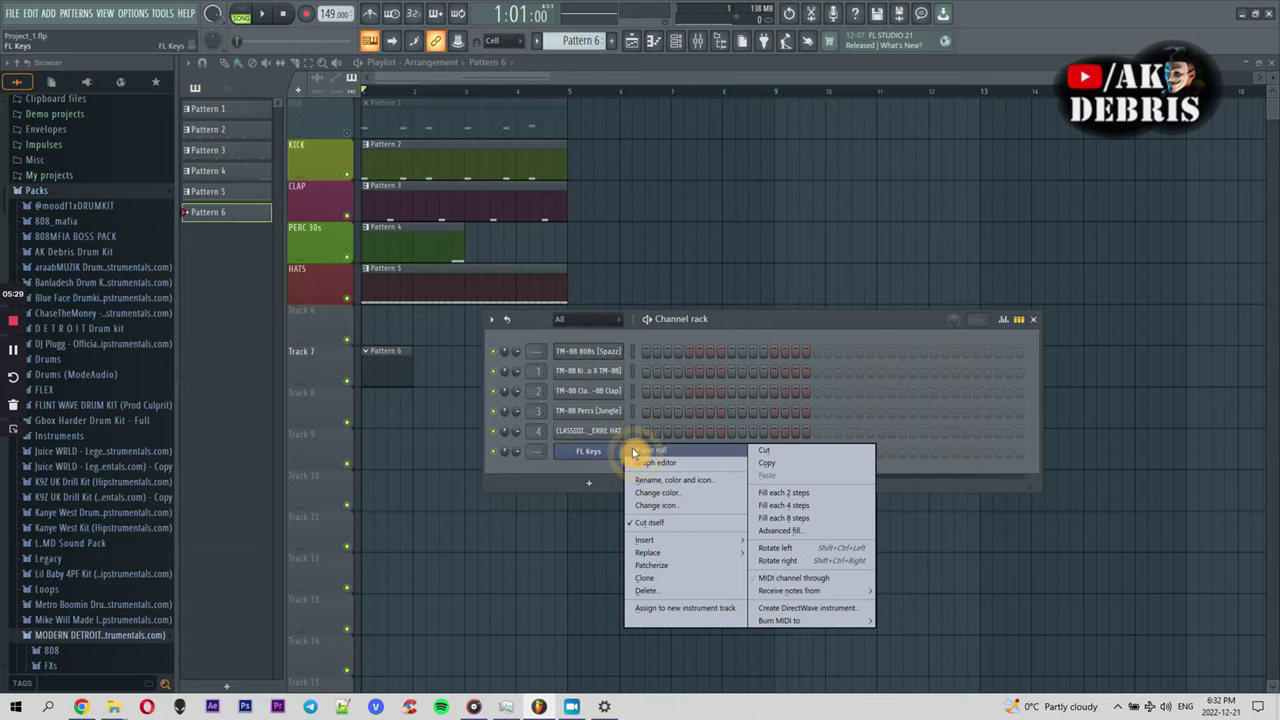
click(633, 452)
key(F6)
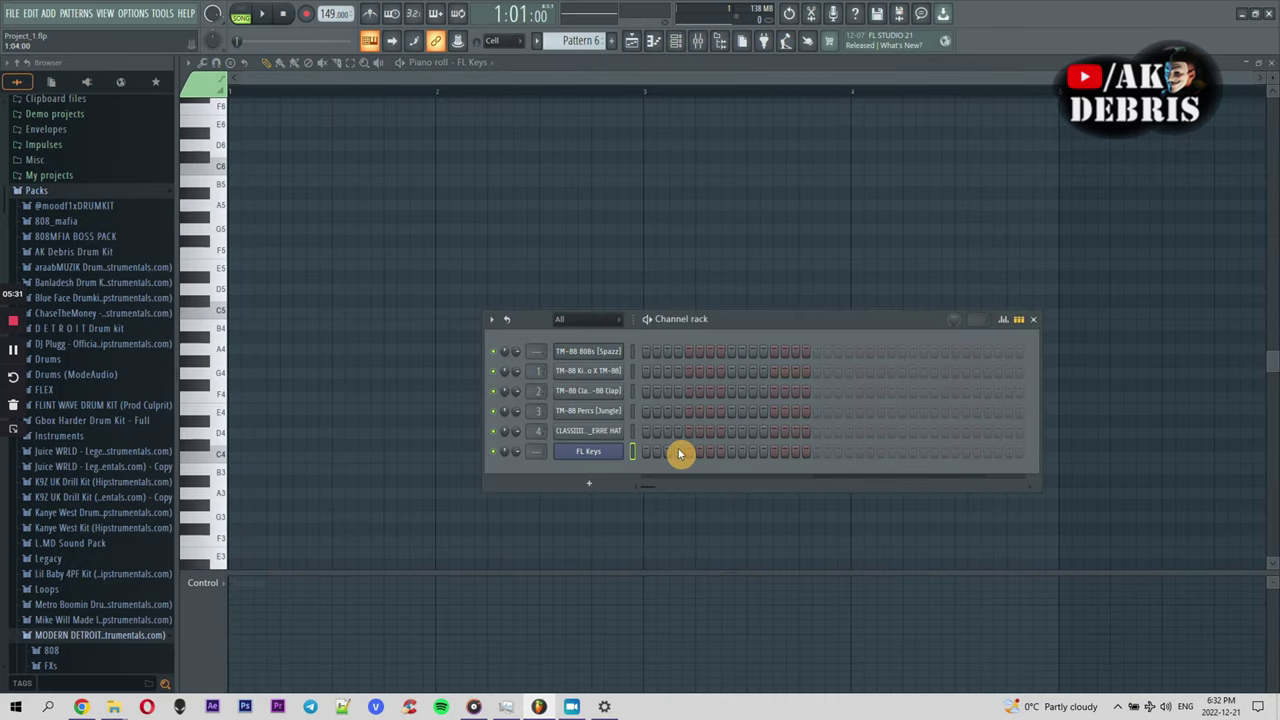
click(645, 354)
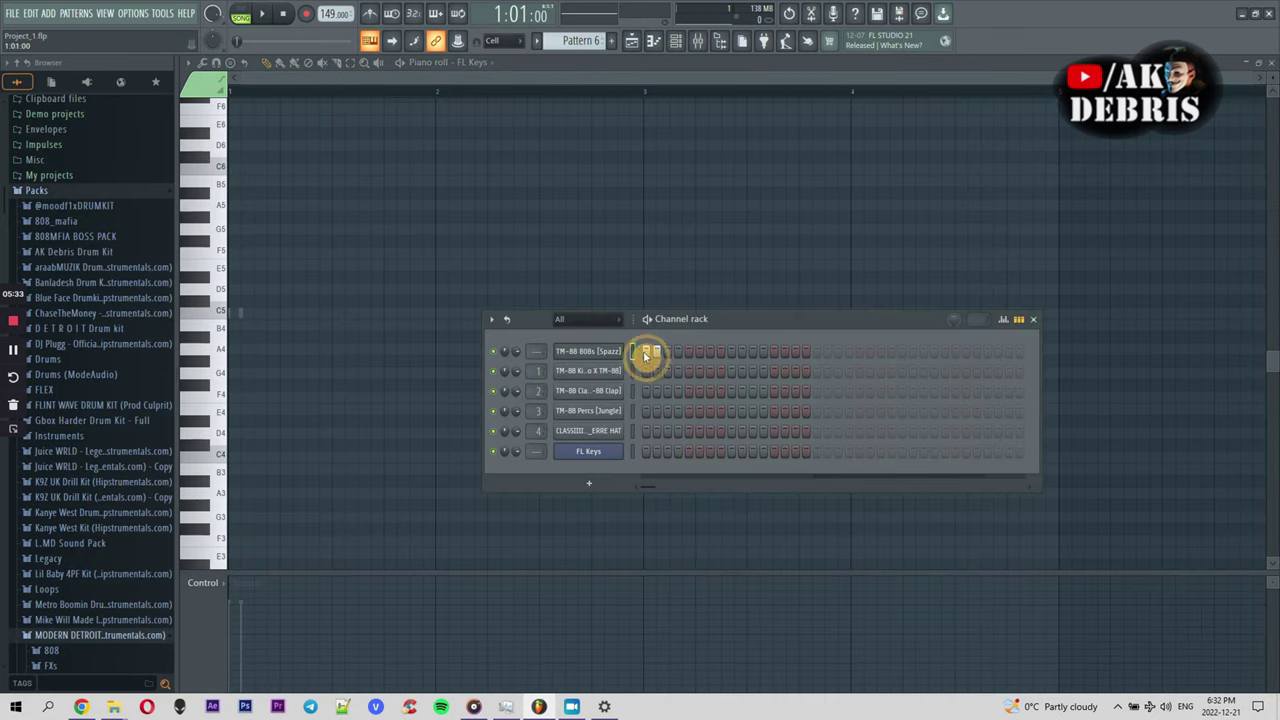
drag(640, 354, 693, 356)
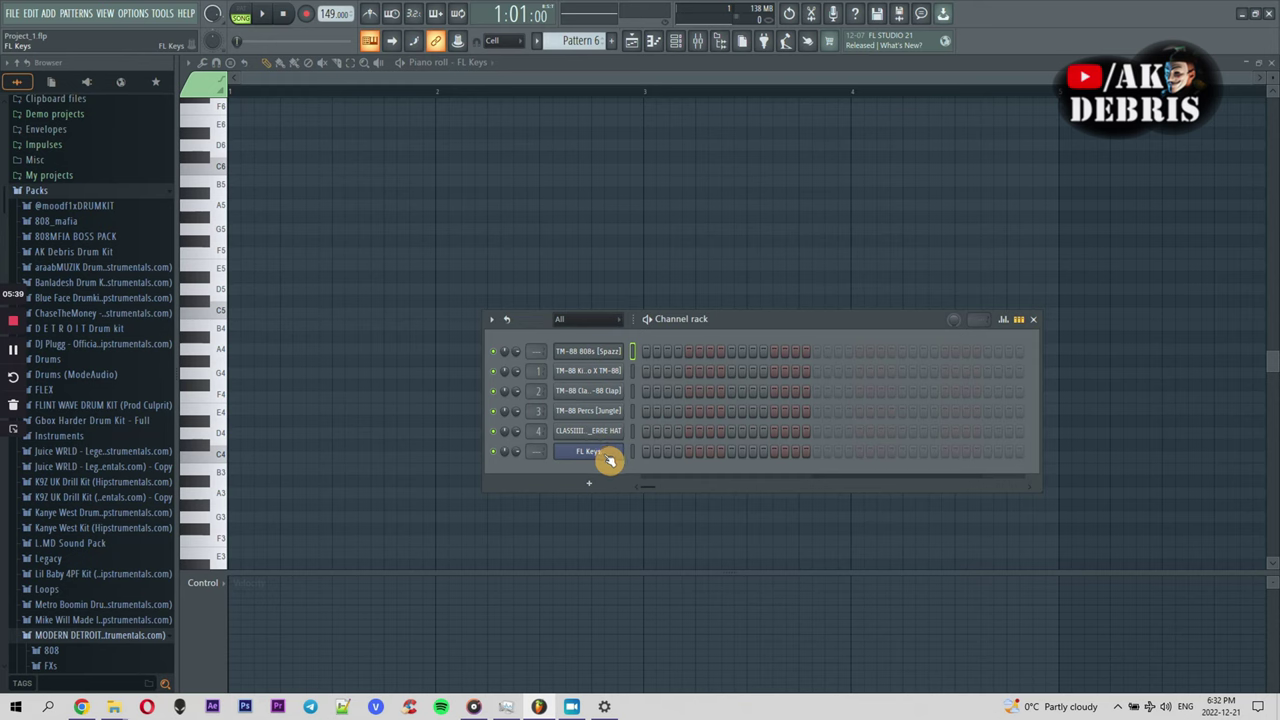
Open the piano roll of the FL Keys channel from the channel rack
right_click(608, 459)
click(641, 426)
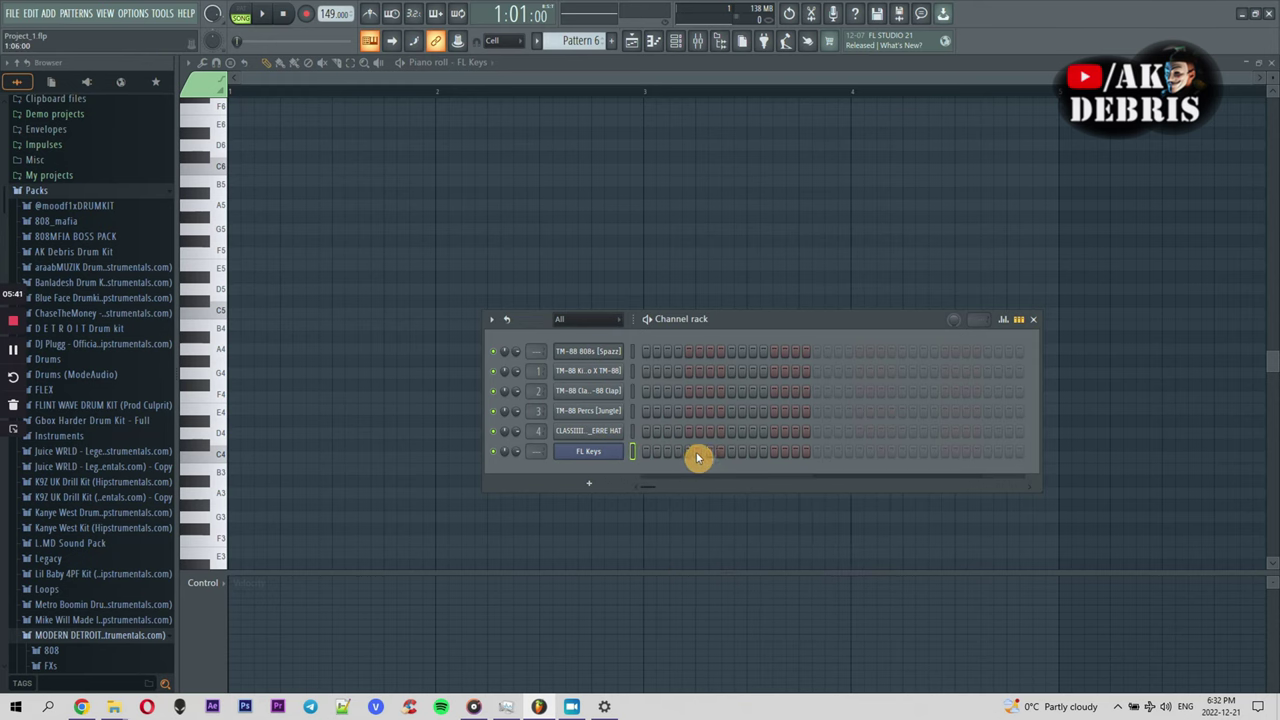
right_click(595, 457)
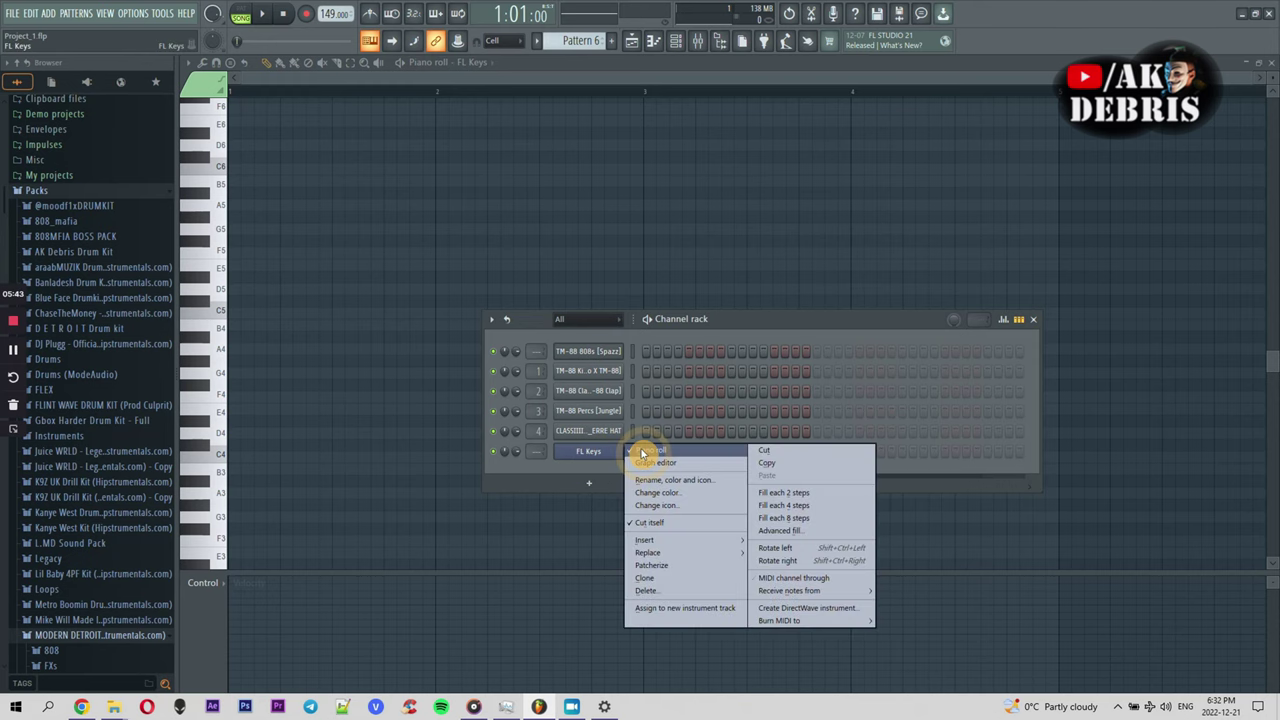
click(623, 457)
right_click(623, 457)
click(631, 457)
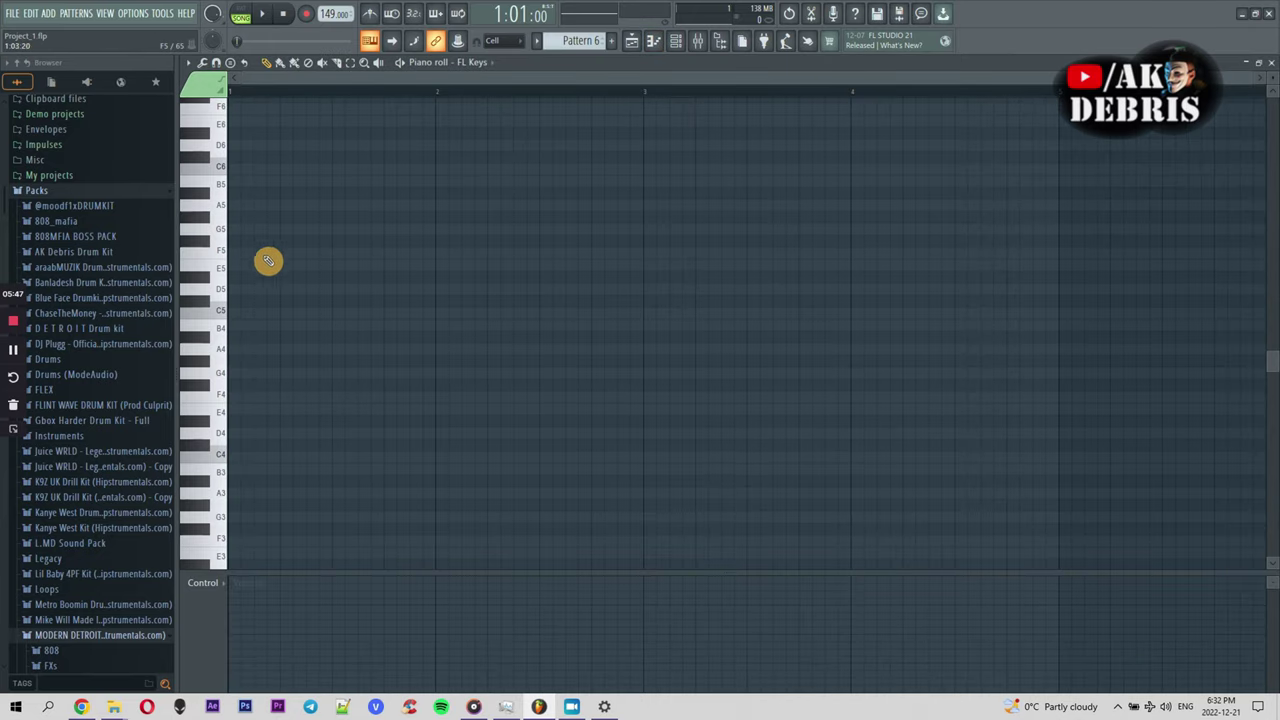
View the Pattern 6 clip in the playlist, and return to the FL Keys piano roll
click(633, 45)
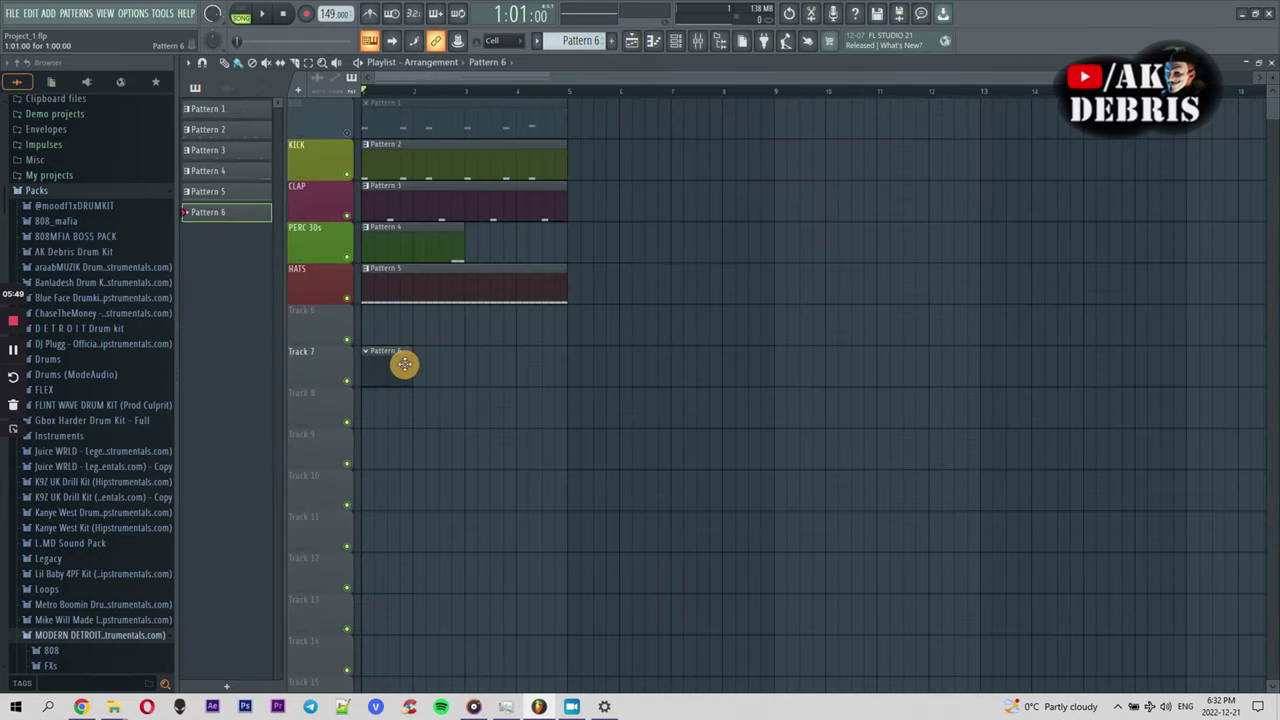
click(678, 42)
right_click(590, 450)
click(646, 455)
right_click(638, 453)
click(640, 452)
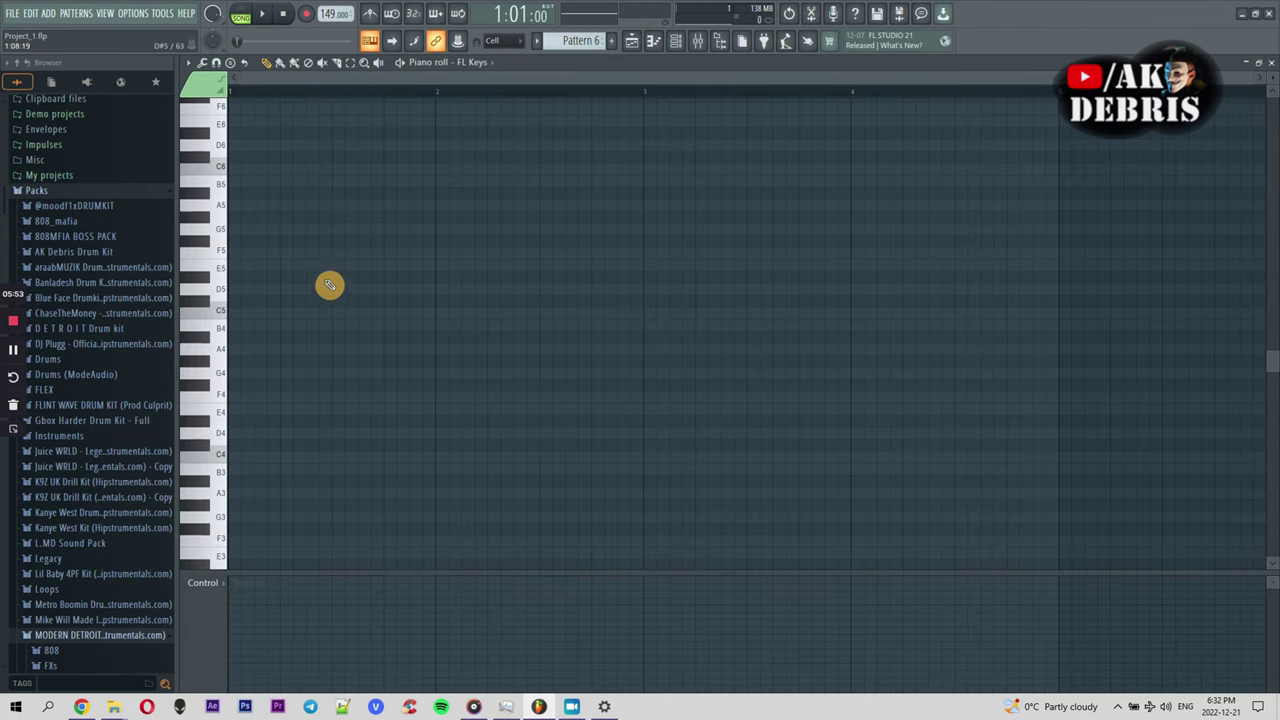
Place an E5 note at the start, record an FL Keys take as notes and automation, and delete all its notes
click(232, 267)
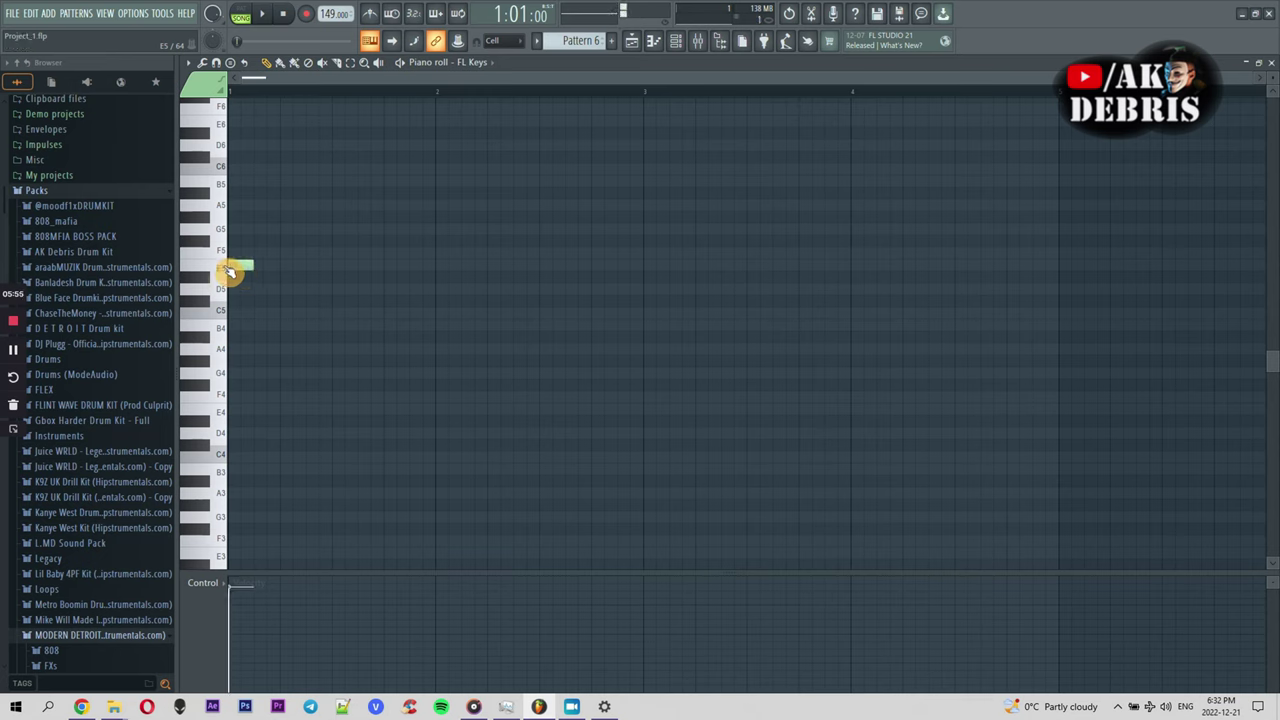
click(309, 18)
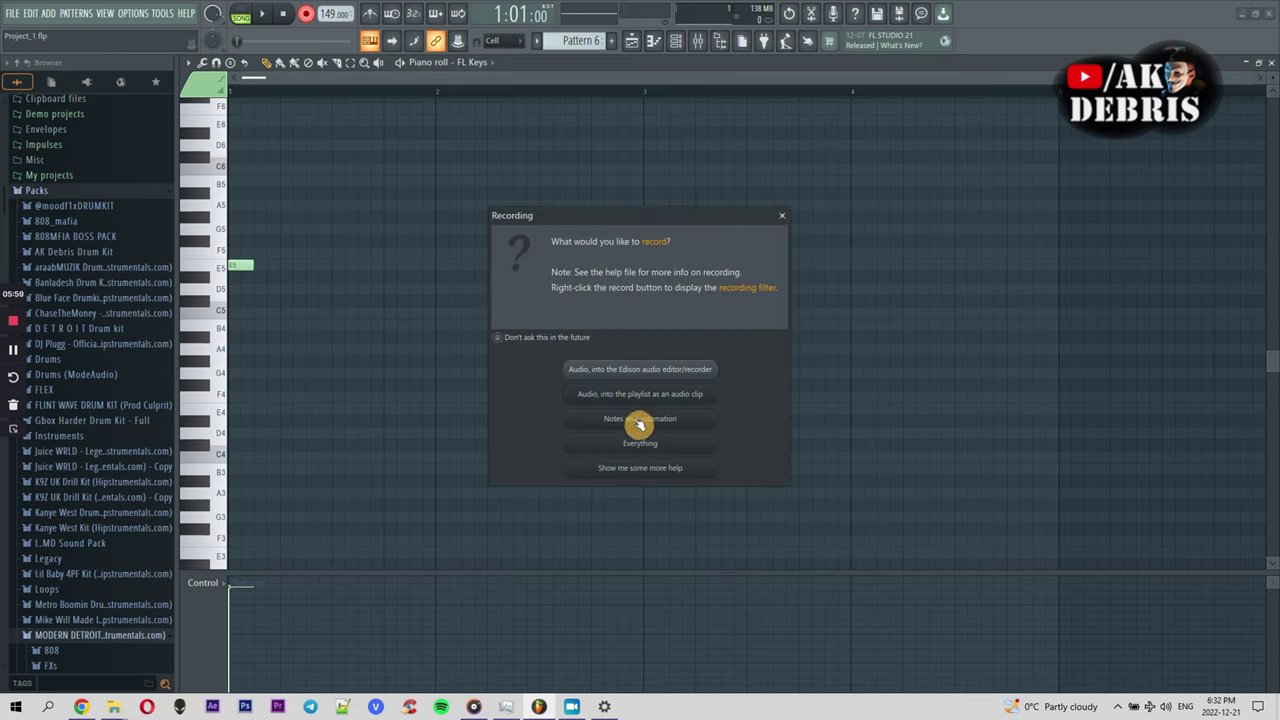
click(641, 420)
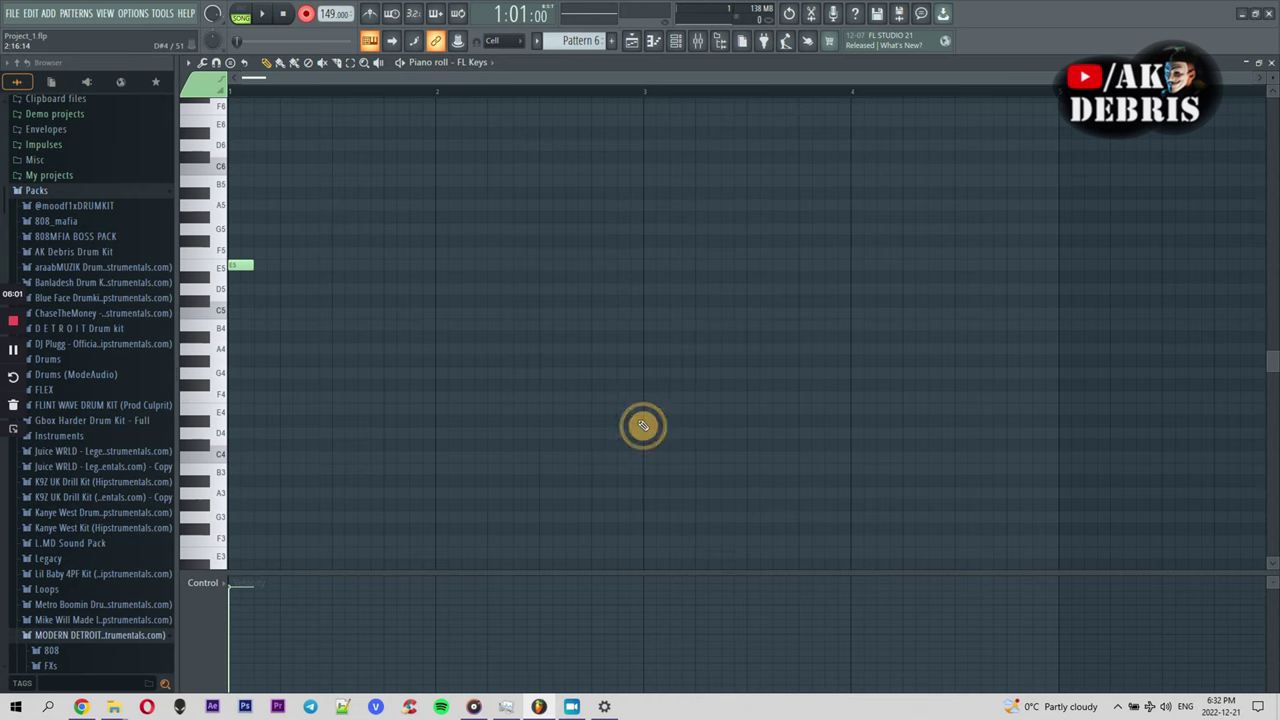
key(space)
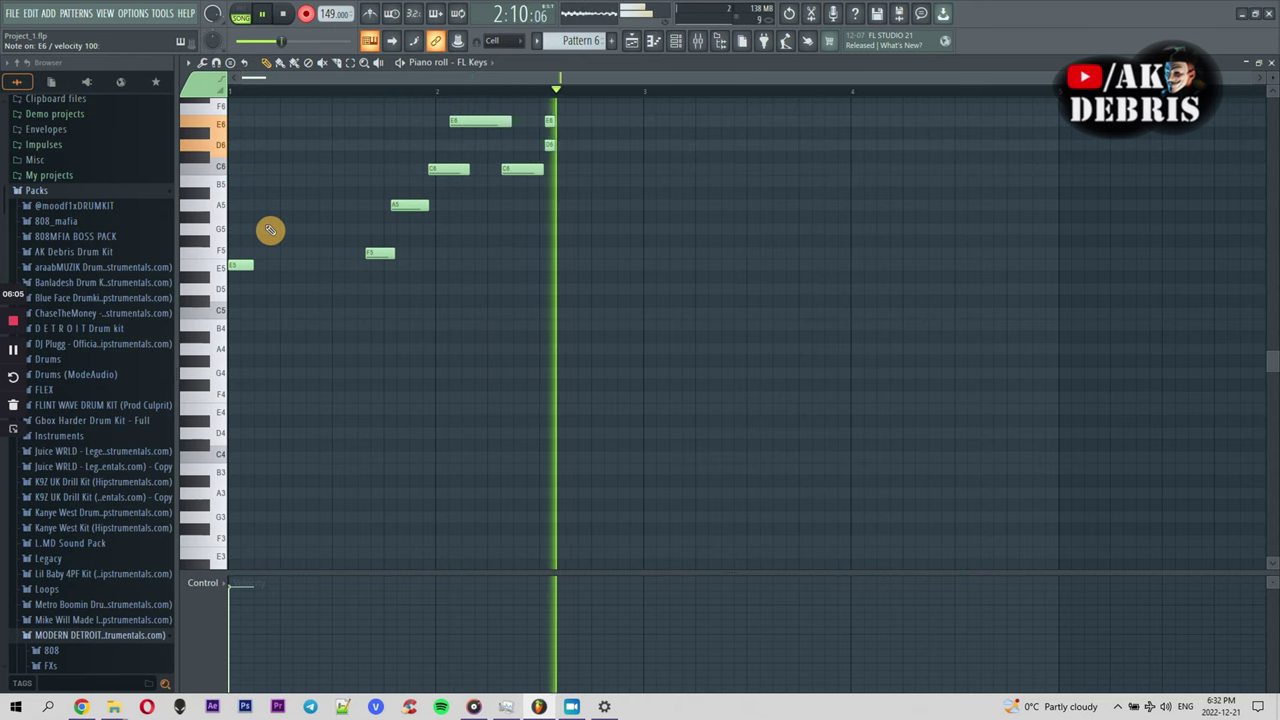
key(space)
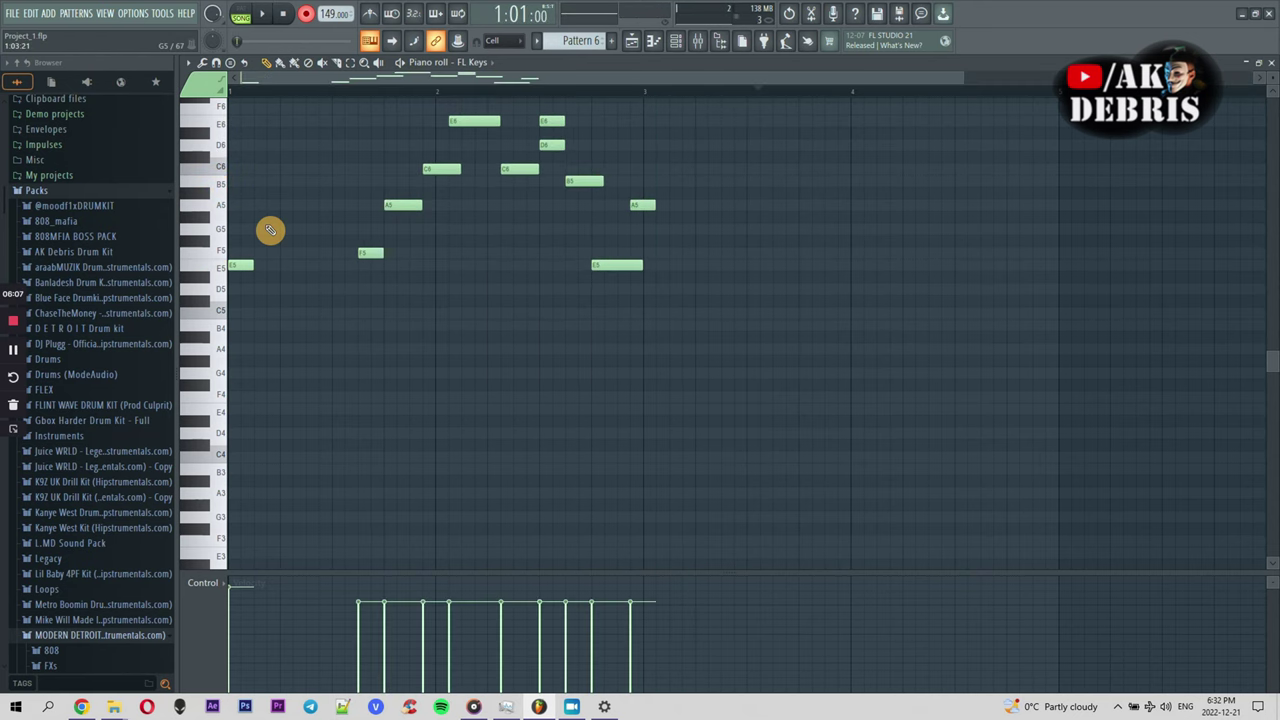
key(ctrl+a)
key(Delete)
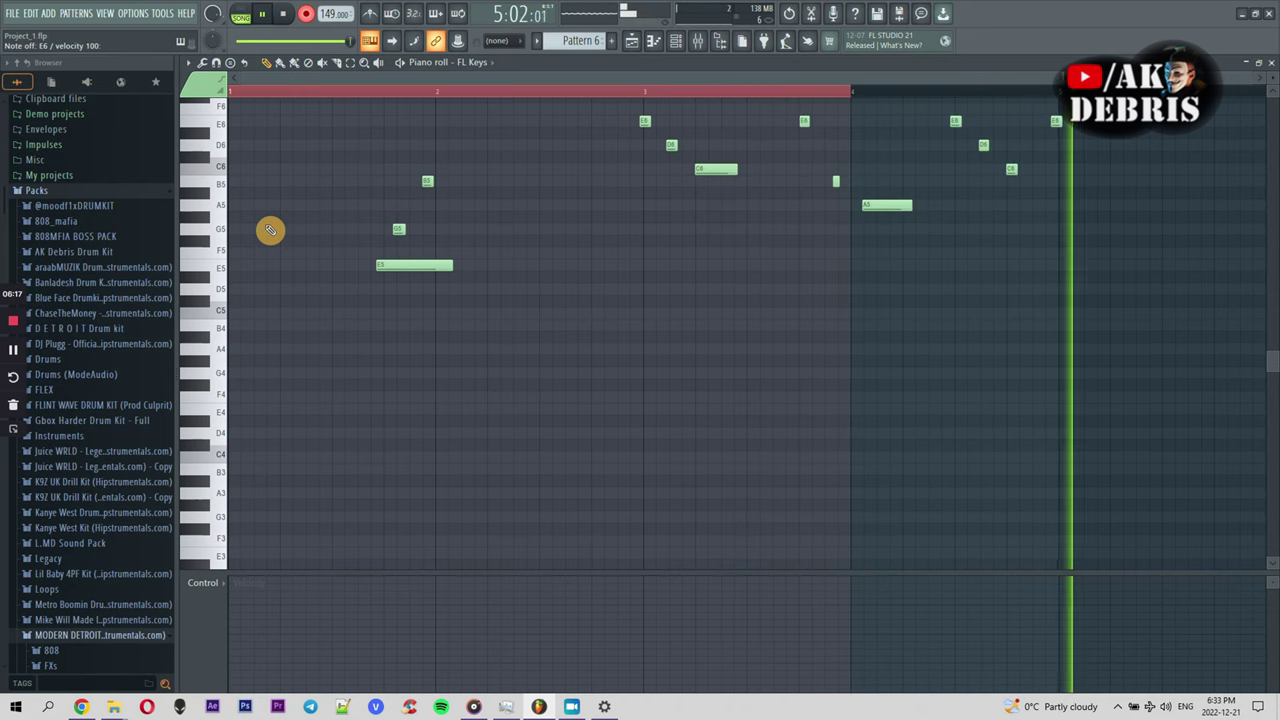
Try another live FL Keys melody take, stop recording, and view the Pattern 6 clip in the playlist
key(space)
key(space)
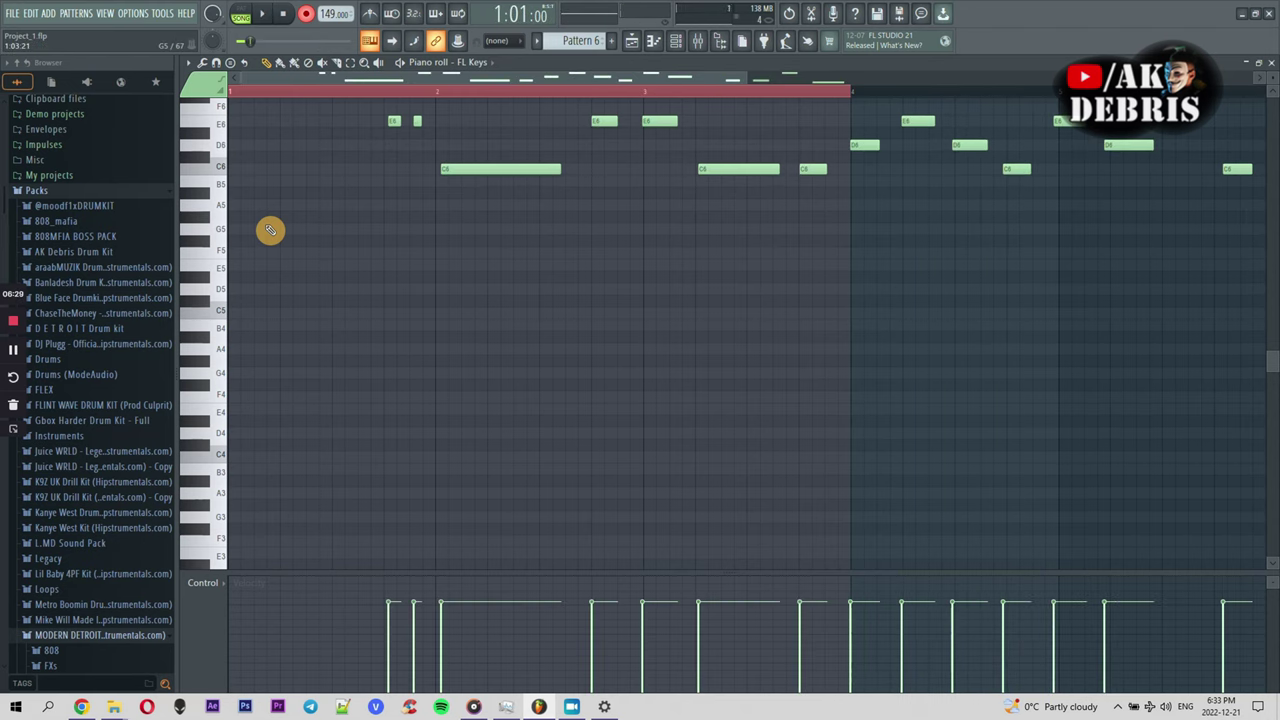
key(space)
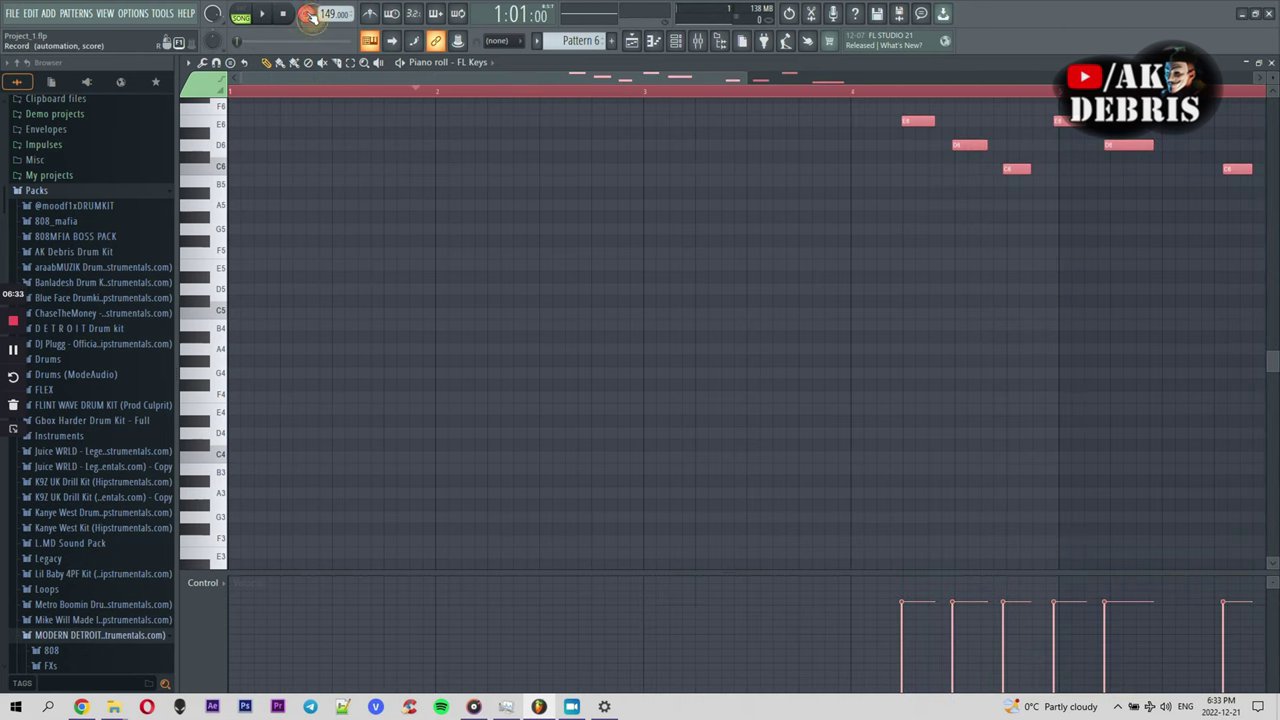
click(632, 42)
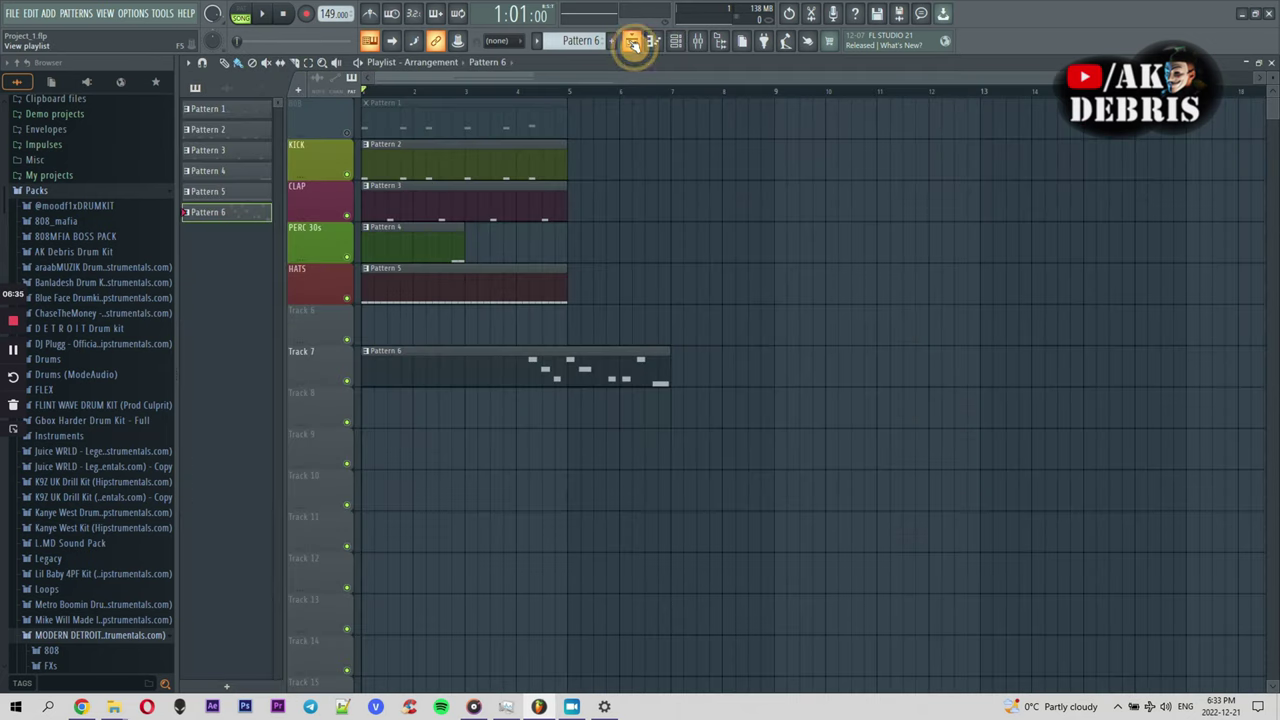
click(306, 13)
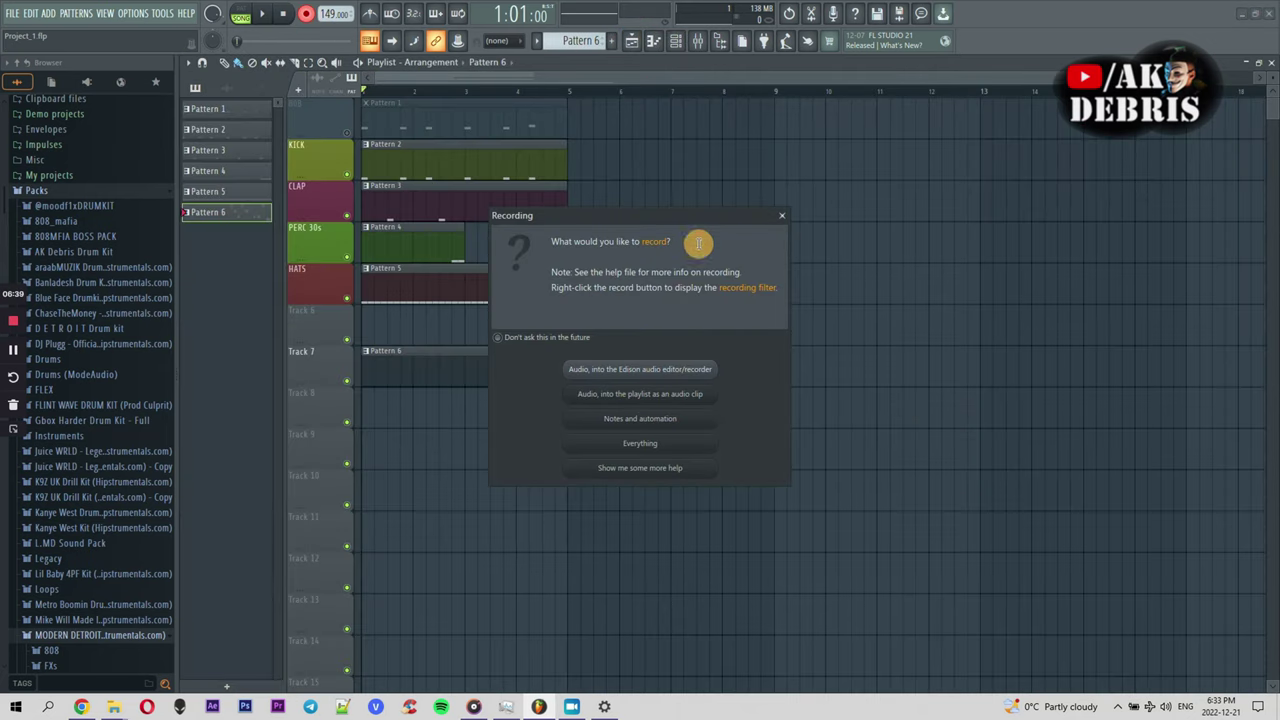
click(785, 219)
Delete all recorded notes from Pattern 6 in the FL Keys piano roll and set the grid snap to Cell
double_click(604, 354)
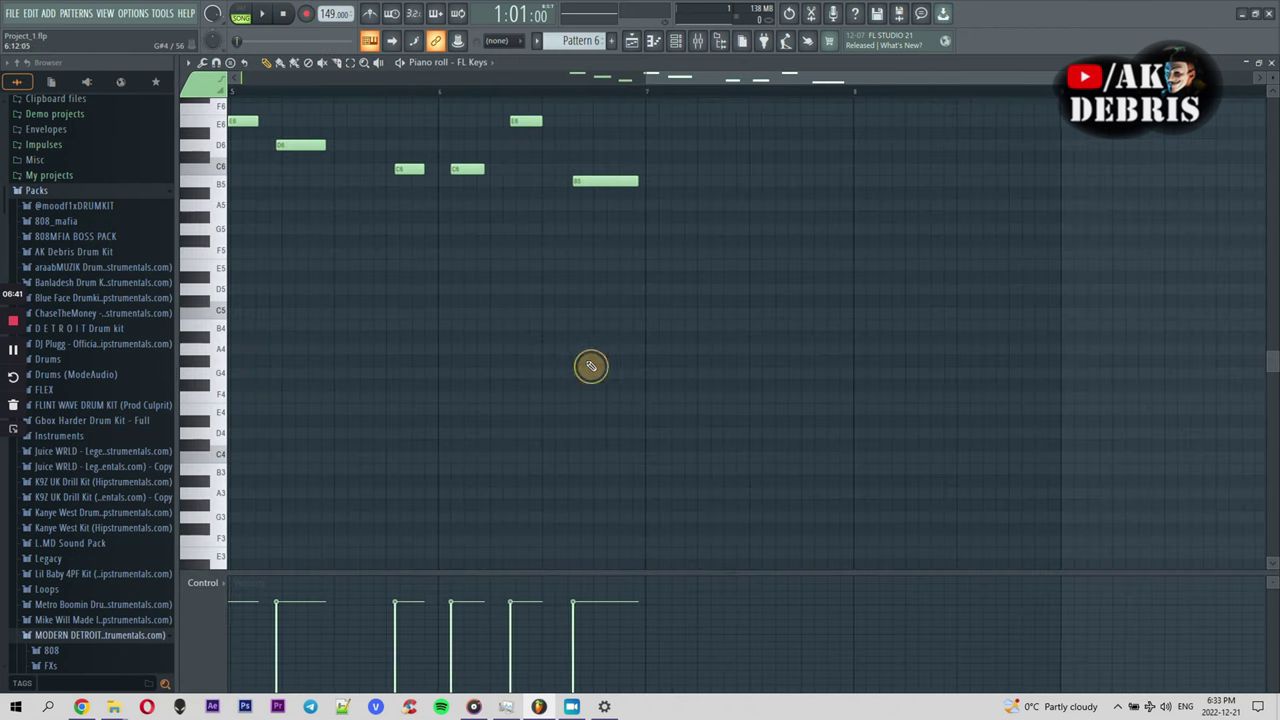
key(ctrl+a)
key(Delete)
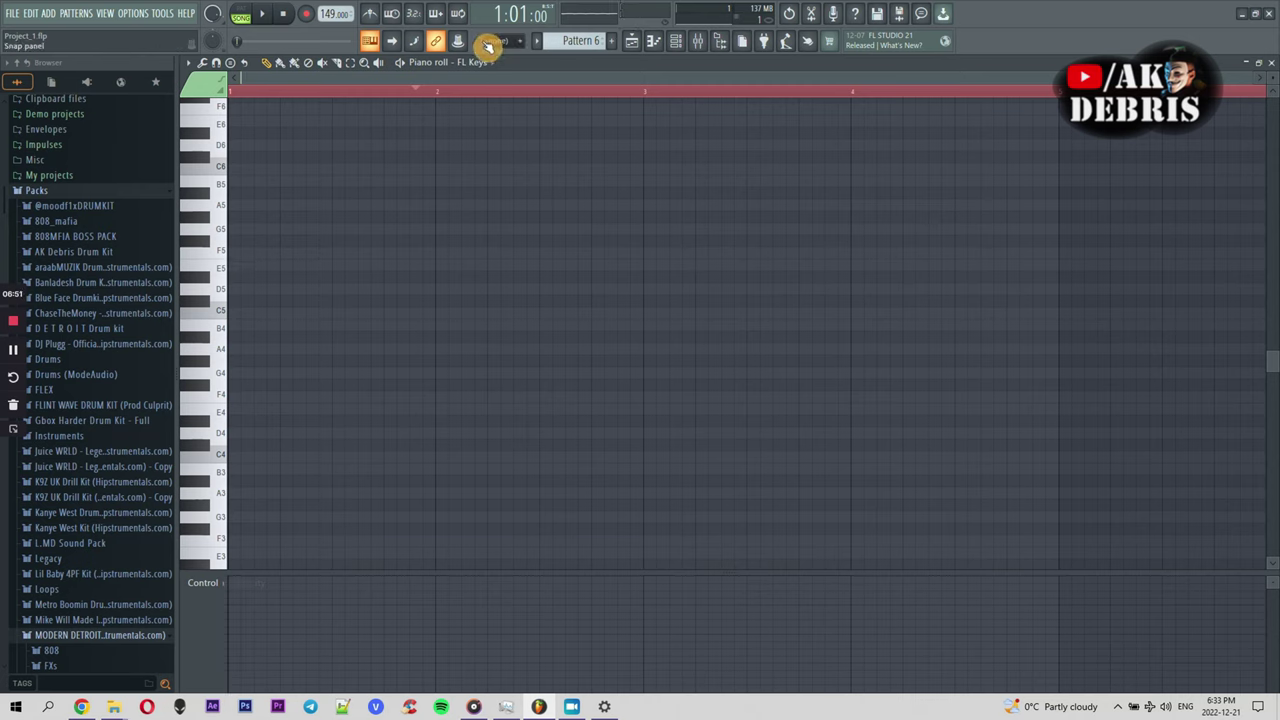
click(492, 42)
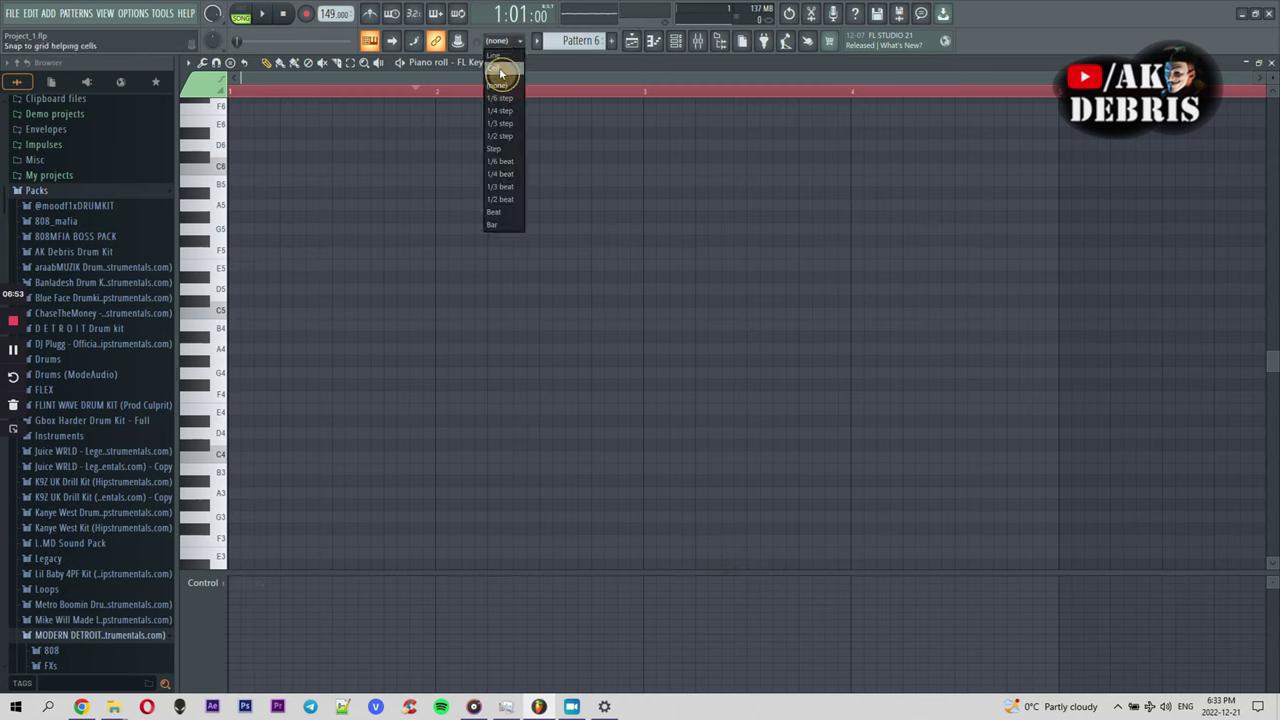
click(497, 69)
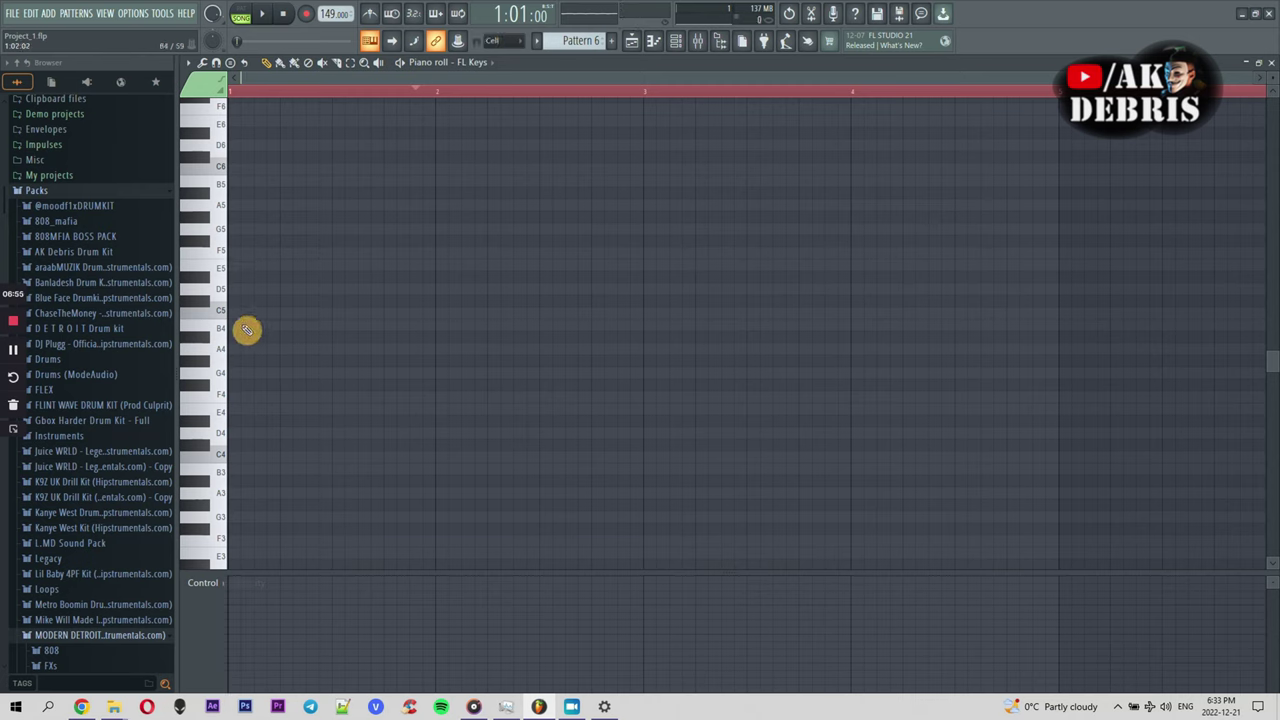
Draw E5, A5, C6 and B5 notes at the beginning of bar 1 and play the pattern
click(230, 279)
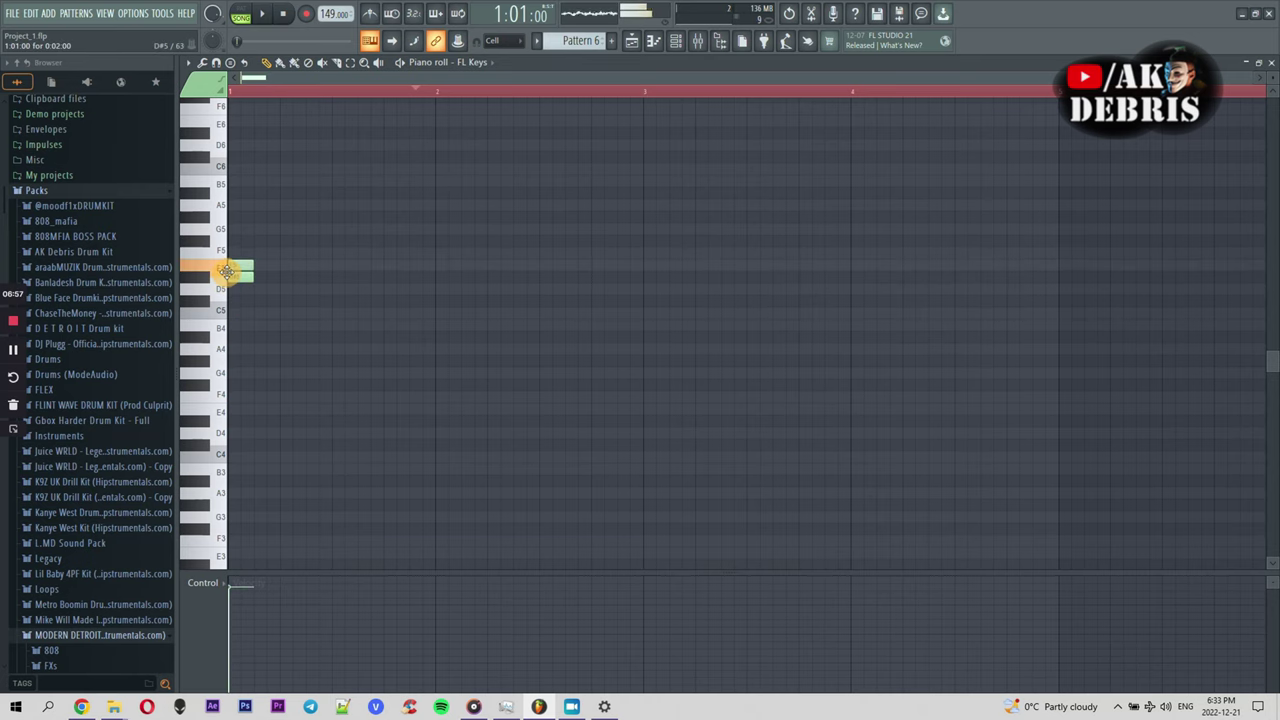
key(space)
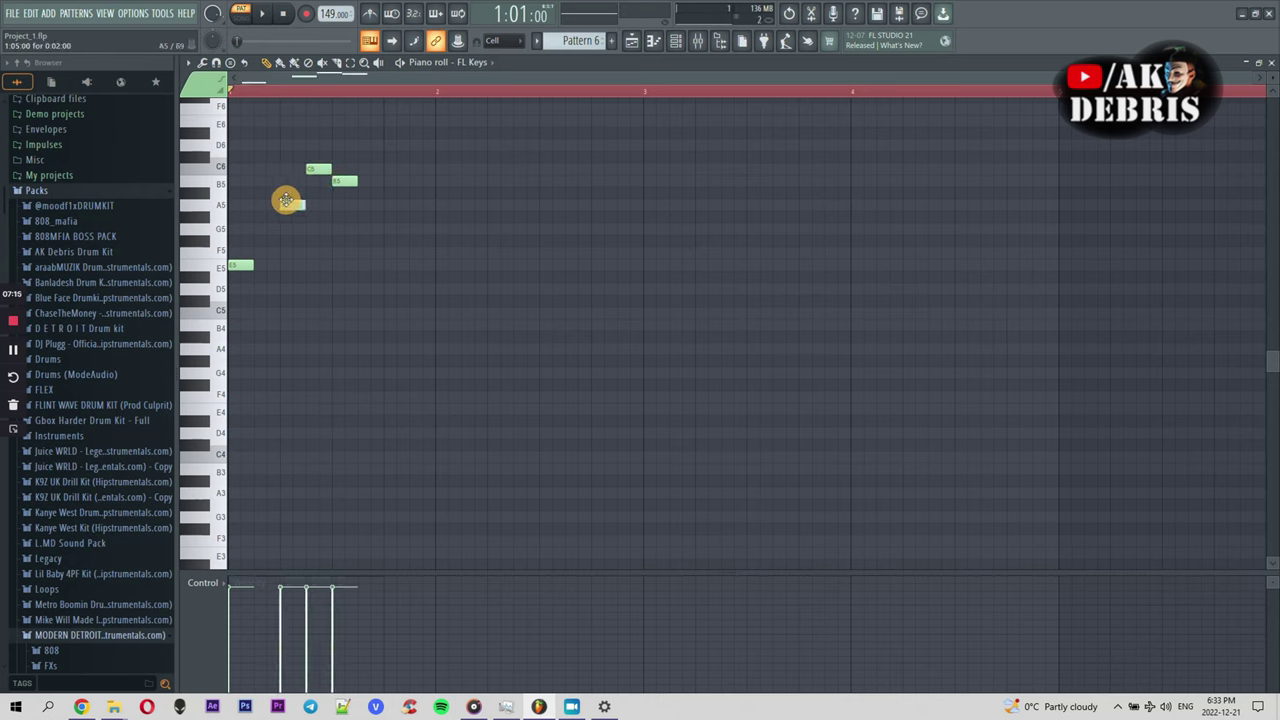
key(space)
key(space)
Rearrange the notes into a consecutive E5, C6, B5, A5 run and play it back
drag(280, 154, 355, 196)
key(space)
key(space)
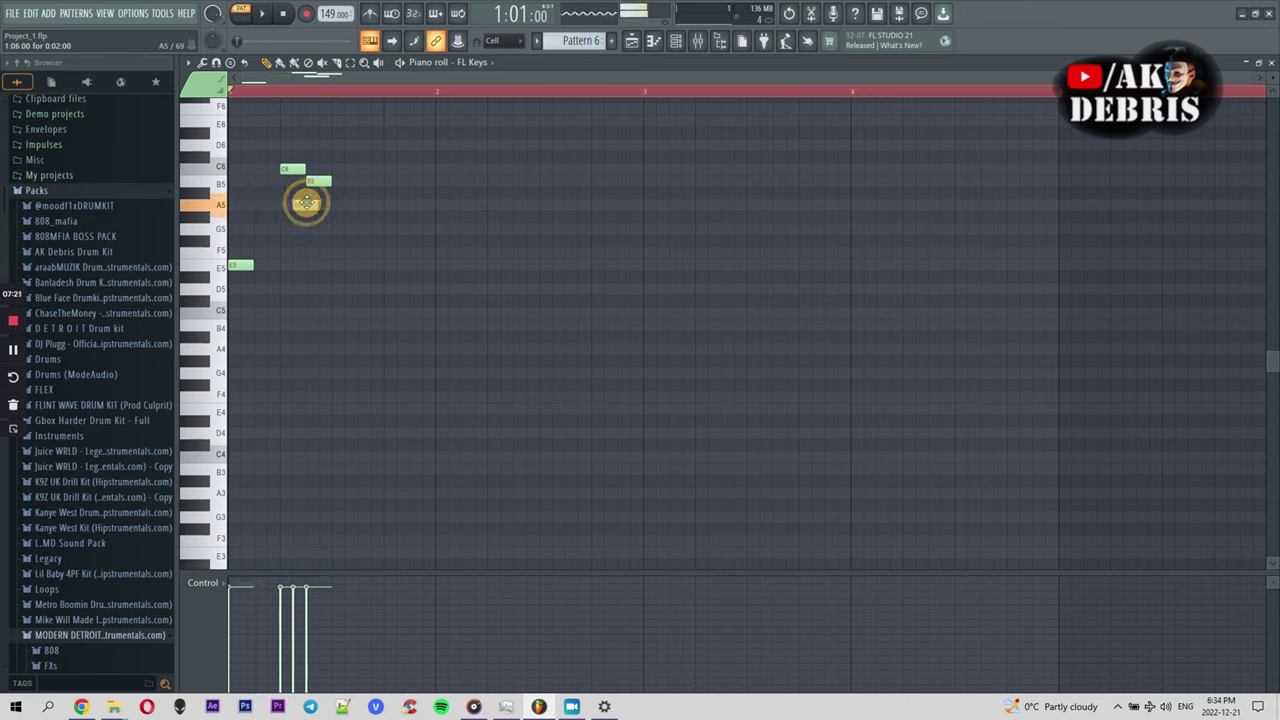
drag(261, 187, 262, 187)
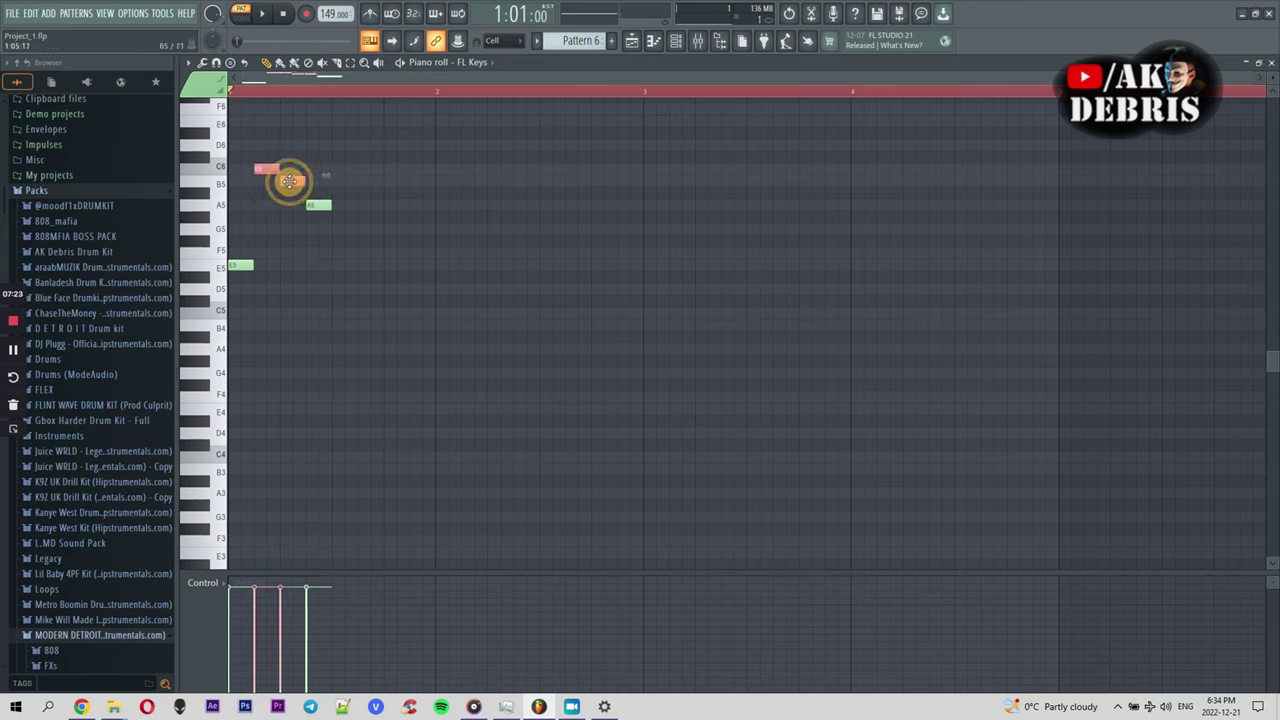
key(space)
key(space)
key(space)
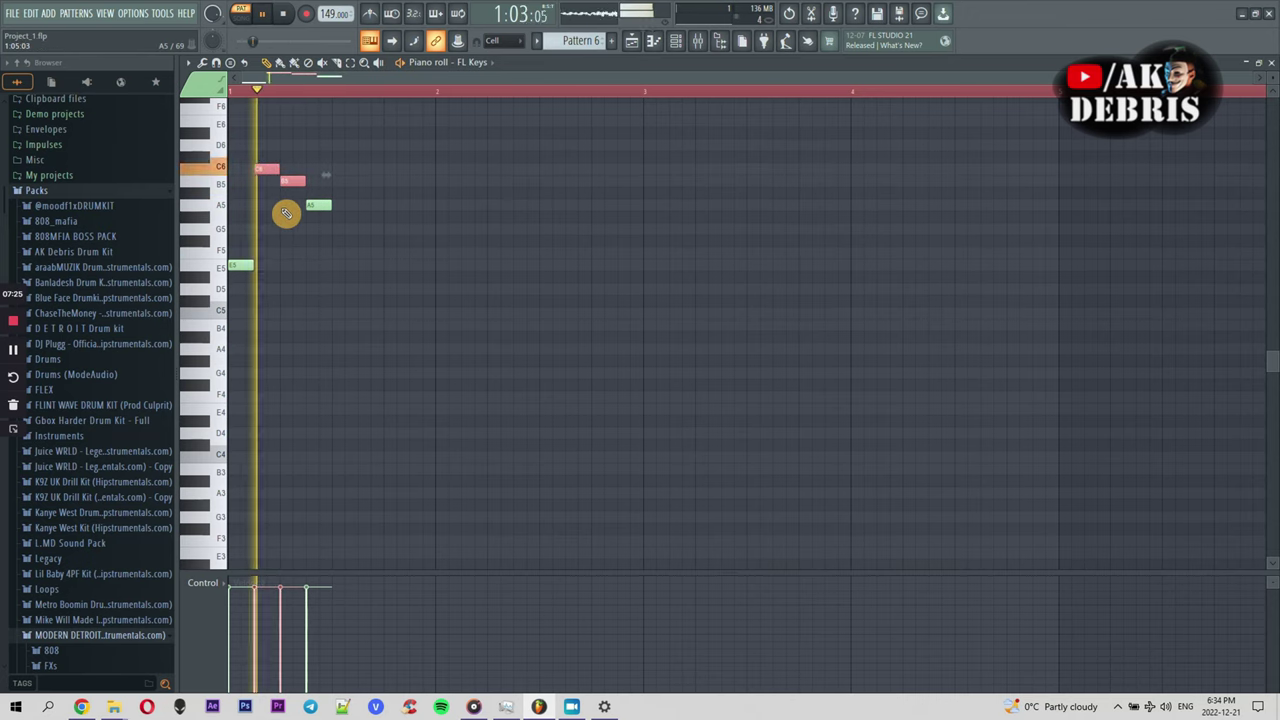
key(space)
Insert an A5 between E5 and C6, clear the time selection, and play the five-note melody
click(256, 205)
key(space)
key(space)
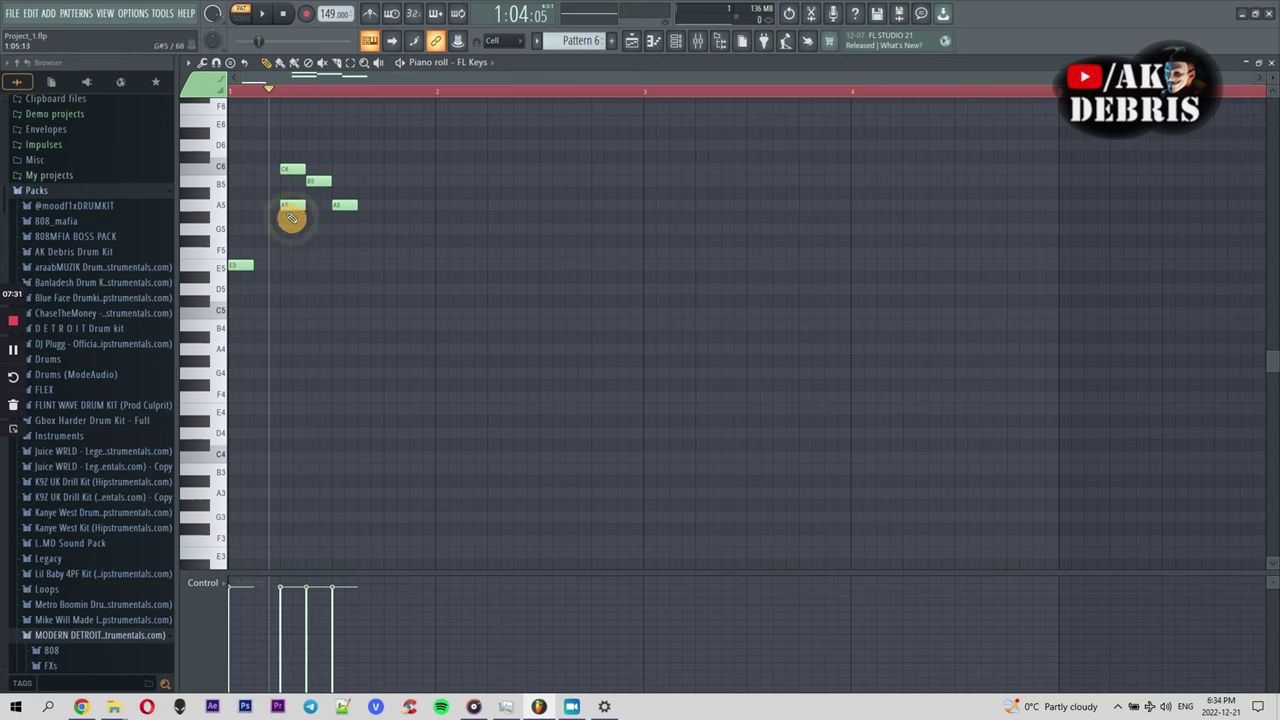
drag(433, 94, 160, 110)
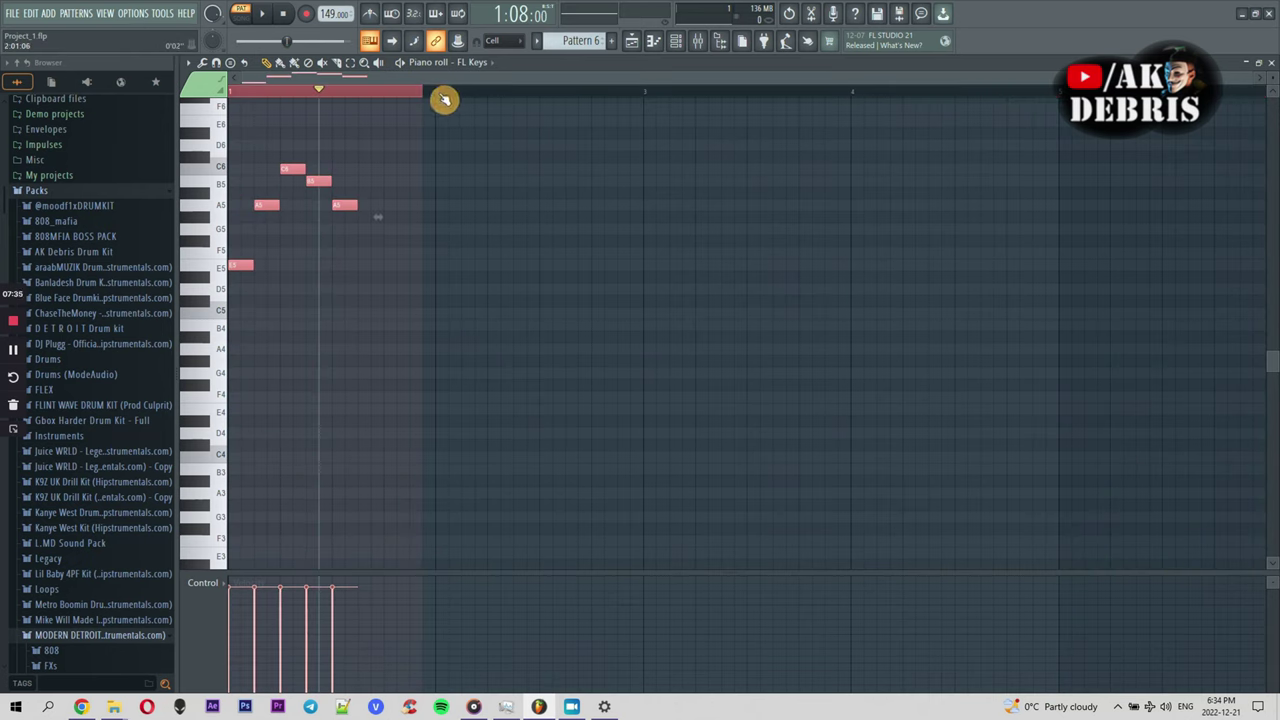
click(444, 99)
key(space)
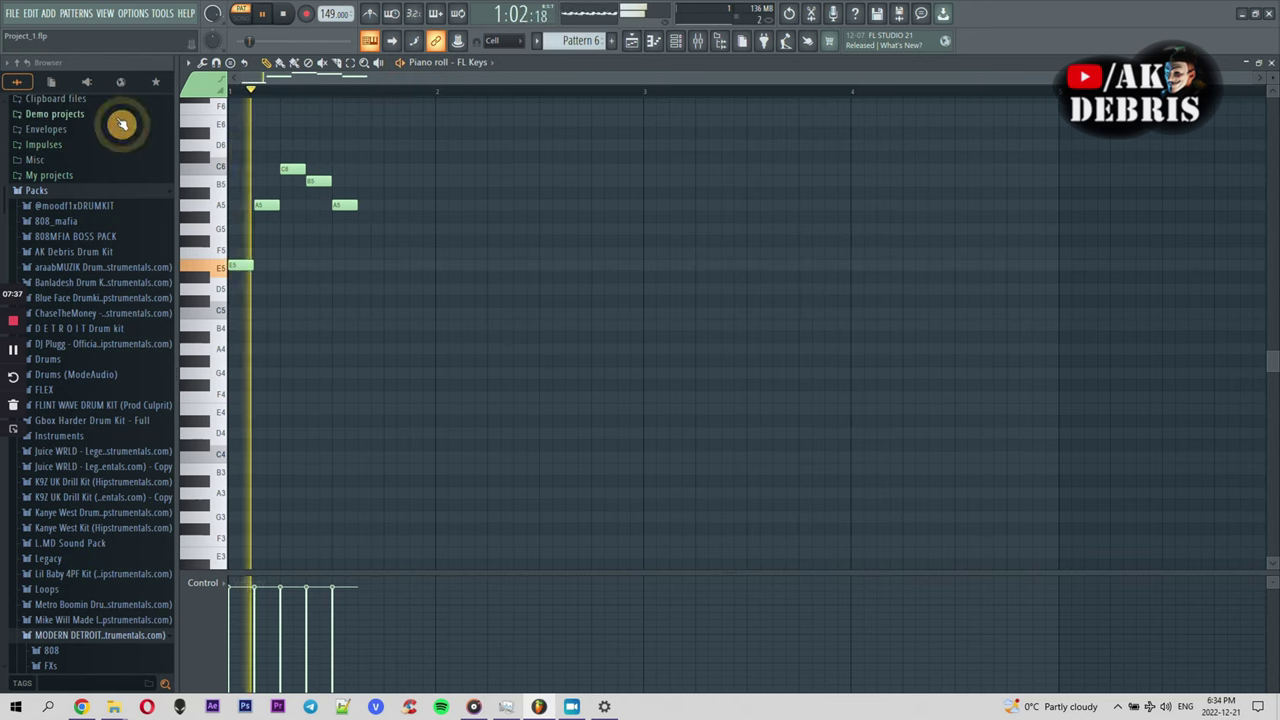
key(space)
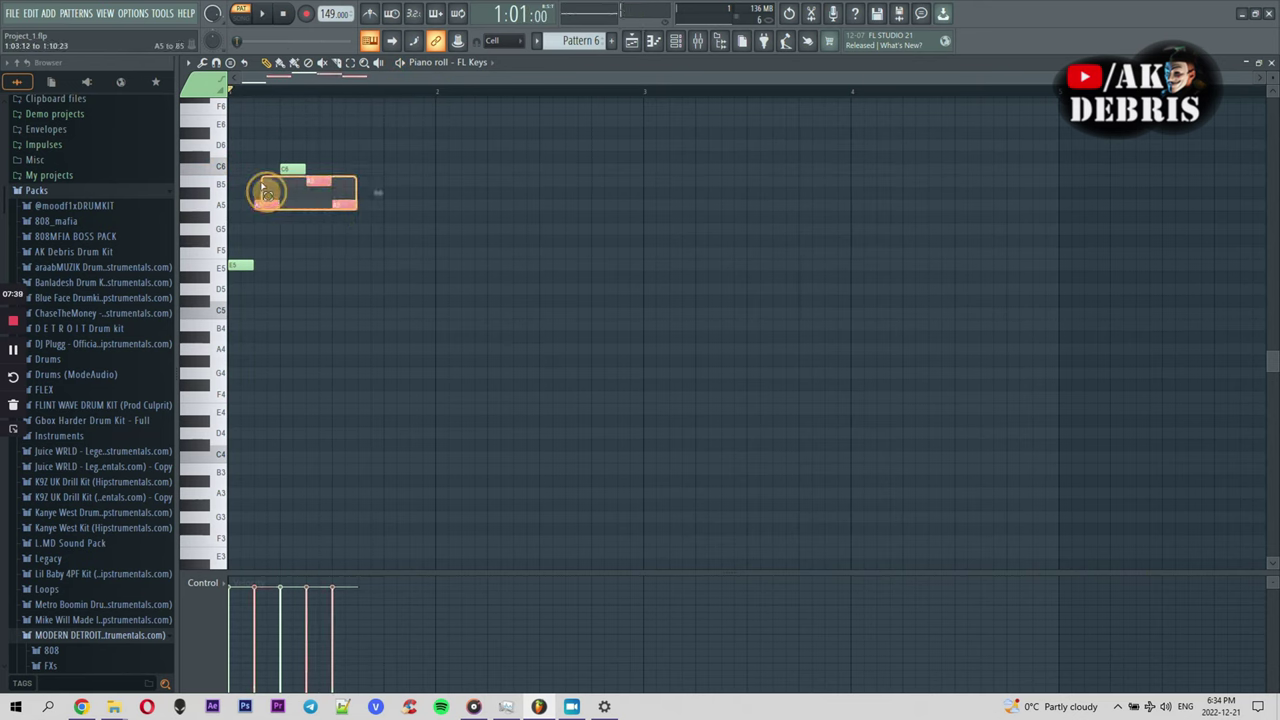
Move the notes after E5 one cell later and add a B5, arranging the melody as E5, A5, B5, C6, B5, A5
key(space)
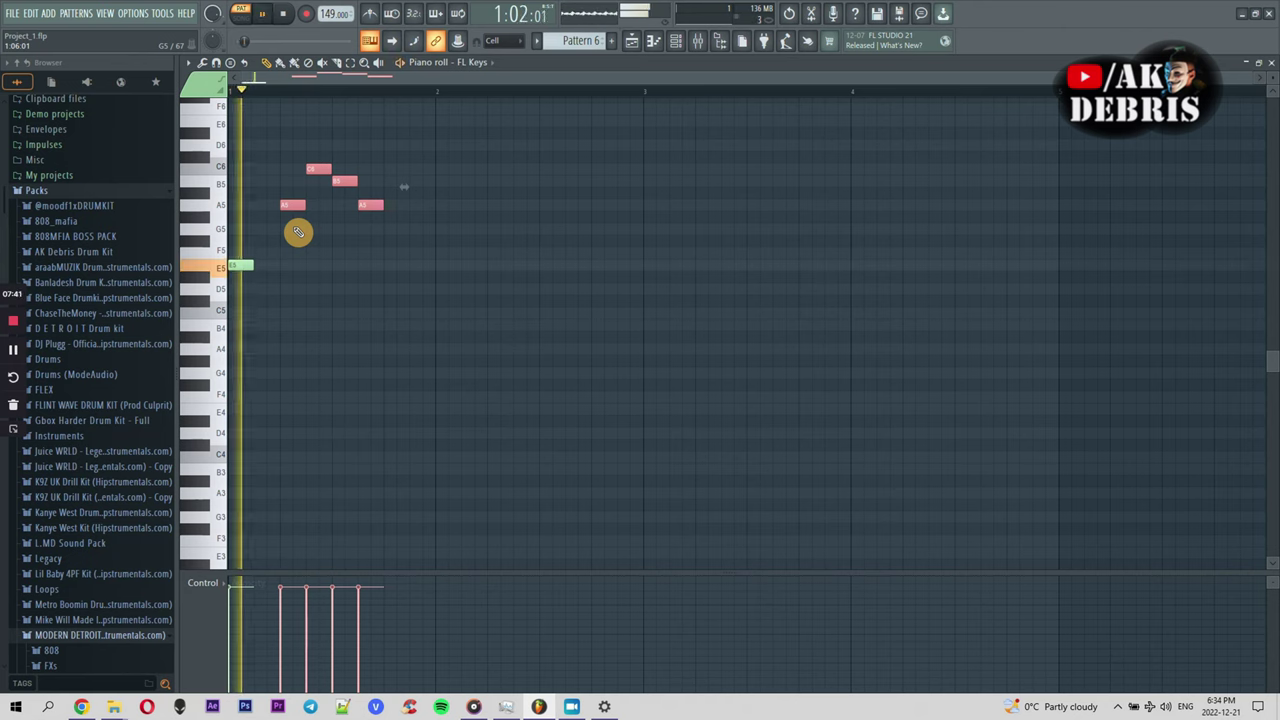
key(space)
click(256, 171)
key(space)
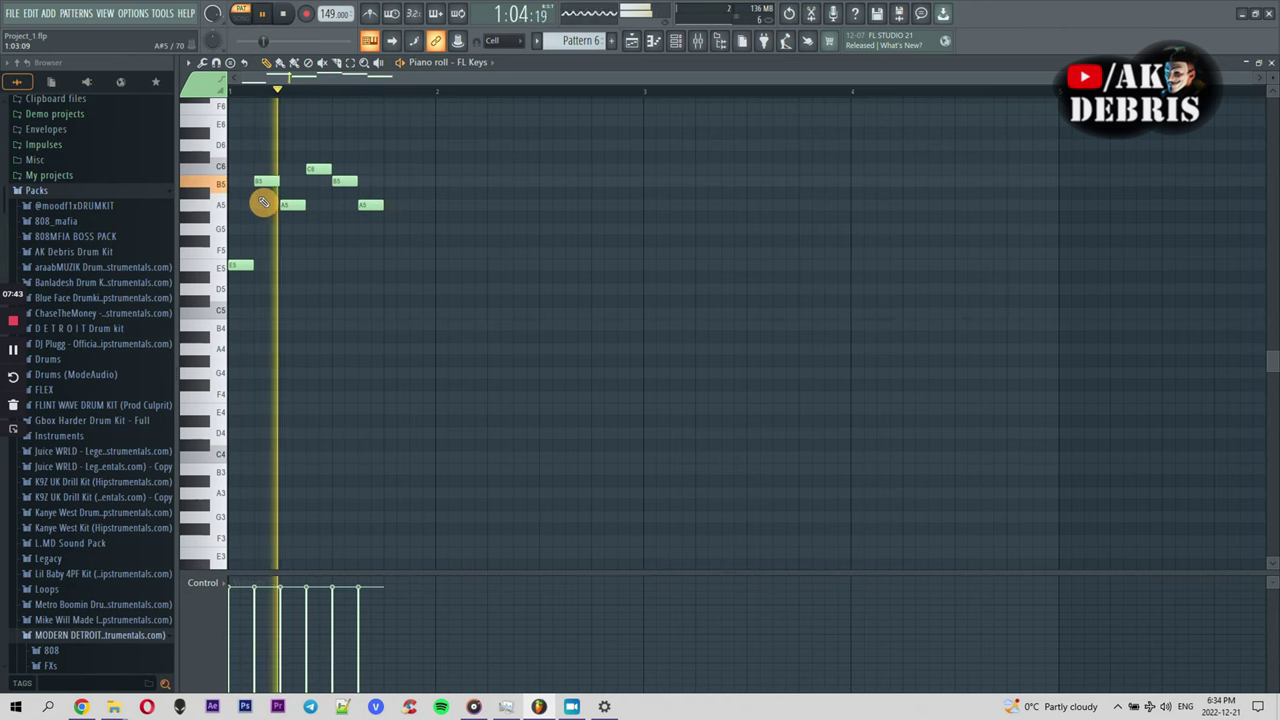
key(space)
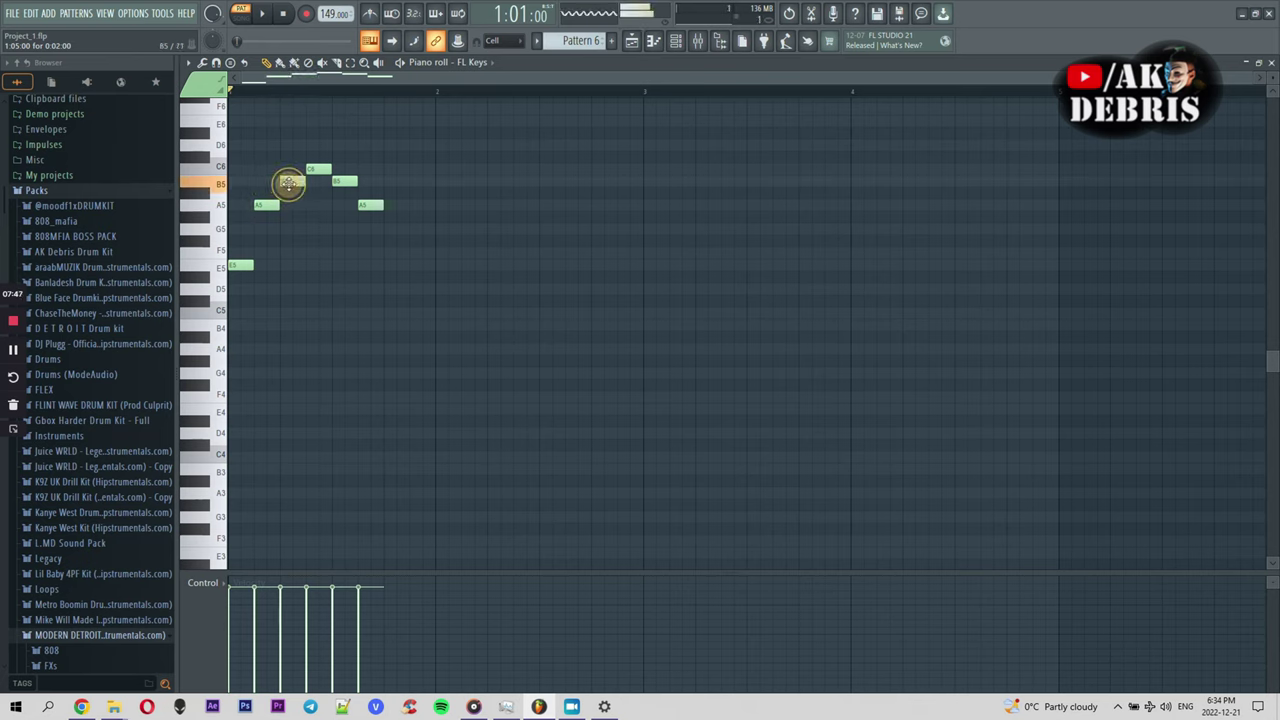
Extend the melody to eight consecutive notes, E5, A5, B5, A5, B5, C6, B5, A5, and play it back
drag(329, 140, 397, 252)
drag(369, 200, 419, 202)
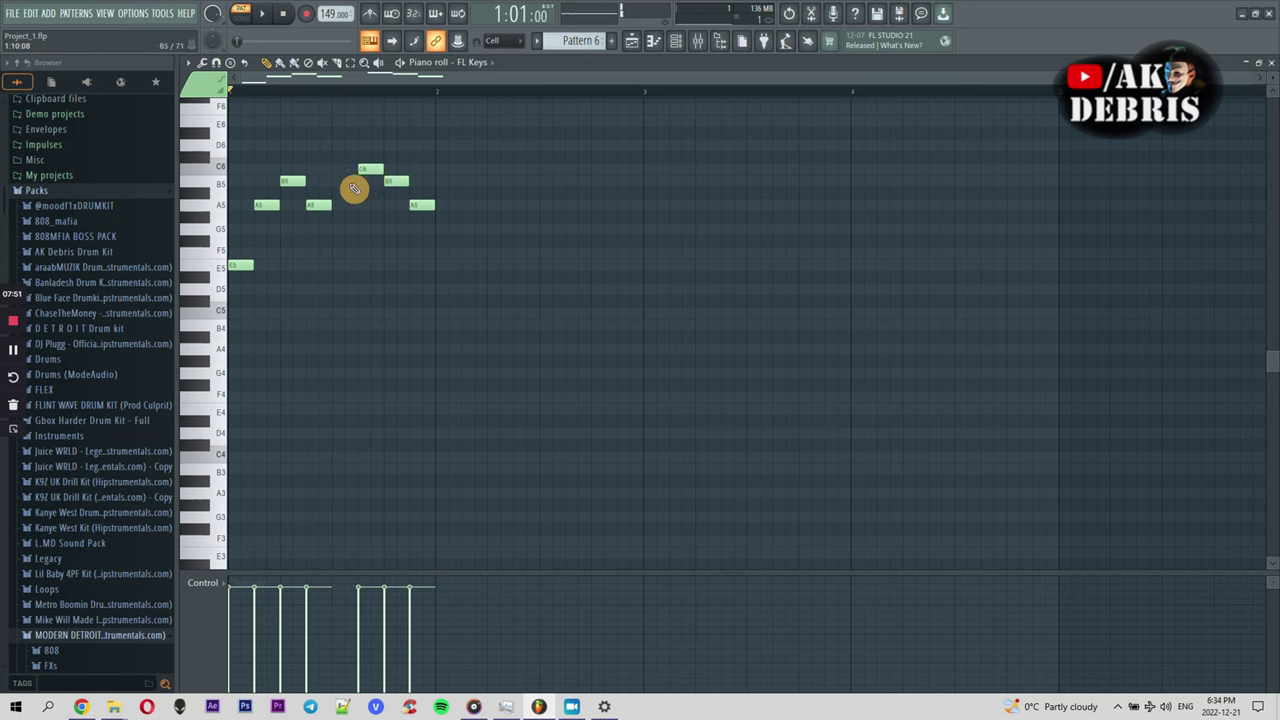
key(space)
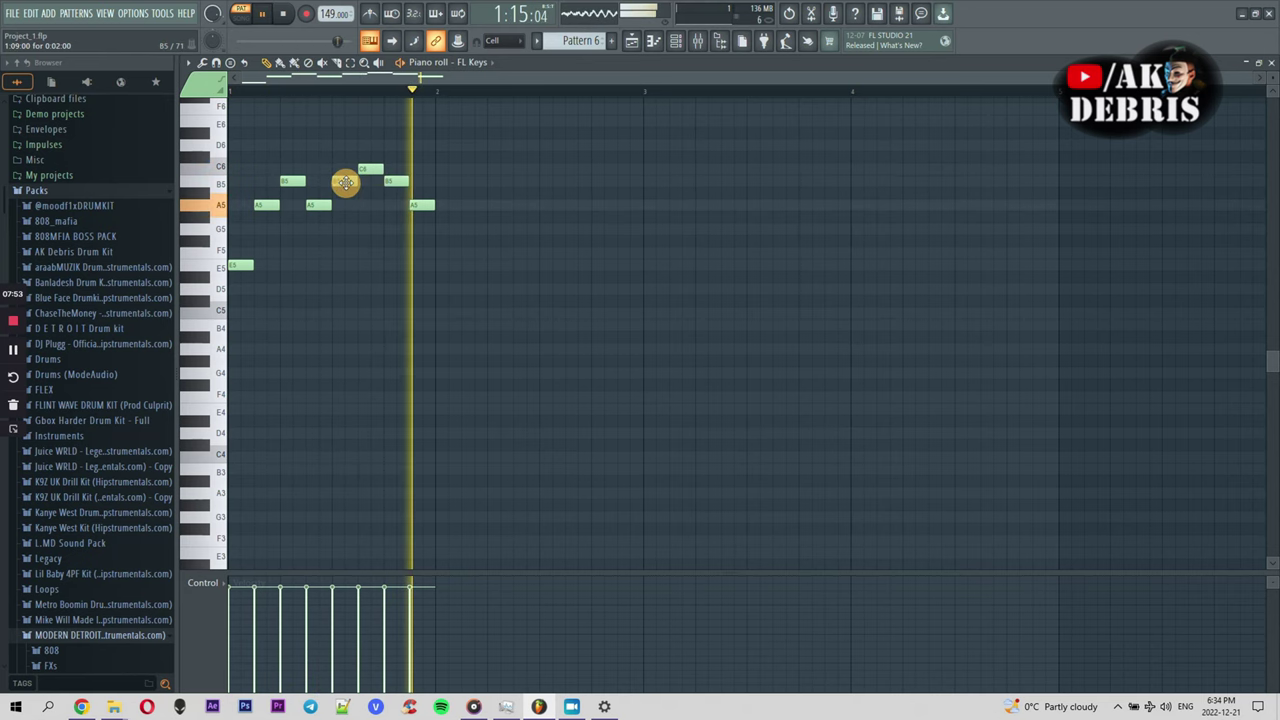
key(space)
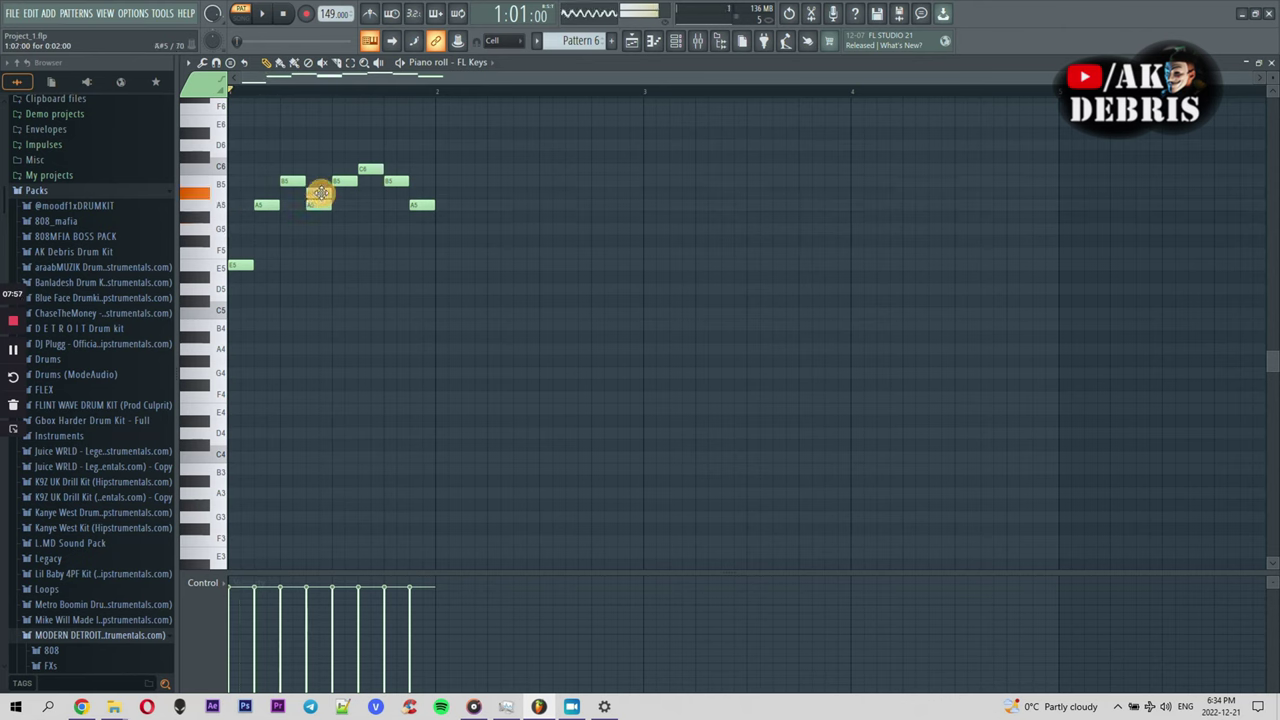
key(space)
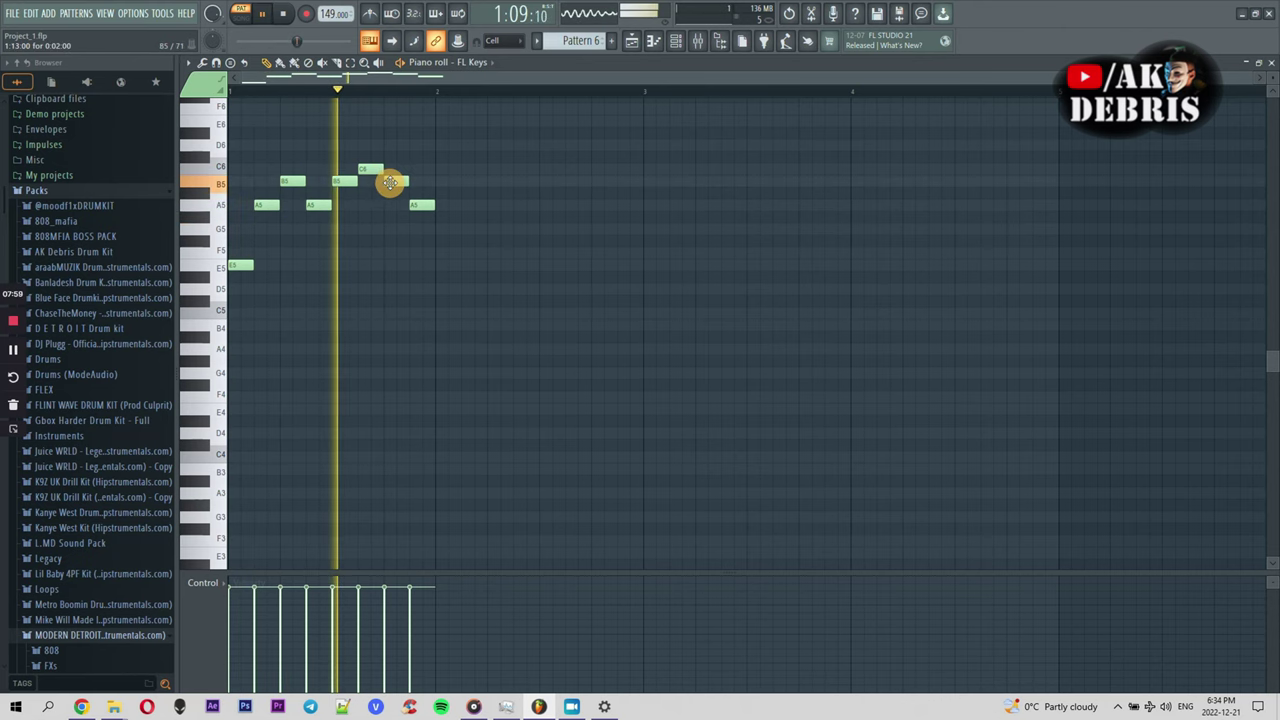
Rearrange the second half of bar 1 as E5, A5, C6, B5 and play the pattern
drag(372, 172, 343, 269)
key(space)
key(space)
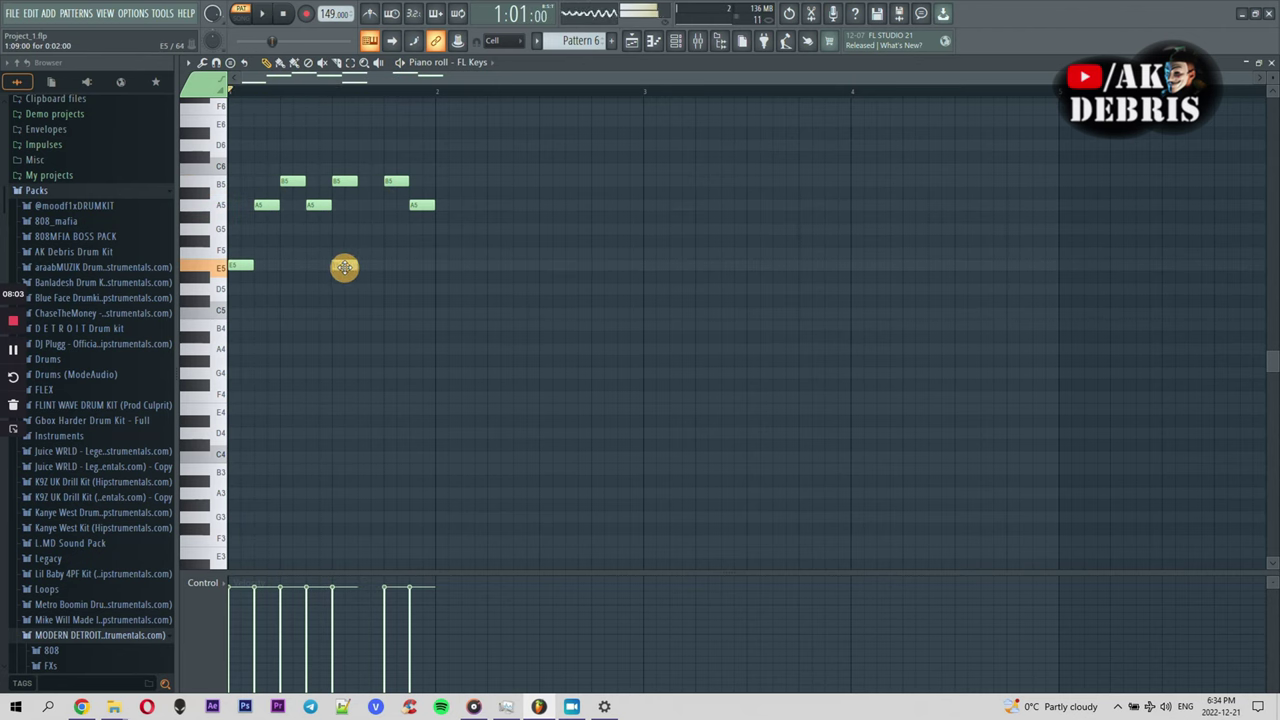
drag(347, 177, 423, 180)
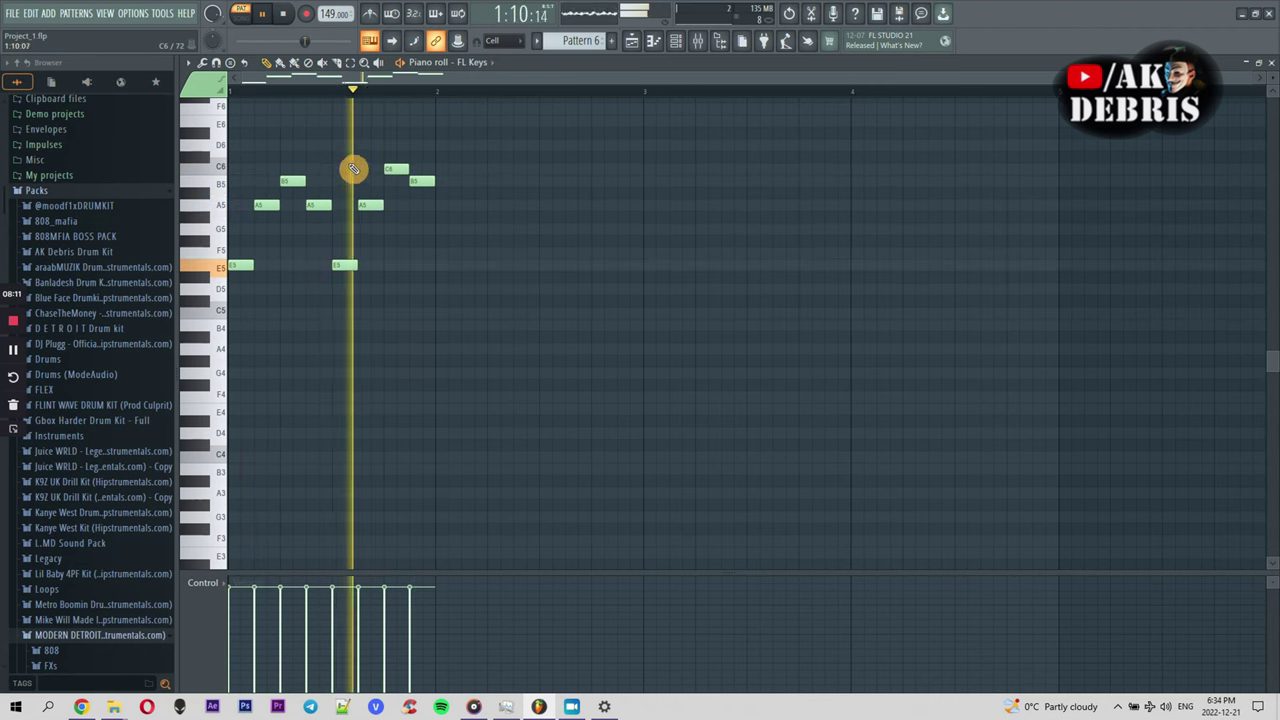
Change the fourth, fifth and sixth notes to C6, A5 and B5 and play the melody
drag(339, 268, 319, 168)
key(space)
key(space)
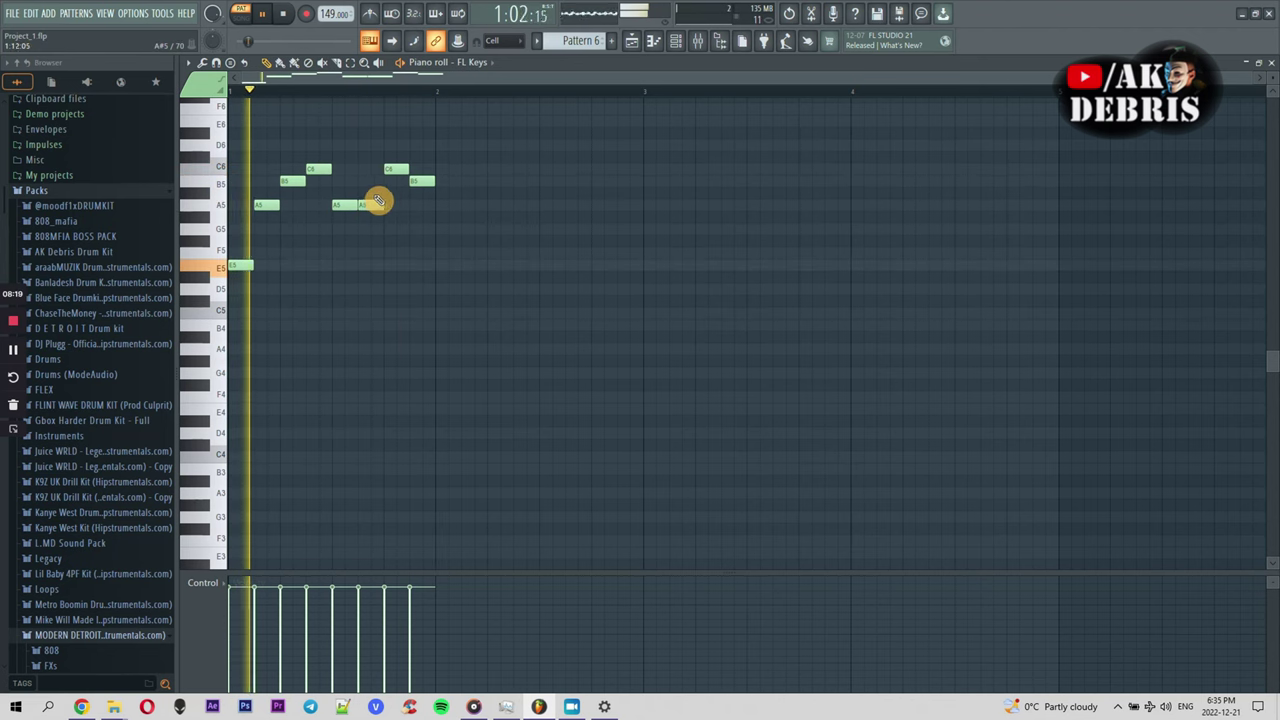
drag(371, 206, 372, 170)
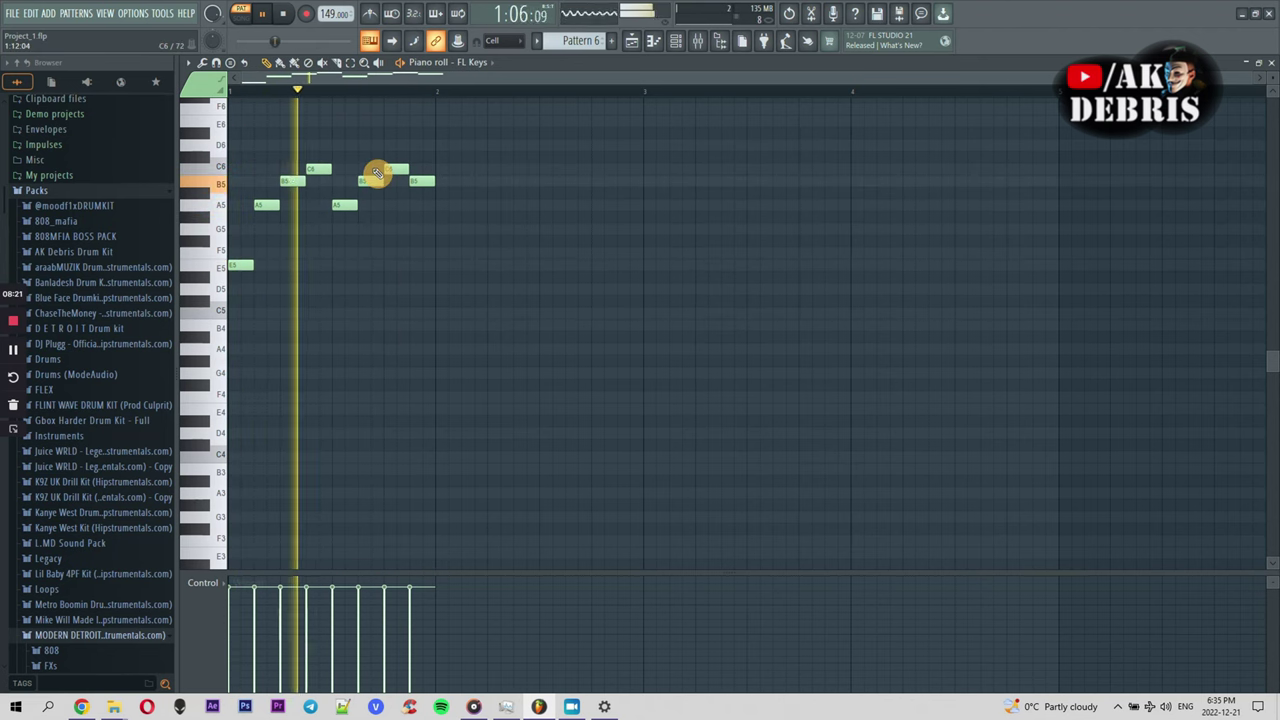
key(space)
Reduce the melody to E5, A5, C6, B5 and duplicate that four-note phrase into the second half of bar 1
drag(320, 172, 292, 173)
key(space)
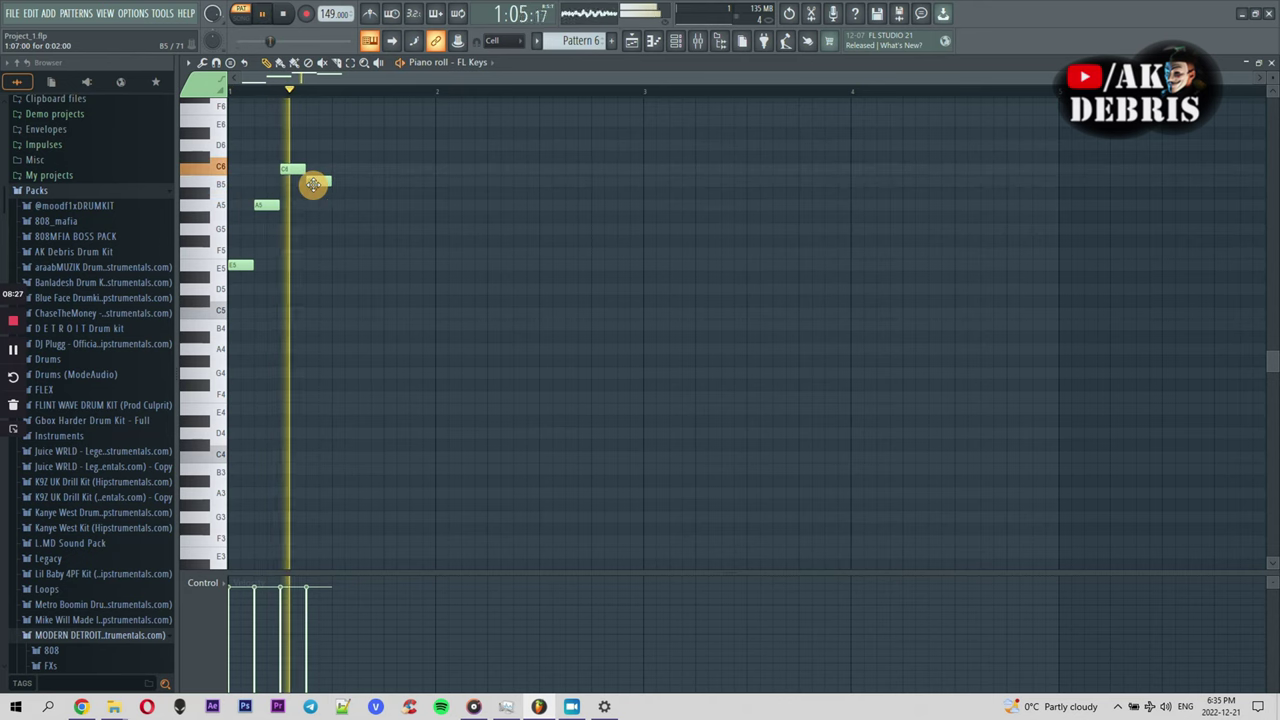
key(ctrl+b)
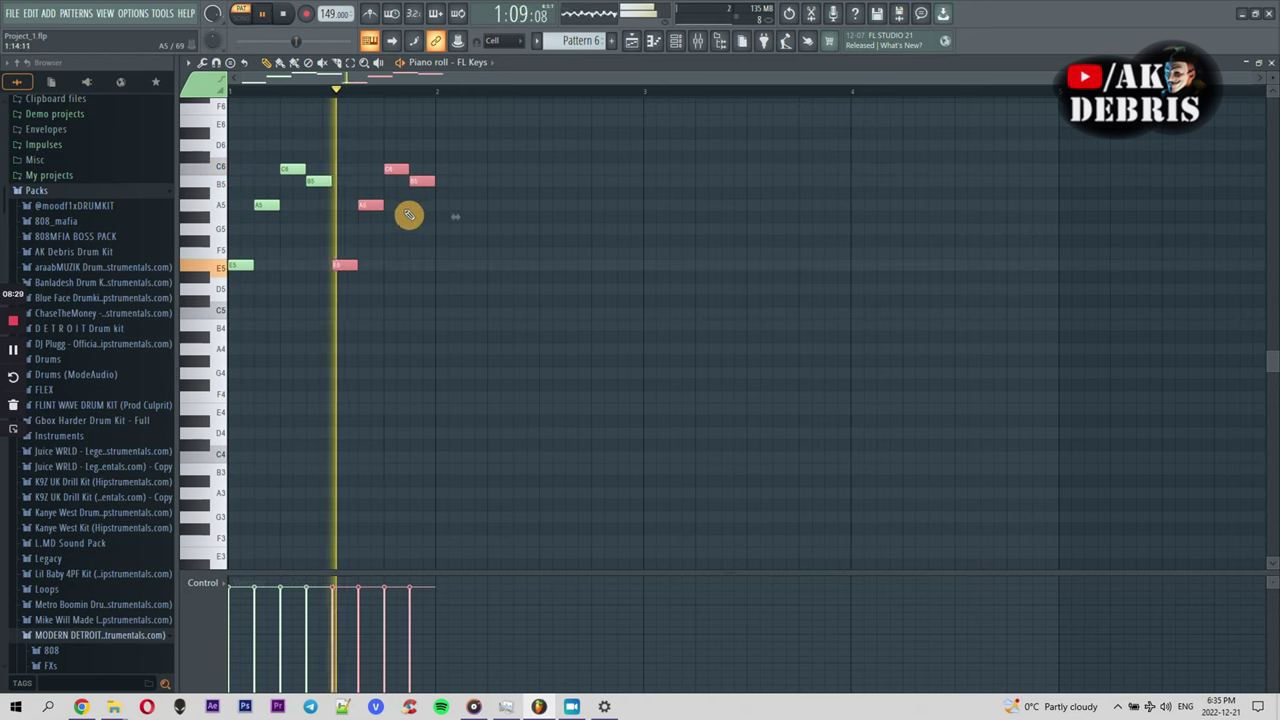
key(space)
Transpose the whole melody up one octave, trying two octaves up first, and listen to it
key(ctrl+a)
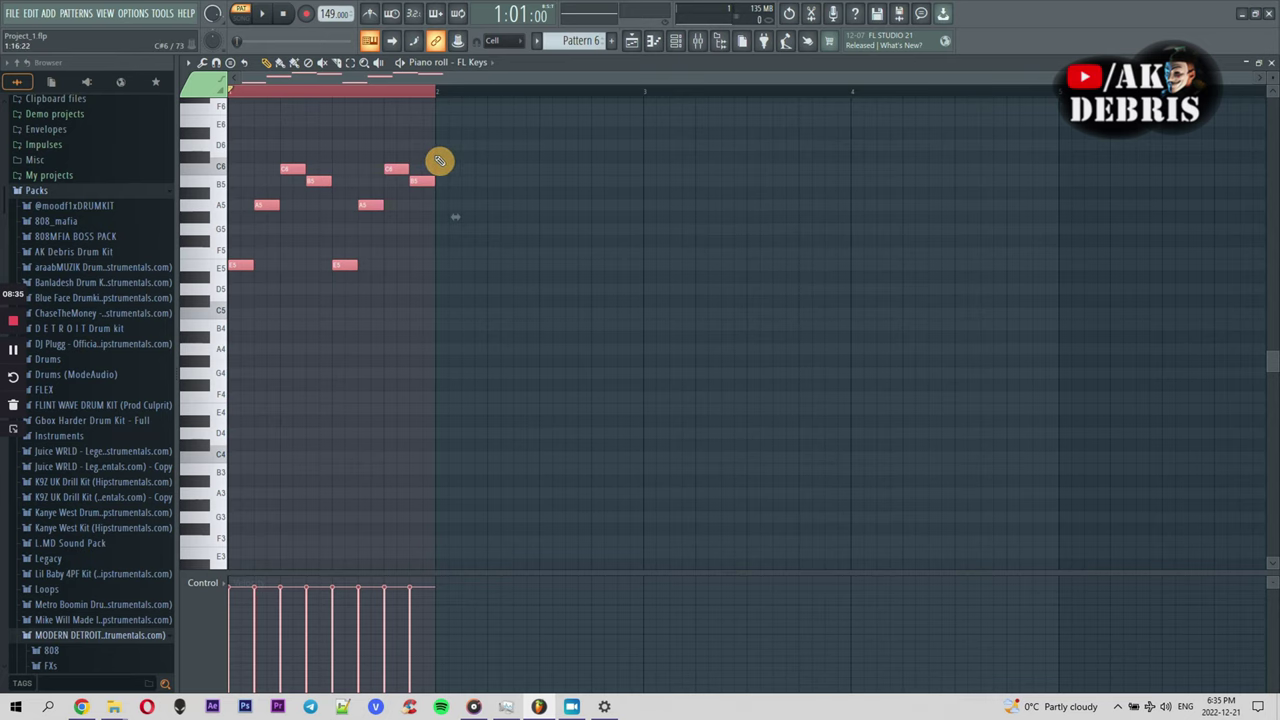
key(ctrl+Up)
key(ctrl+Up)
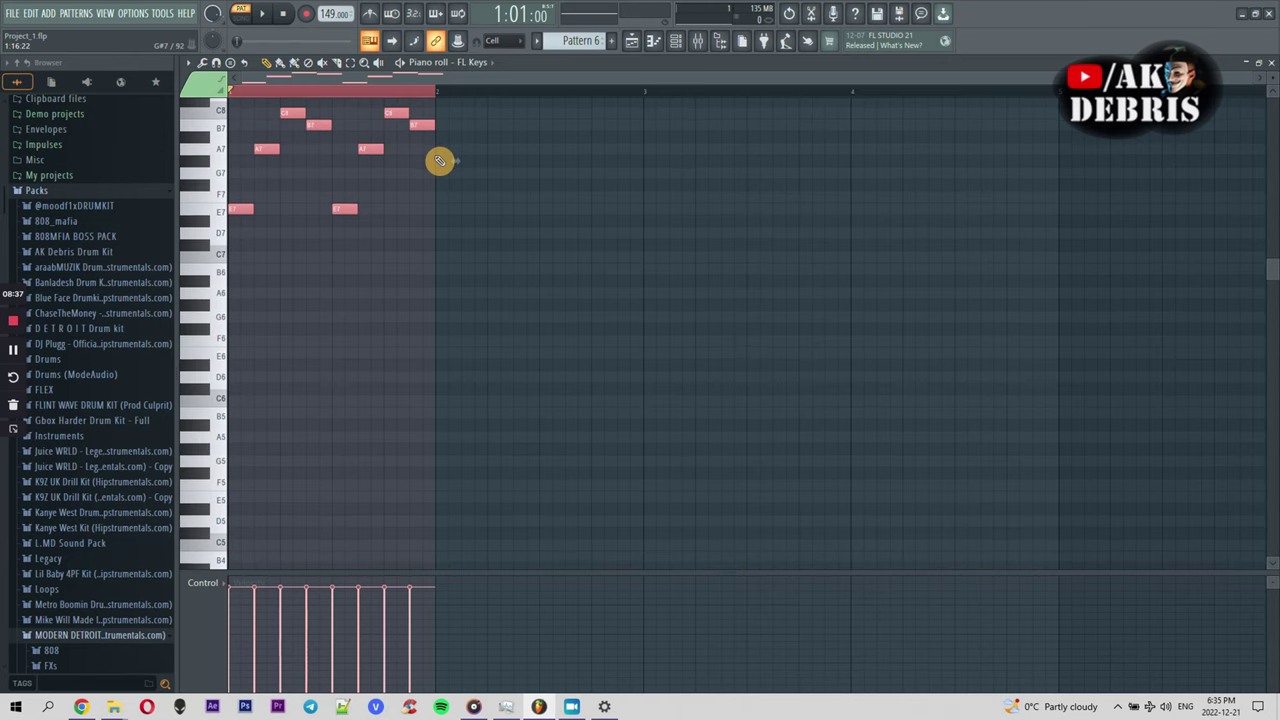
key(space)
key(ctrl+Down)
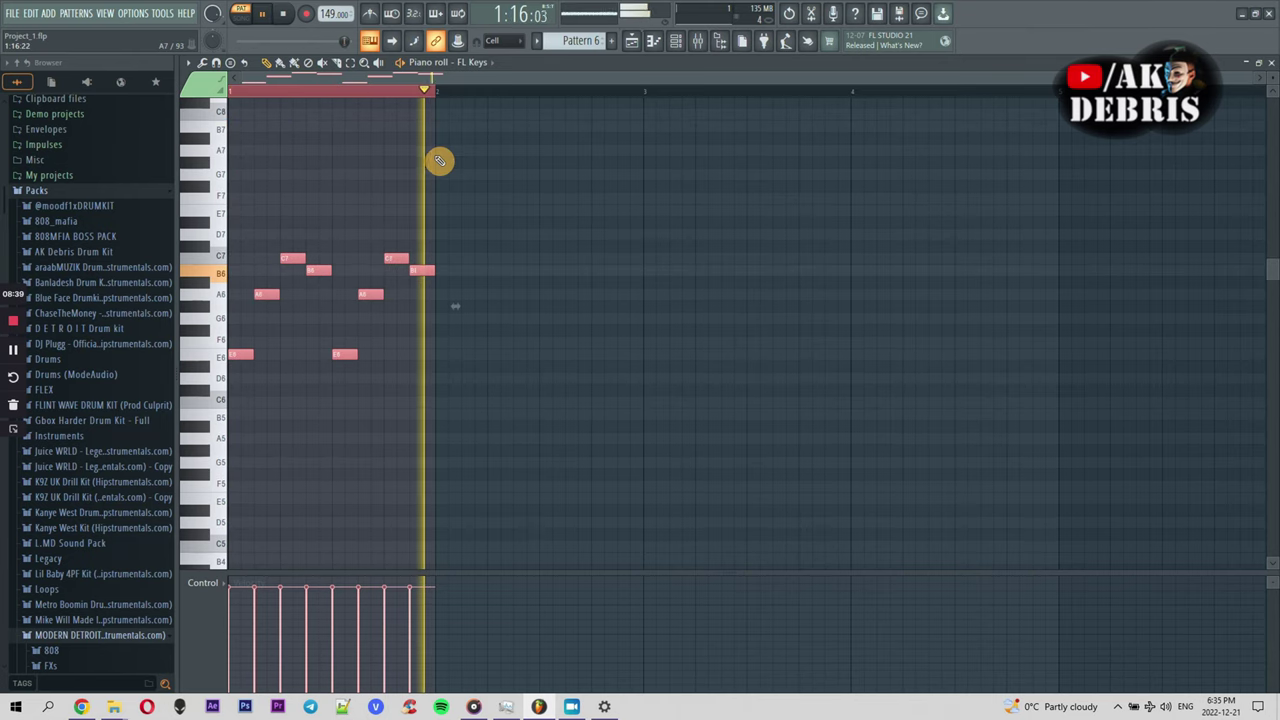
key(space)
key(ctrl+d)
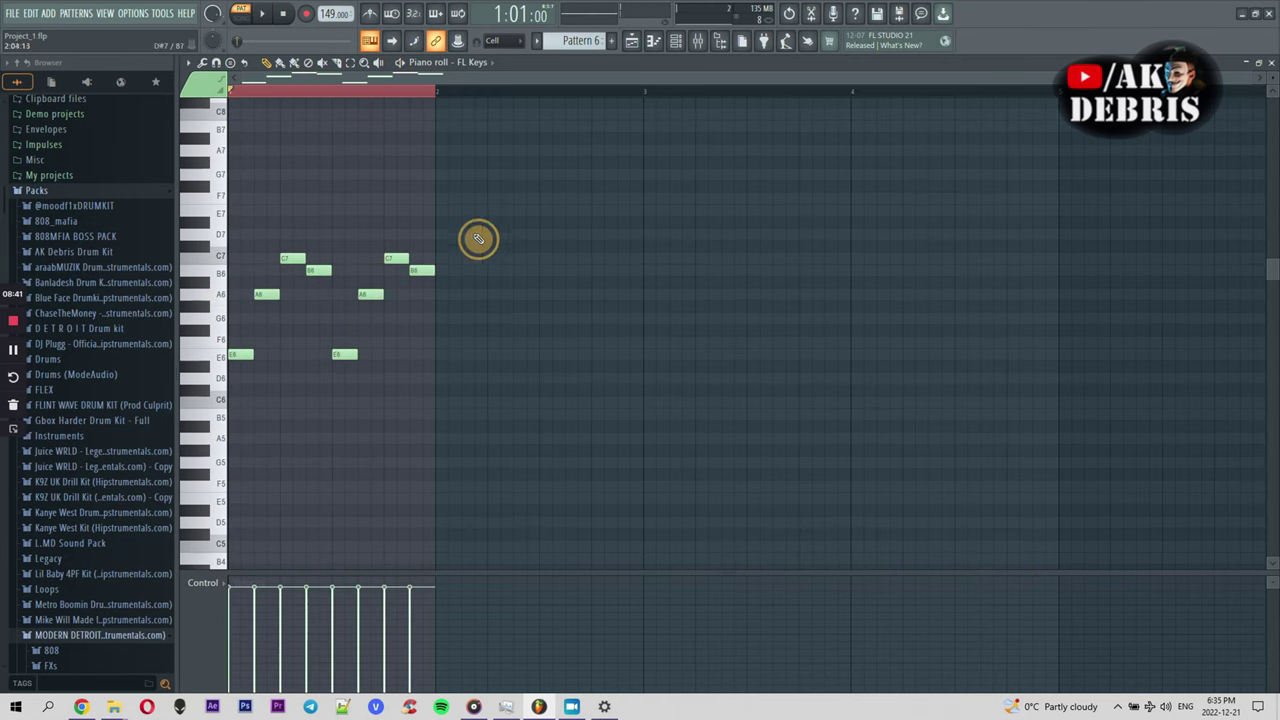
Lower the tempo to 144 BPM and place Pattern 6 at the start of playlist Track 7
key(space)
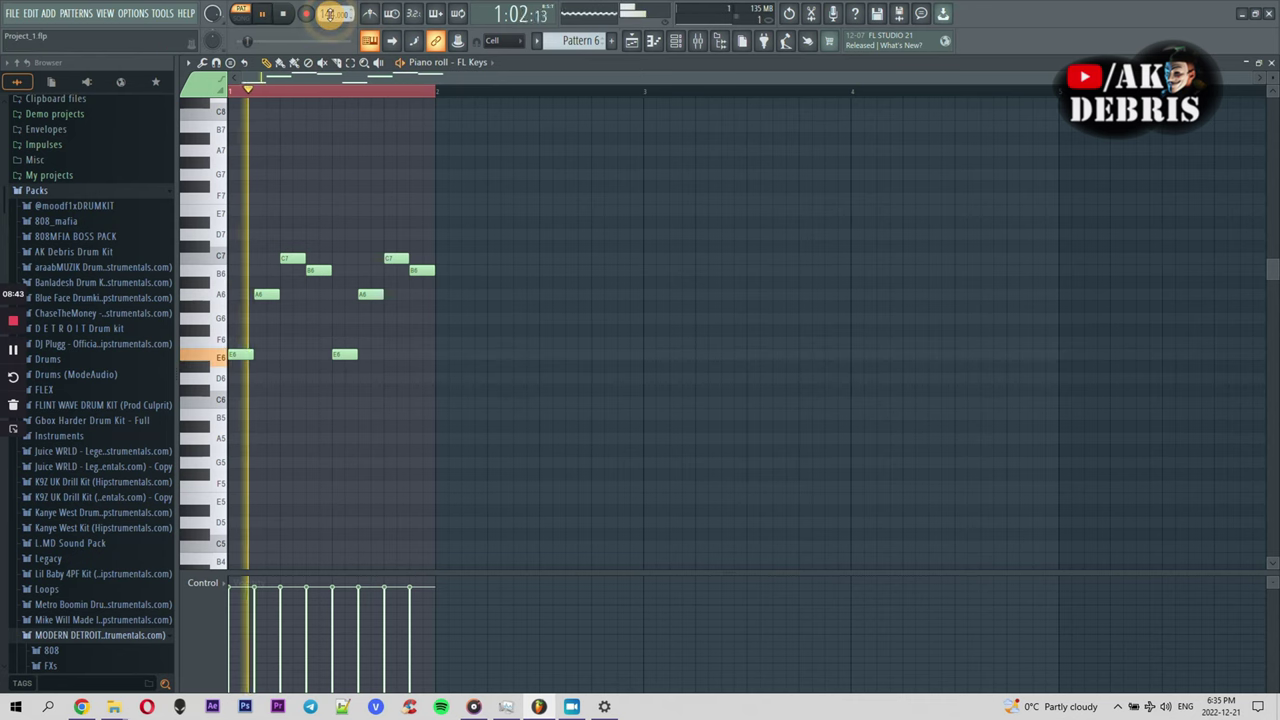
click(638, 42)
key(space)
key(space)
key(space)
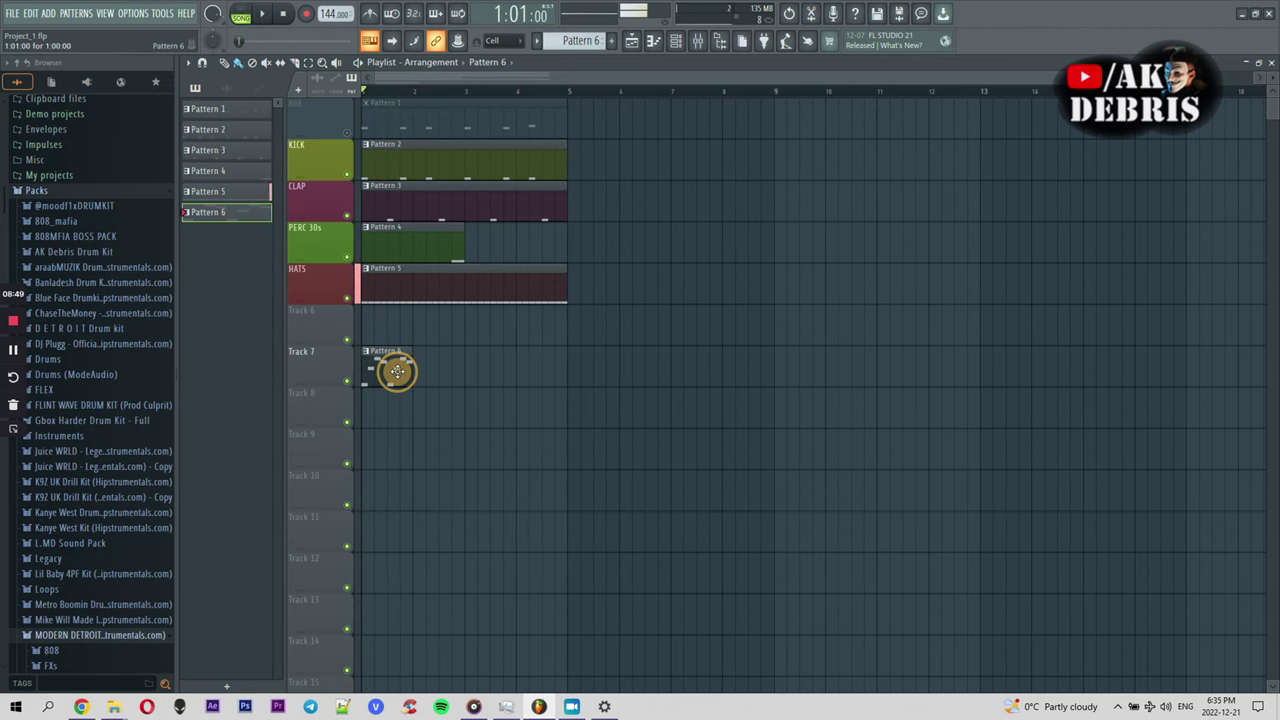
Open Pattern 6 from its playlist clip and undo the tempo change
double_click(396, 371)
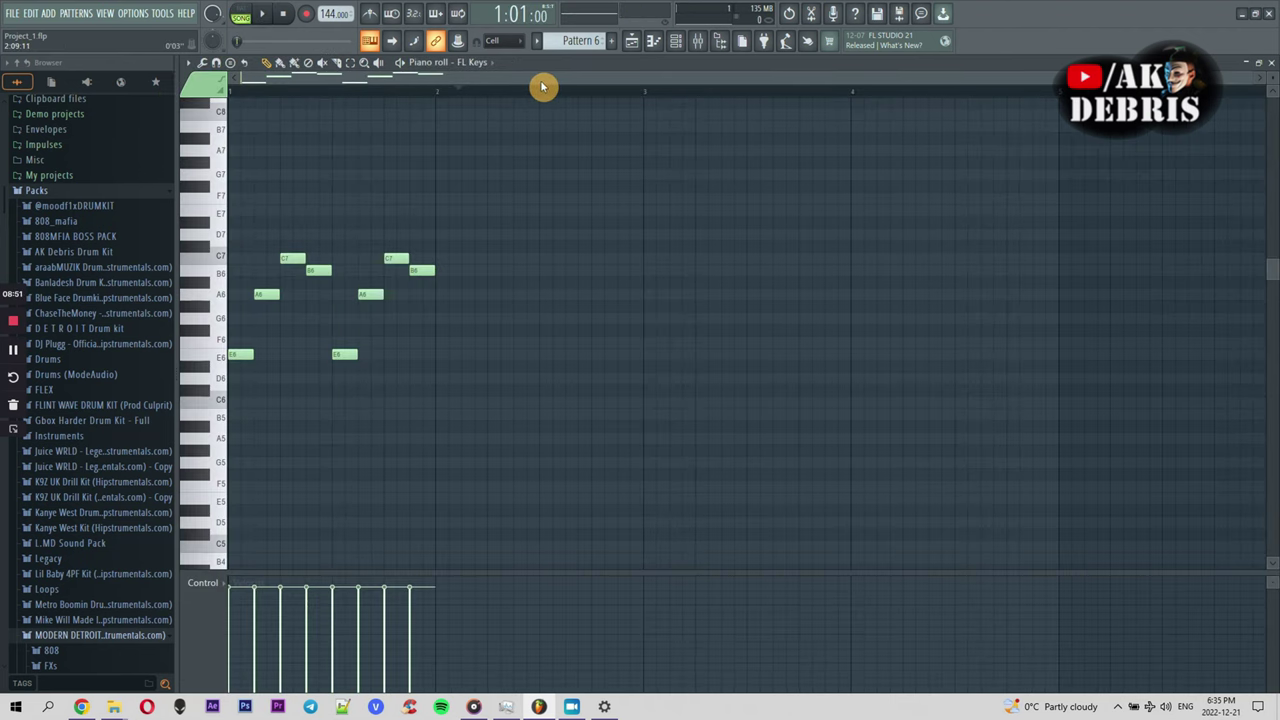
key(ctrl+a)
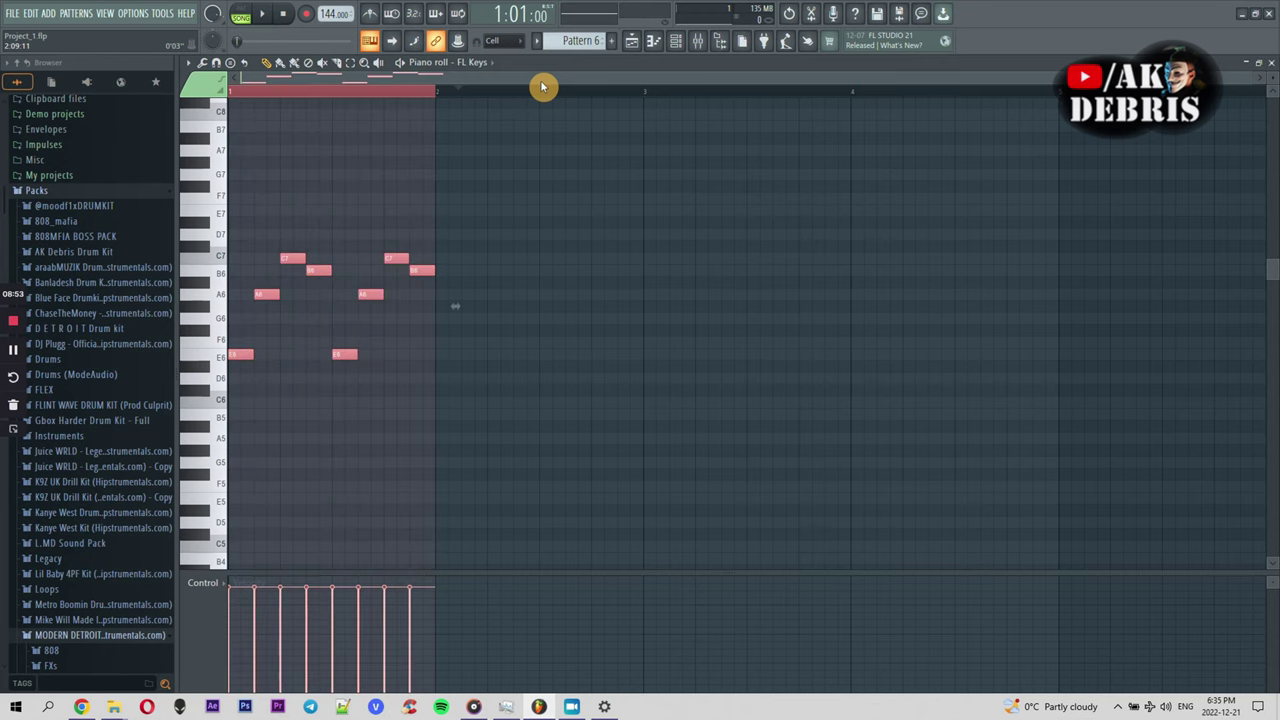
key(ctrl+z)
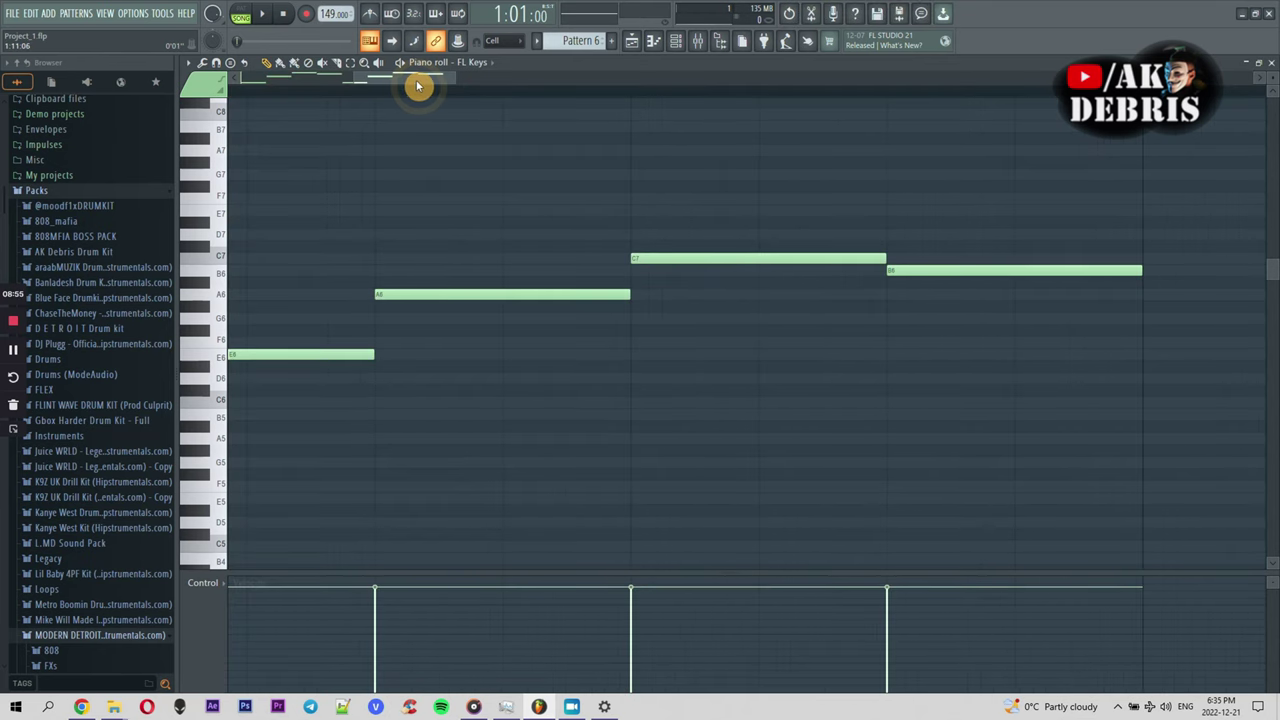
scroll(434, 163, down, 3)
key(ctrl+z)
Duplicate the one-bar melody three times to fill four bars and play it with the arrangement
key(ctrl+b)
key(ctrl+b)
key(ctrl+b)
key(space)
click(577, 285)
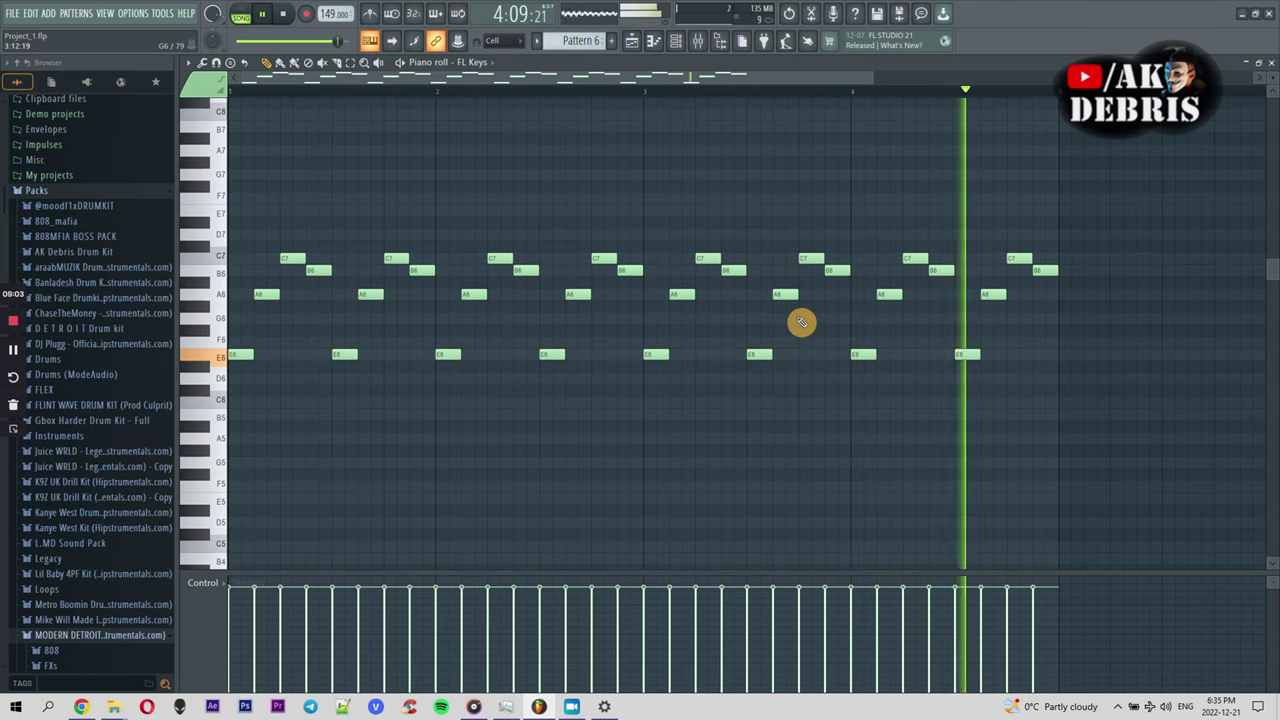
key(space)
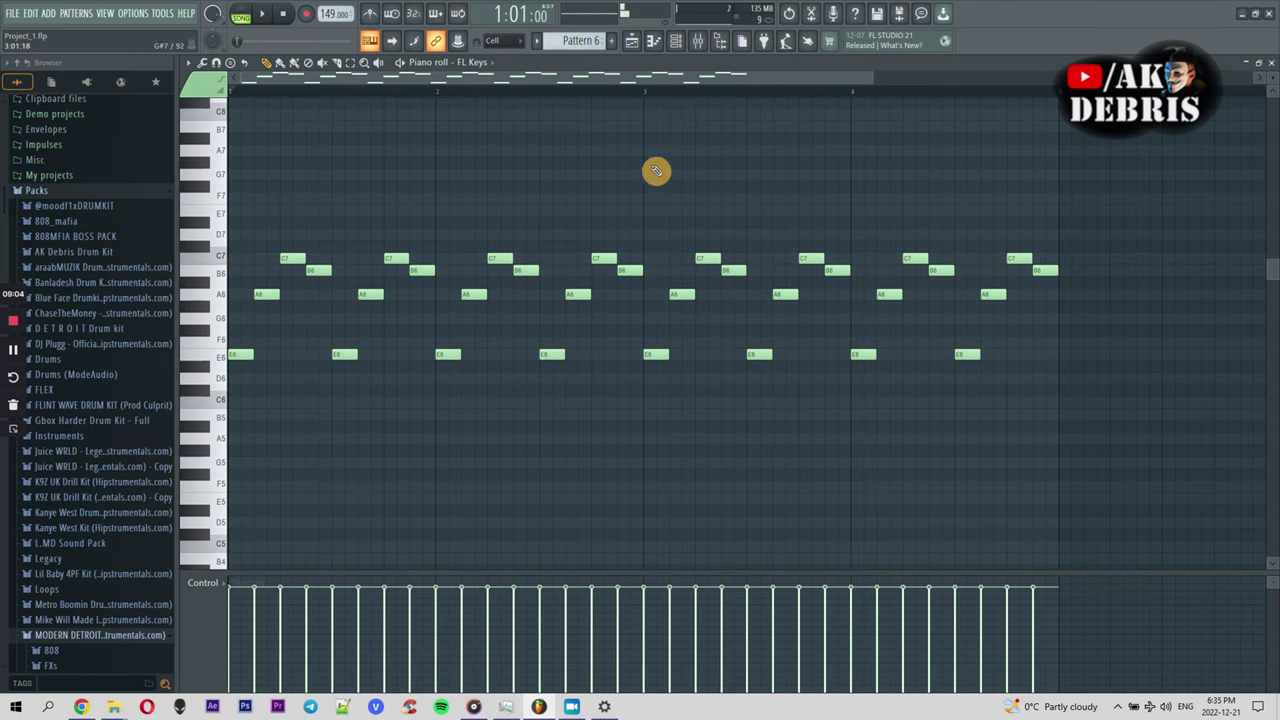
Raise all the E6 notes across the four bars by one octave to E7 and play the result
click(675, 40)
right_click(671, 173)
drag(1030, 319, 186, 380)
key(ctrl+Up)
key(space)
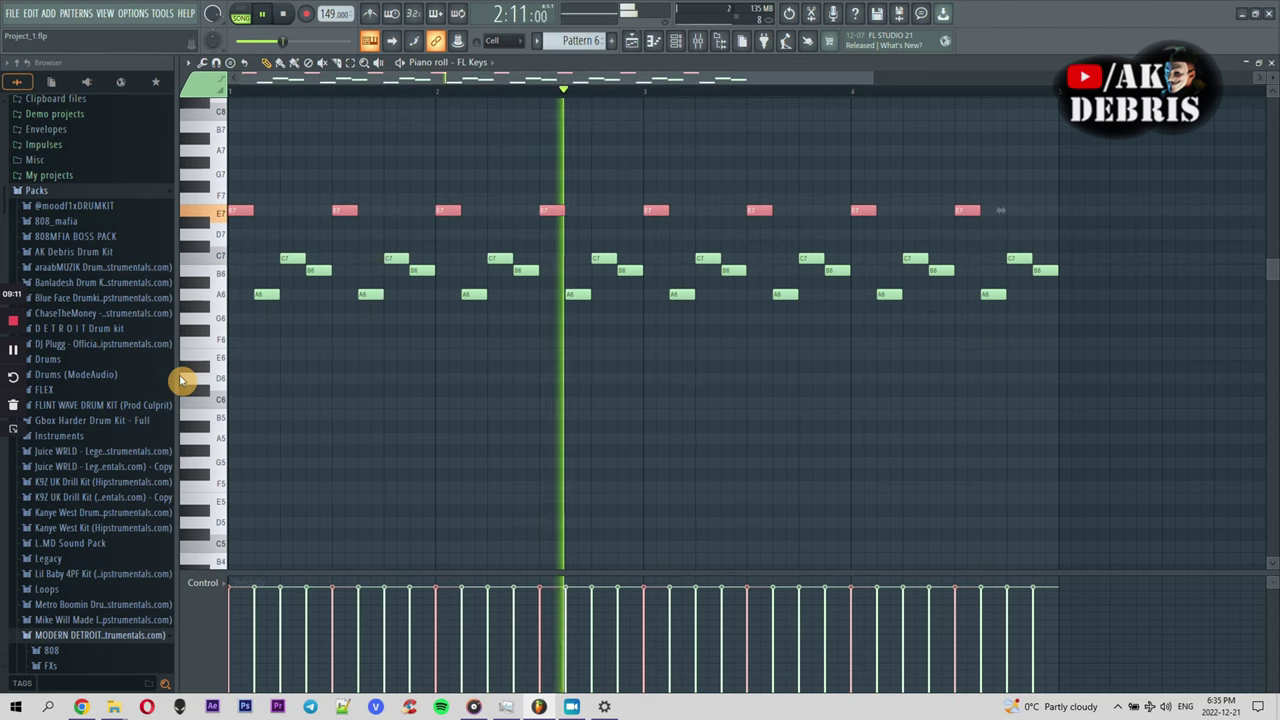
click(423, 514)
key(space)
Raise the last E7 notes in bars 2 and 4 to F7 and listen to the change
drag(547, 209, 547, 197)
key(space)
drag(966, 209, 965, 195)
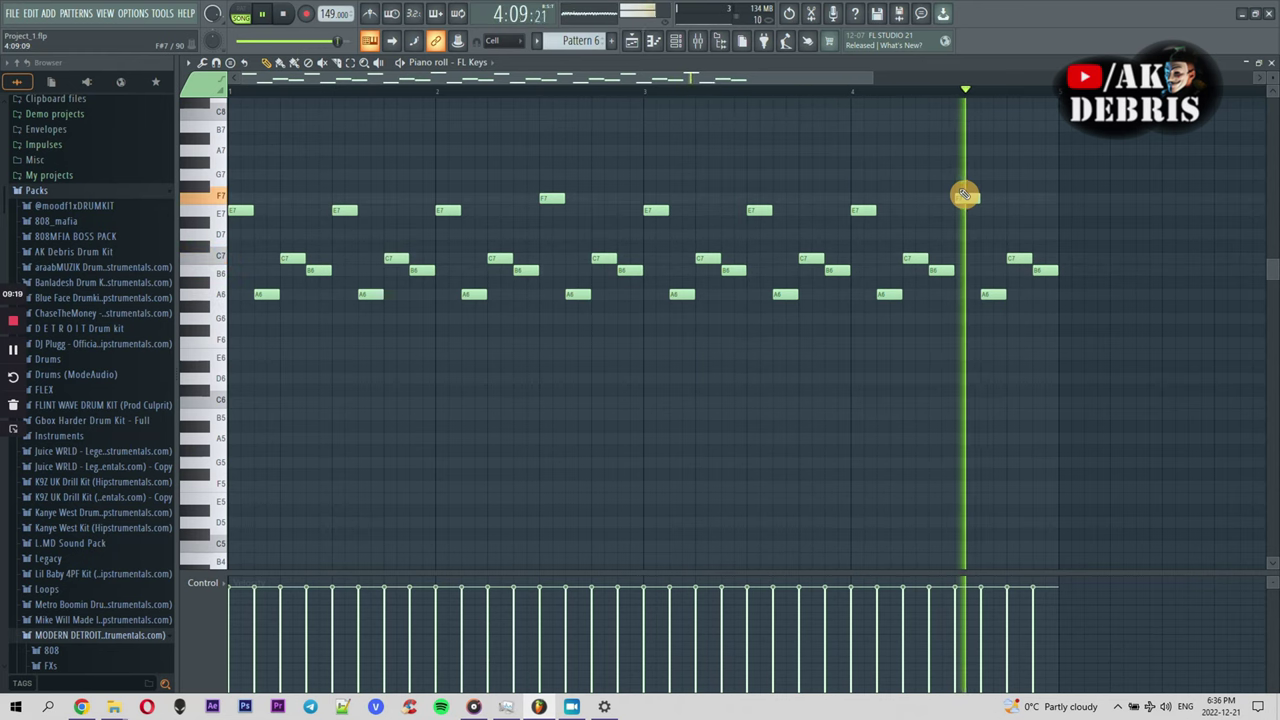
key(space)
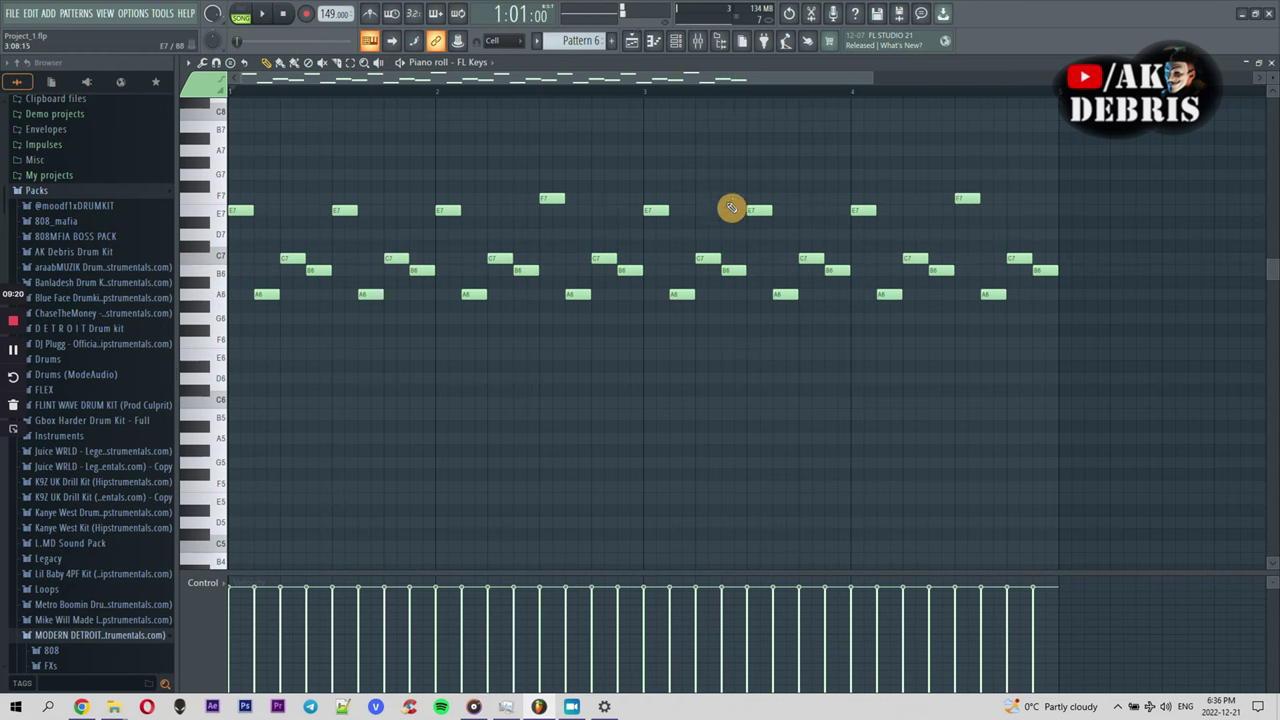
Create Pattern 7 and mute Track 7 in the playlist
click(616, 47)
click(675, 40)
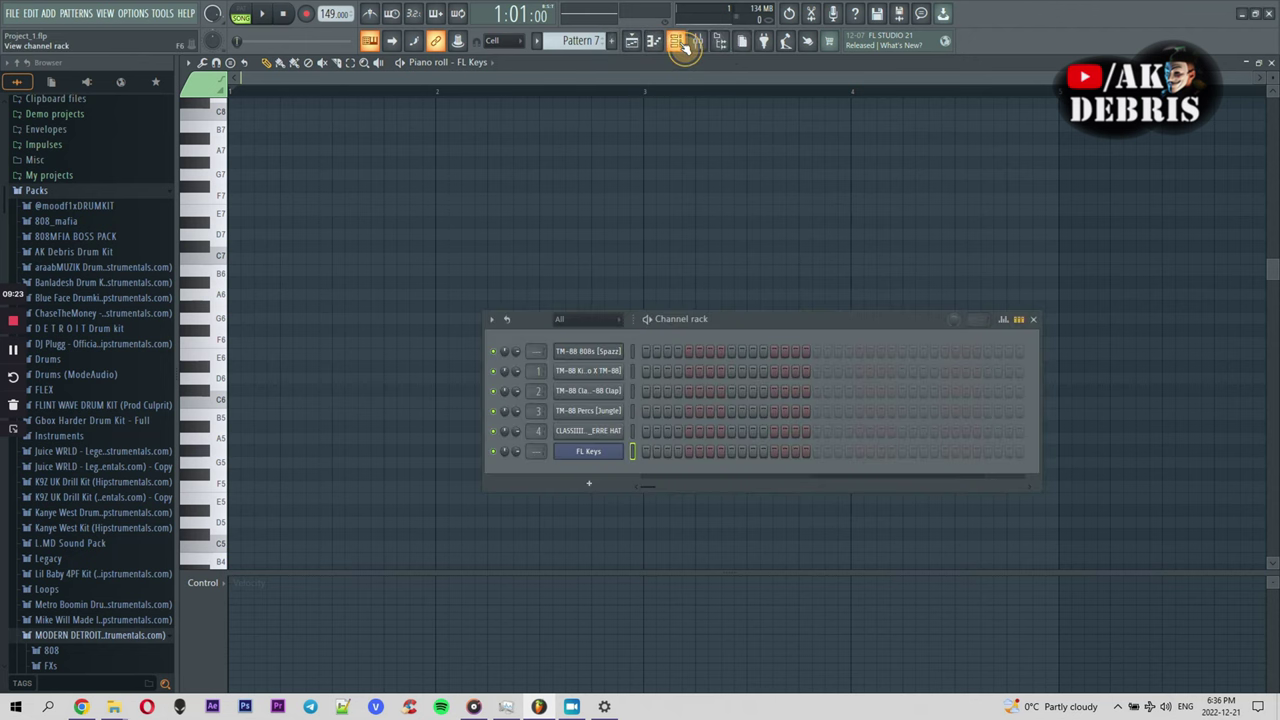
click(631, 40)
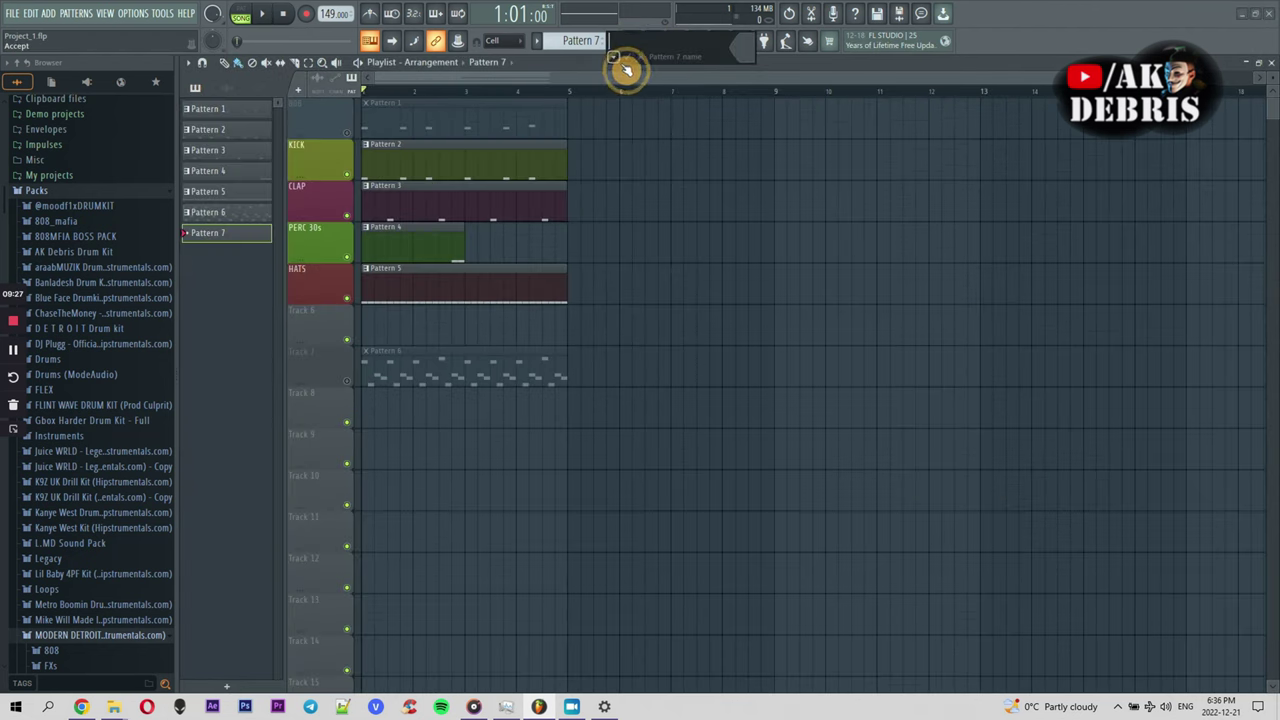
double_click(359, 449)
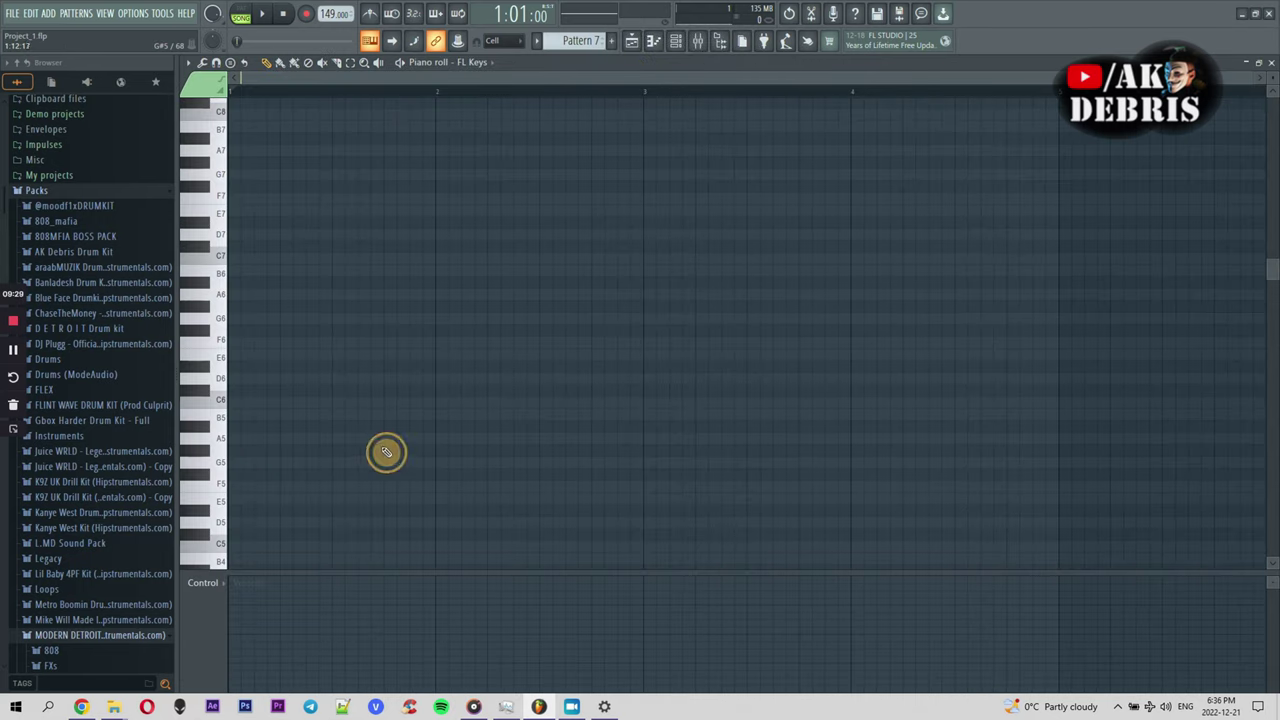
Clone the FL Keys channel in the channel rack
click(676, 41)
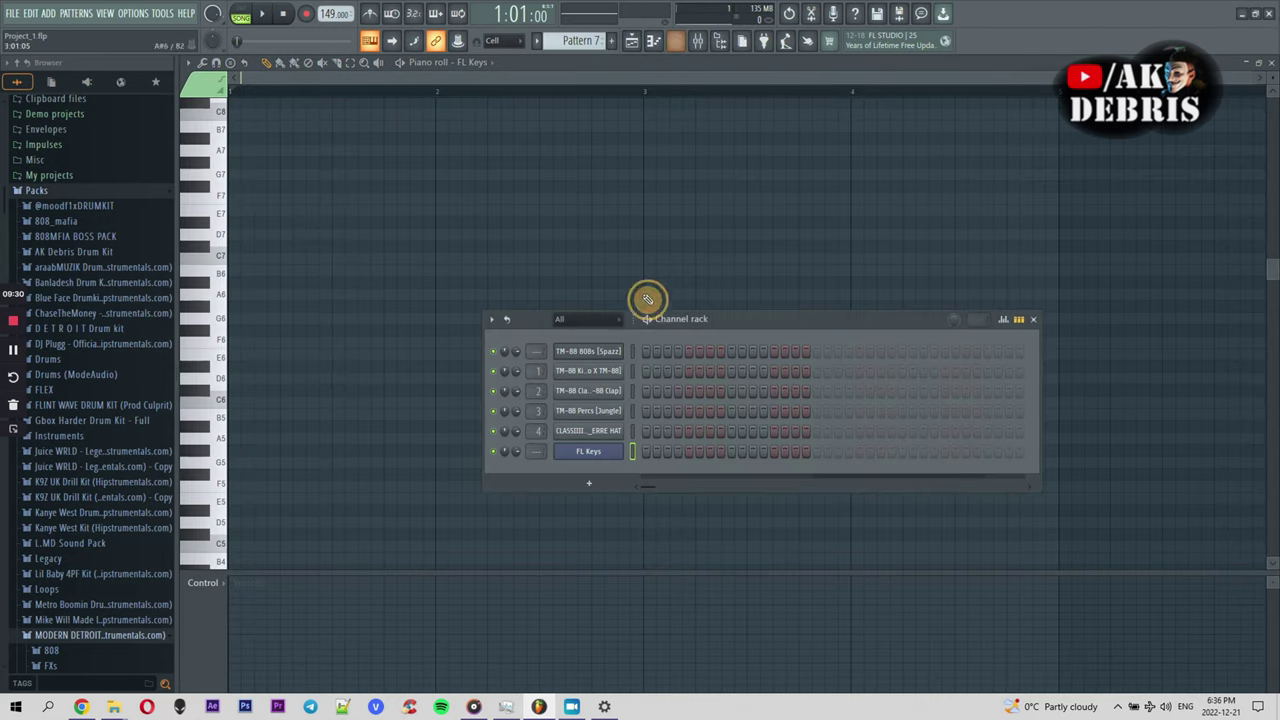
click(596, 484)
click(617, 103)
right_click(620, 450)
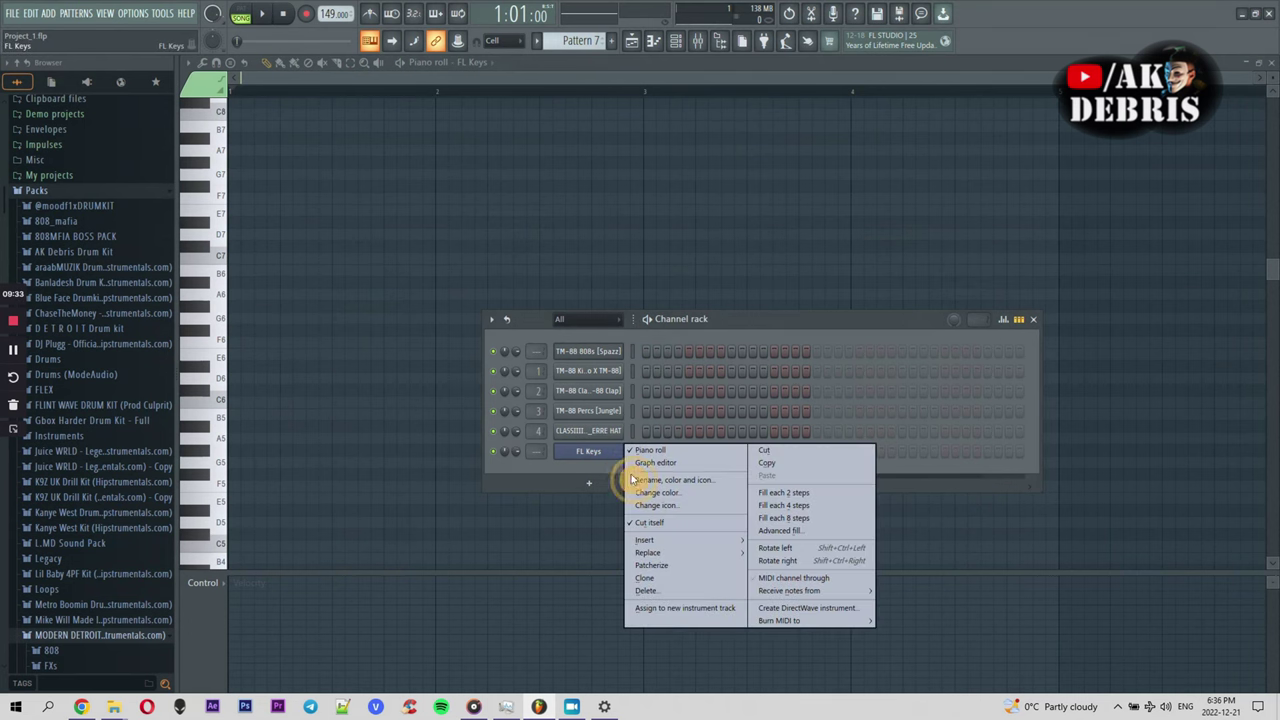
click(666, 579)
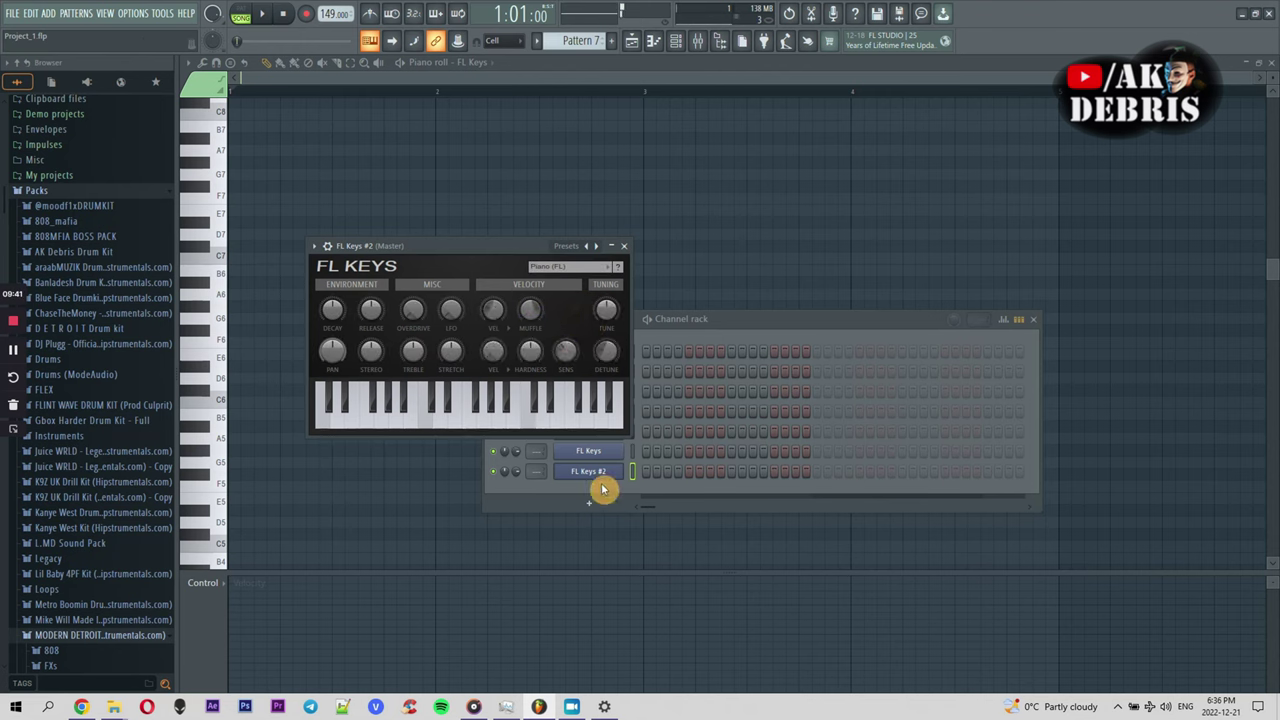
Open the empty Pattern 7 piano roll for the cloned FL Keys channel
right_click(590, 471)
click(603, 472)
right_click(609, 473)
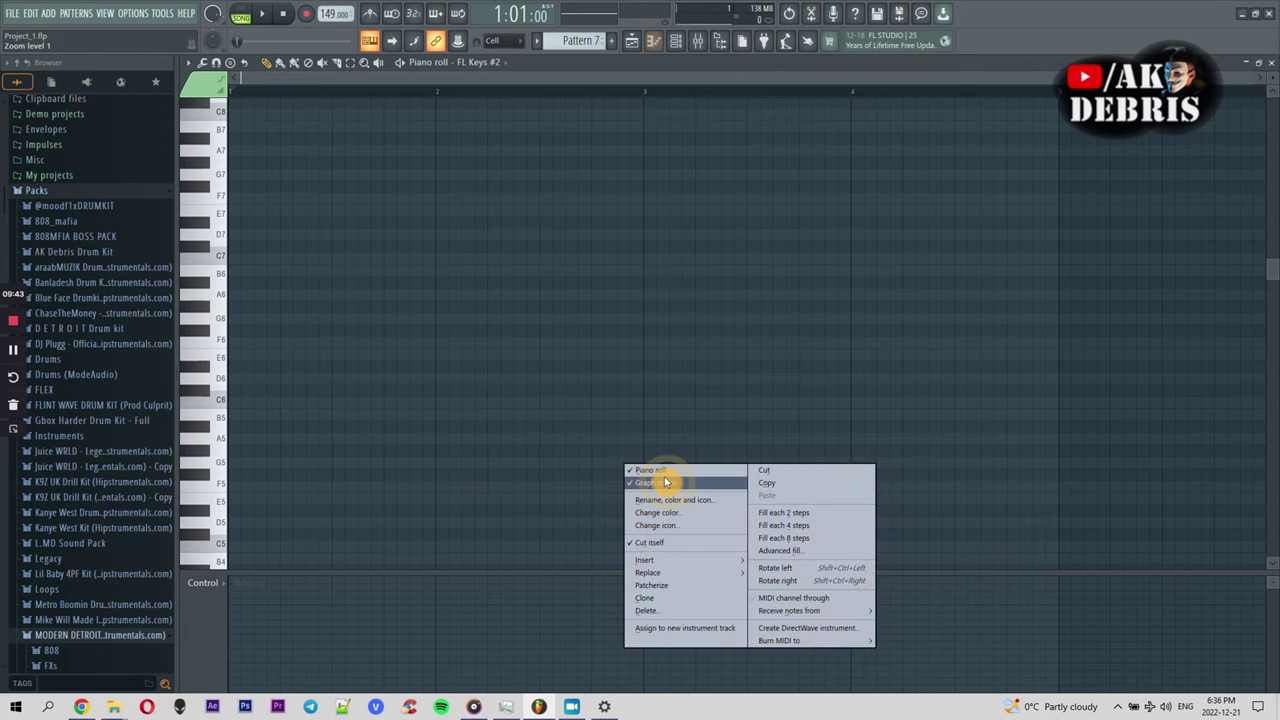
click(631, 477)
right_click(631, 477)
click(643, 478)
right_click(632, 477)
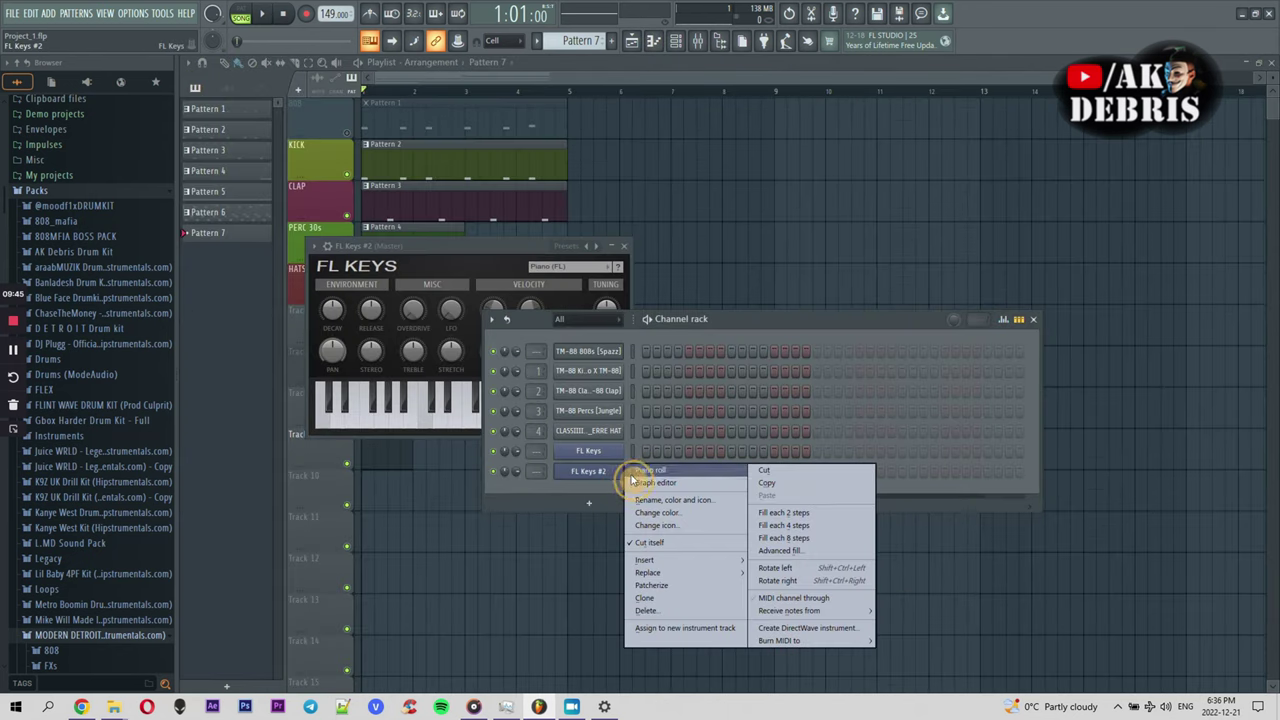
click(645, 471)
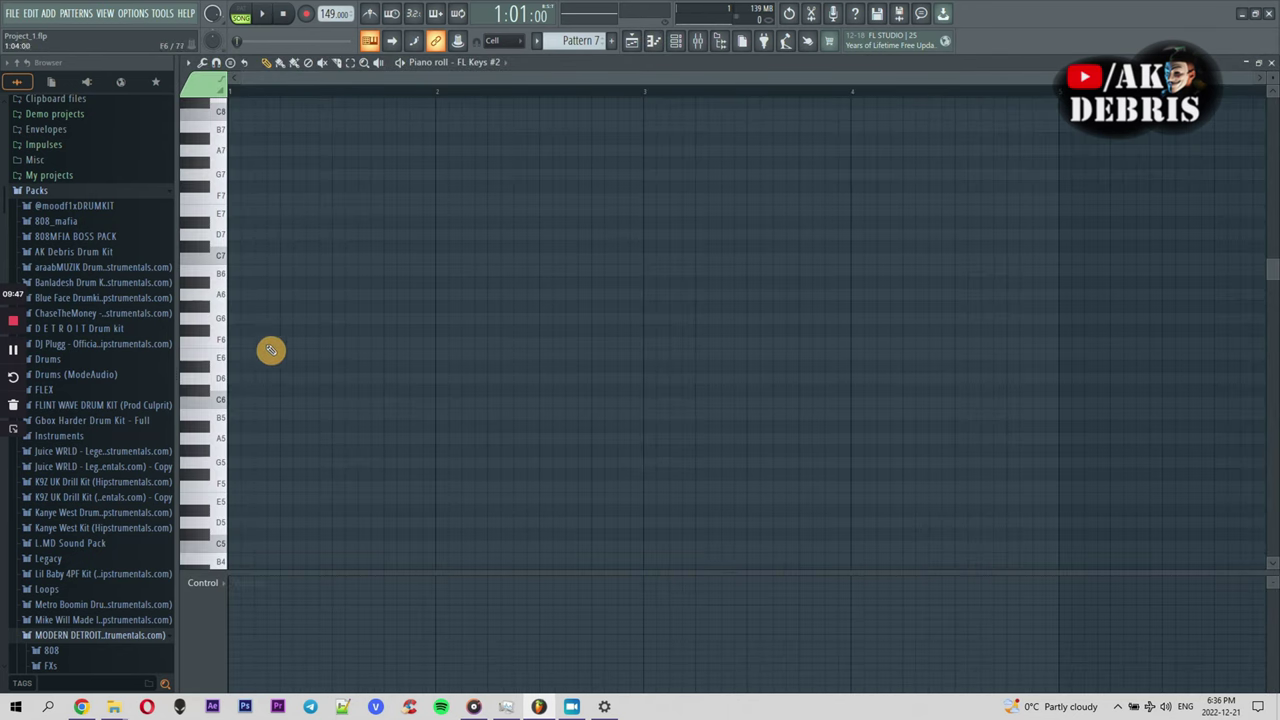
Draw a one-bar FL Keys phrase repeating short C6 and B5 notes with a longer E5, and duplicate it into bar 2
scroll(271, 347, down, 3)
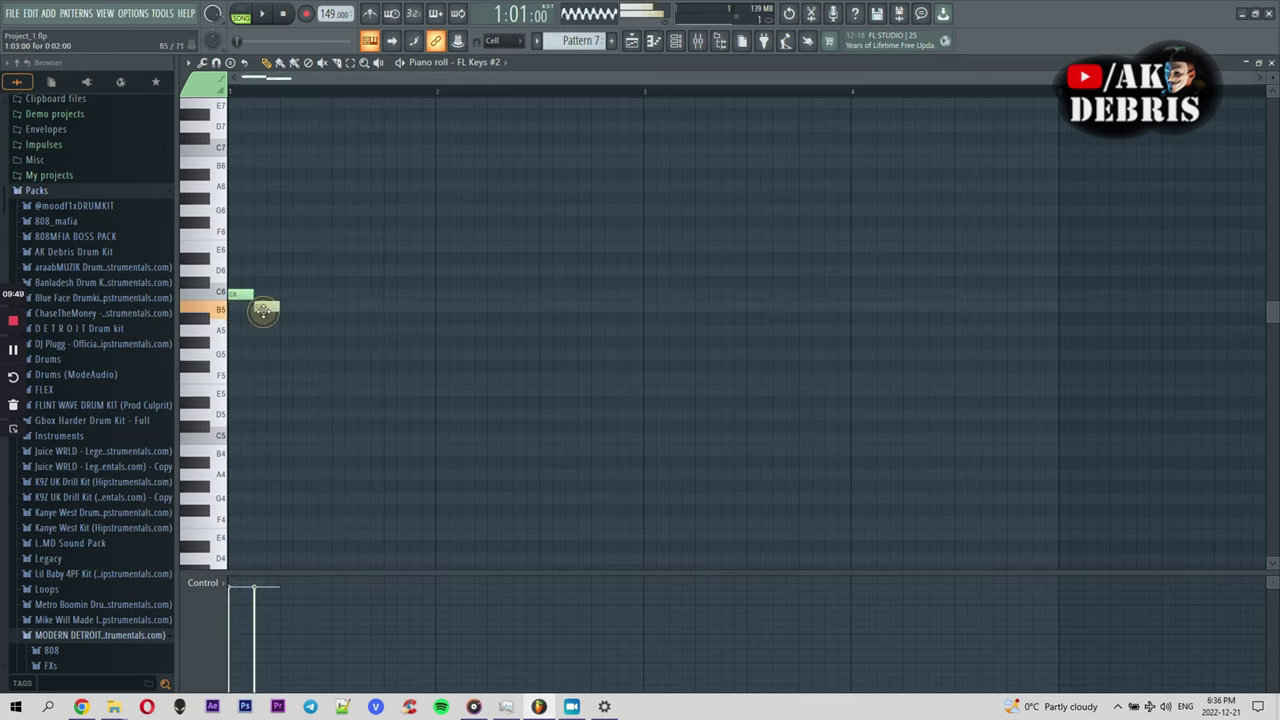
key(space)
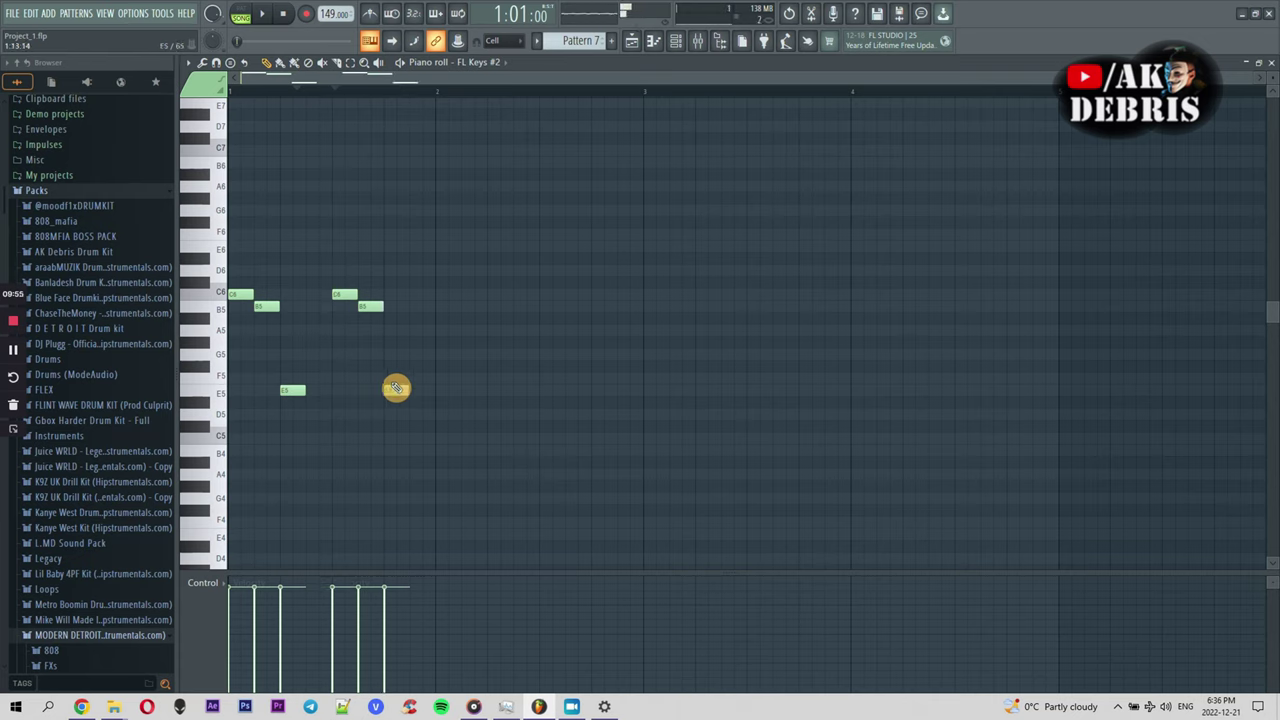
click(396, 390)
key(ctrl+a)
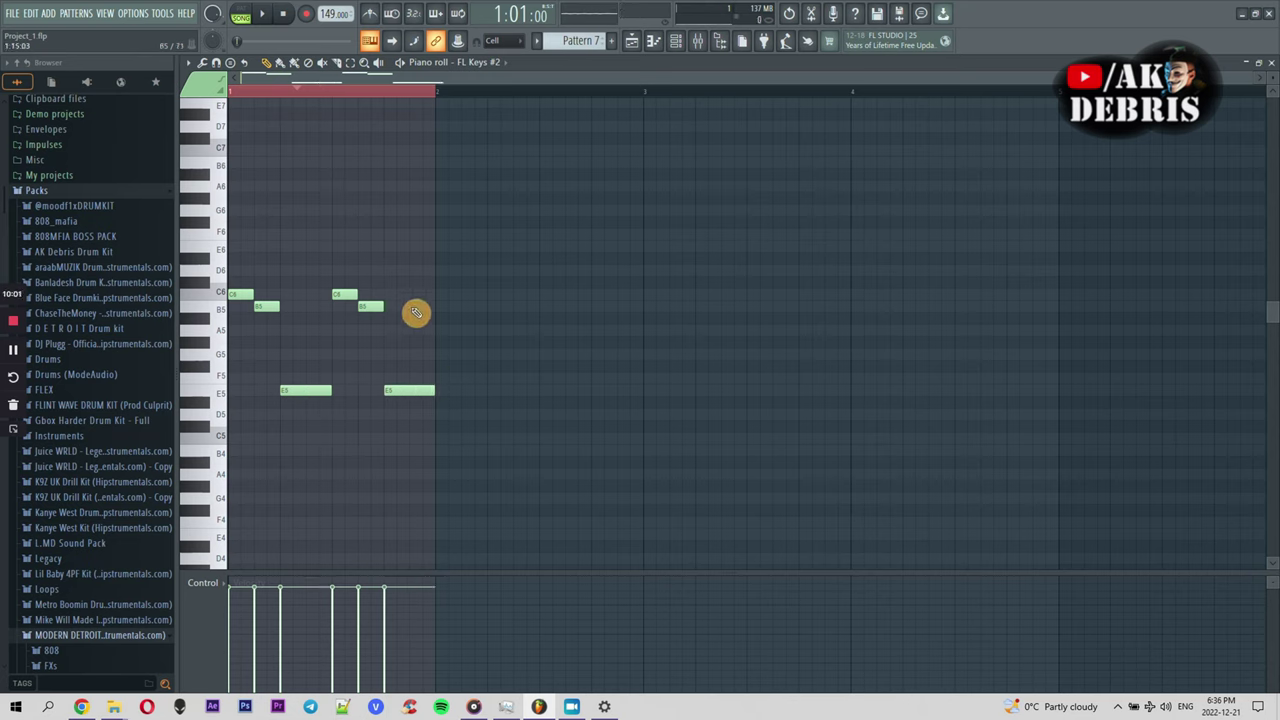
key(space)
key(ctrl+b)
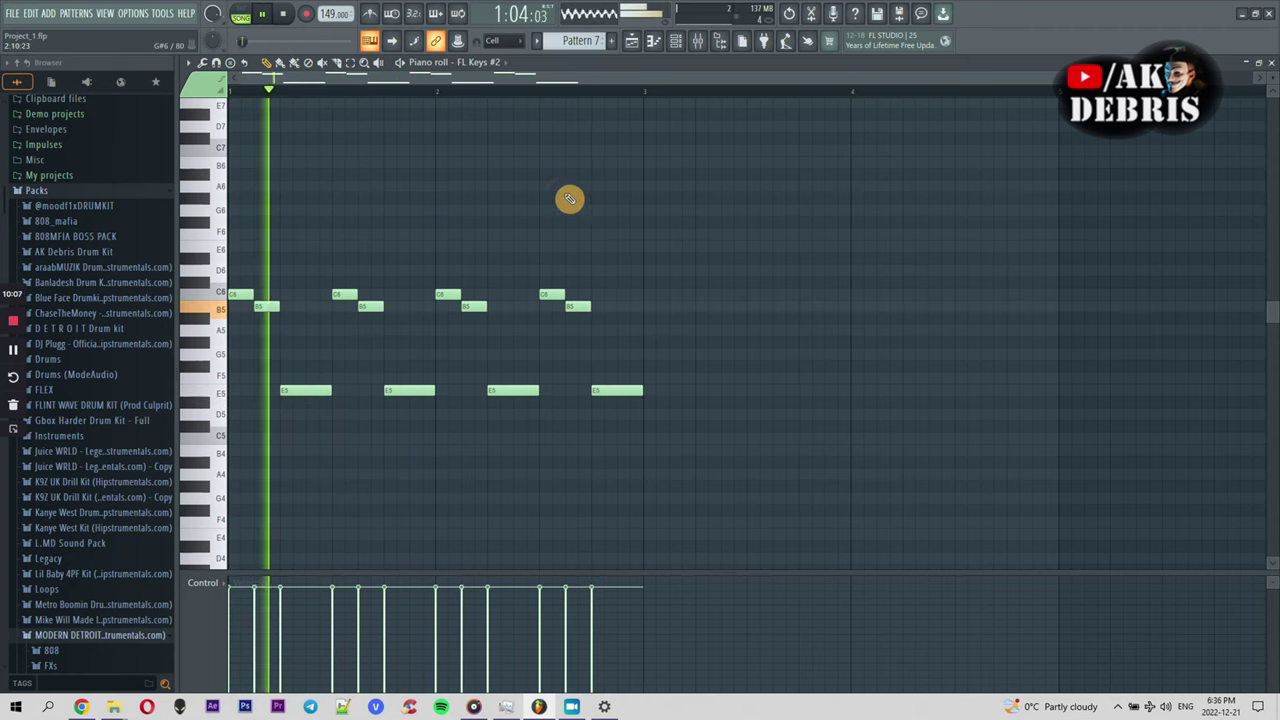
Rework the second half of bar 2 into a longer F5 followed by short B5 and C6 notes
mouse_move(534, 385)
mouse_down()
mouse_move(500, 389)
mouse_move(531, 394)
mouse_up()
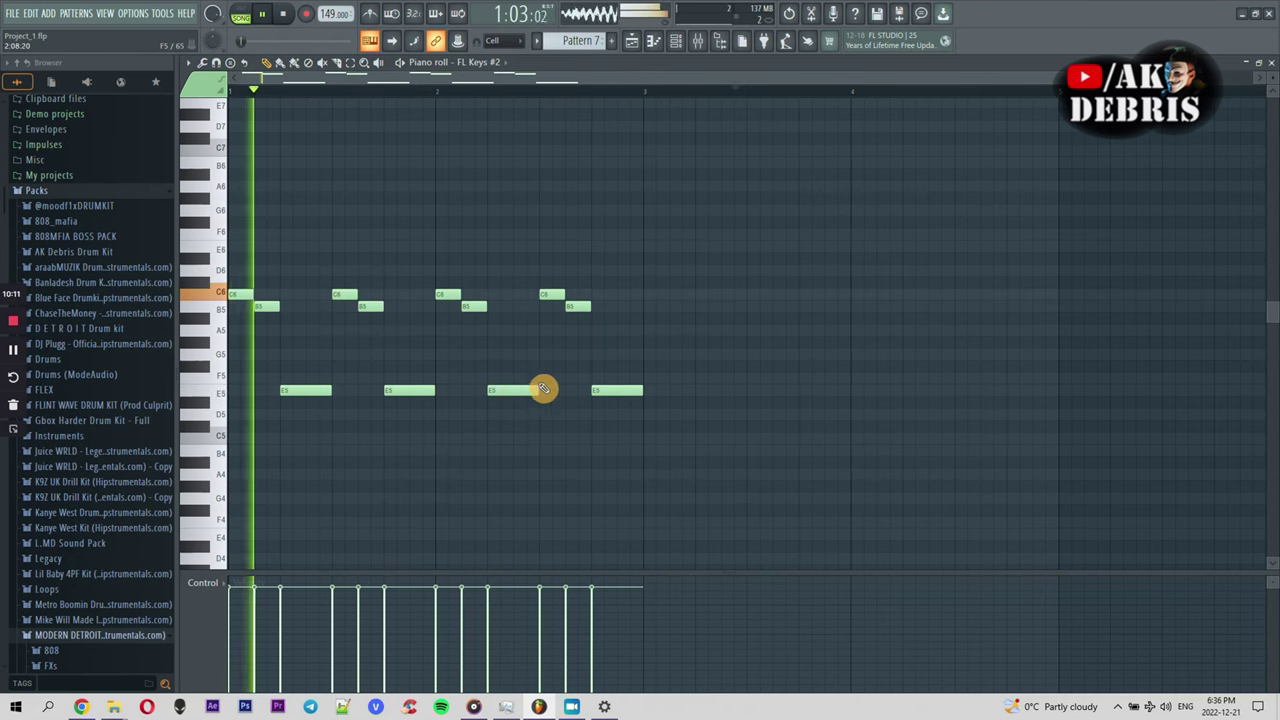
drag(641, 389, 629, 322)
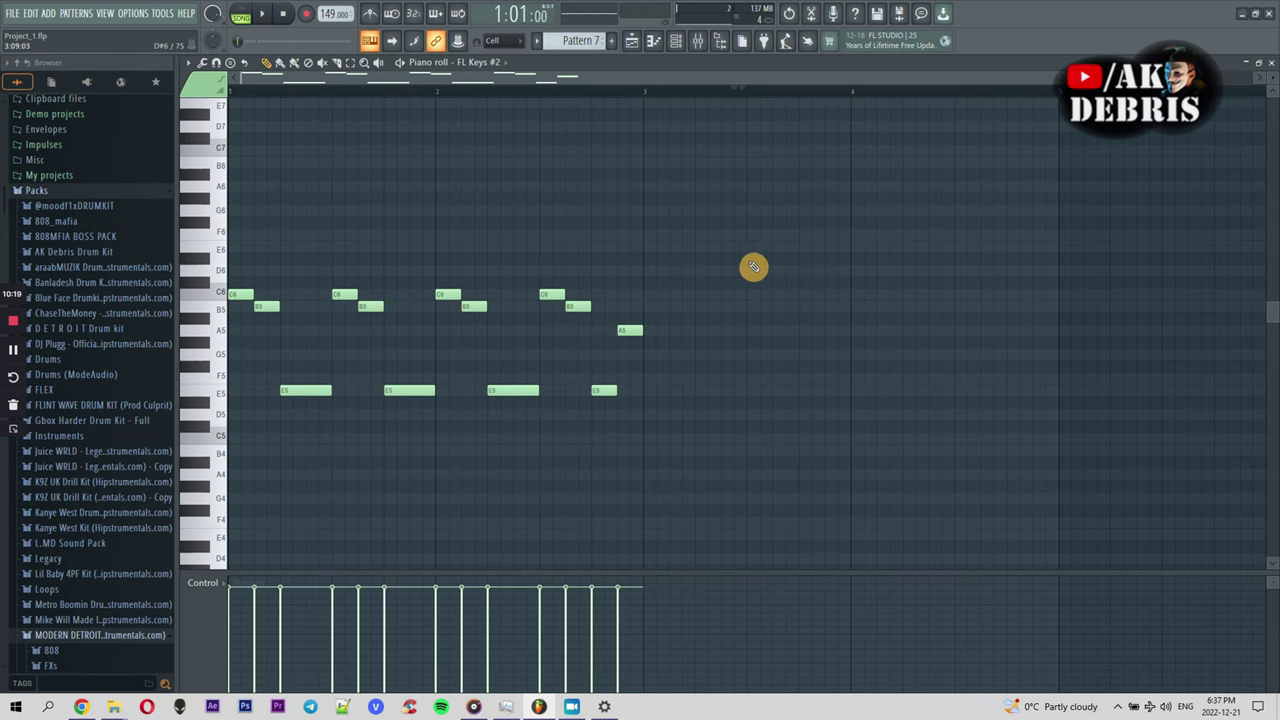
right_click(632, 333)
drag(636, 386, 575, 368)
drag(518, 245, 574, 314)
drag(578, 305, 623, 294)
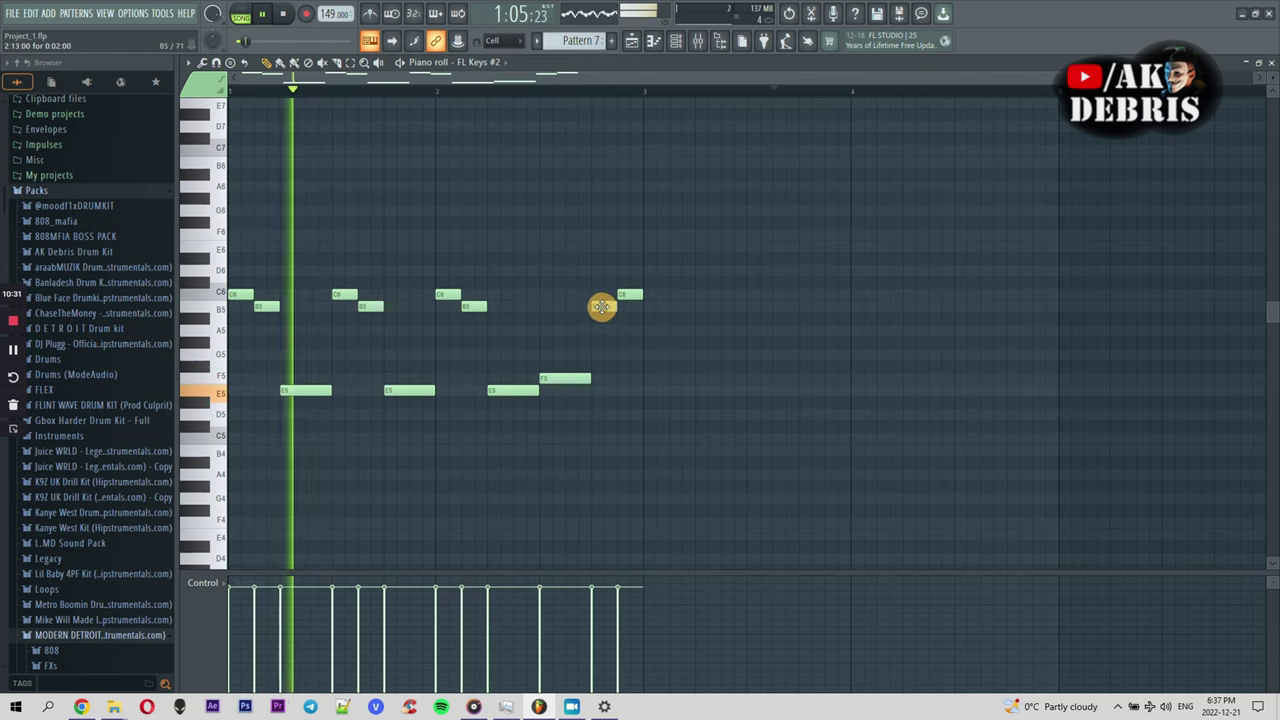
Lower the last two notes of bar 2 to A5 and B5 and play back the melody
mouse_move(605, 305)
mouse_down()
mouse_move(603, 340)
mouse_move(609, 325)
mouse_up()
right_click(626, 300)
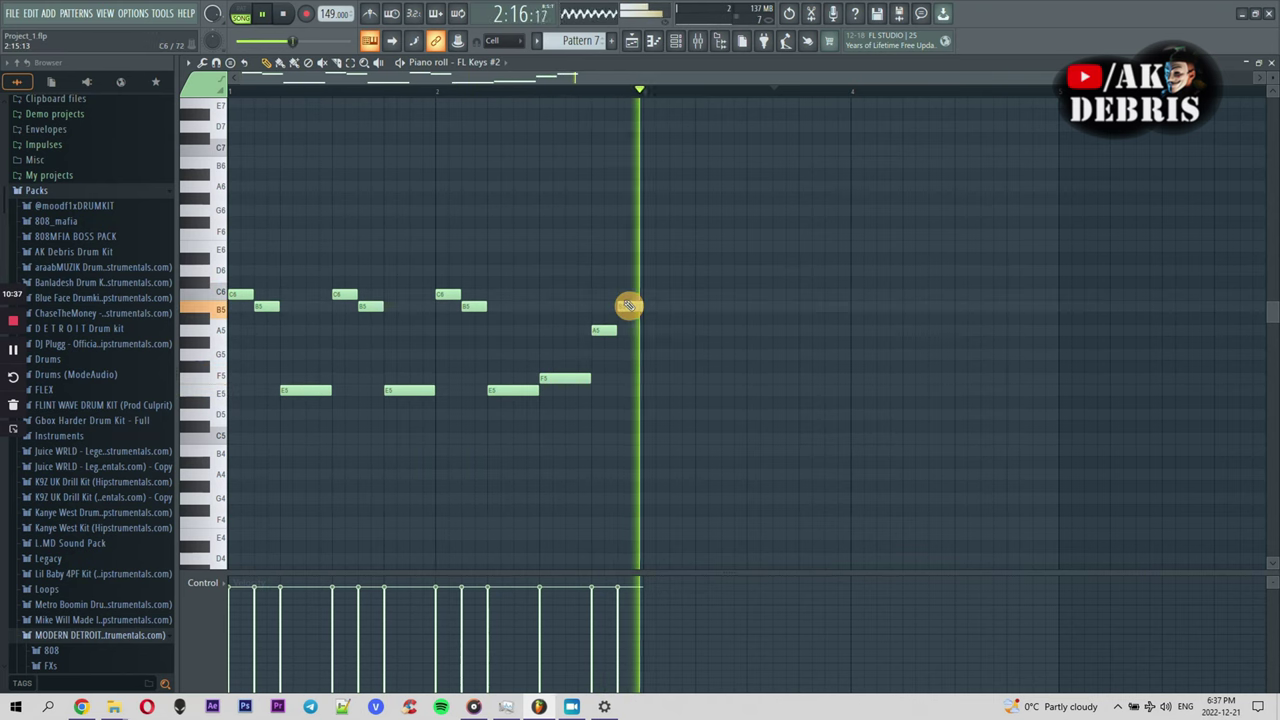
key(space)
key(space)
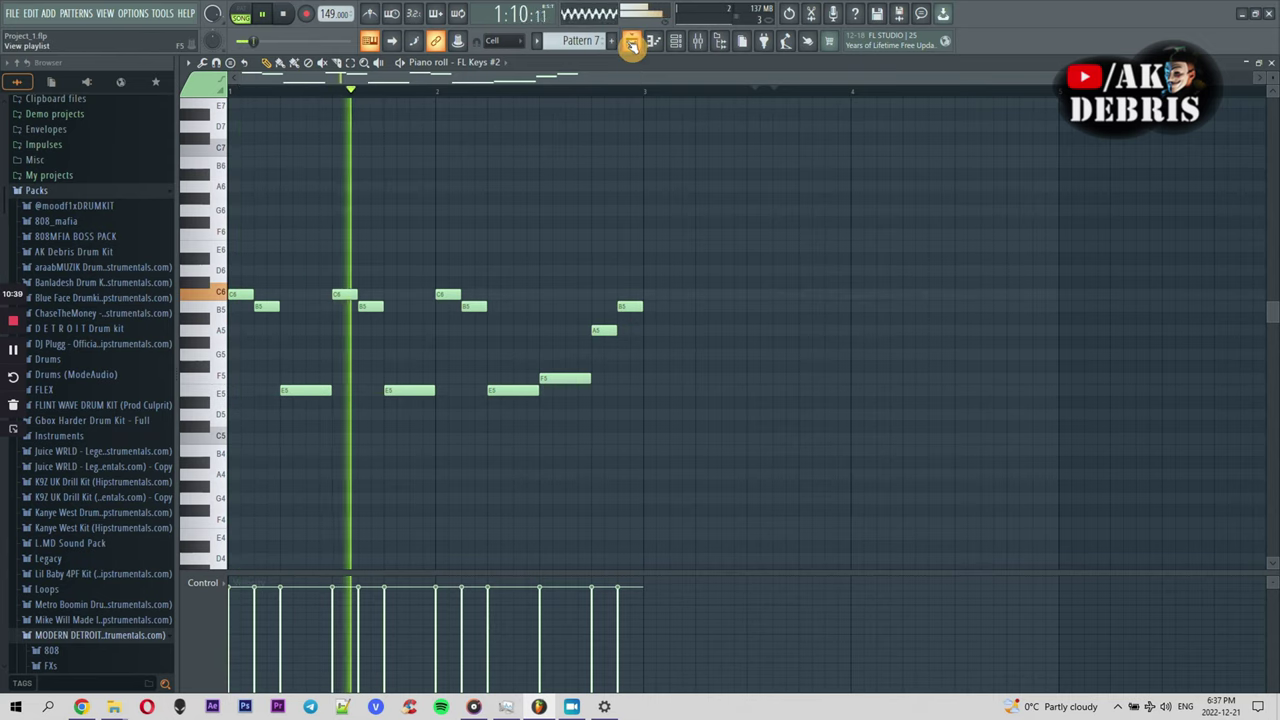
Duplicate the Pattern 7 clip on Track 9 of the playlist so the melody fills four bars
click(631, 40)
key(ctrl+b)
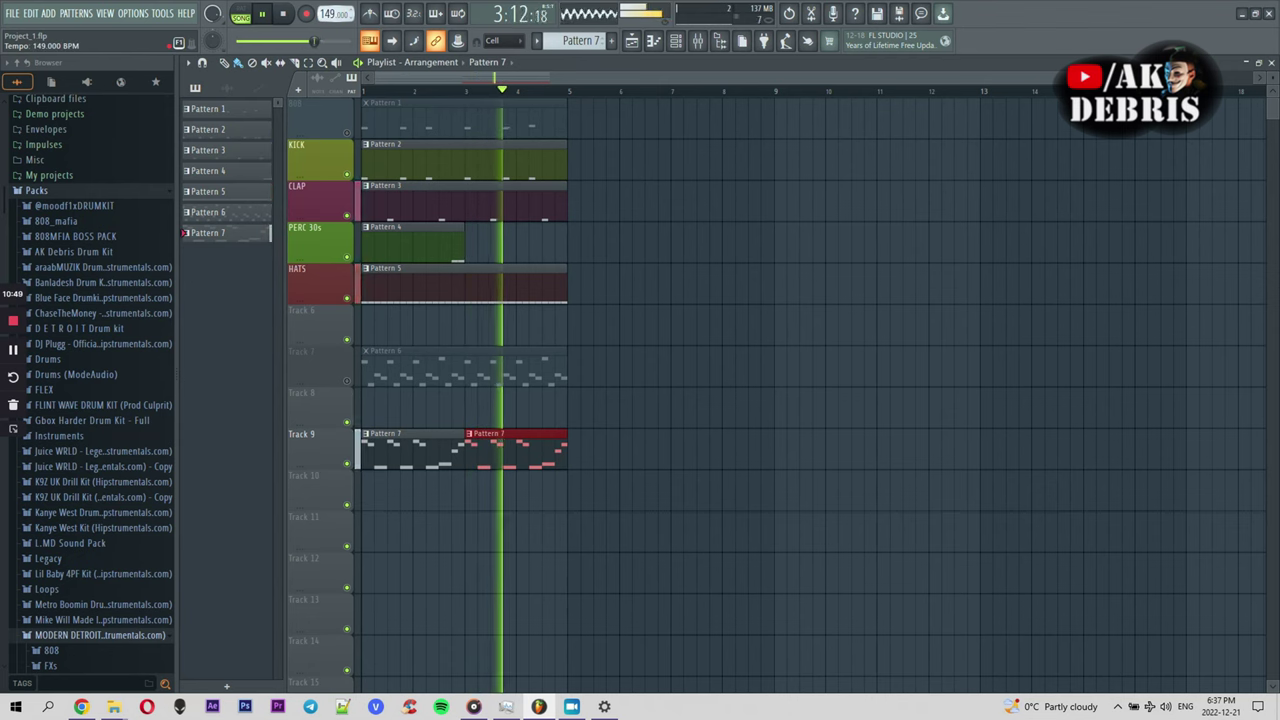
key(space)
Delete all the FL Keys notes in Pattern 6 and return to the playlist
double_click(450, 368)
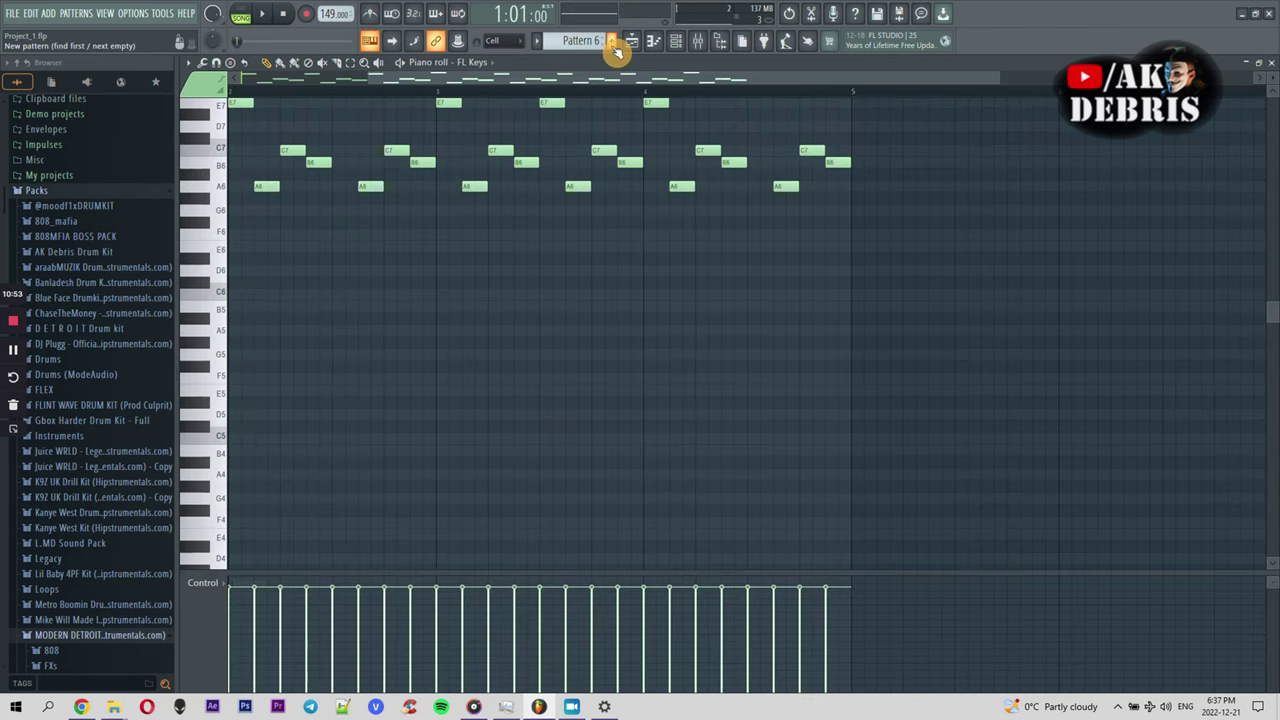
key(ctrl+a)
key(Delete)
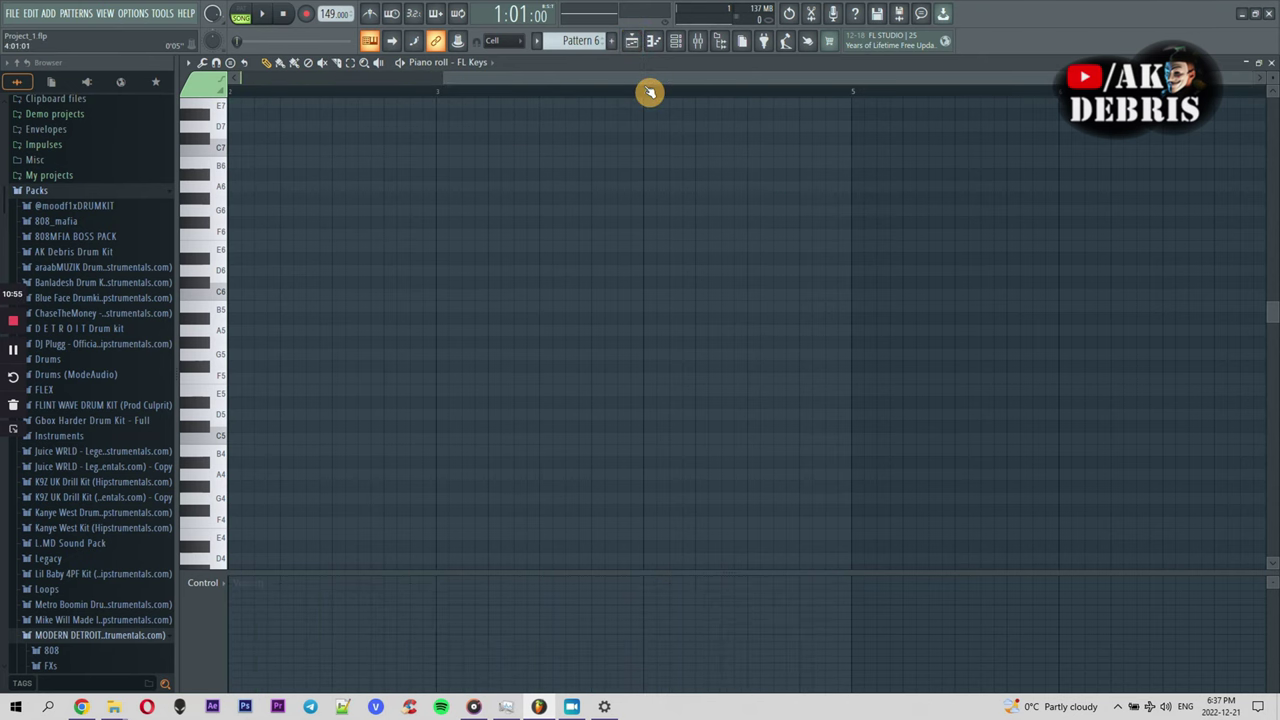
click(631, 44)
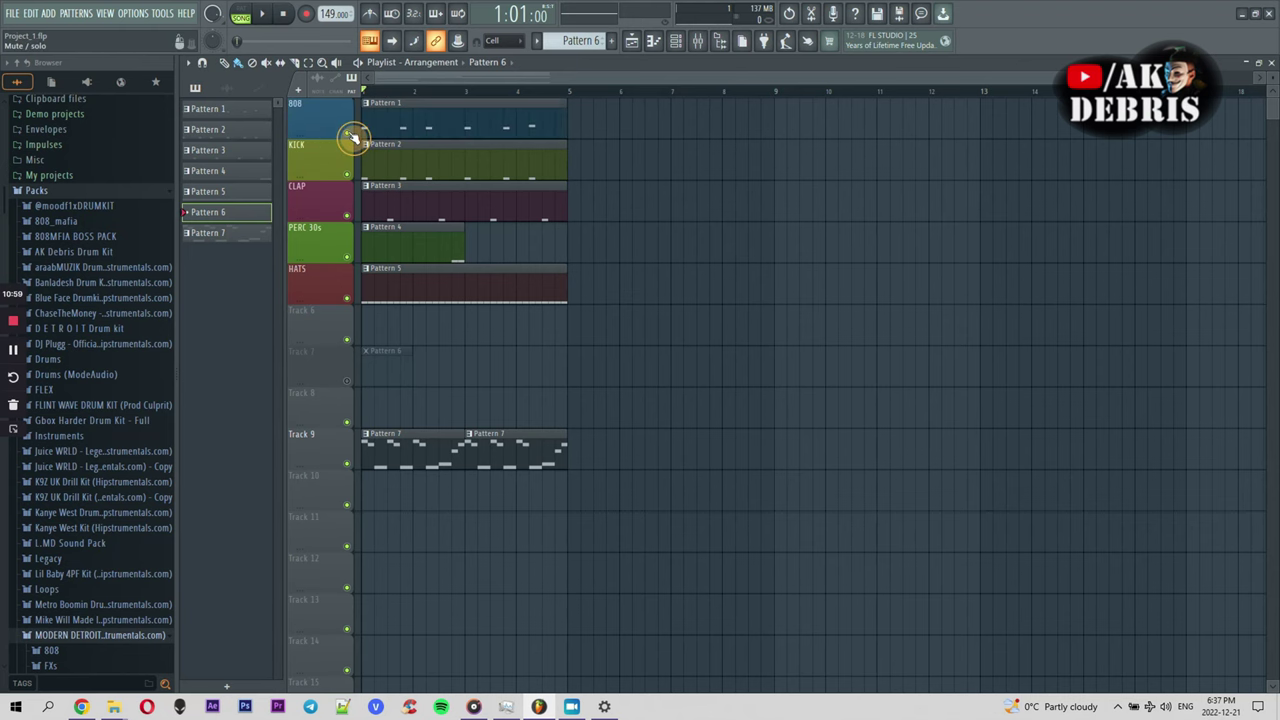
Examine the 808 notes in Pattern 1 and listen to them alone and with the arrangement
double_click(418, 114)
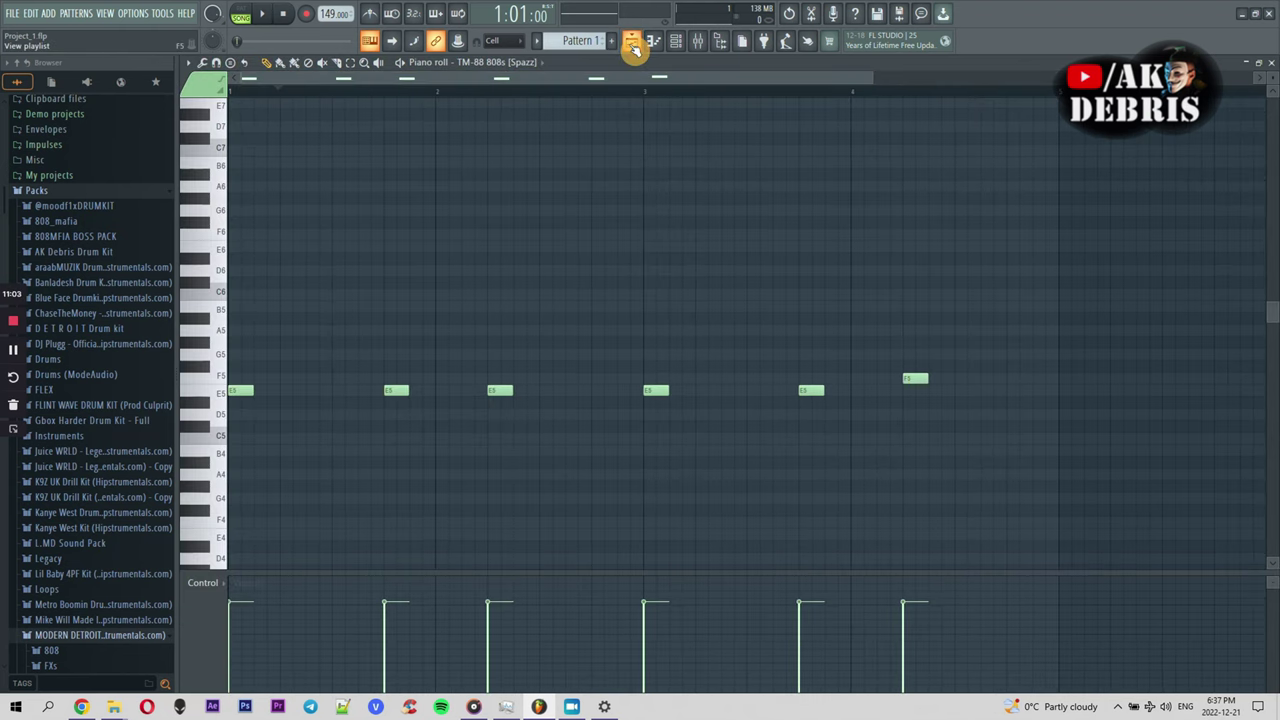
key(space)
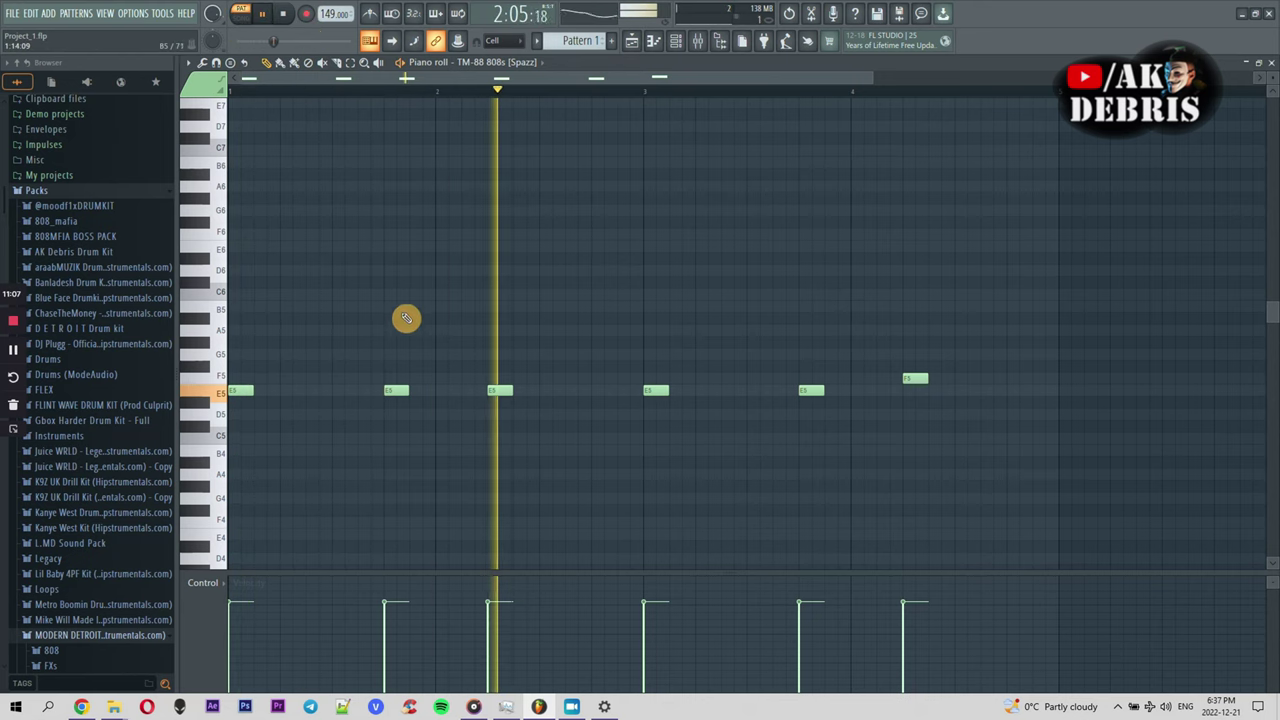
click(673, 44)
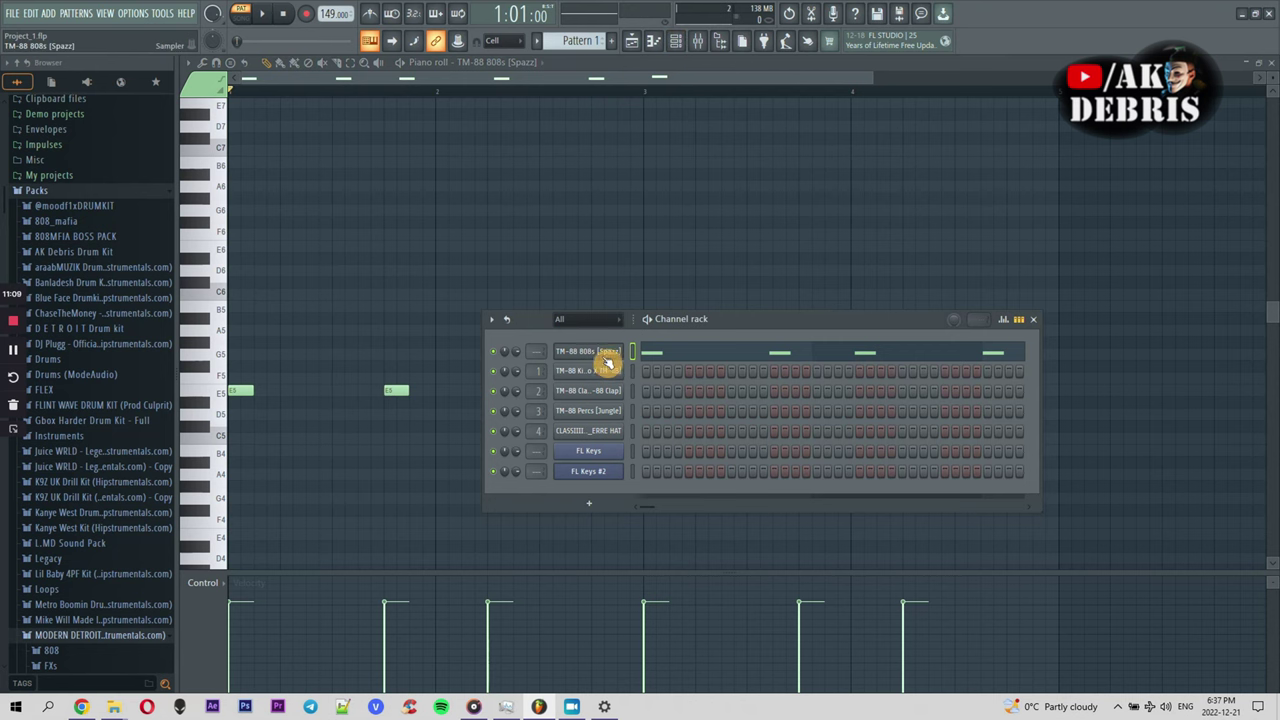
right_click(608, 367)
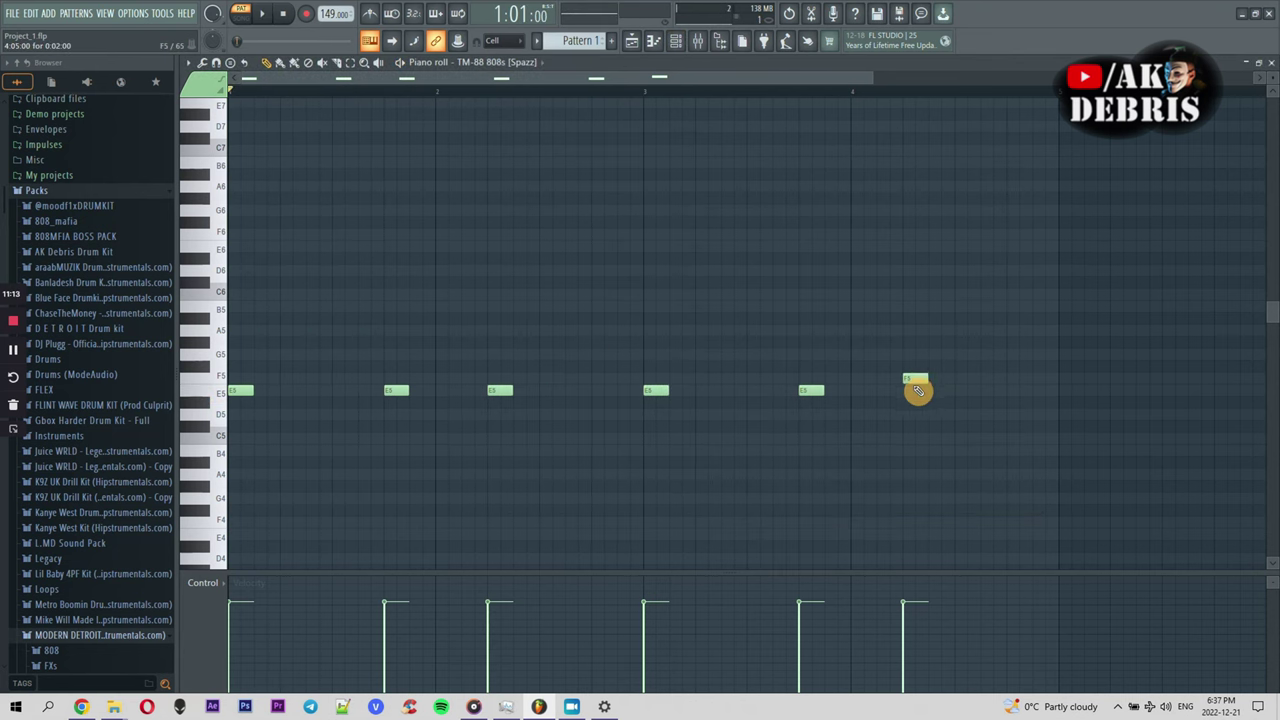
key(F5)
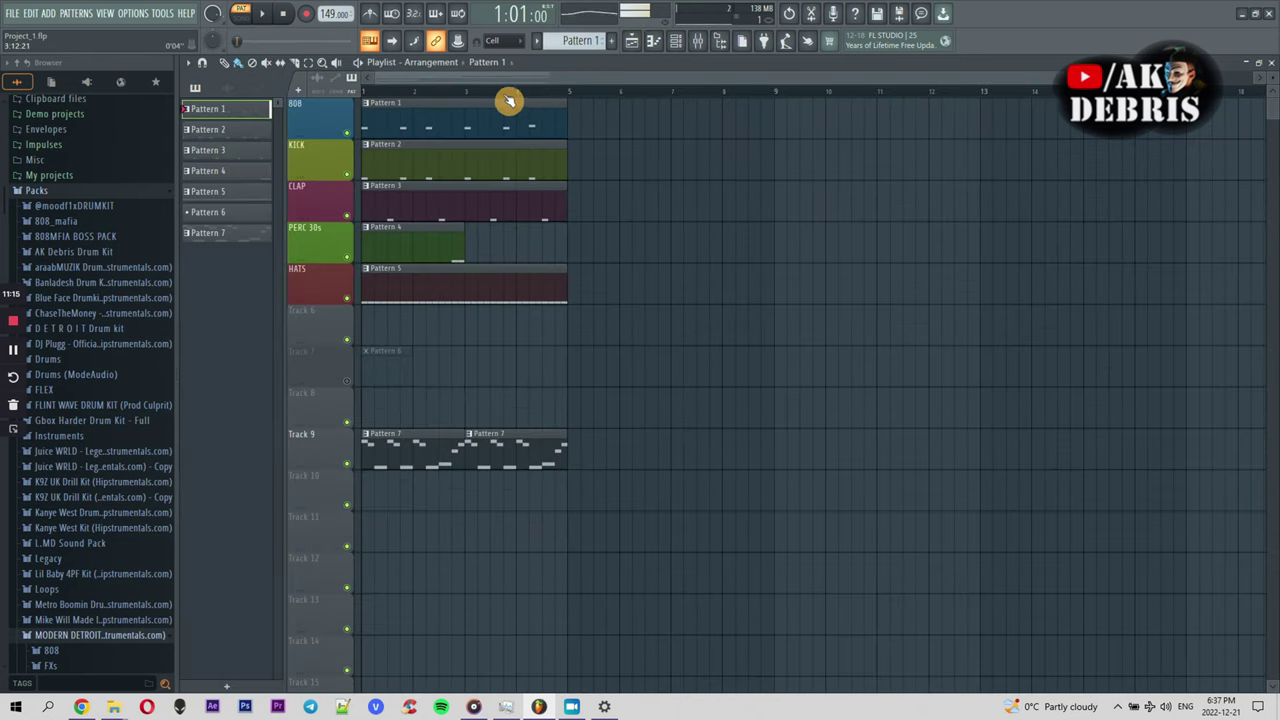
key(space)
Add an E5 and a B5 808 note at the end of bar 2 in Pattern 1
double_click(412, 130)
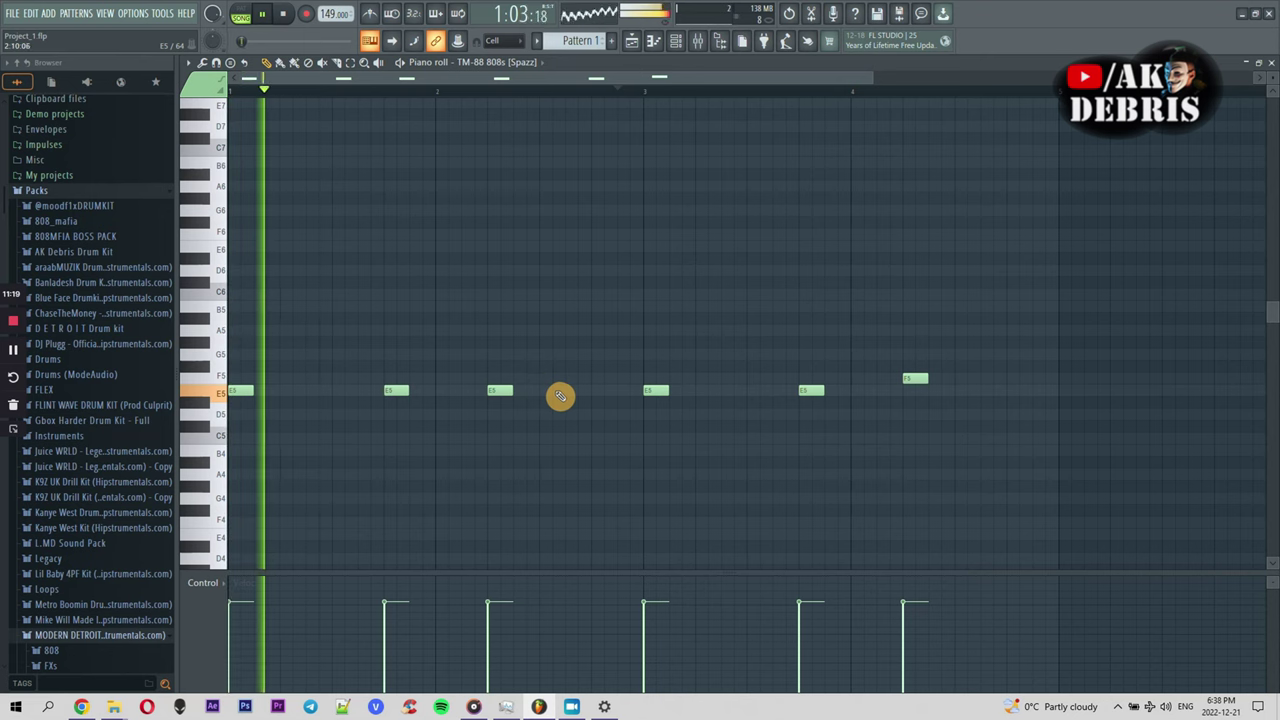
click(596, 390)
click(625, 330)
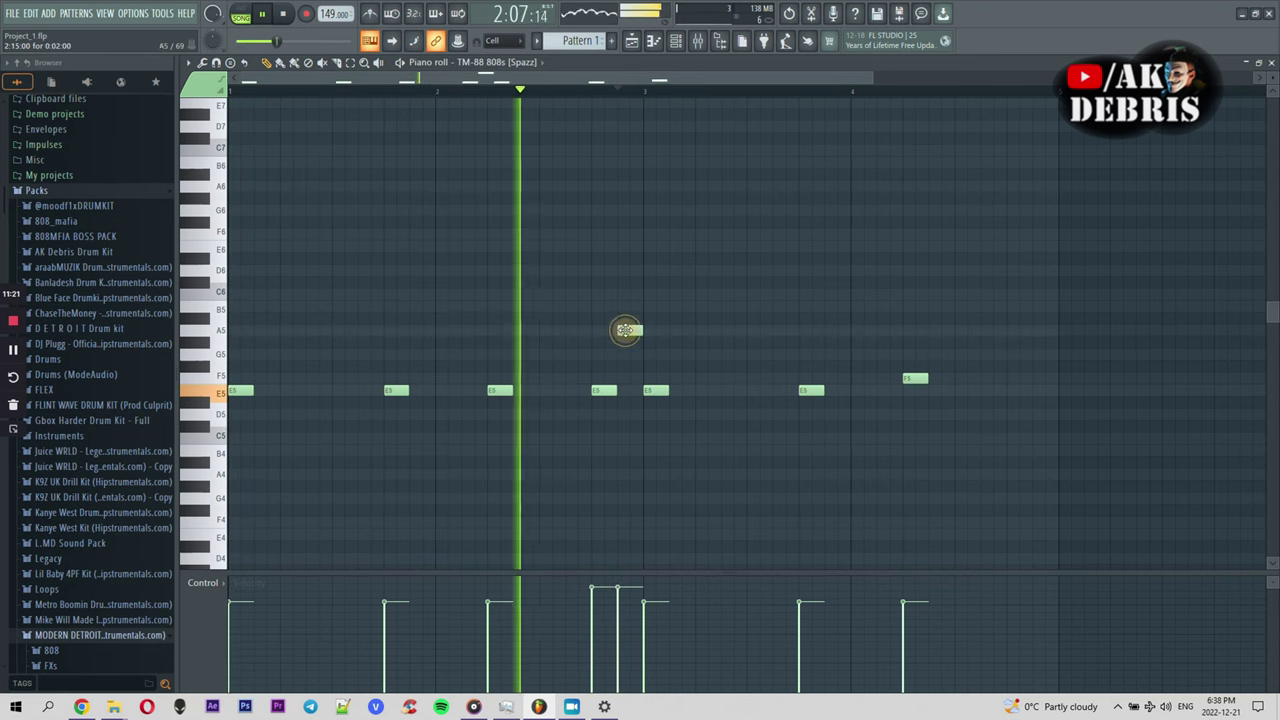
drag(625, 330, 625, 302)
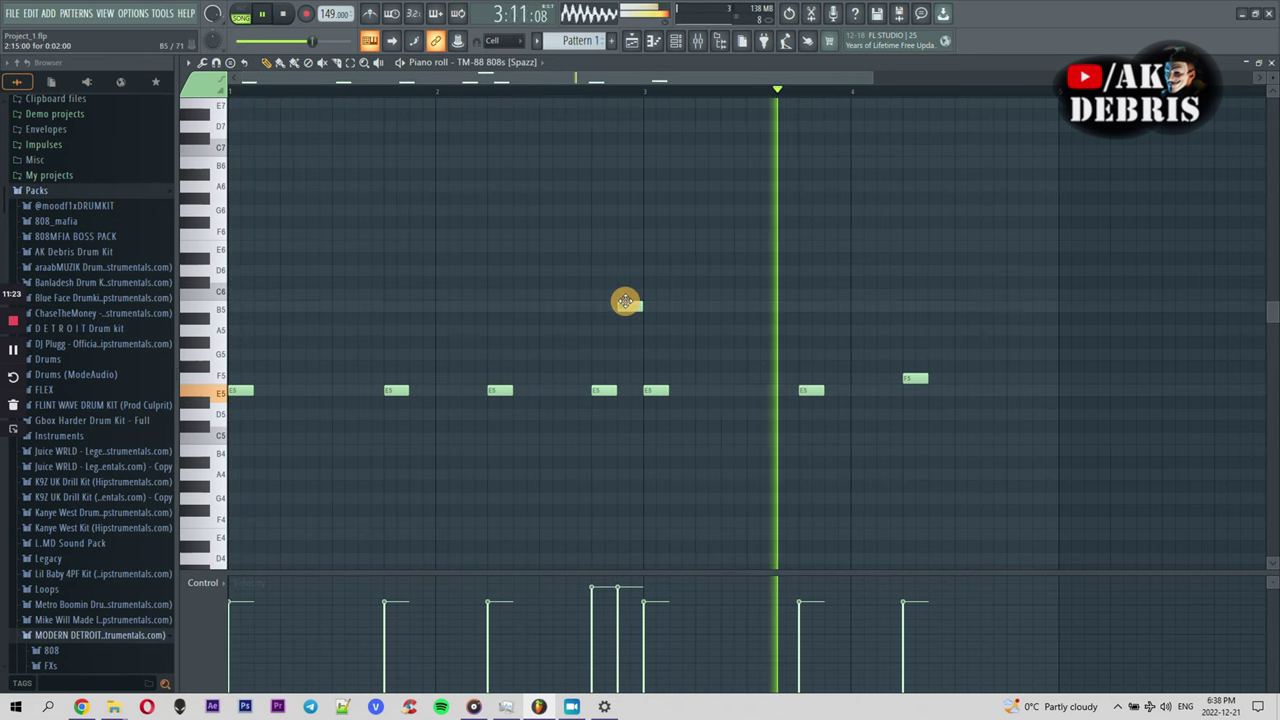
Lower the first 808 note of bar 2 to D5, place an F5 mid-bar after it, and remove the extra E5
right_click(500, 389)
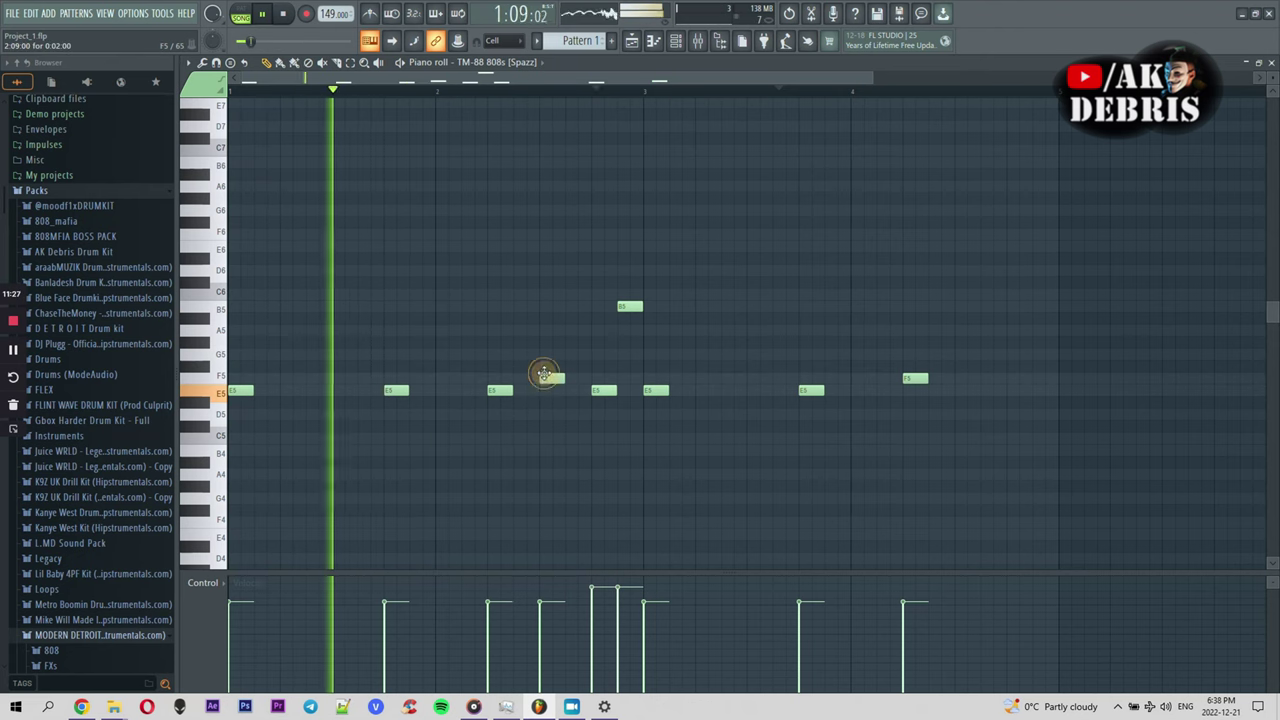
click(582, 378)
click(595, 390)
drag(595, 390, 520, 418)
key(space)
key(space)
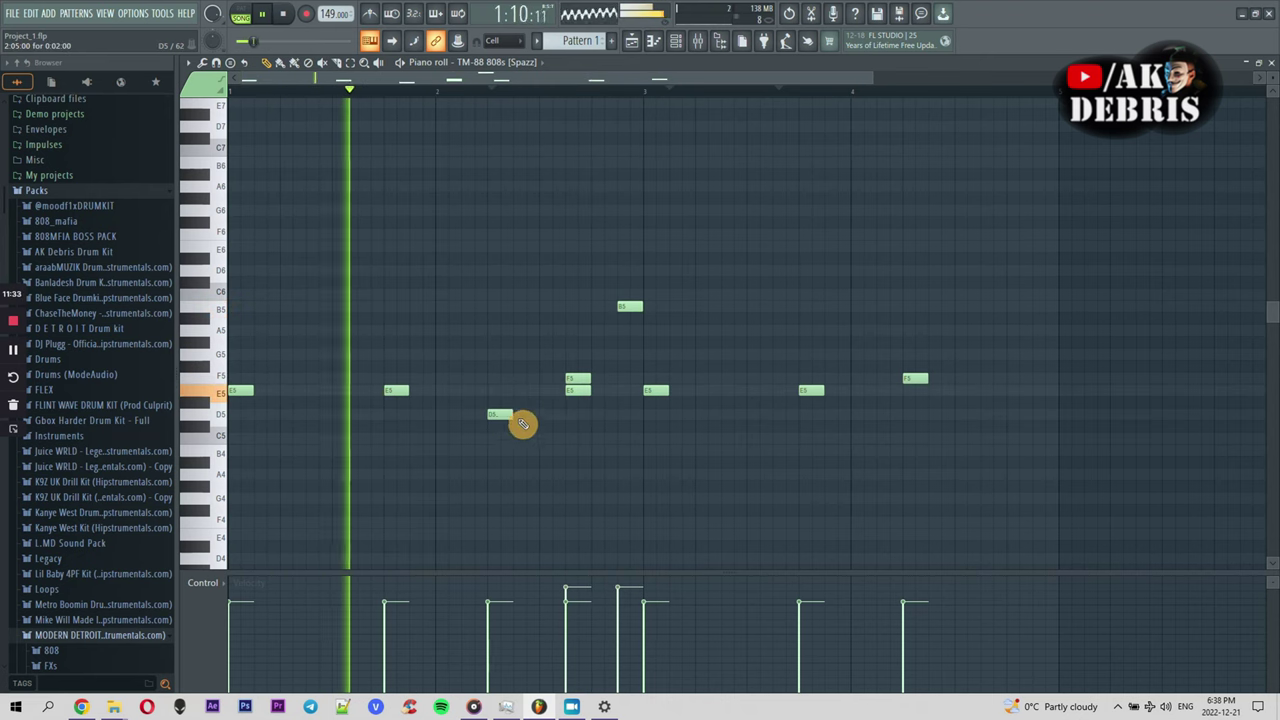
click(580, 396)
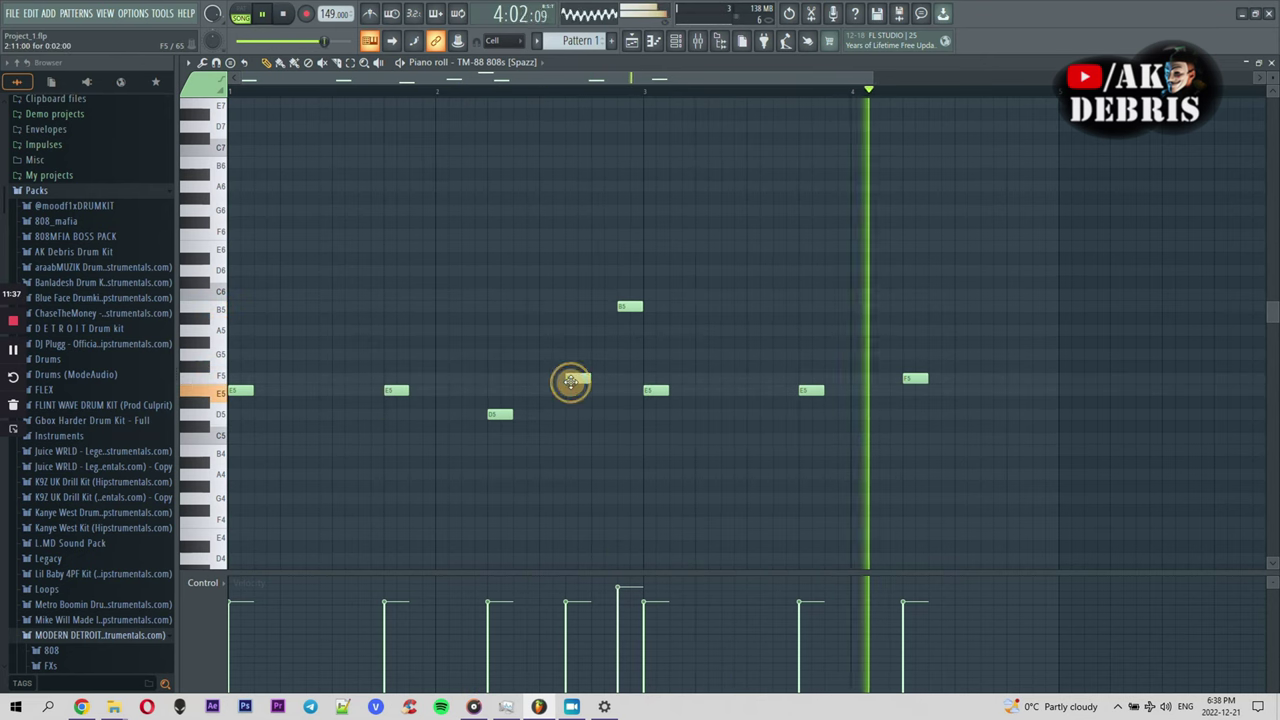
drag(576, 378, 549, 377)
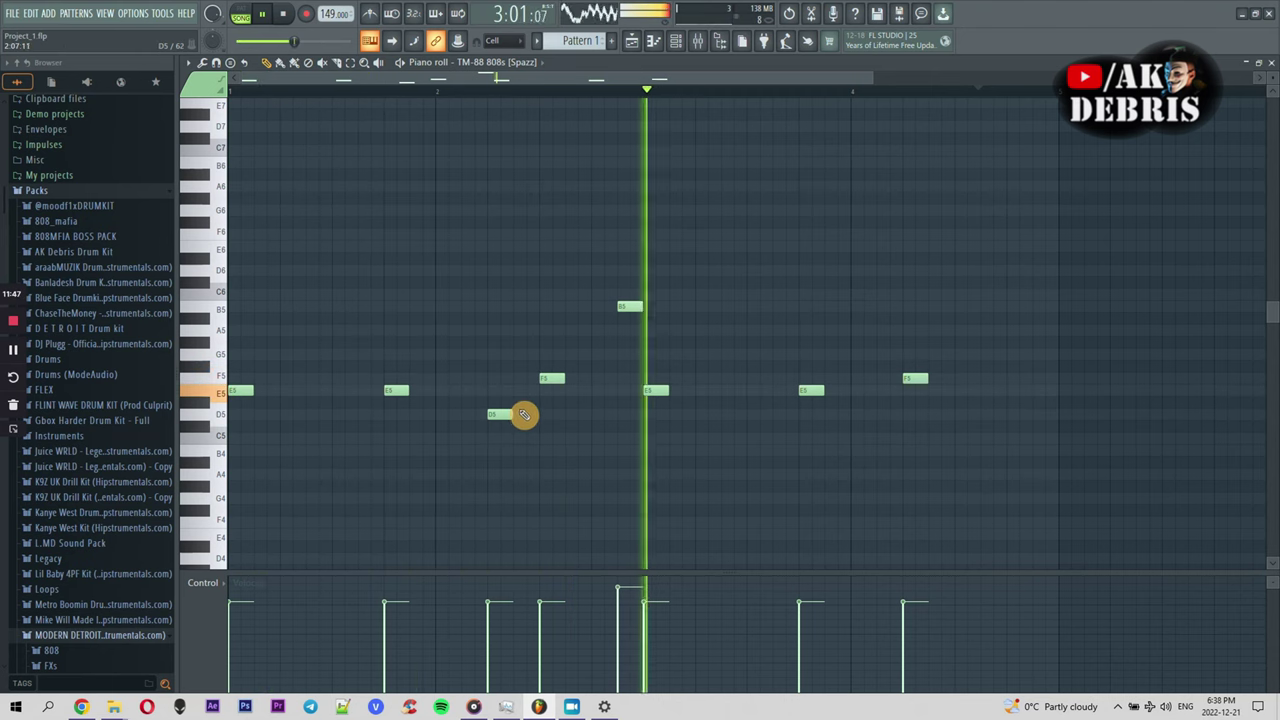
Delete the D5 808 note in bar 2 and listen to the bassline without it
key(space)
right_click(497, 373)
key(space)
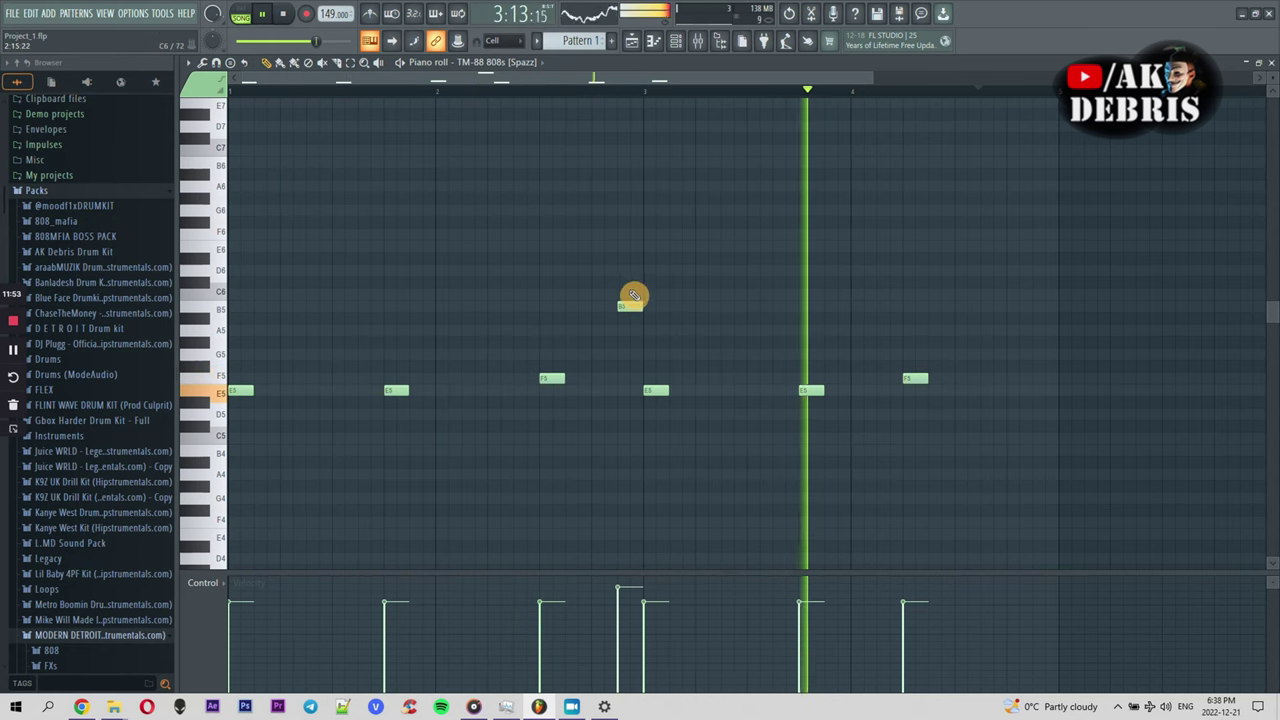
Try the last 808 note of bar 2 as an E5 early in bar 3 and as an F5, and restore the B5
key(space)
drag(628, 308, 677, 391)
click(703, 391)
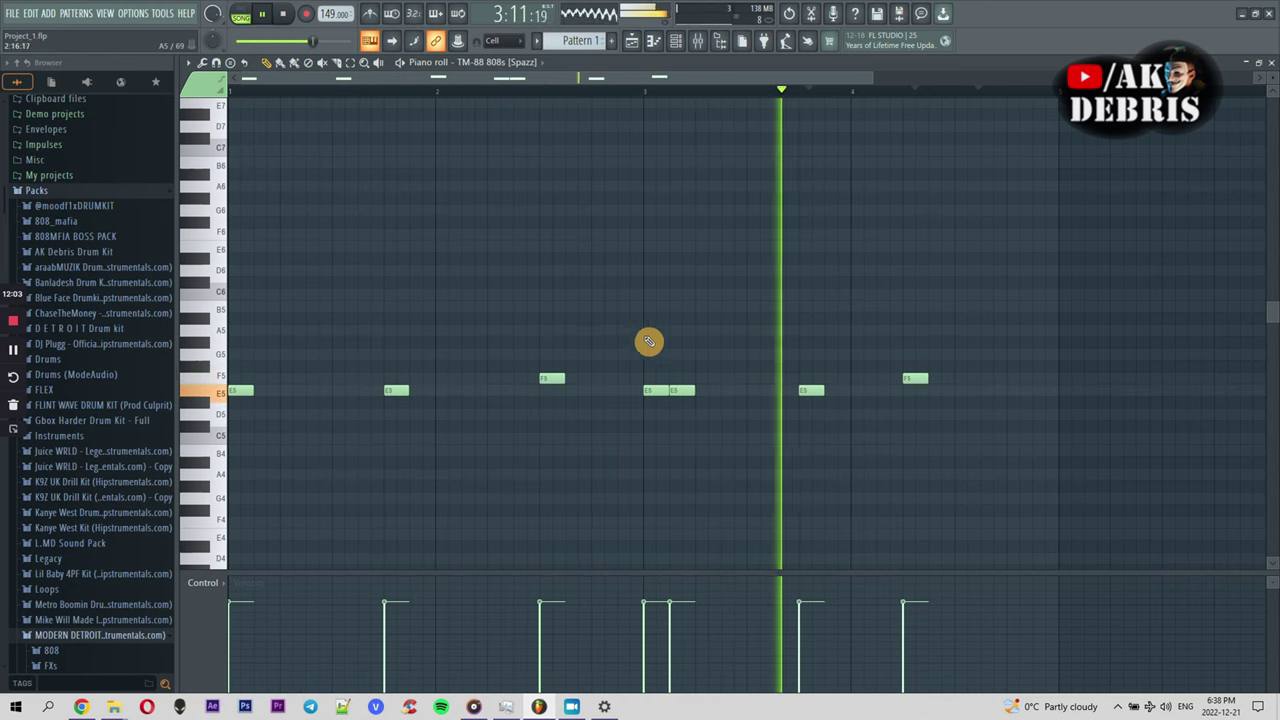
drag(677, 390, 633, 378)
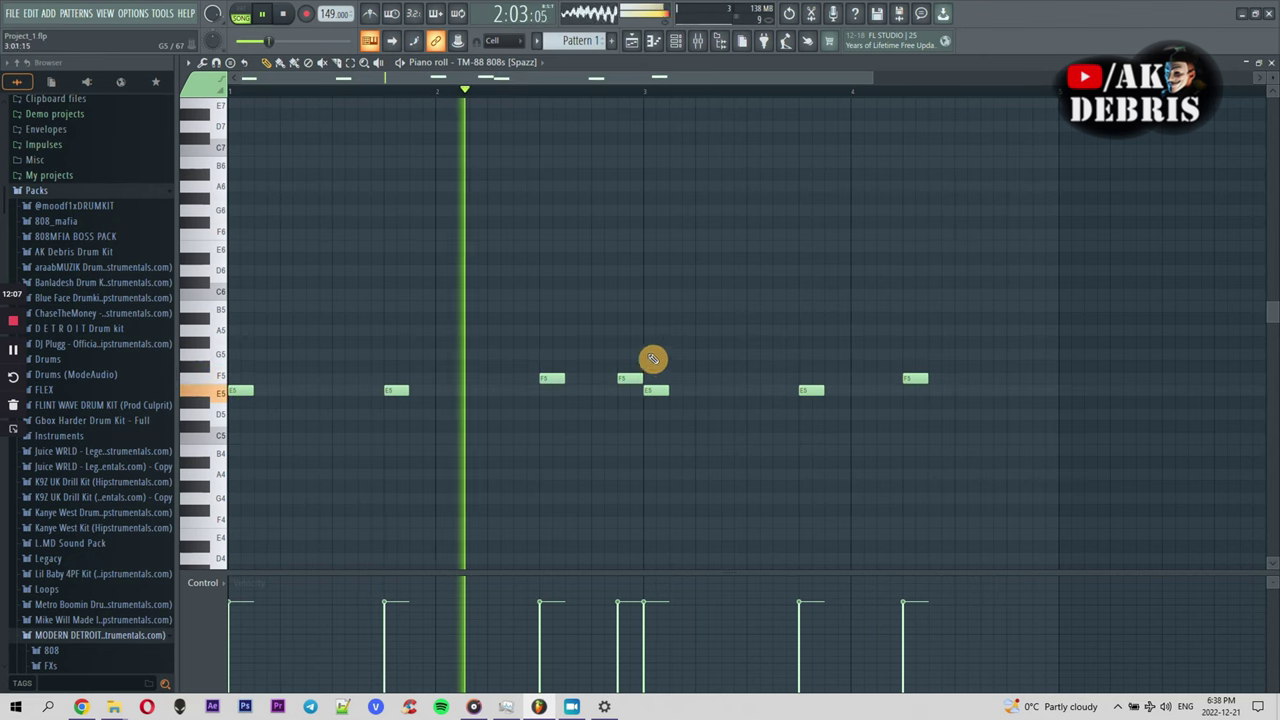
right_click(630, 380)
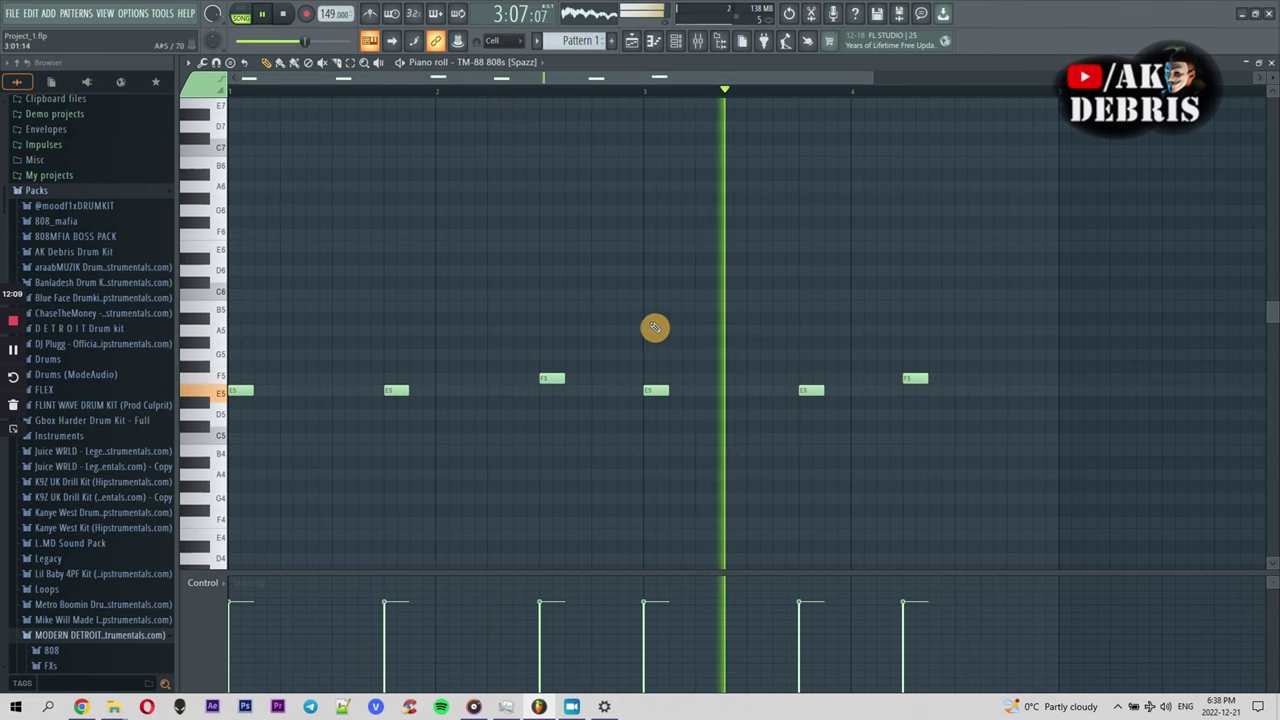
click(629, 306)
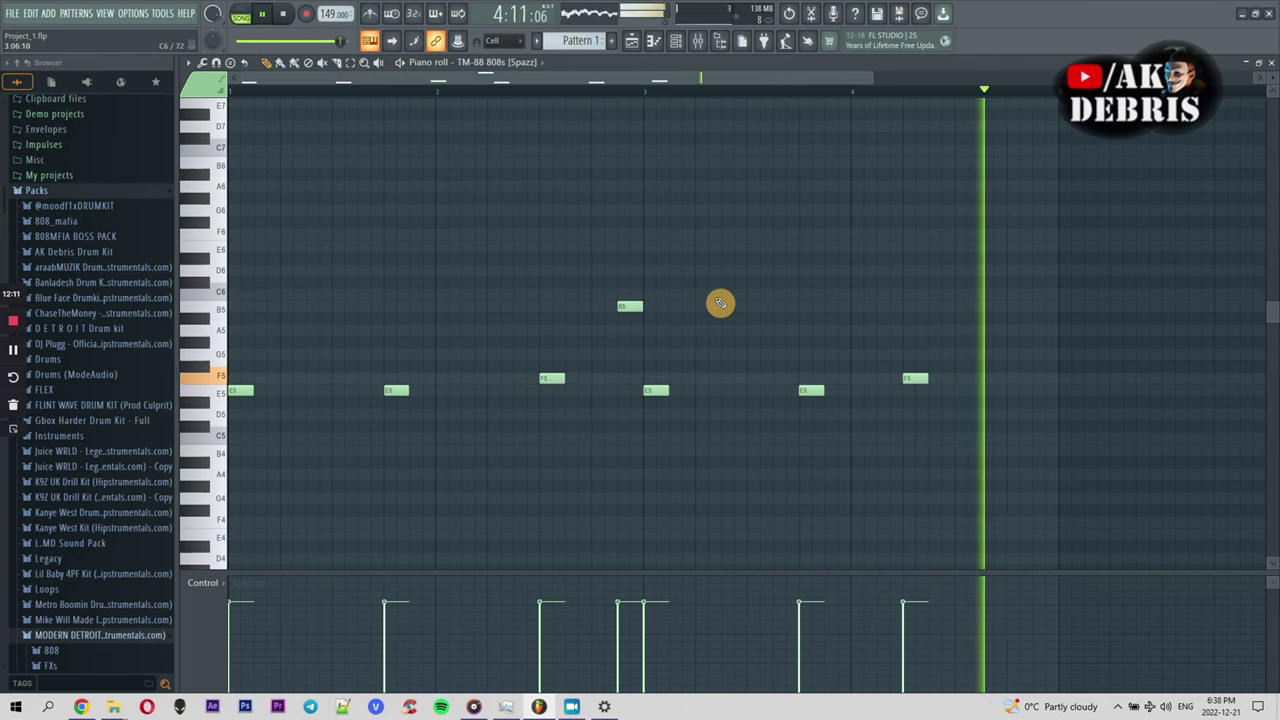
Rework the 808 ending in bar 4 as D5, F5 and B5, and add a D5 before the F5 in bar 2
click(1014, 312)
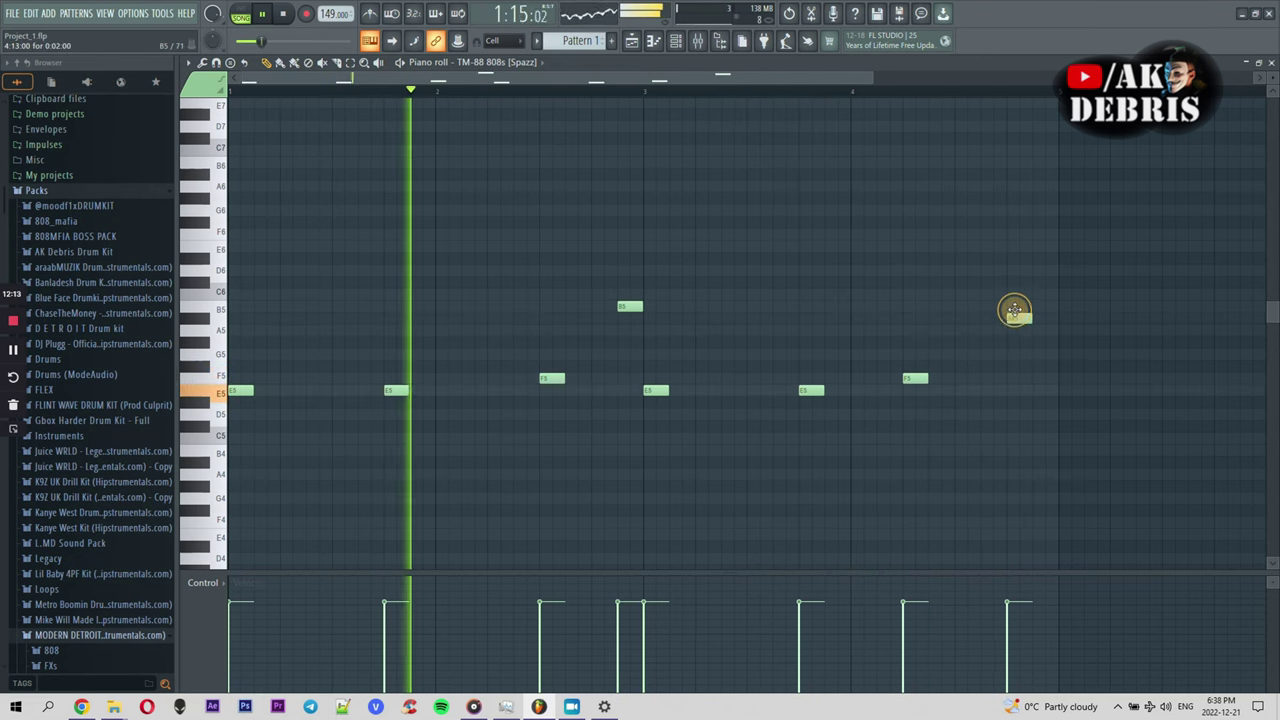
right_click(1014, 312)
right_click(915, 378)
click(912, 414)
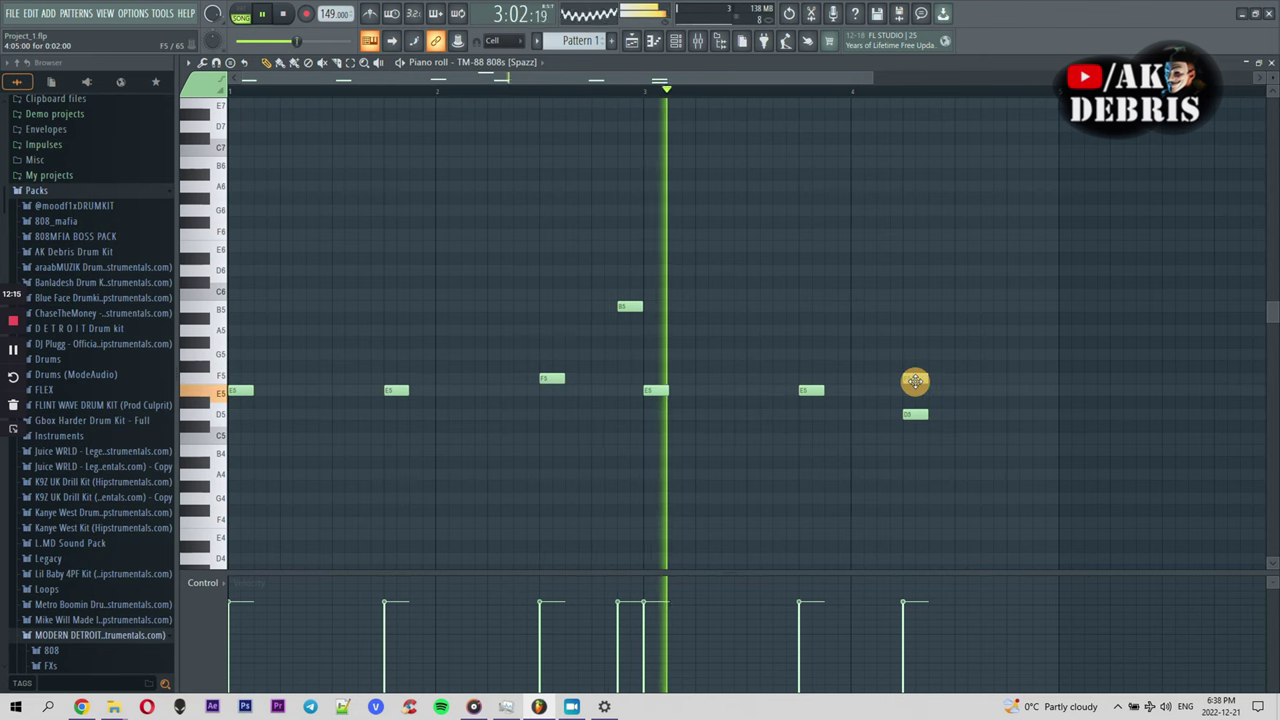
click(987, 378)
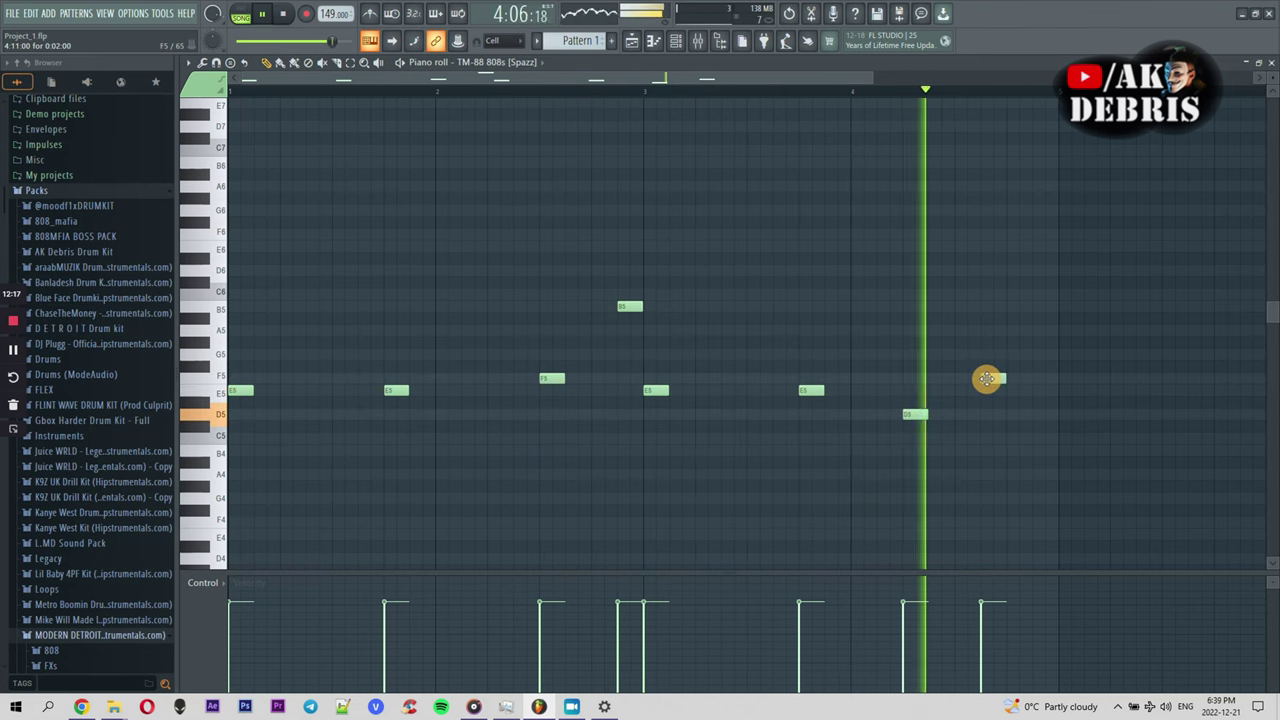
click(1027, 309)
drag(1027, 309, 1040, 309)
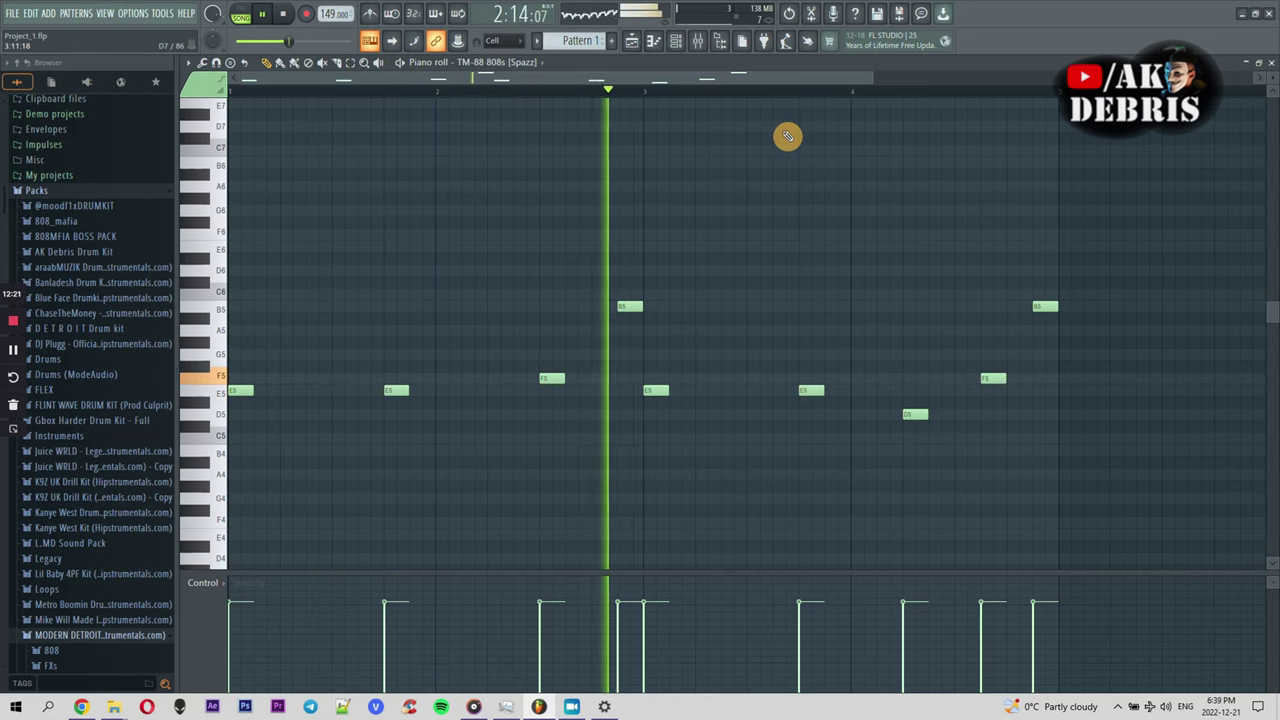
click(492, 415)
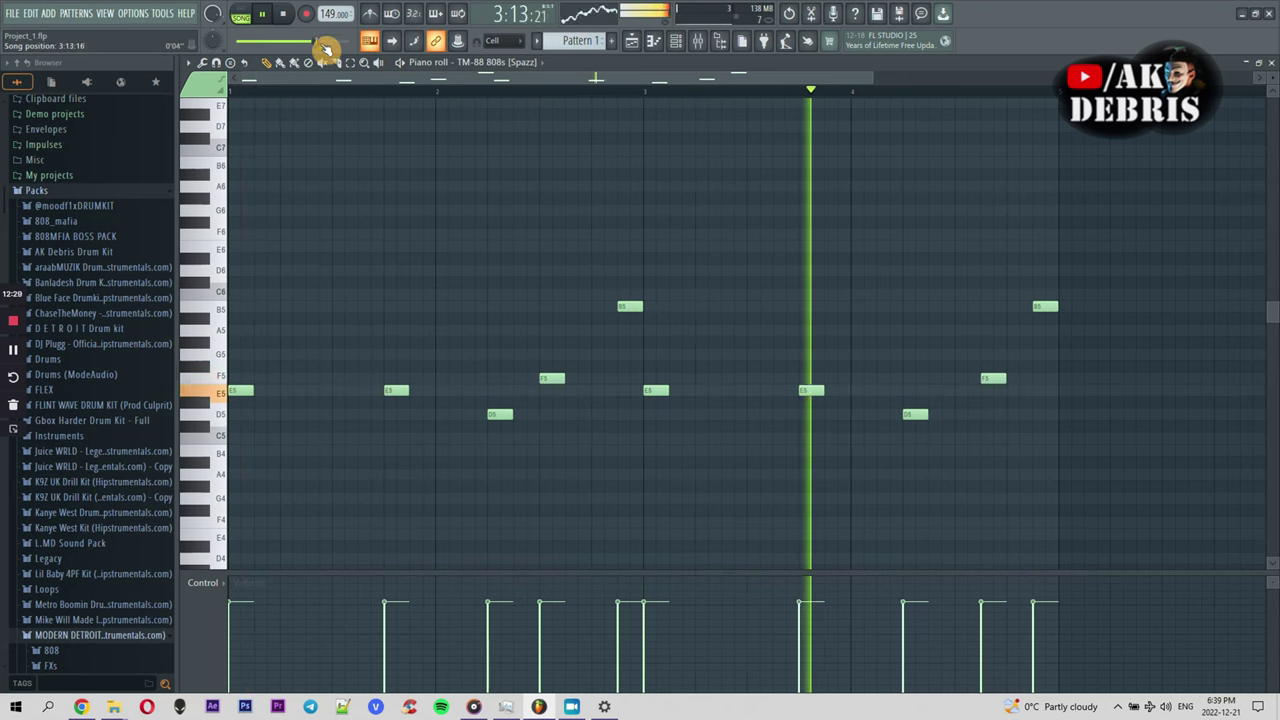
Route all channels to consecutive mixer tracks starting from Insert 1
key(space)
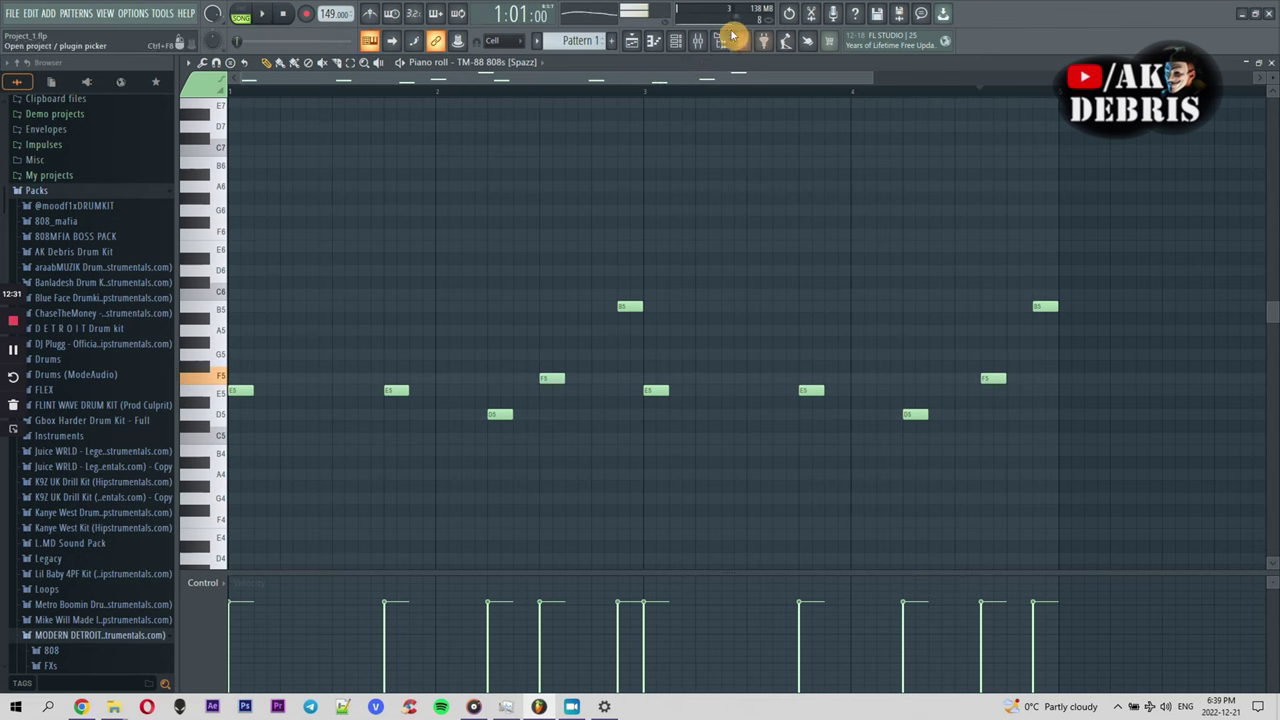
click(699, 41)
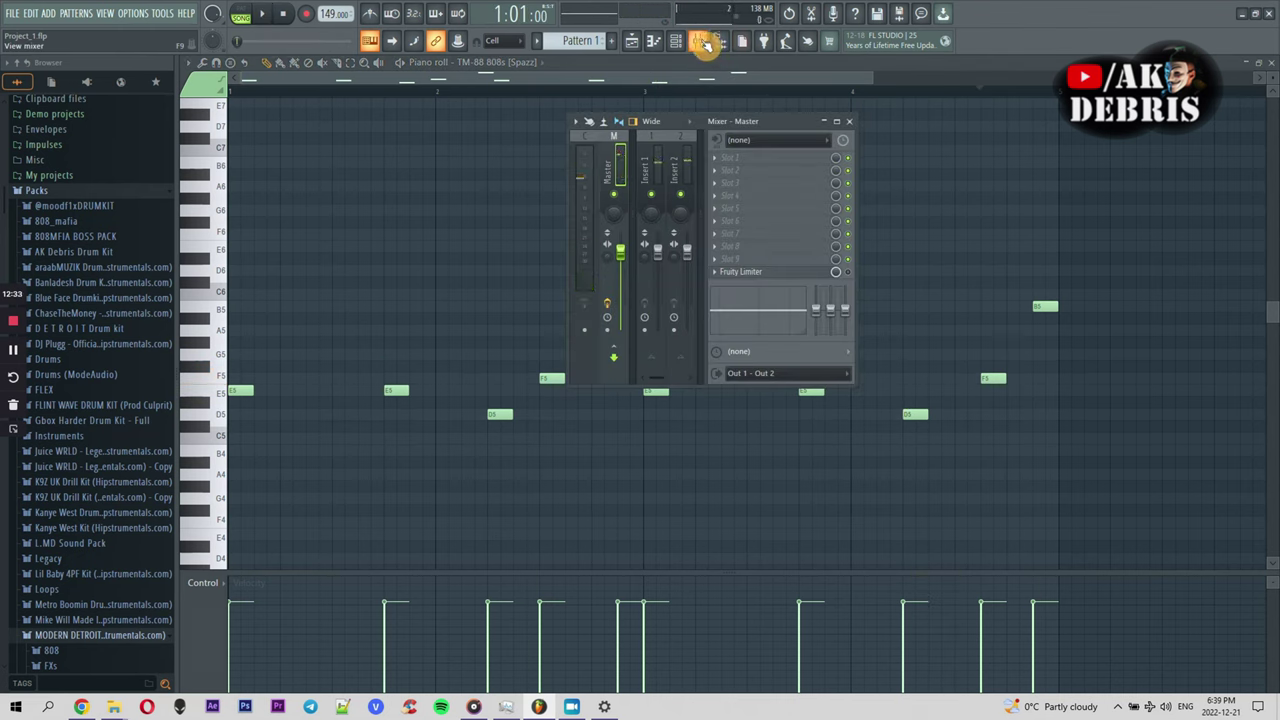
click(705, 43)
key(space)
click(705, 43)
click(678, 43)
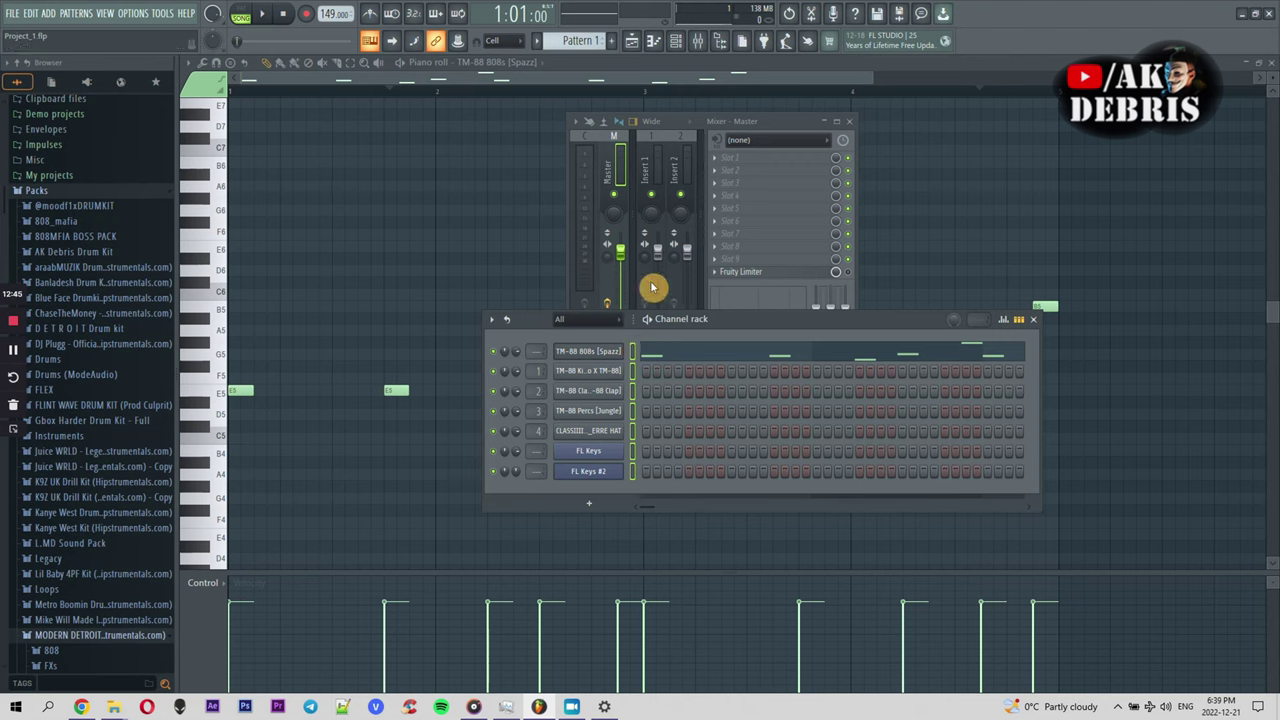
double_click(770, 125)
click(258, 160)
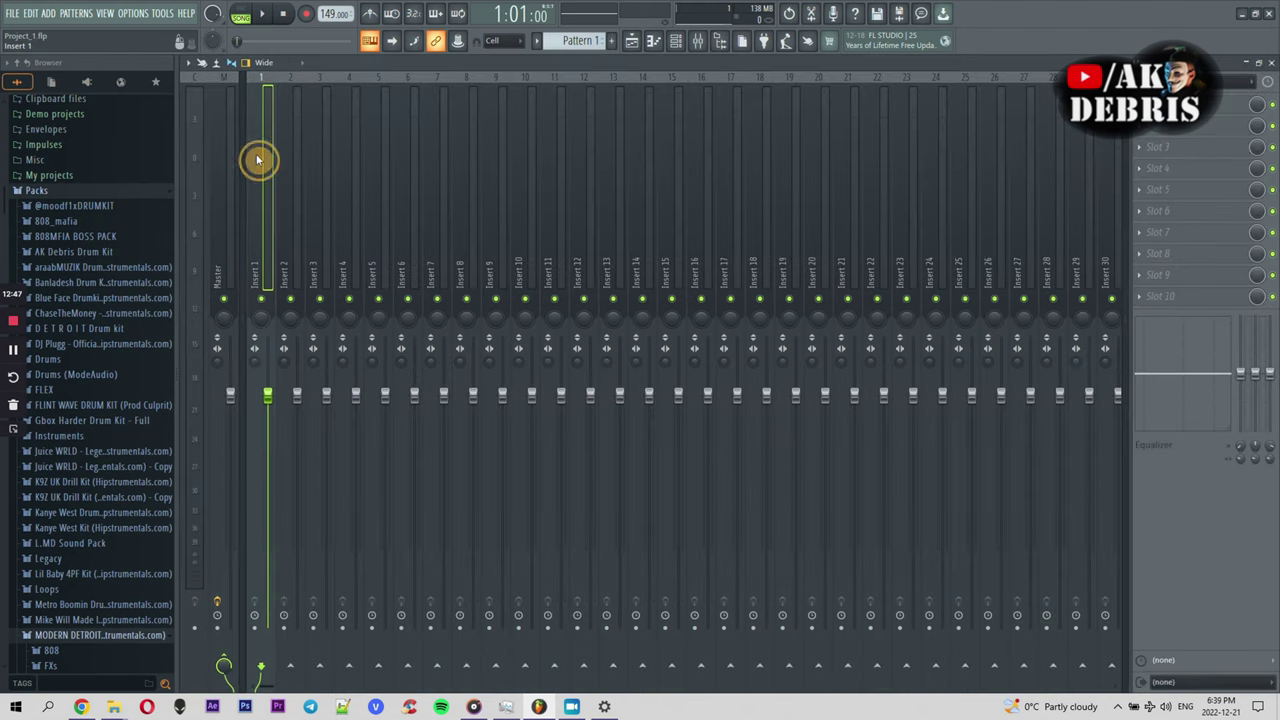
right_click(265, 166)
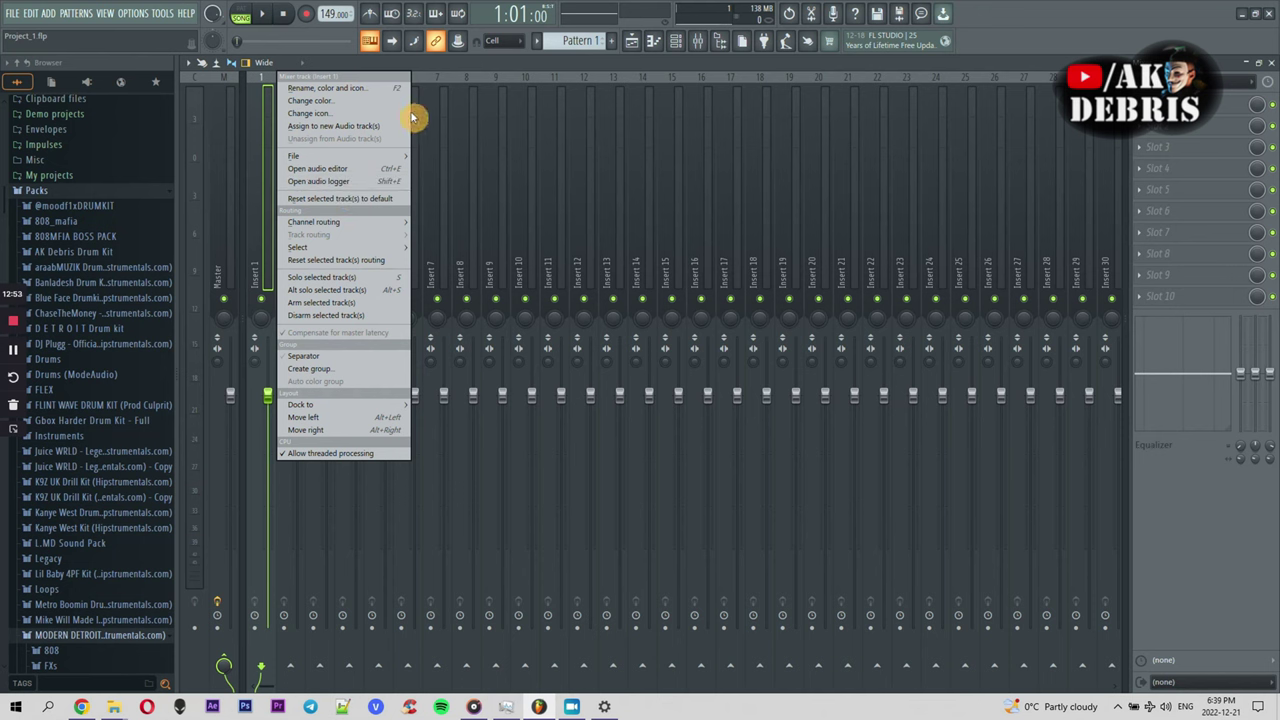
click(676, 45)
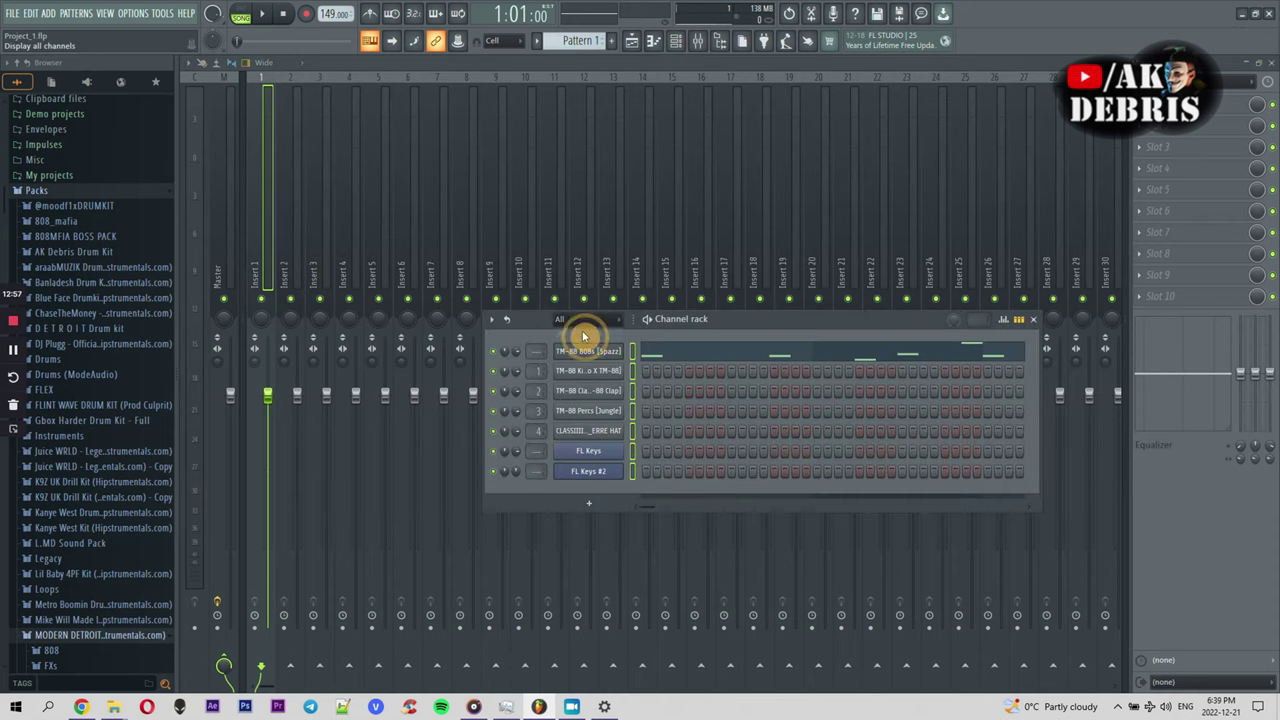
right_click(262, 187)
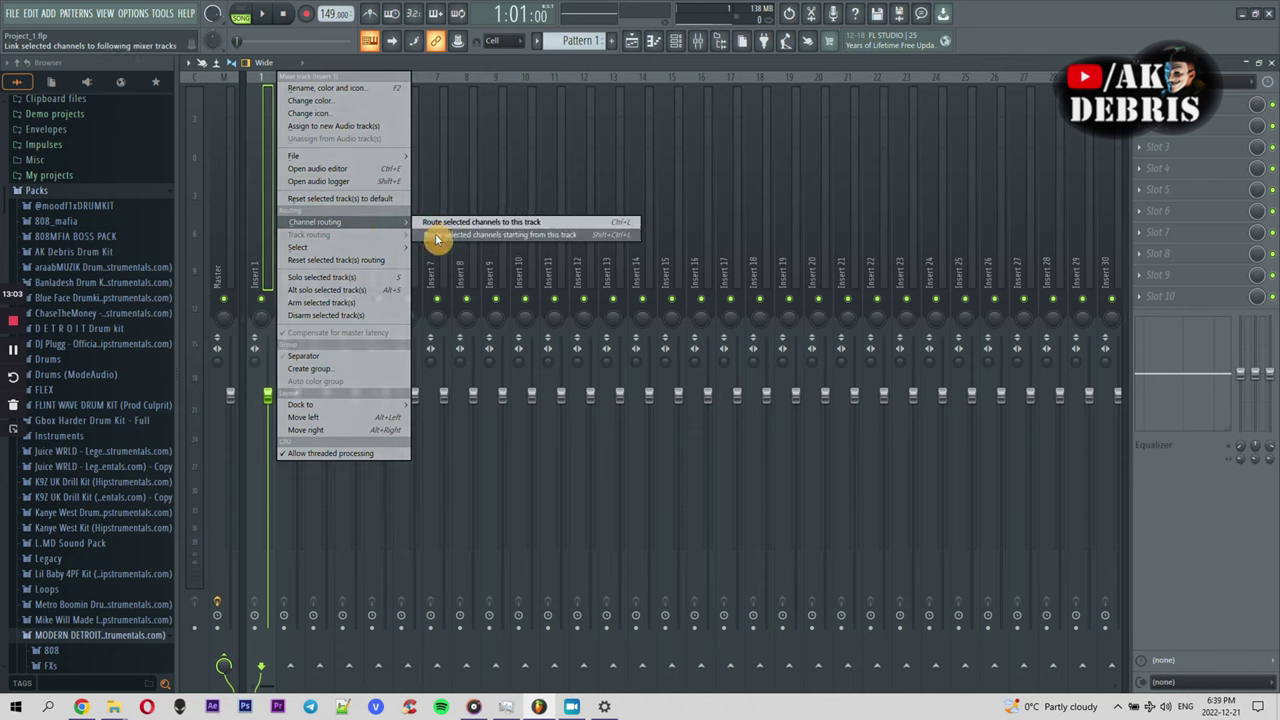
click(436, 235)
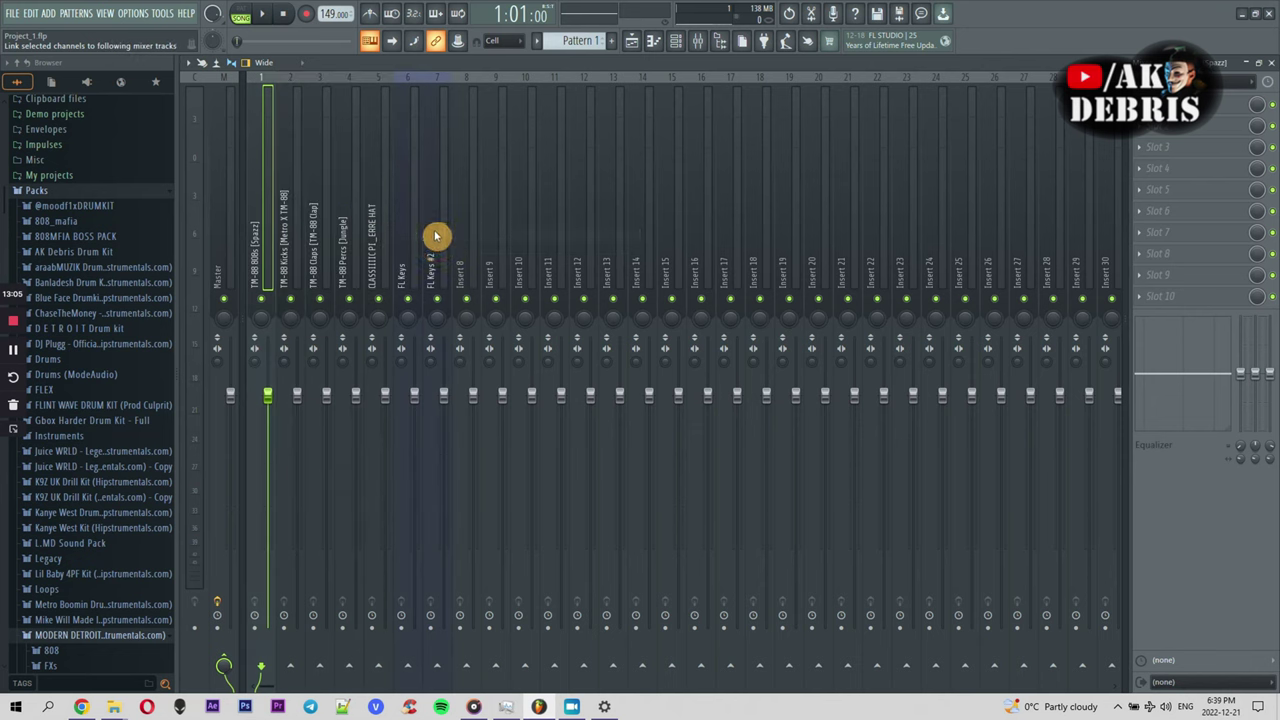
Insert Fruity Parametric EQ 2 on the 808 mixer track and boost band 2 at 136 Hz by about 7 dB
key(space)
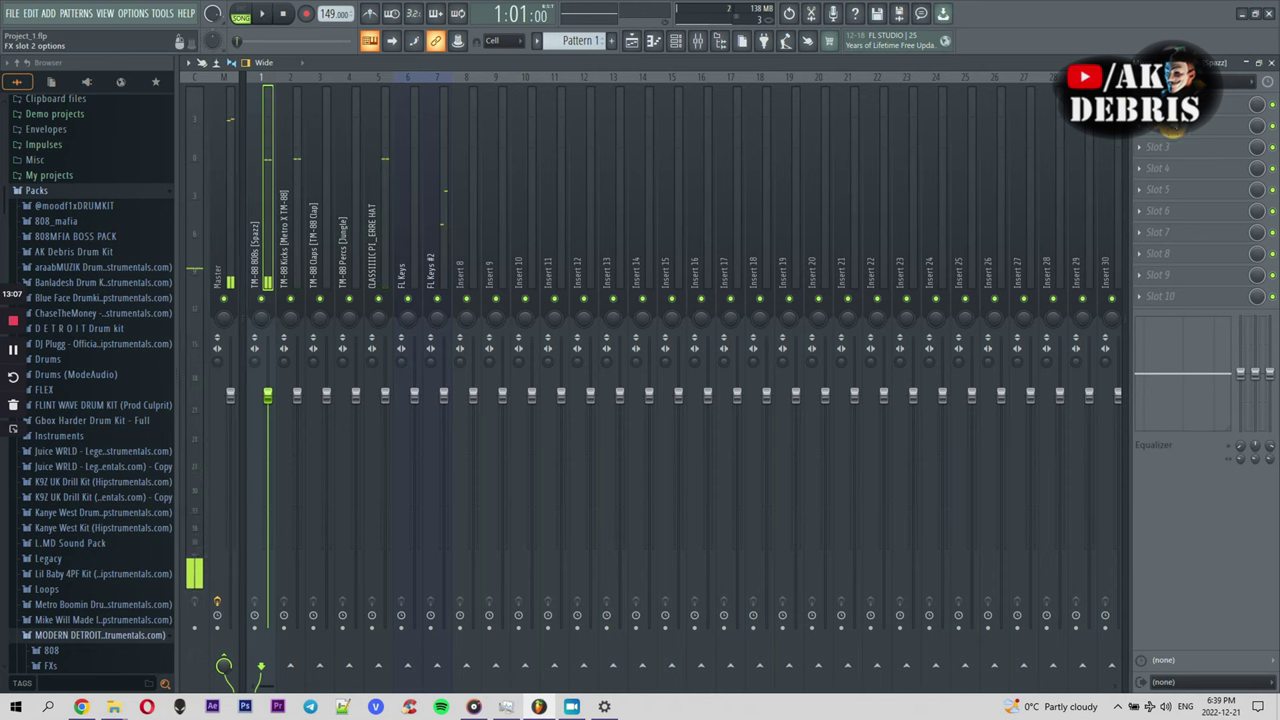
click(1170, 128)
click(981, 492)
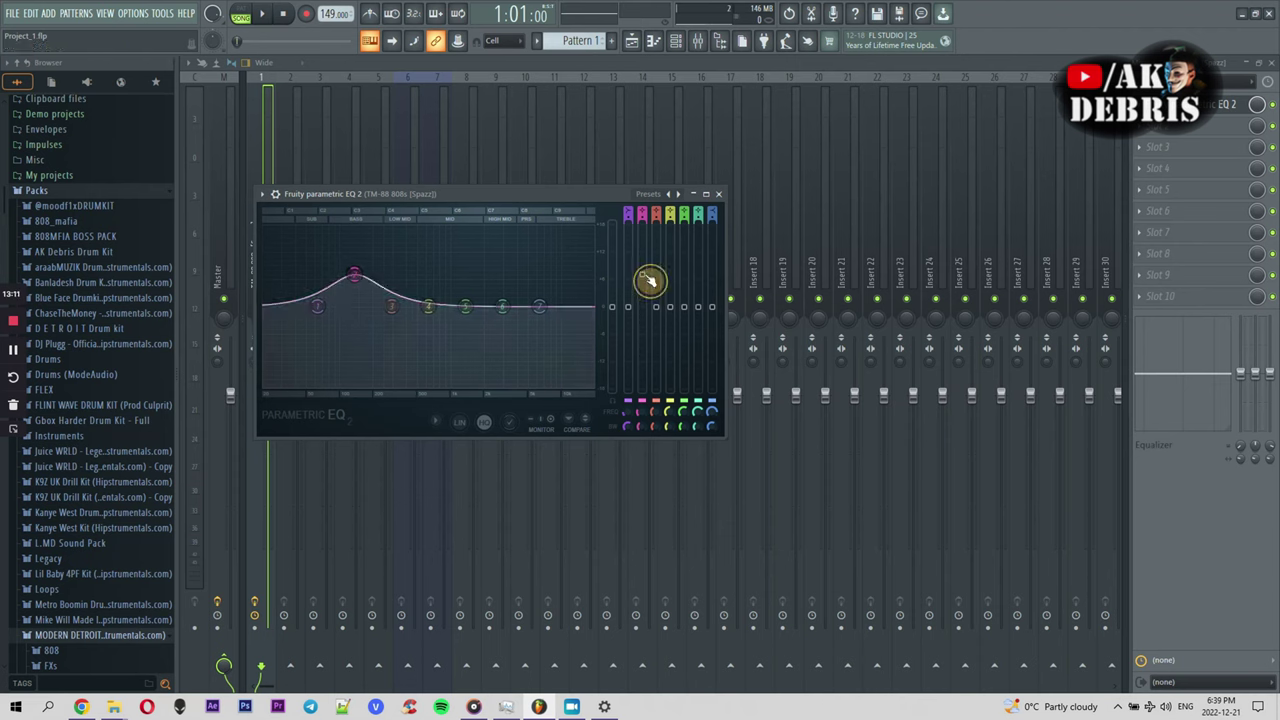
key(space)
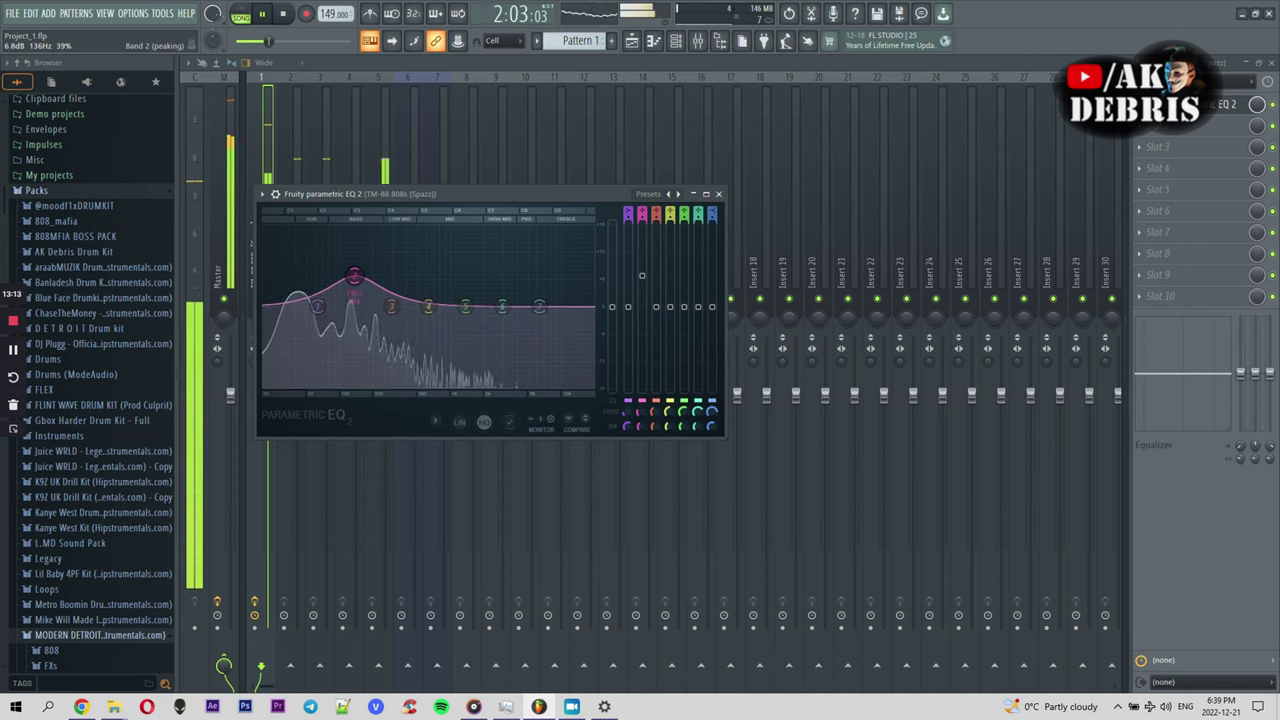
Try a boost of about 2.3 dB on band 3 of the 808 EQ, reset that band, and close the EQ
drag(656, 306, 656, 301)
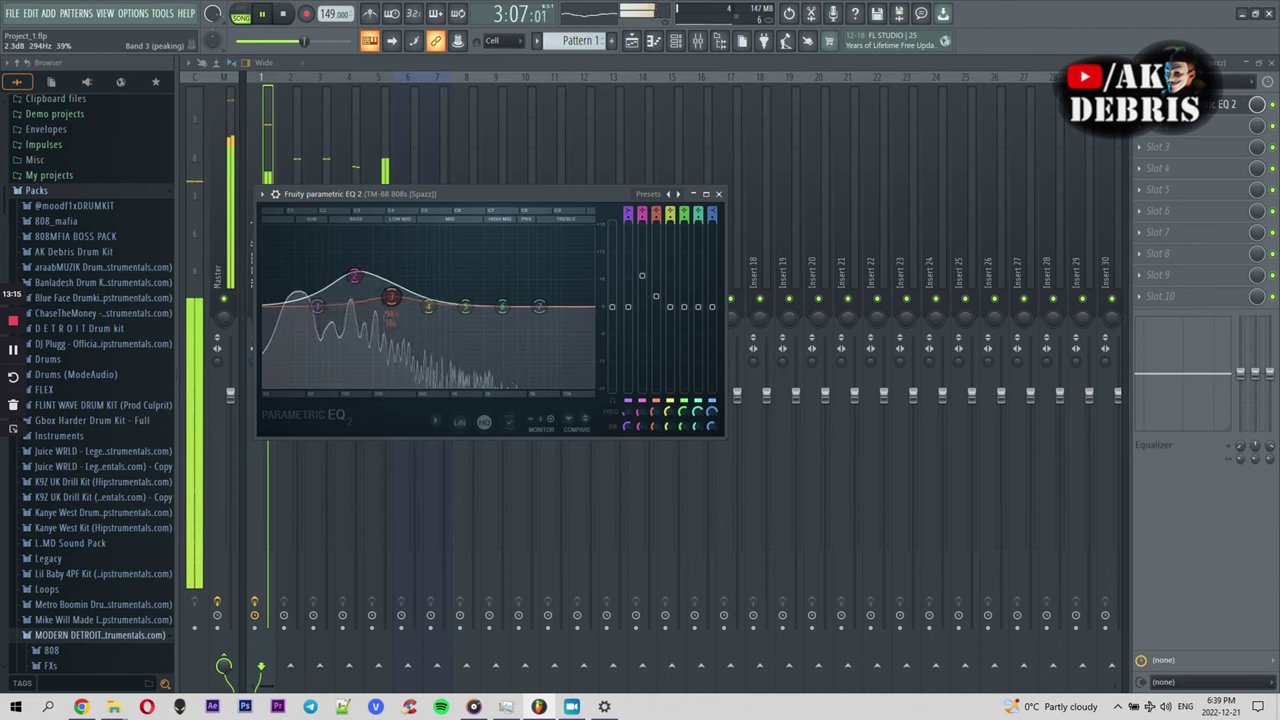
right_click(662, 303)
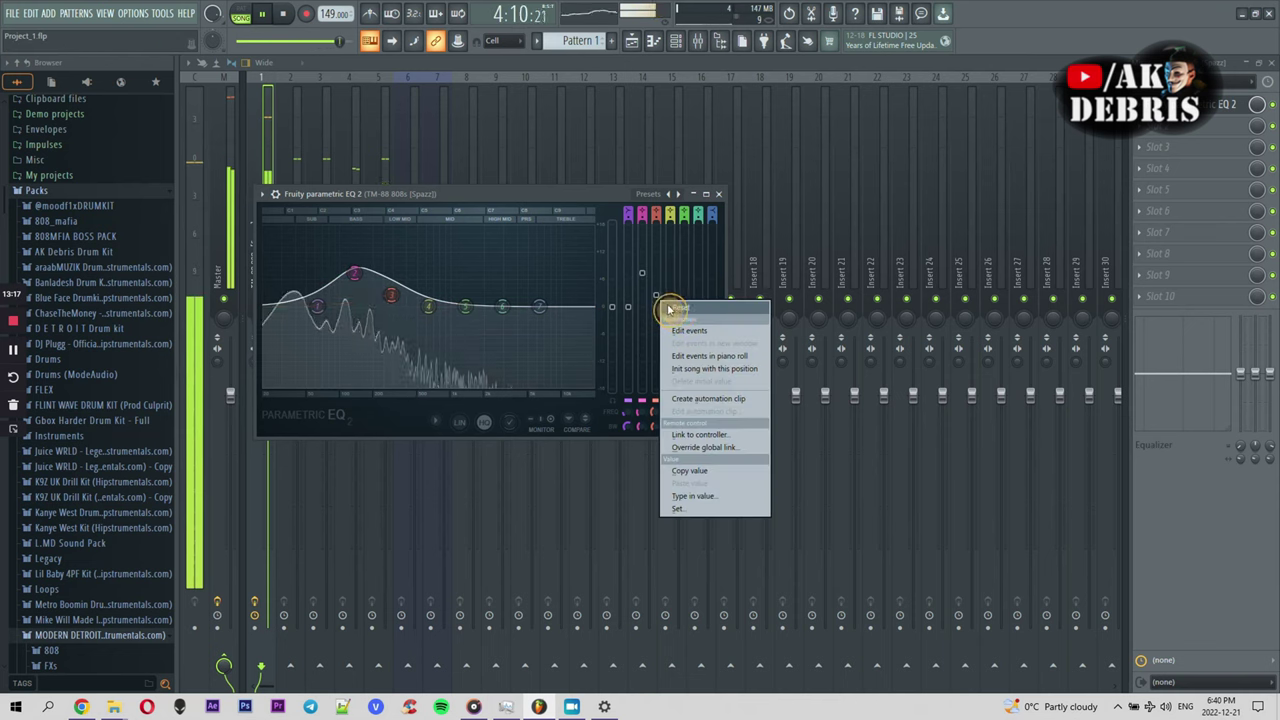
click(669, 309)
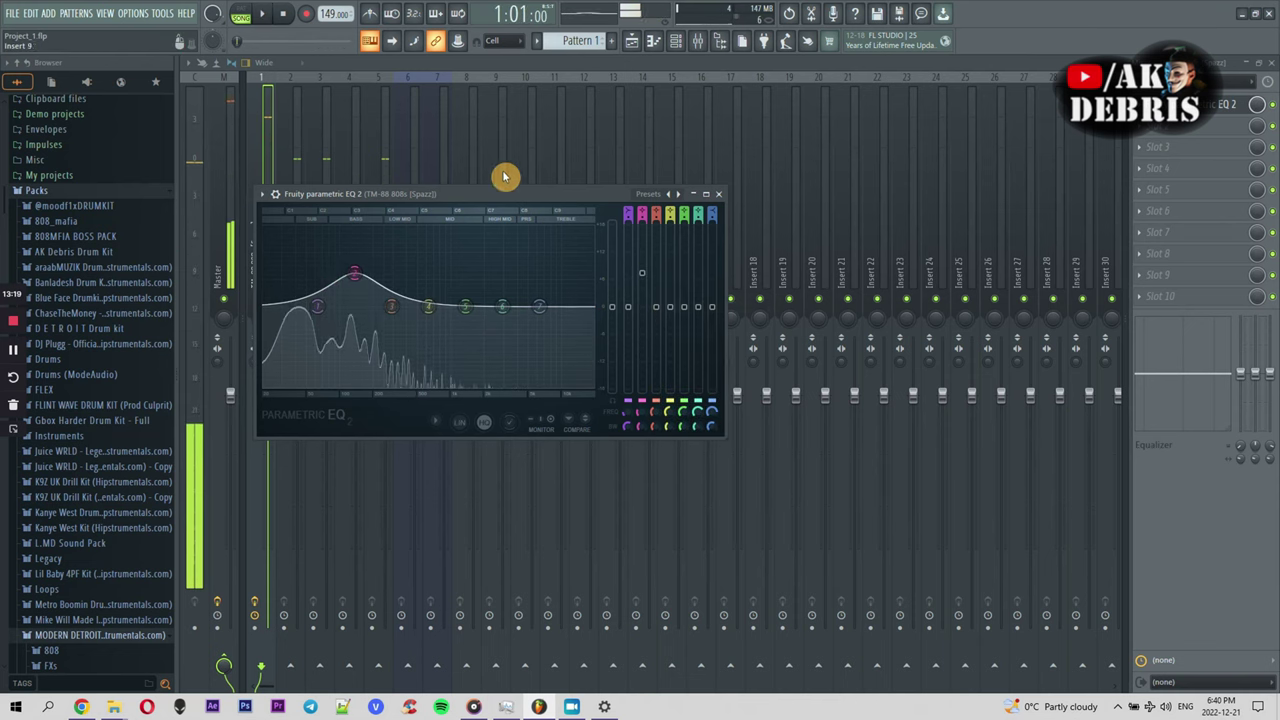
click(718, 194)
Insert Fruity Parametric EQ 2 on the kick mixer track, boosting band 2 by about 8.8 dB and band 3 by about 4 dB
click(312, 165)
click(290, 196)
key(space)
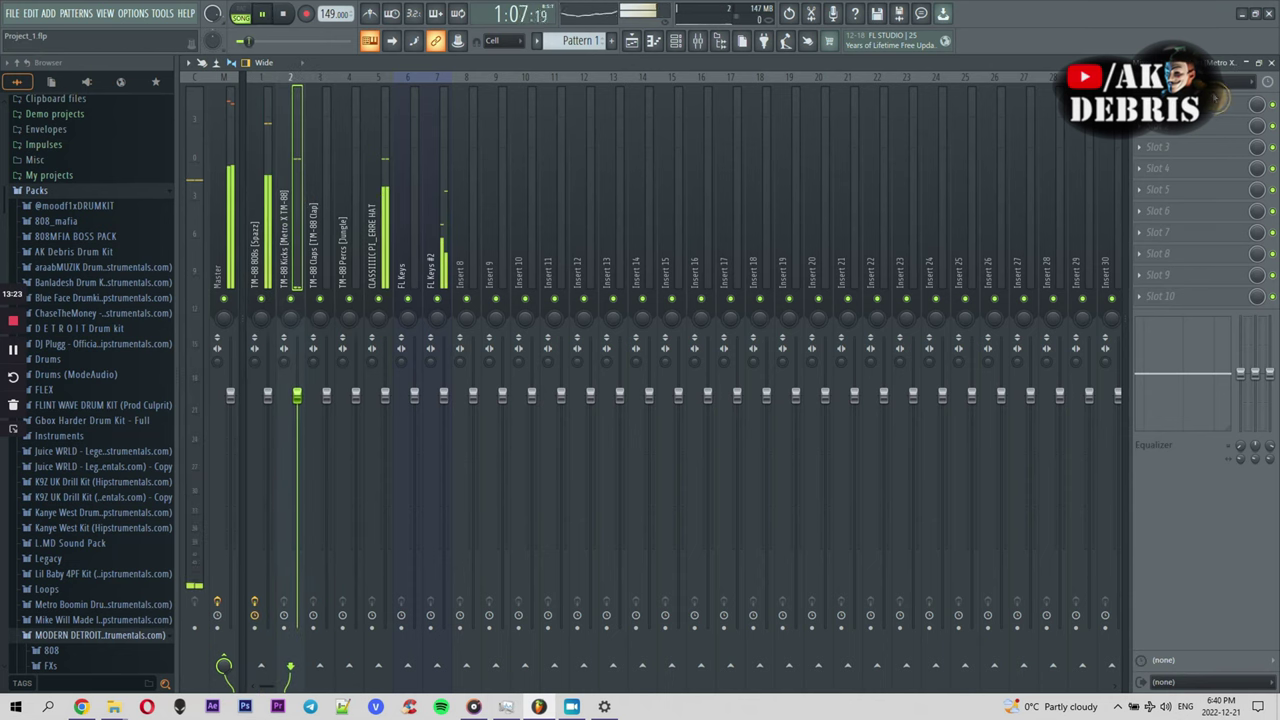
click(1218, 97)
click(986, 503)
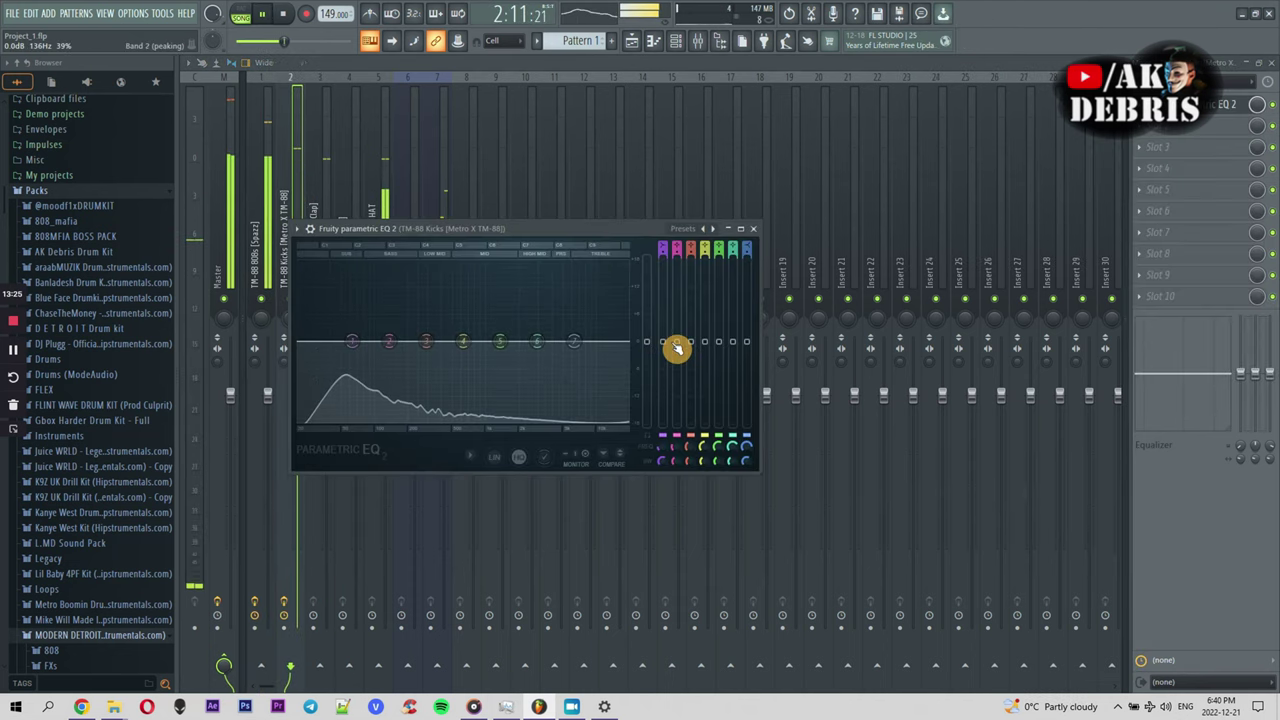
drag(676, 310, 686, 355)
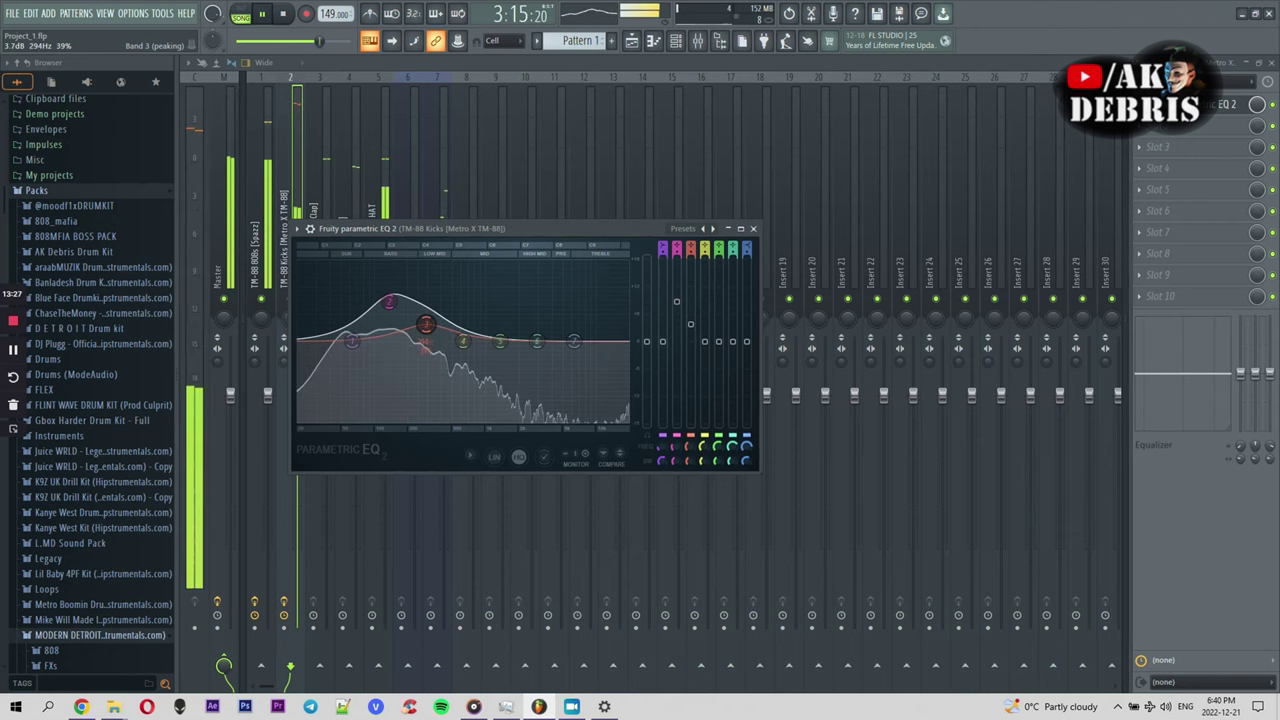
drag(690, 336, 686, 316)
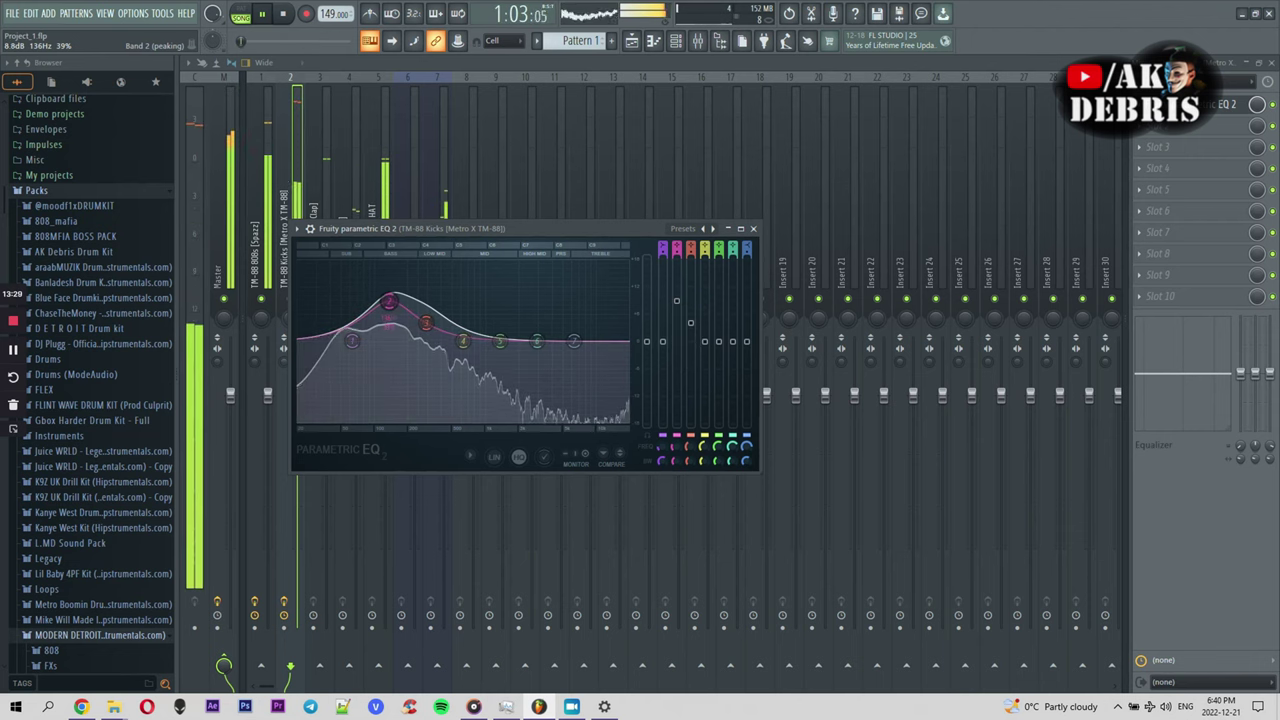
click(753, 228)
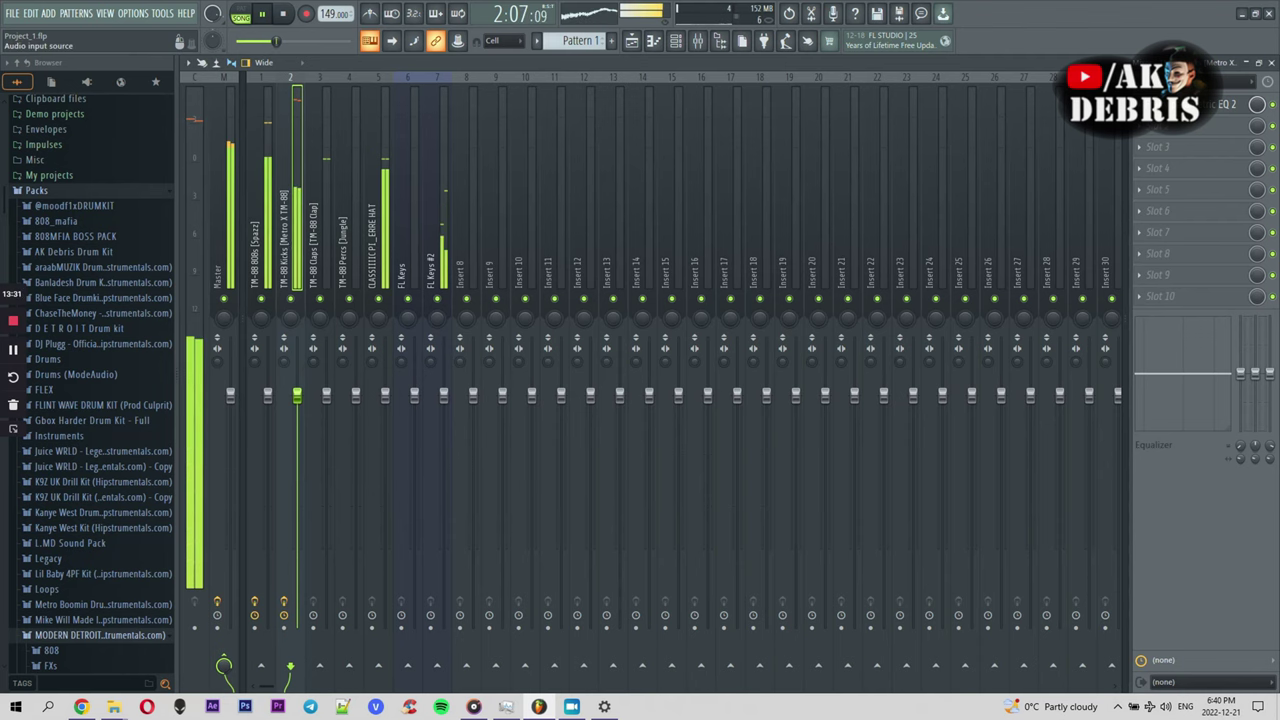
Try an extra 808 note in bar 2, as an E5 before the D5 and as a D5 right after it
click(1268, 62)
key(F6)
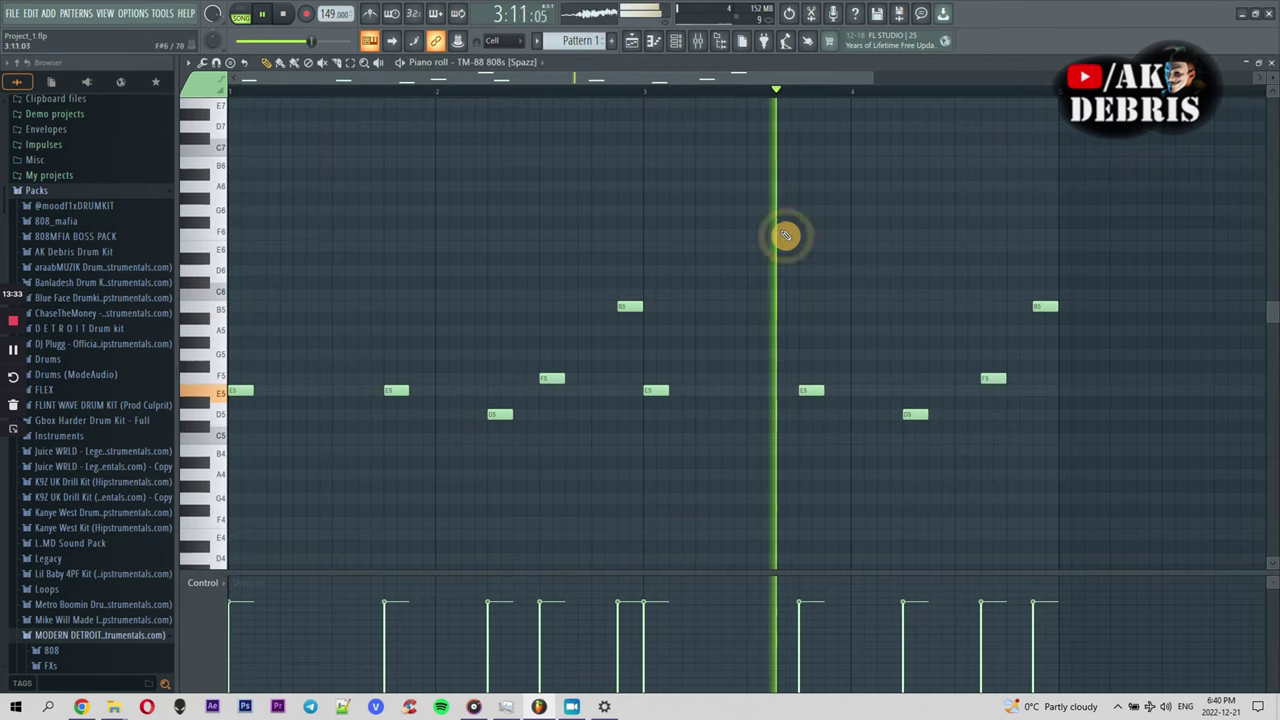
click(466, 394)
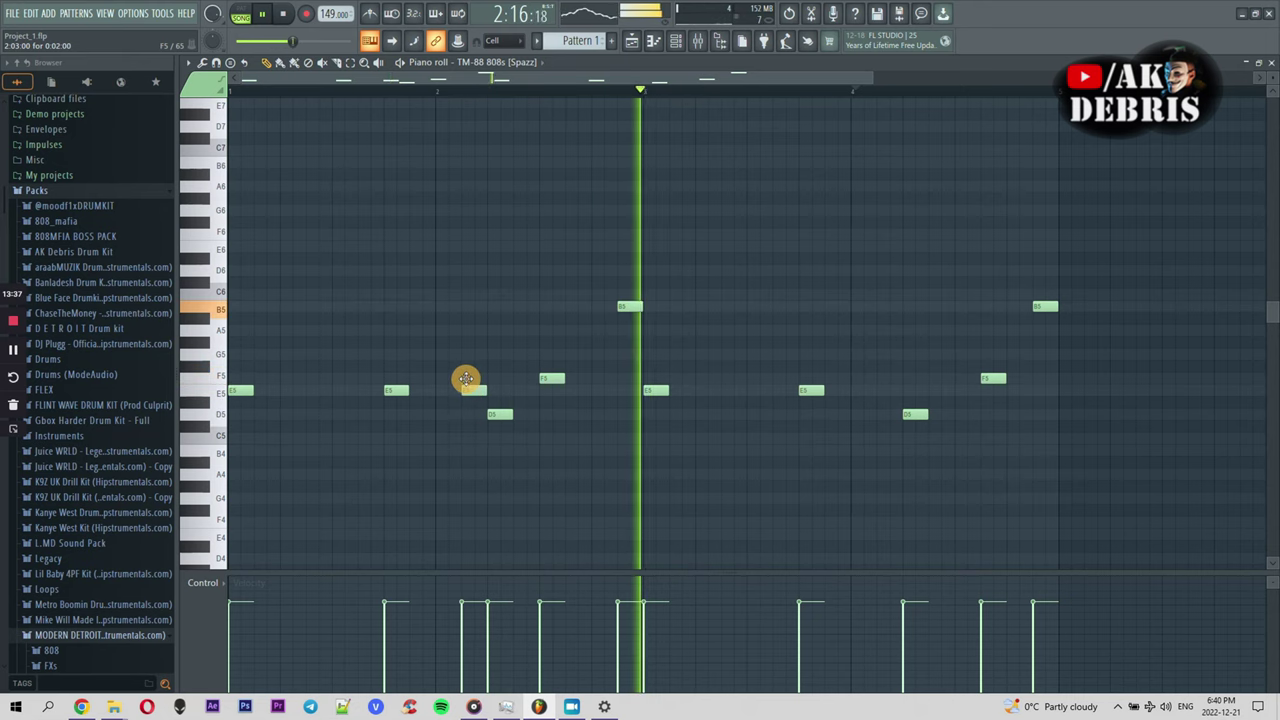
drag(466, 398, 514, 414)
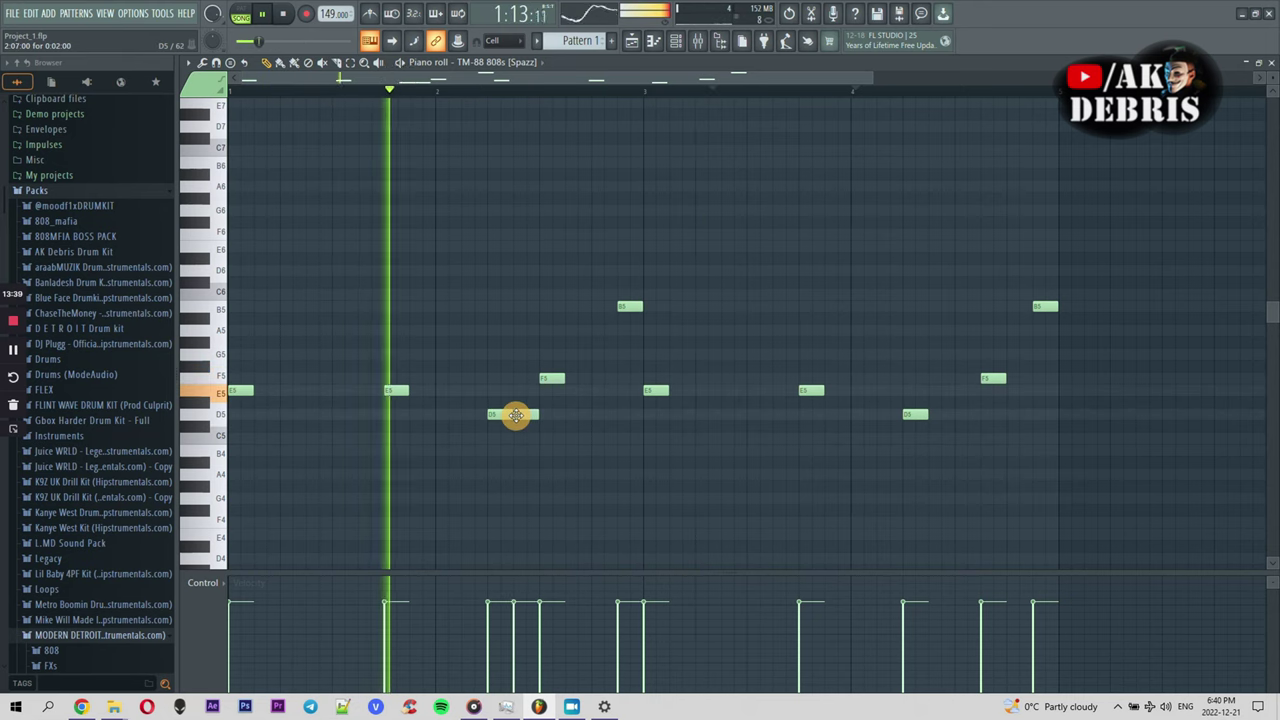
right_click(530, 413)
click(520, 414)
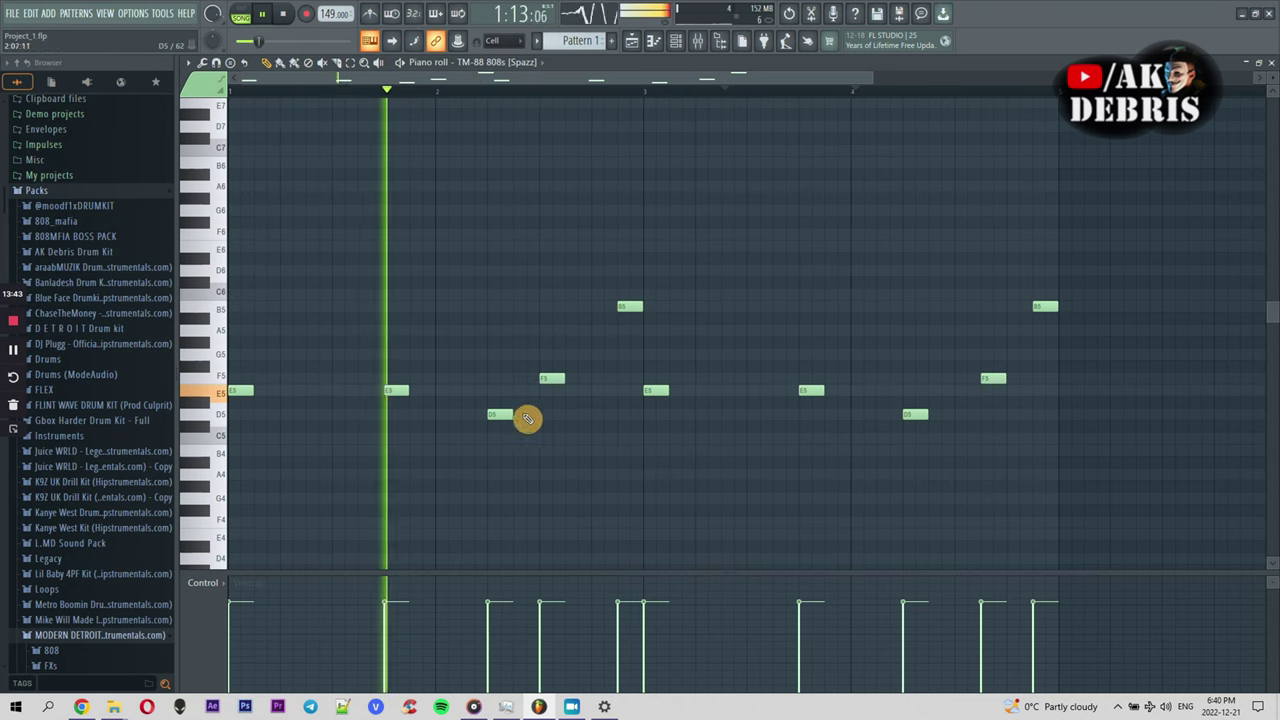
Try the bar 2 F5 808 note as a later E5, and replace it with an E5 at its original position
drag(545, 379, 575, 389)
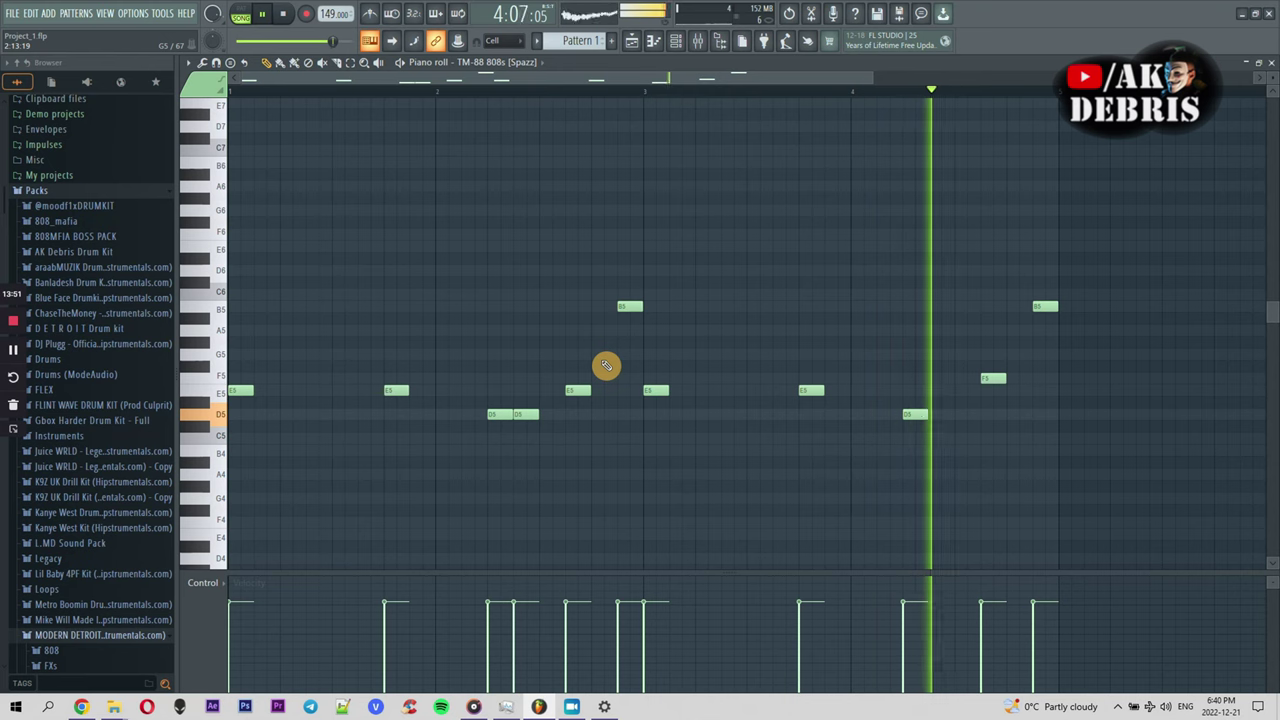
drag(518, 414, 548, 388)
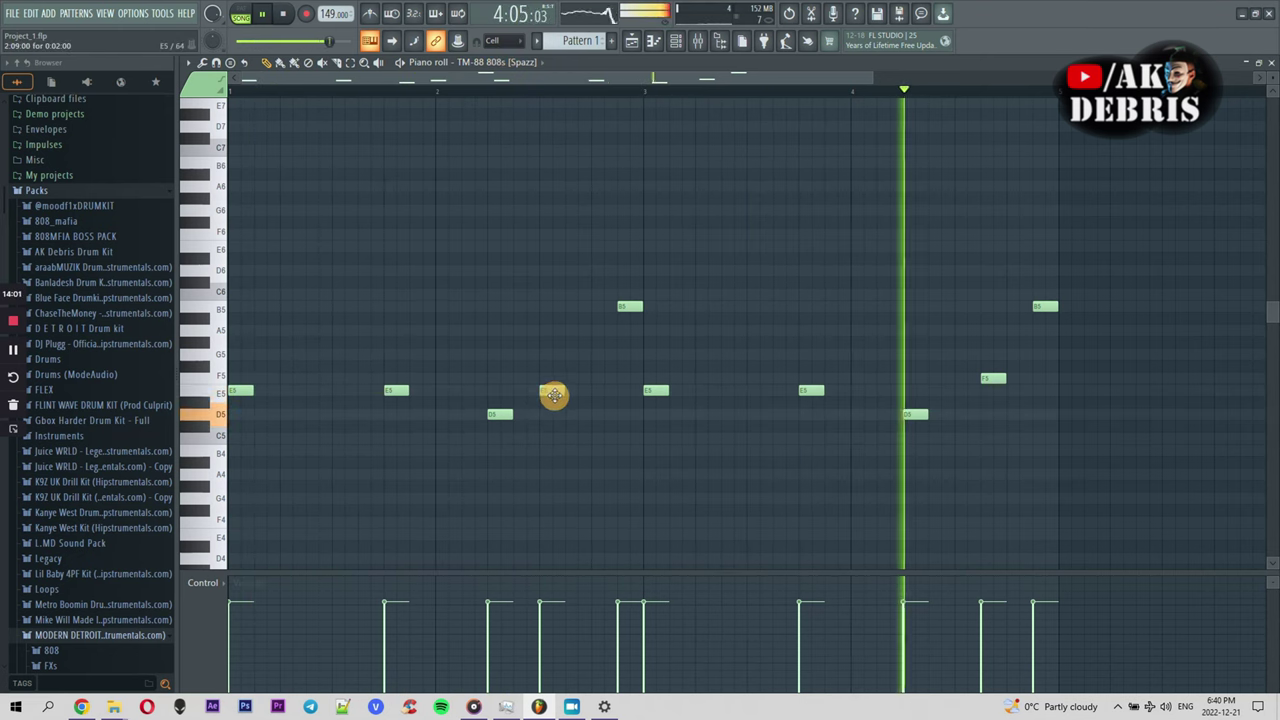
right_click(555, 392)
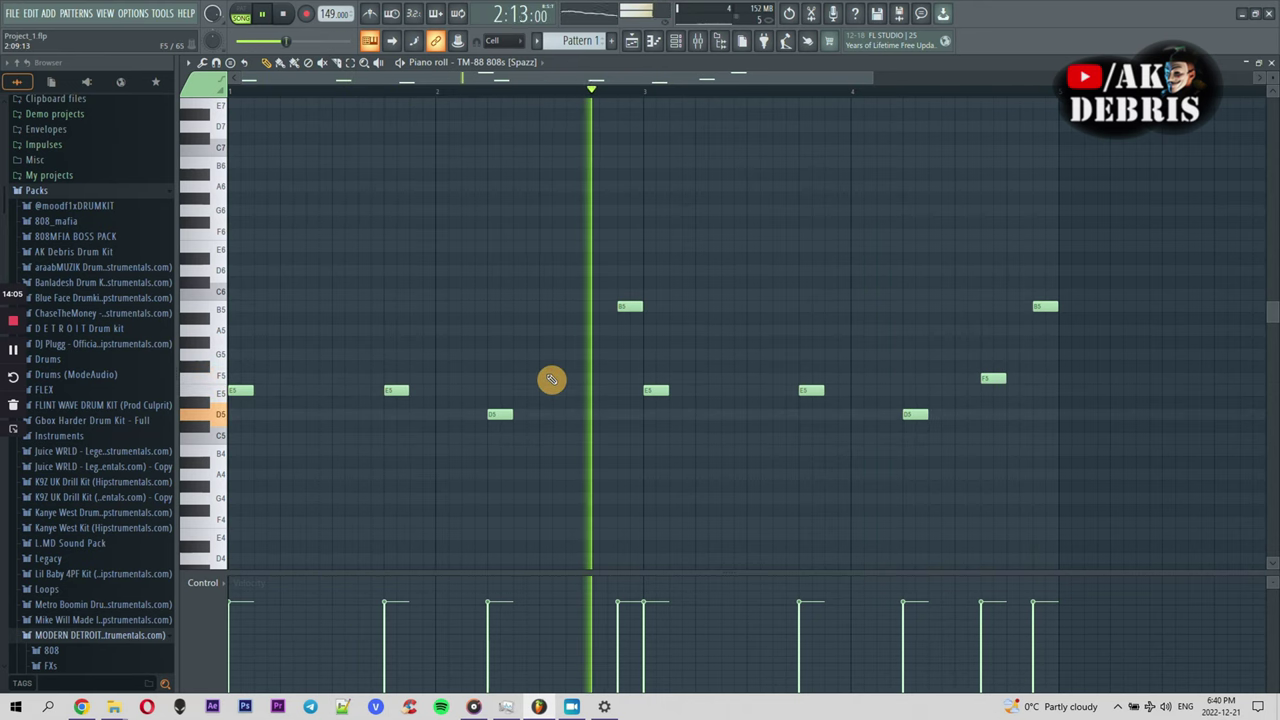
click(546, 389)
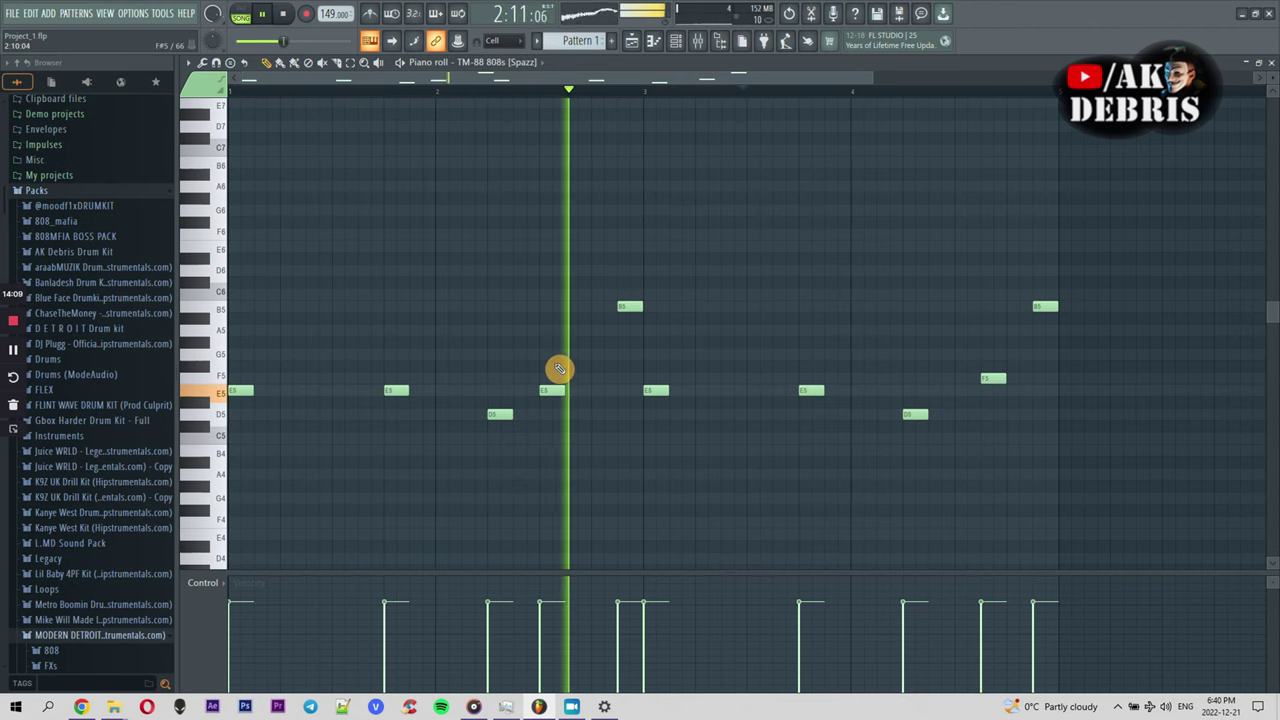
Add a C5 kick note in the middle of bar 2, aligned with the E5 808 note there
click(498, 62)
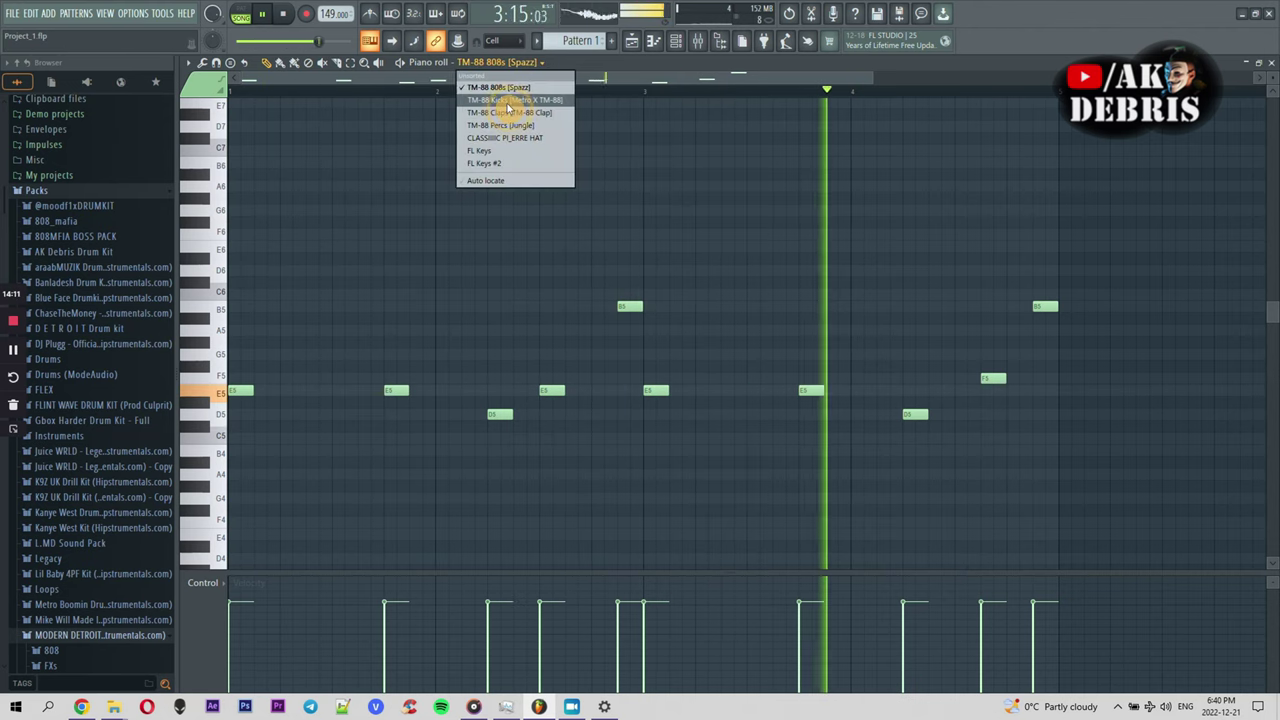
click(499, 100)
scroll(585, 41, down, 1)
click(547, 438)
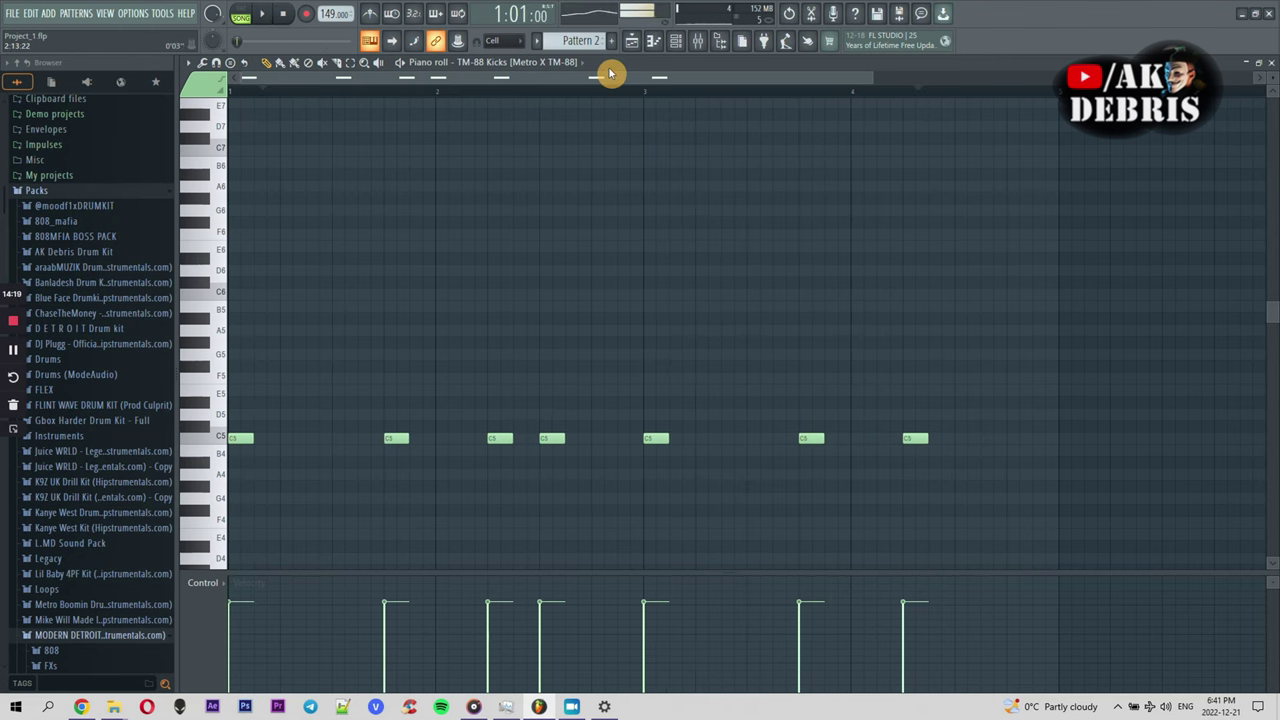
Insert Fruity Parametric EQ 2 on the FL Keys #2 mixer track, rolling off the lows with band 1 and slightly lowering band 2
click(645, 40)
click(697, 40)
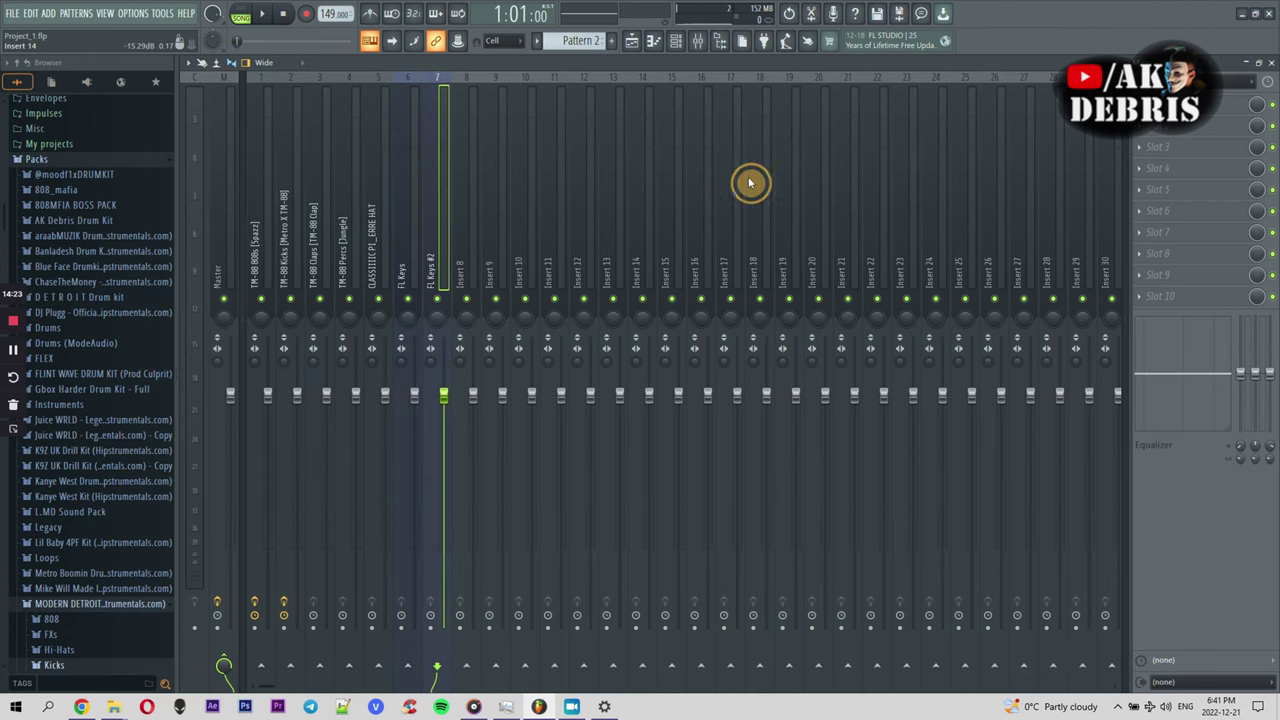
click(1160, 106)
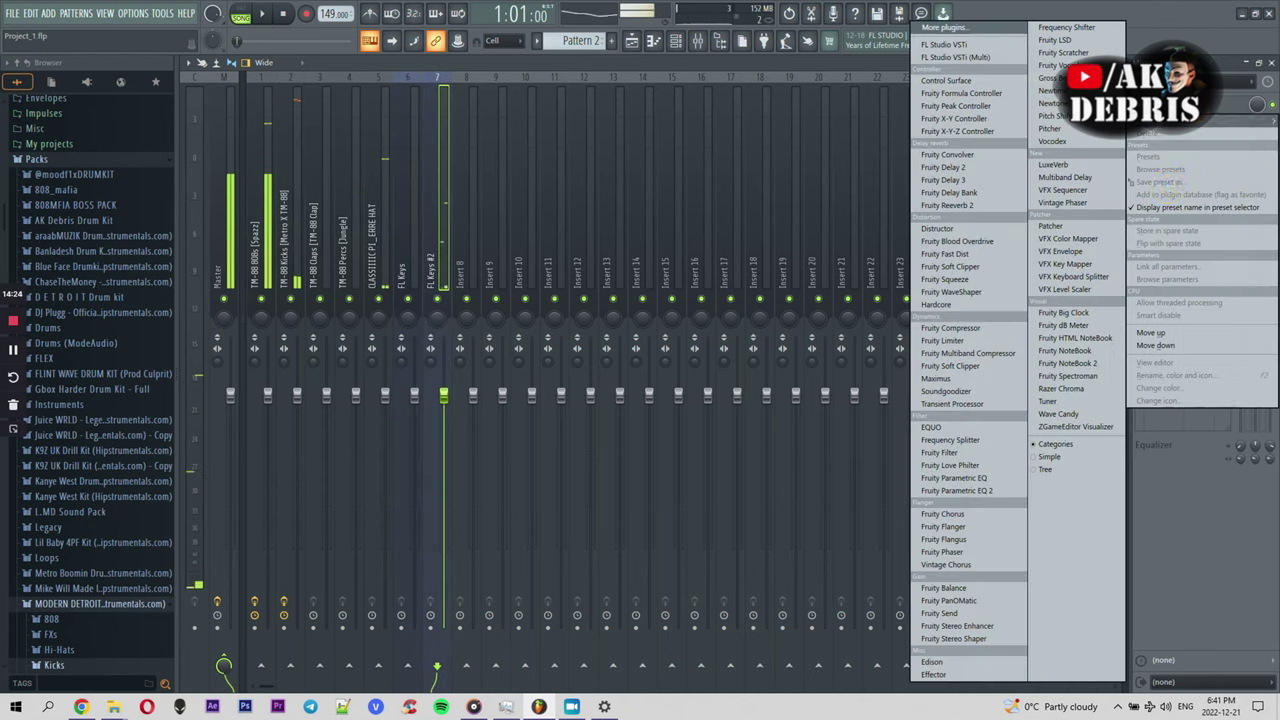
click(975, 491)
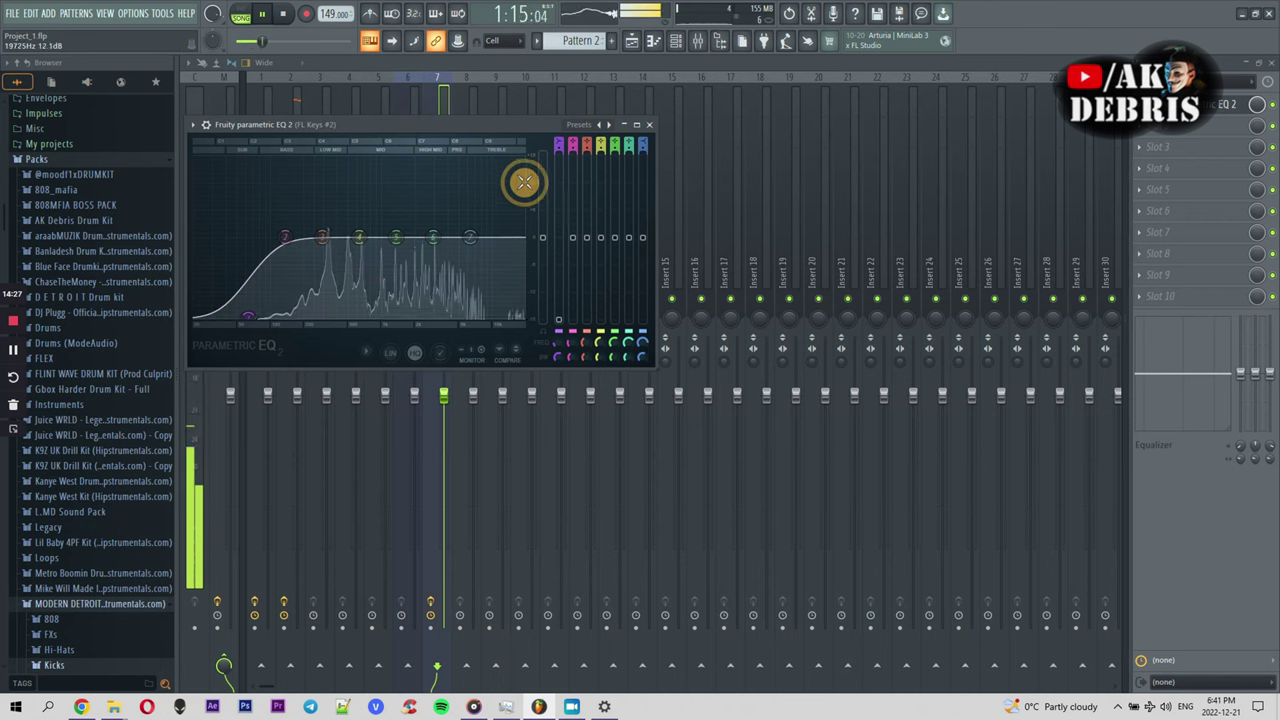
drag(572, 237, 572, 251)
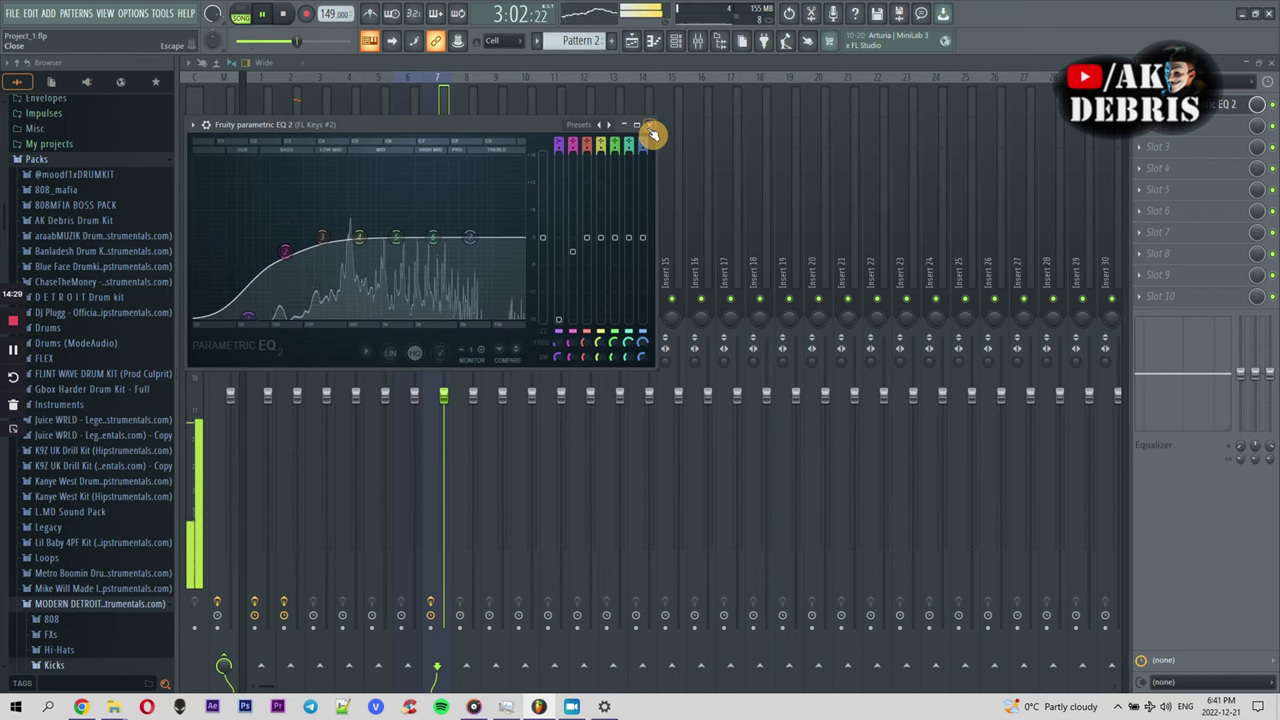
click(651, 133)
Return to the playlist arrangement
click(673, 45)
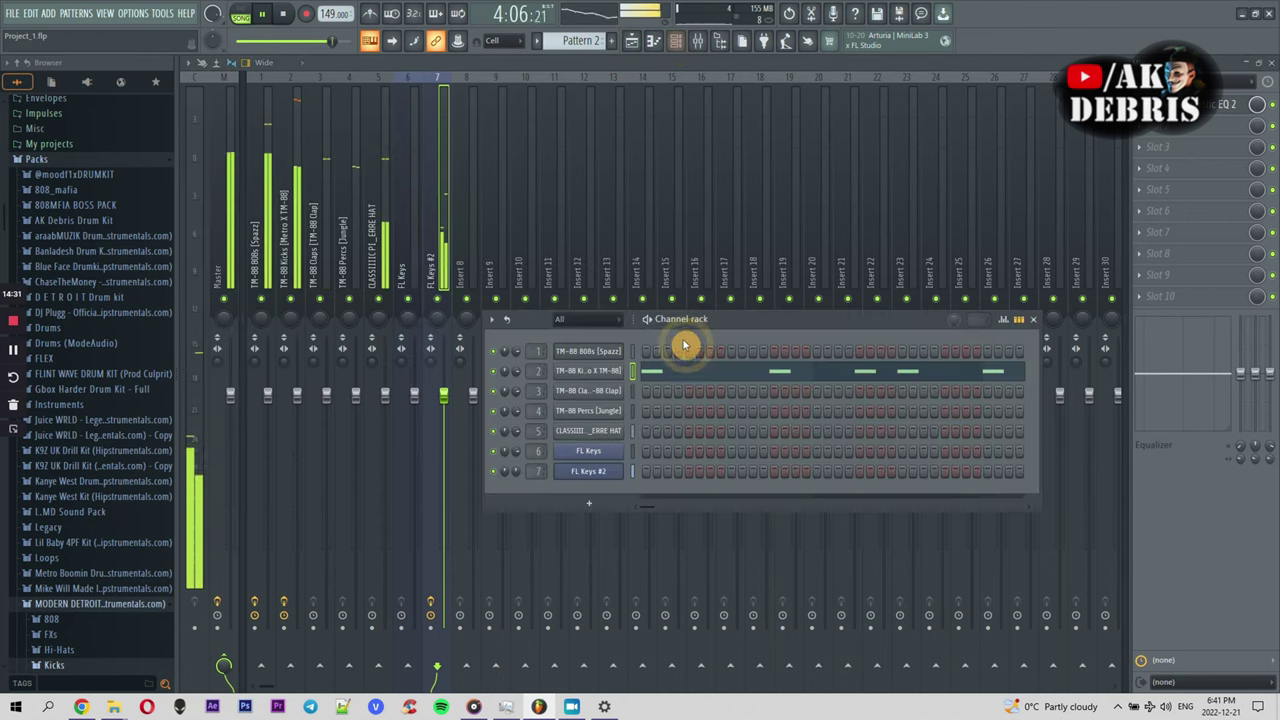
click(632, 40)
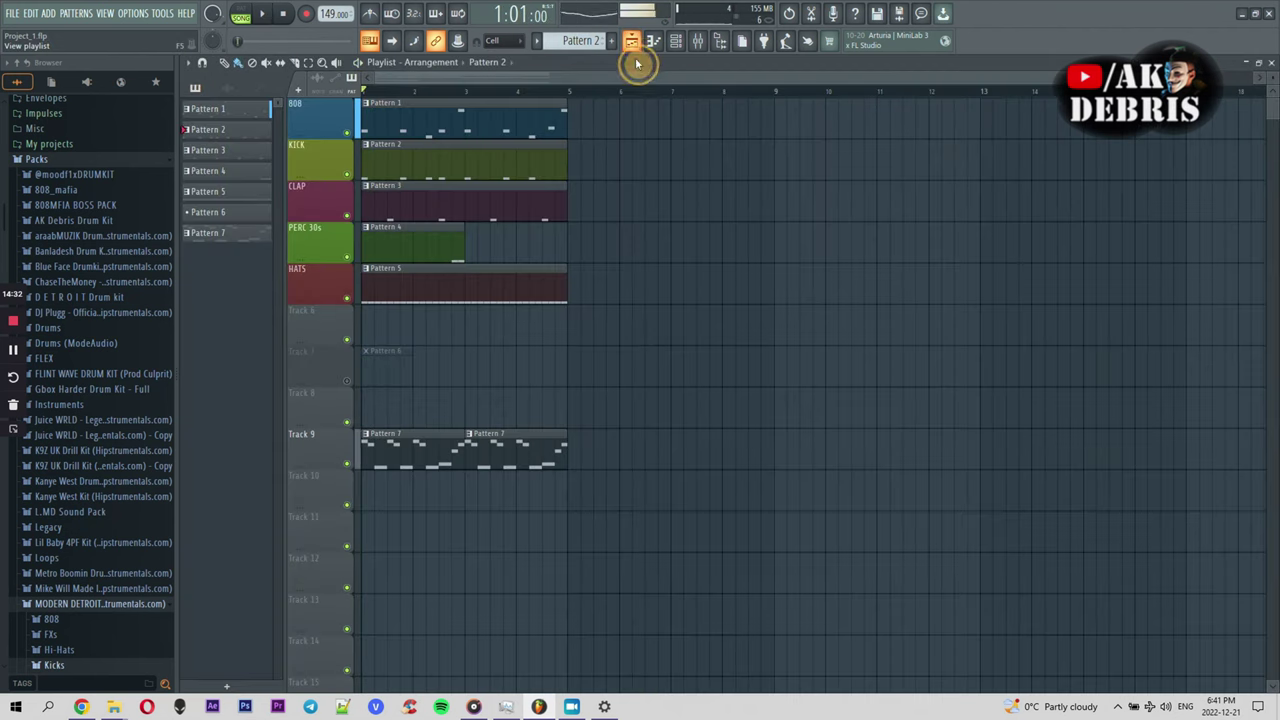
Play the arrangement with the FL Keys #2 melody of Pattern 7 open, and save the project
double_click(520, 430)
scroll(520, 432, up, 3)
key(space)
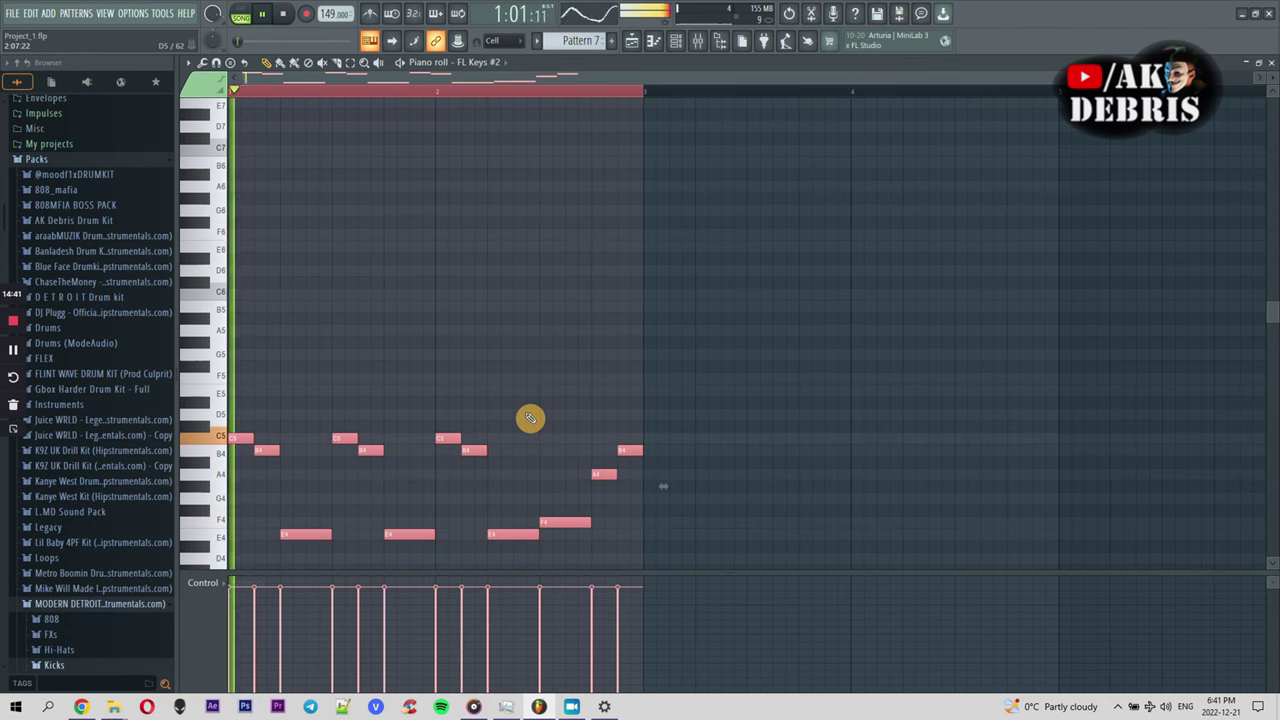
click(12, 13)
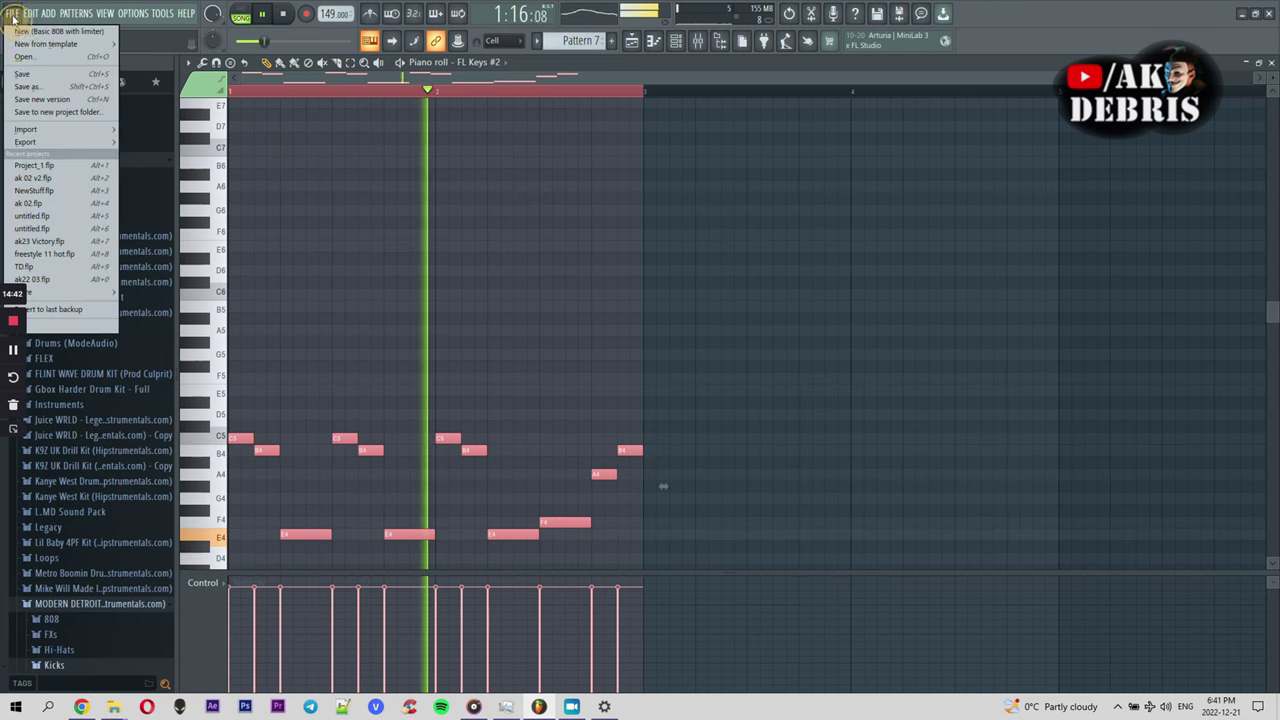
click(33, 77)
Place the AK LA FLARE AYE FEMALE sample from the AK Debris Drum Kit on Track 11 at bar 1, and mute that track
click(103, 229)
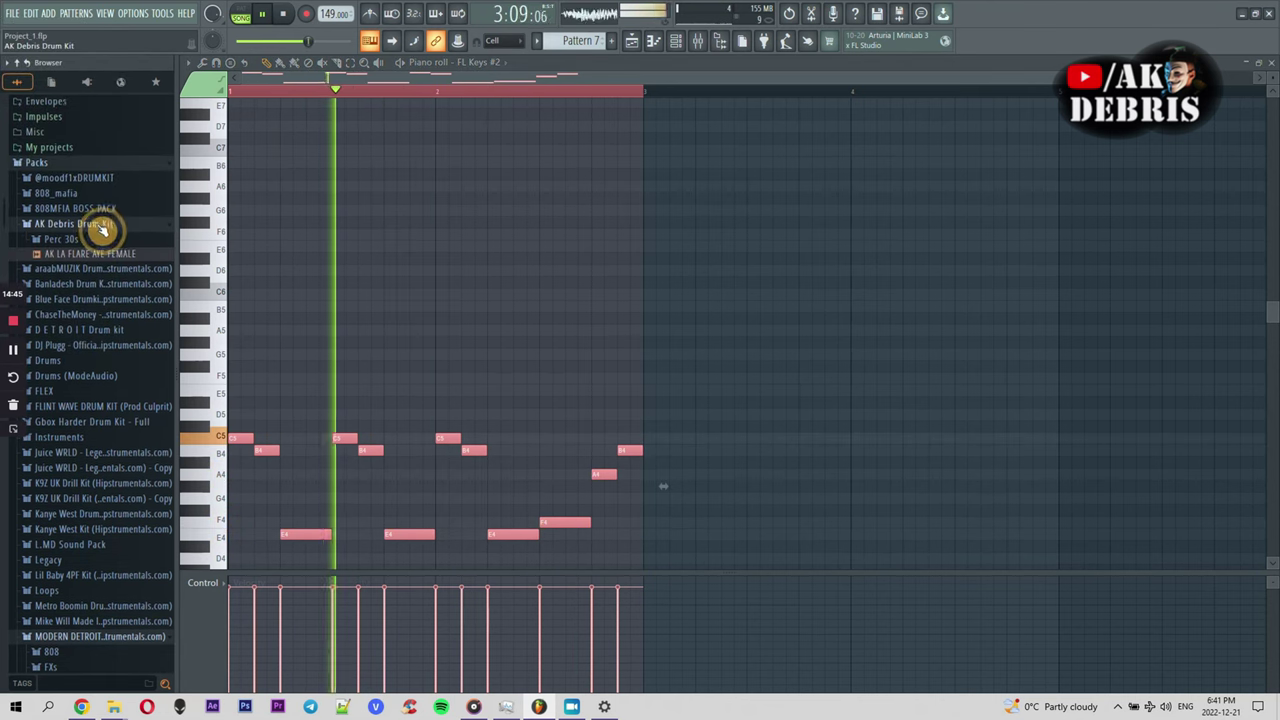
click(95, 253)
key(F5)
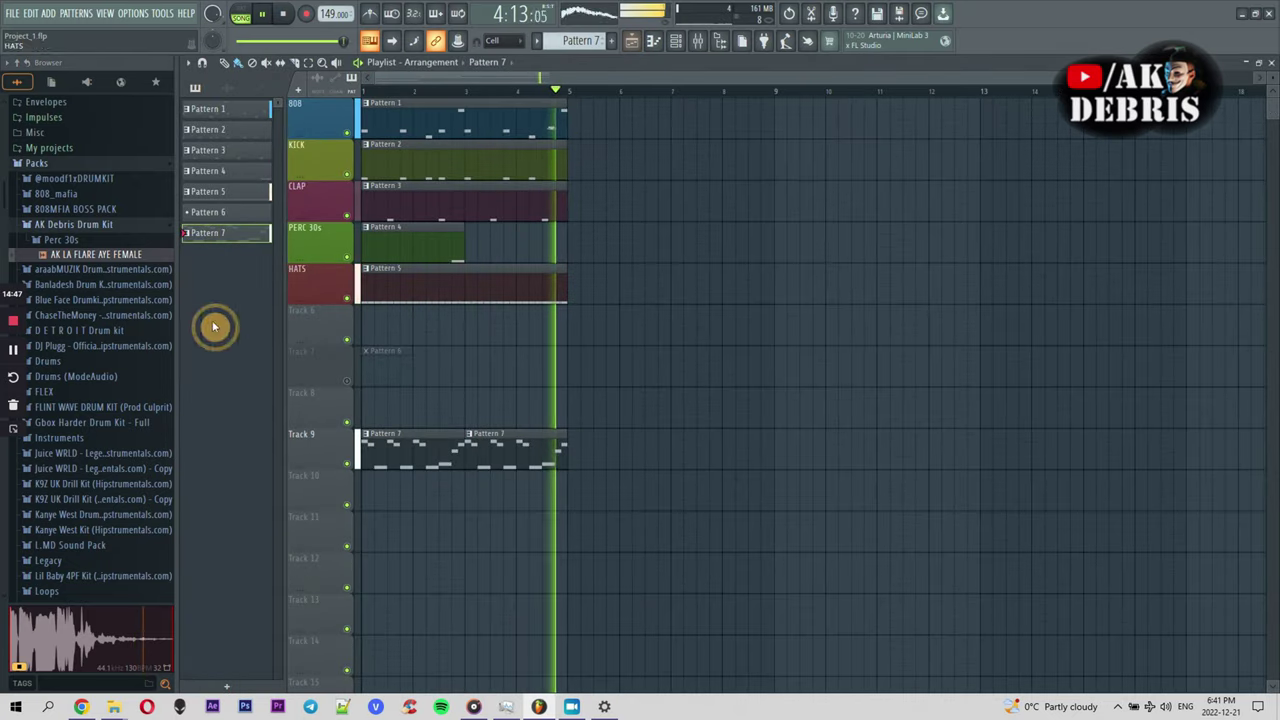
drag(118, 256, 397, 533)
double_click(437, 530)
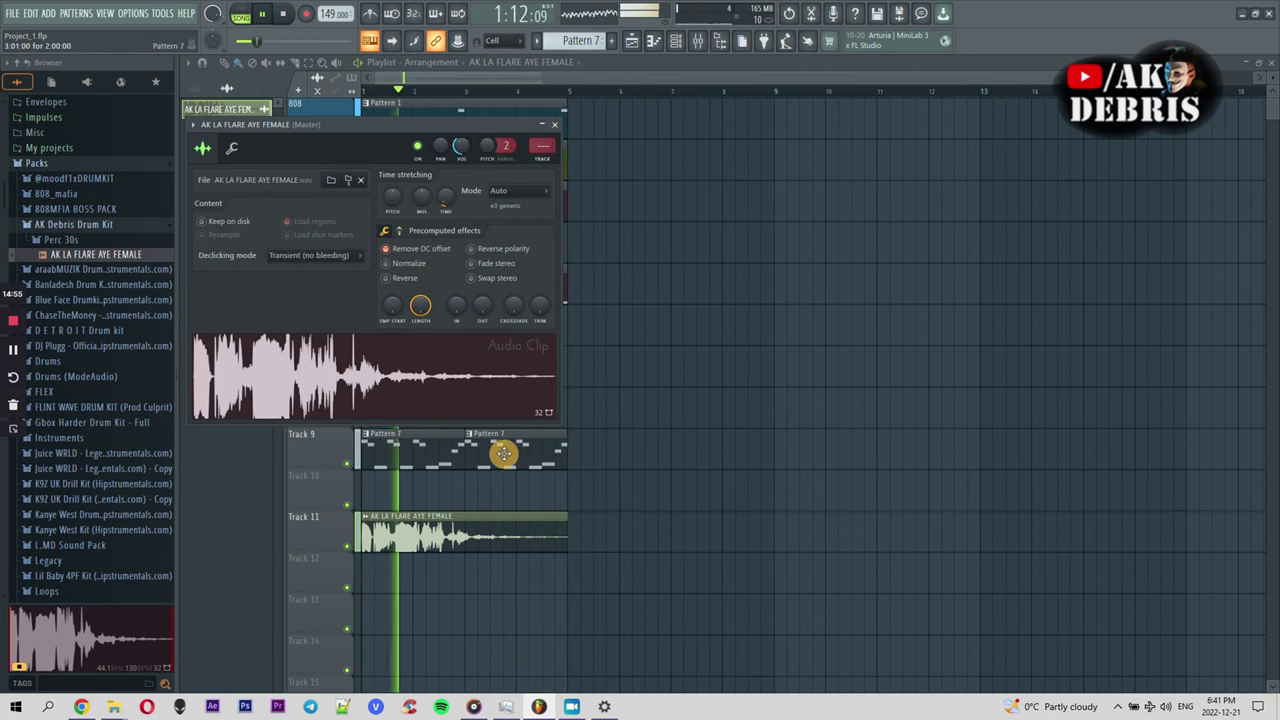
click(554, 124)
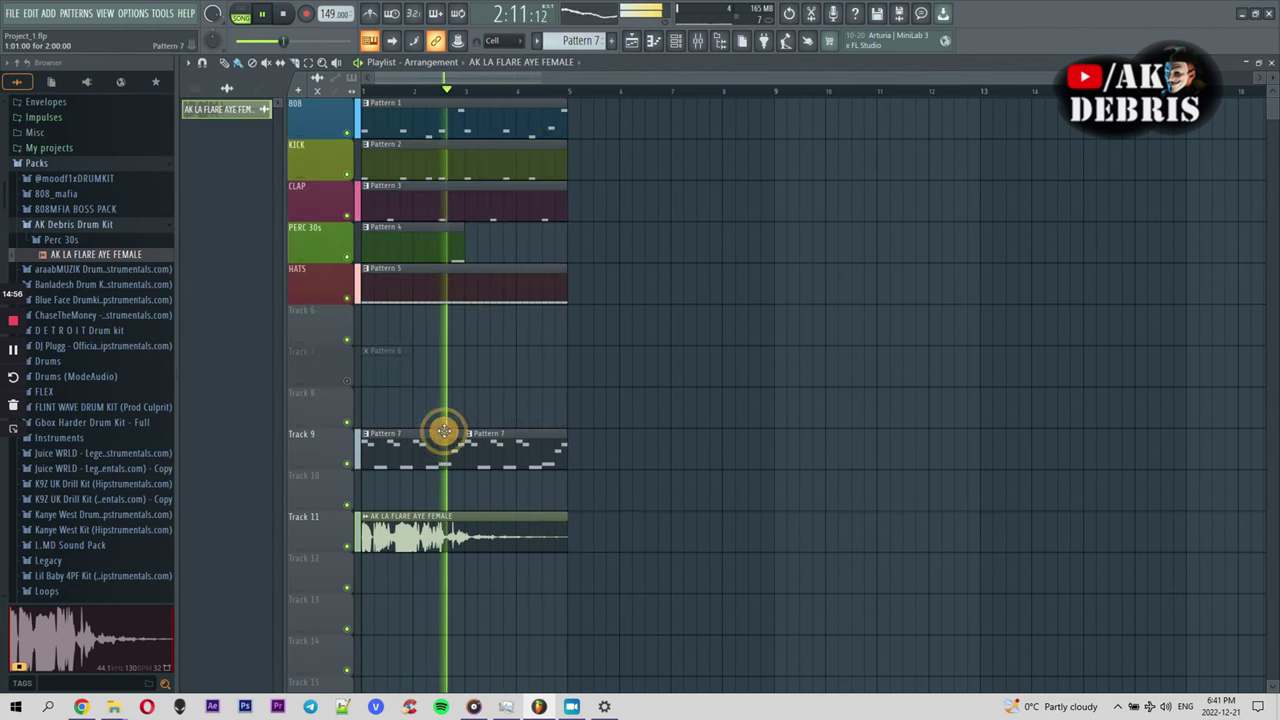
click(347, 546)
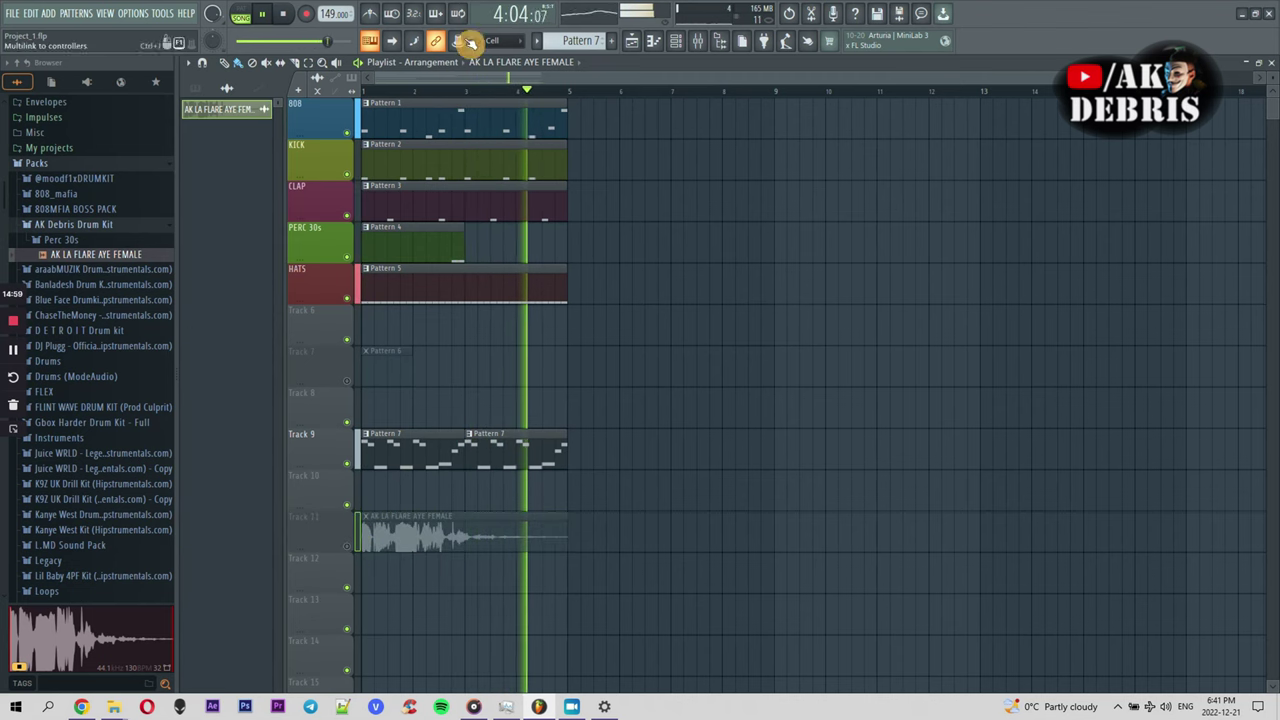
double_click(374, 375)
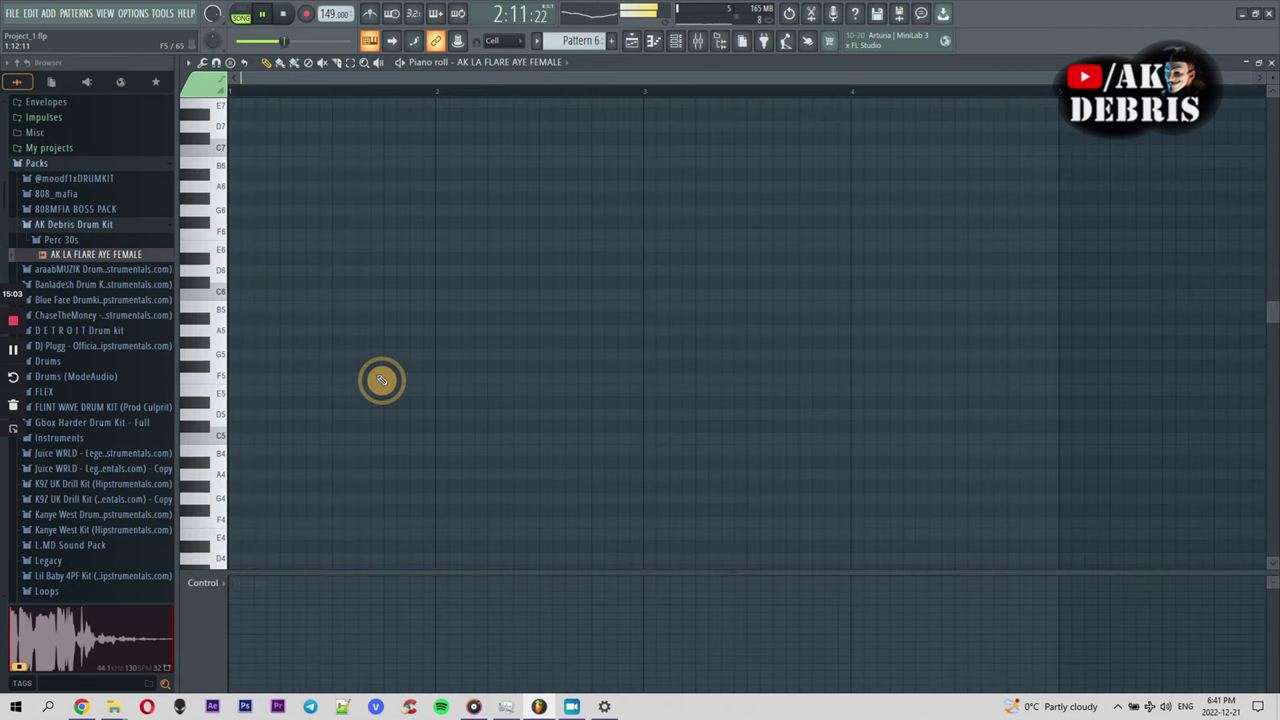
click(679, 43)
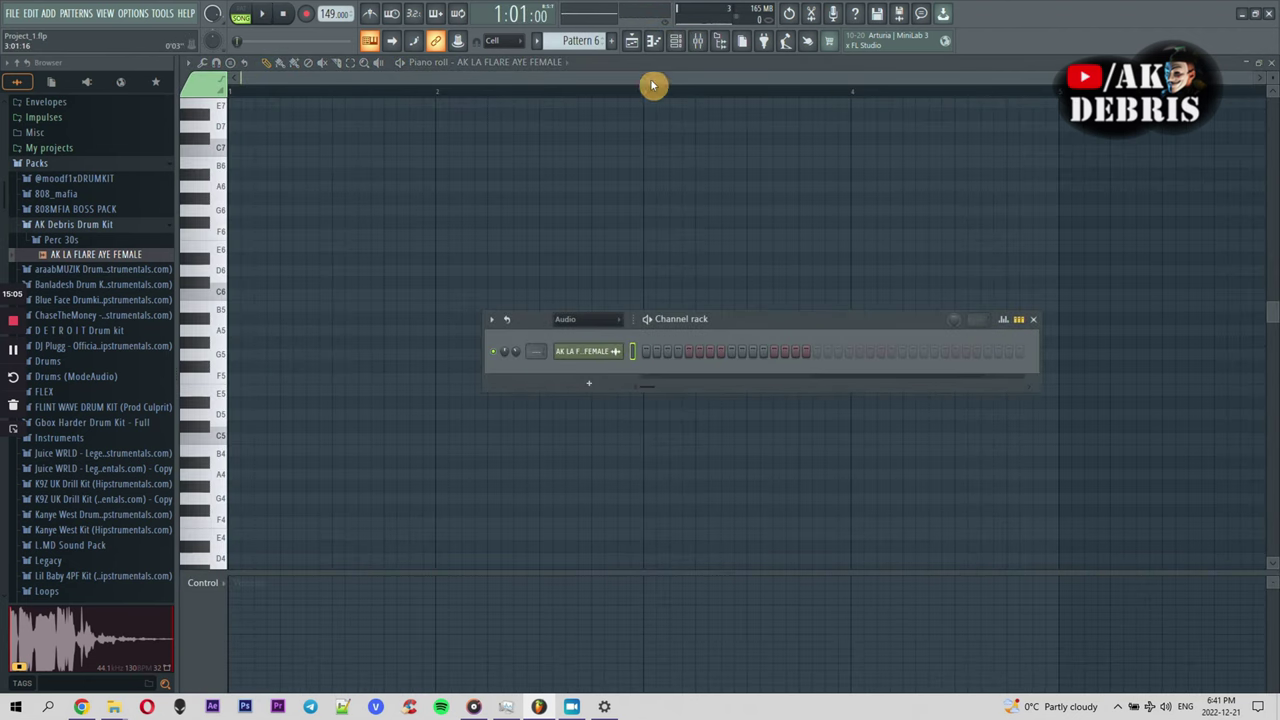
click(624, 44)
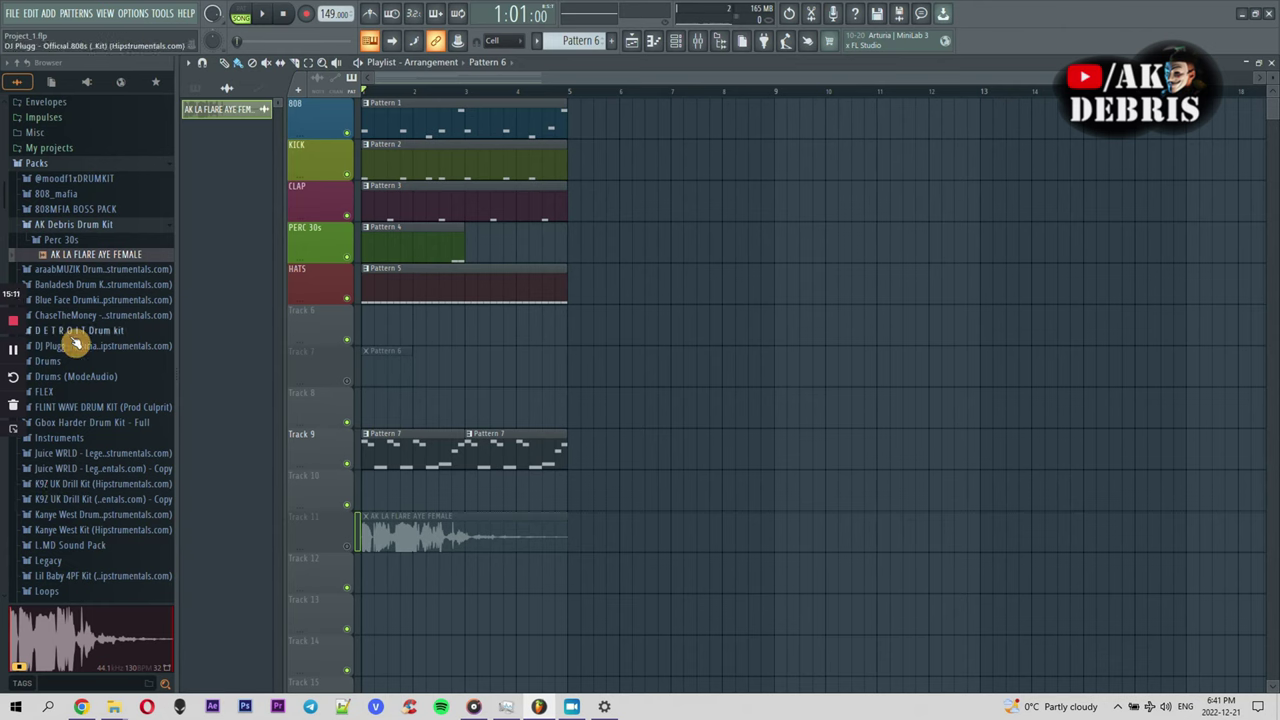
click(97, 242)
click(113, 281)
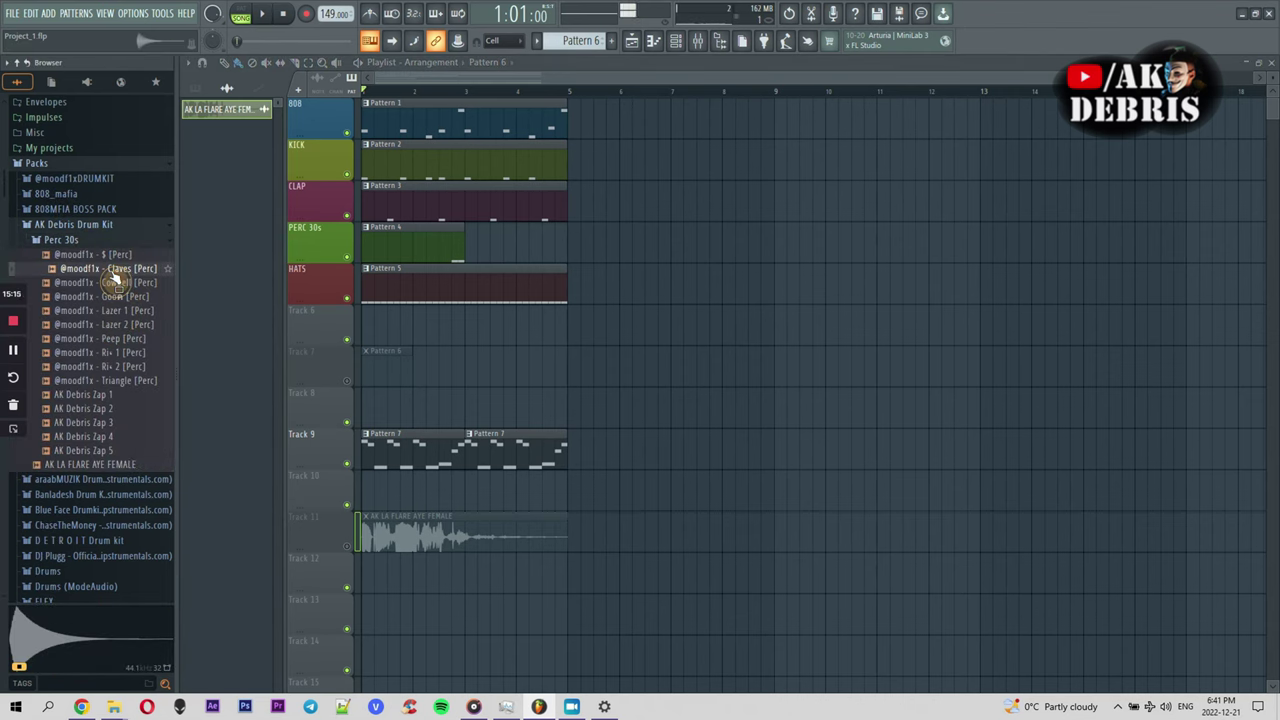
click(678, 47)
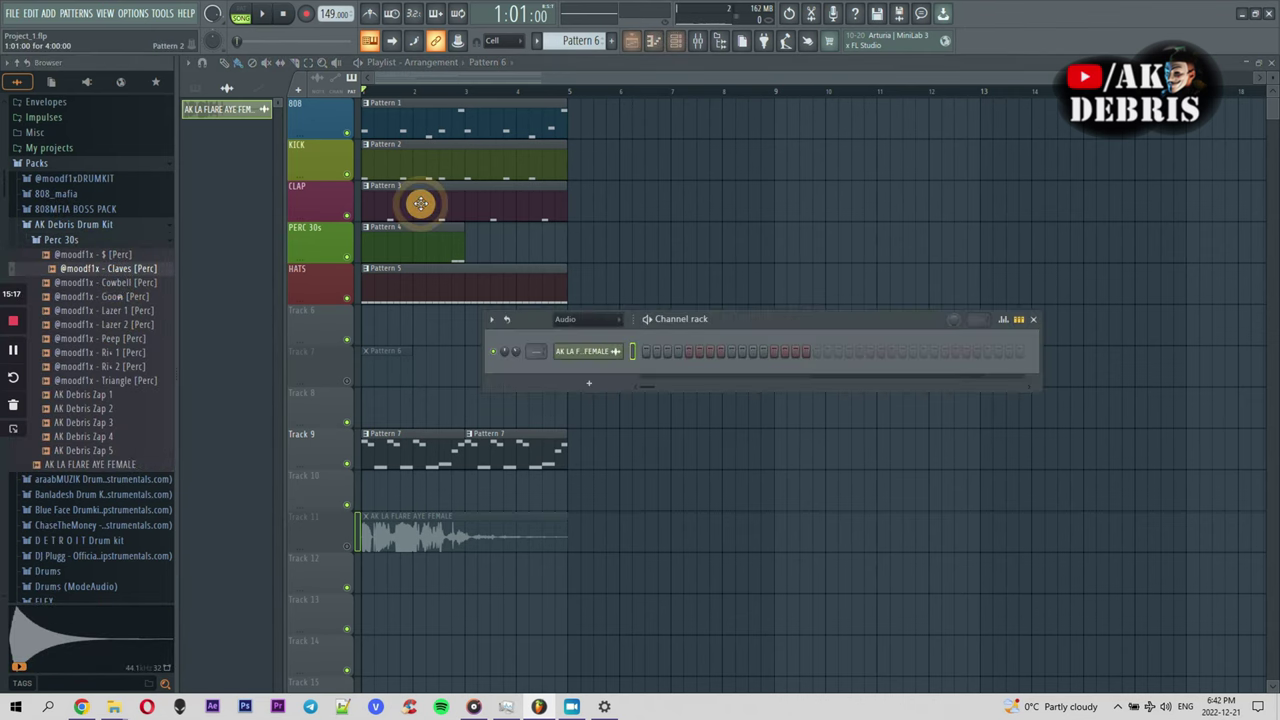
click(587, 333)
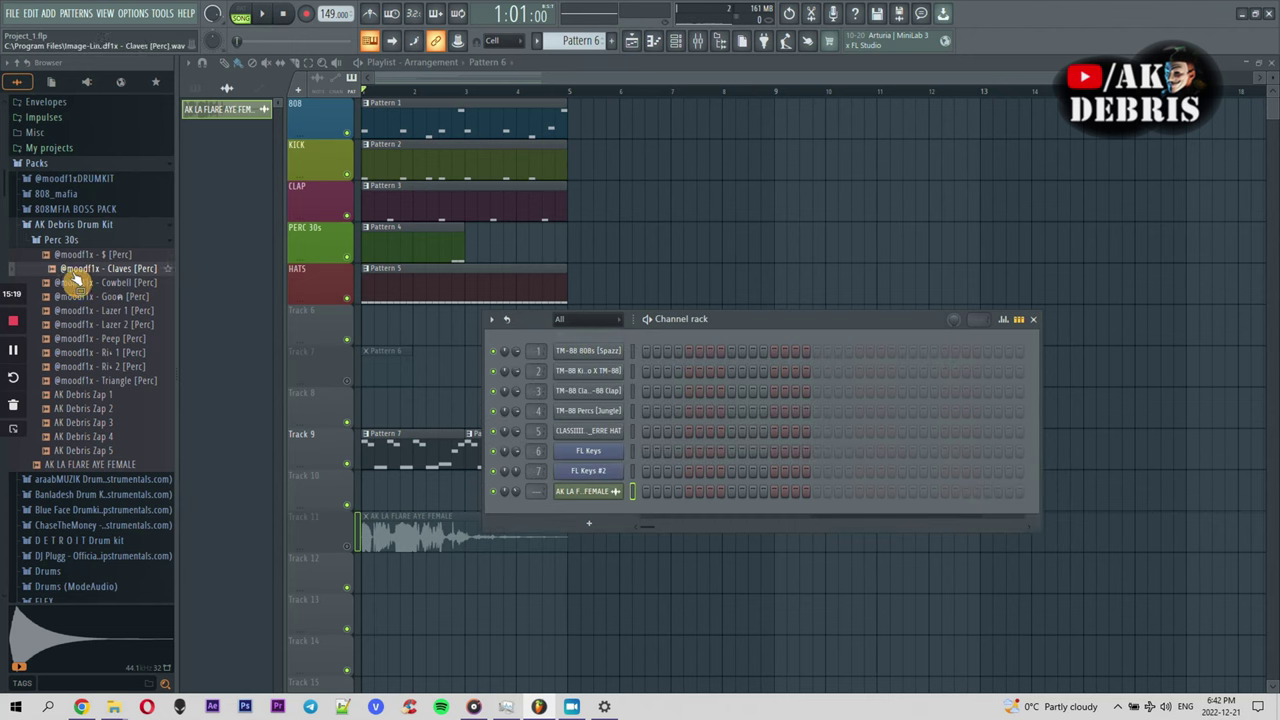
drag(581, 524, 580, 519)
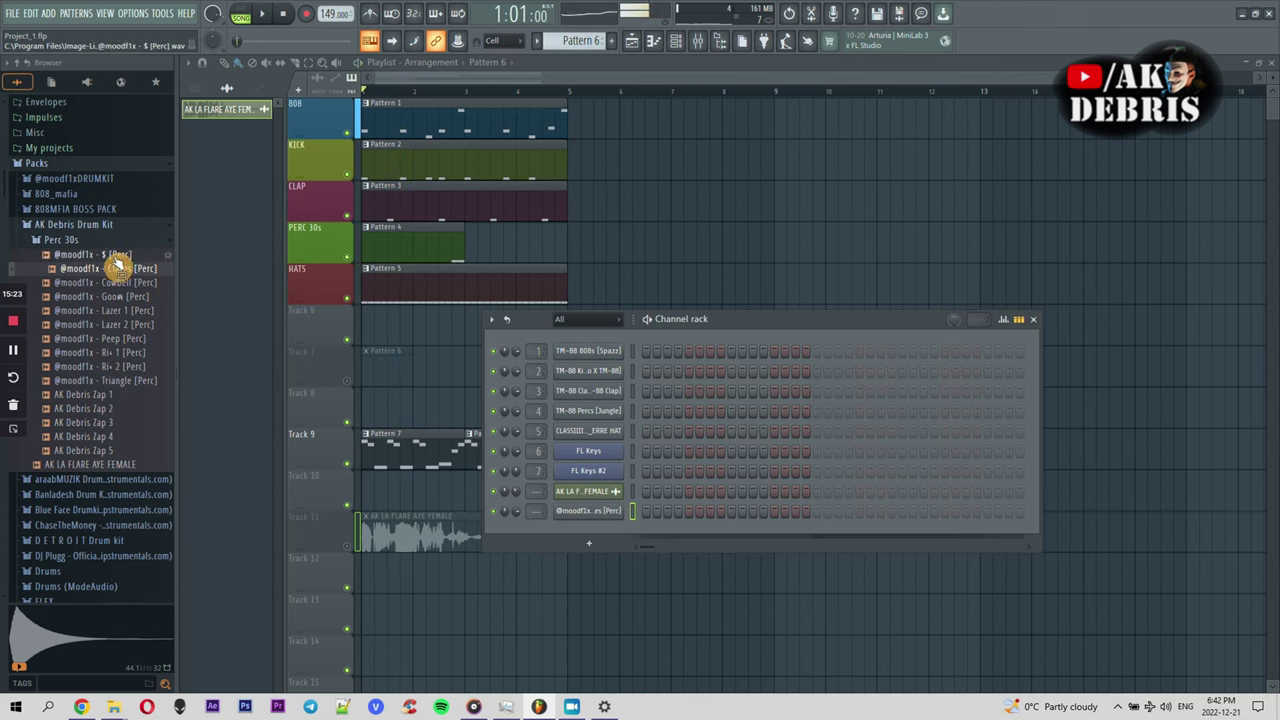
Audition the snare and clap samples in the TM-88 Snares folder of the TM88 Nightmare Drum Kit
click(106, 228)
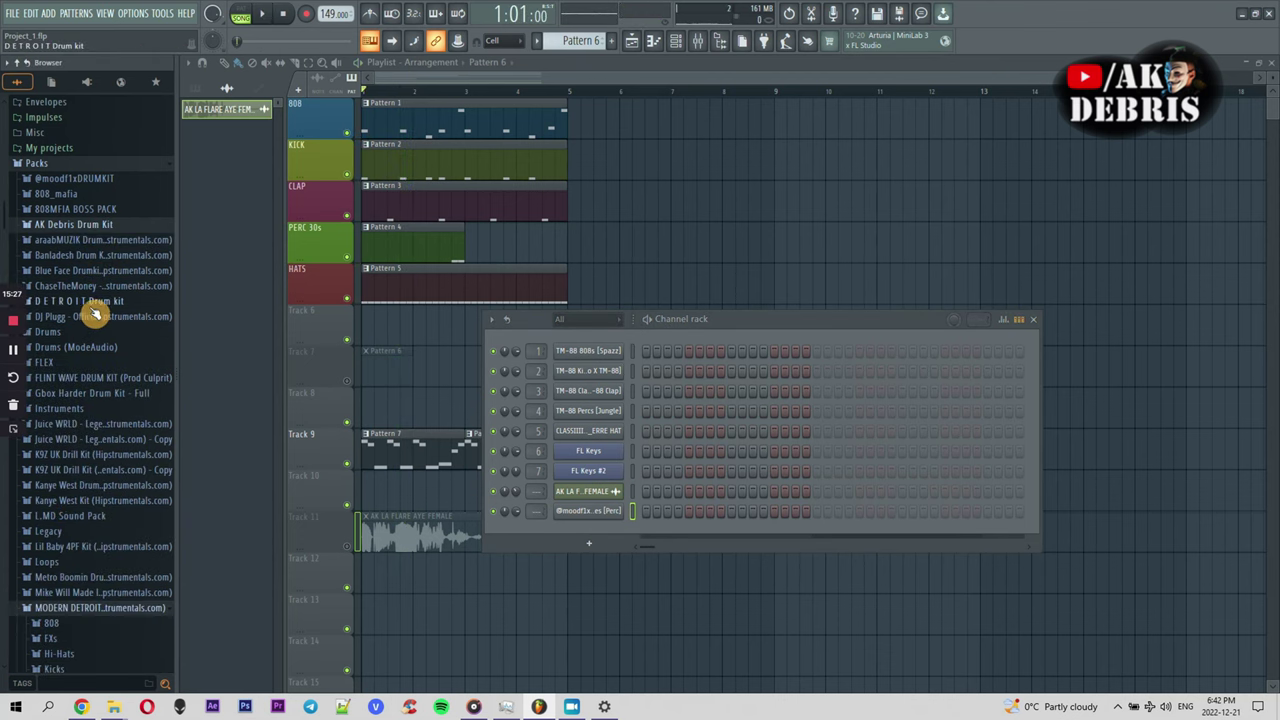
scroll(62, 578, down, 5)
click(63, 608)
click(68, 608)
click(116, 485)
click(97, 539)
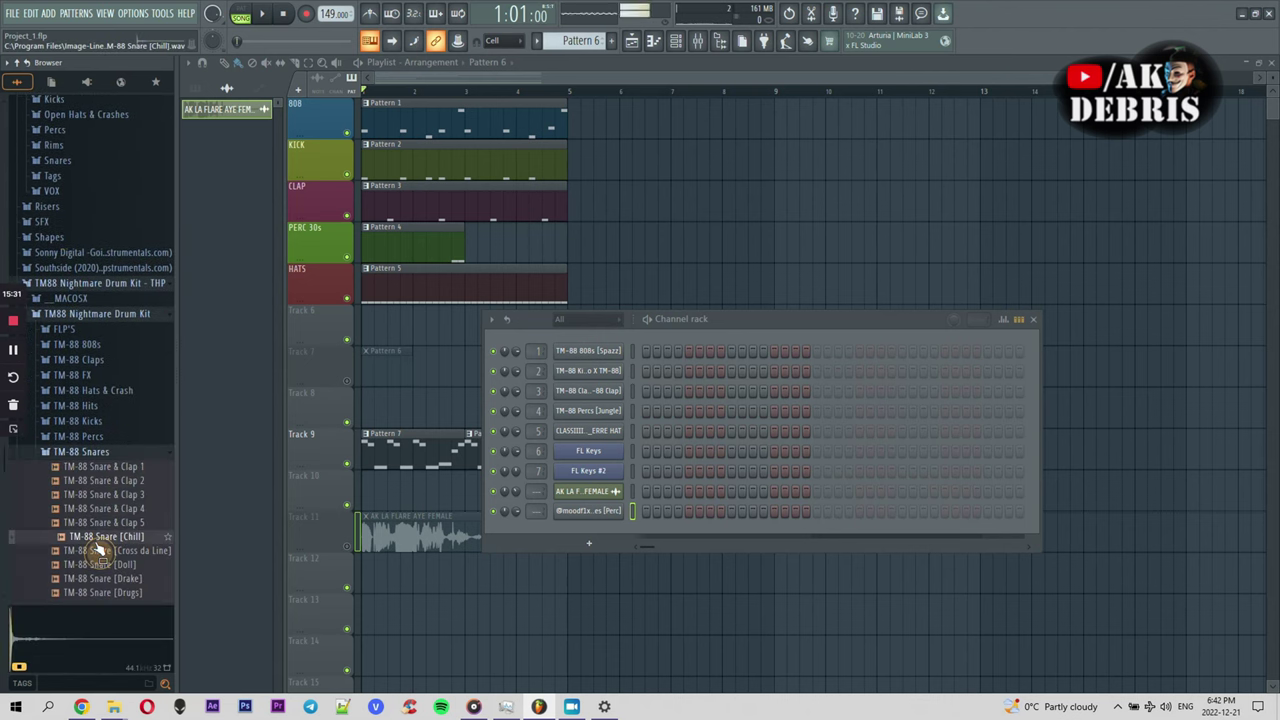
click(113, 553)
click(126, 523)
click(130, 493)
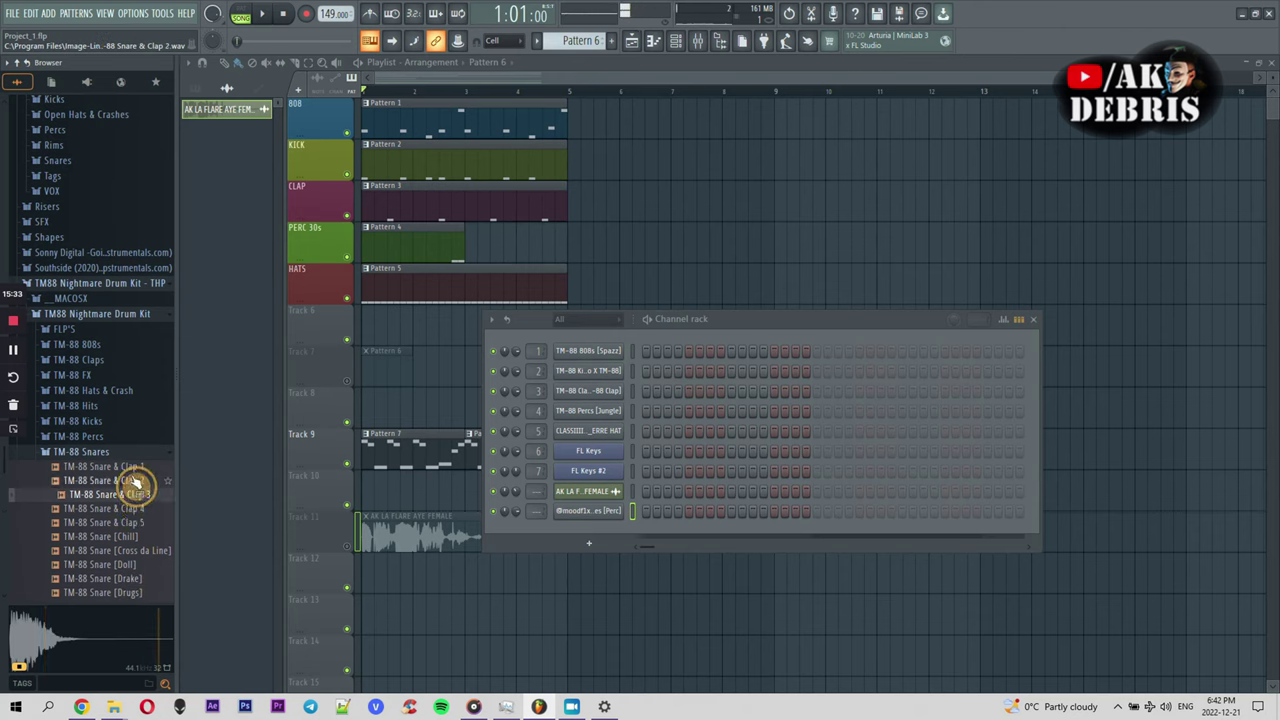
click(82, 451)
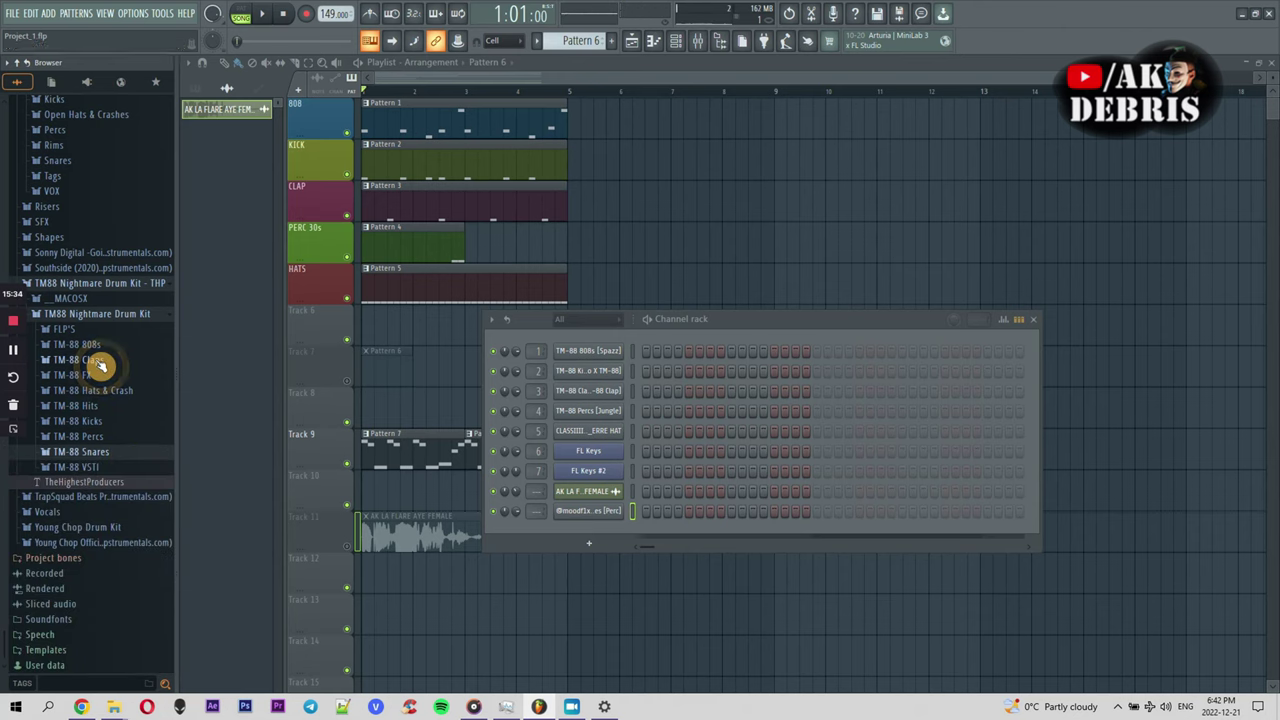
Audition the Southside (2020) kit's snares, comparing Luger Snare, MainTrapSnare, NEW LEX SNARE and the DY snares
click(88, 270)
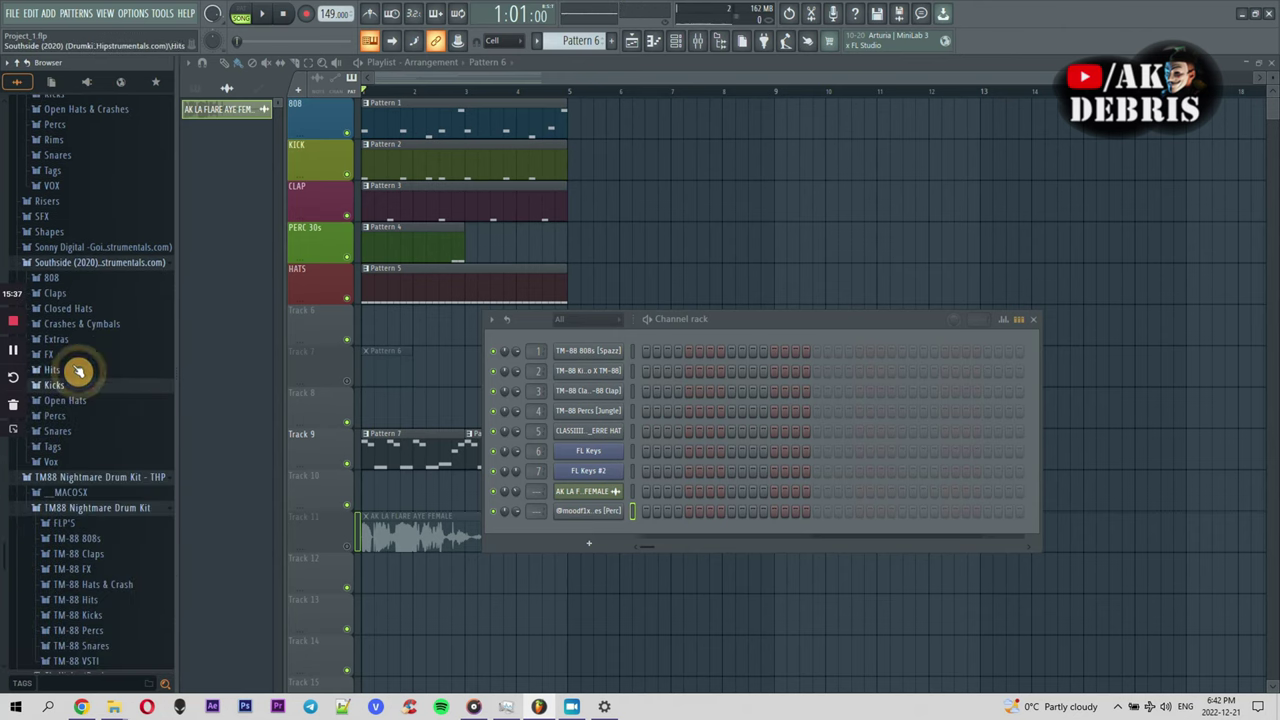
click(78, 440)
click(80, 491)
click(95, 465)
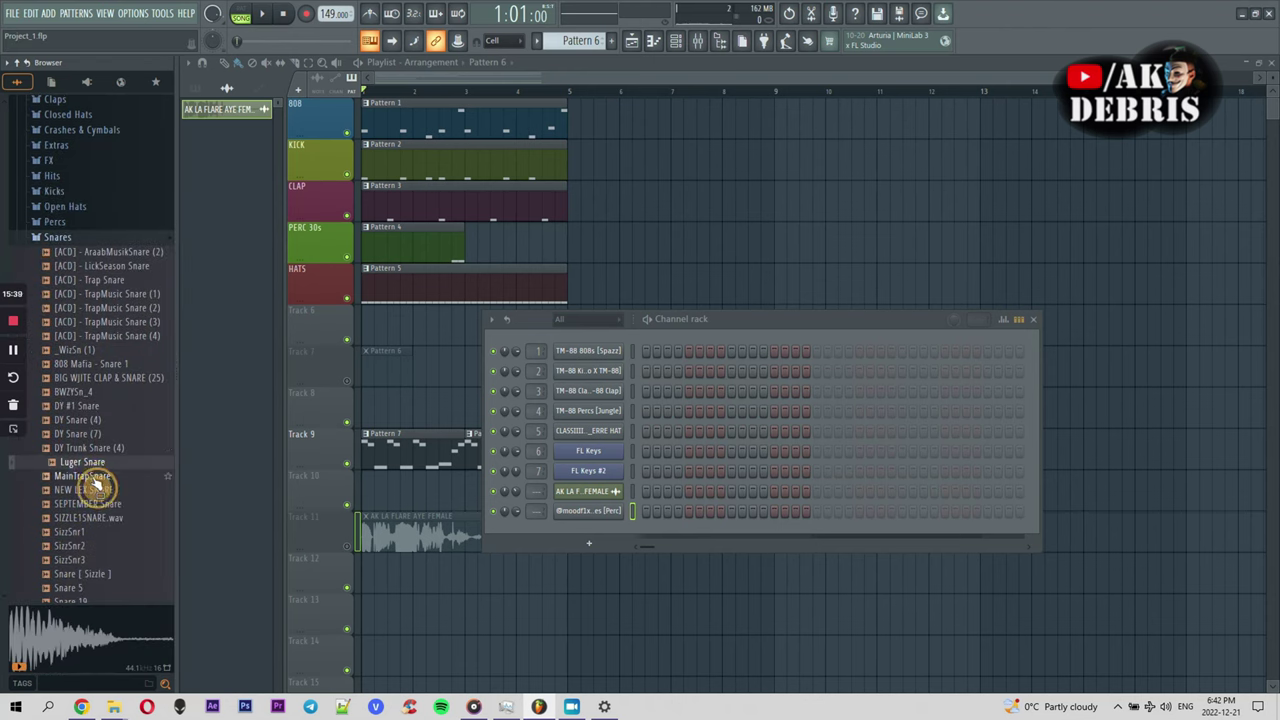
click(97, 477)
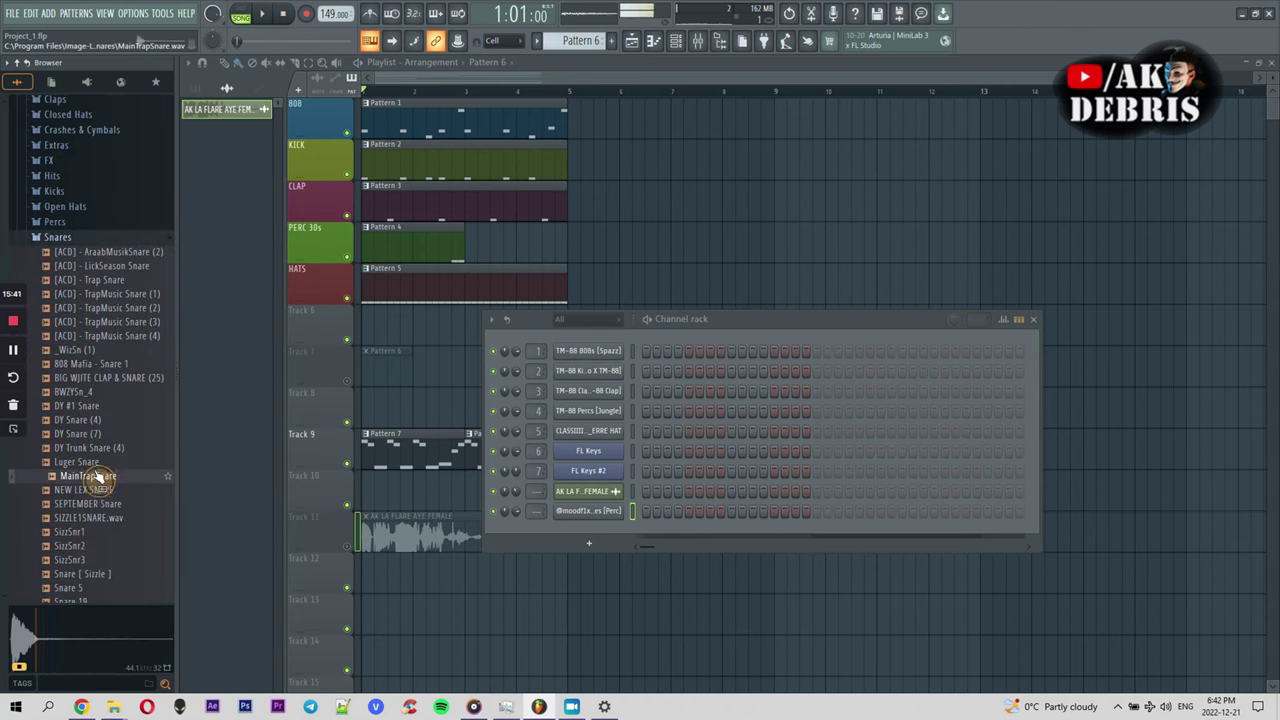
click(99, 490)
click(92, 449)
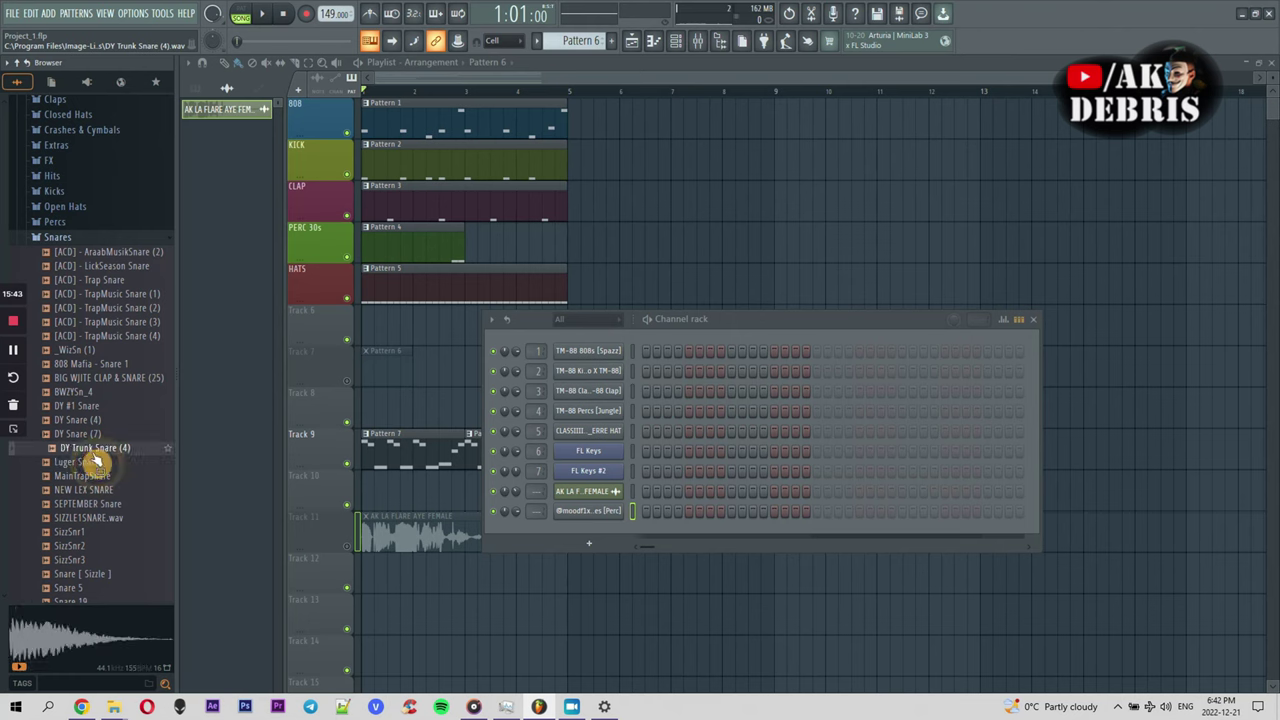
click(94, 434)
click(94, 422)
click(94, 434)
click(90, 422)
click(90, 446)
click(92, 433)
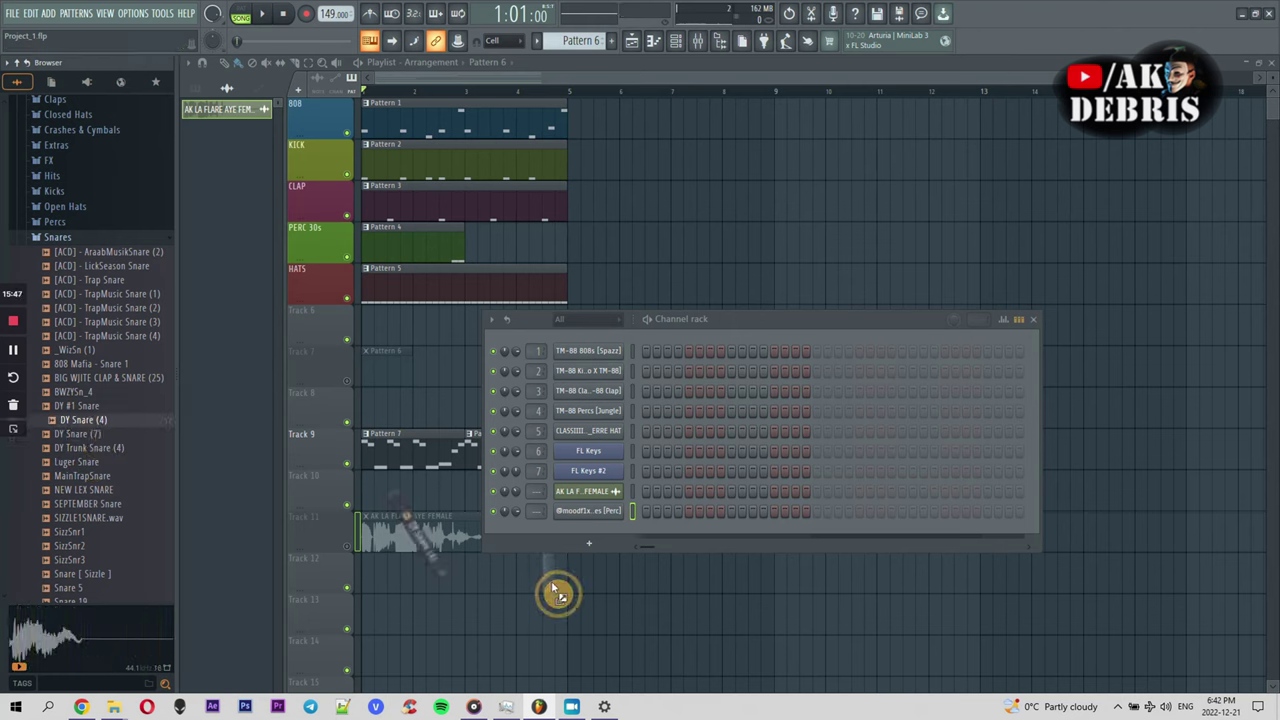
Add the DY Snare (4) sample as a new channel and open its piano roll
drag(590, 545, 608, 531)
right_click(608, 531)
click(640, 505)
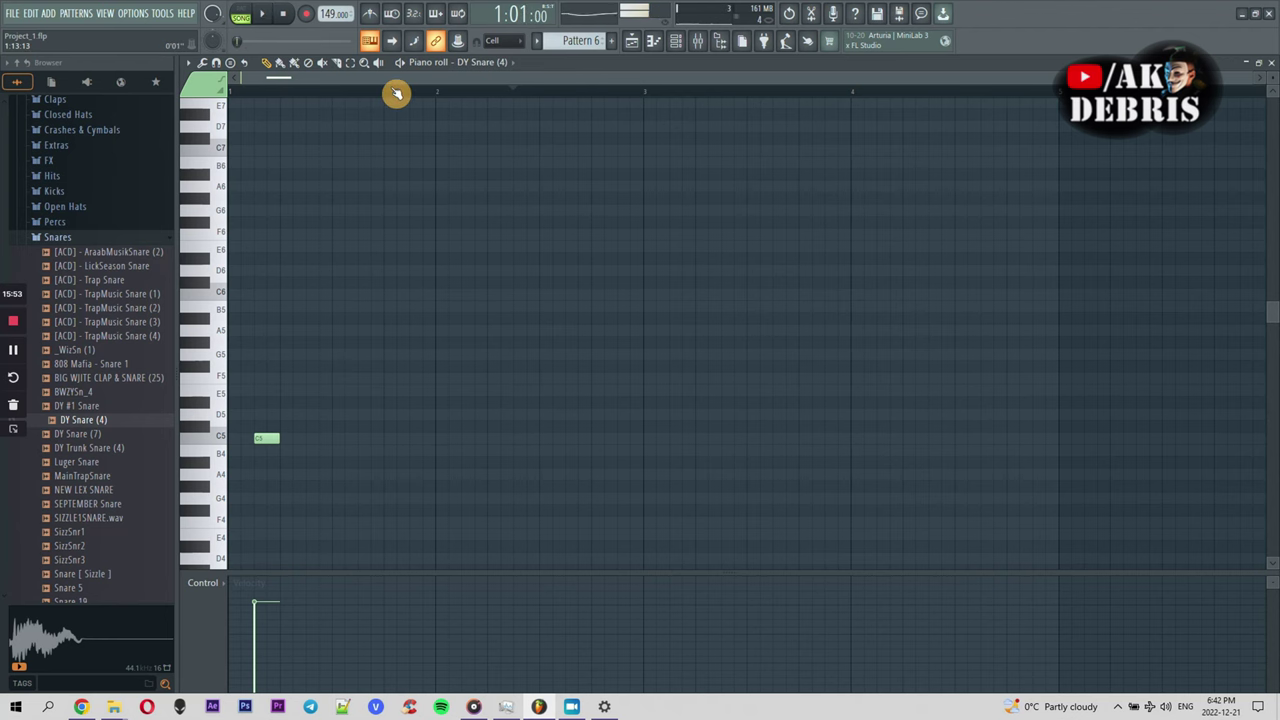
Create Pattern 8 on Track 8 at bar 1 and place C5 DY Snare (4) notes at 1:15 and 2:03
click(645, 45)
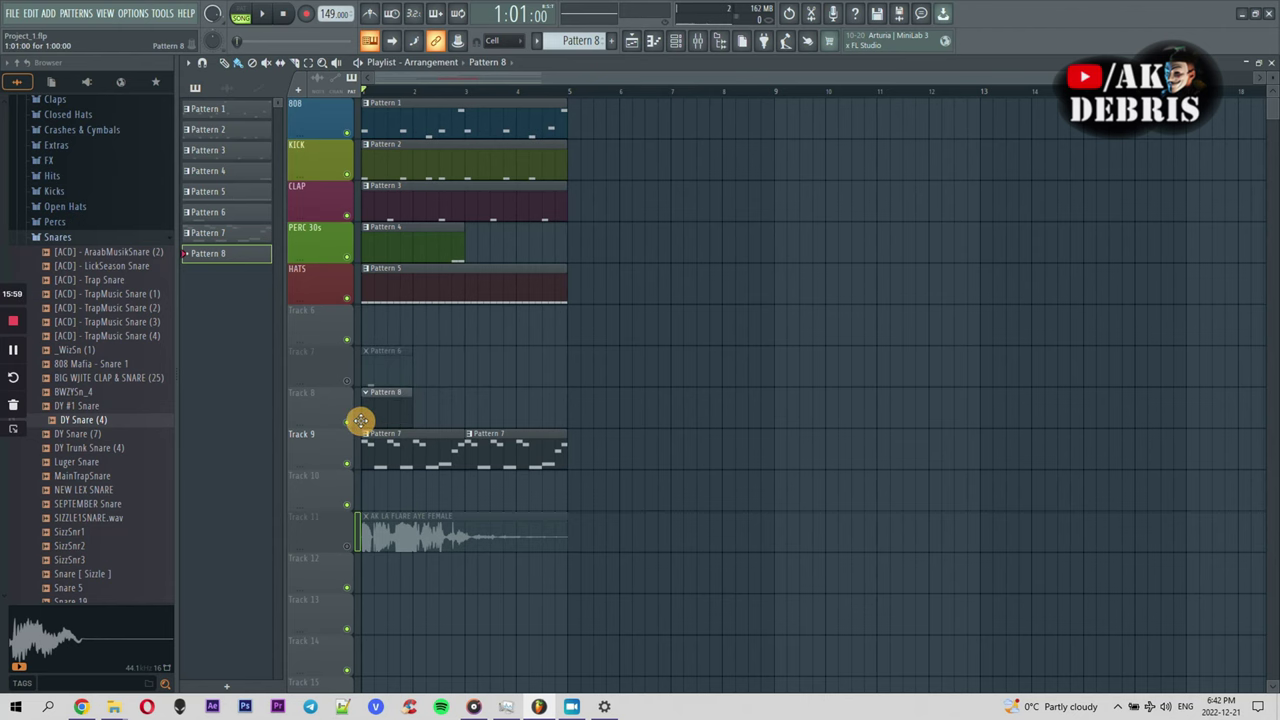
double_click(377, 406)
click(258, 440)
key(space)
drag(269, 437, 418, 436)
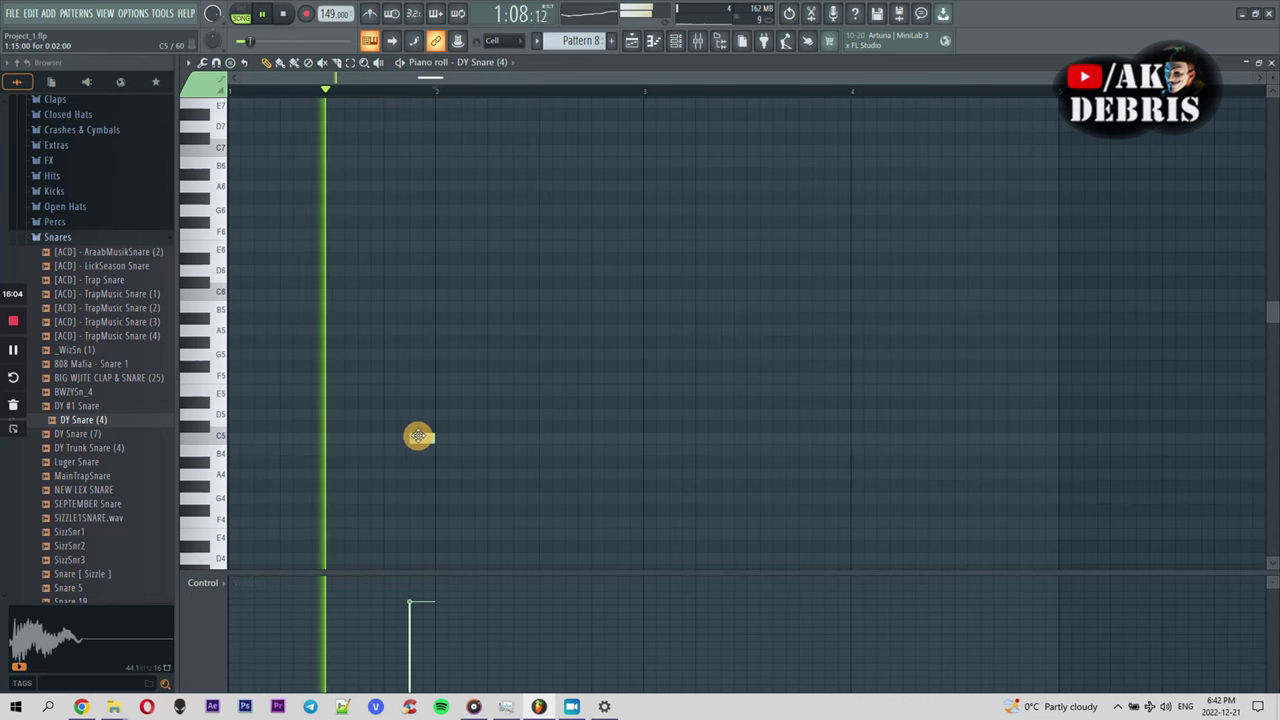
click(467, 437)
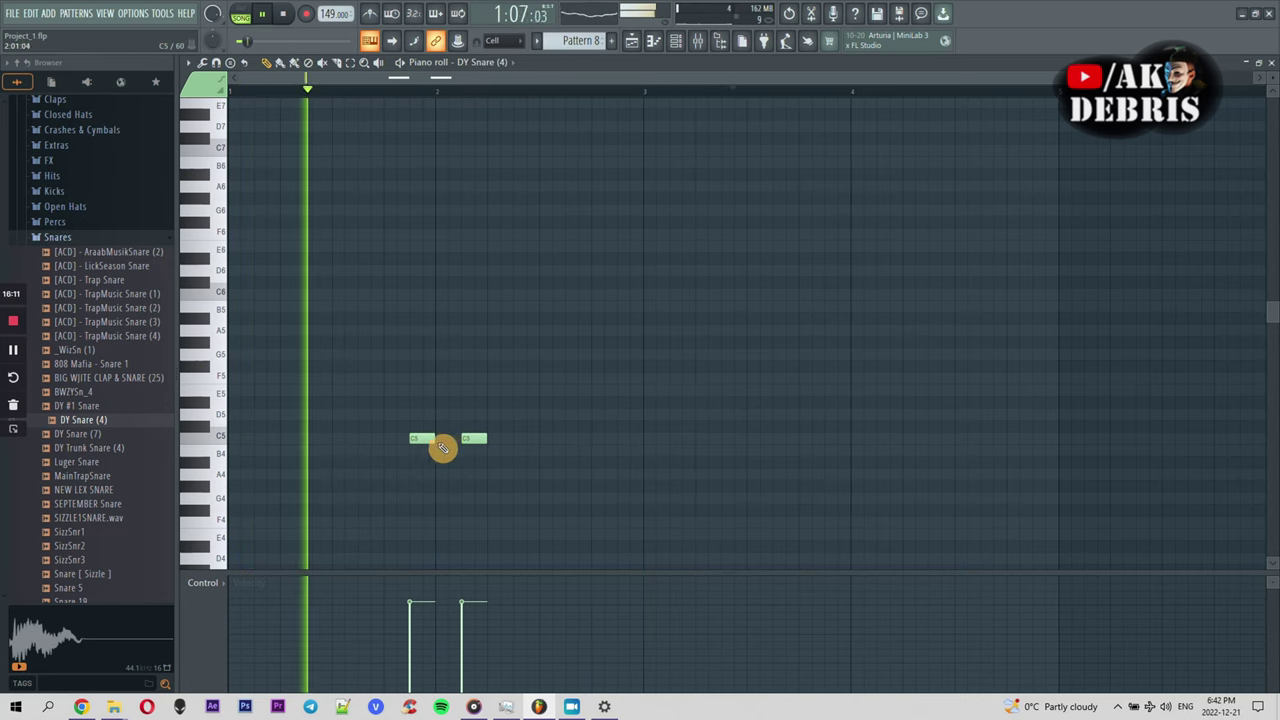
Try extra C5 snare notes at 1:11 and 2:11, and remove them
click(368, 437)
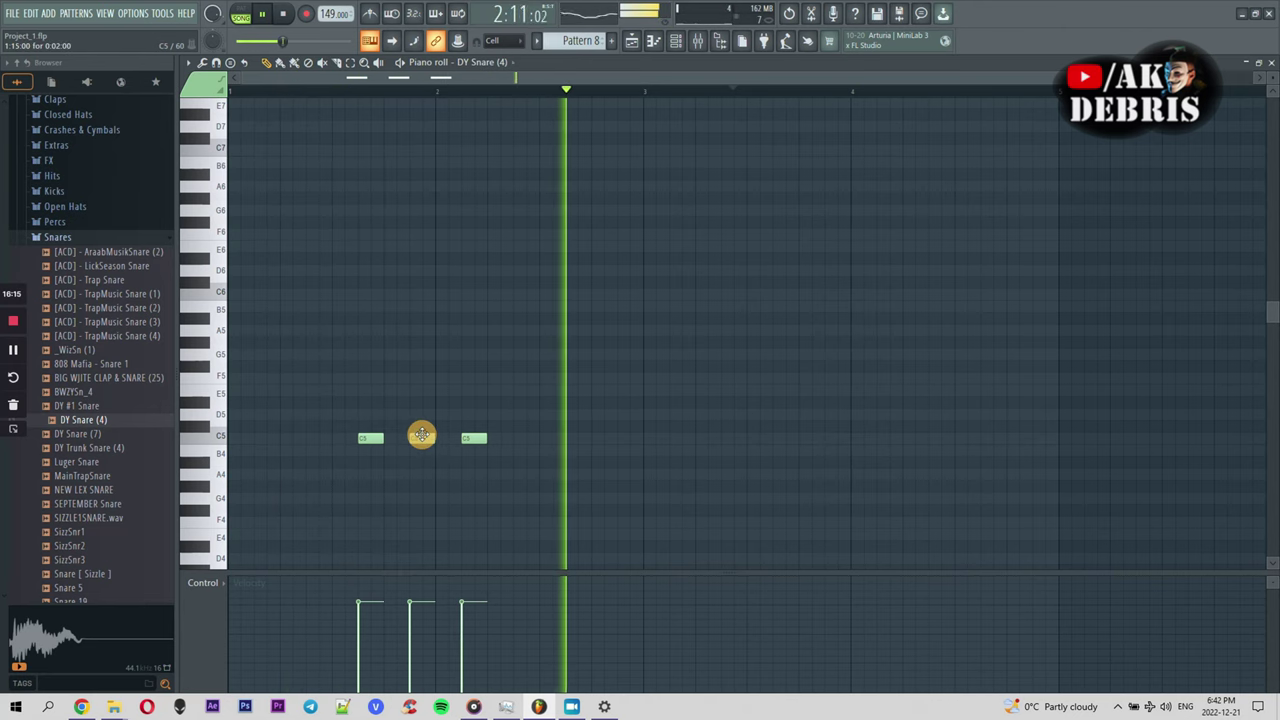
right_click(428, 439)
click(412, 438)
right_click(372, 438)
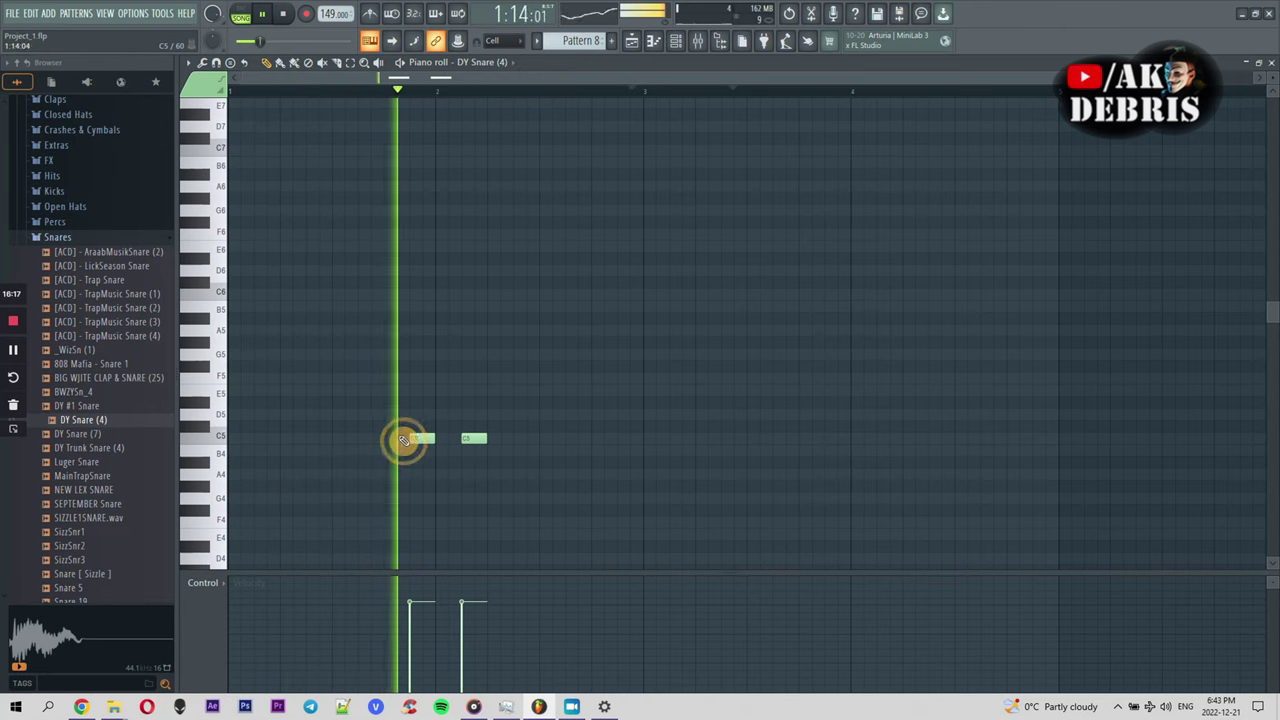
click(568, 438)
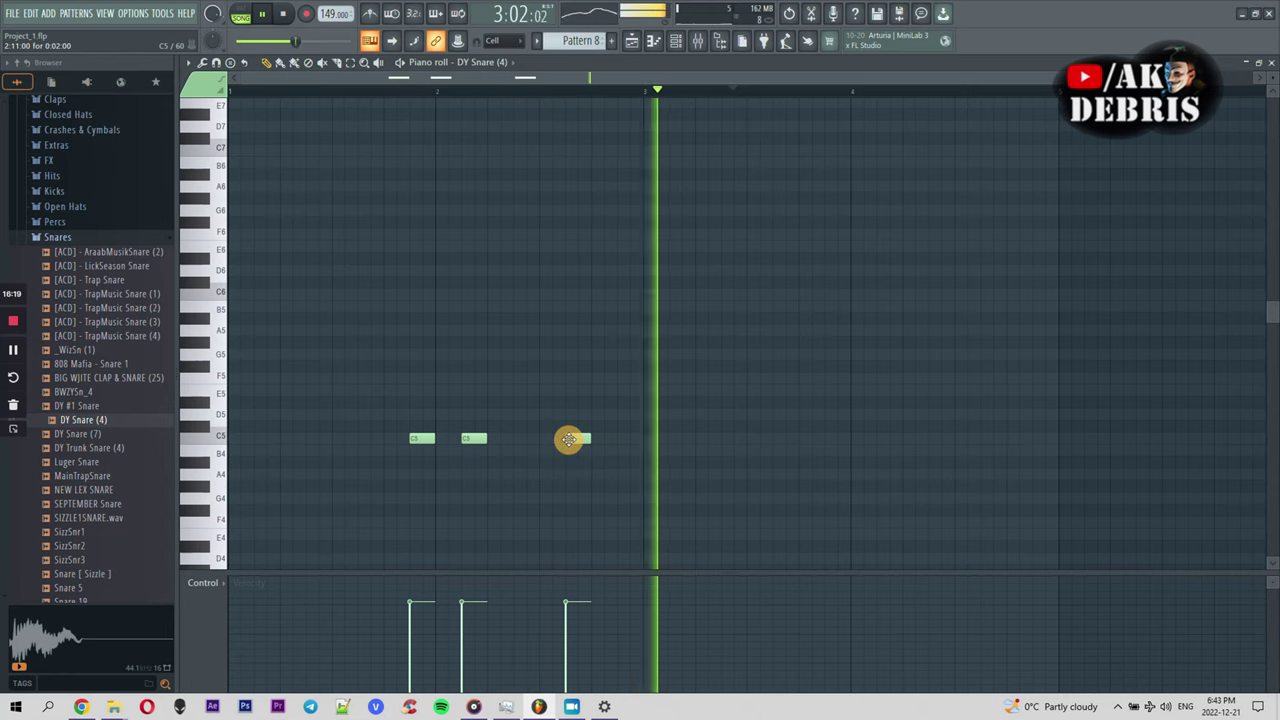
right_click(572, 438)
Add C5 snare notes at 3:03, 3:15, 4:03 and 4:13, ending the phrase with a B4 note at 4:15
click(677, 440)
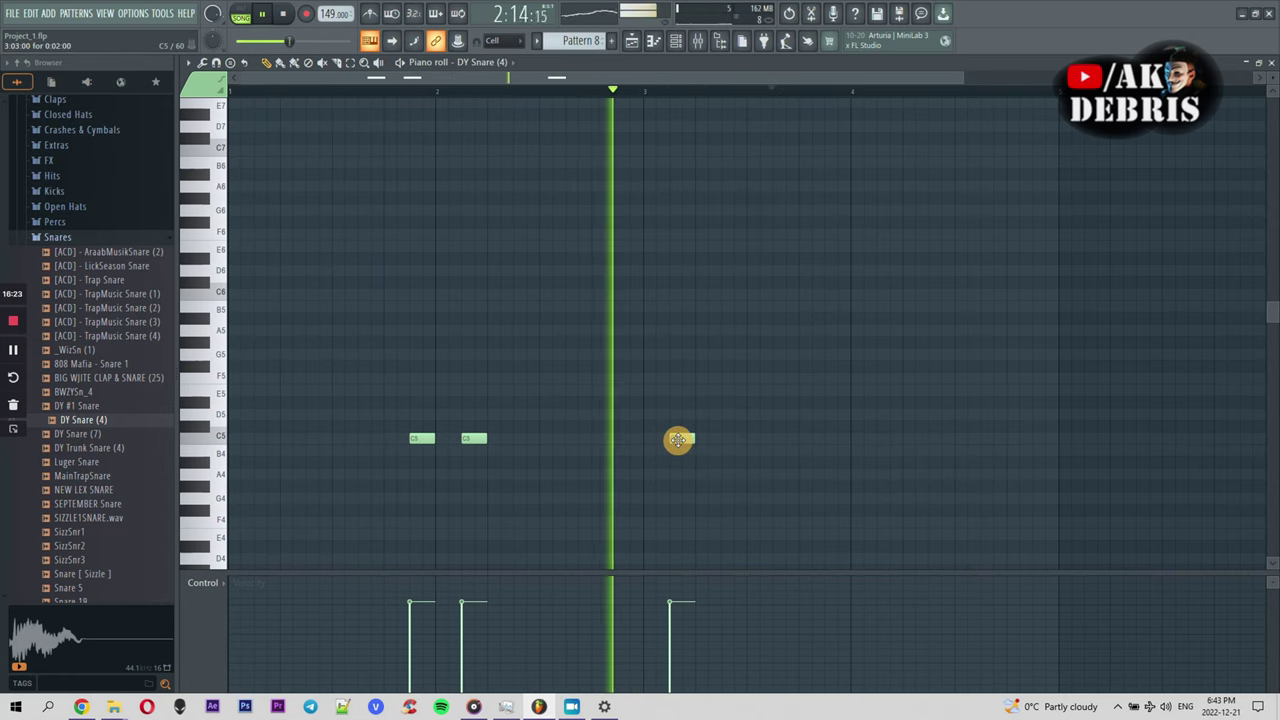
click(835, 439)
click(886, 440)
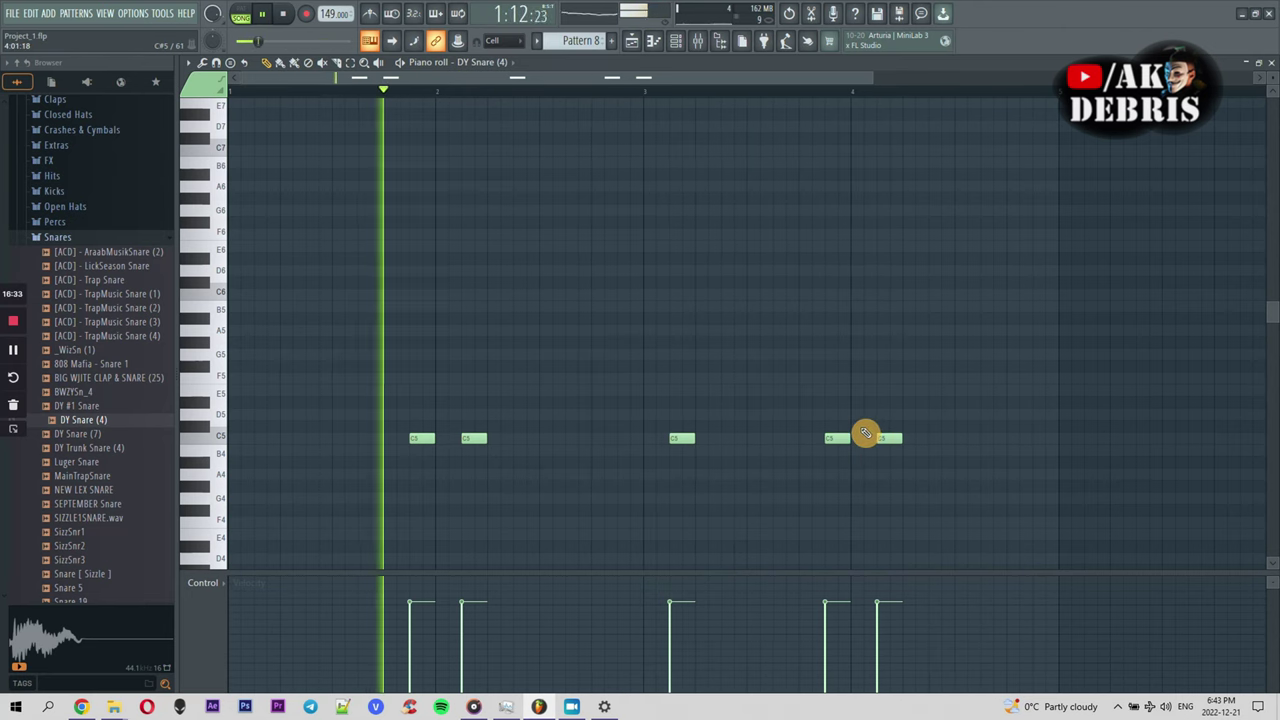
click(1026, 447)
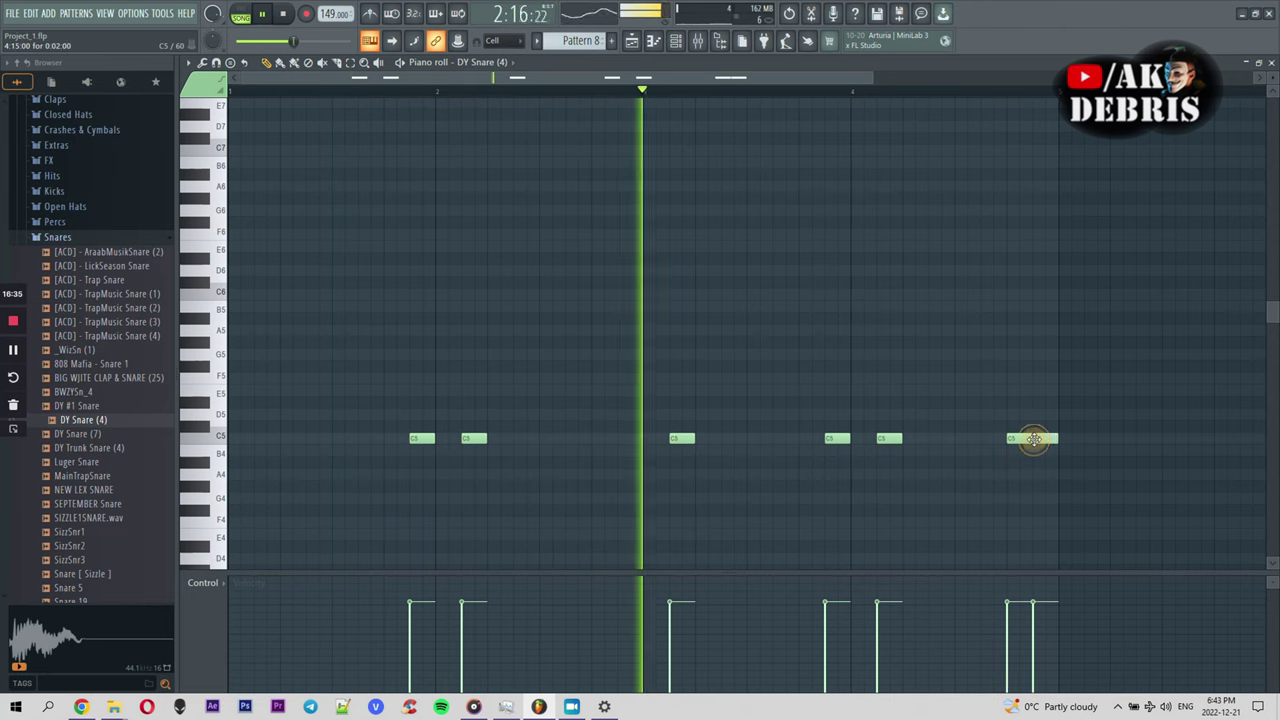
click(1034, 438)
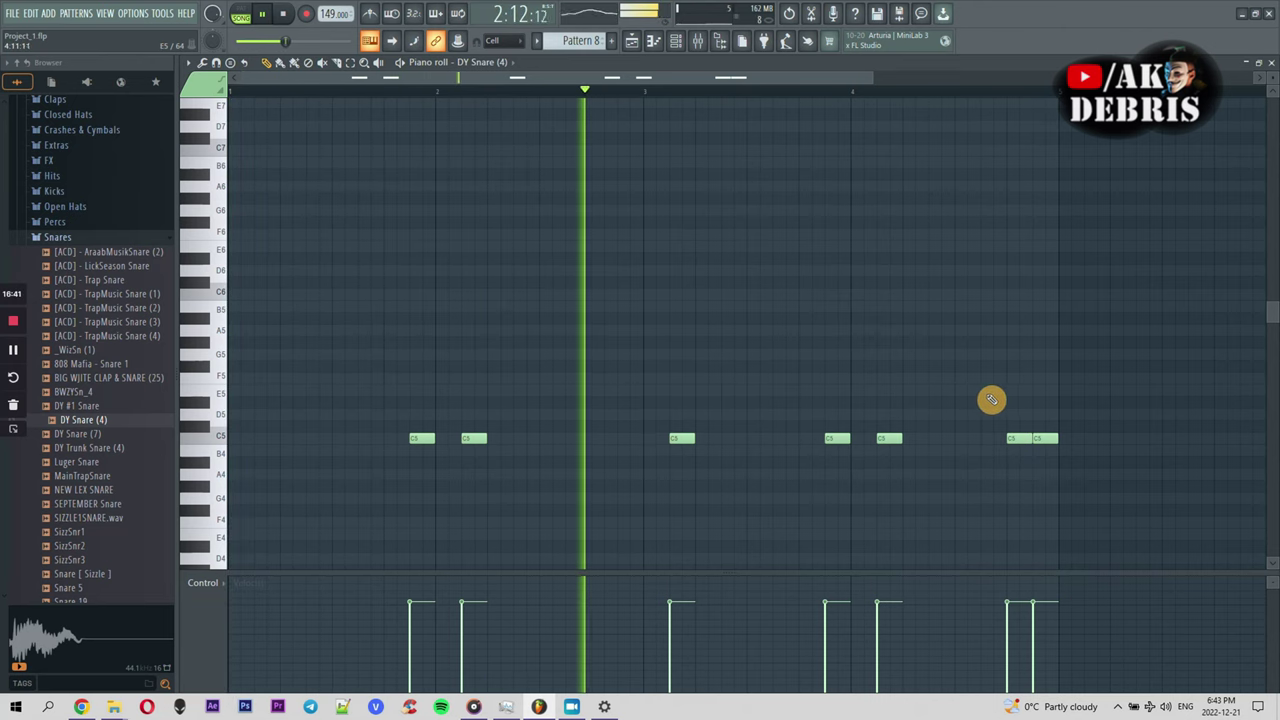
right_click(1045, 440)
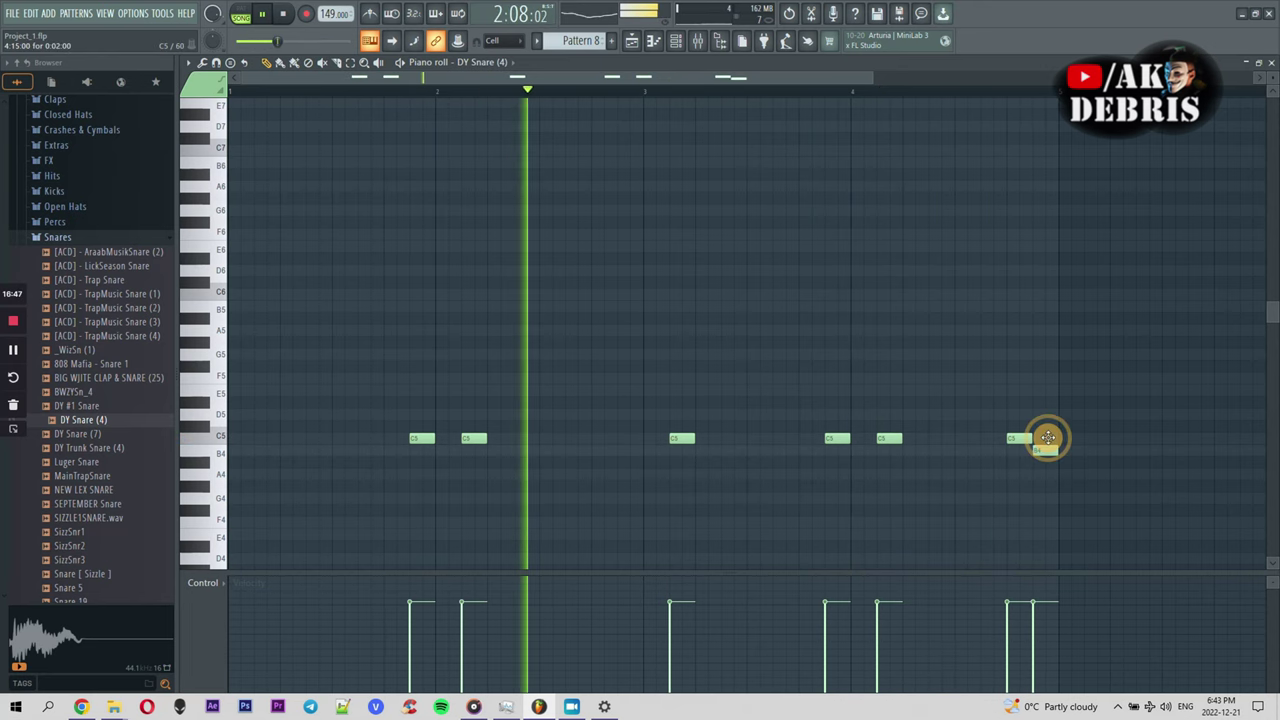
End the snare phrase with a single C5 note at 4:15, removing the one at 4:13, and mute Track 8 in the playlist
drag(1031, 438, 1057, 438)
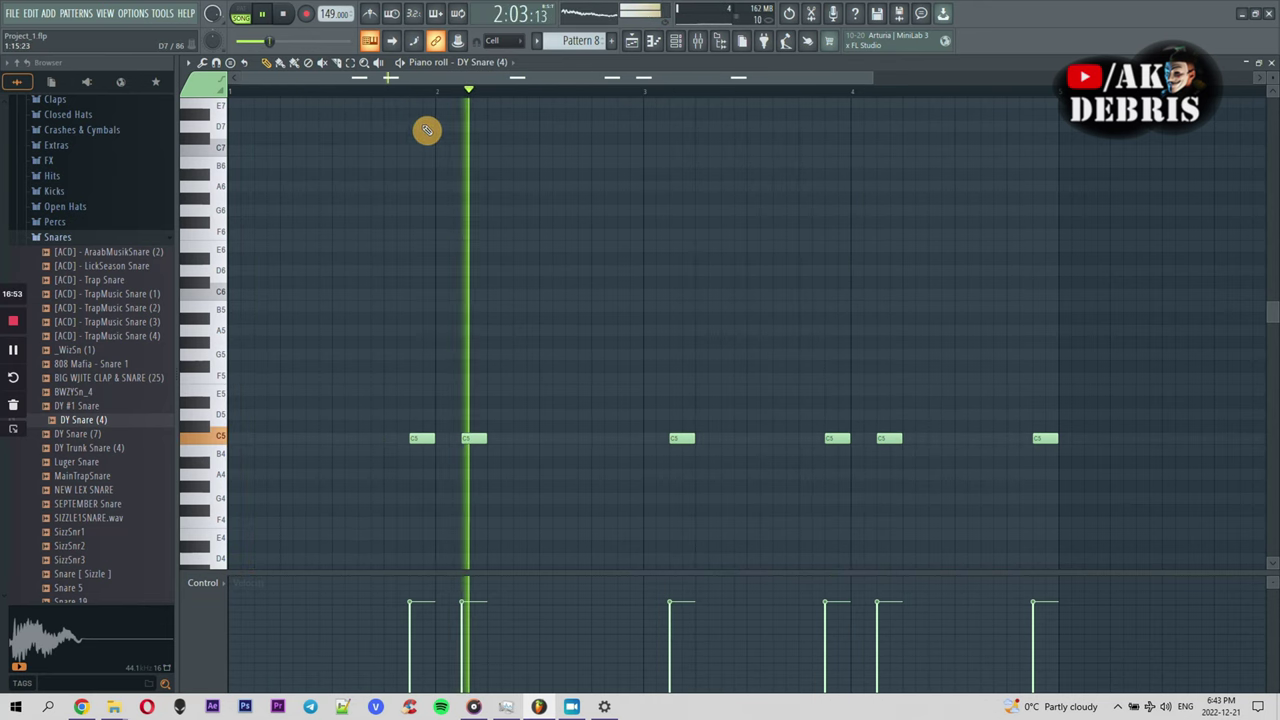
click(632, 41)
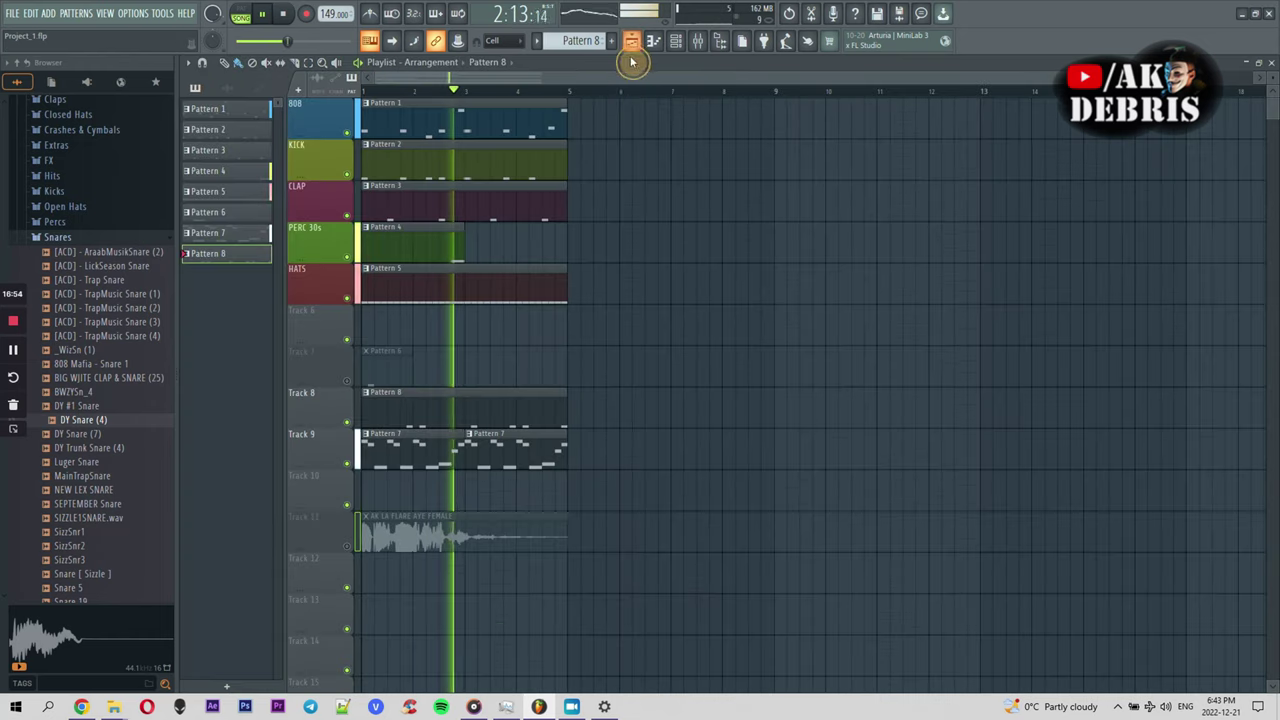
click(352, 421)
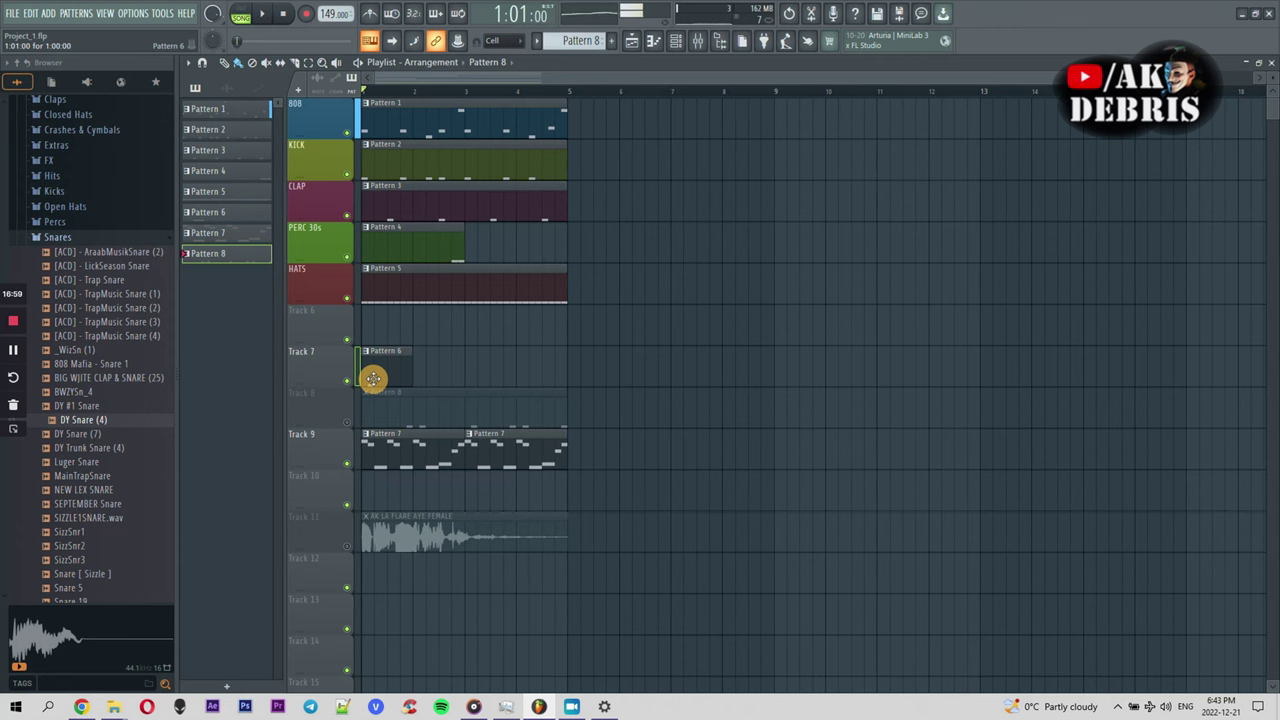
Open the Pattern 6 clip on Track 7 and bring up the replacement options for the FL Keys channel
double_click(372, 378)
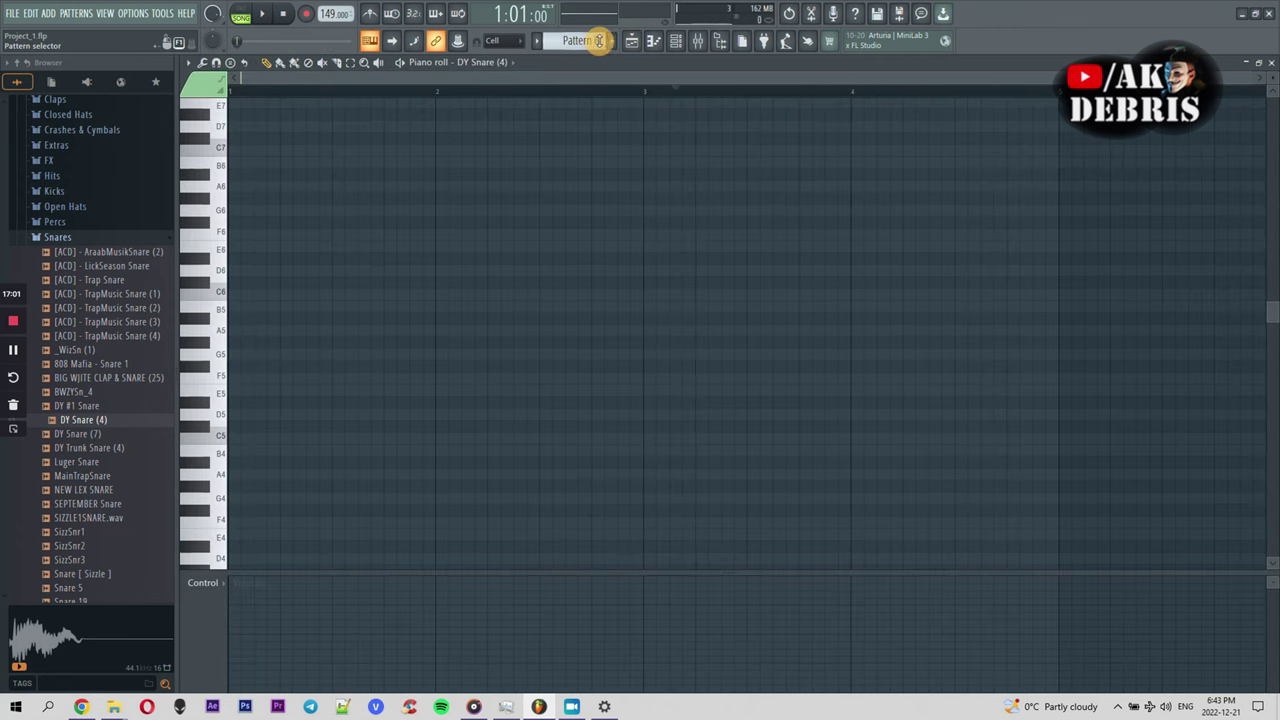
click(675, 41)
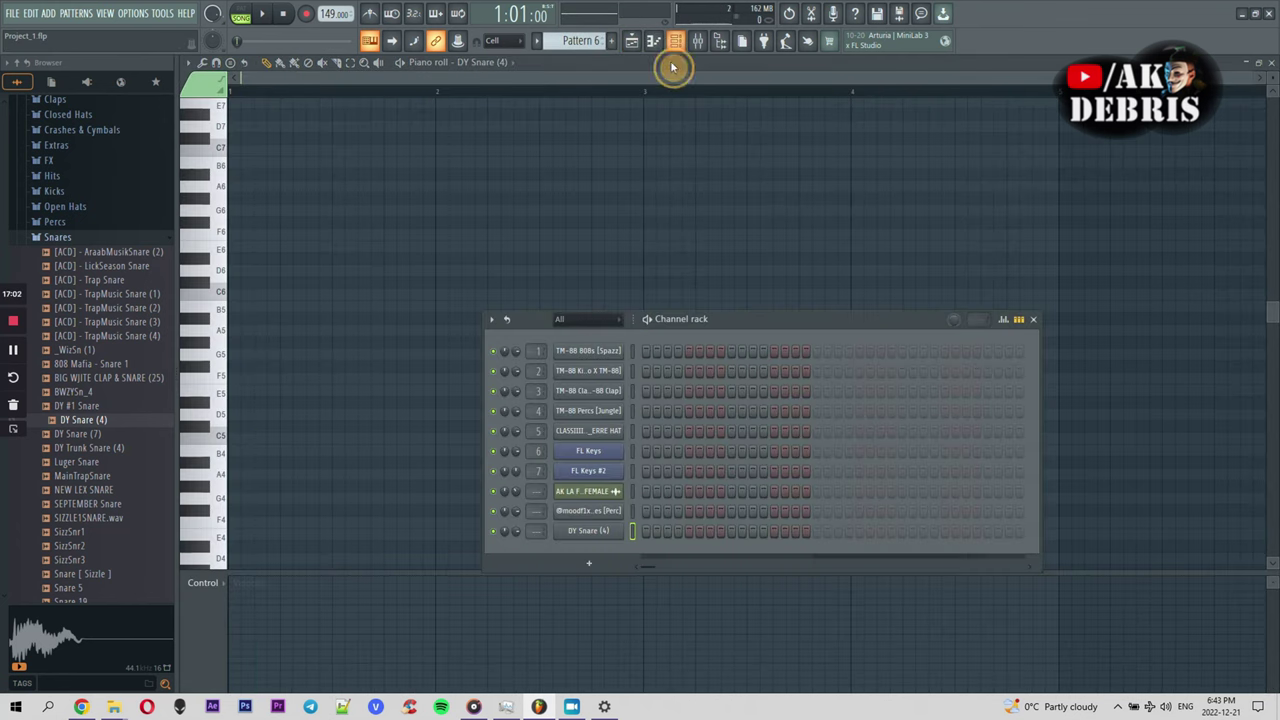
right_click(600, 453)
mouse_move(667, 560)
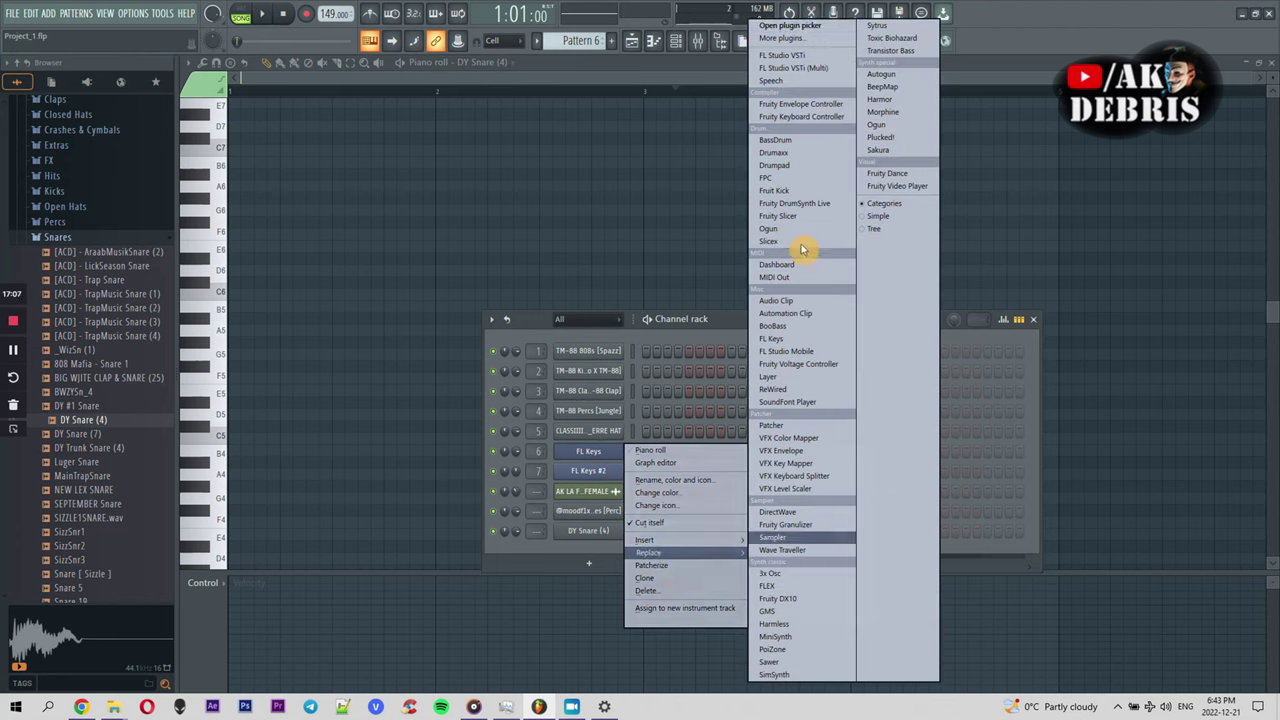
Browse the sample packs for a melodic sound, exploring the SoundFonts and presets folder of L.MD Sound Pack
scroll(88, 252, up, 10)
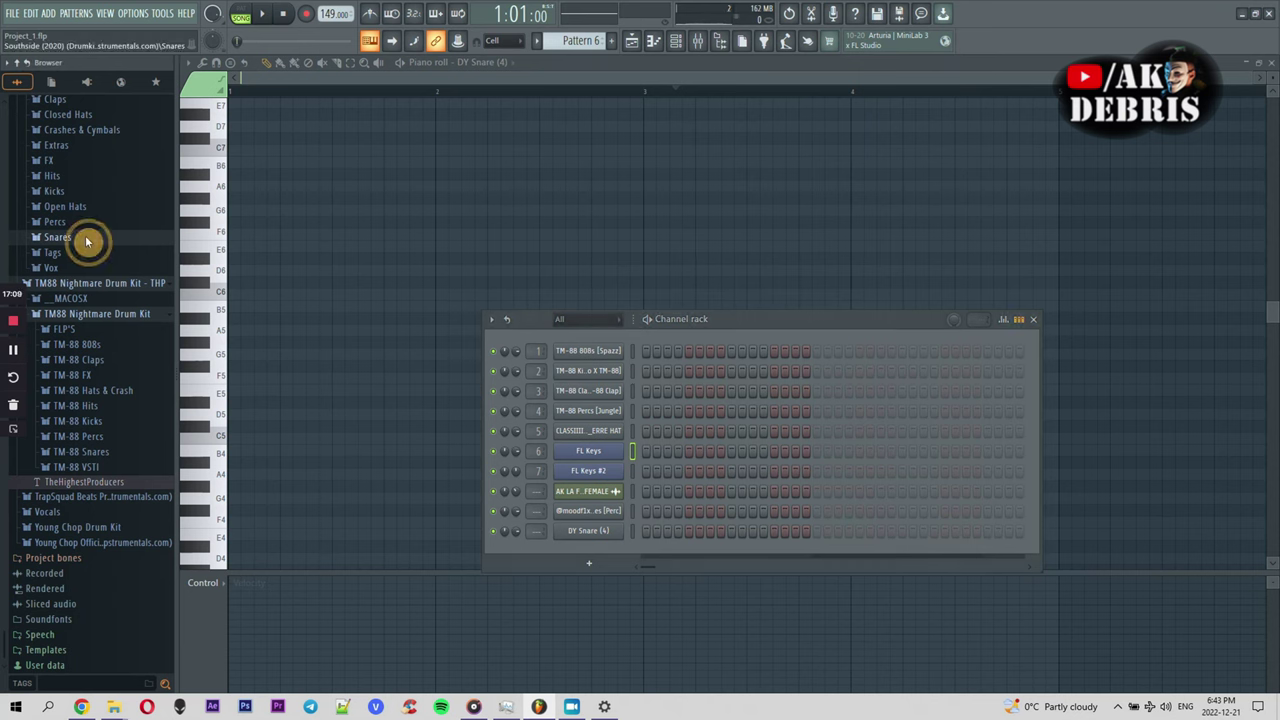
scroll(123, 256, up, 5)
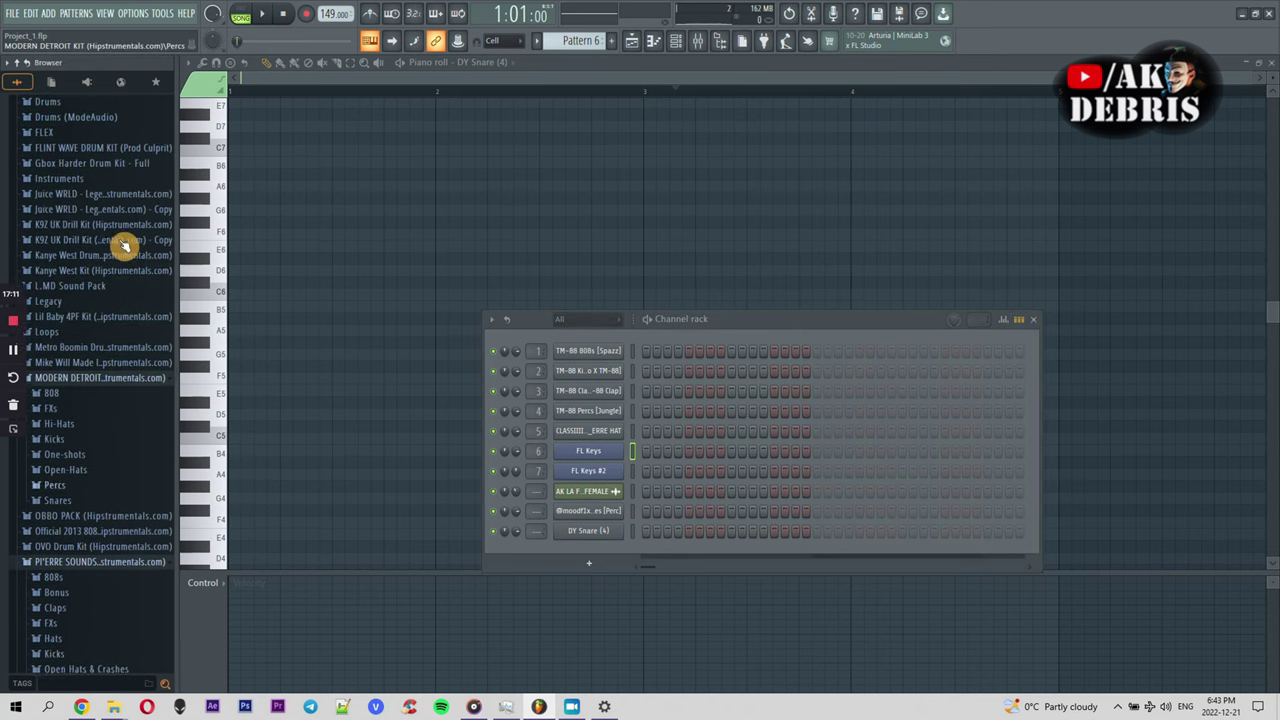
scroll(83, 346, up, 5)
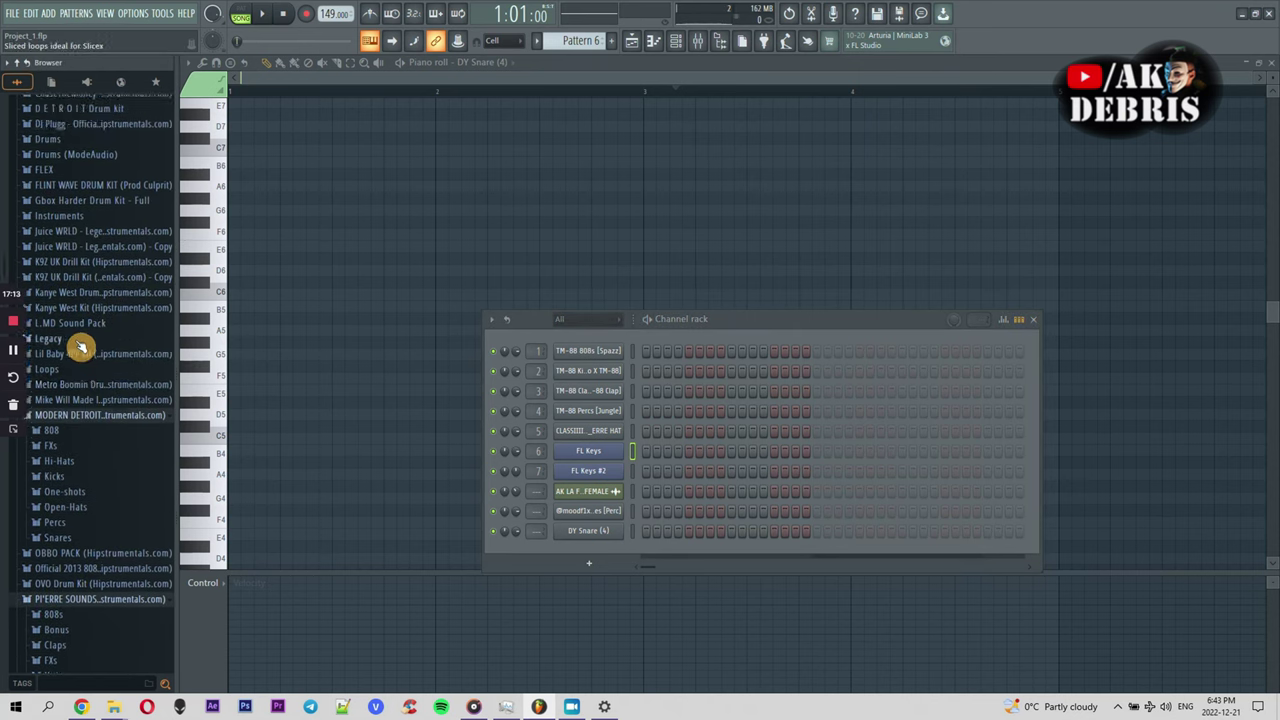
scroll(82, 370, down, 15)
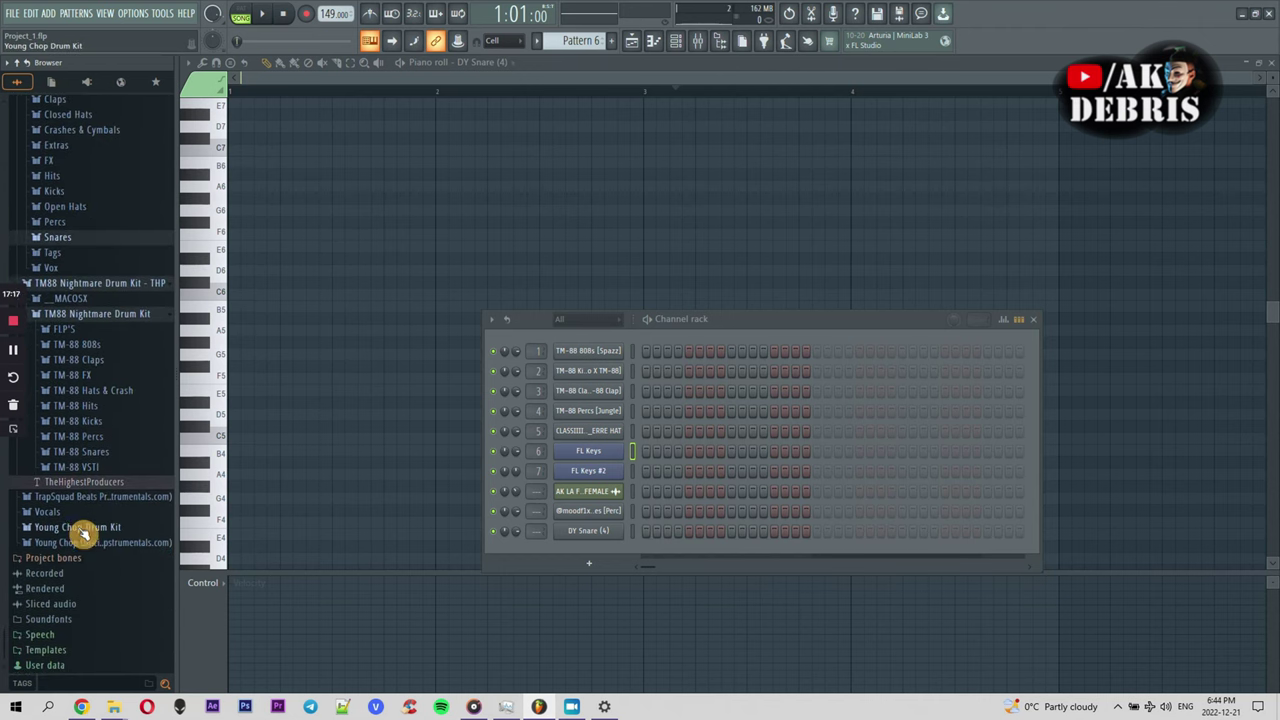
scroll(78, 325, up, 15)
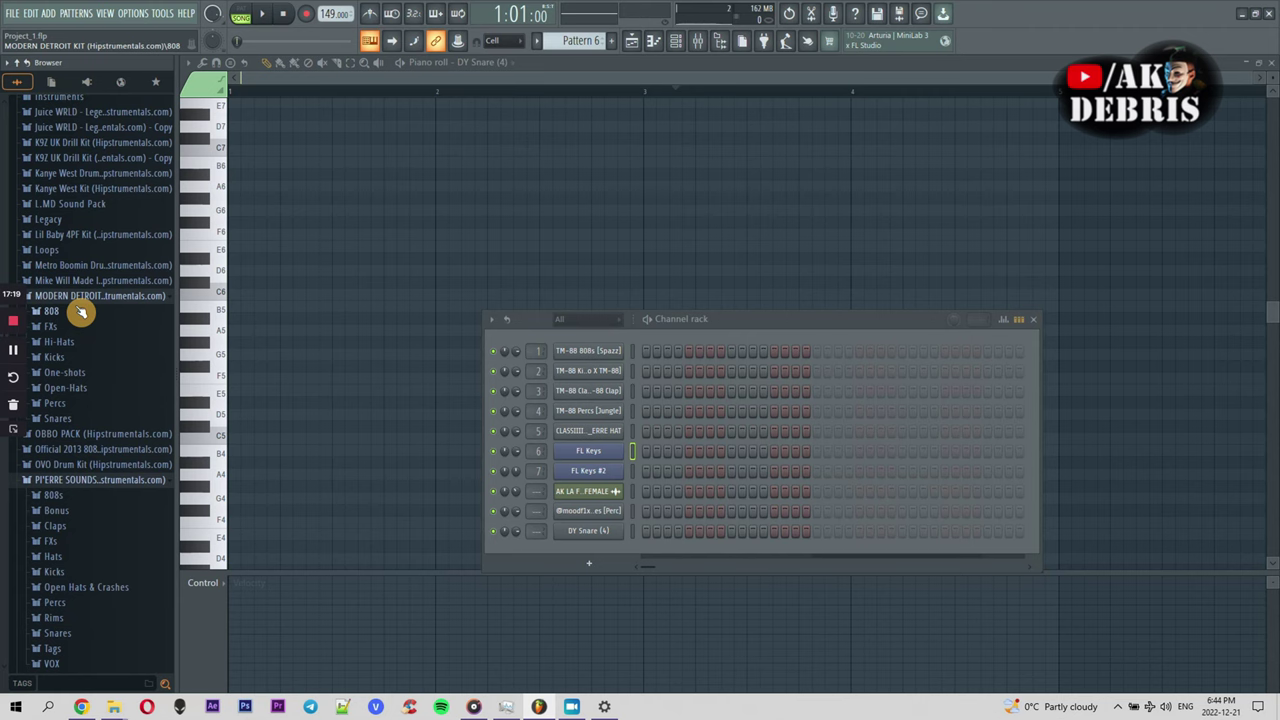
click(90, 204)
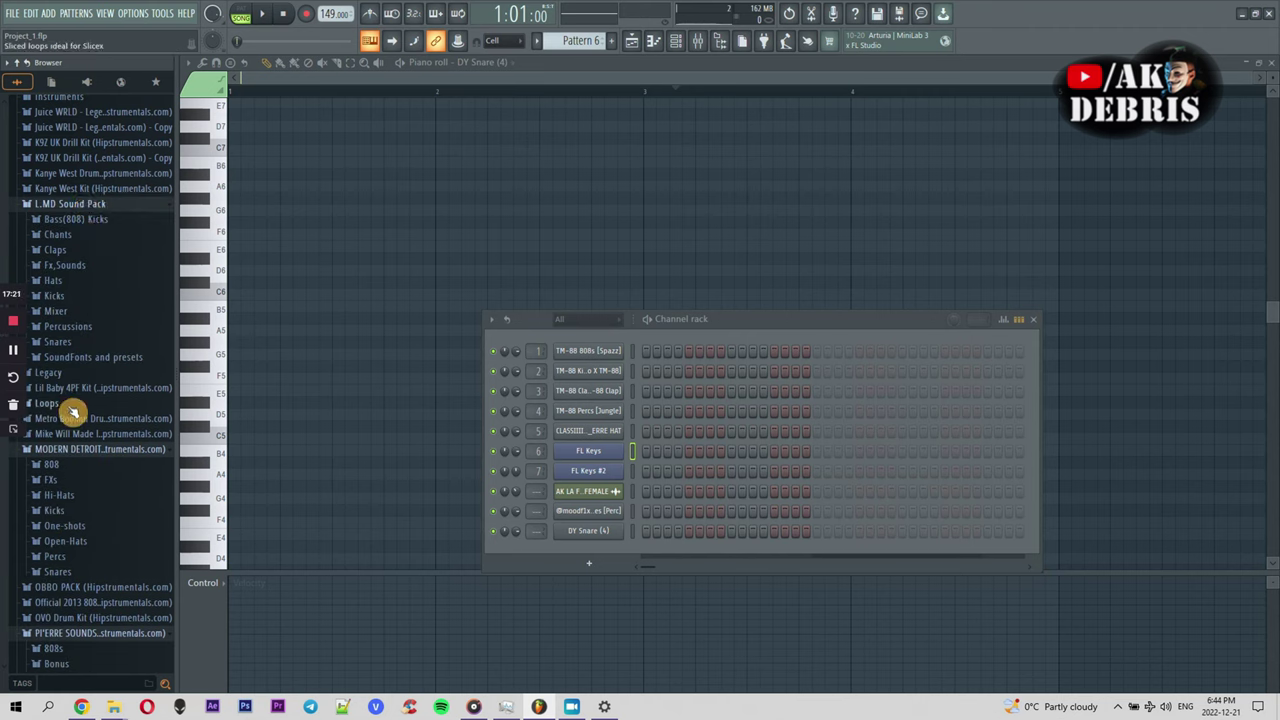
click(86, 357)
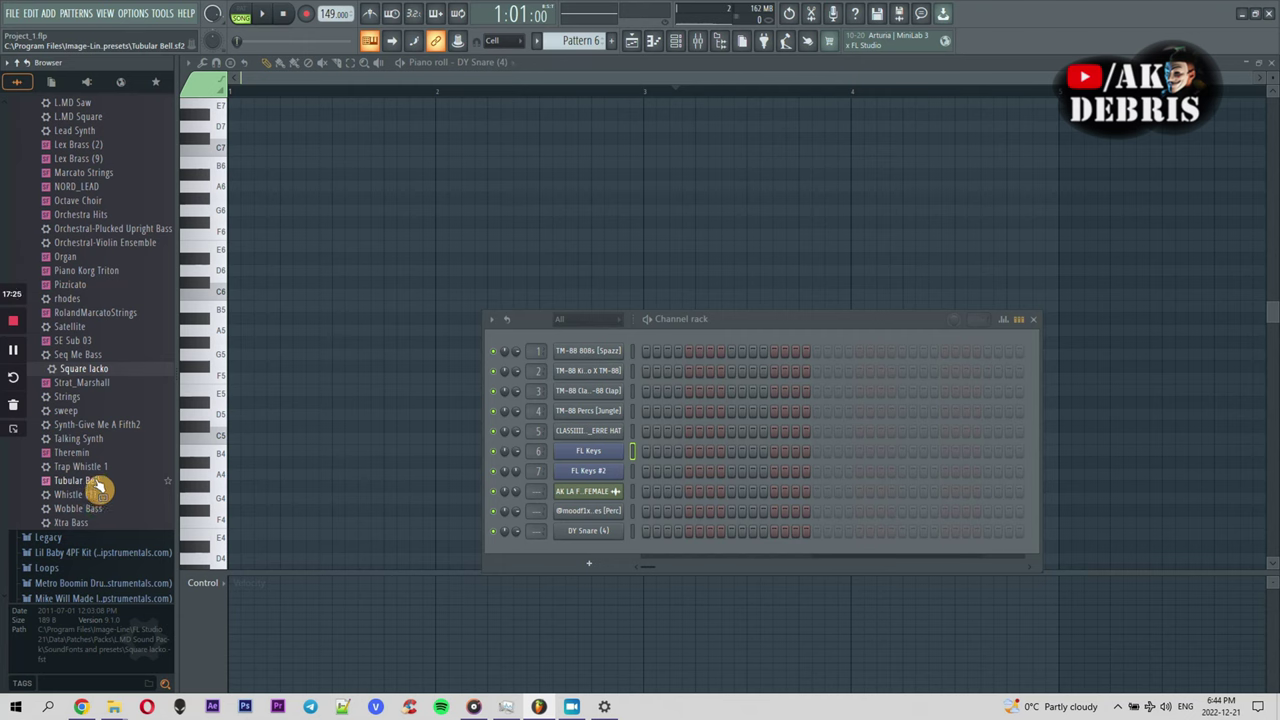
scroll(96, 450, up, 10)
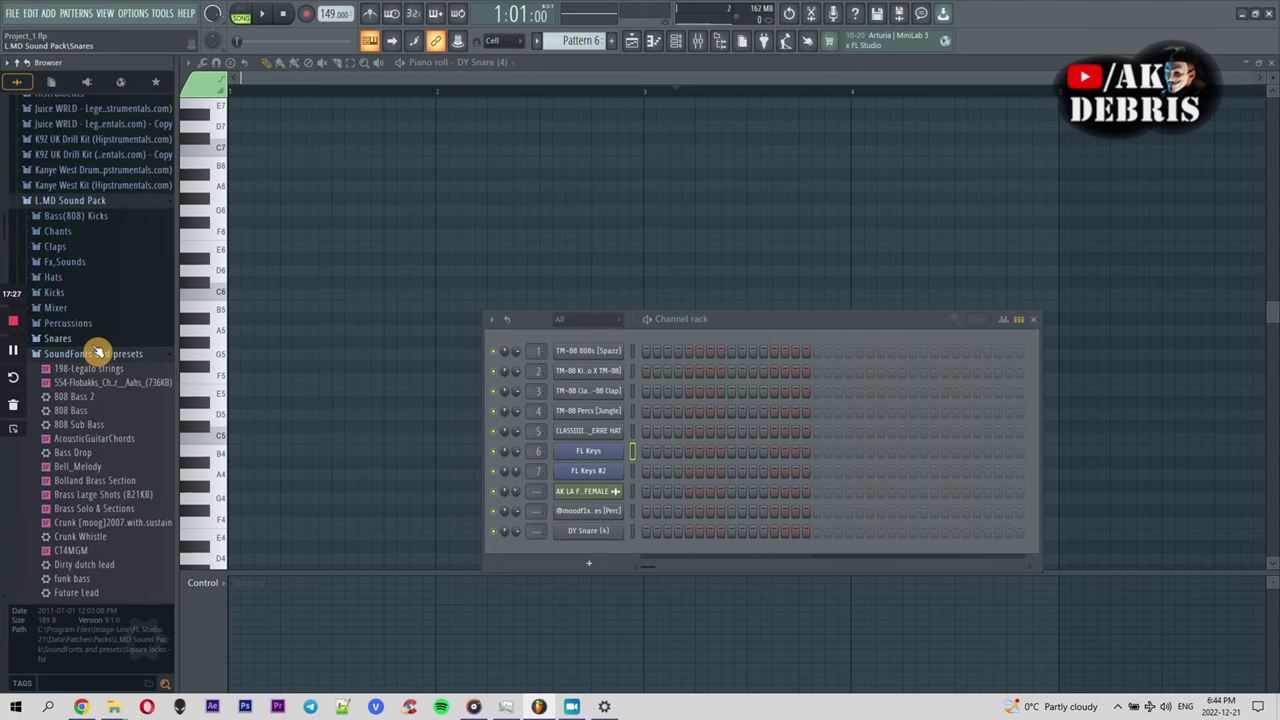
click(96, 355)
scroll(90, 420, down, 9)
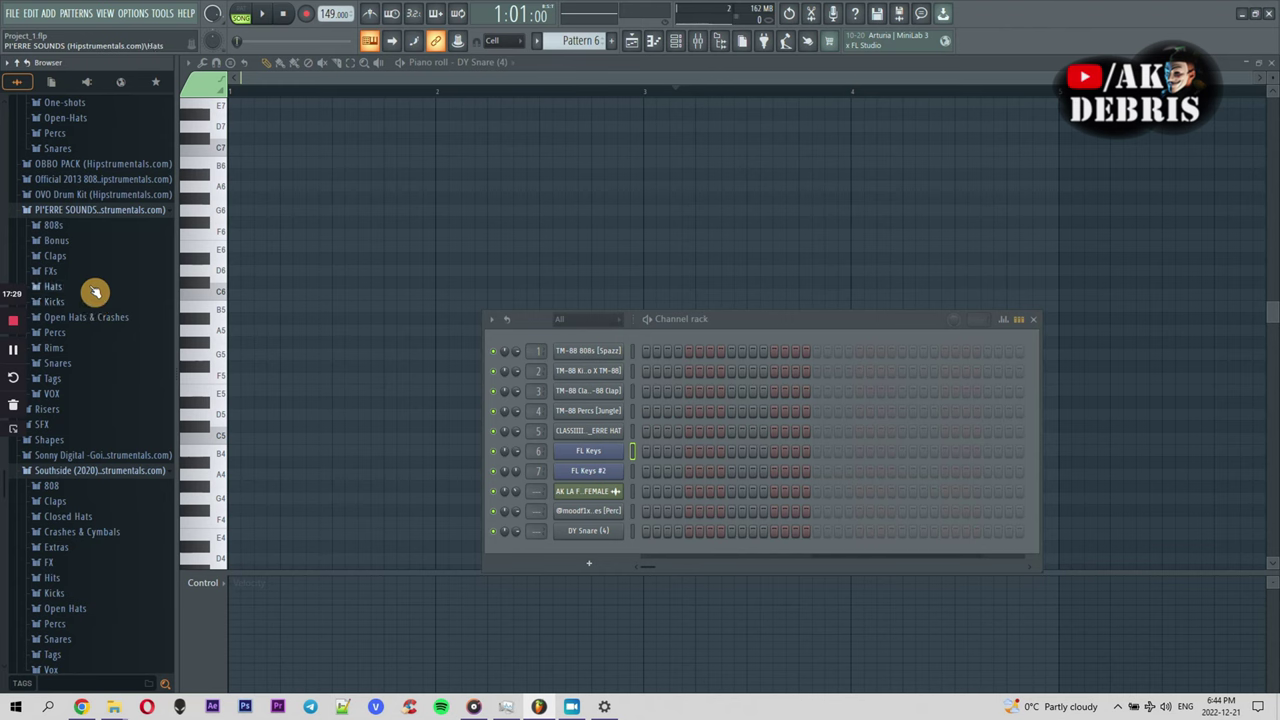
scroll(95, 222, up, 5)
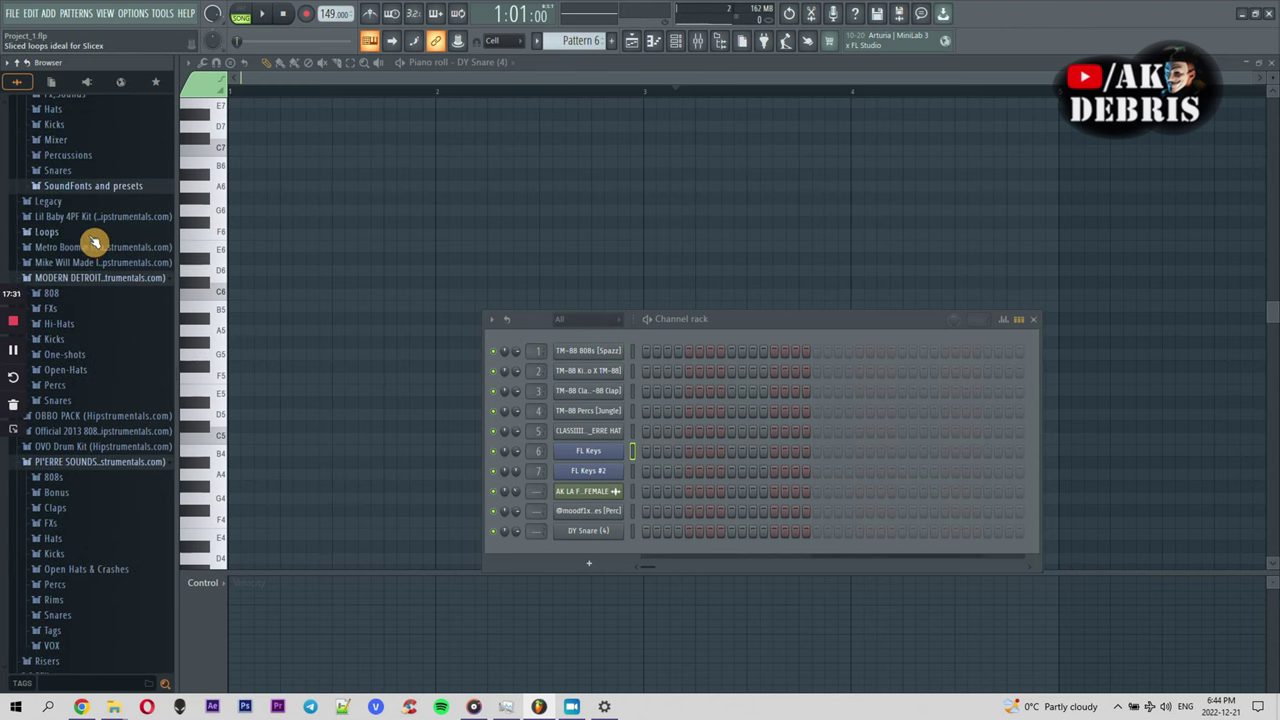
scroll(90, 238, up, 2)
click(90, 271)
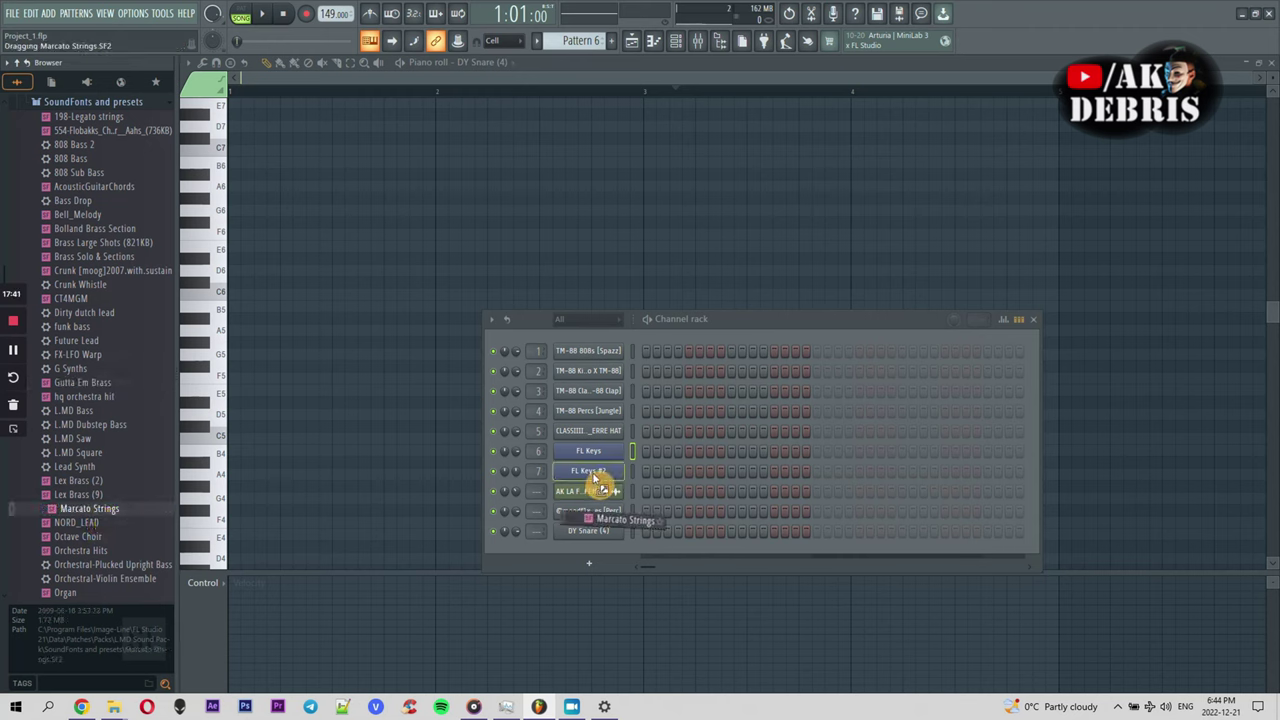
Try Marcato Strings and 198-Legato strings in place of the FL Keys channel, and settle on Pizzicato
drag(602, 458, 603, 459)
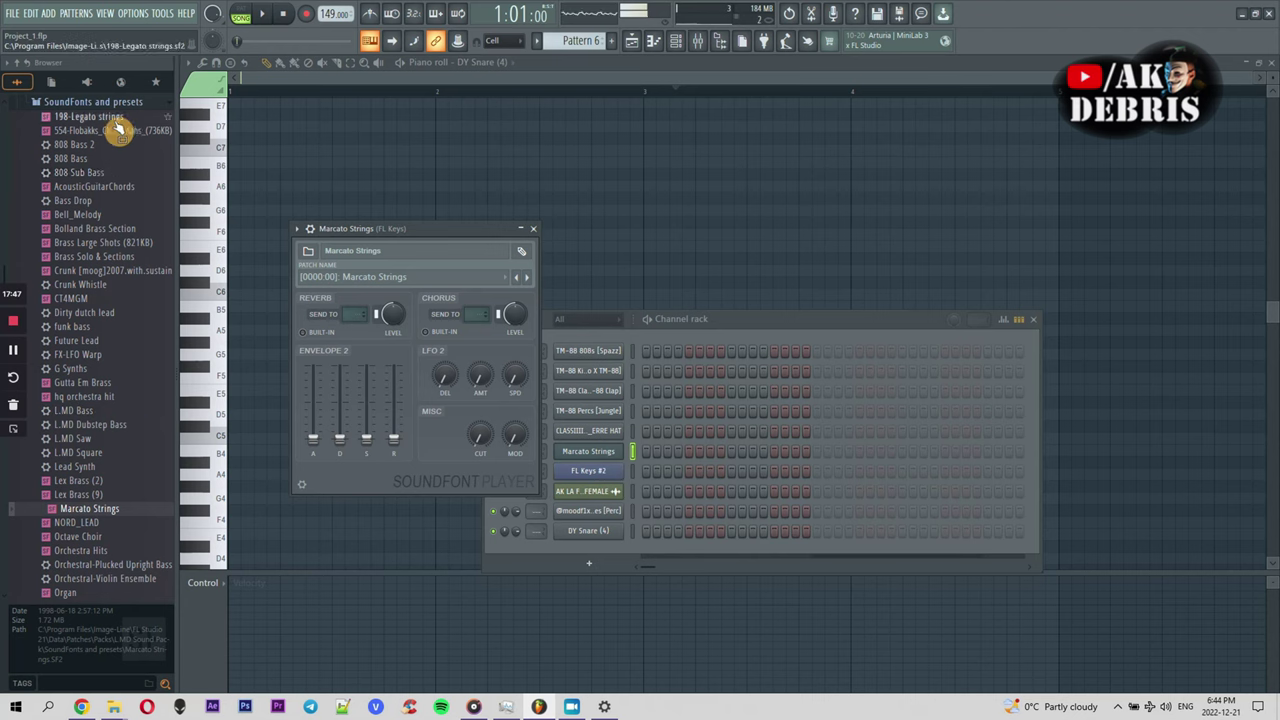
drag(586, 457, 591, 461)
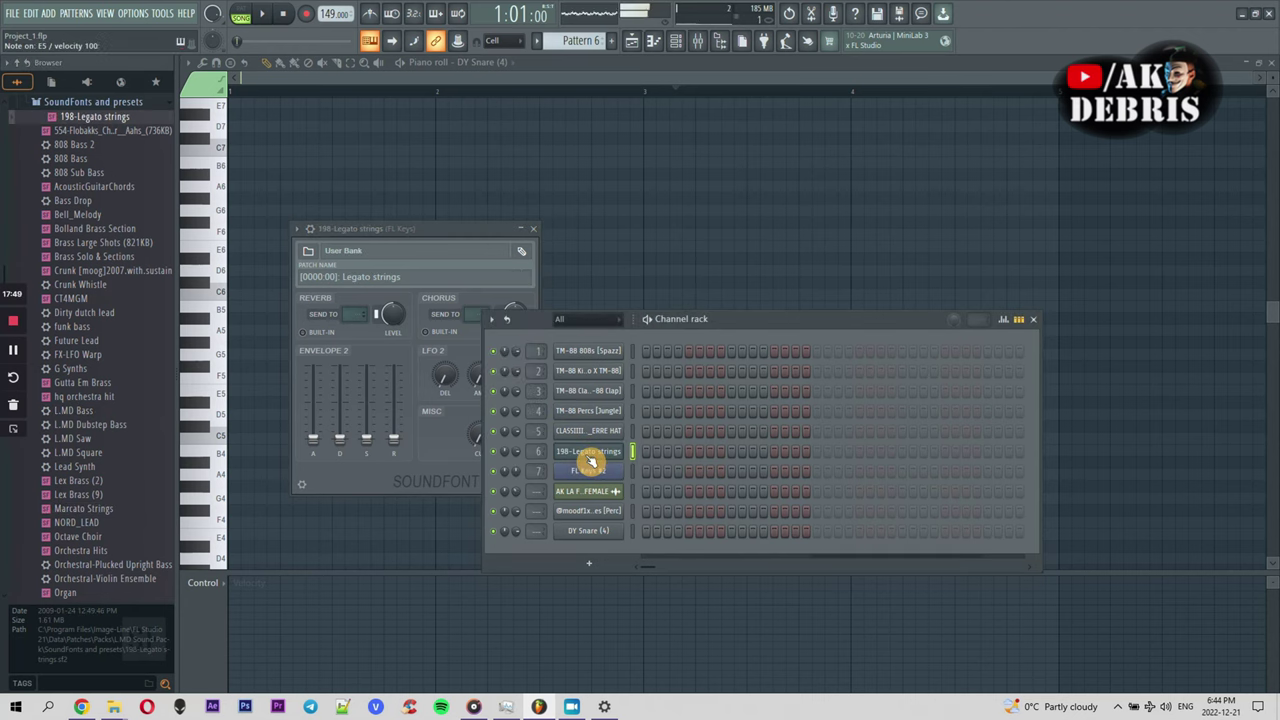
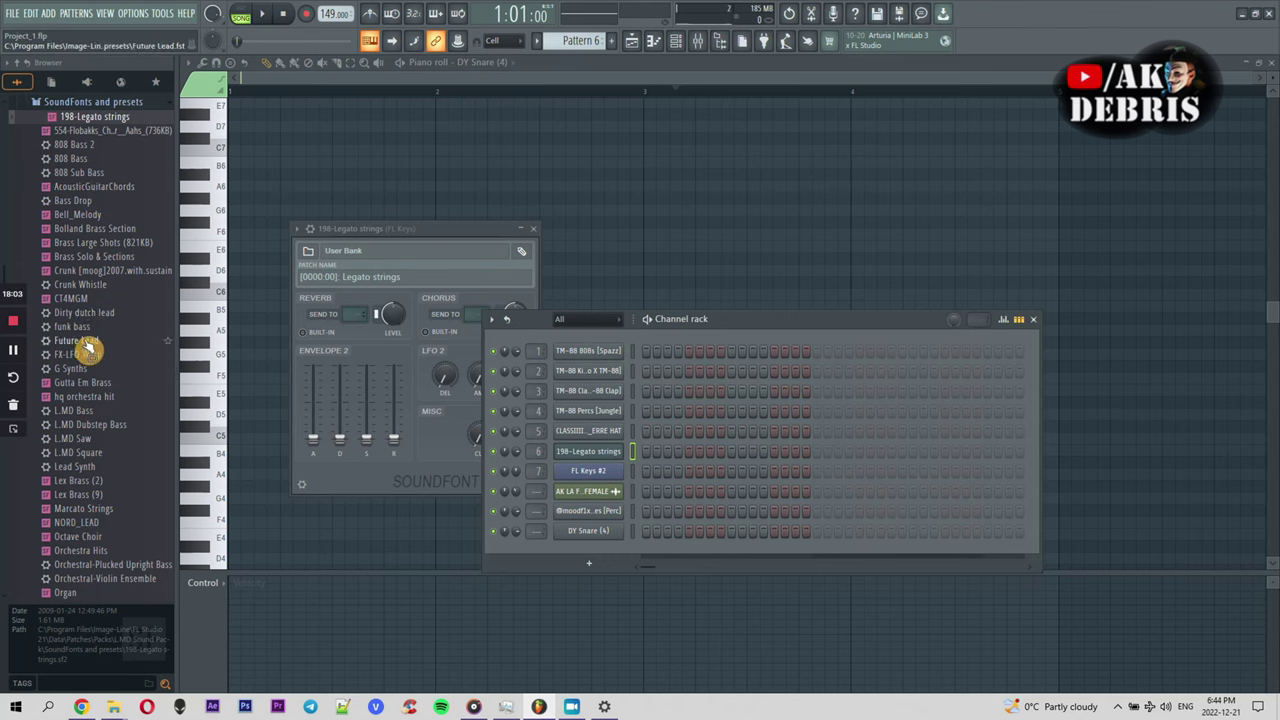
scroll(94, 370, down, 6)
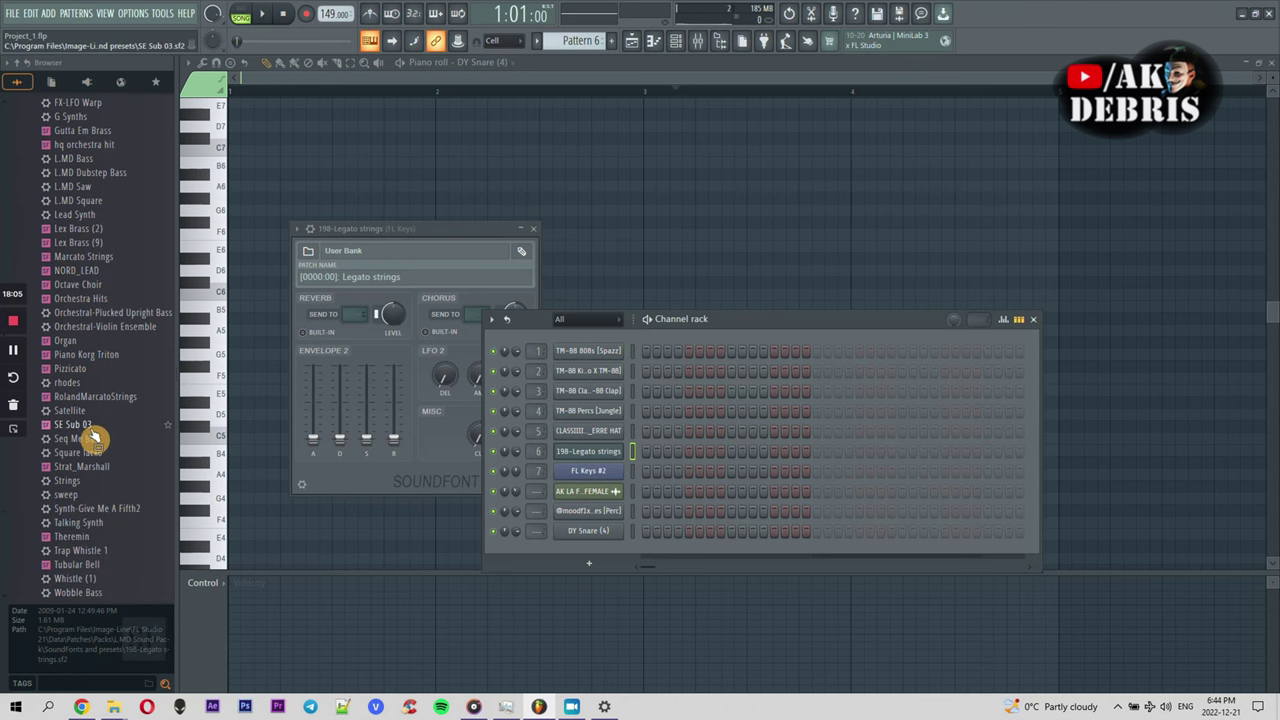
scroll(95, 452, down, 4)
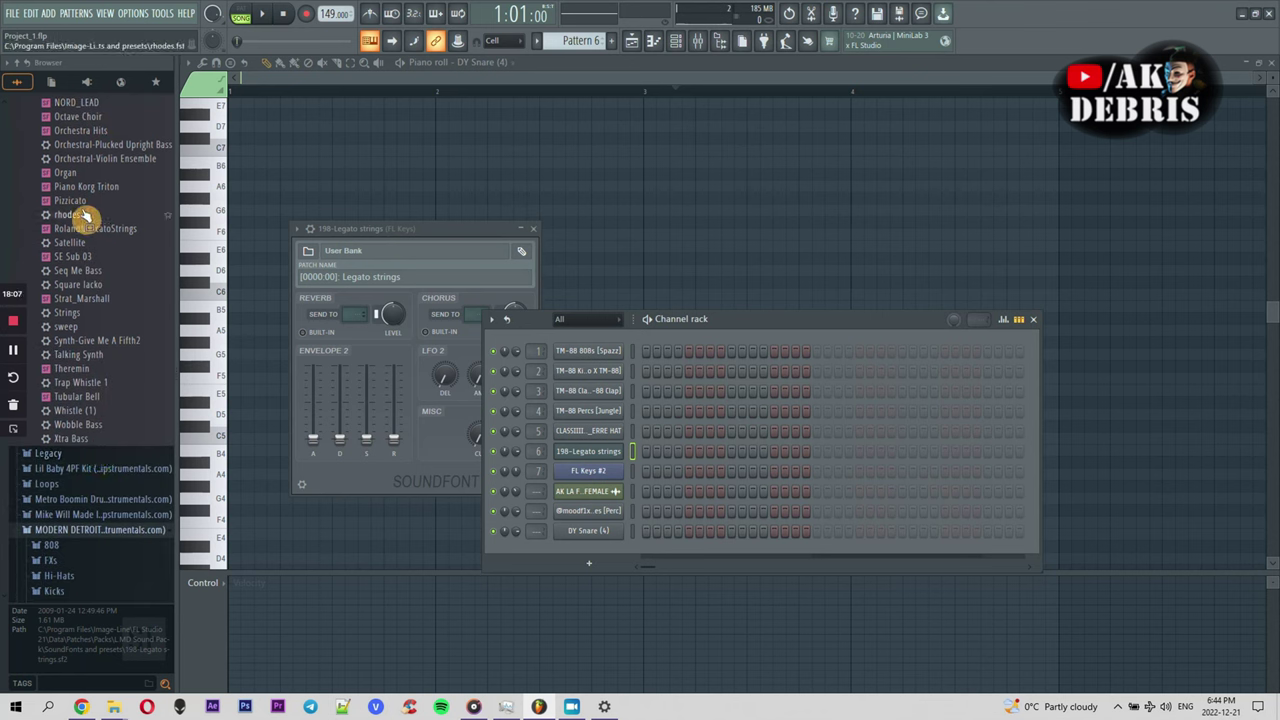
drag(588, 463, 586, 455)
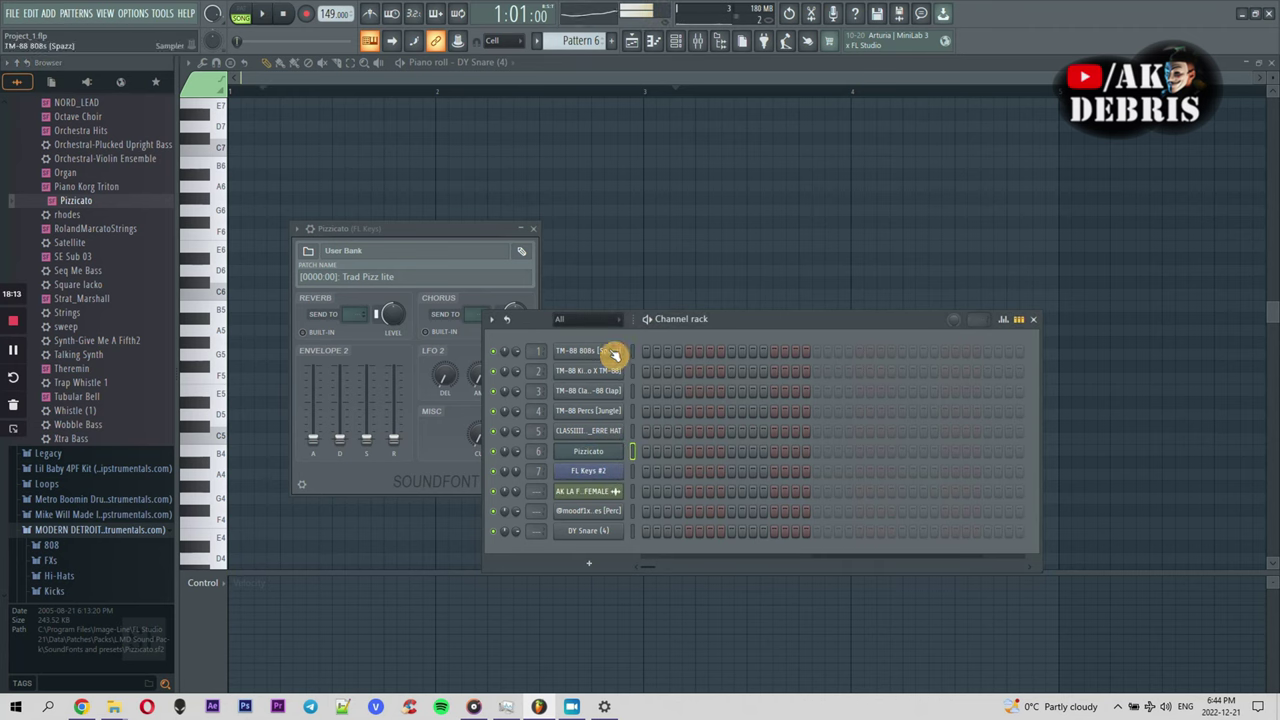
Copy the FL Keys #2 melody from Pattern 7 into the Pizzicato piano roll of Pattern 6
click(634, 46)
double_click(438, 450)
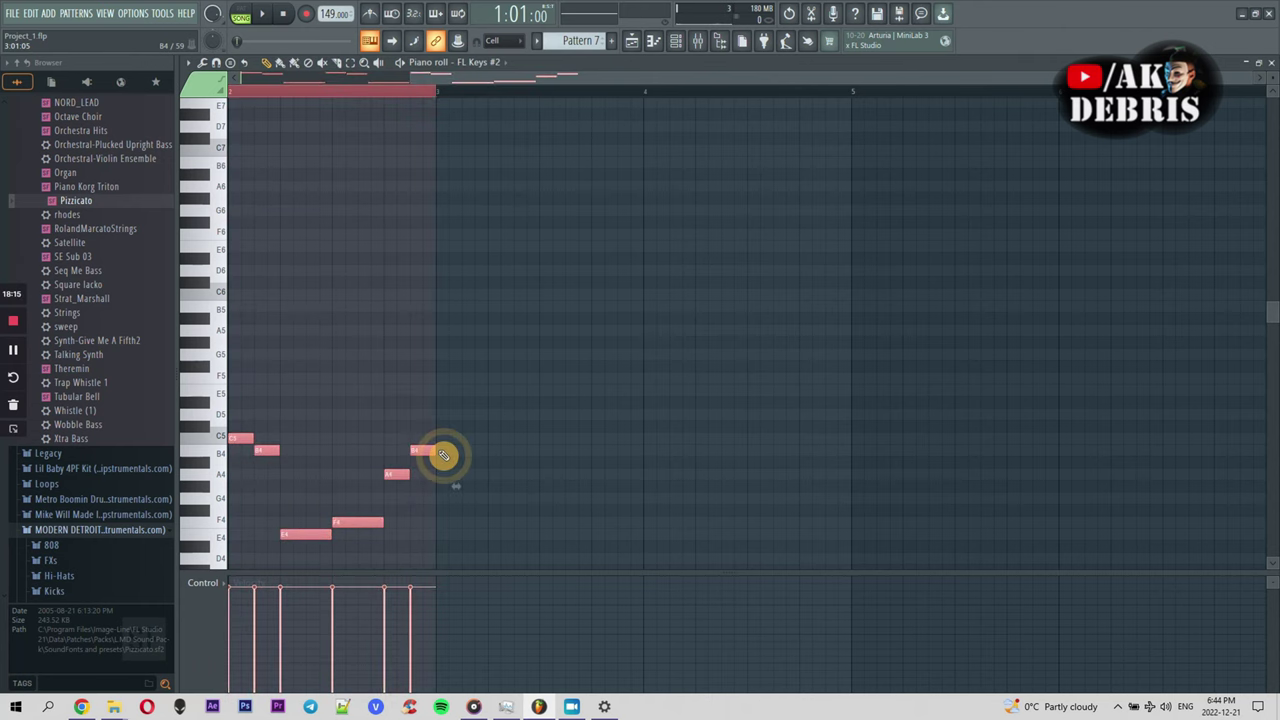
click(510, 63)
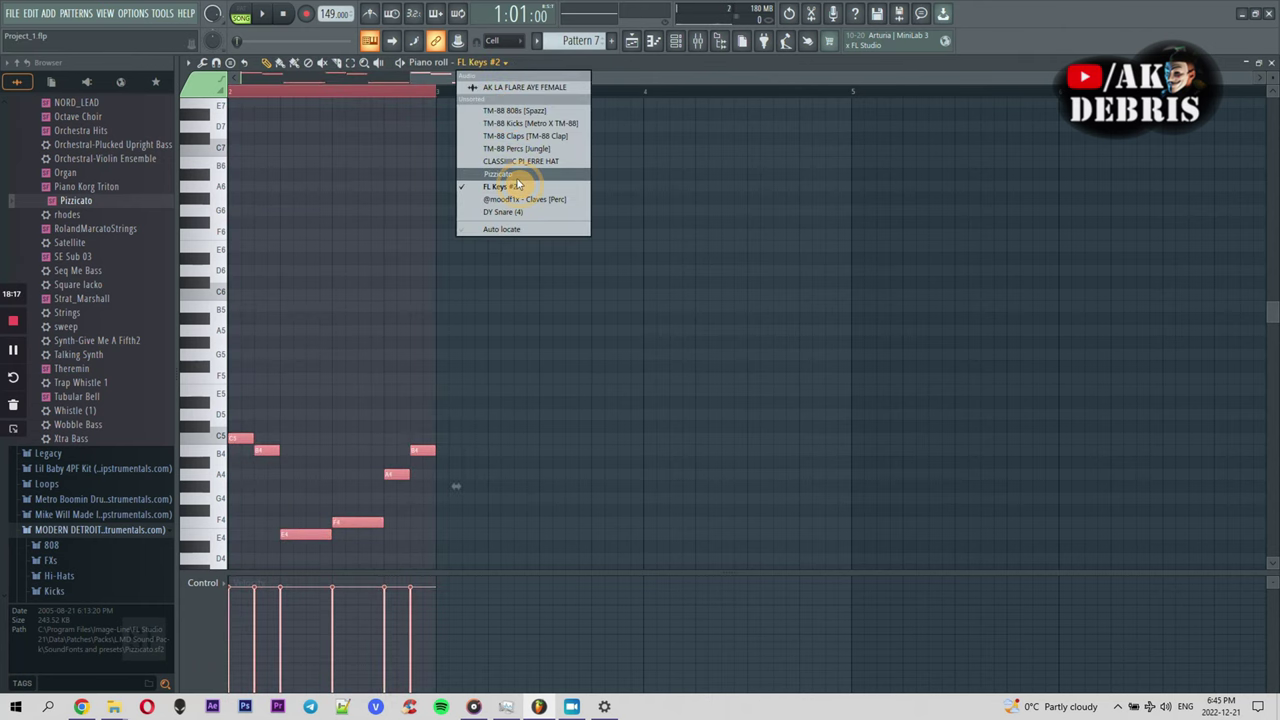
click(516, 177)
click(629, 45)
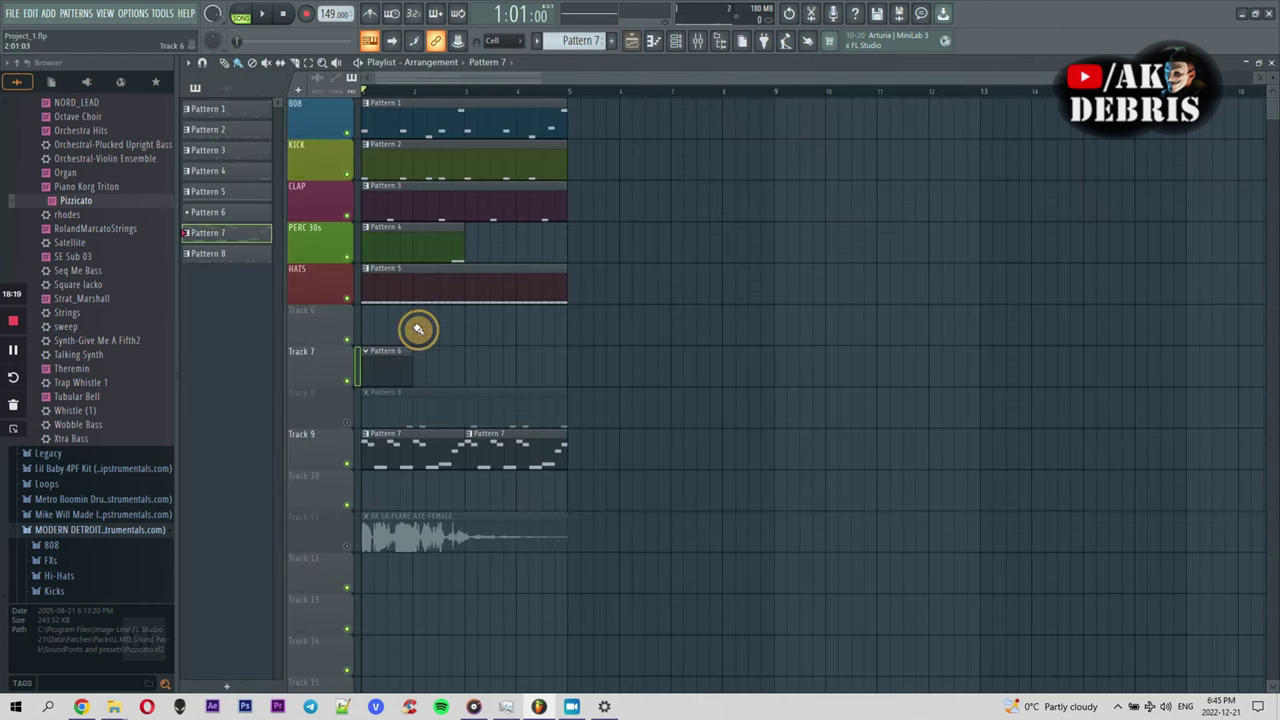
key(ctrl+v)
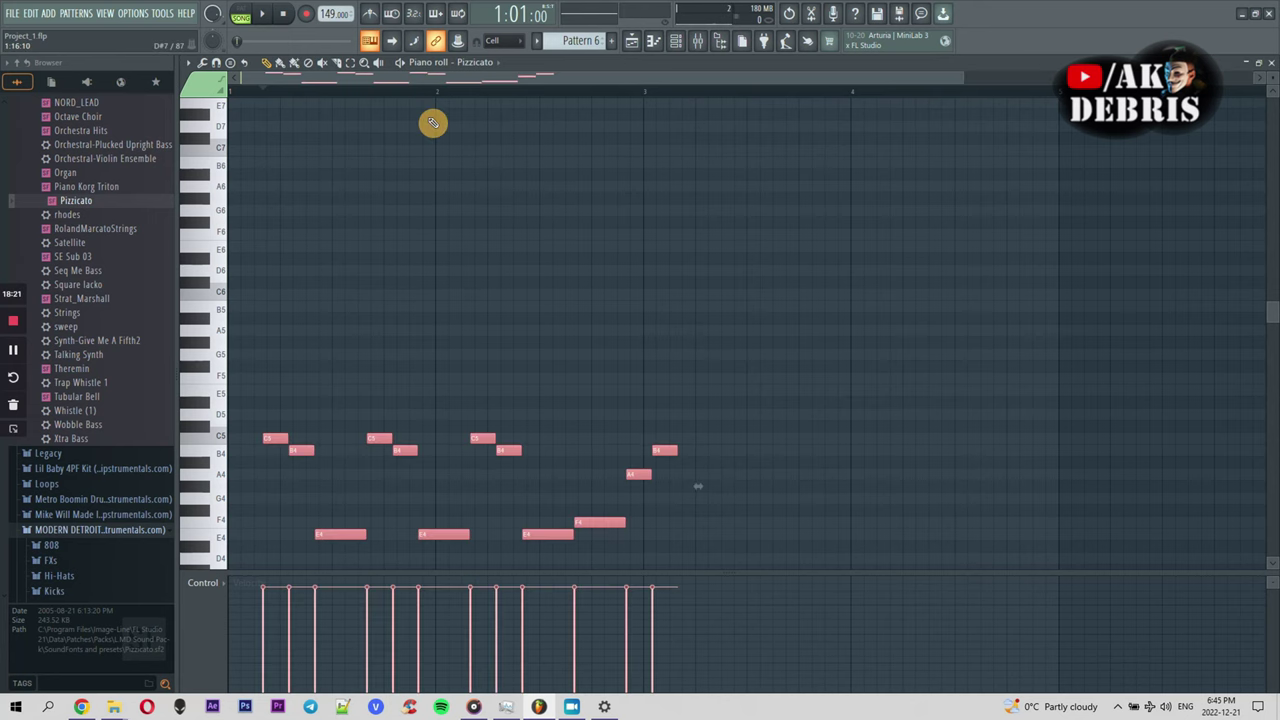
Move the pasted Pizzicato melody to the start of bar 1 and transpose it up two octaves
key(space)
drag(277, 443, 205, 436)
key(space)
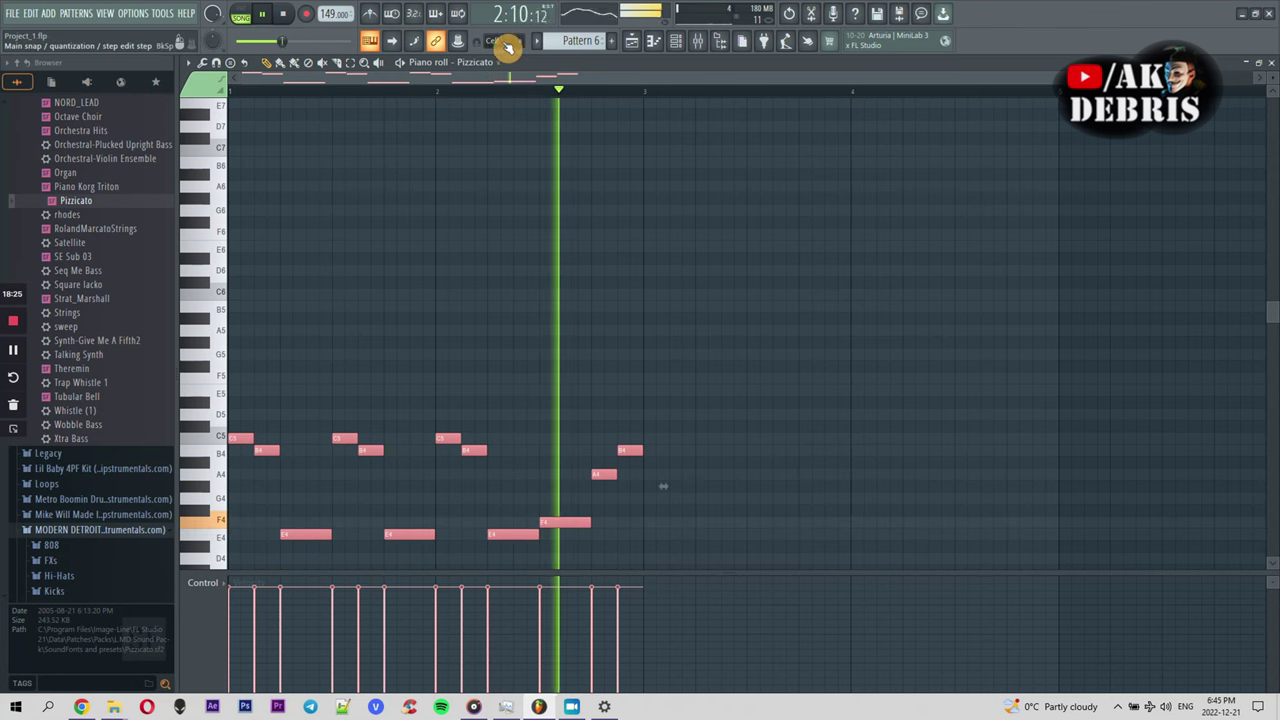
key(ctrl+Up)
key(ctrl+Up)
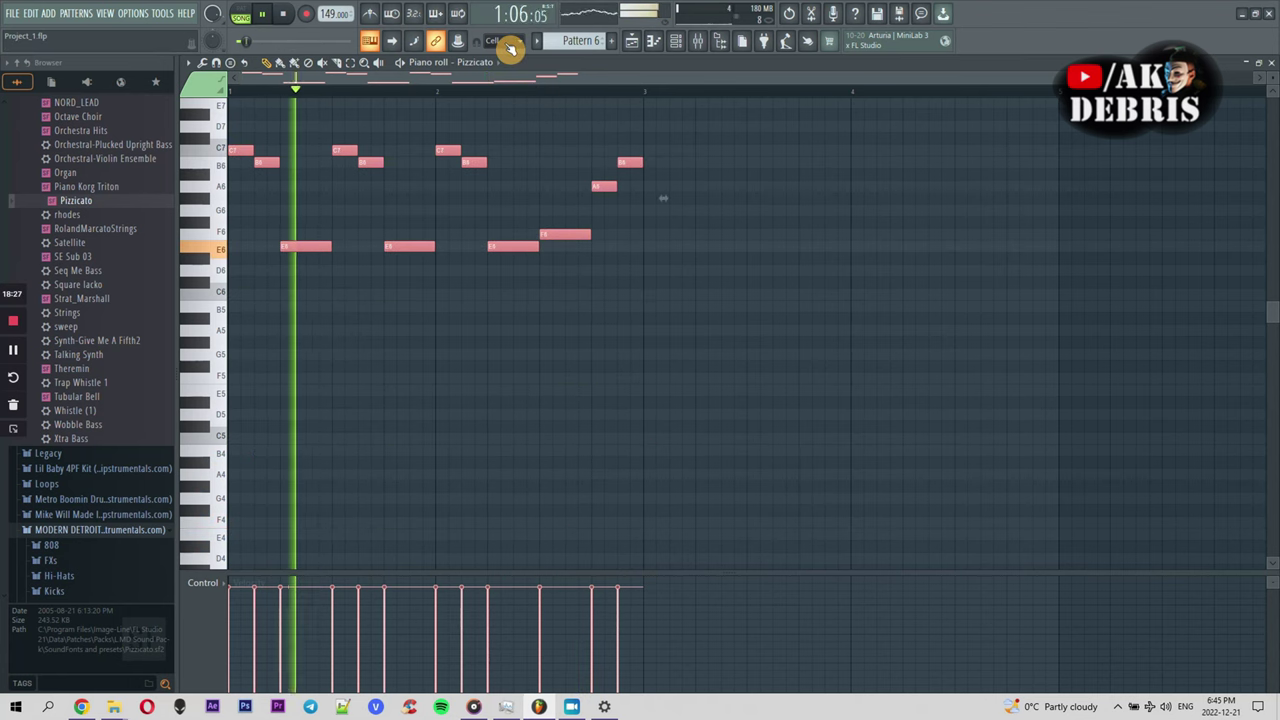
Shift the whole Pizzicato melody right so its first C7 note starts at 1:03, and deselect the notes
drag(305, 241, 339, 244)
key(space)
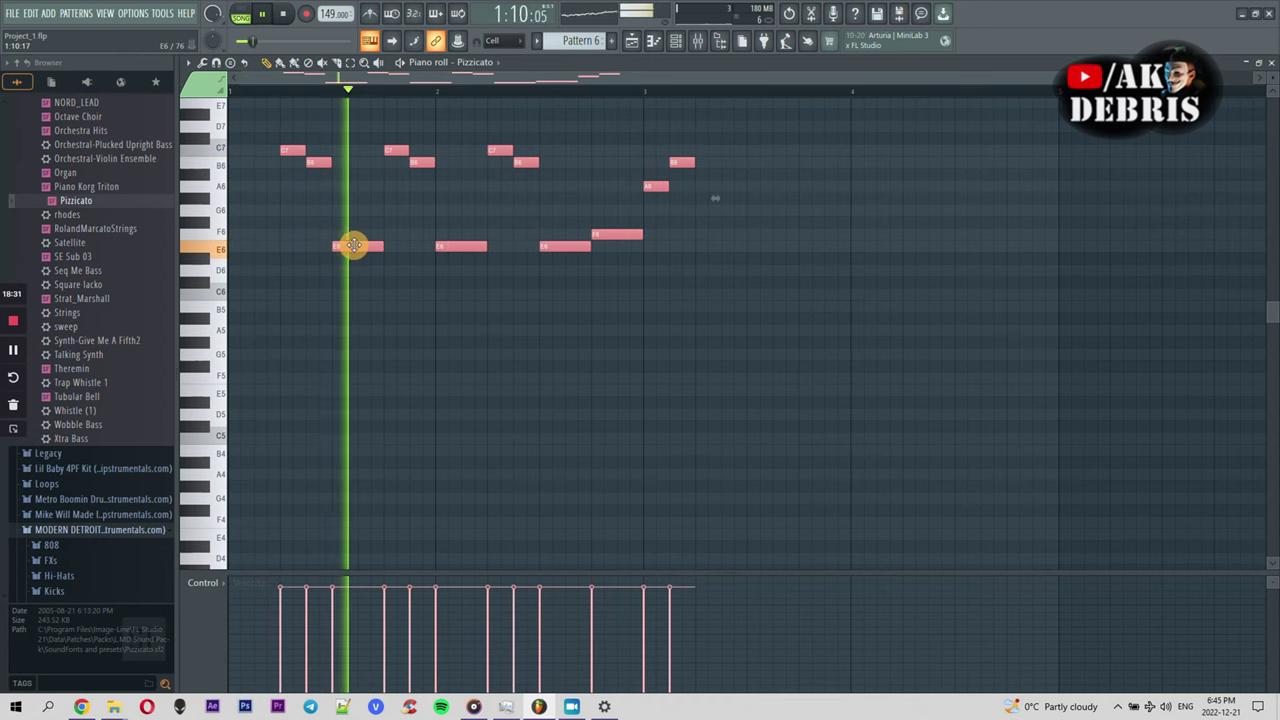
mouse_move(347, 245)
mouse_down()
mouse_move(320, 245)
mouse_move(332, 245)
mouse_up()
click(317, 262)
key(space)
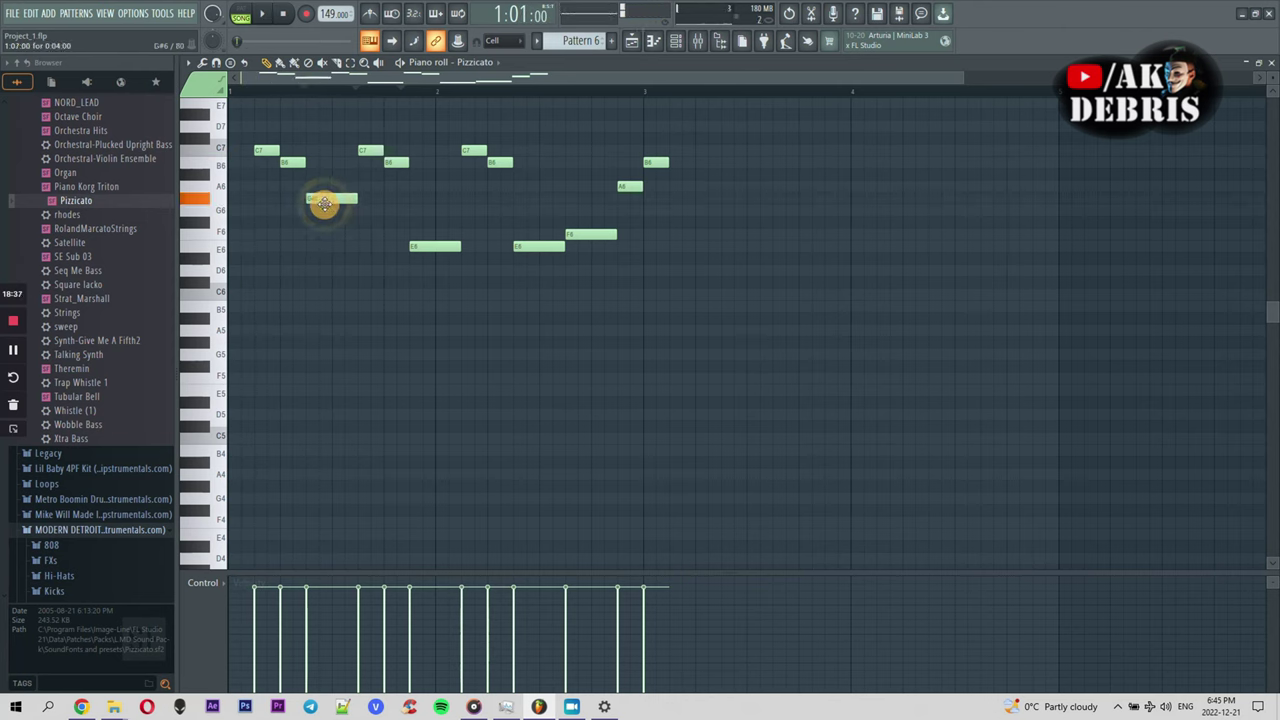
Add an opening E6 note at 1:01 and raise the long note at 1:07 to A6, previewing the change
drag(255, 237, 251, 249)
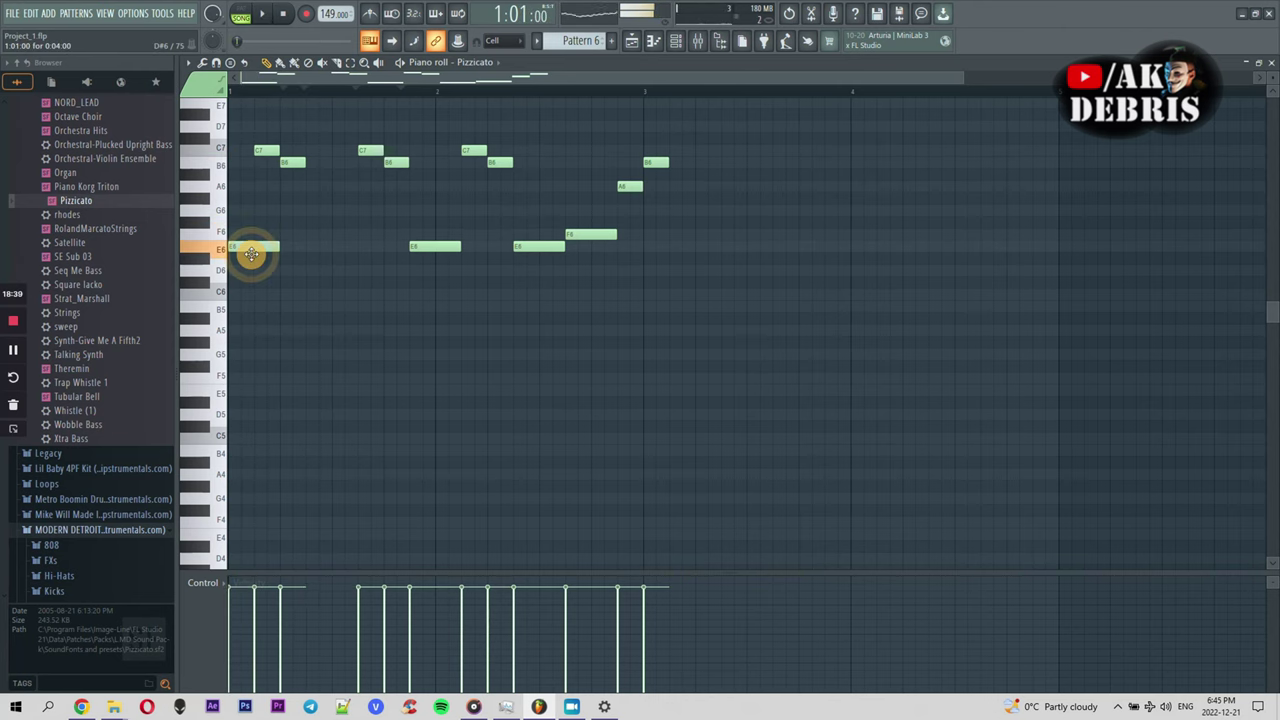
drag(306, 202, 313, 189)
key(space)
key(space)
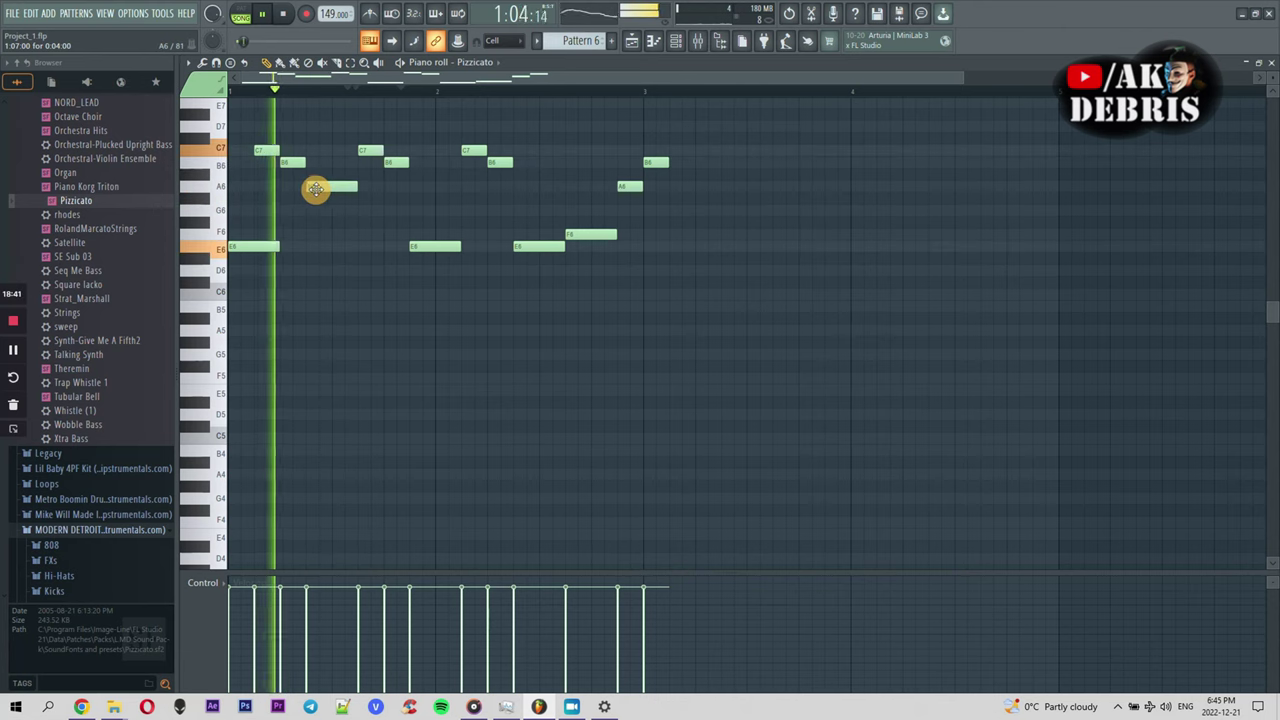
Replace the E6 note at 1:15 with an A6 note and play the melody
key(space)
click(414, 186)
key(space)
right_click(430, 246)
key(space)
Delete the Pizzicato notes from bar 2 onward and the A6 note at 1:15, and shorten the opening E6 note to two steps
drag(555, 217, 701, 290)
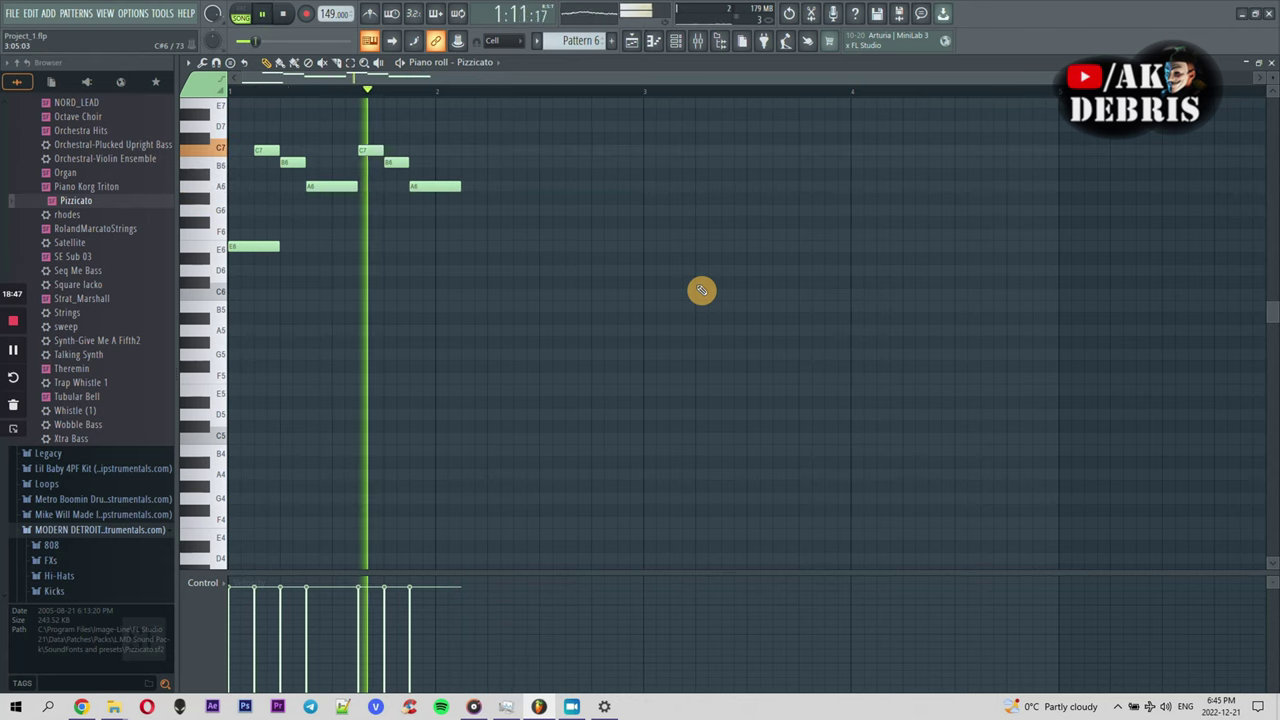
key(ctrl+z)
right_click(451, 186)
key(space)
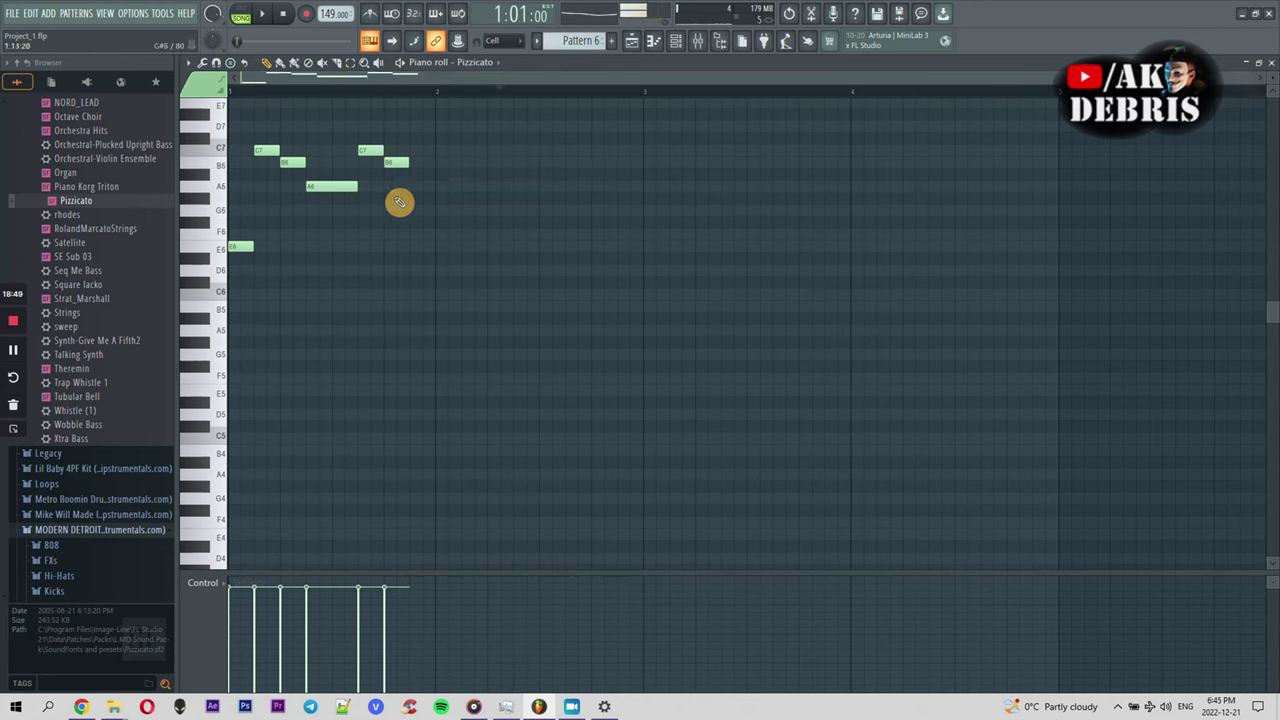
Add E6 at 1:09, set A6 at 1:07 to two steps and B6 at 1:13 to four, and duplicate the bar into bar 2
key(space)
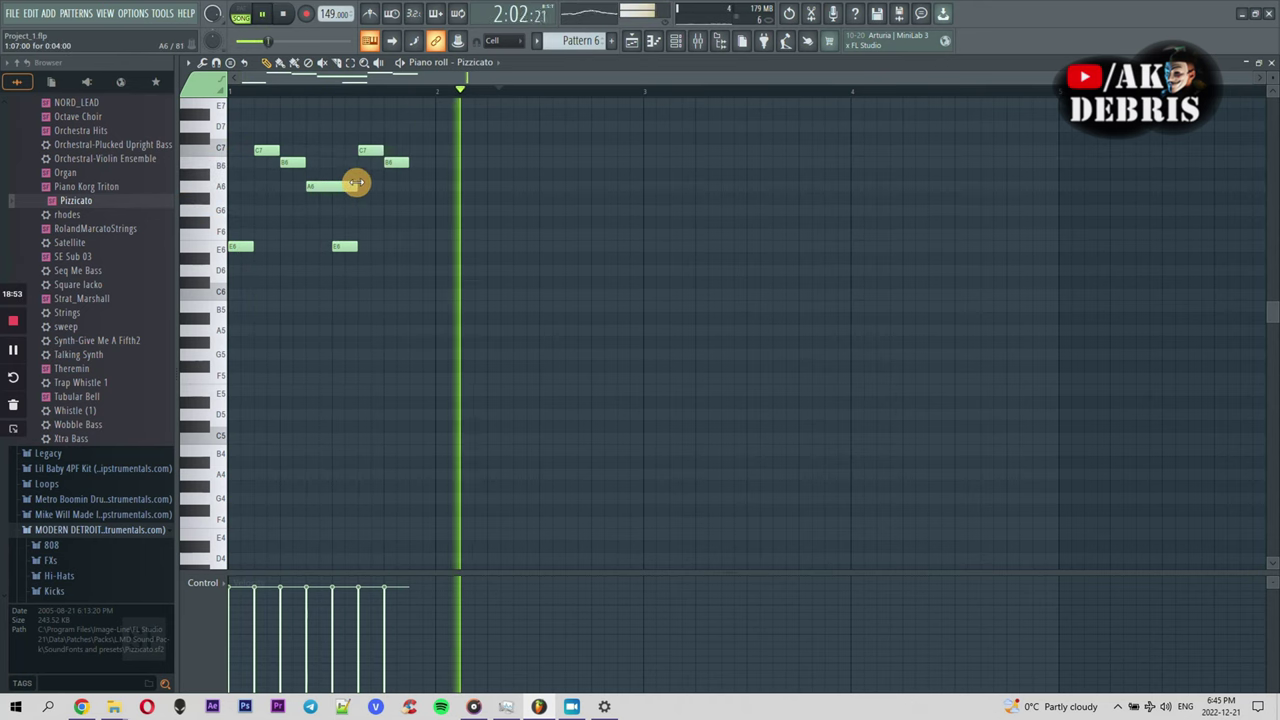
key(ctrl+z)
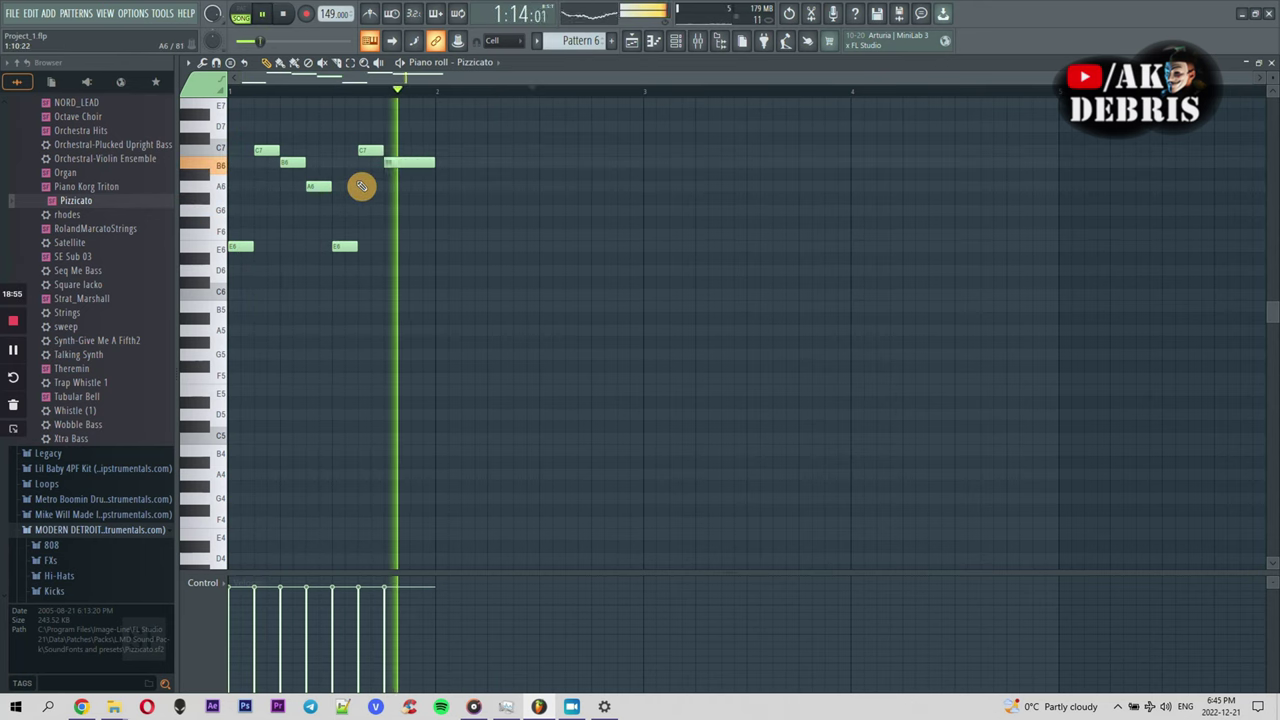
key(ctrl+b)
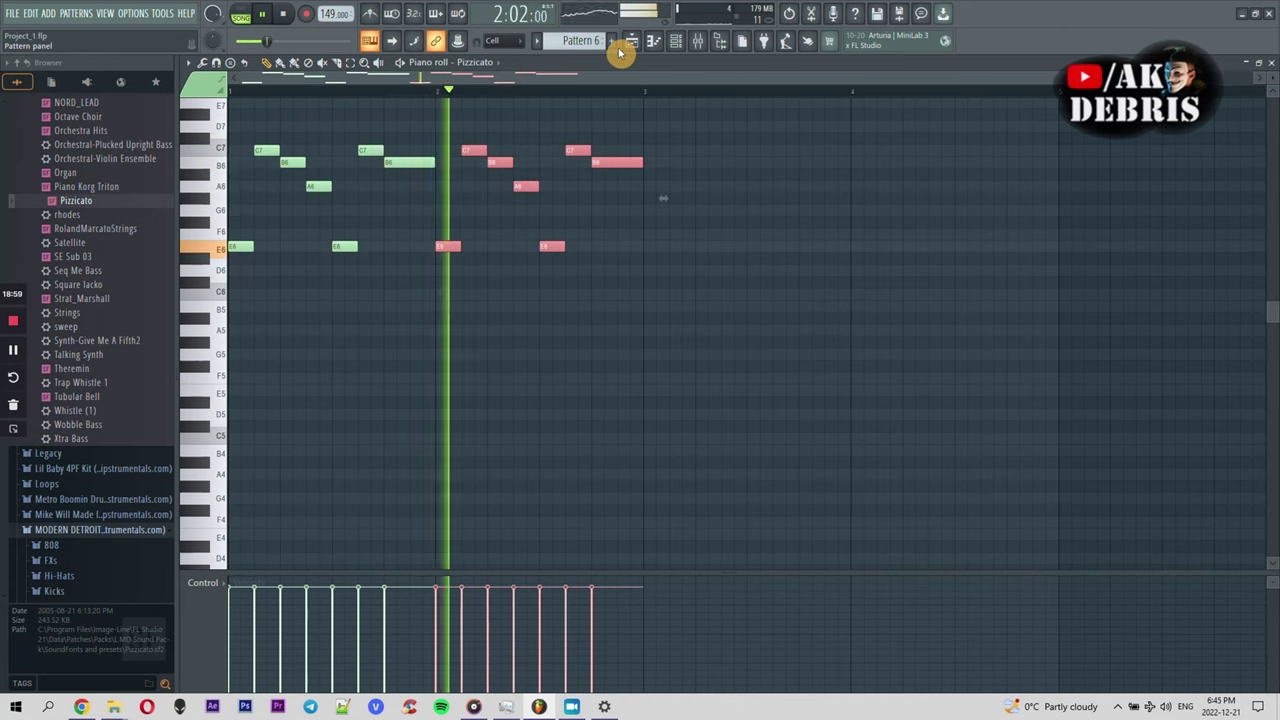
key(ctrl+a)
key(space)
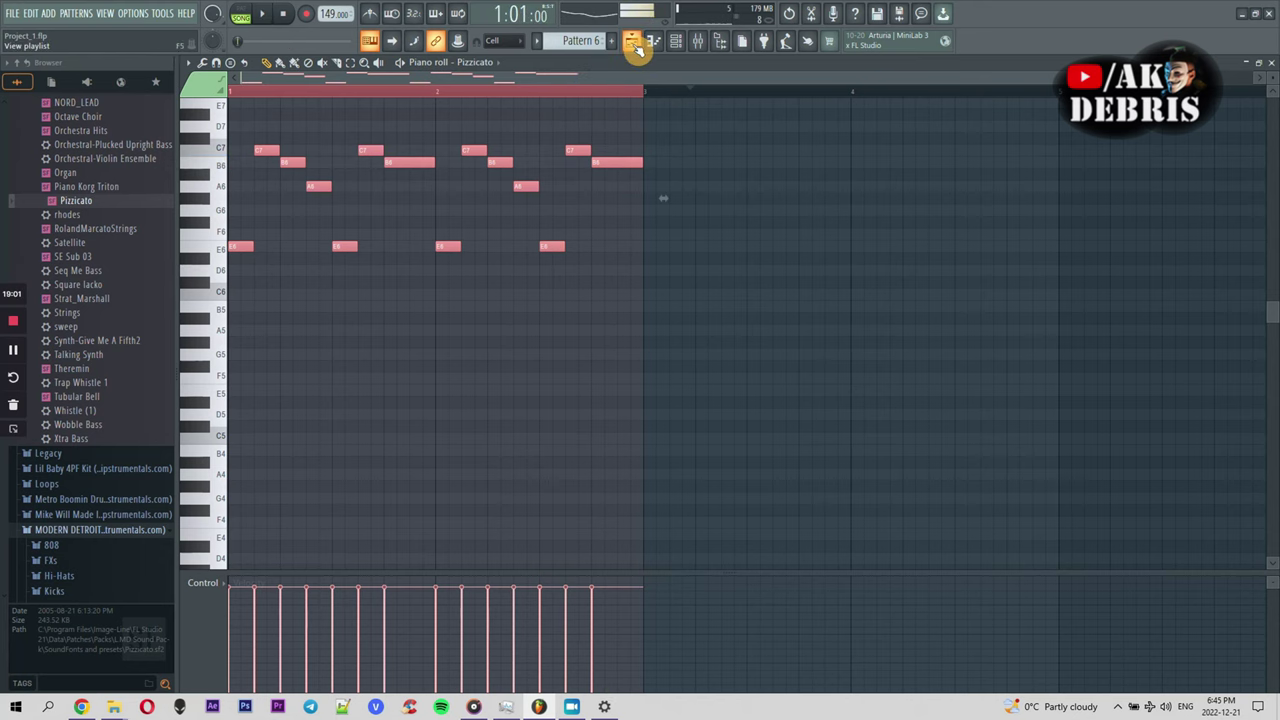
Repeat the Pizzicato phrase to fill bars 3 and 4 of Pattern 6, save the project and deselect the notes
key(space)
click(633, 44)
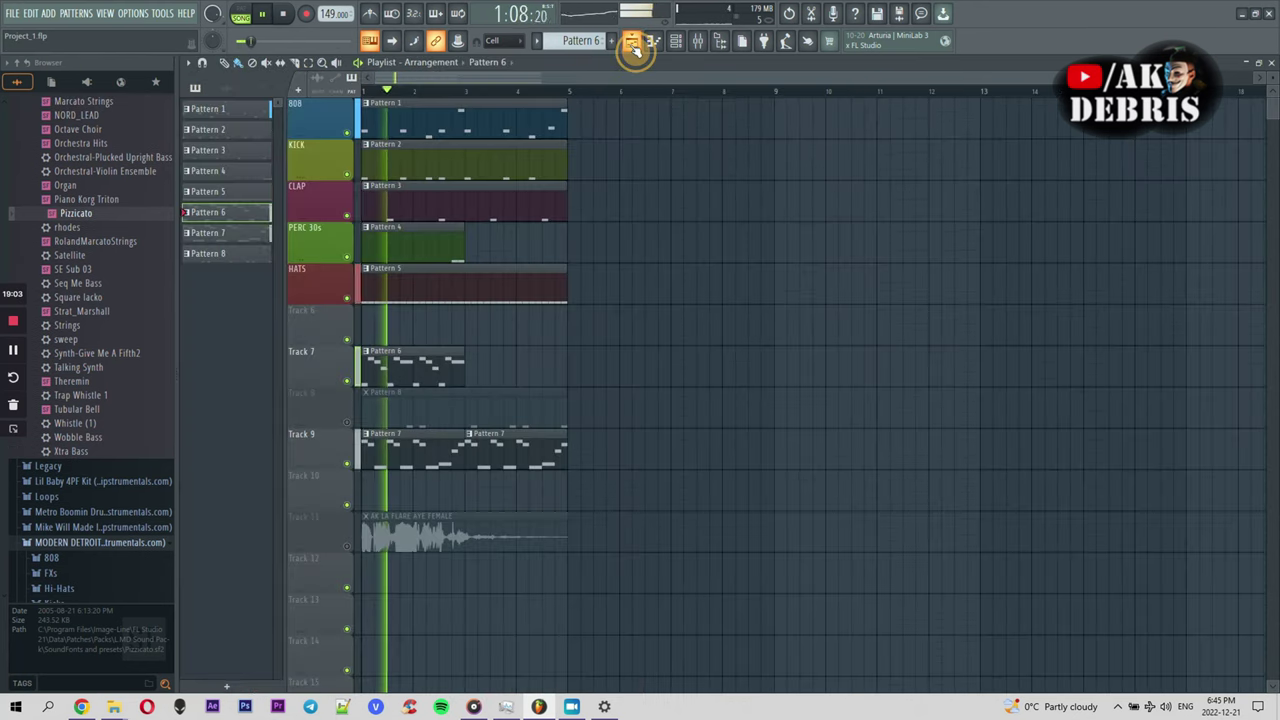
double_click(445, 373)
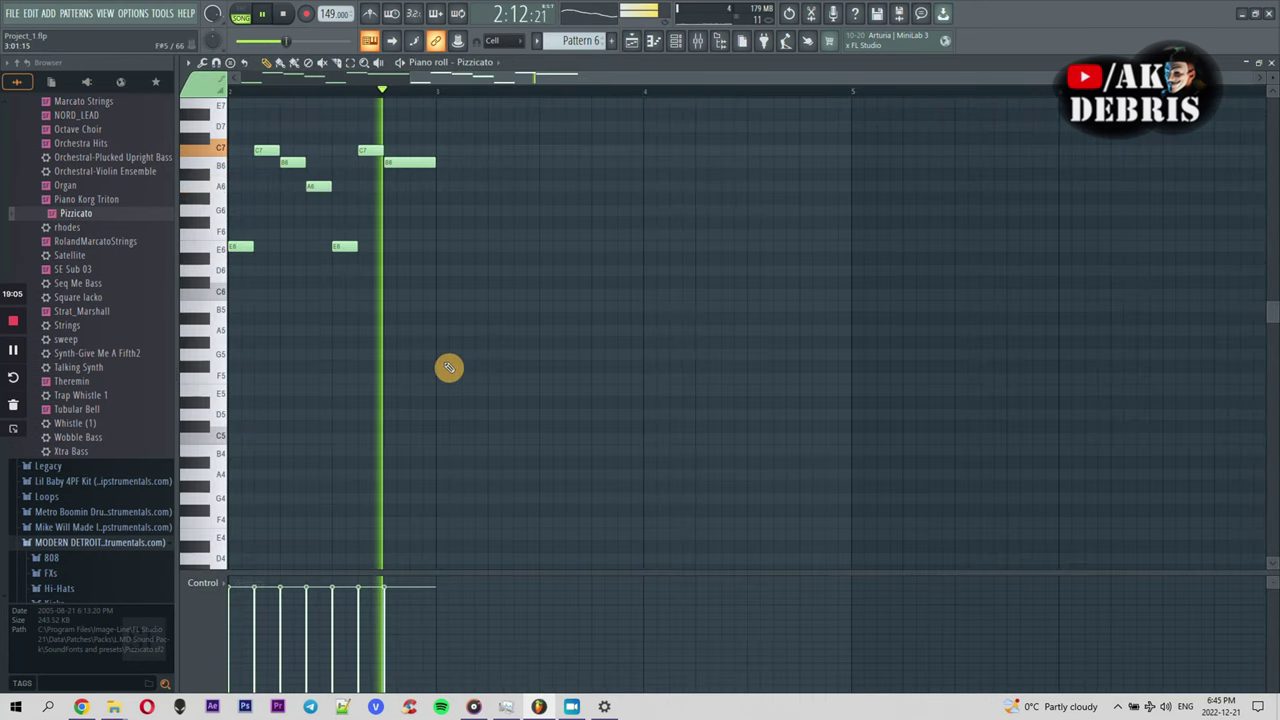
key(ctrl+b)
key(ctrl+b)
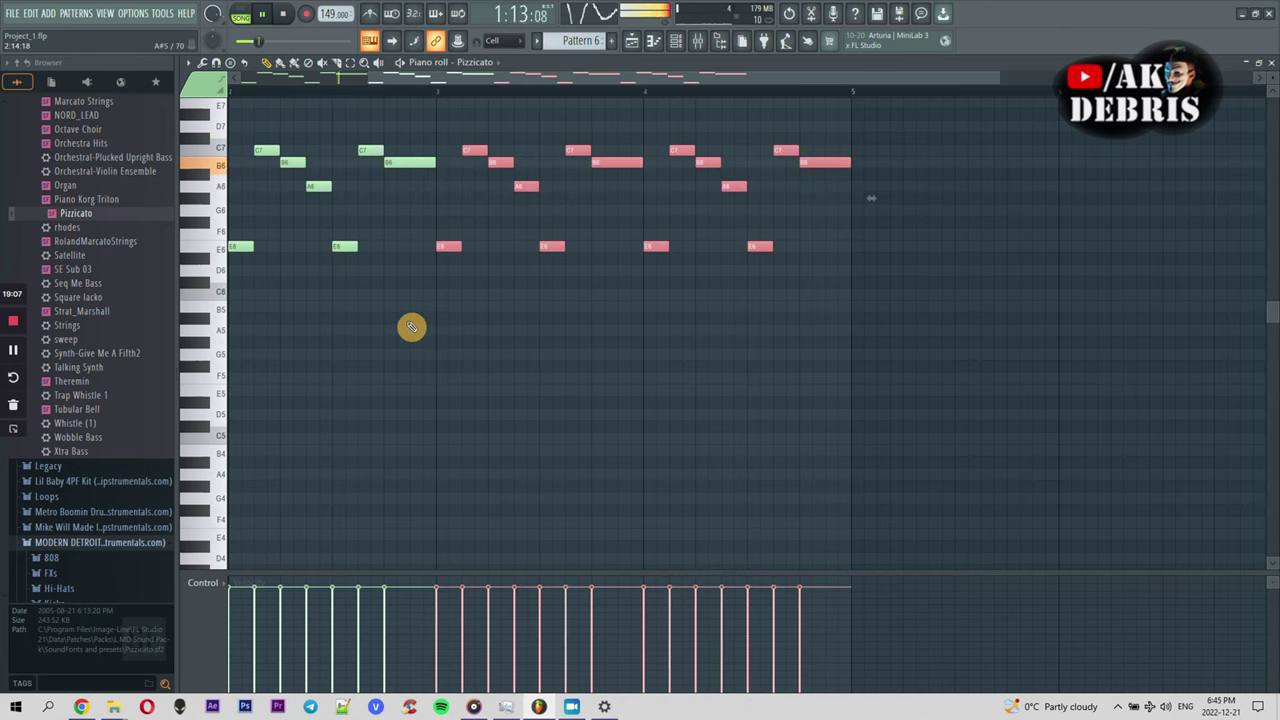
key(ctrl+s)
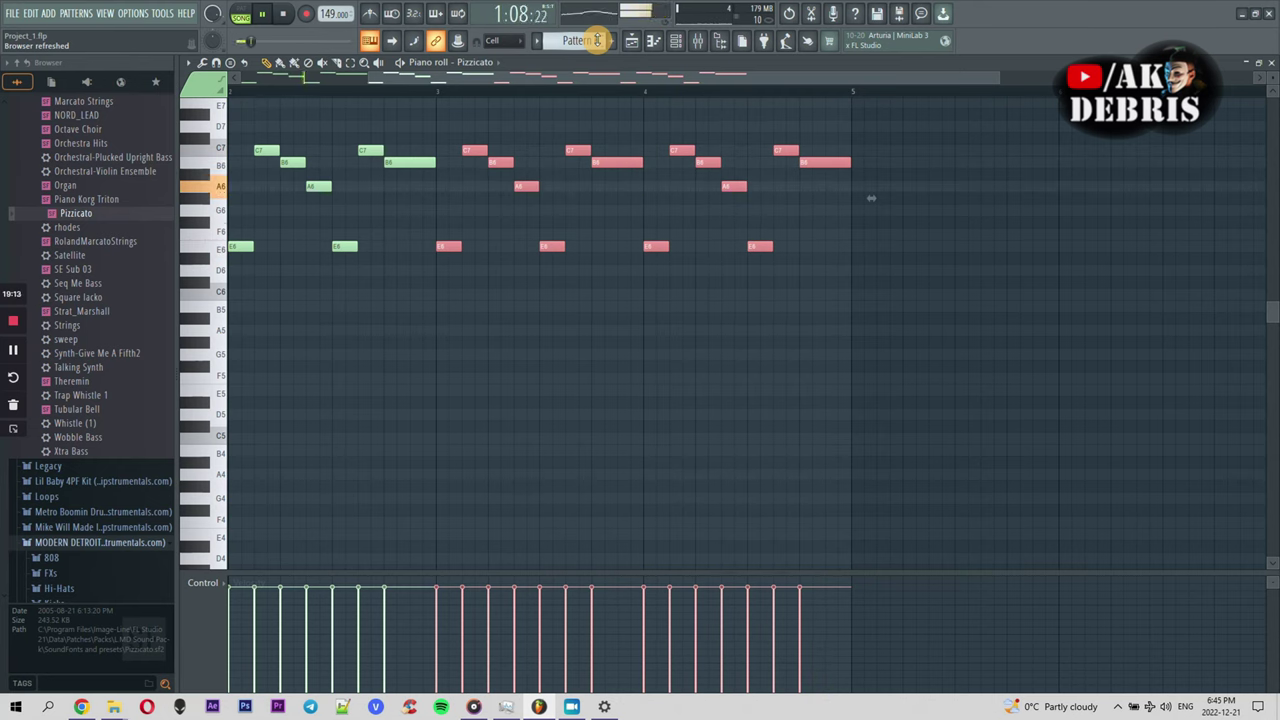
click(791, 311)
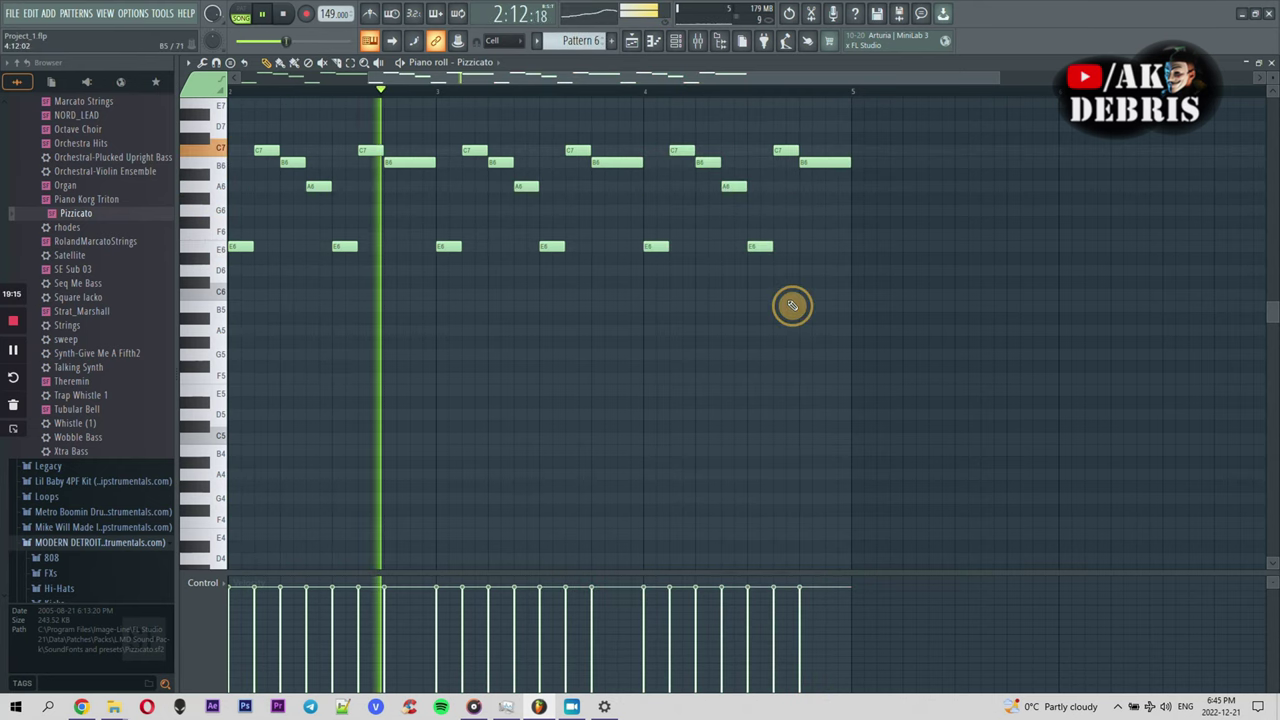
Vary the end of bar 4 with a four-step F6 at 4:09, a B6 at 4:13 and a C7 at 4:15
drag(757, 249, 797, 234)
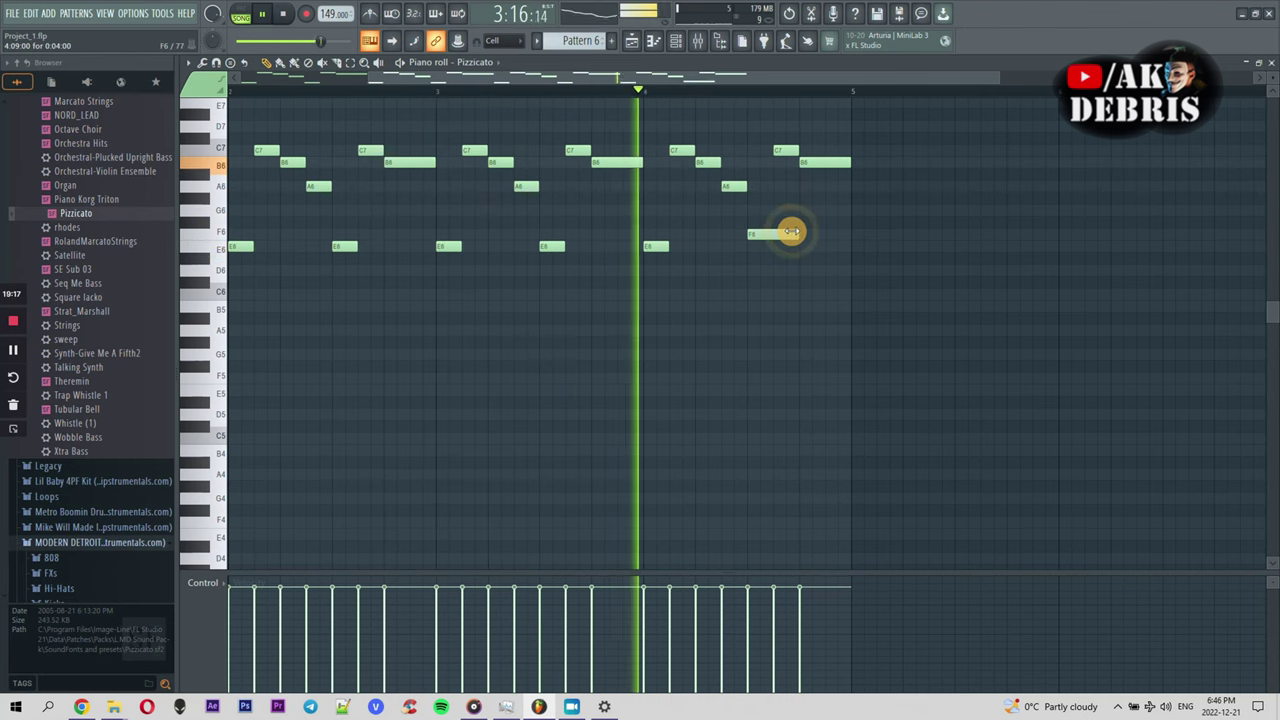
mouse_move(808, 162)
mouse_down()
mouse_move(831, 162)
mouse_move(809, 183)
mouse_up()
click(800, 183)
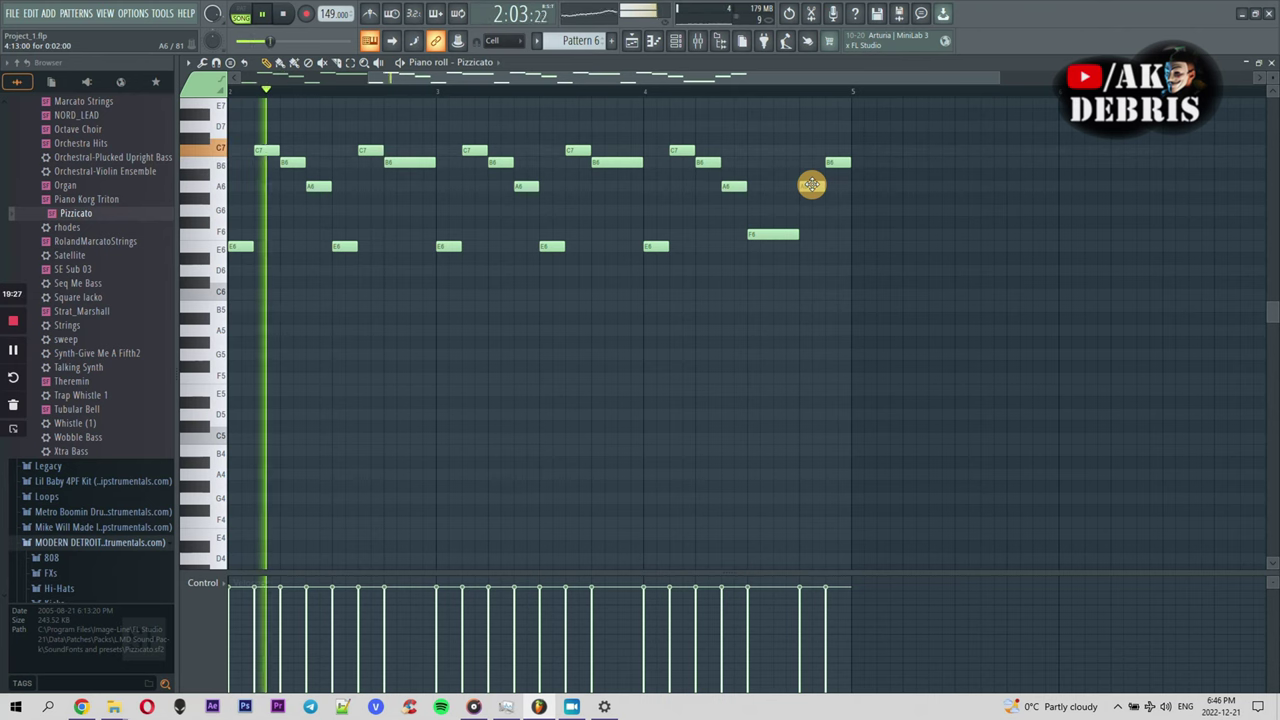
drag(805, 189, 806, 240)
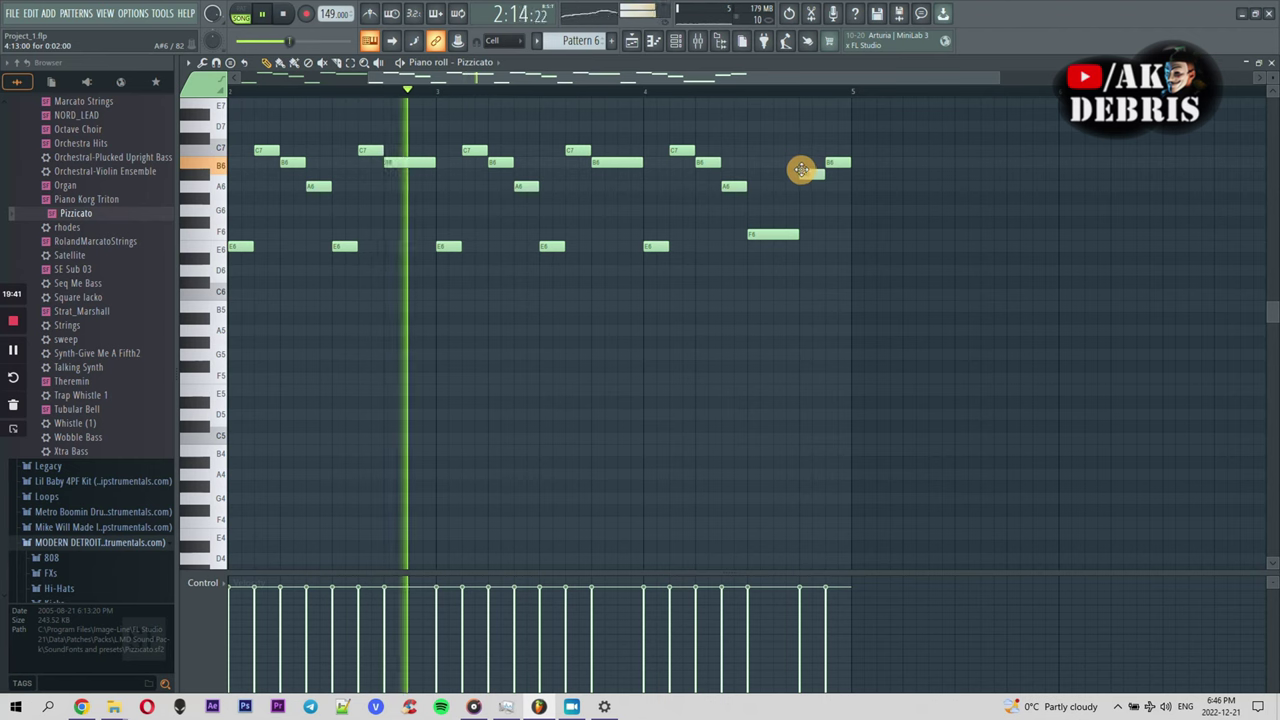
drag(802, 149, 801, 150)
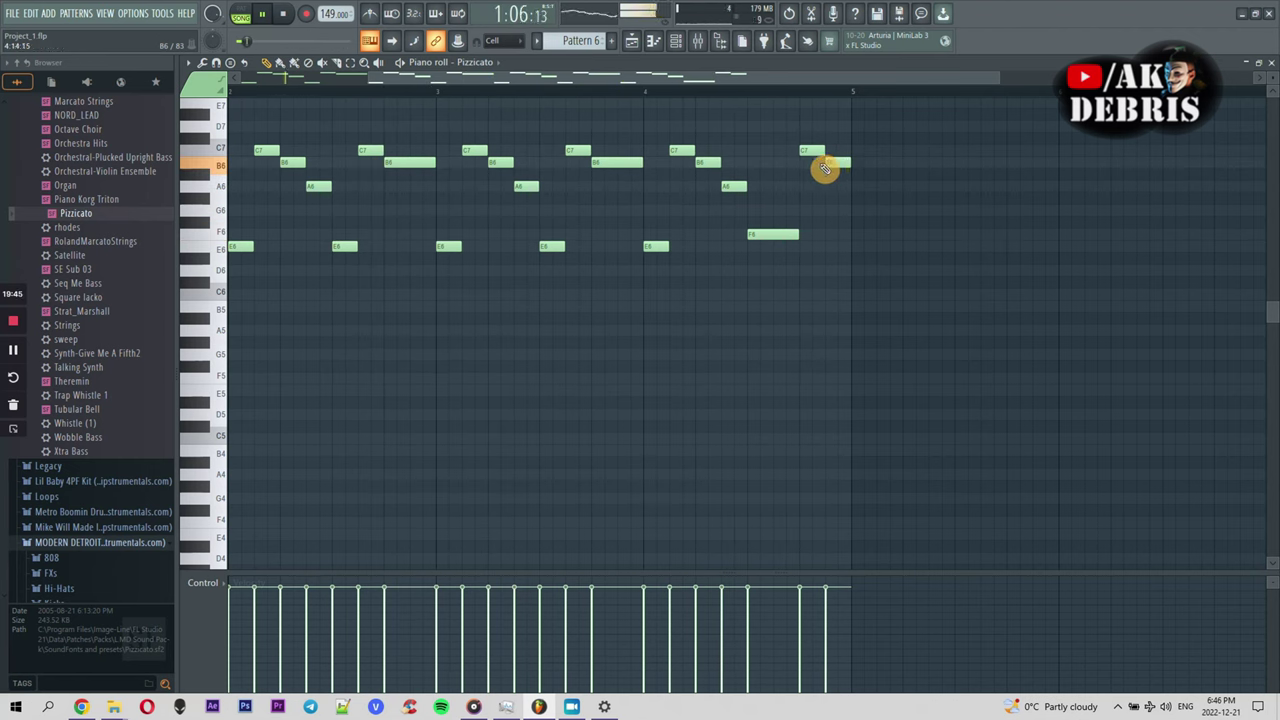
drag(831, 161, 832, 147)
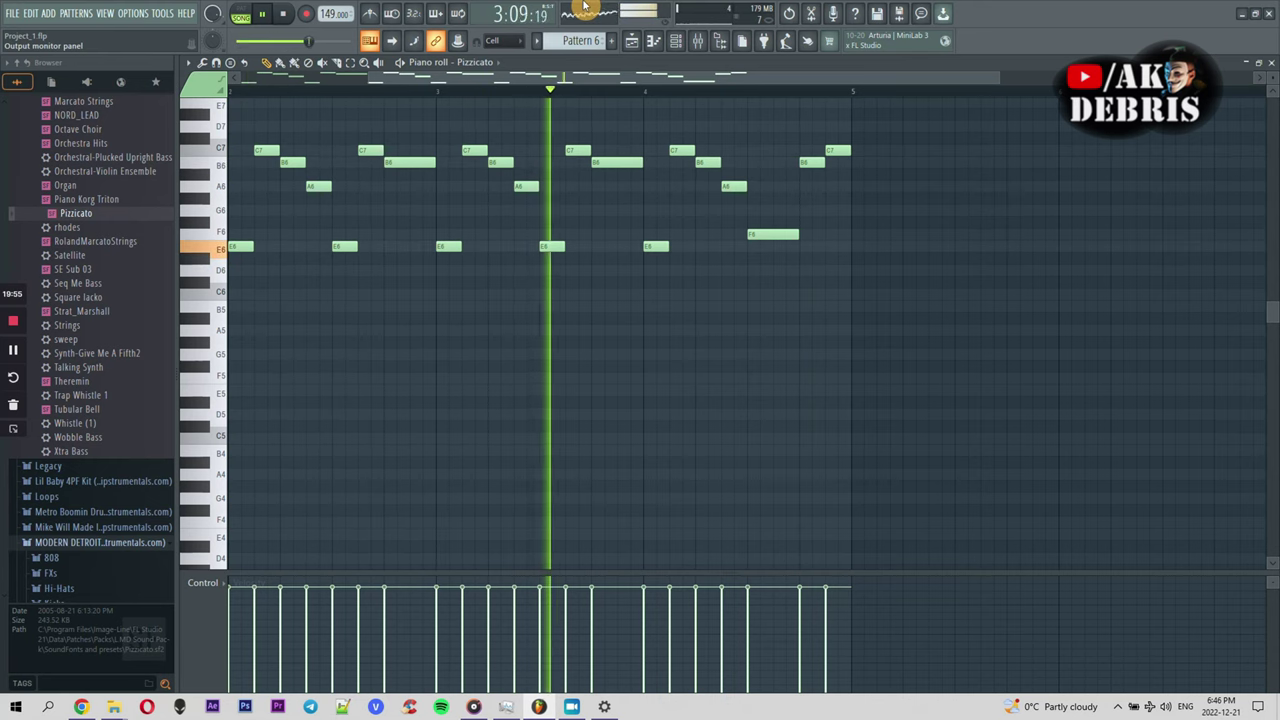
Reorder the C7 and B6 pairs in bars 2 to 4 and the first pair in bar 1 so B6 comes first
key(space)
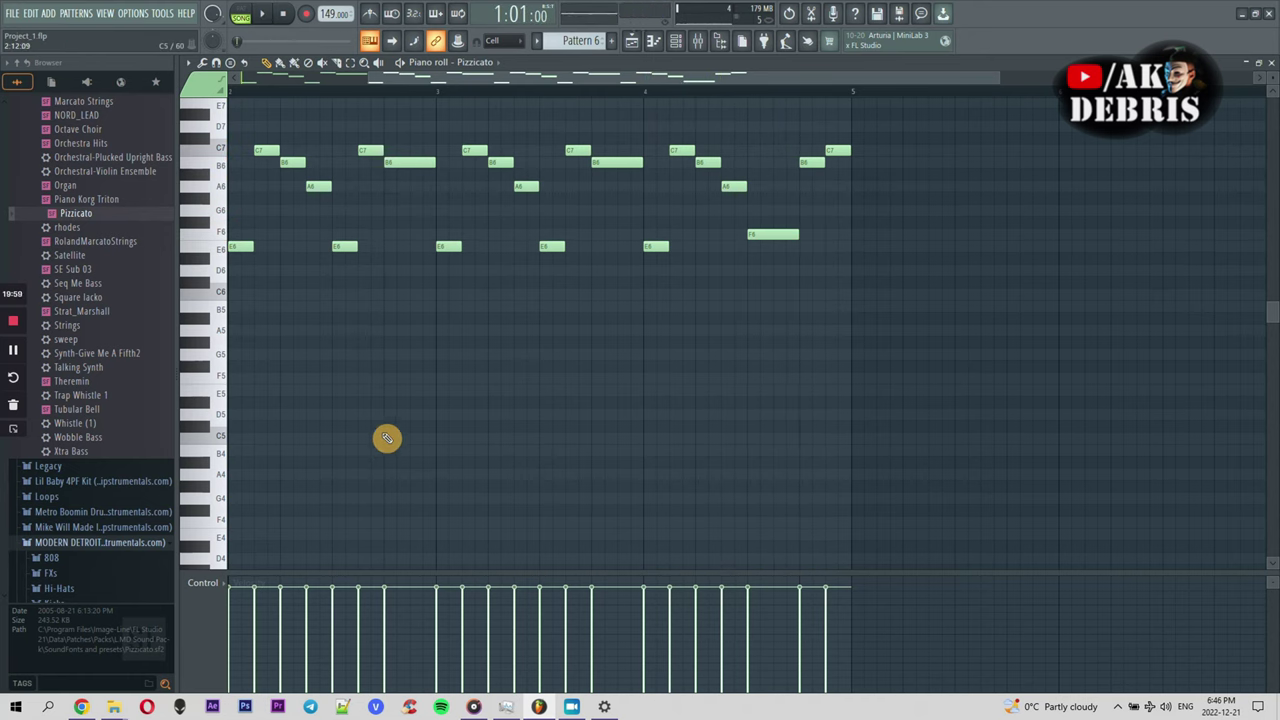
drag(857, 159, 235, 165)
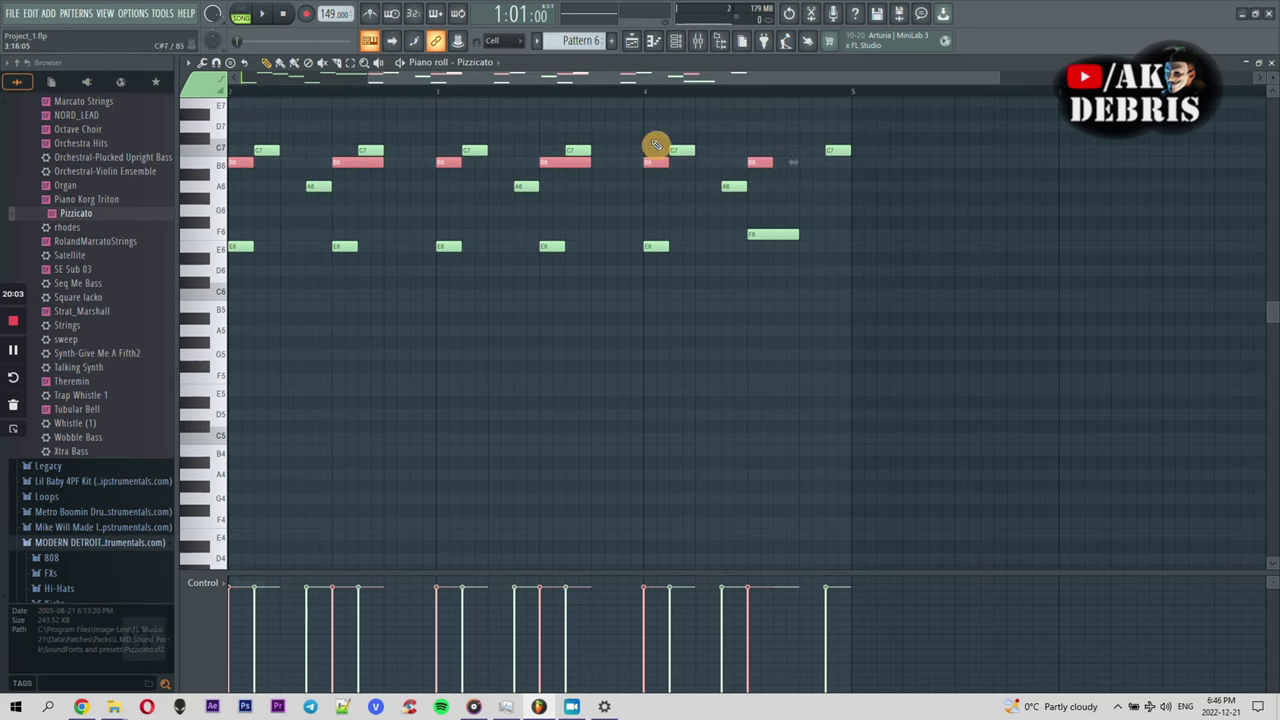
drag(901, 108, 270, 165)
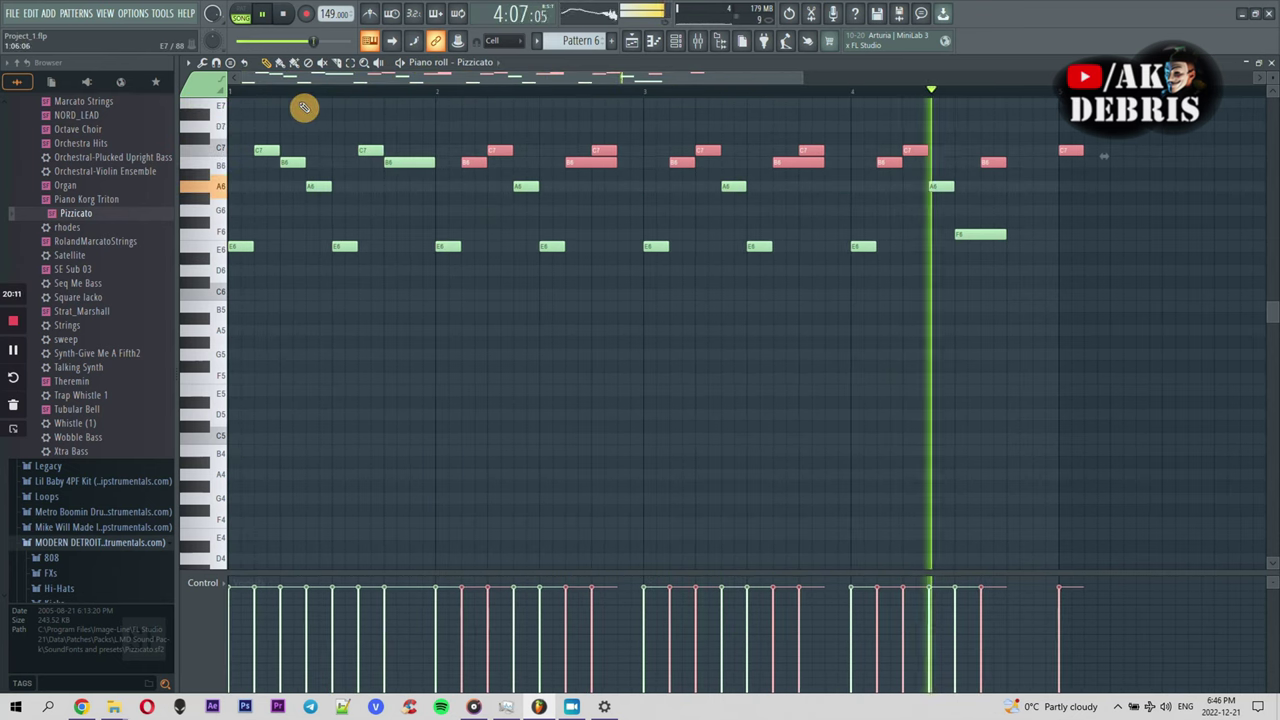
drag(289, 157, 262, 163)
key(space)
click(277, 152)
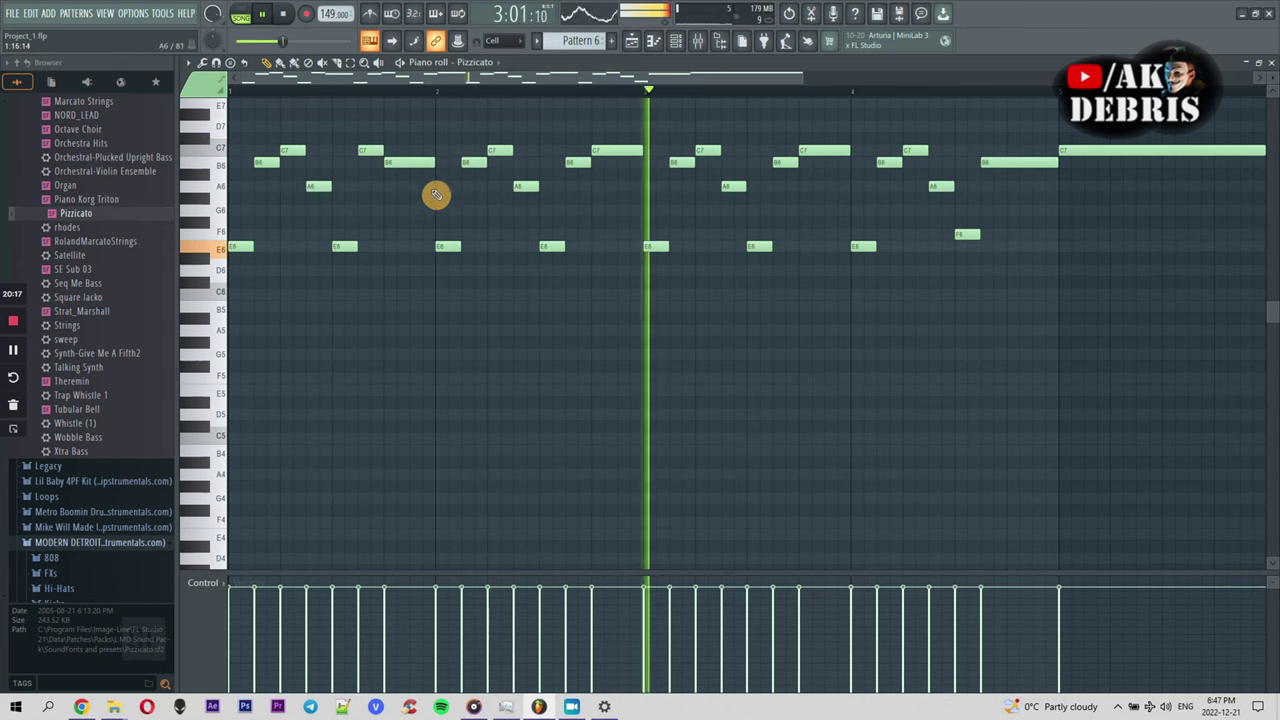
Replace the Pizzicato notes in bars 3 and 4 with a duplicate of bars 1 and 2
drag(667, 124, 1080, 285)
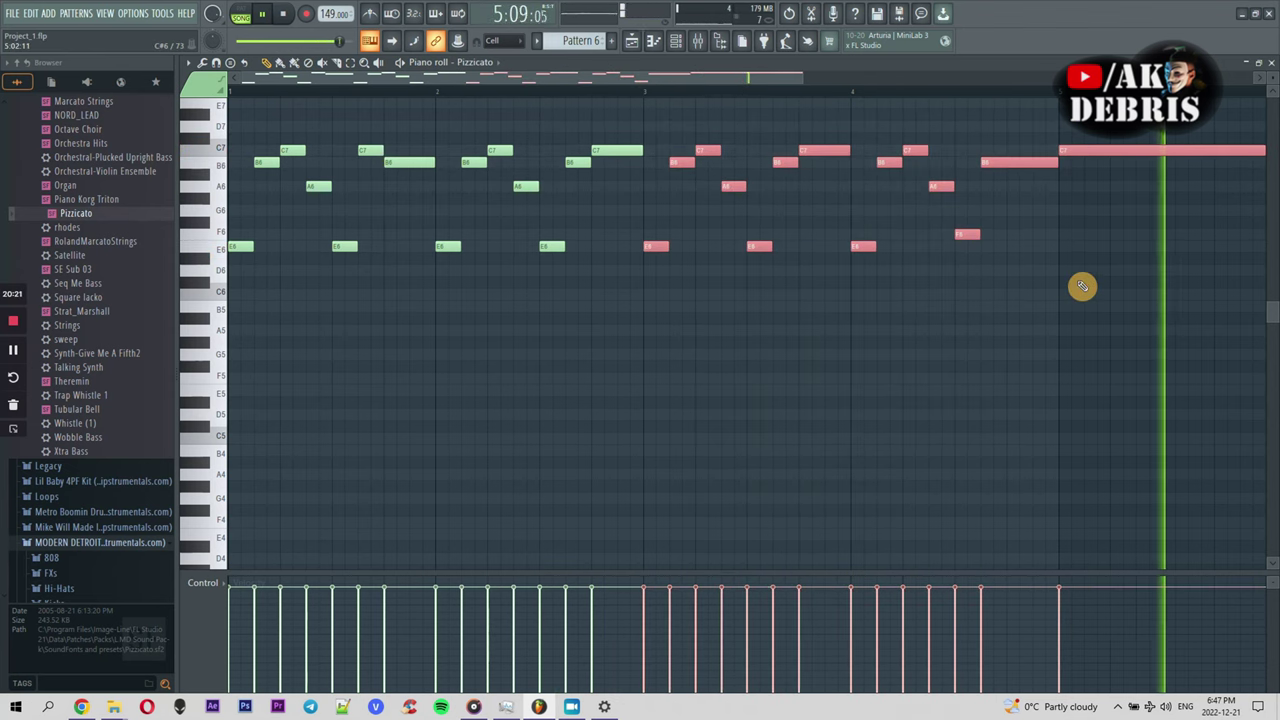
key(Delete)
key(ctrl+z)
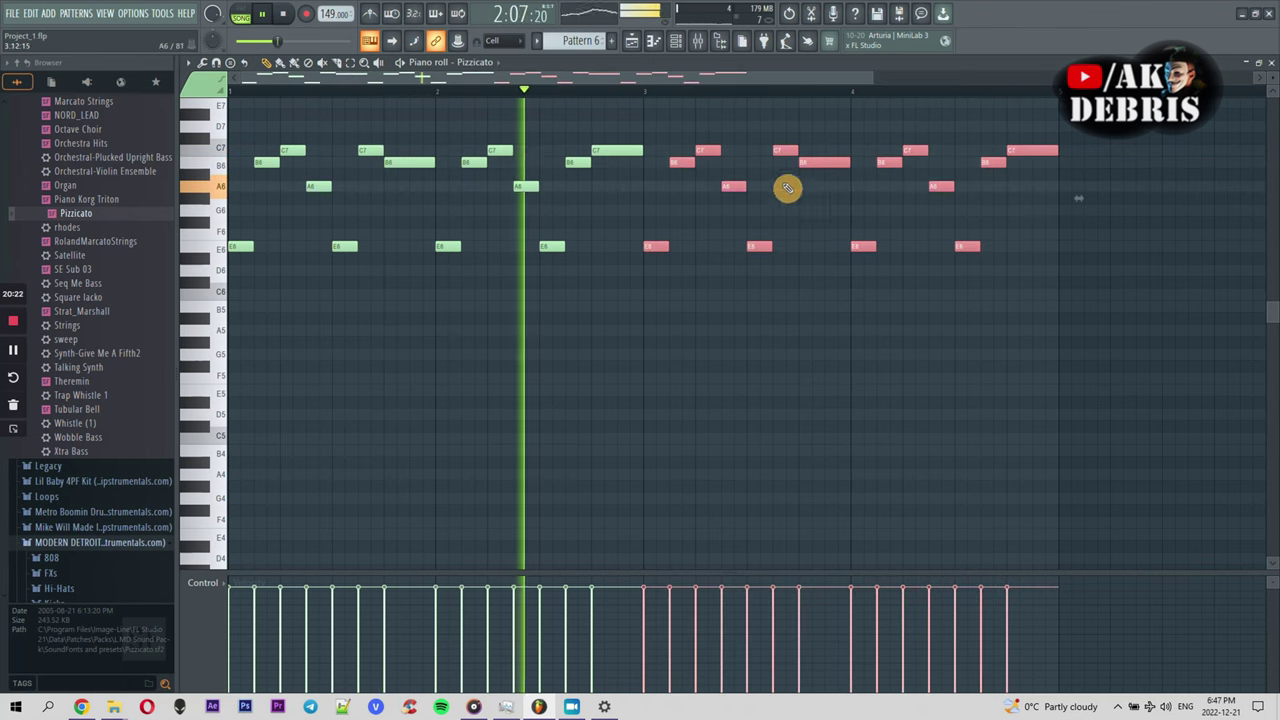
click(560, 130)
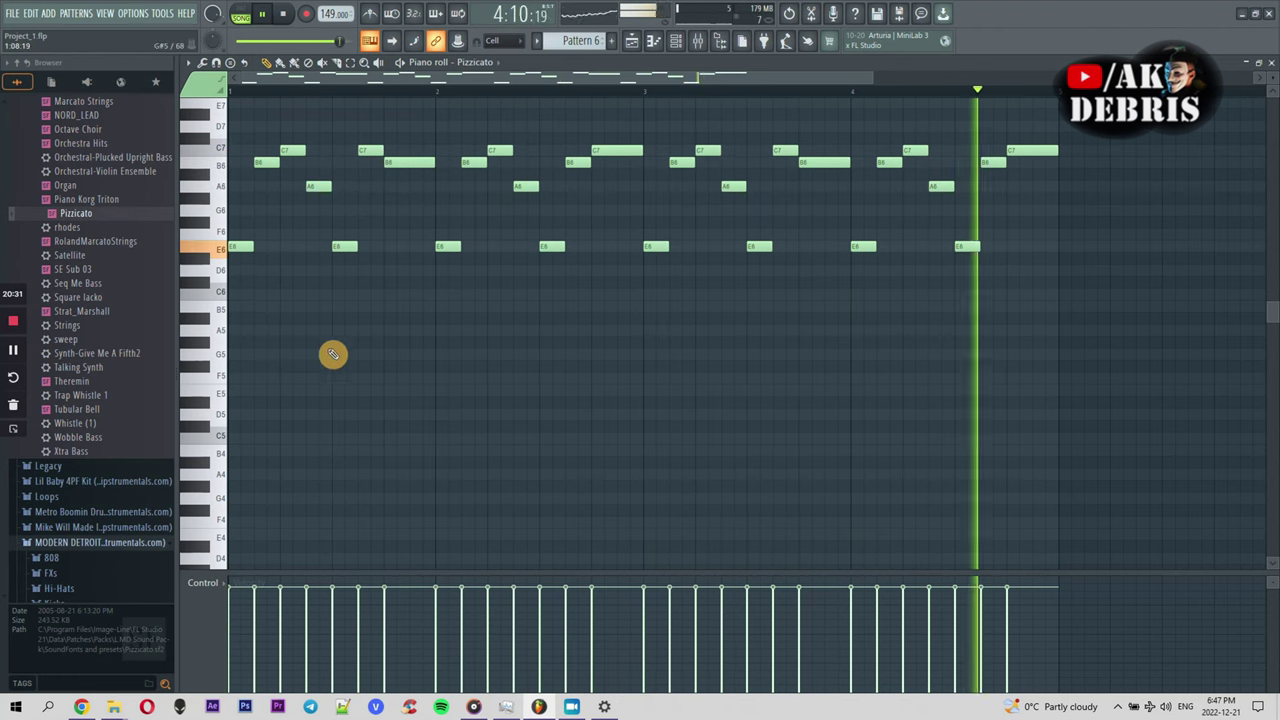
Try B6 at 1:11 and C7 at 1:13 in the first bar, play the melody, and undo both note changes
drag(392, 162, 394, 157)
right_click(366, 150)
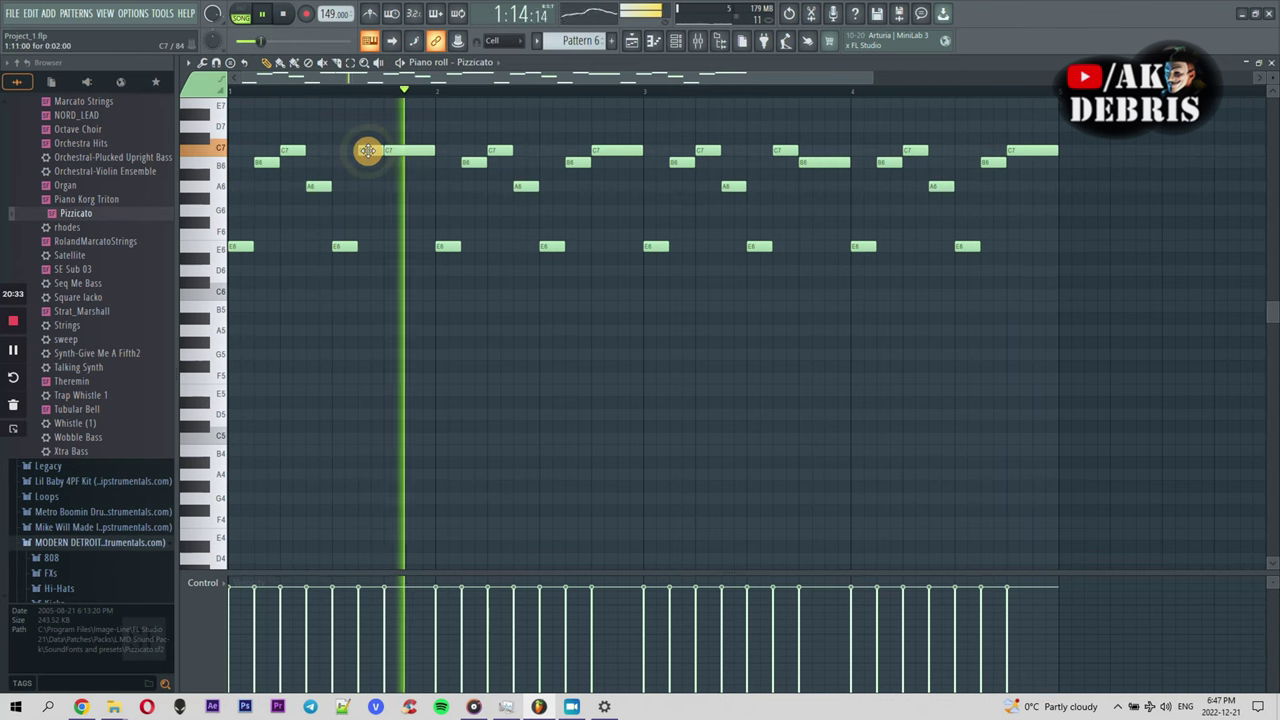
key(space)
key(space)
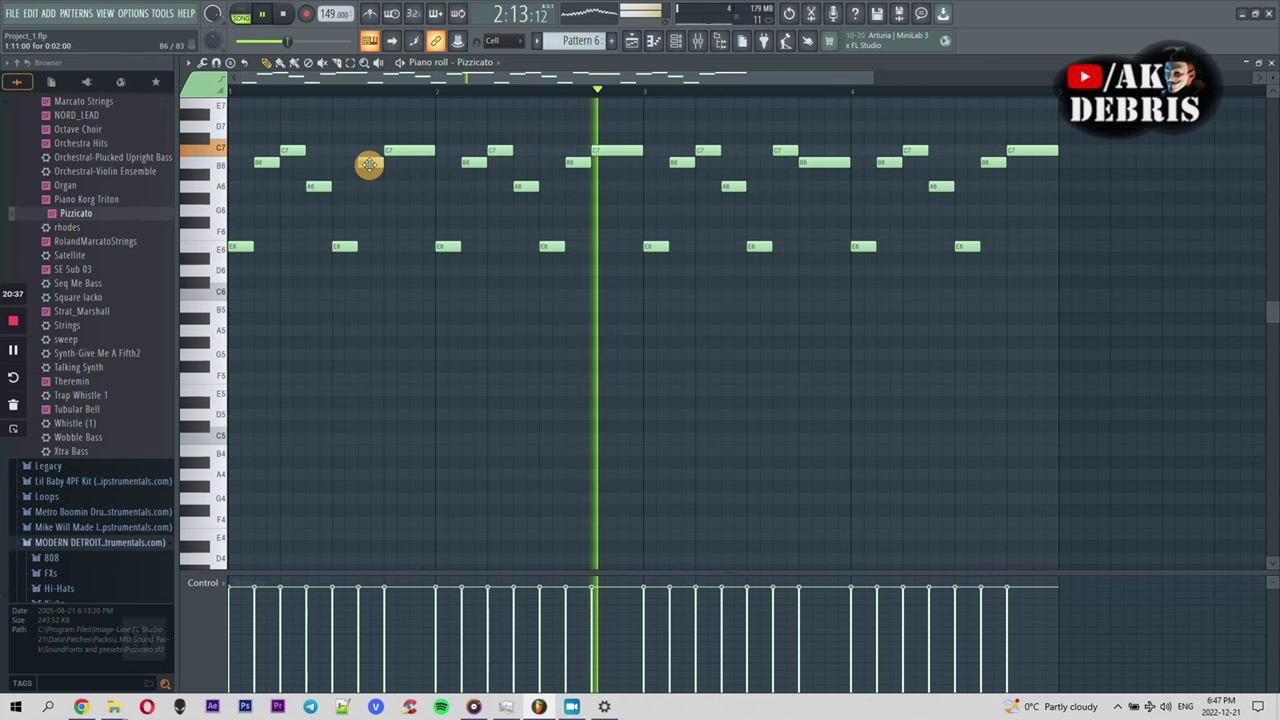
key(ctrl+z)
key(ctrl+z)
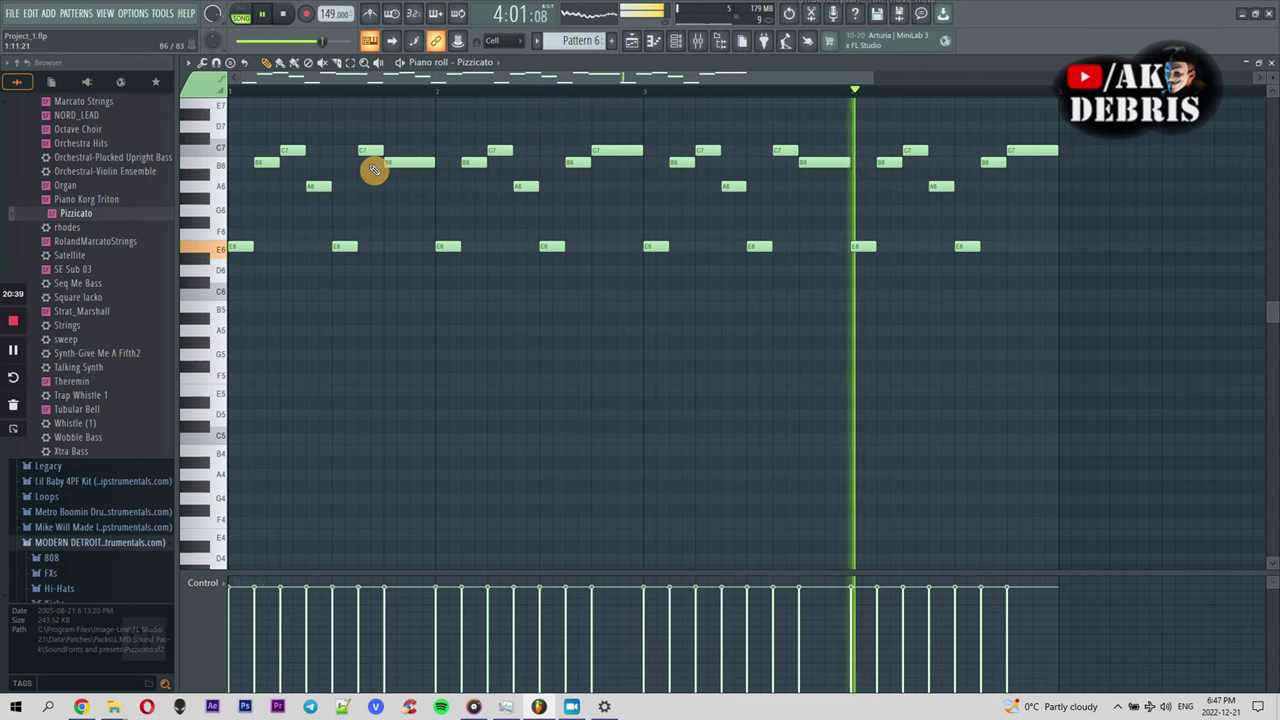
Return to the playlist, select all clips in the first four bars and repeat them twice to extend the arrangement through bar 12
key(space)
click(634, 42)
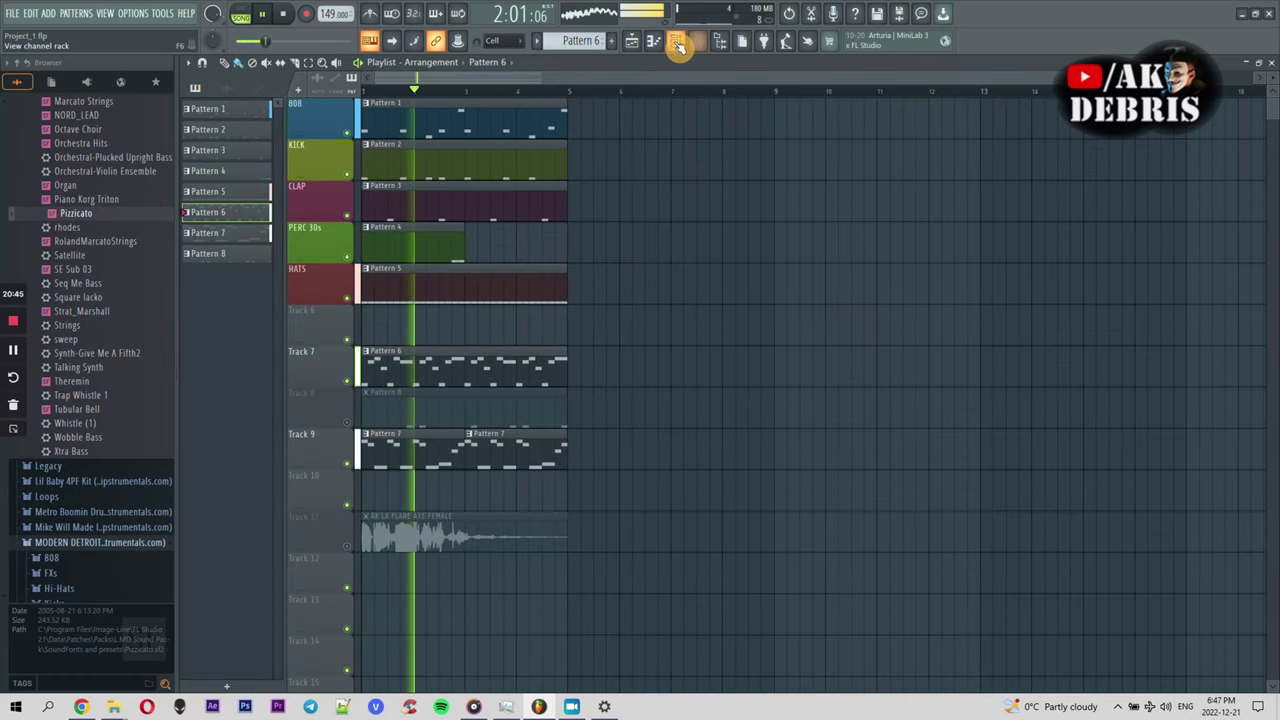
double_click(416, 371)
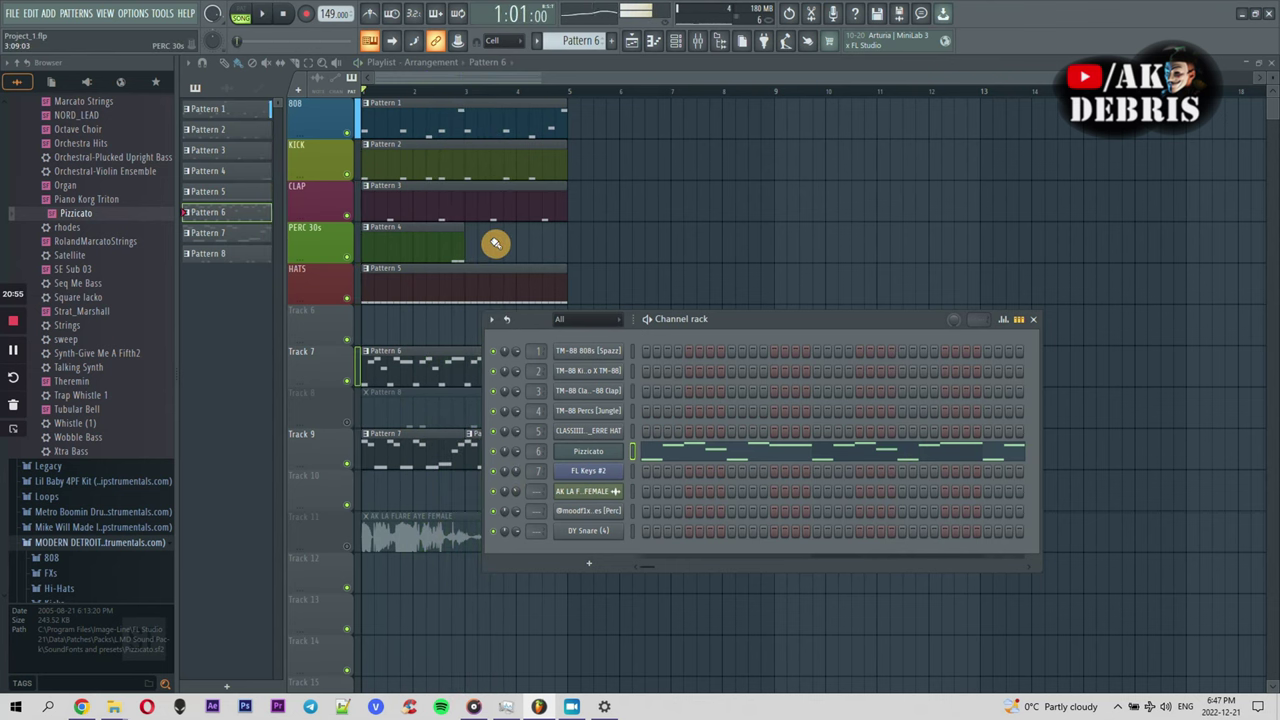
drag(636, 100, 312, 535)
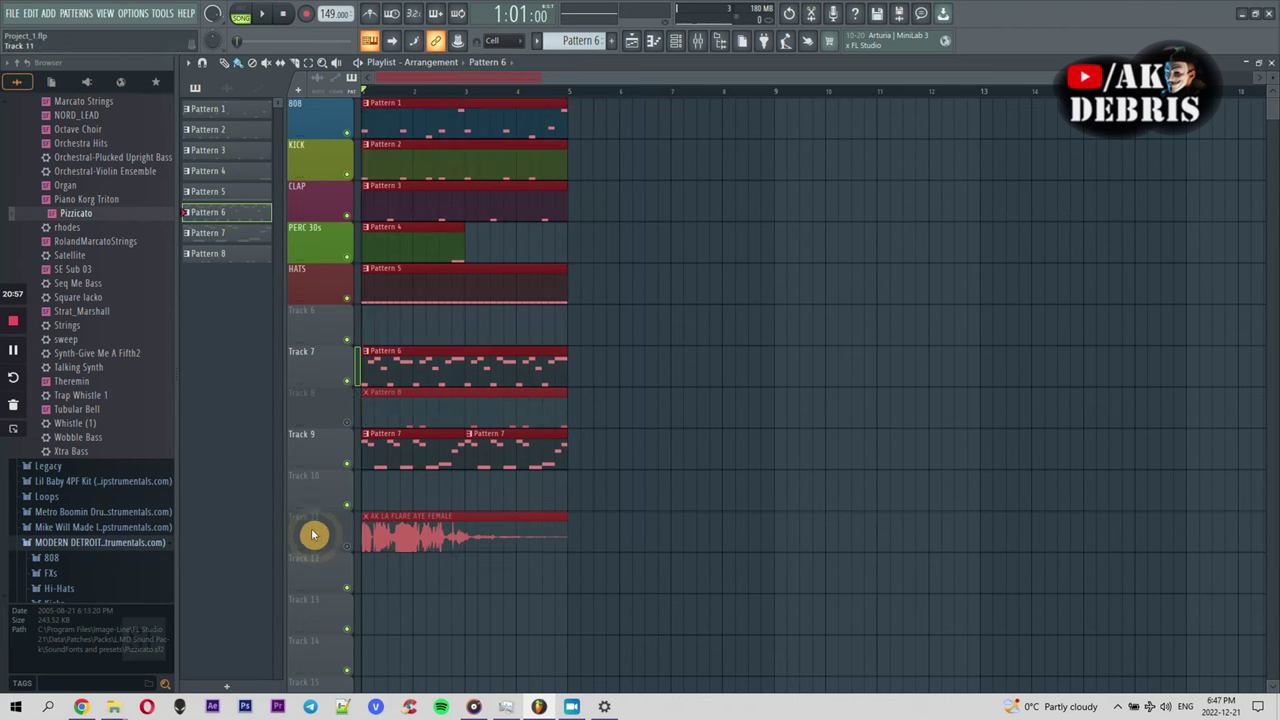
key(ctrl+b)
key(ctrl+b)
key(ctrl+b)
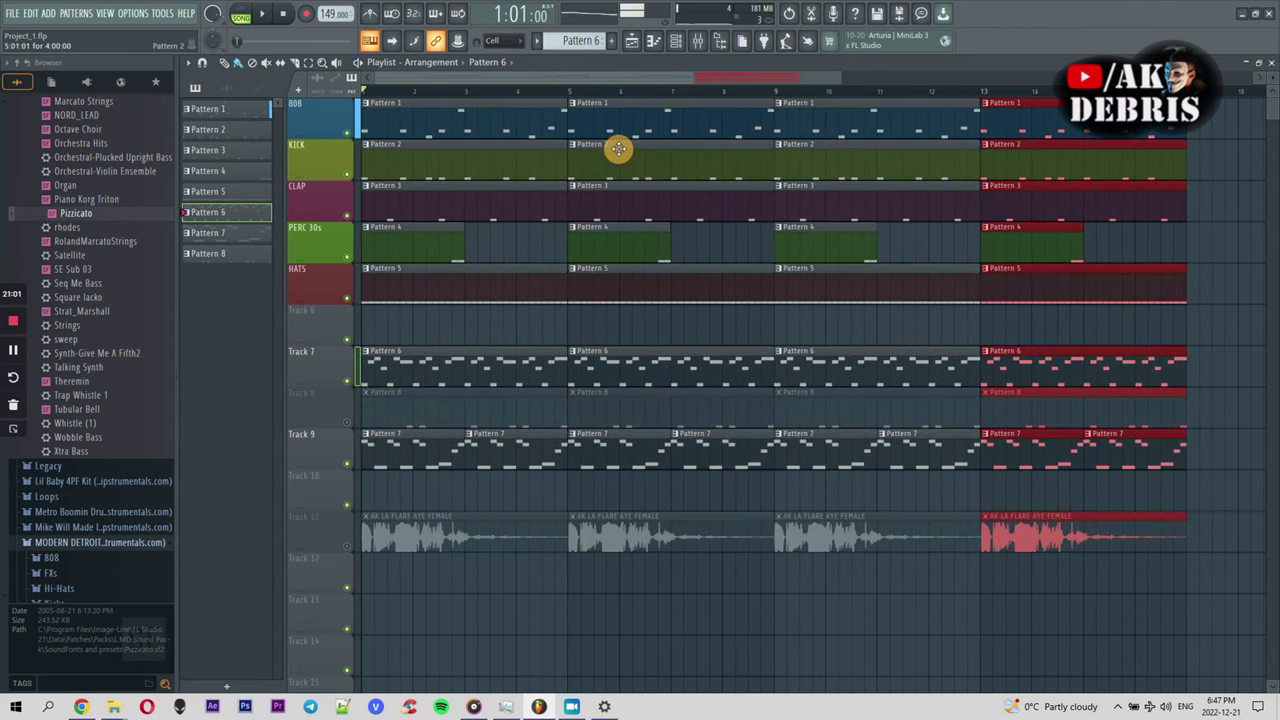
key(ctrl+z)
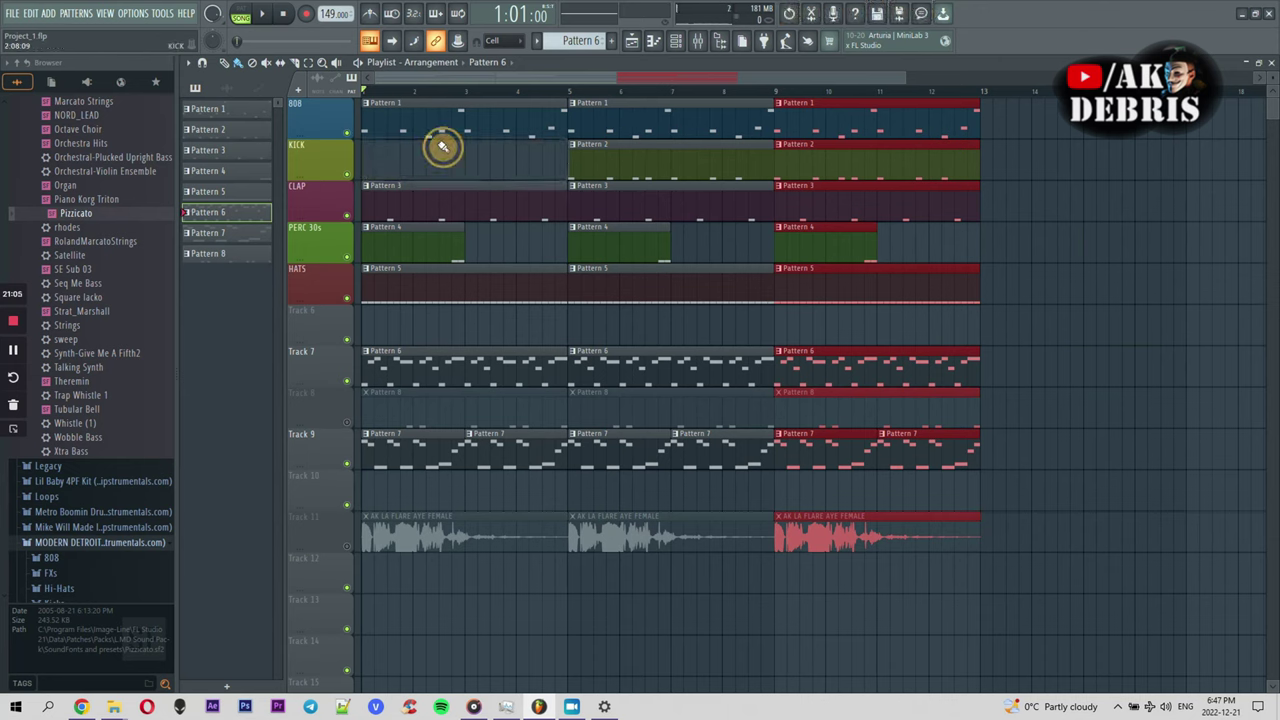
Remove the 808, kick, clap, percussion, hats and Pattern 6 clips from the first four bars and play the intro
right_click(440, 183)
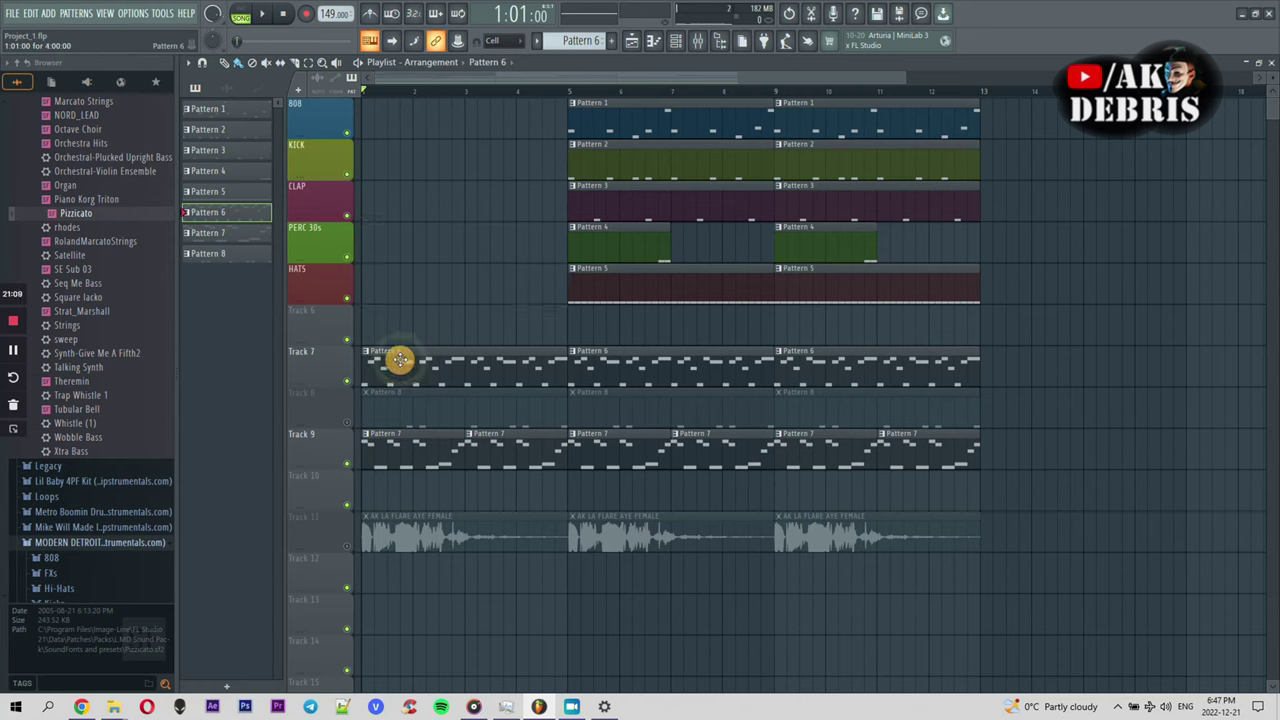
right_click(439, 373)
key(space)
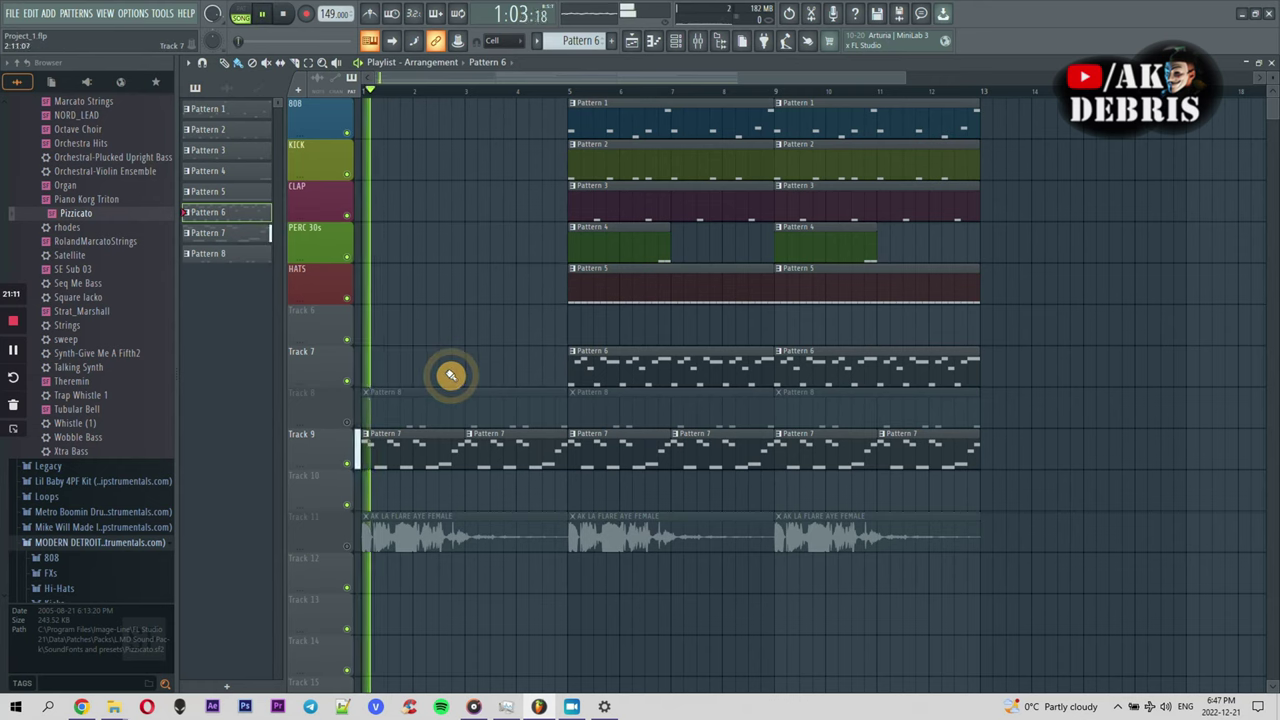
Move the intro's vocal clip to Track 12, trim off its opening bar, shift it to bar 1, and place the untrimmed clip on Track 13
drag(427, 537, 450, 596)
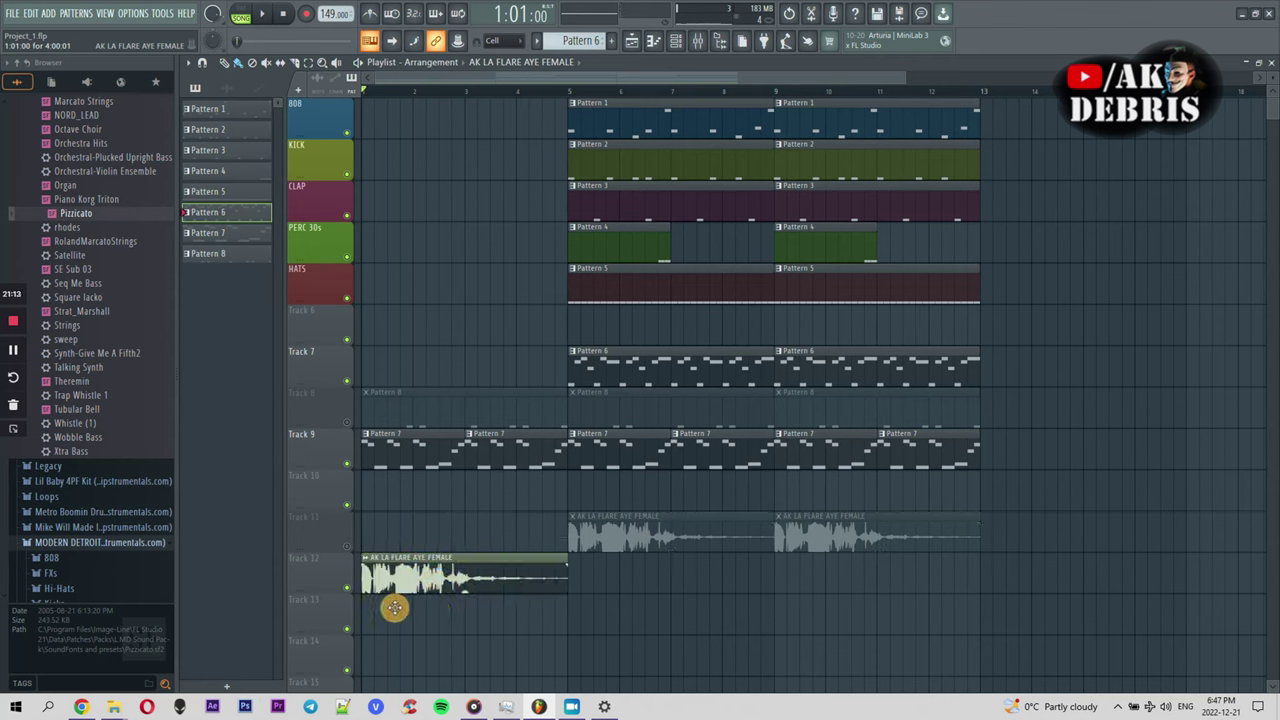
click(361, 588)
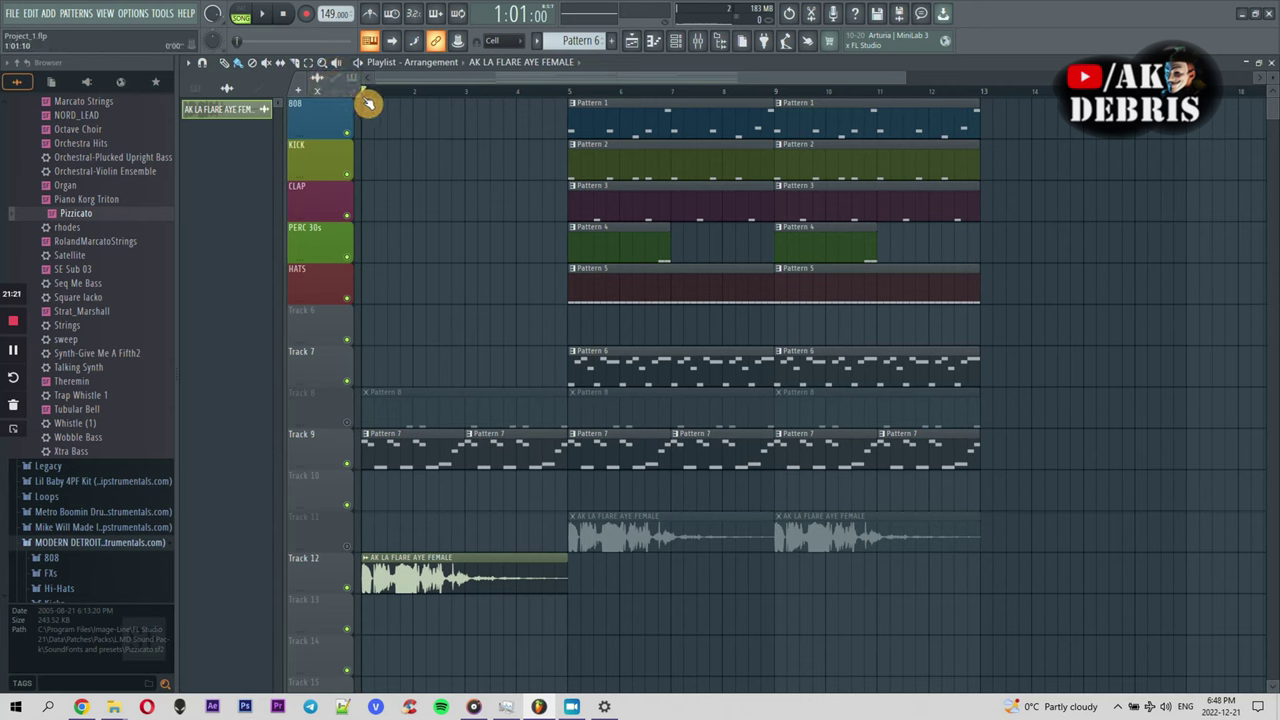
drag(433, 585, 573, 629)
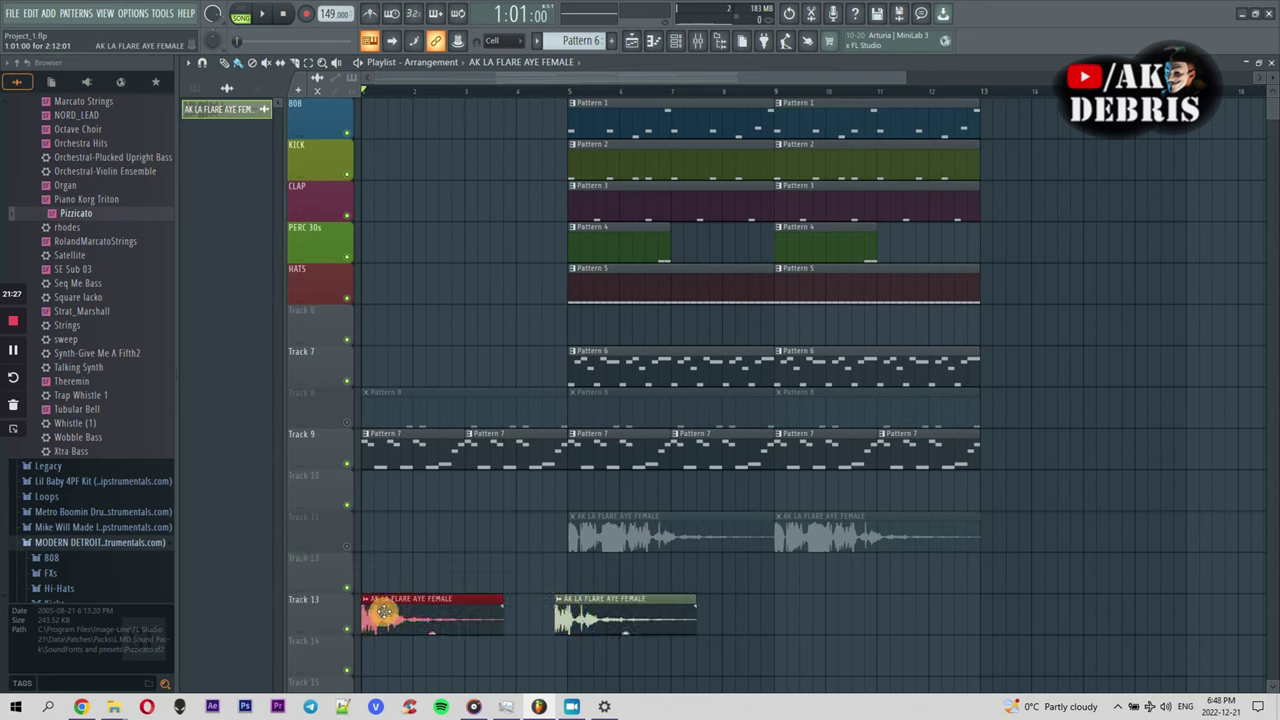
drag(549, 566, 392, 568)
key(space)
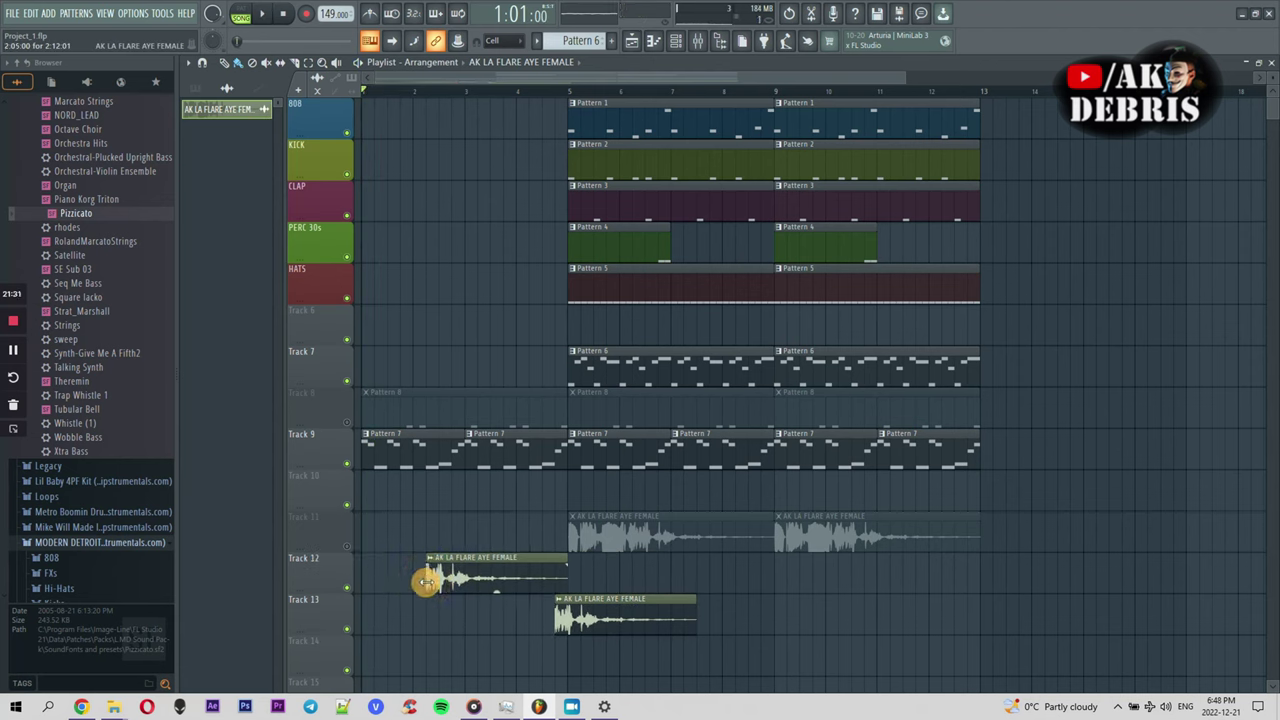
drag(412, 580, 243, 623)
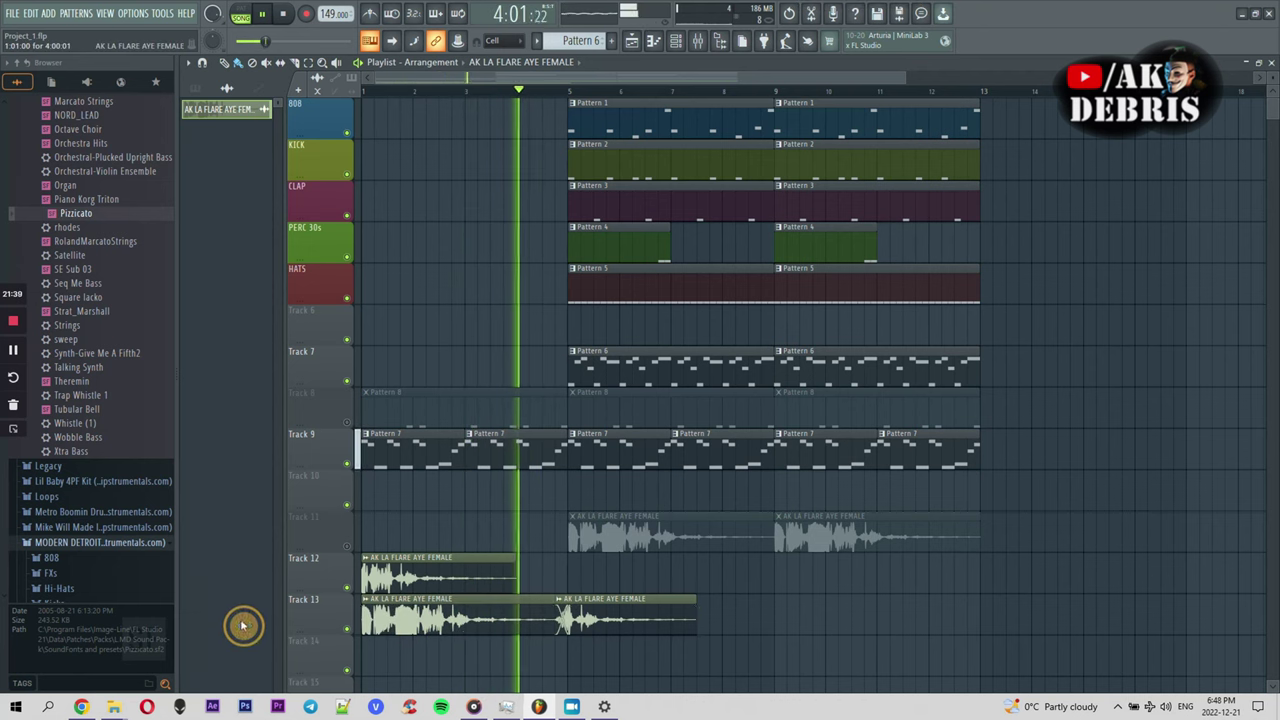
Shorten the full vocal clip to its first bar, place it at bar 1 on Track 13, and play the intro
key(space)
drag(532, 602, 556, 645)
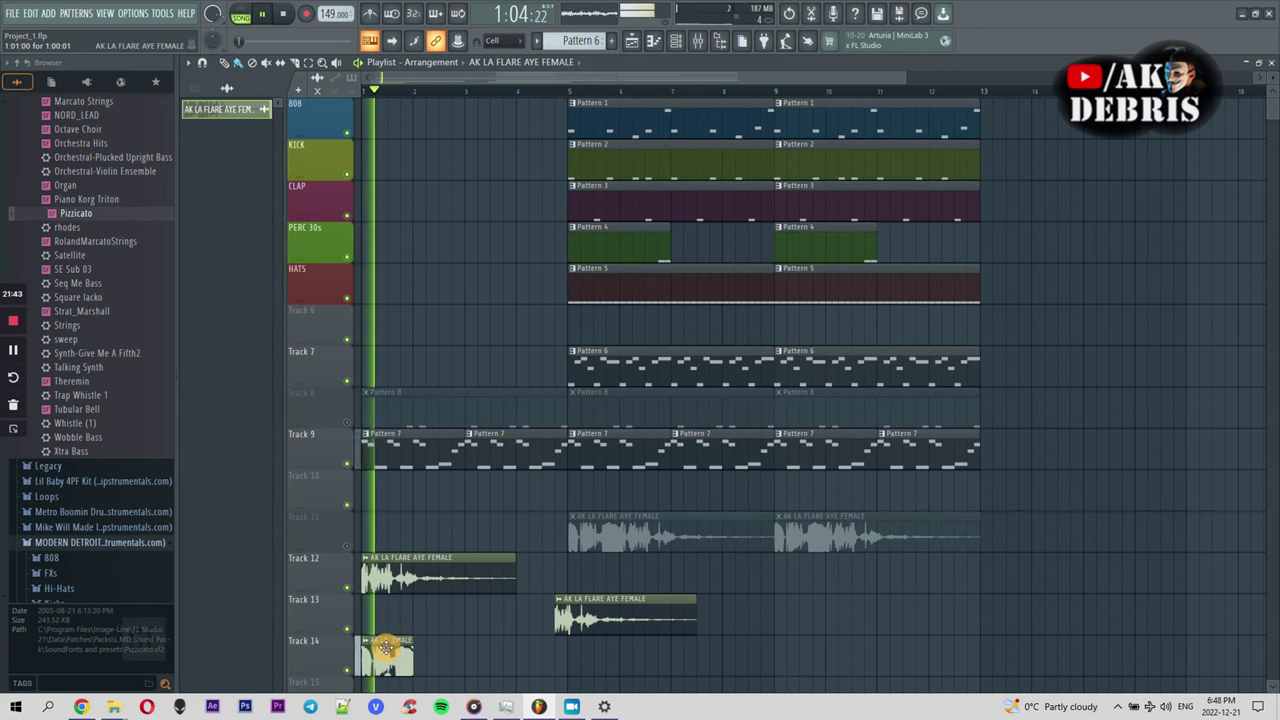
drag(386, 645, 384, 607)
key(space)
Move the trimmed Track 12 vocal clip to bar 5, delete the leftover copy on Track 13, and lower the sample's volume to about 30%
drag(423, 566, 649, 561)
right_click(620, 609)
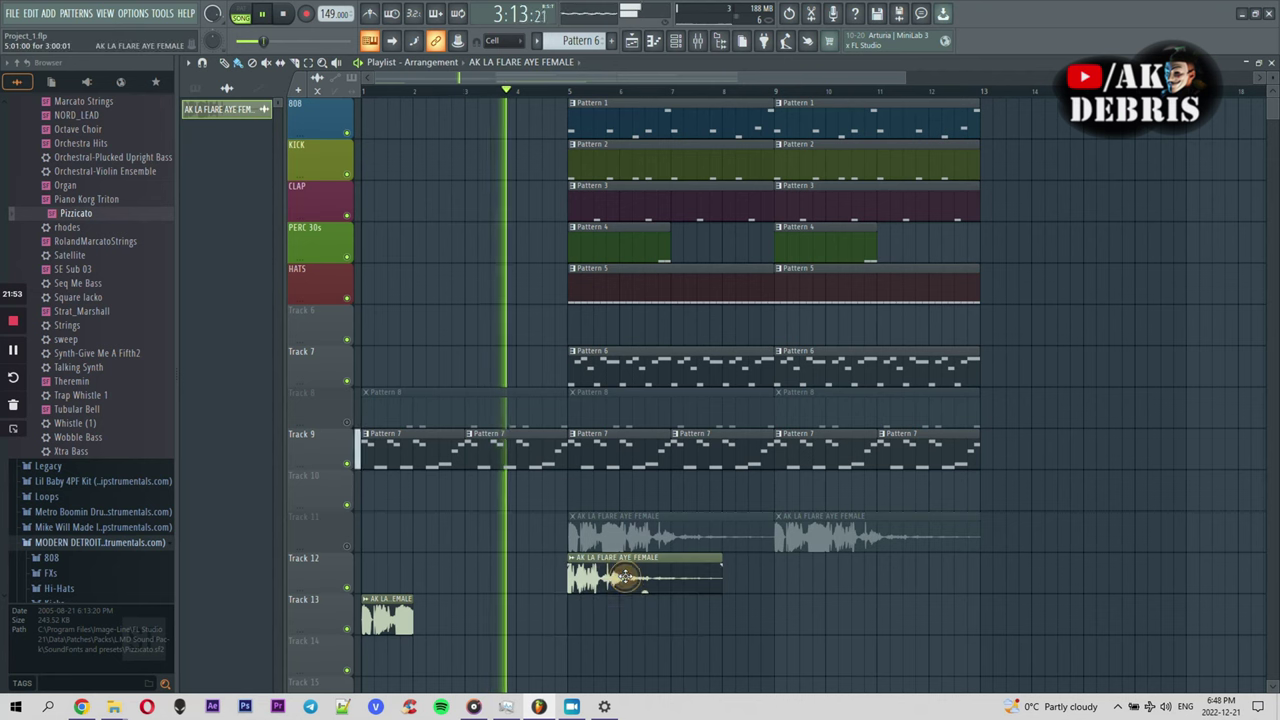
double_click(606, 577)
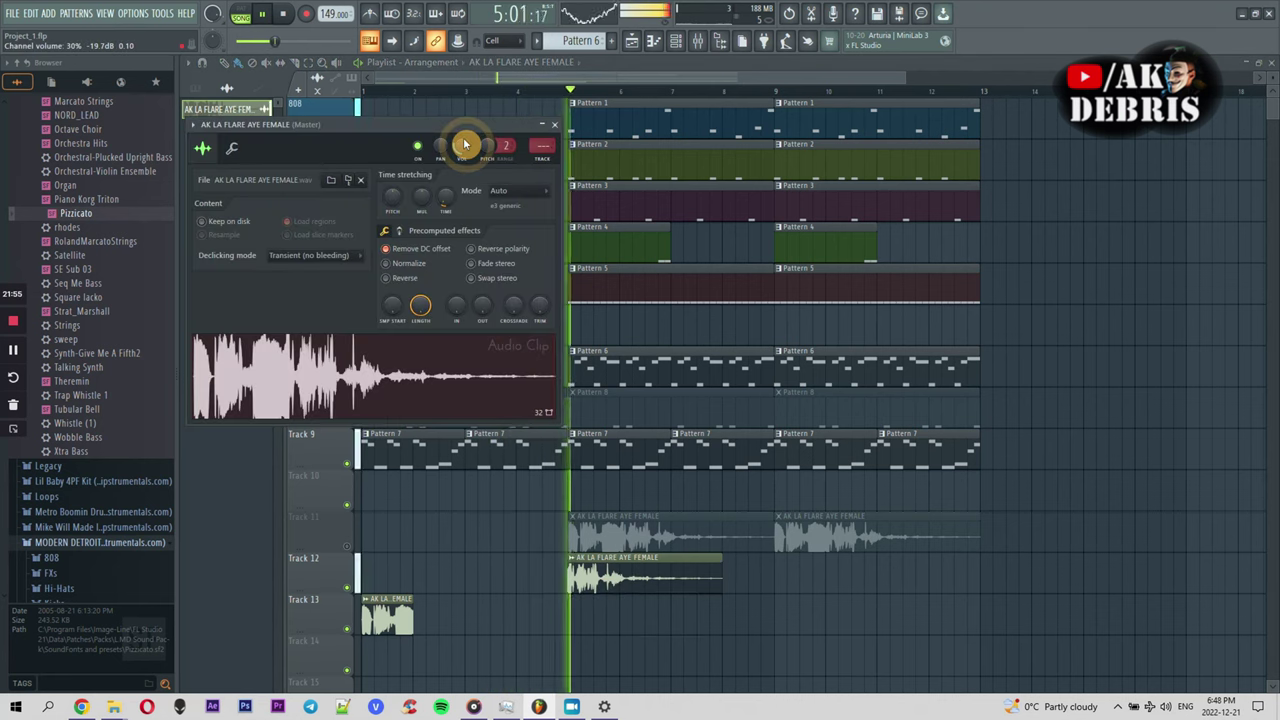
Delete the Pattern 6 clip from bars 5 to 8 and duplicate the clips of bars 5 to 12 into bars 13 to 20
right_click(628, 370)
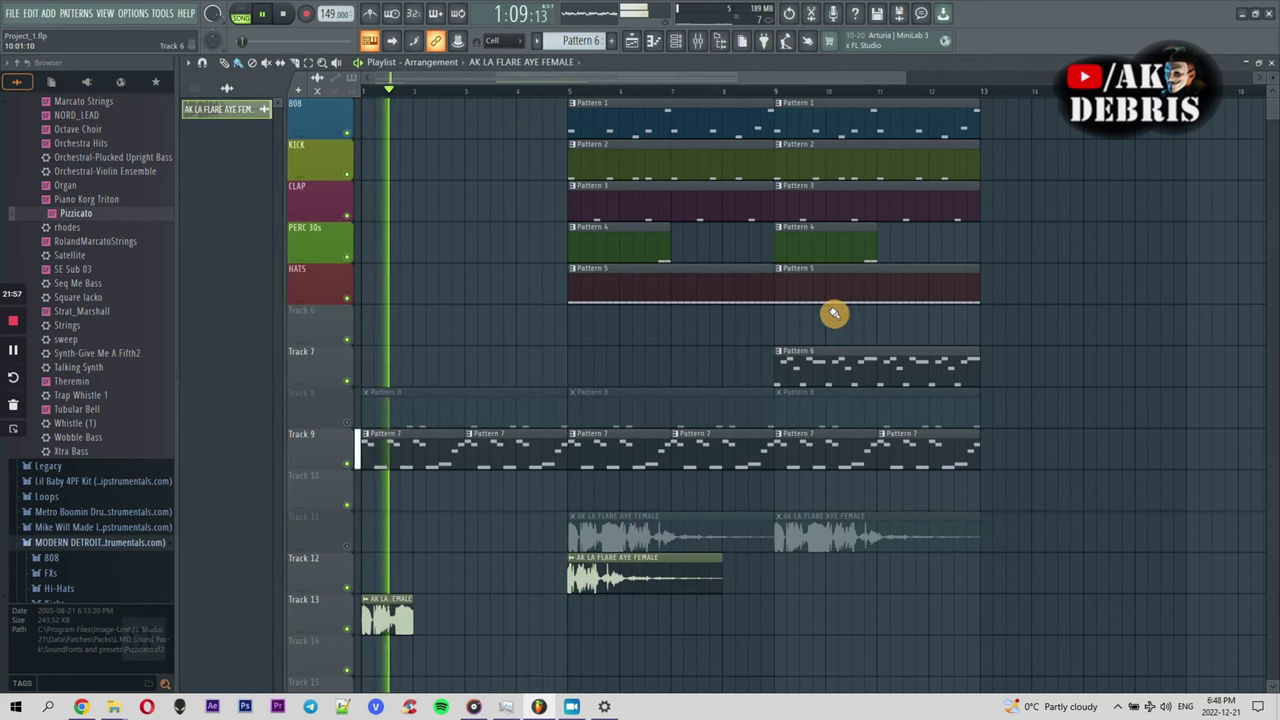
drag(990, 461, 583, 106)
key(ctrl+b)
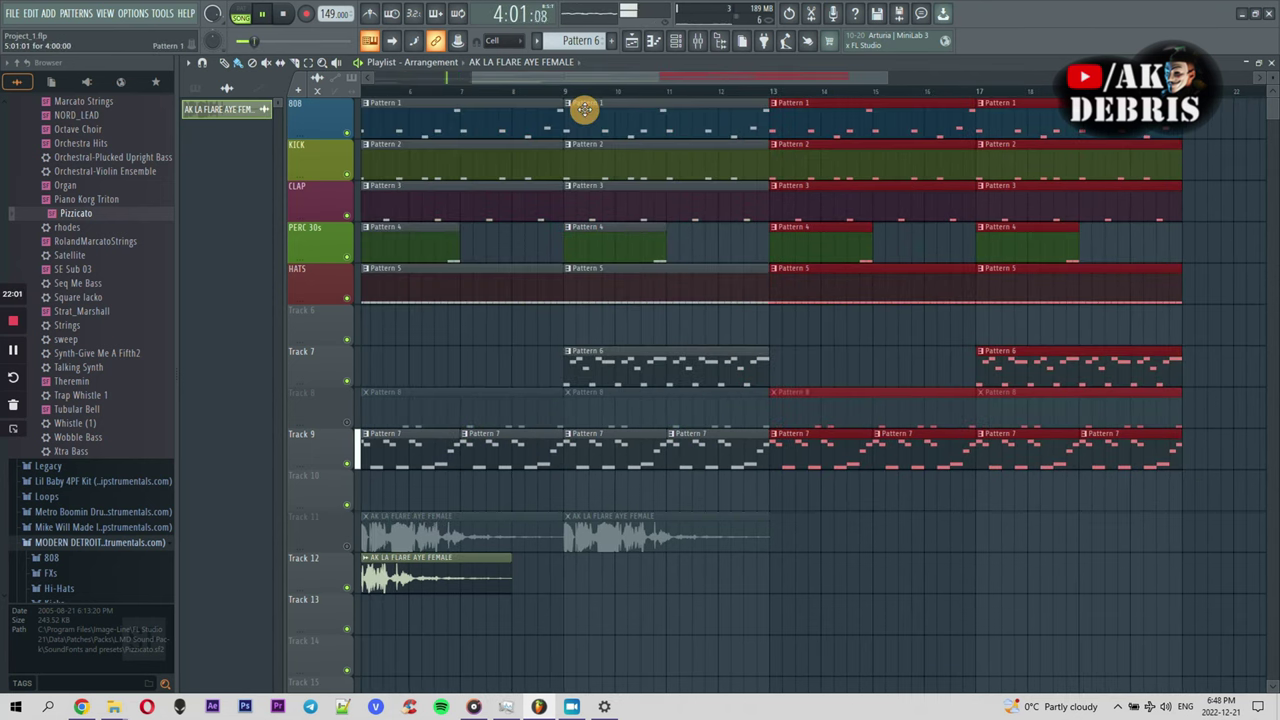
Delete the kick clips from bars 5 to 12, the Pattern 6 clip from bars 9 to 12, and the muted vocal clips on Track 11
drag(718, 78, 543, 129)
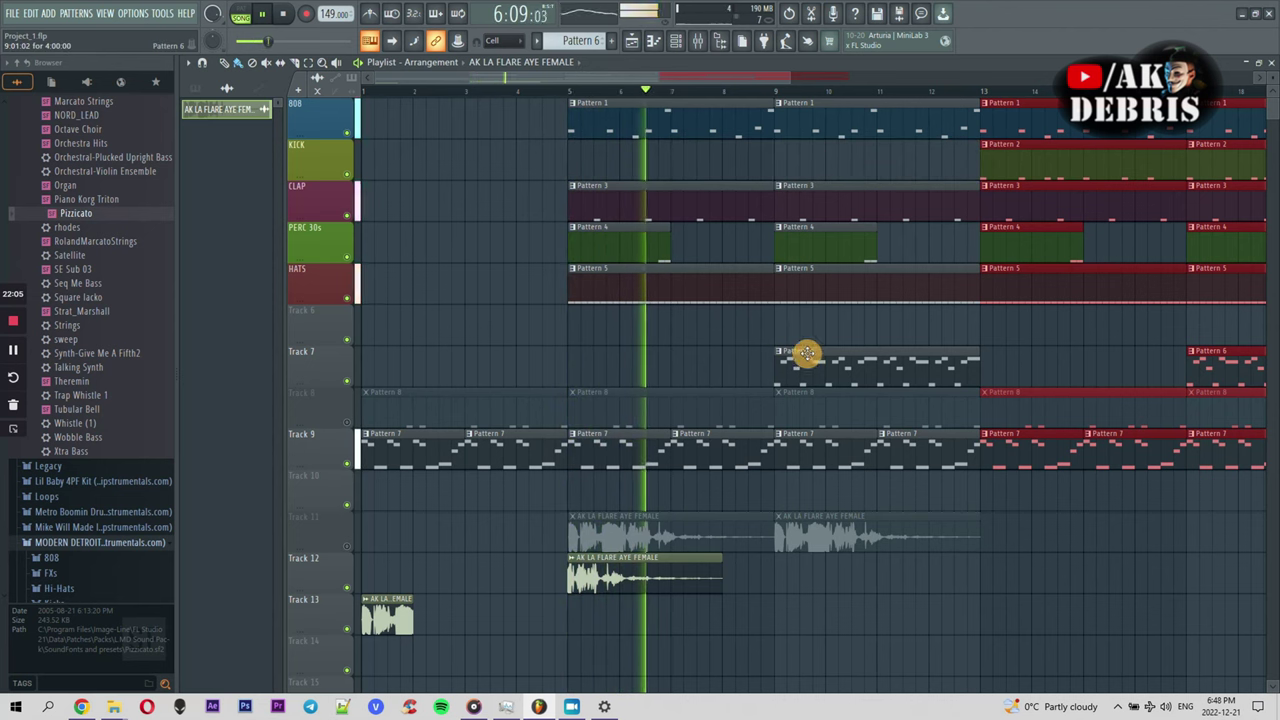
right_click(814, 366)
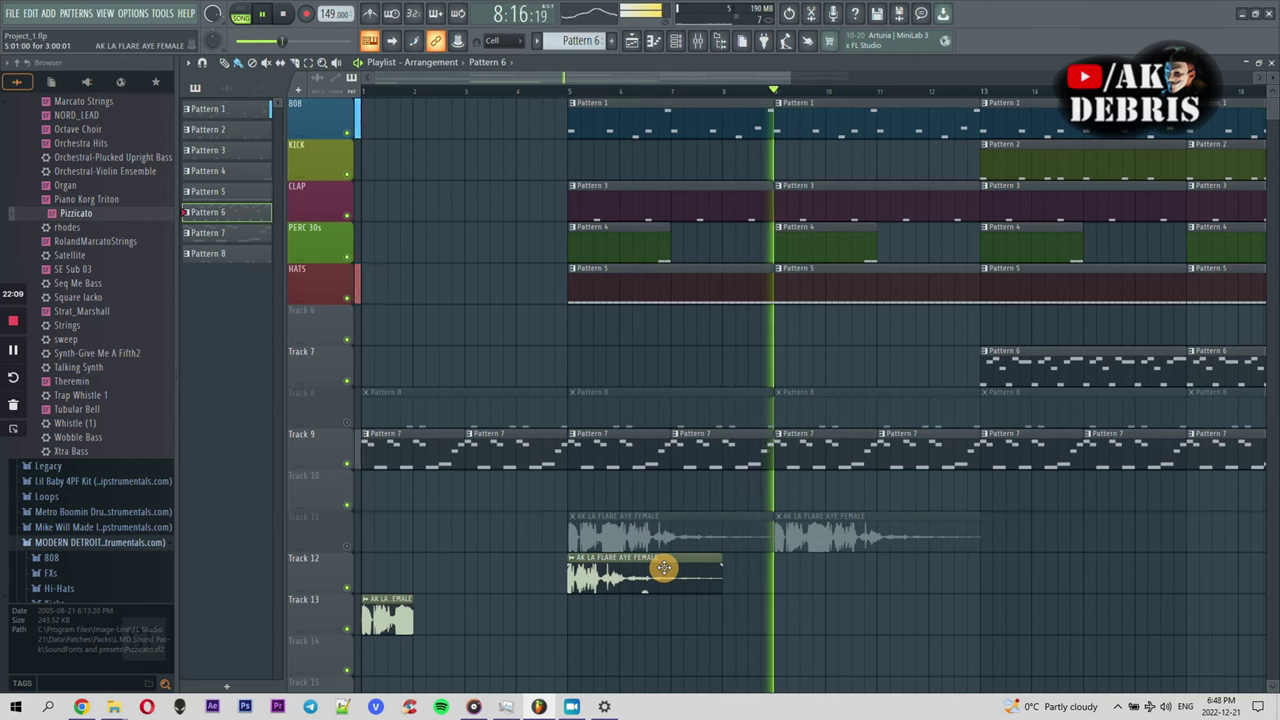
scroll(697, 438, down, 2)
scroll(806, 306, down, 2)
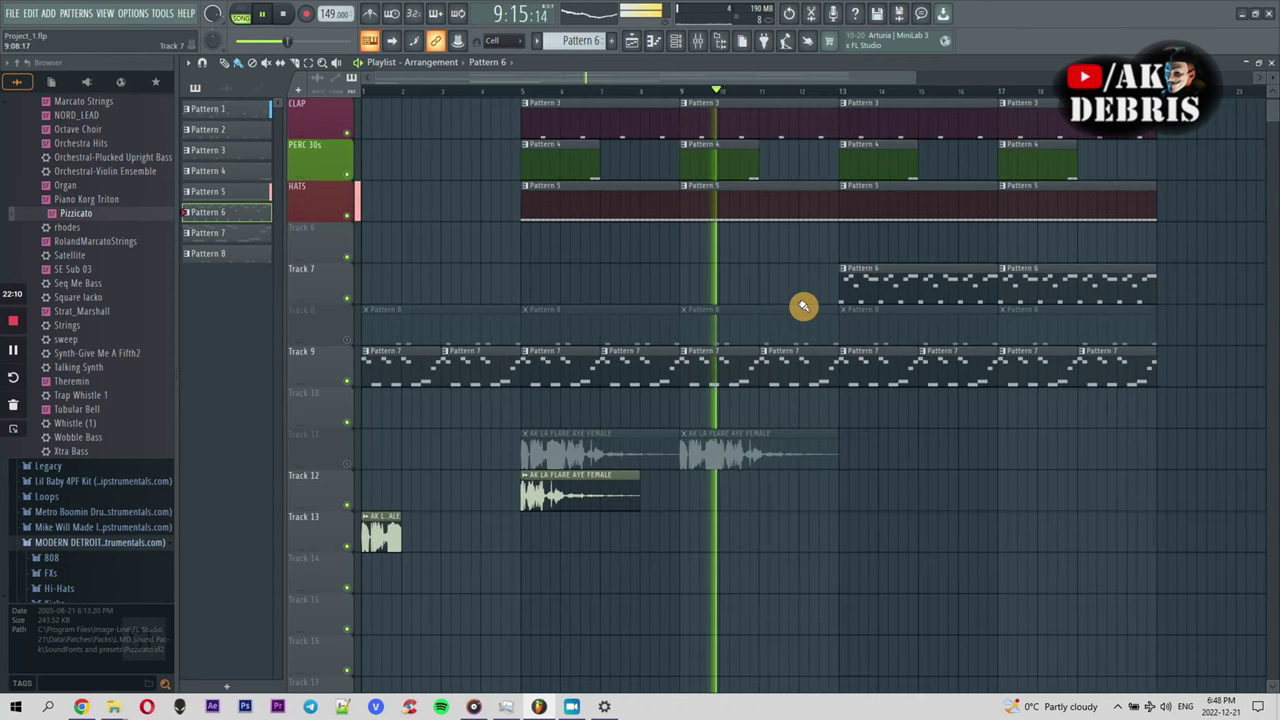
right_click(717, 451)
scroll(806, 345, down, 3)
scroll(834, 222, up, 5)
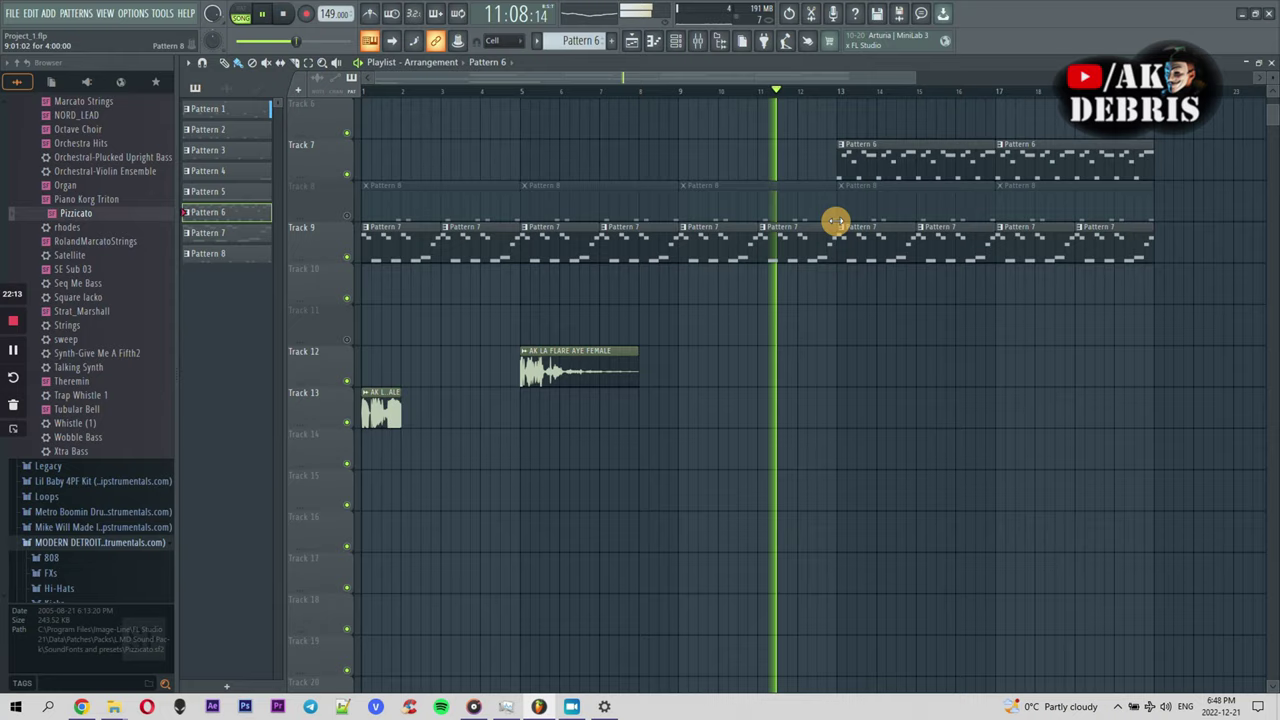
scroll(854, 235, down, 4)
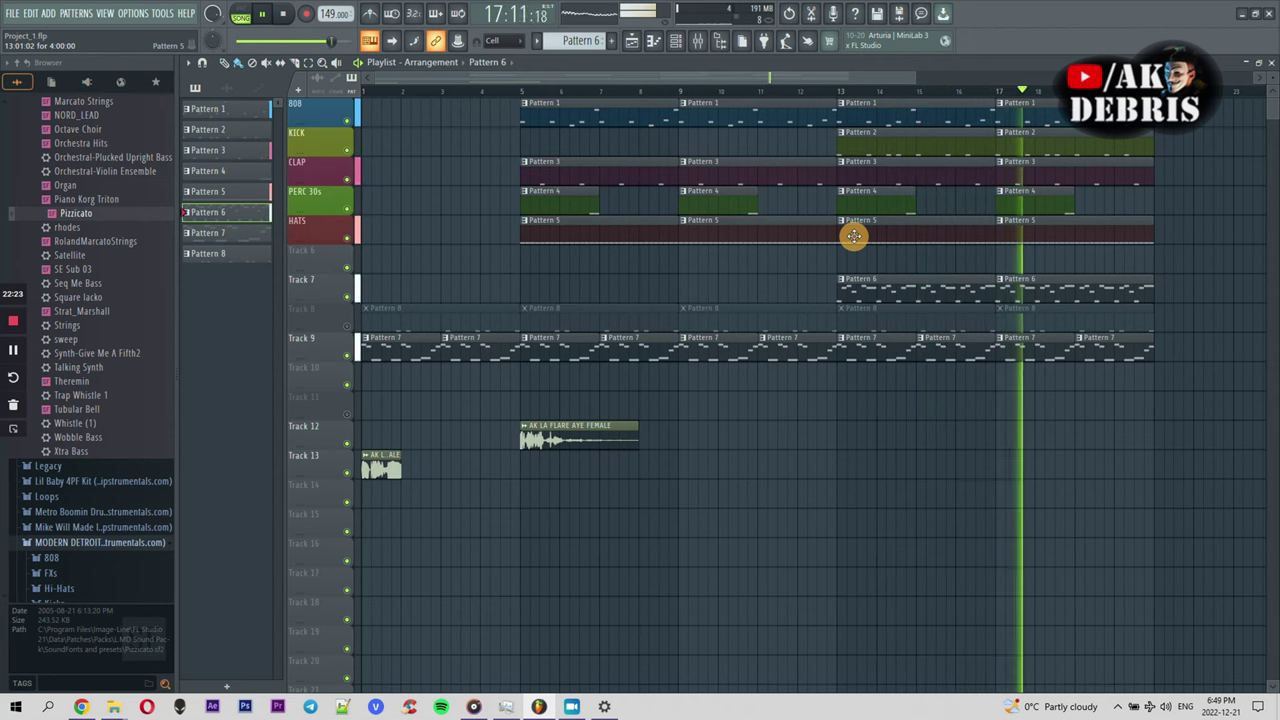
Compare Pattern 1's 808 notes with Pattern 2's kick notes around bar 4, and return to the playlist
double_click(915, 111)
click(600, 380)
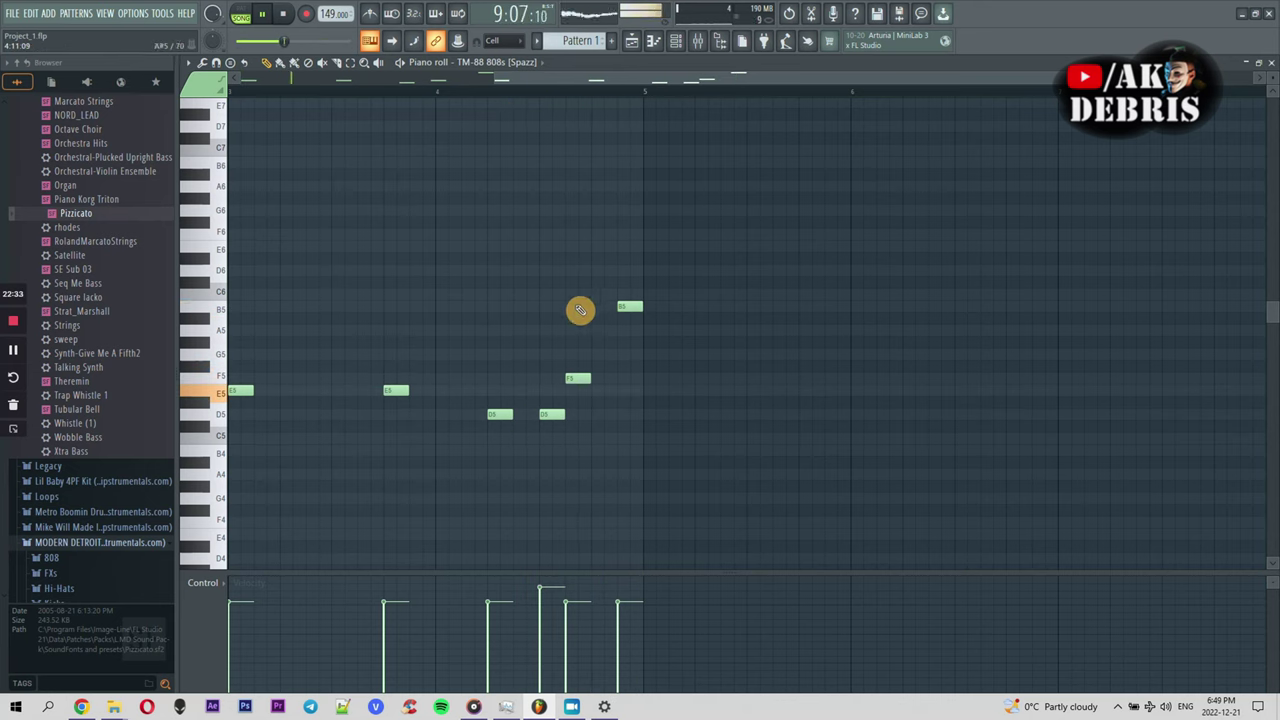
click(541, 64)
click(512, 127)
click(526, 66)
click(528, 127)
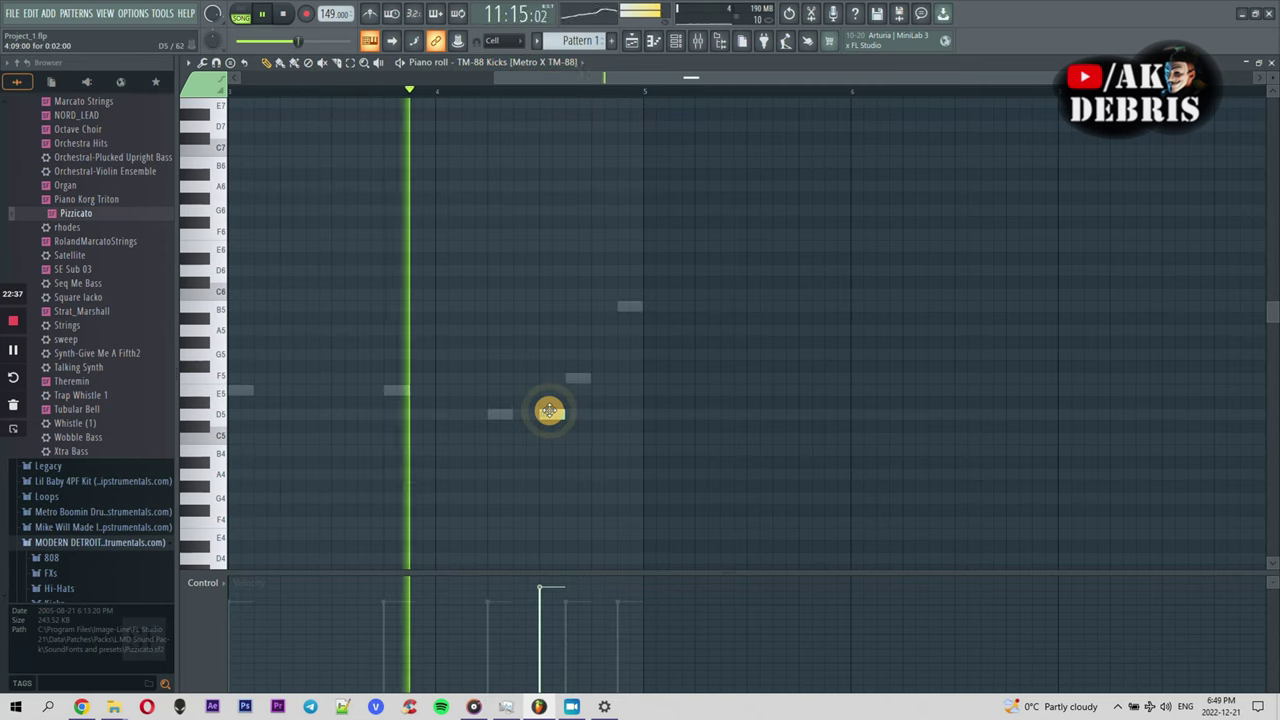
scroll(580, 40, down, 1)
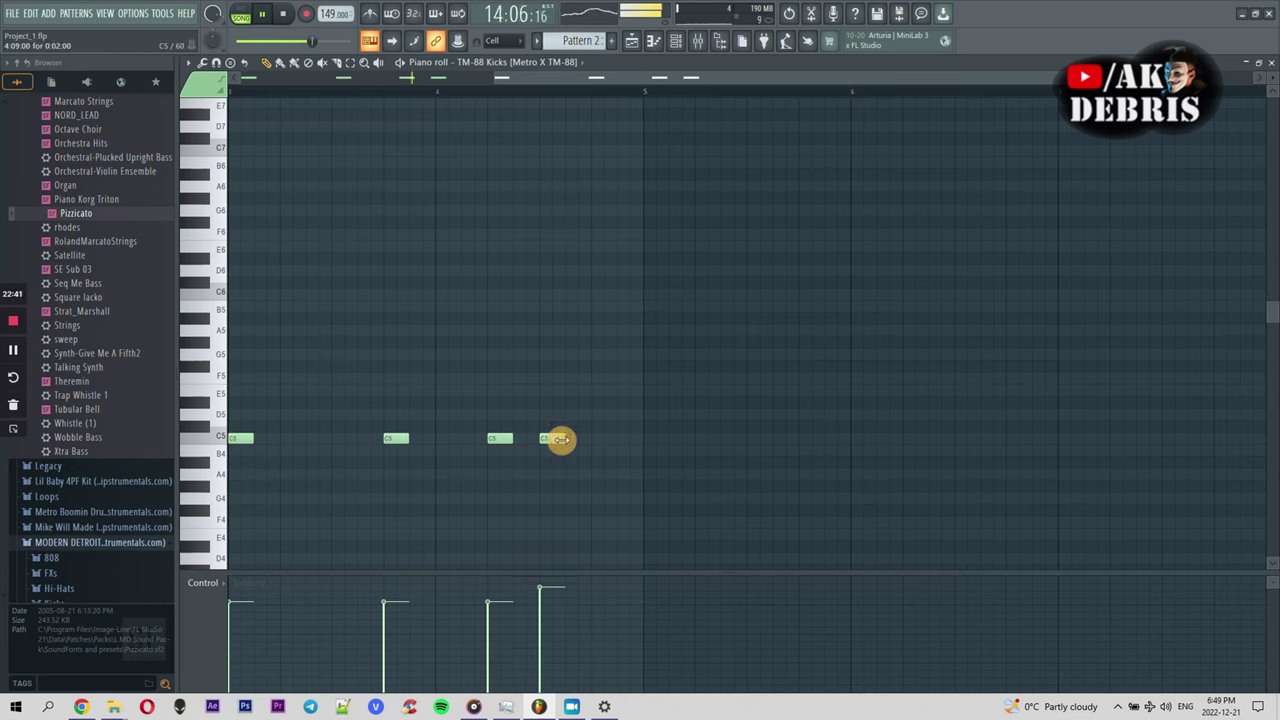
drag(581, 437, 573, 434)
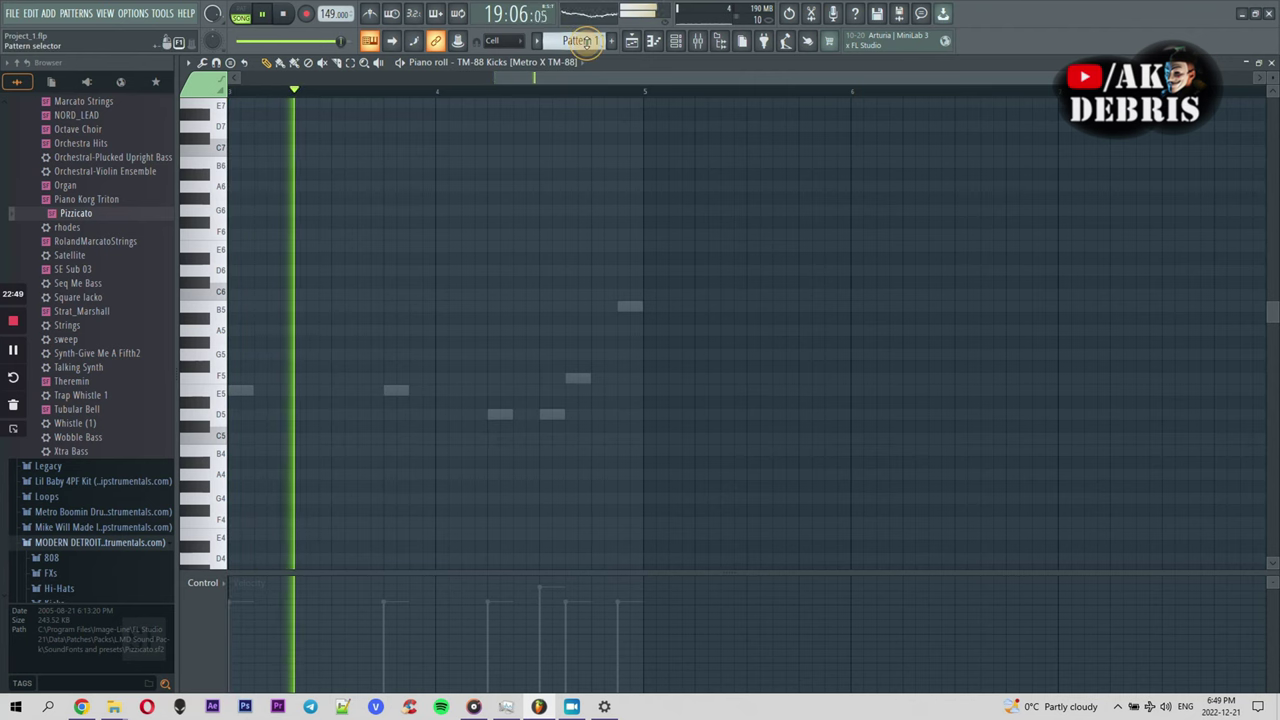
click(636, 42)
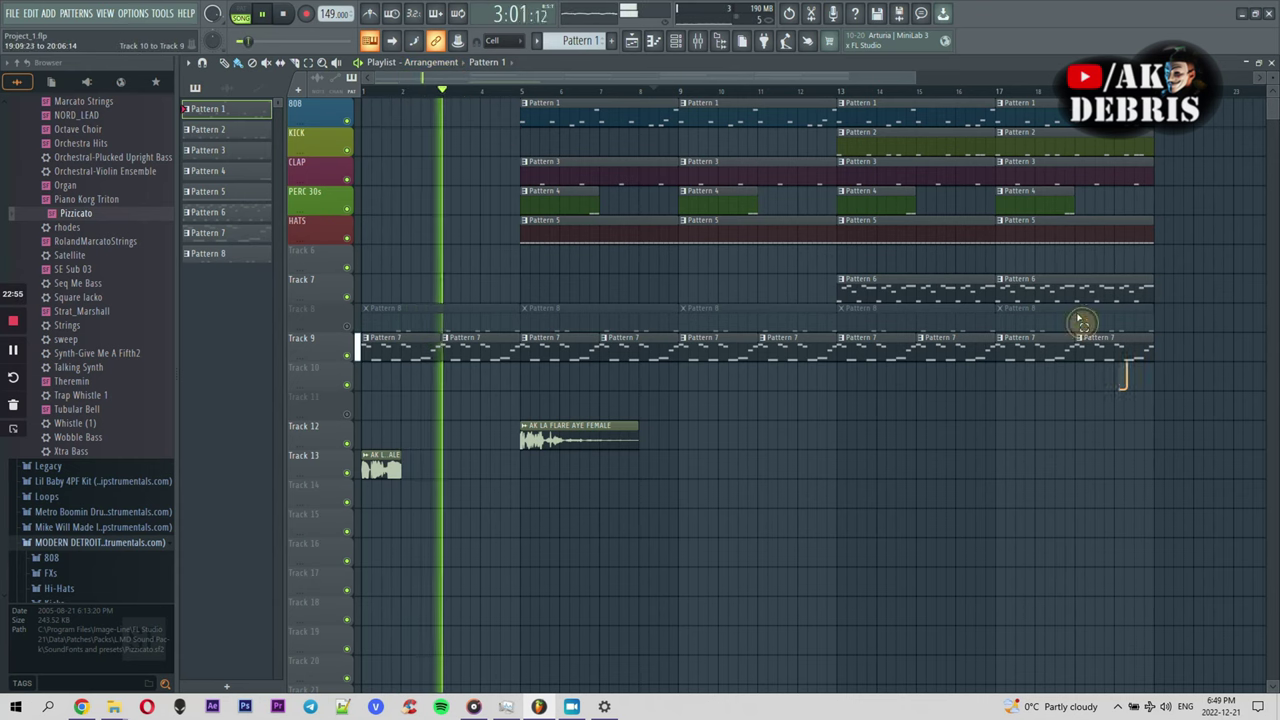
Duplicate the clips of bars 13 to 20 into bars 21 to 28 and set playback to start just before bar 21
drag(1154, 91, 838, 91)
key(ctrl+b)
click(845, 91)
key(space)
key(space)
key(space)
Trim the first four steps off the 808 and kick clips at bar 21, and play the transition
drag(864, 123, 878, 123)
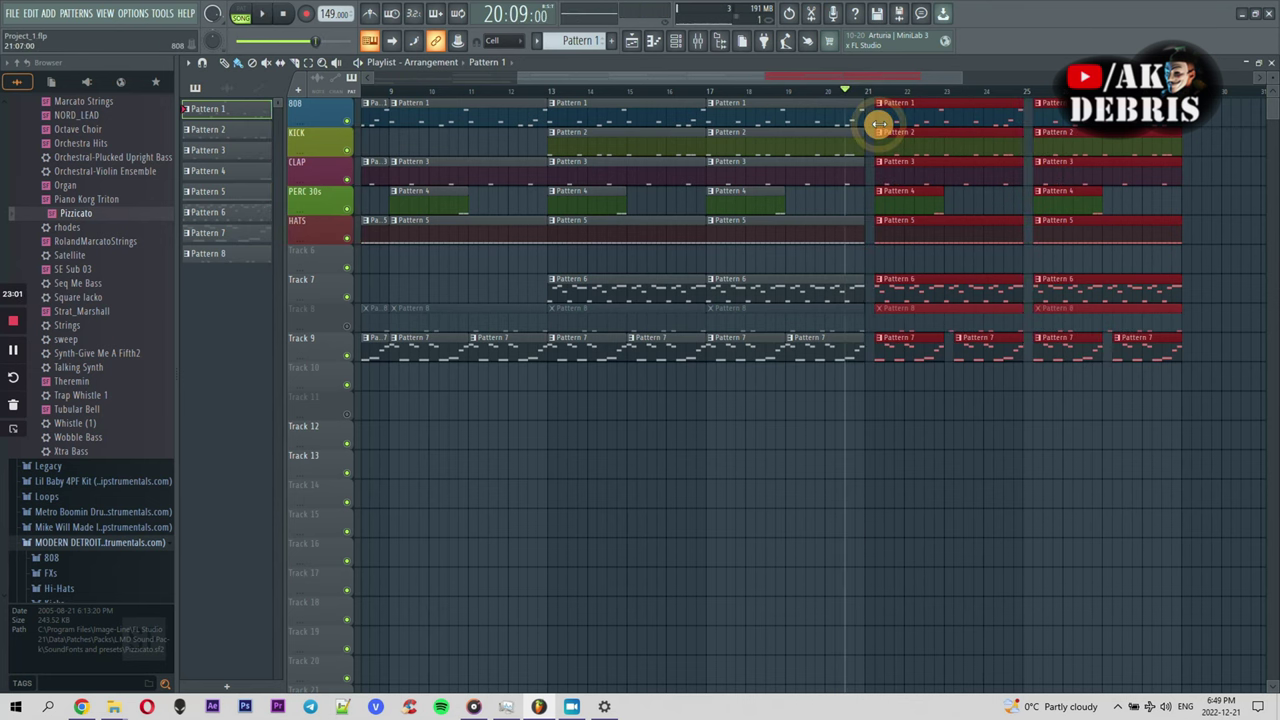
click(877, 262)
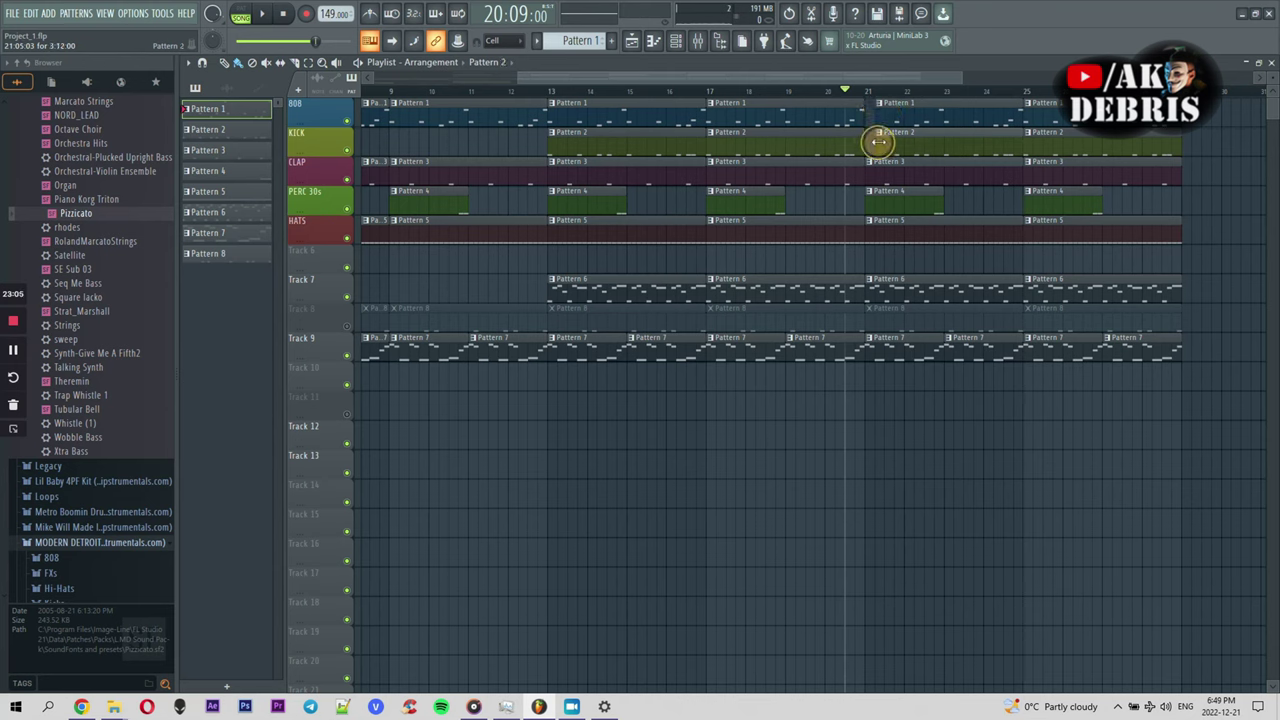
key(space)
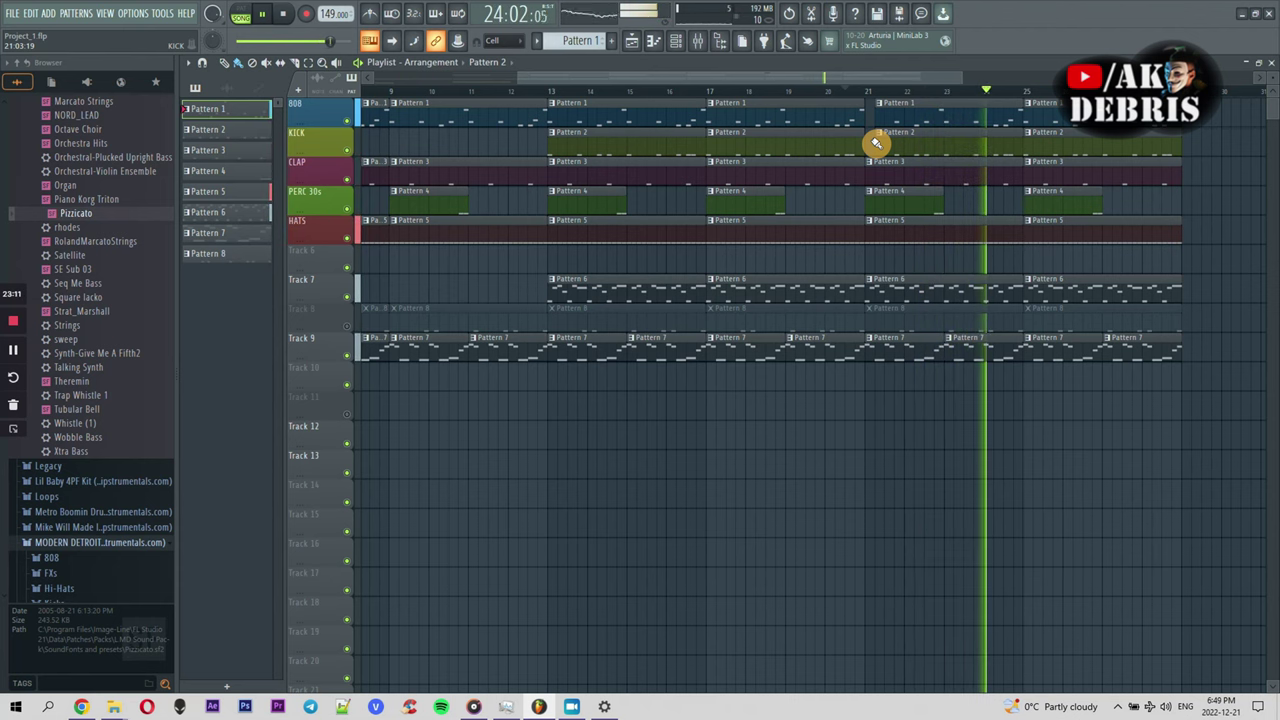
Try the section without the Pattern 7 clips in bars 21 to 24, check the FL Keys notes, restore the clips and play the arrangement
right_click(920, 360)
right_click(995, 360)
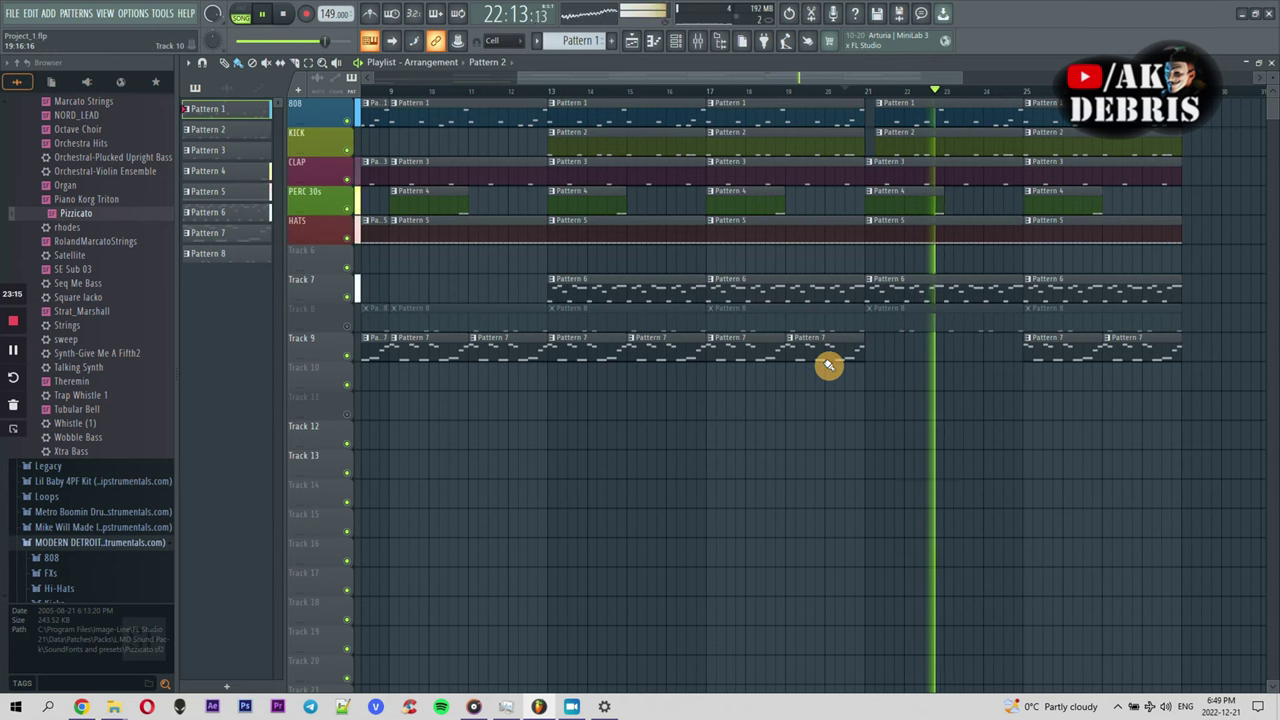
key(space)
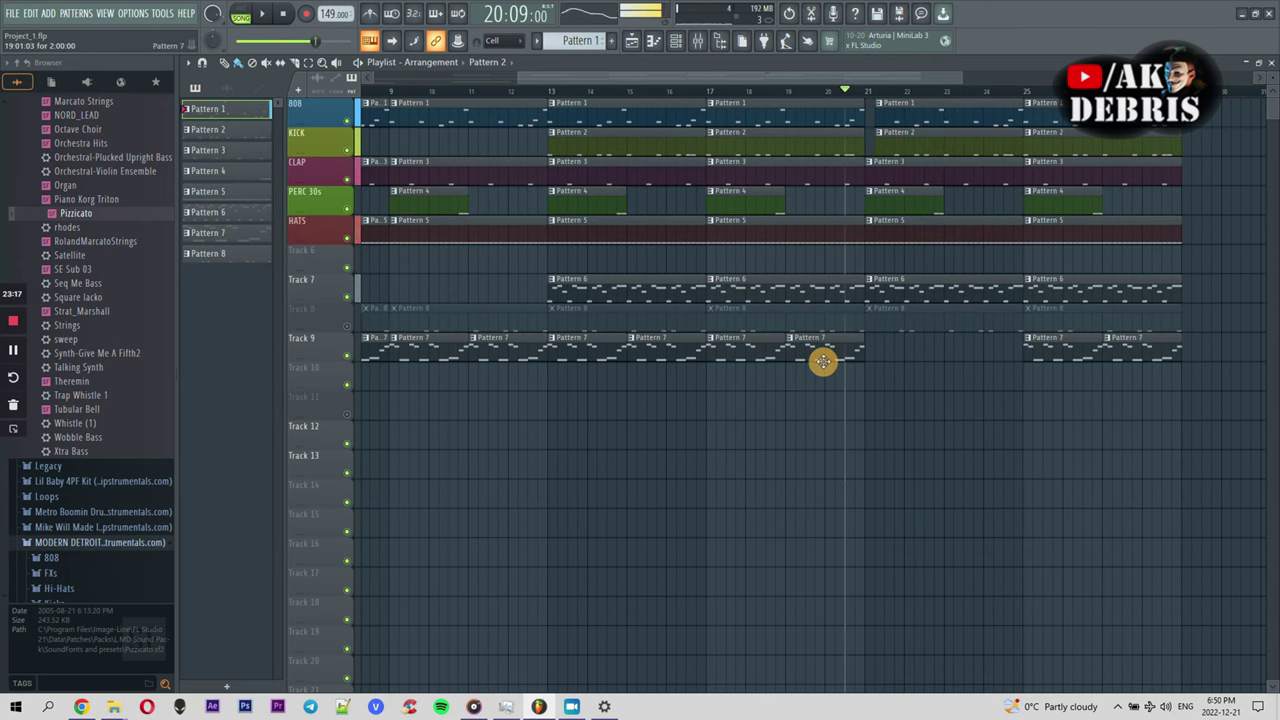
double_click(822, 361)
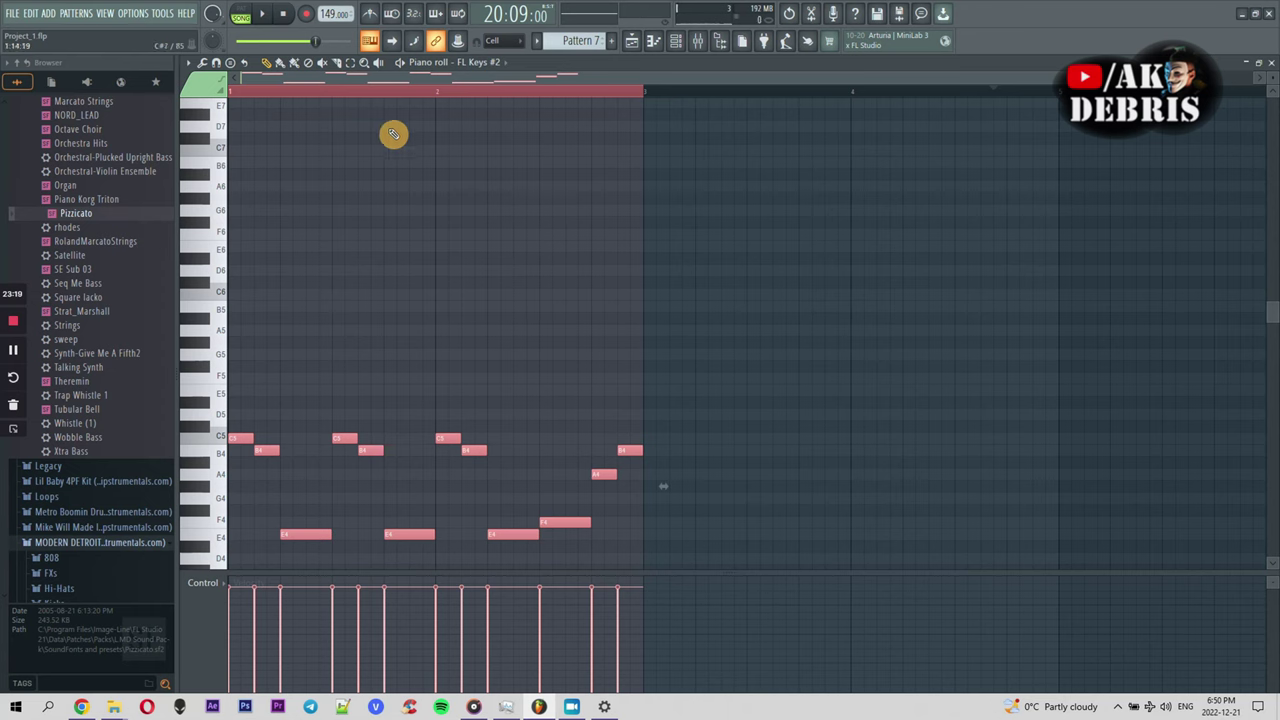
click(645, 44)
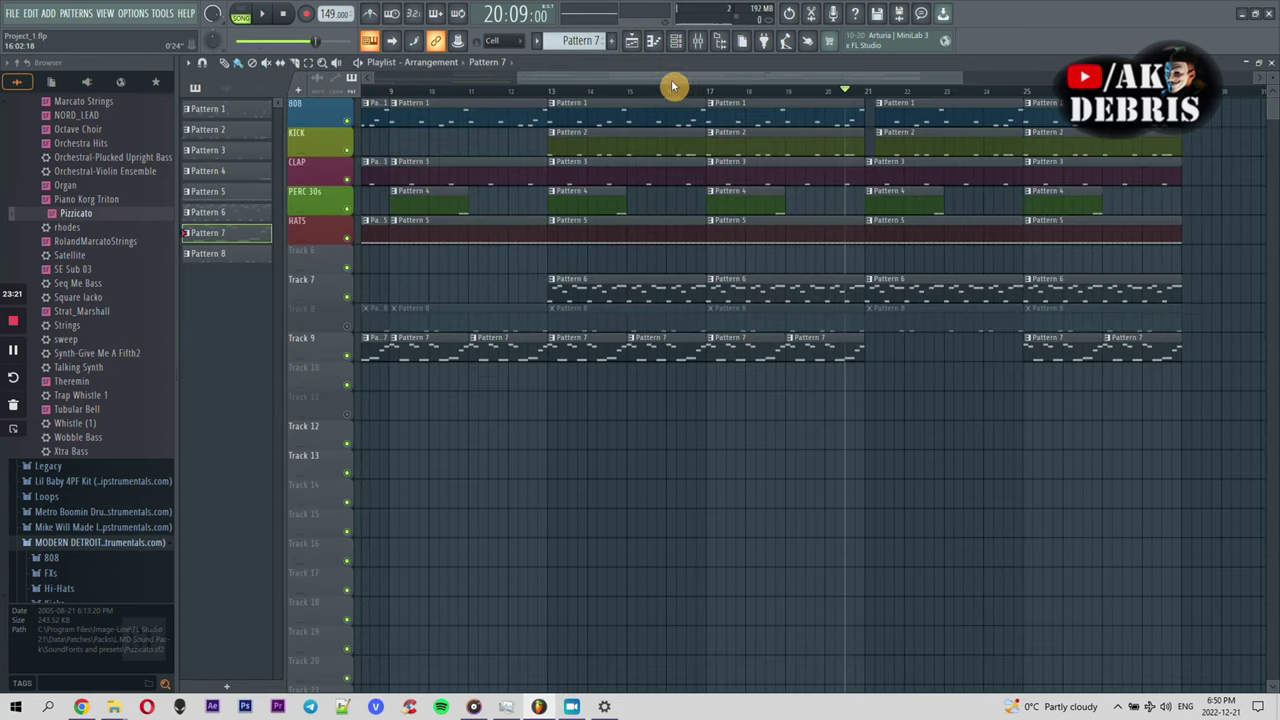
drag(820, 82, 1040, 158)
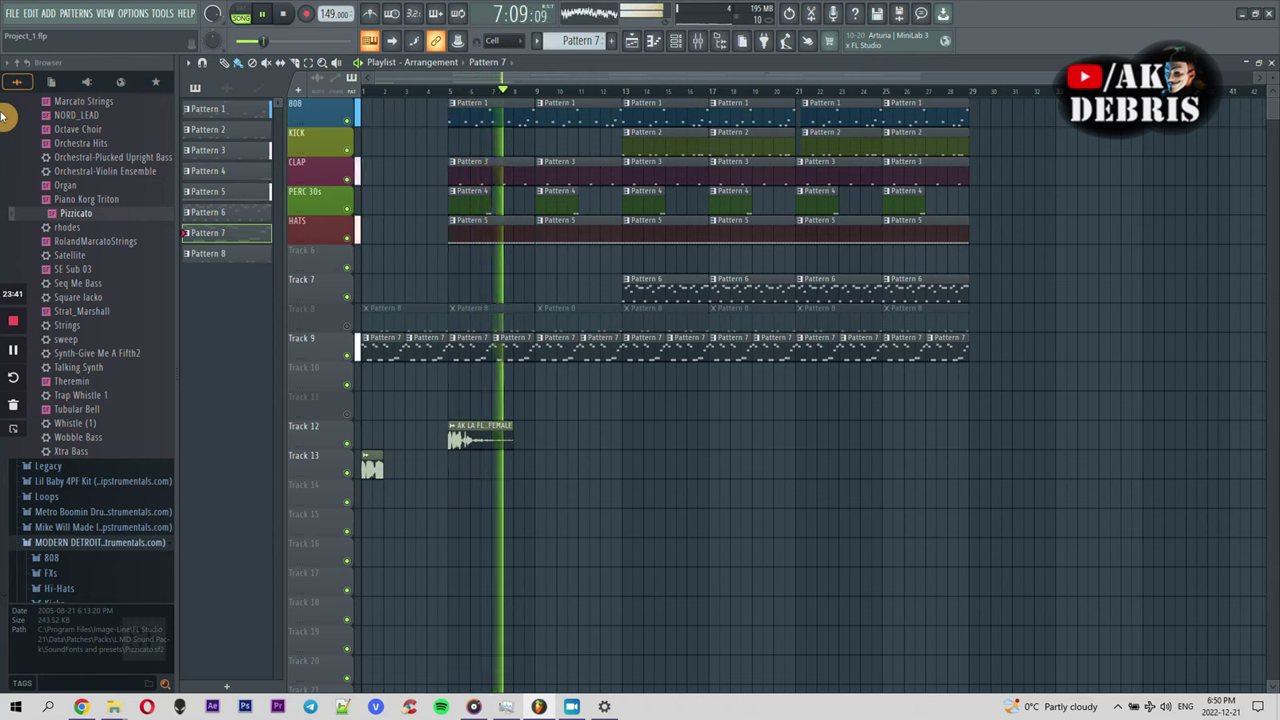
Save the project, and audition the Pattern 8 clips by briefly unmuting Track 8 and muting it again
key(ctrl+s)
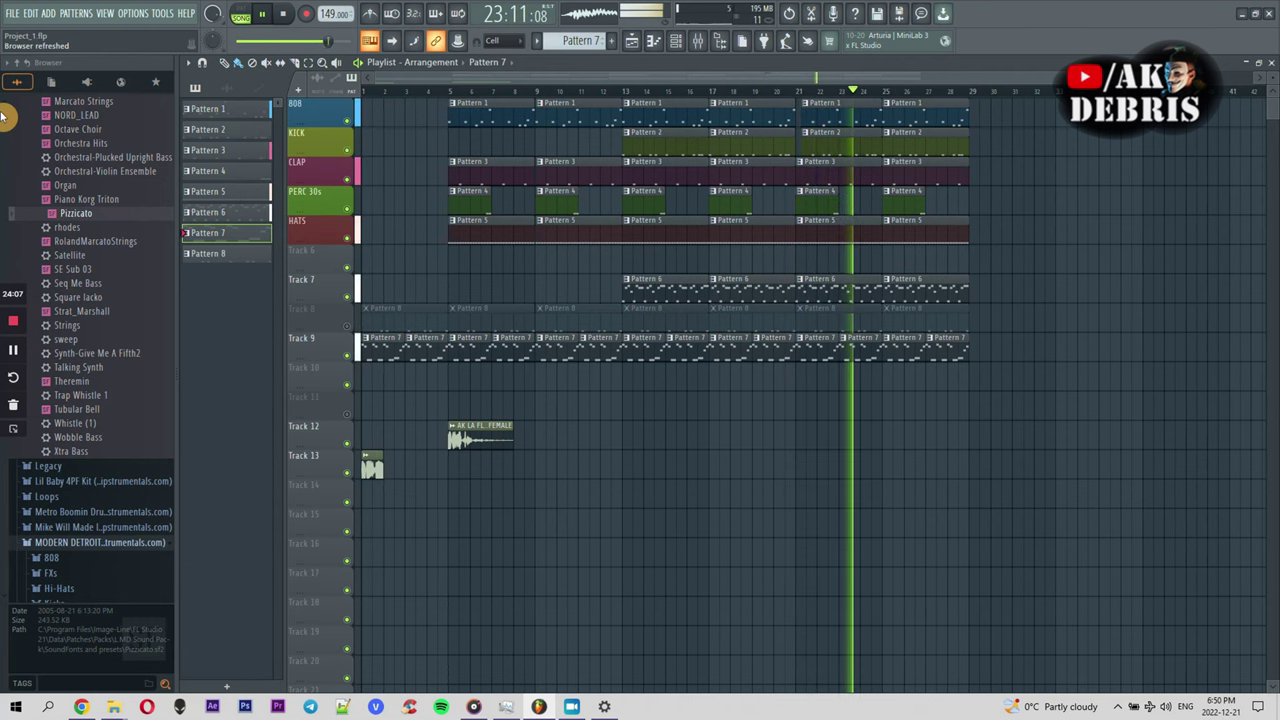
click(347, 327)
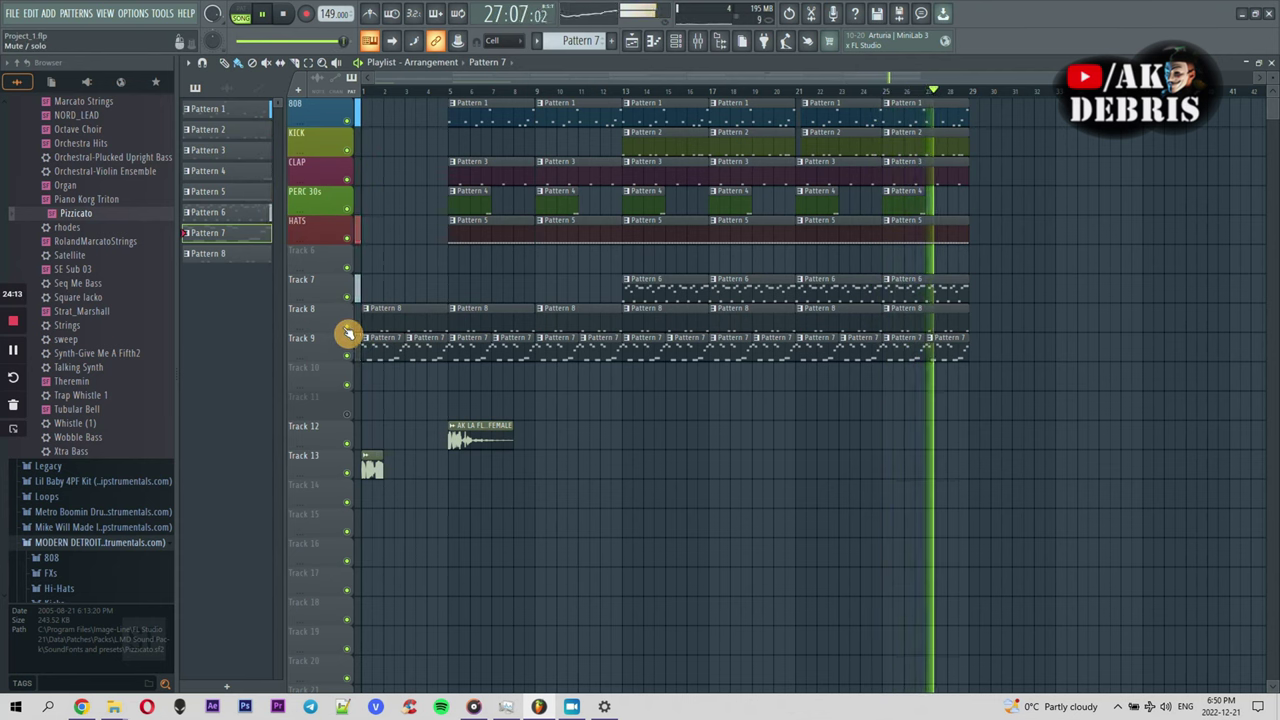
click(347, 328)
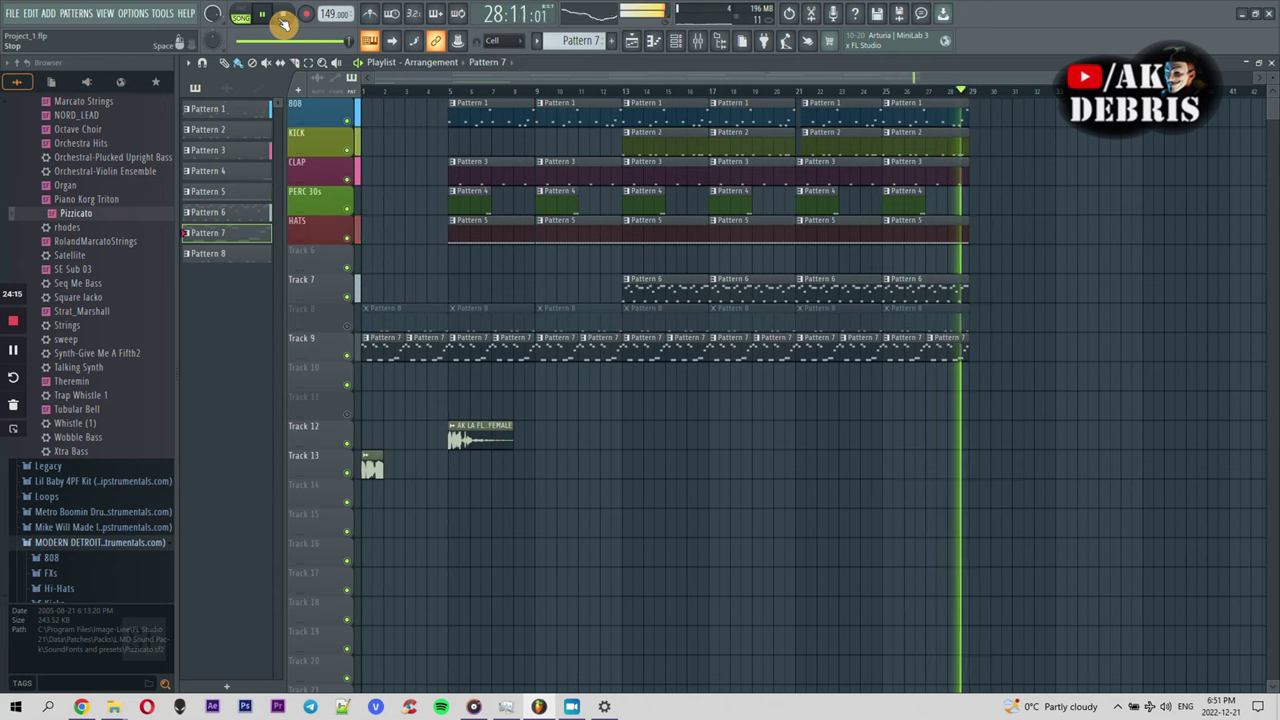